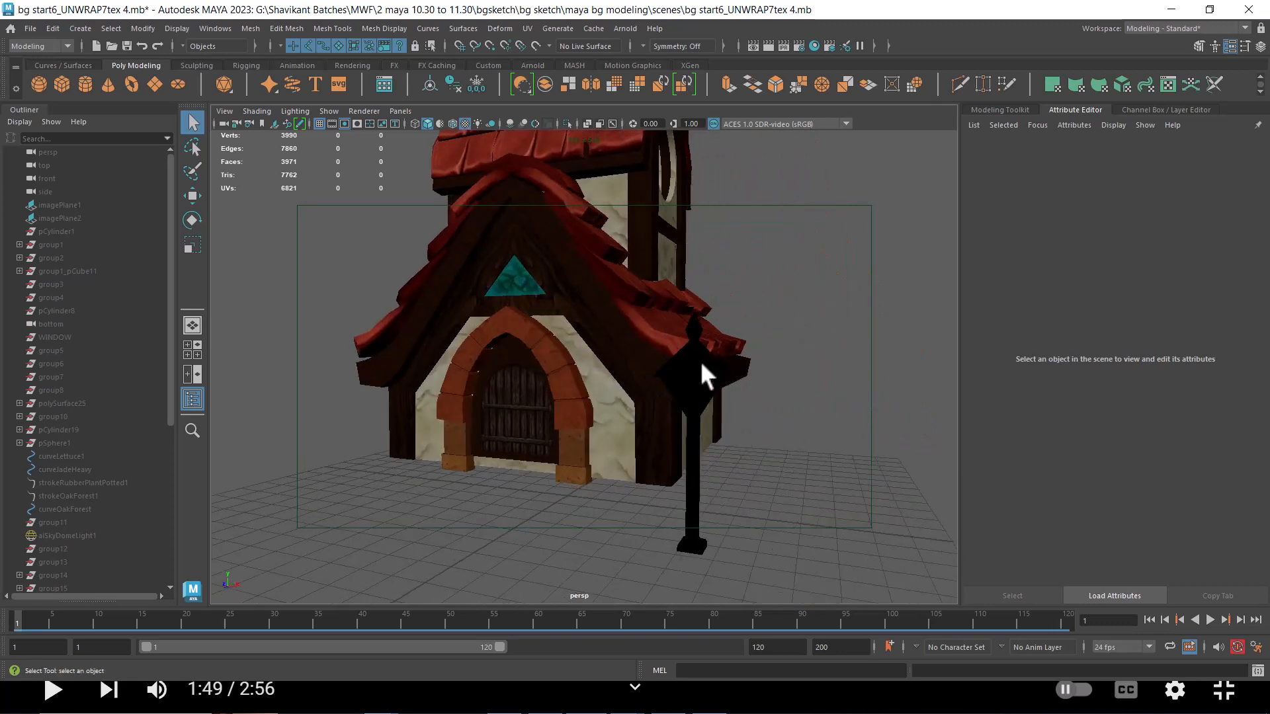
# Bring back the hidden scene objects and open the material attributes of the front leaf-textured bush dome beside the house
pyautogui.click(668, 402)
pyautogui.click(843, 462)
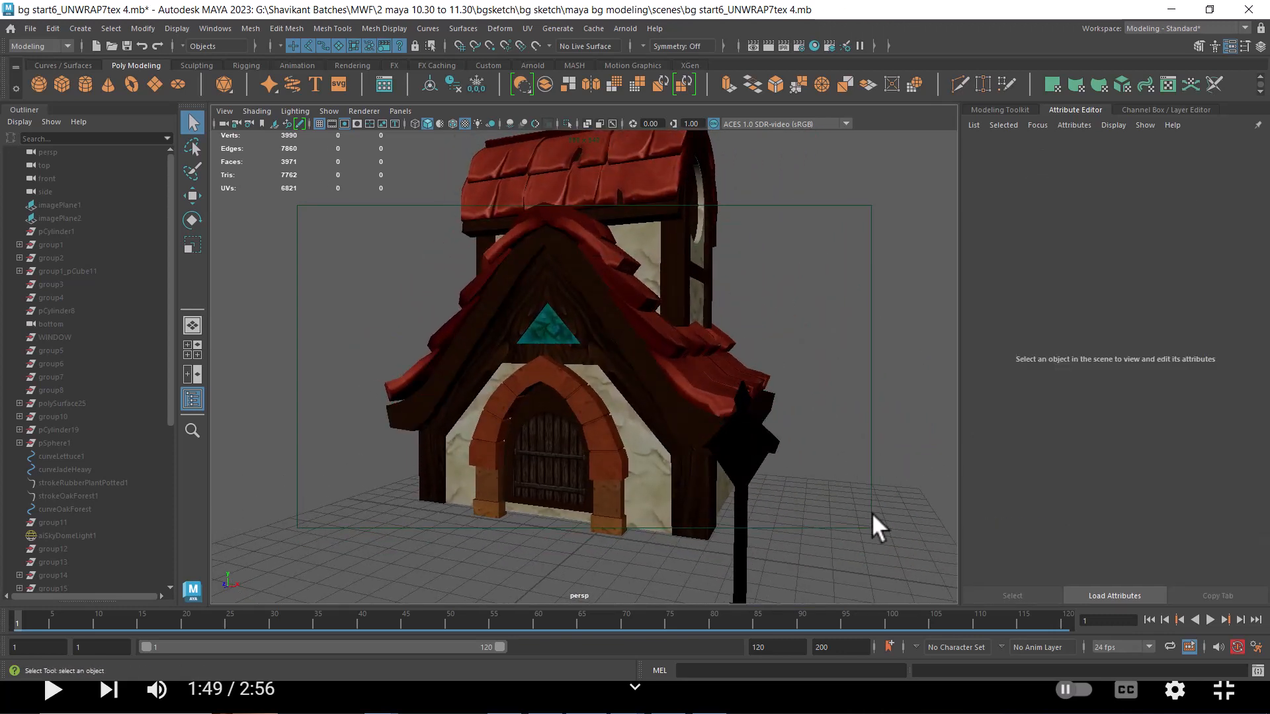
pyautogui.moveTo(872, 523); pyautogui.dragTo(774, 464)
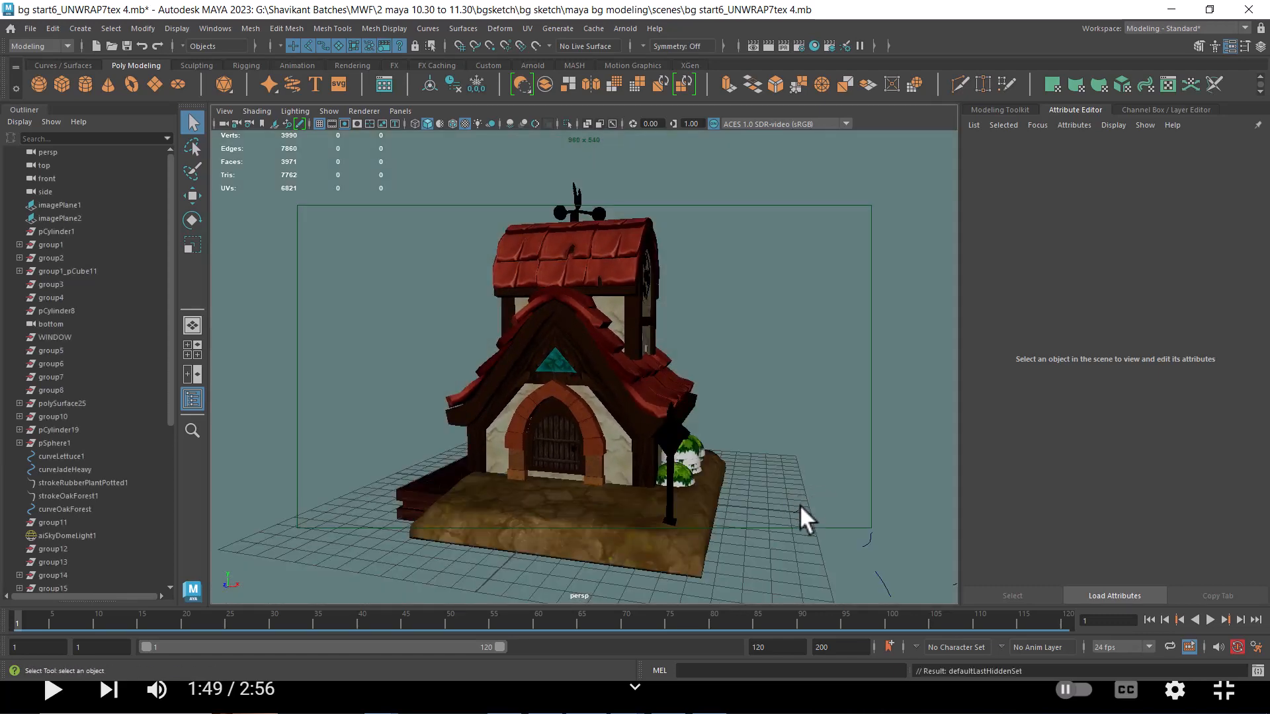
pyautogui.keyDown('alt'); pyautogui.moveTo(802, 519); pyautogui.dragTo(731, 463); pyautogui.keyUp('alt')
pyautogui.click(704, 379)
pyautogui.keyDown('alt'); pyautogui.moveTo(730, 463); pyautogui.dragTo(694, 438); pyautogui.keyUp('alt')
pyautogui.rightClick(656, 360)
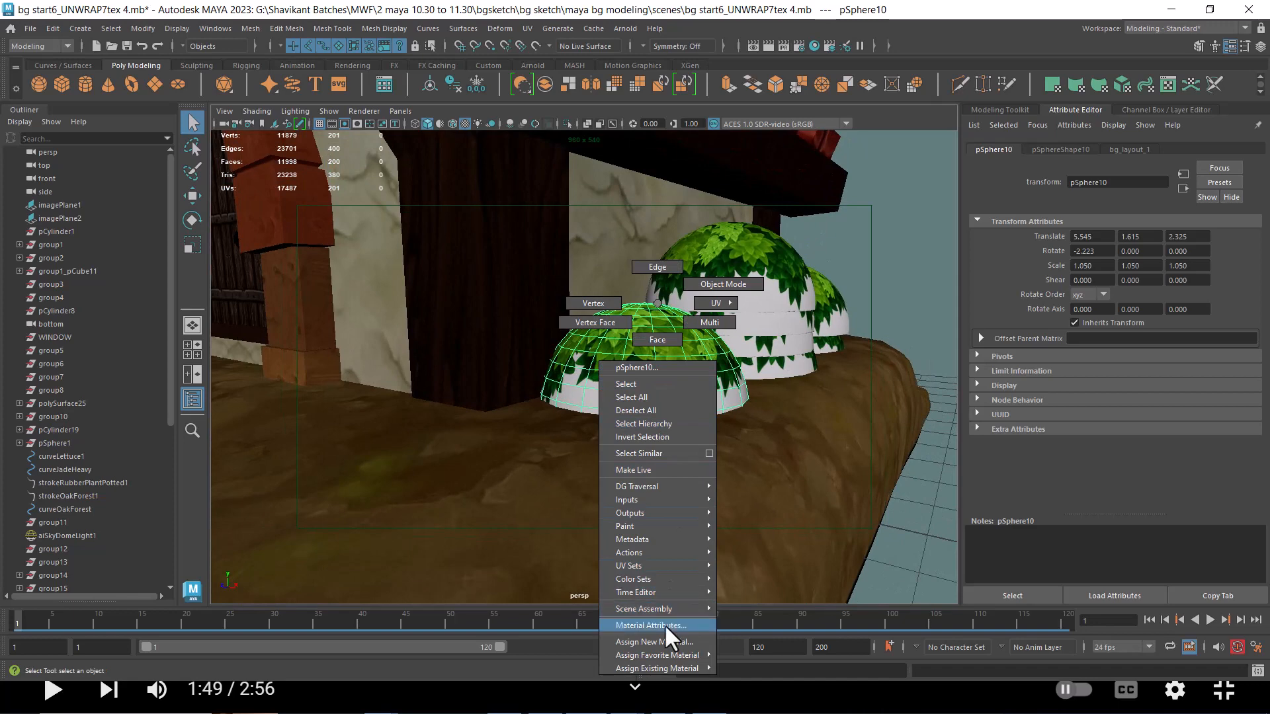
pyautogui.click(667, 625)
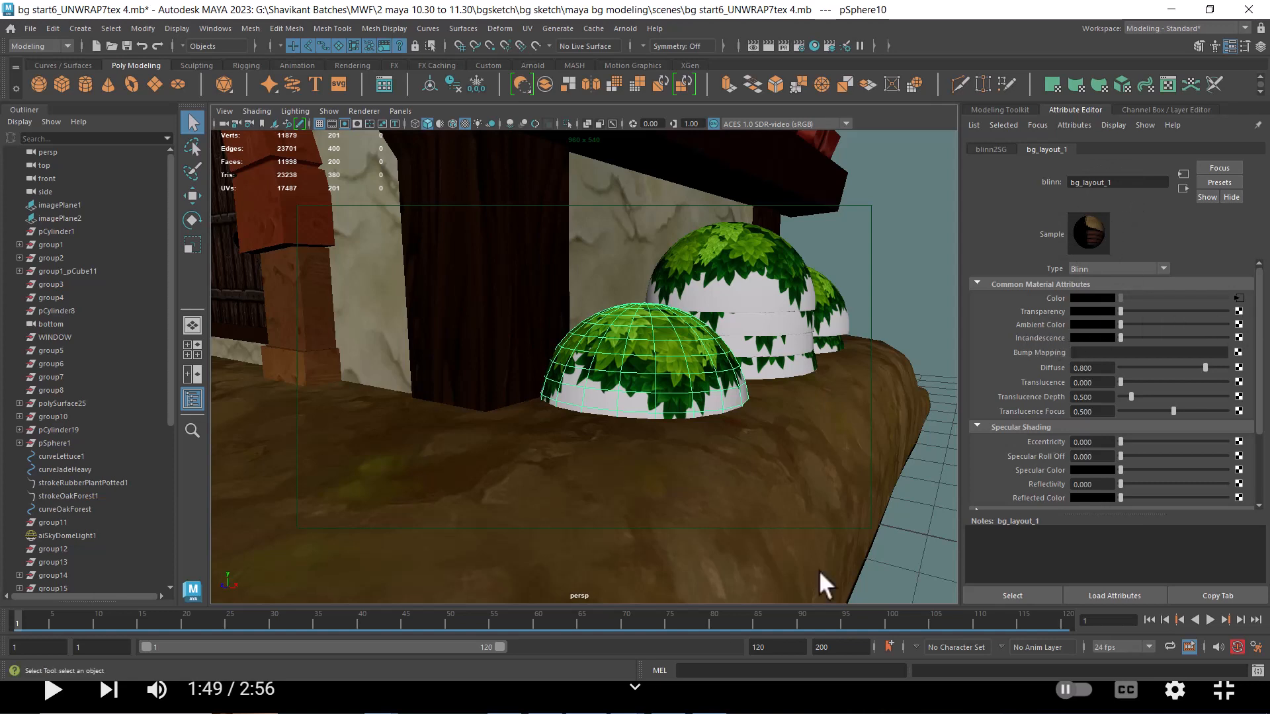
# Connect a File texture to the bg_layout_1 material's transparency, loading bg layout 1 trans.tga from the project's maya bg modeling\sourceimages folder
pyautogui.click(1238, 310)
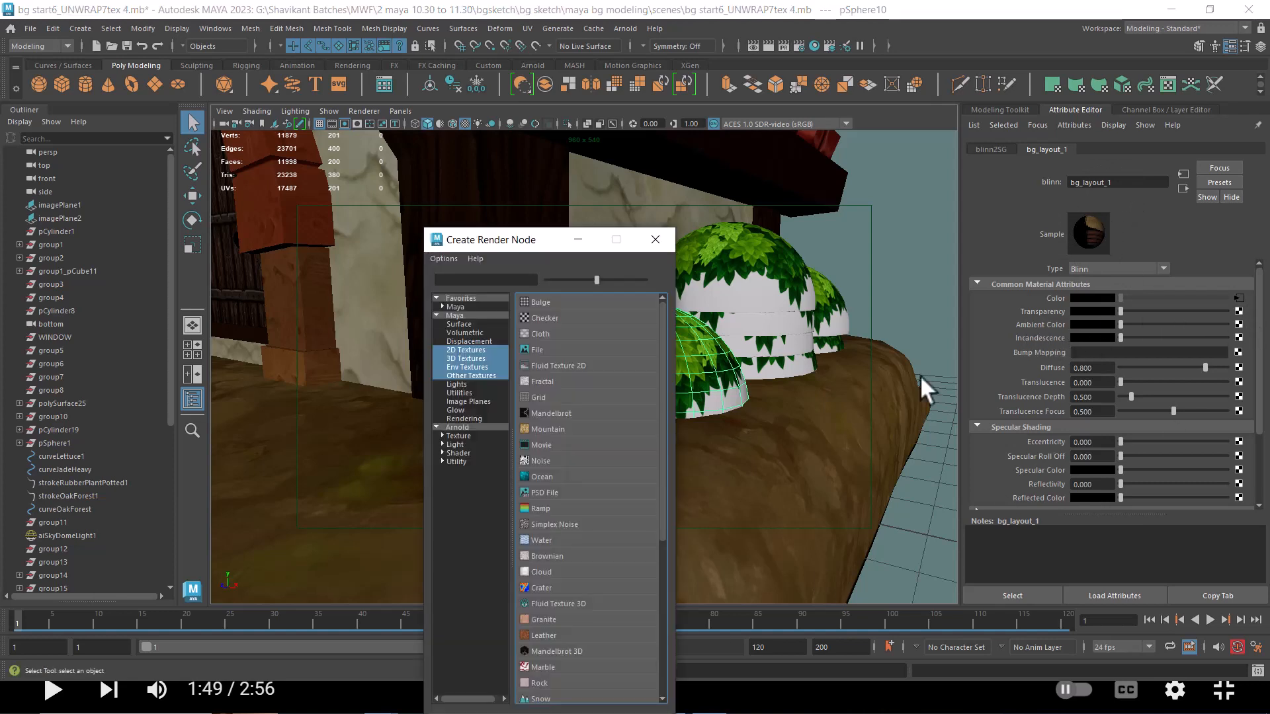
pyautogui.click(559, 347)
pyautogui.click(1241, 331)
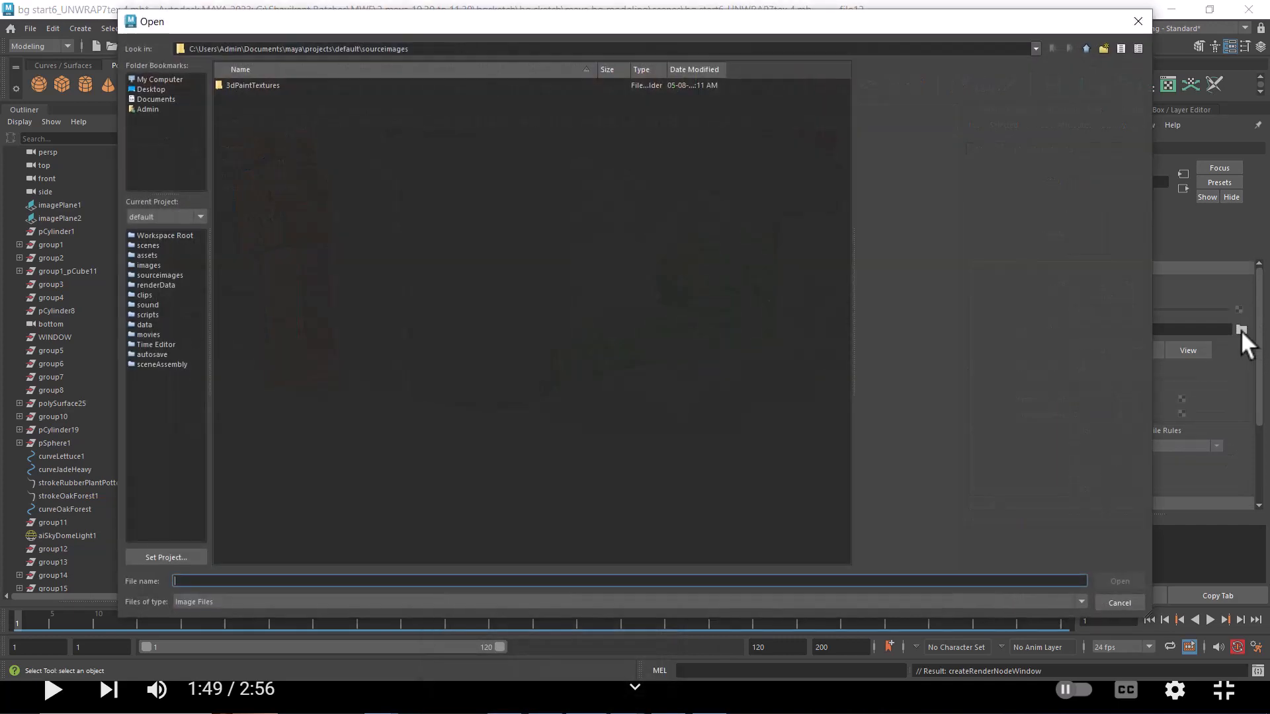
pyautogui.write('G:\\Shavikant Batches\\MWF\\2 maya 10.30 to 11.30\\bgsketch\\bg sketch\\maya bg modeling\\sourceimages')
pyautogui.press('Return')
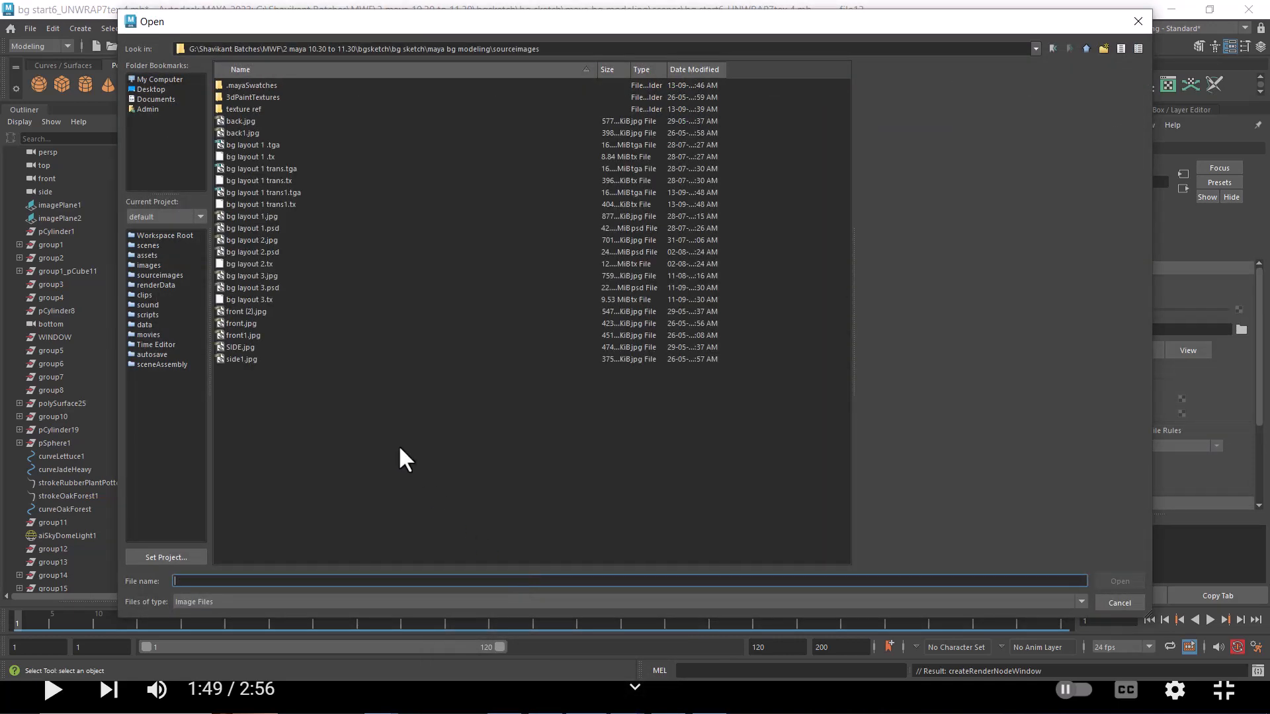
pyautogui.click(254, 180)
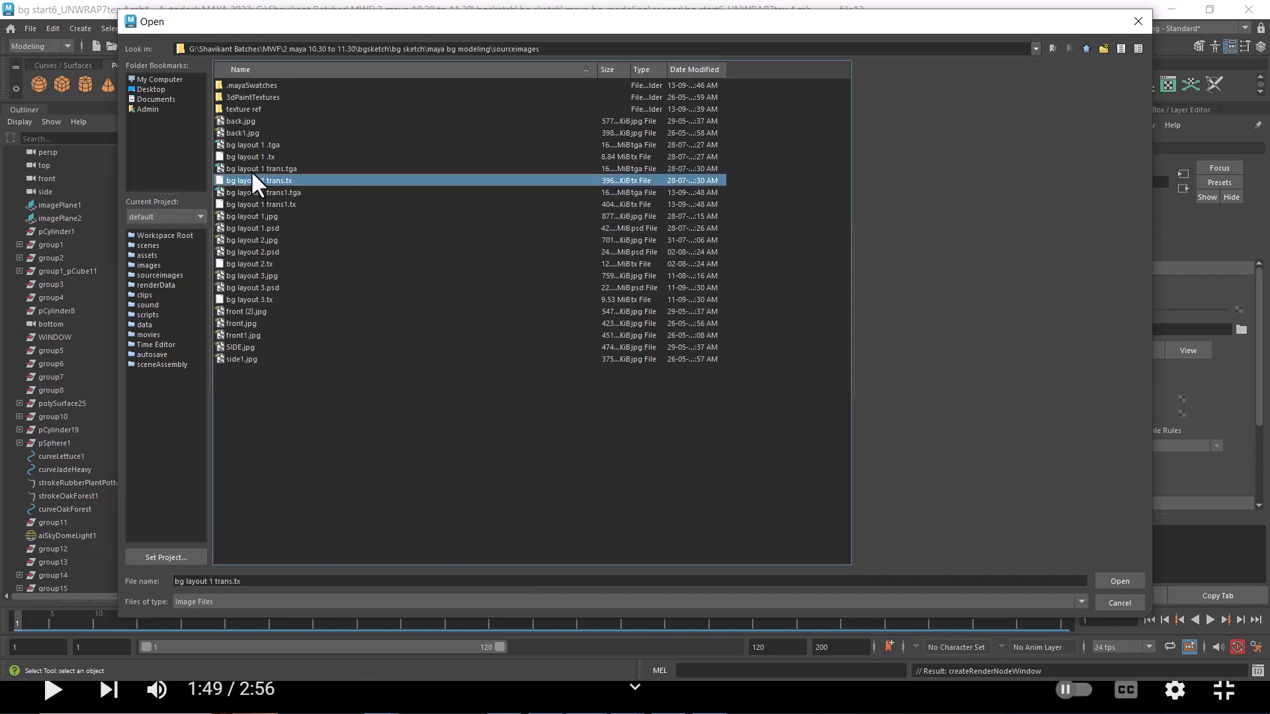
pyautogui.click(252, 169)
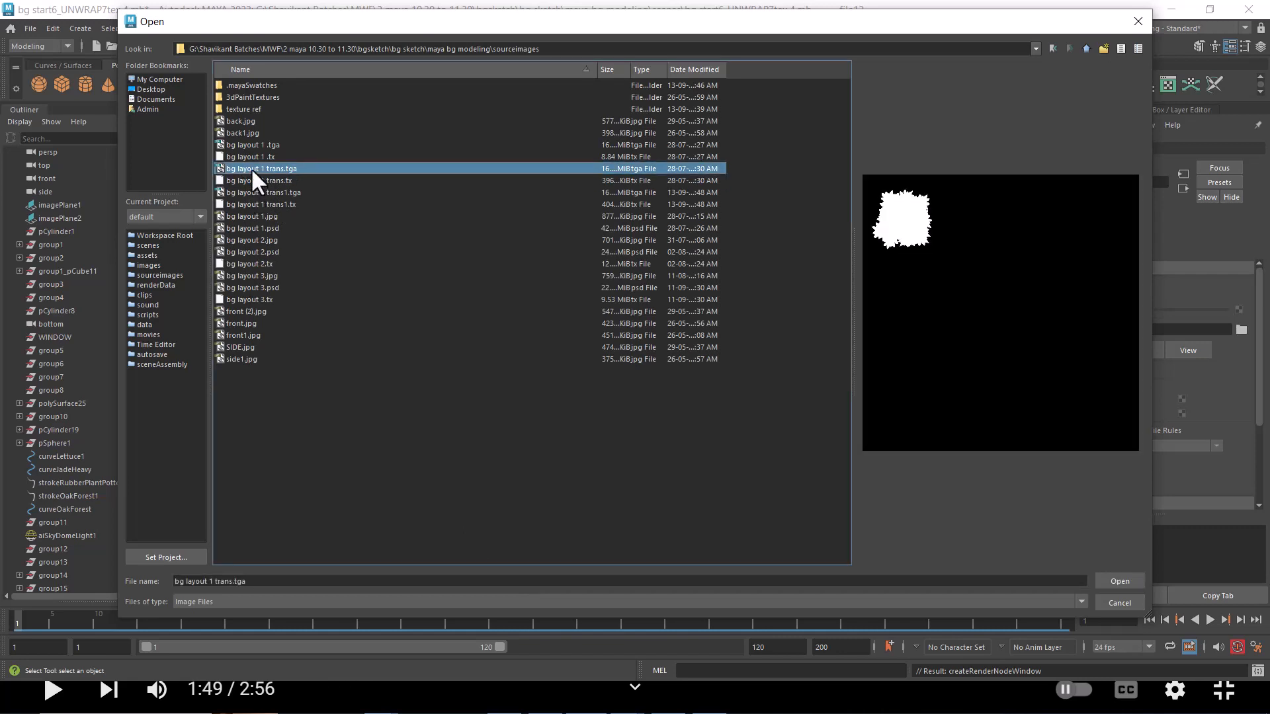
pyautogui.doubleClick(252, 167)
# Select the front leaf-textured bush dome, frame it, and hide all unselected objects
pyautogui.keyDown('alt'); pyautogui.moveTo(562, 391); pyautogui.dragTo(699, 312); pyautogui.keyUp('alt')
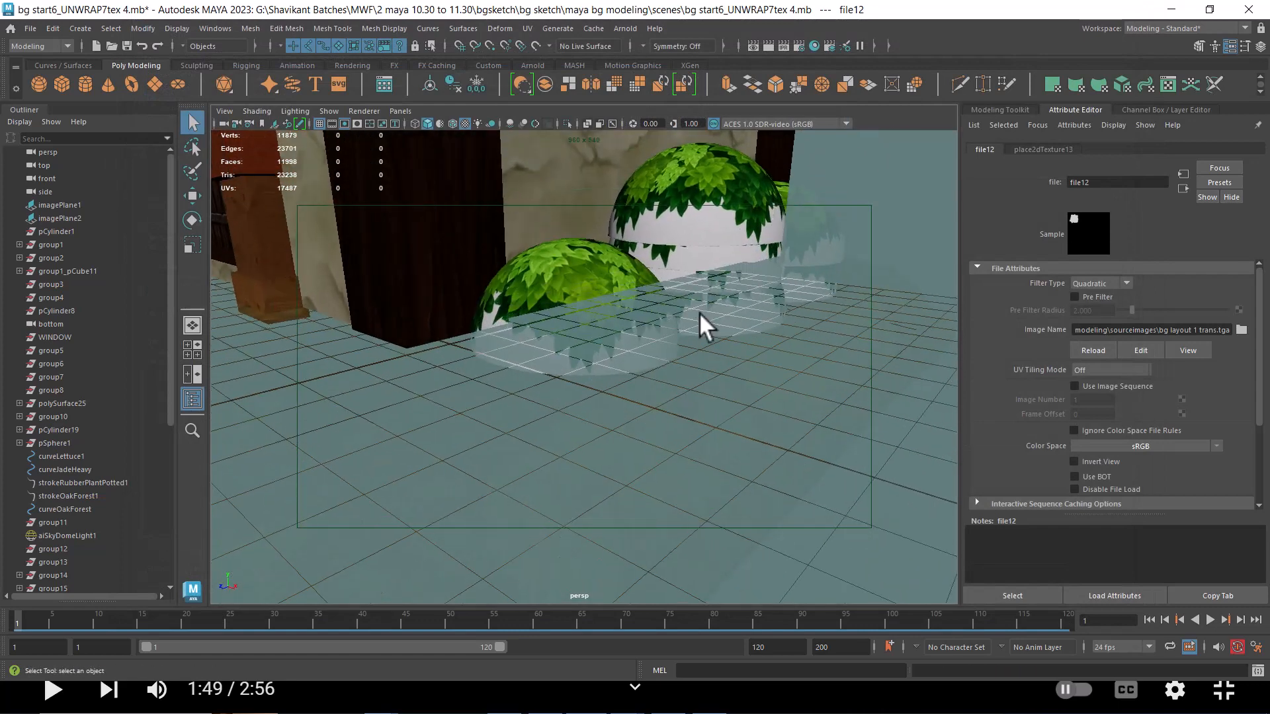
pyautogui.click(533, 293)
pyautogui.press('f')
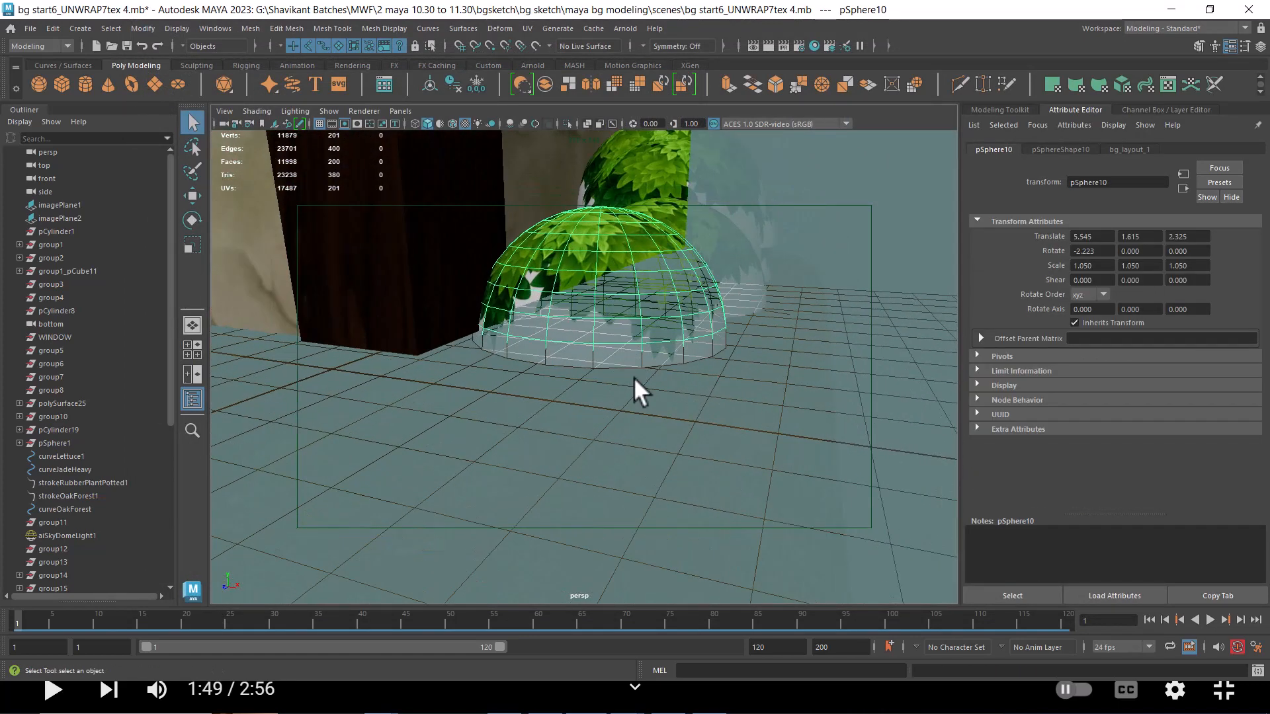
pyautogui.hotkey('alt', 'h')
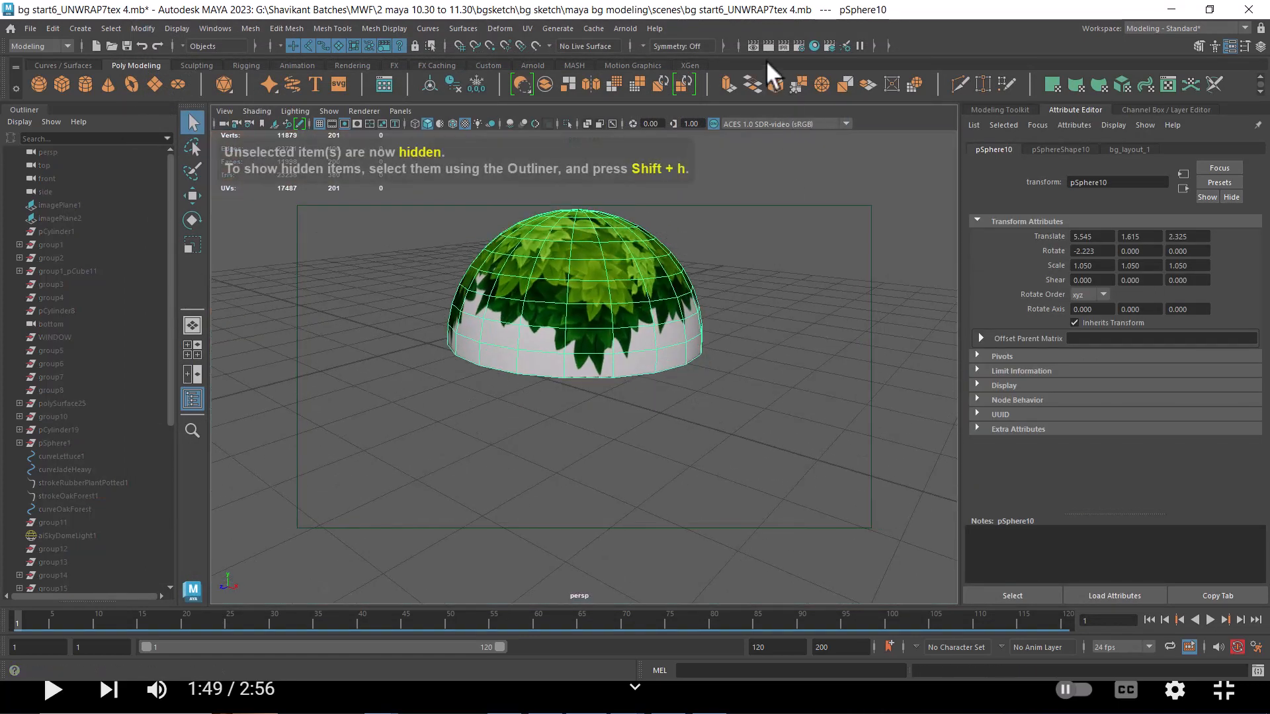
# Render the isolated bush dome with the Maya Software renderer, then close the render window
pyautogui.click(768, 44)
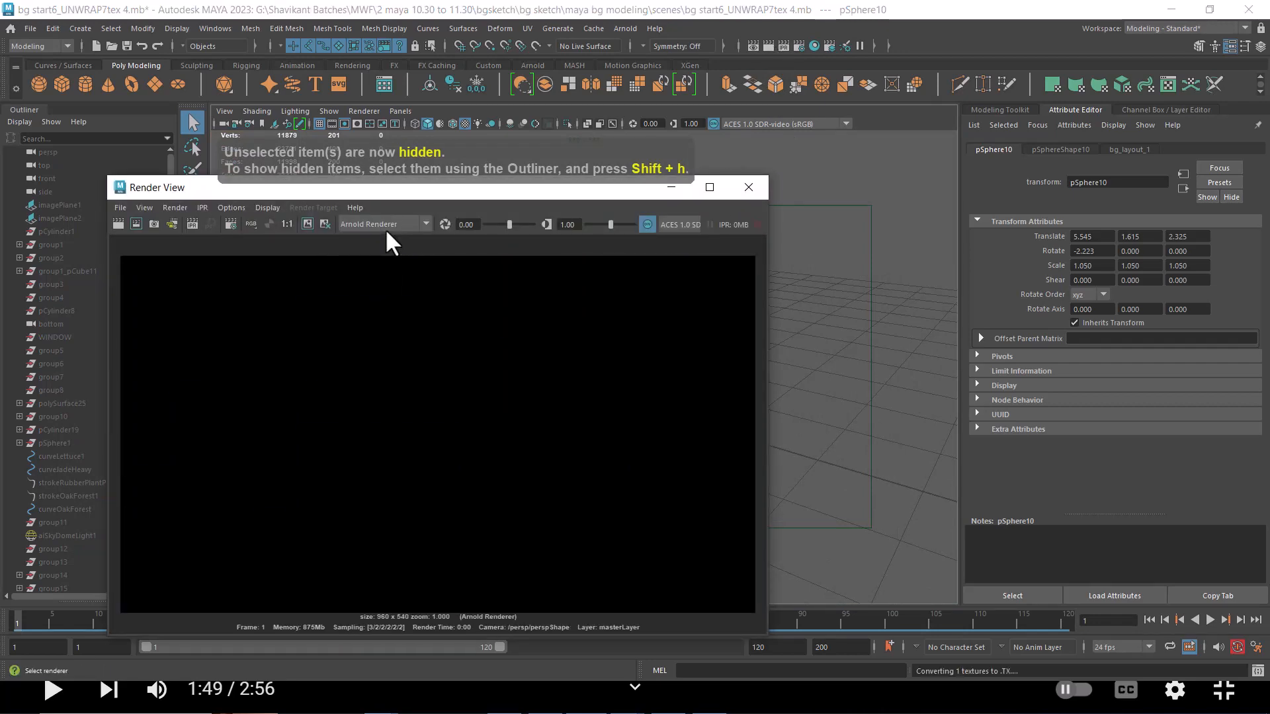
pyautogui.click(386, 228)
pyautogui.click(370, 246)
pyautogui.click(119, 224)
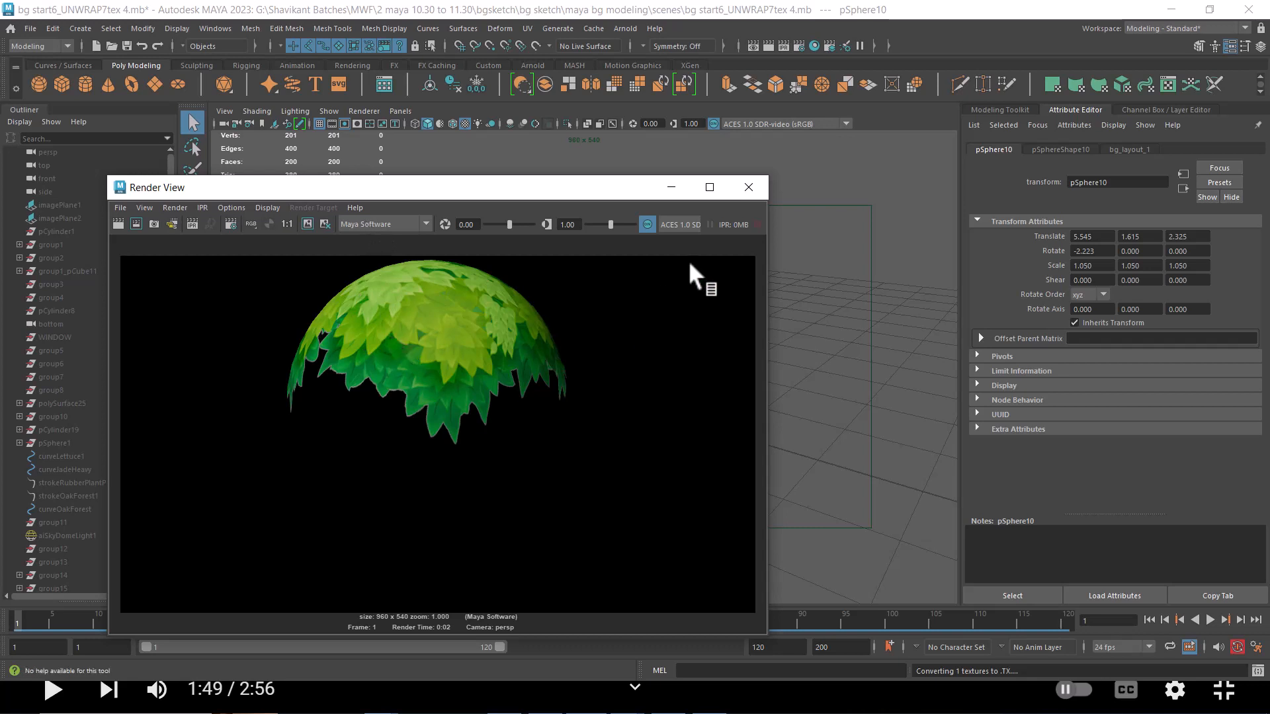
pyautogui.click(748, 187)
# Assign a new Arnold aiStandardSurface material to the bush dome
pyautogui.click(753, 358)
pyautogui.click(565, 279)
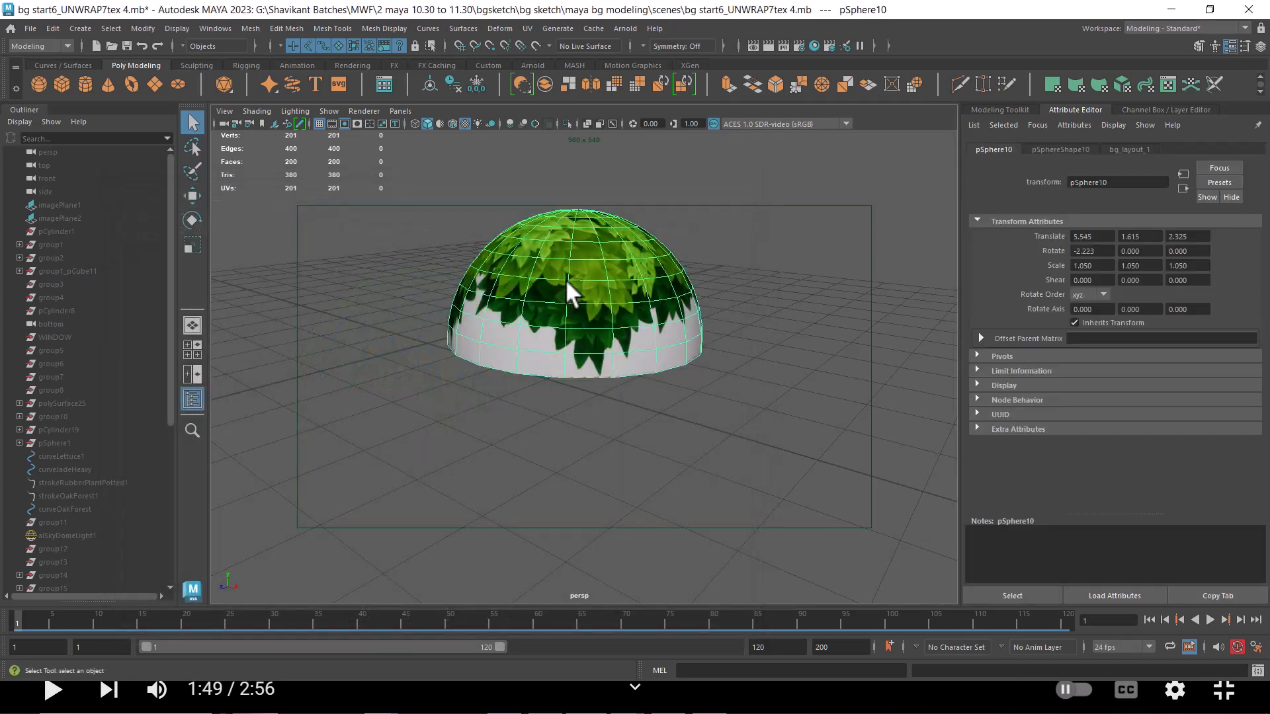
pyautogui.rightClick(572, 263)
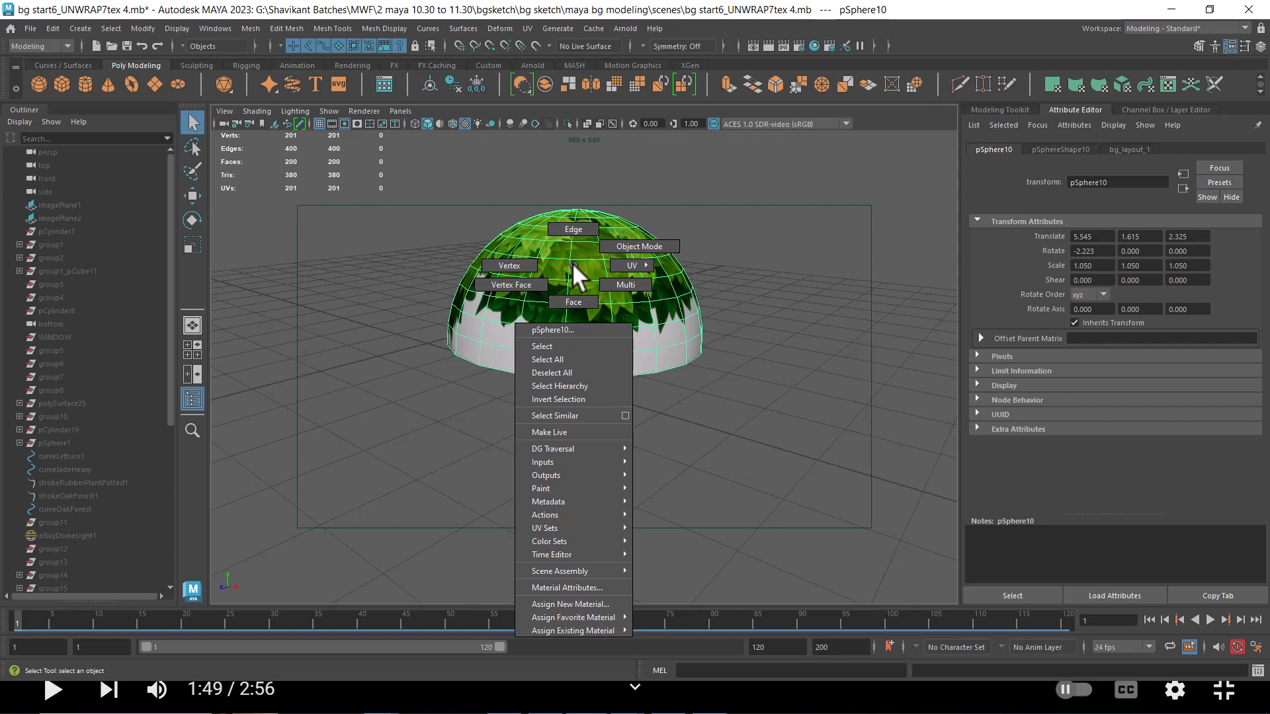
pyautogui.moveTo(590, 619)
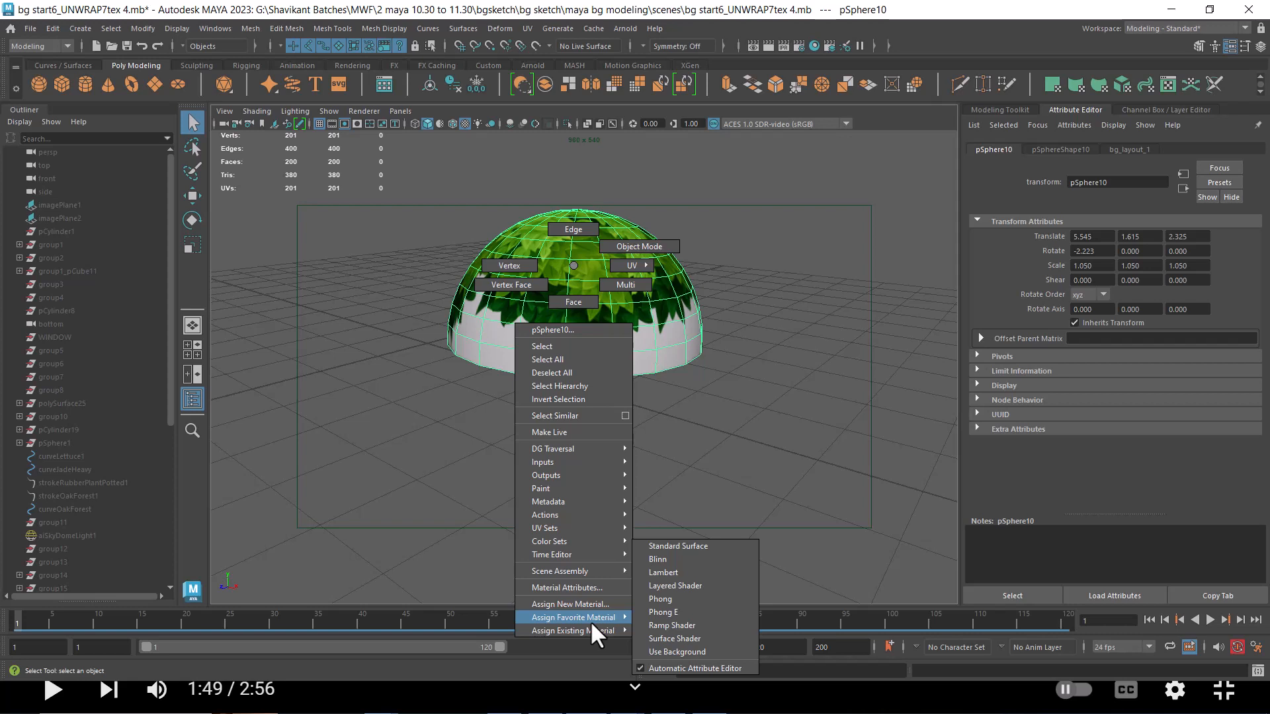
pyautogui.click(589, 603)
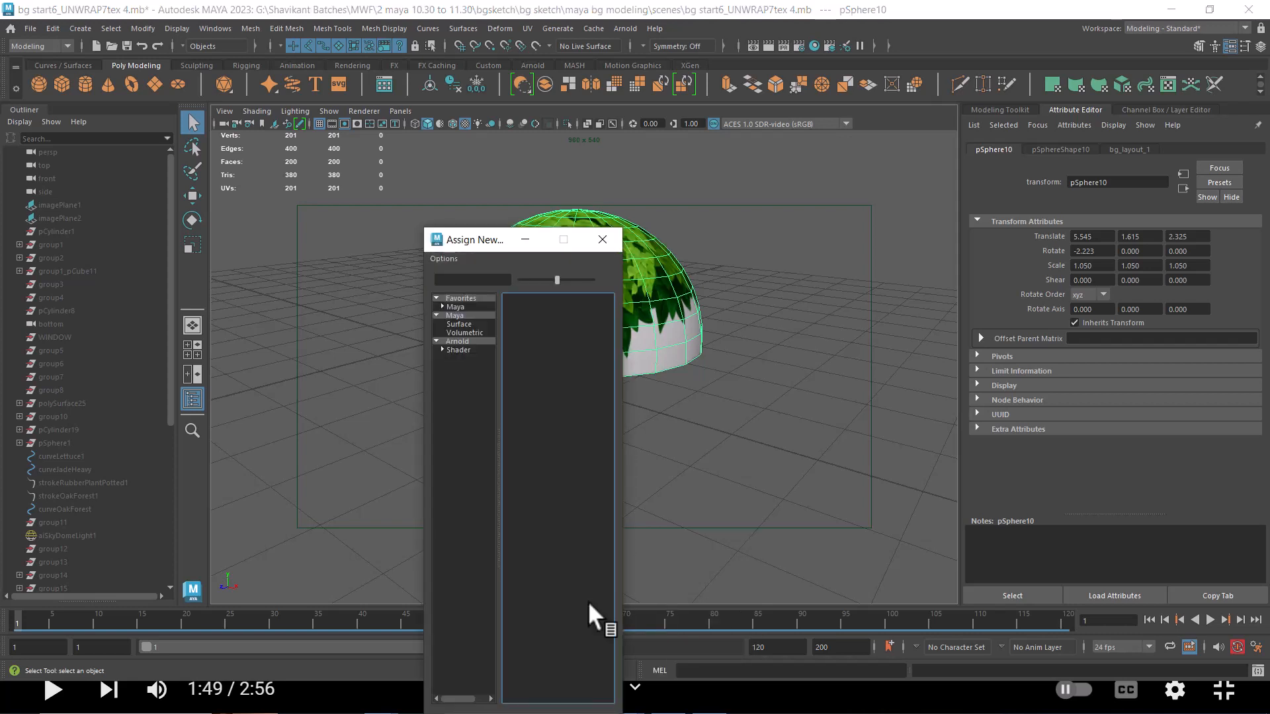
pyautogui.click(465, 341)
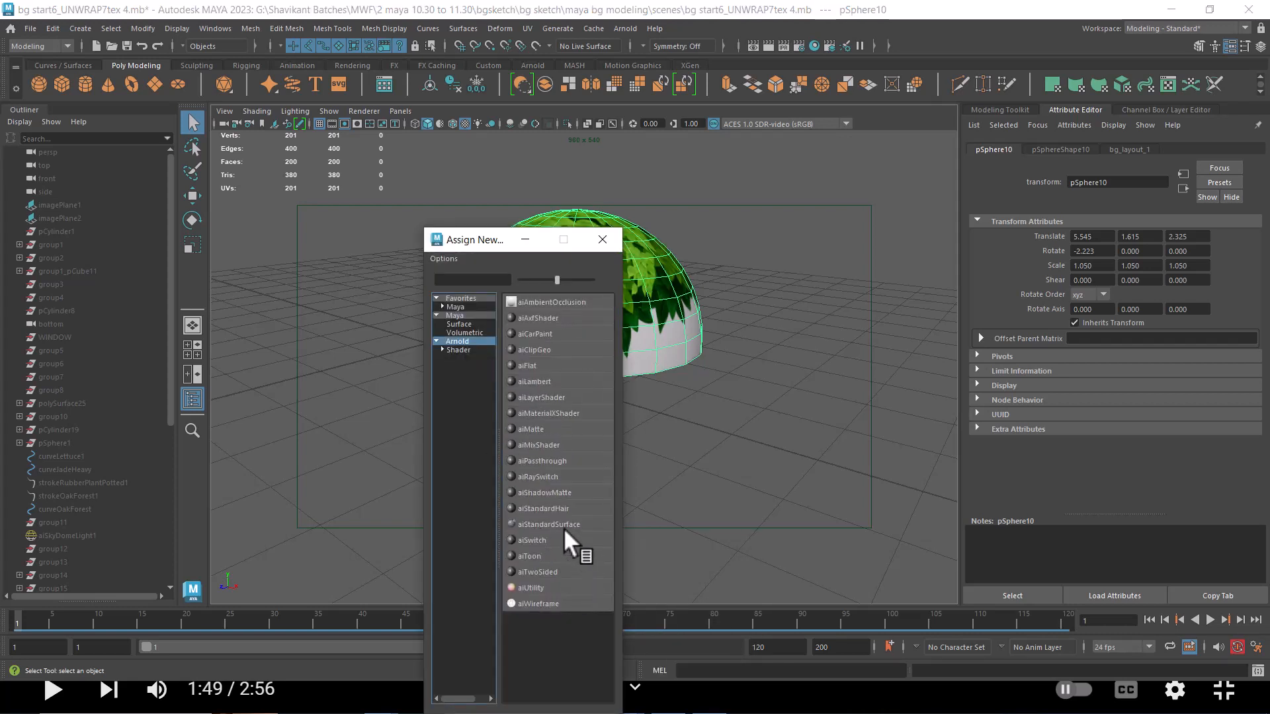
pyautogui.click(541, 523)
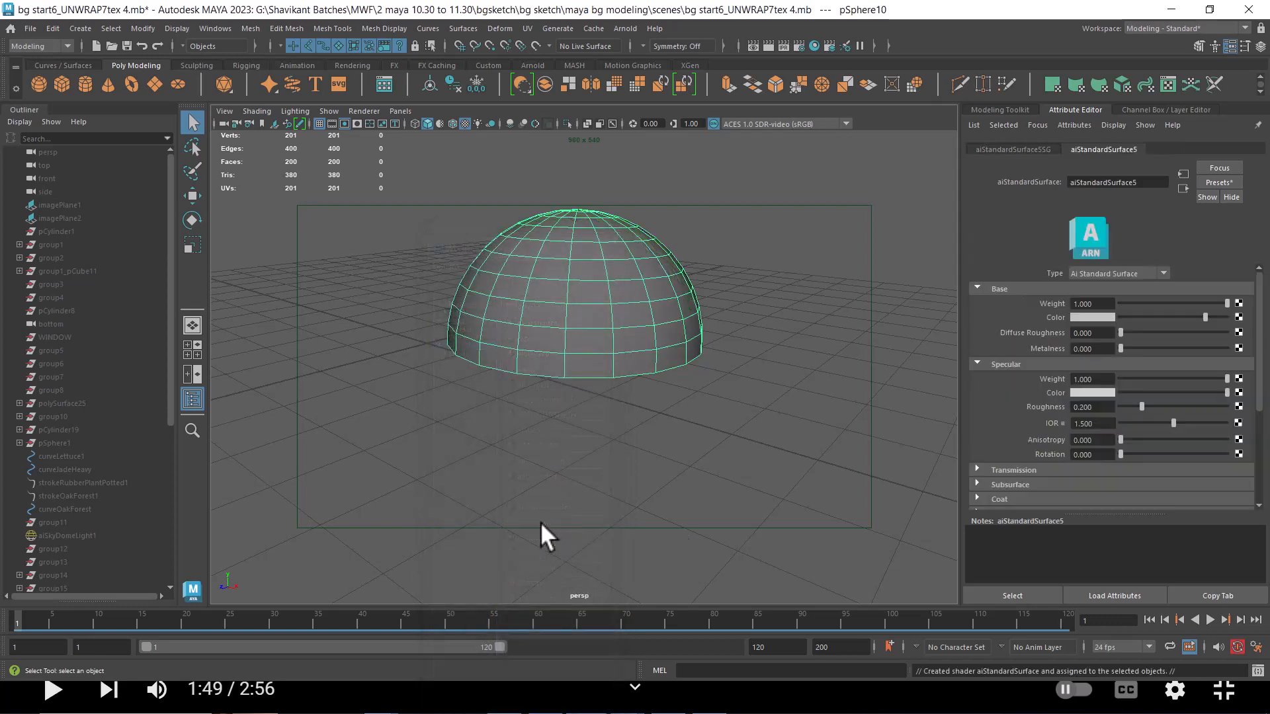
# Rename the dome's new Arnold material to ai_layout_fren
pyautogui.doubleClick(1159, 188)
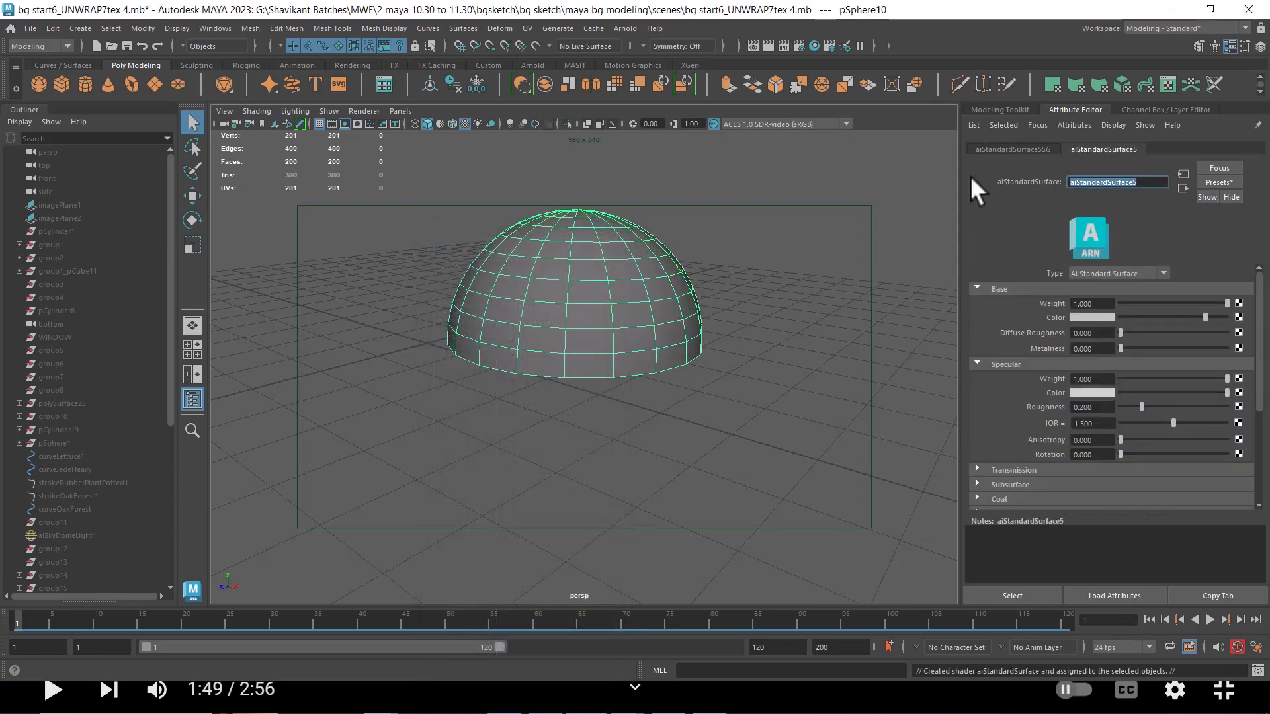
pyautogui.write('ai_layout')
pyautogui.write('_fren')
pyautogui.press('Return')
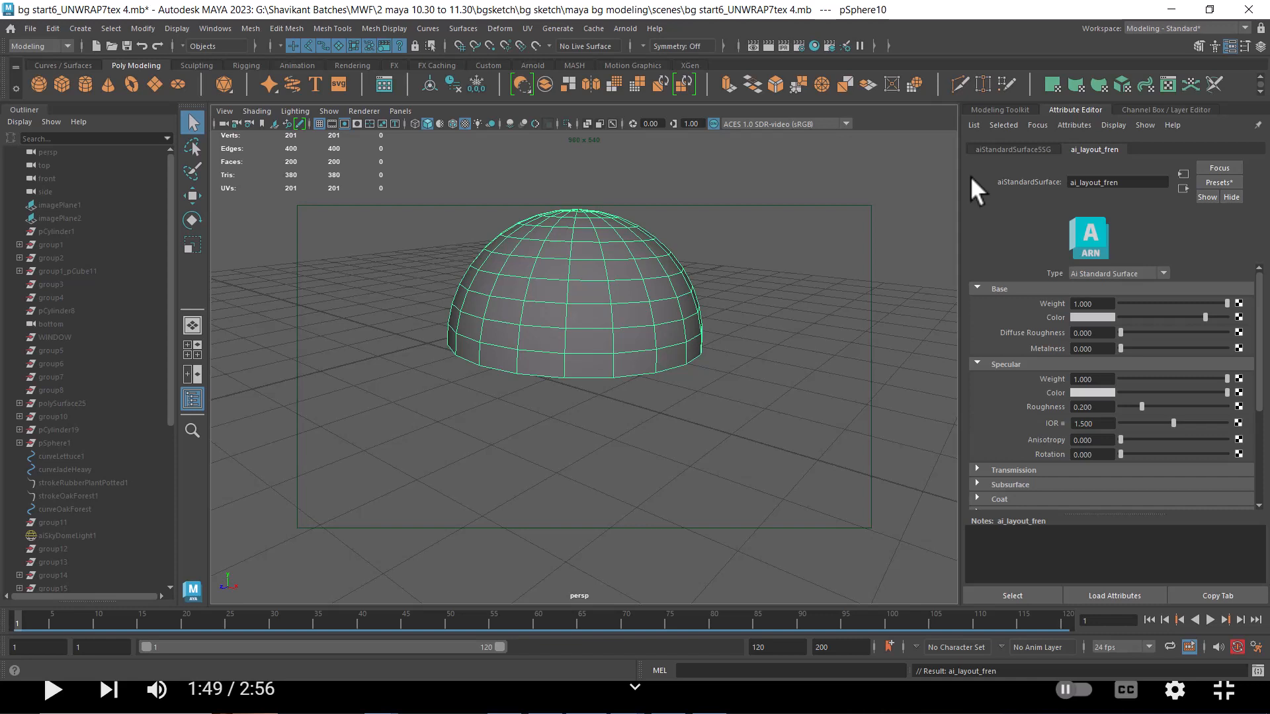
# Connect a File texture to the base color of ai_layout_fren and load the image bg layout 1 .tga
pyautogui.click(1239, 318)
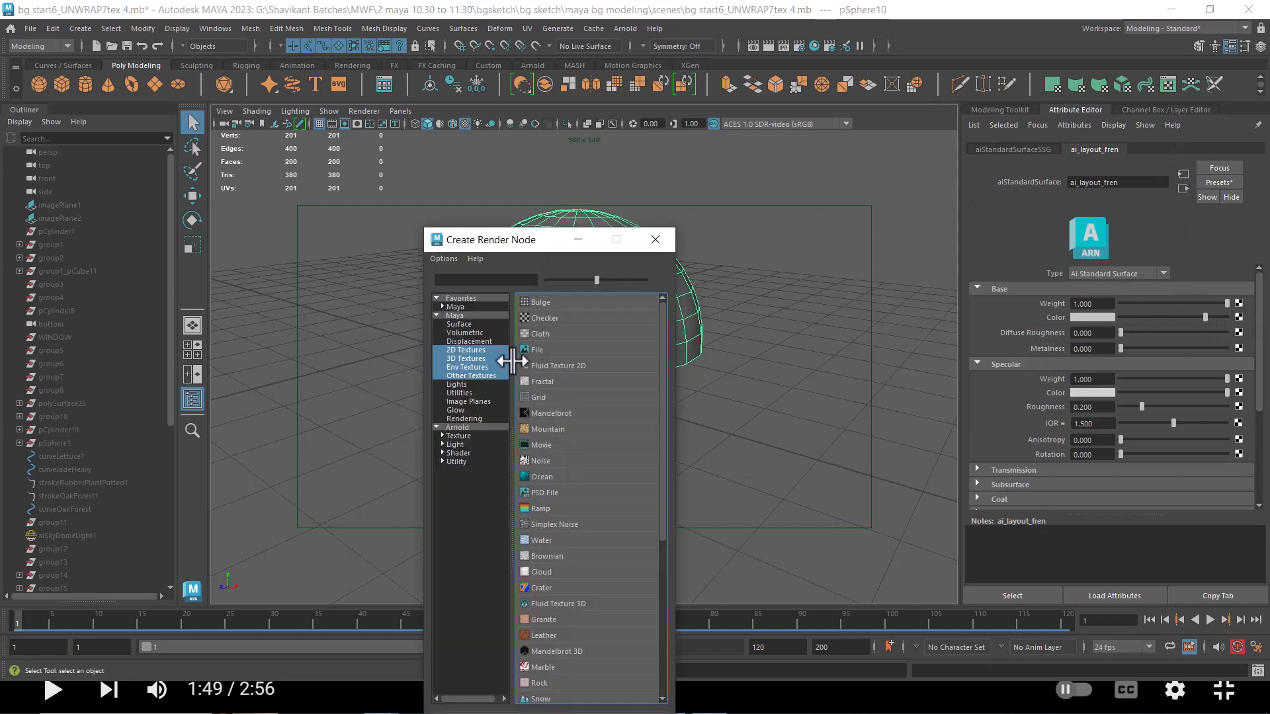
pyautogui.click(533, 349)
pyautogui.click(1241, 330)
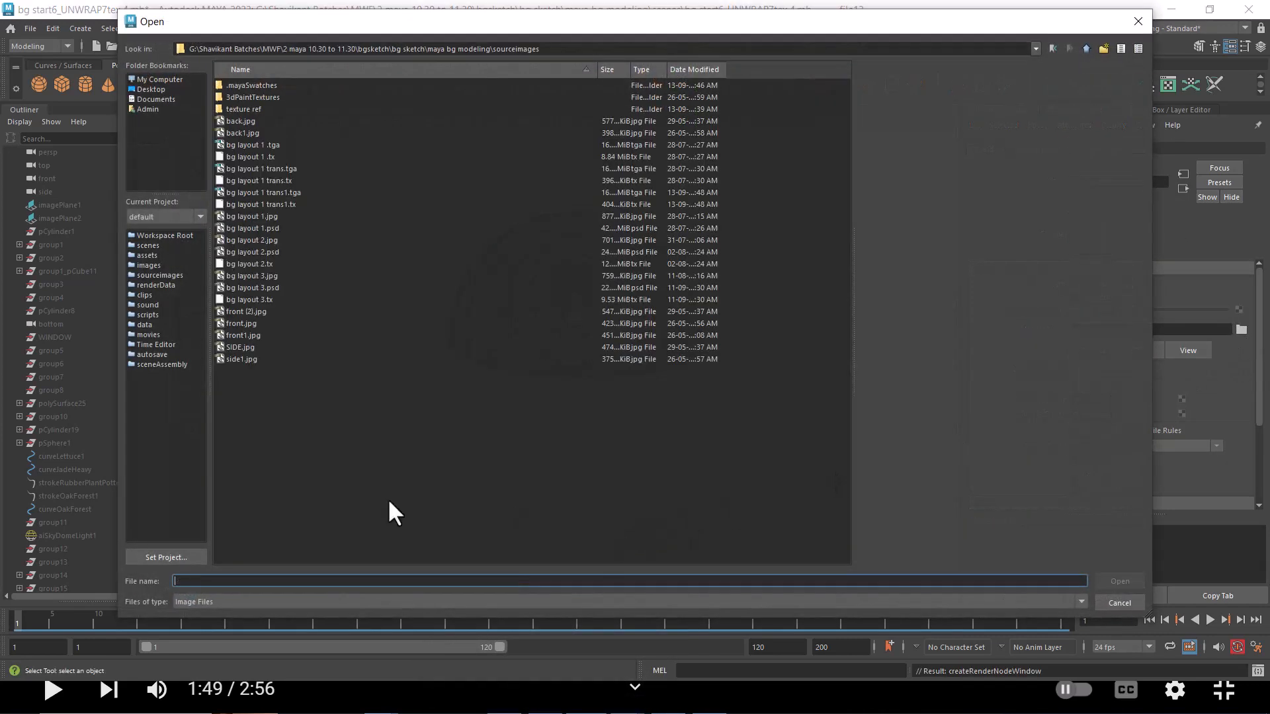
pyautogui.click(246, 216)
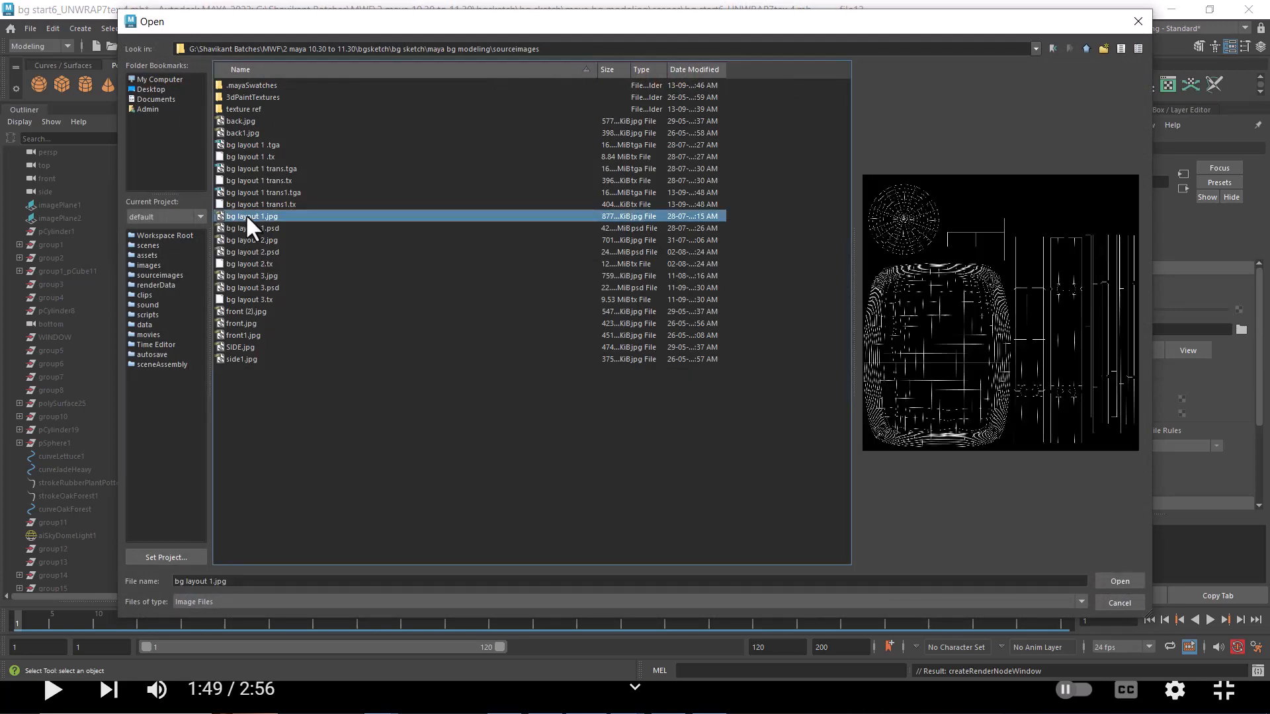
pyautogui.click(256, 145)
pyautogui.doubleClick(253, 144)
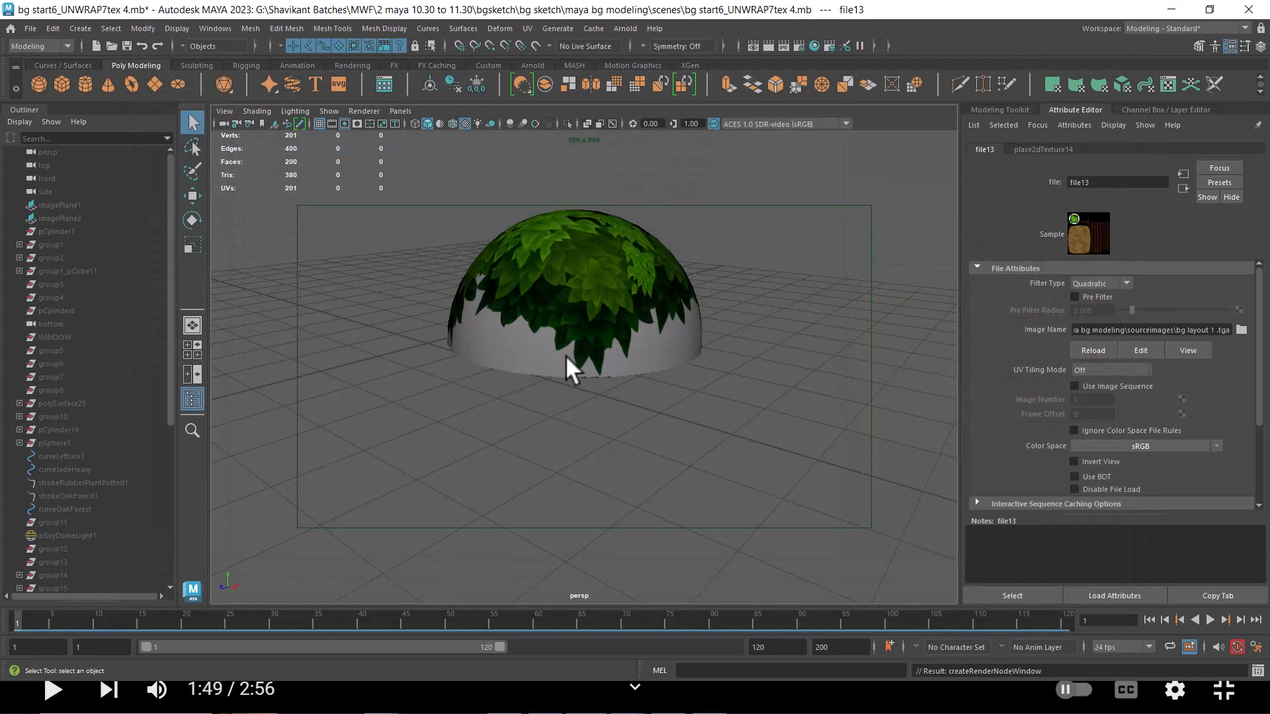
# Connect a File texture to the geometry opacity of ai_layout_fren and load the image bg layout 1 trans.tga
pyautogui.click(1183, 189)
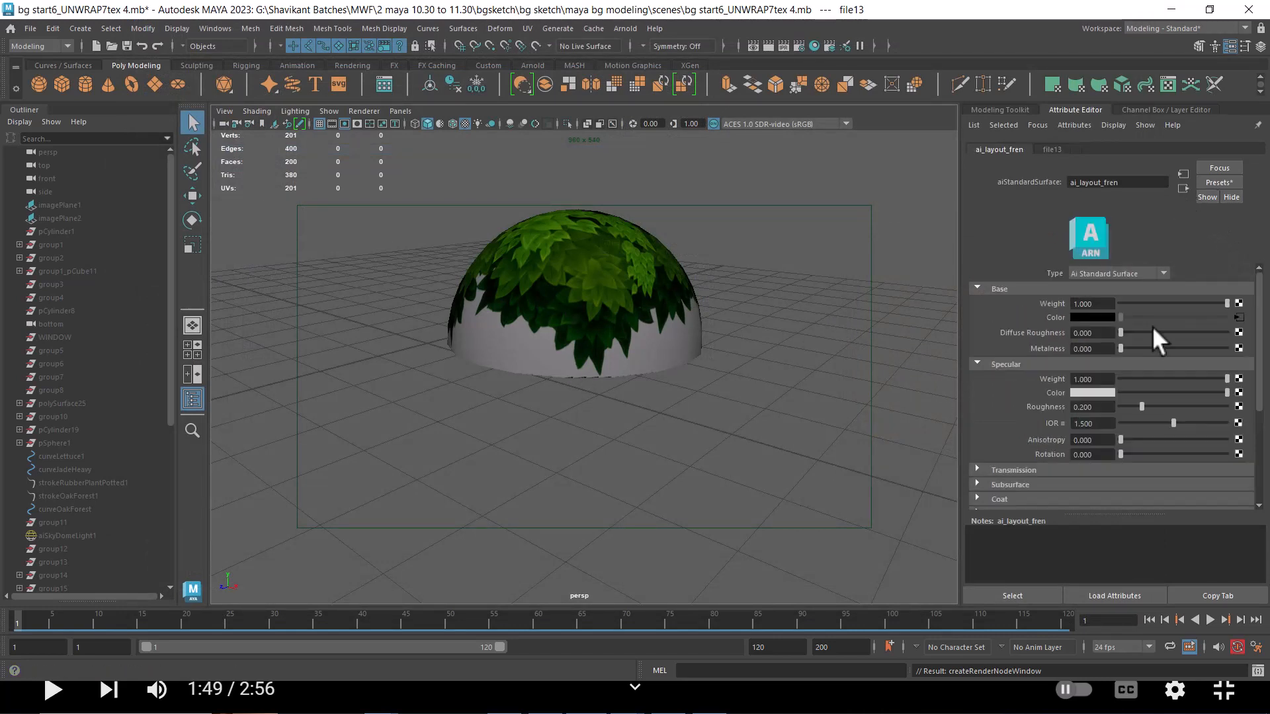
pyautogui.scroll(-2, 1058, 397)
pyautogui.scroll(-2, 1032, 426)
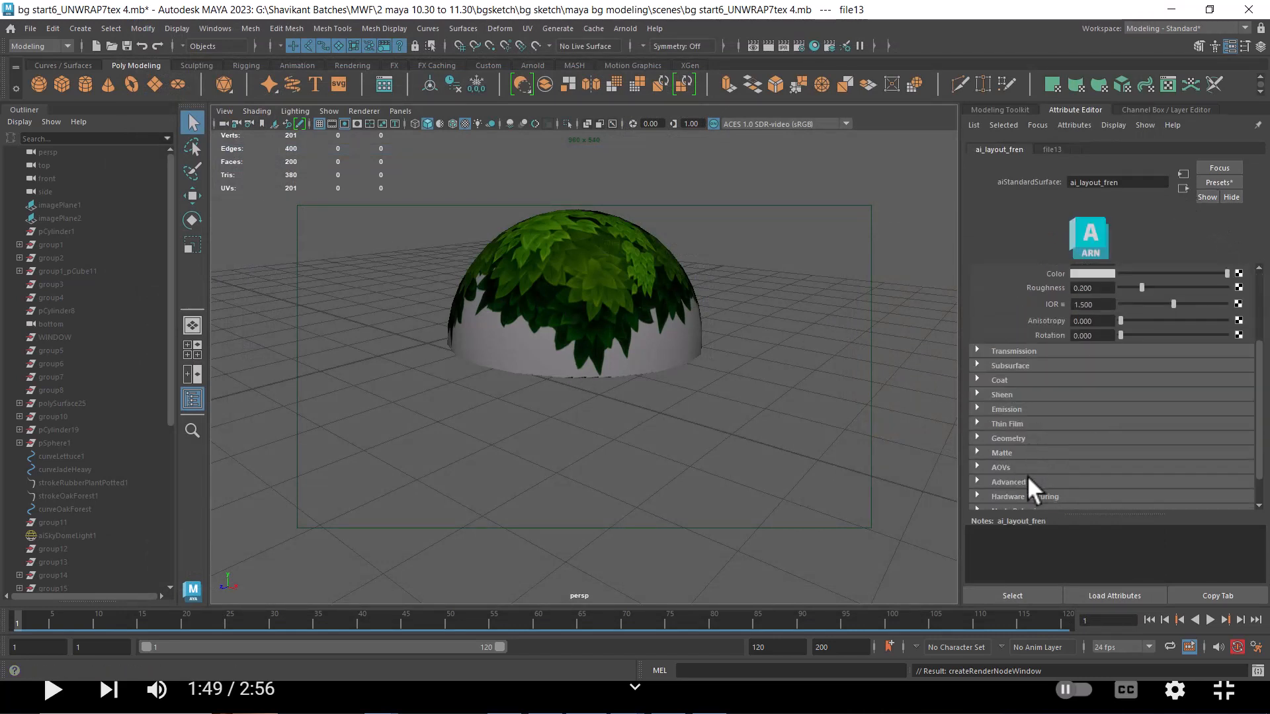
pyautogui.click(1009, 438)
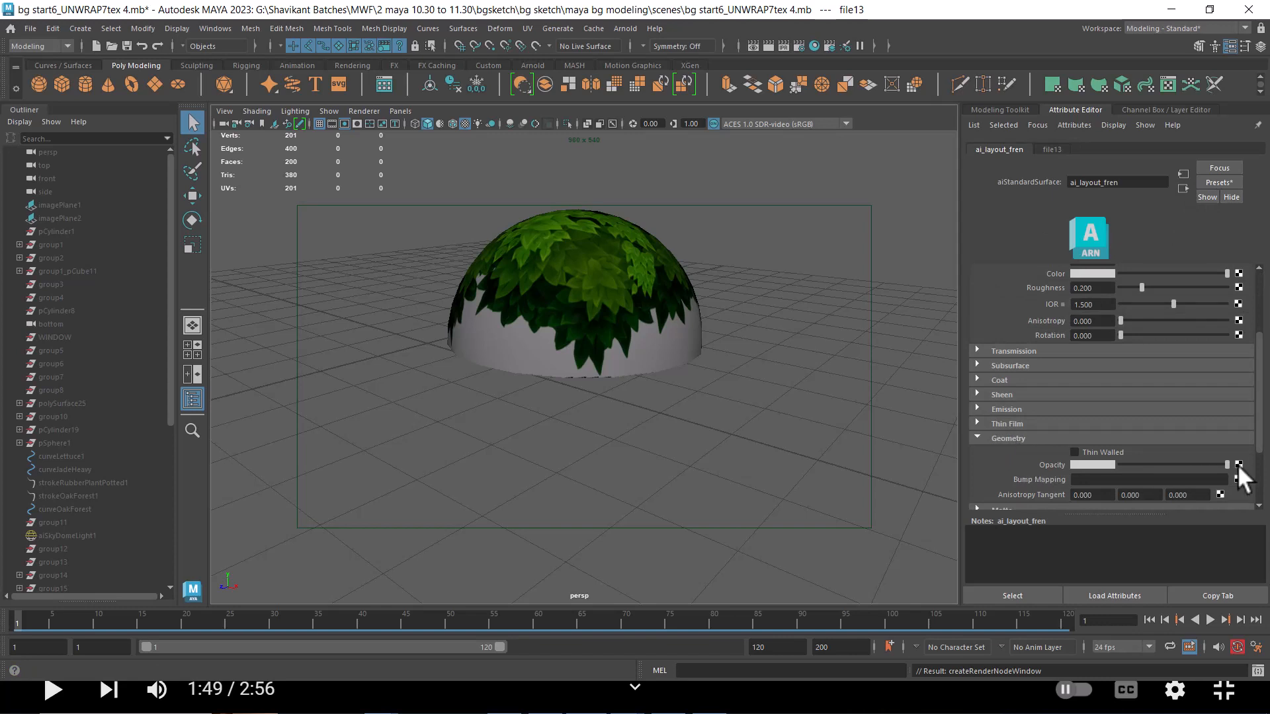
pyautogui.click(1237, 465)
pyautogui.click(541, 349)
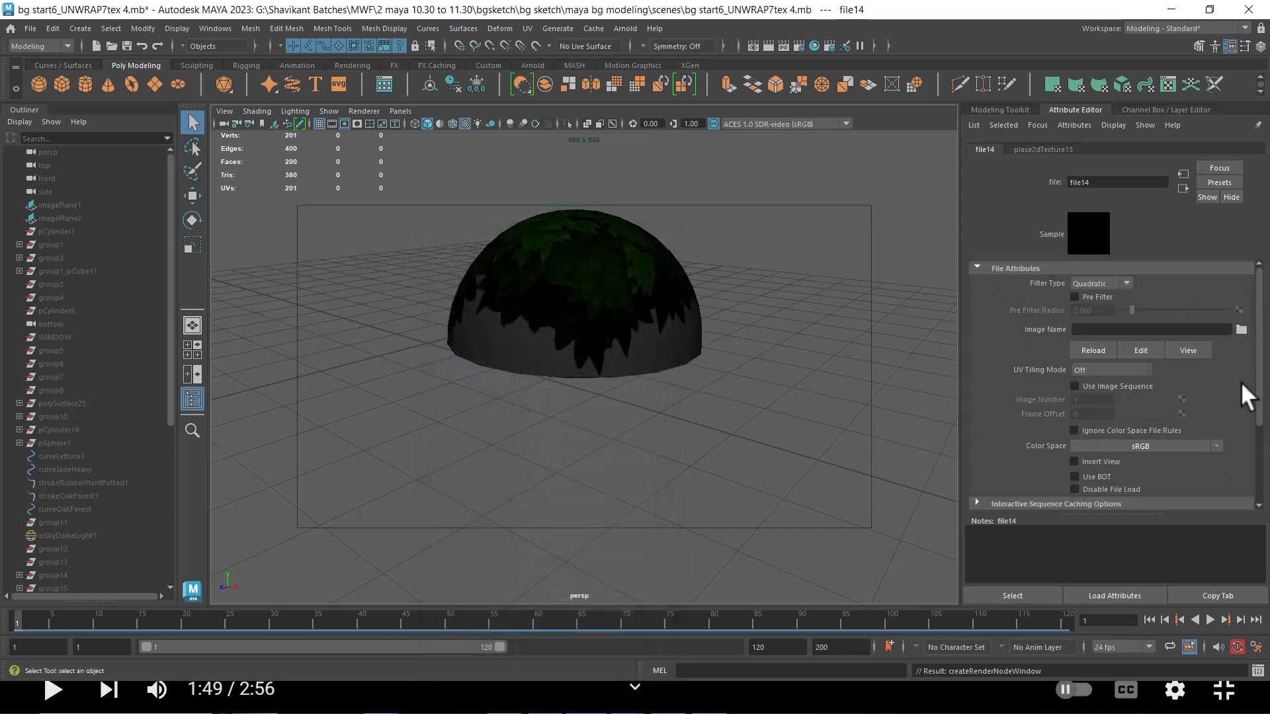
pyautogui.click(1241, 328)
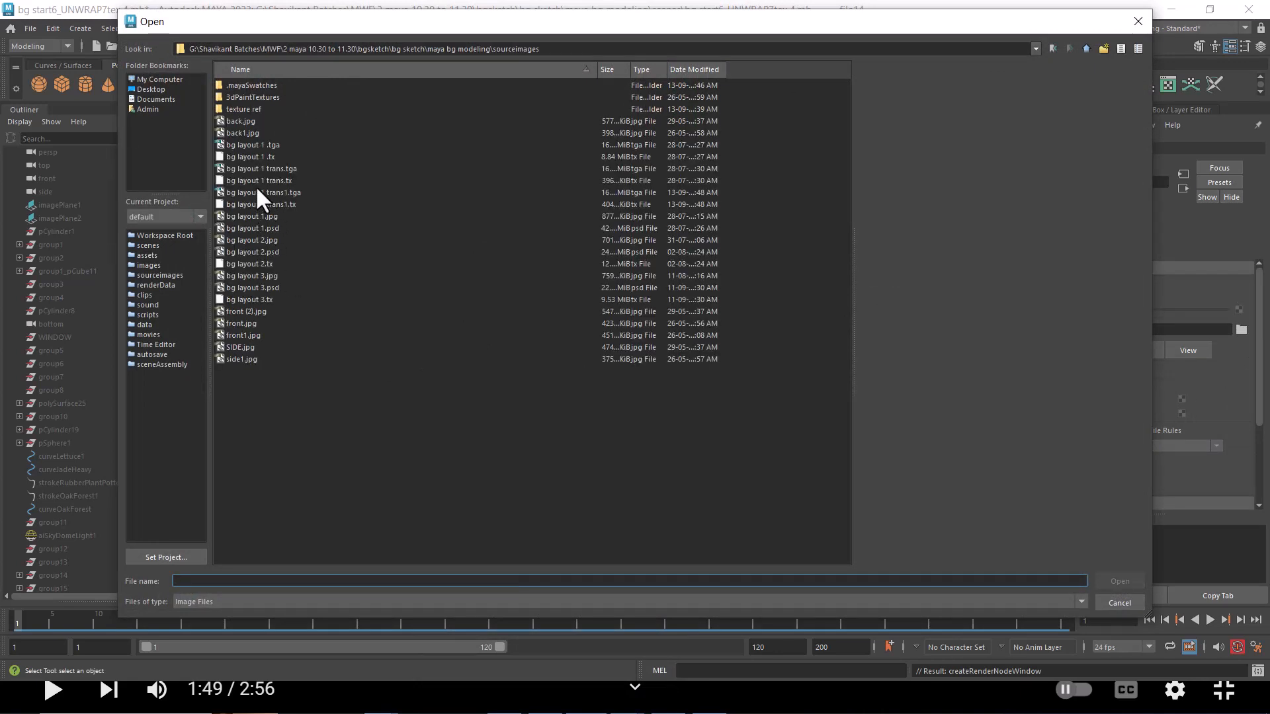
pyautogui.click(259, 166)
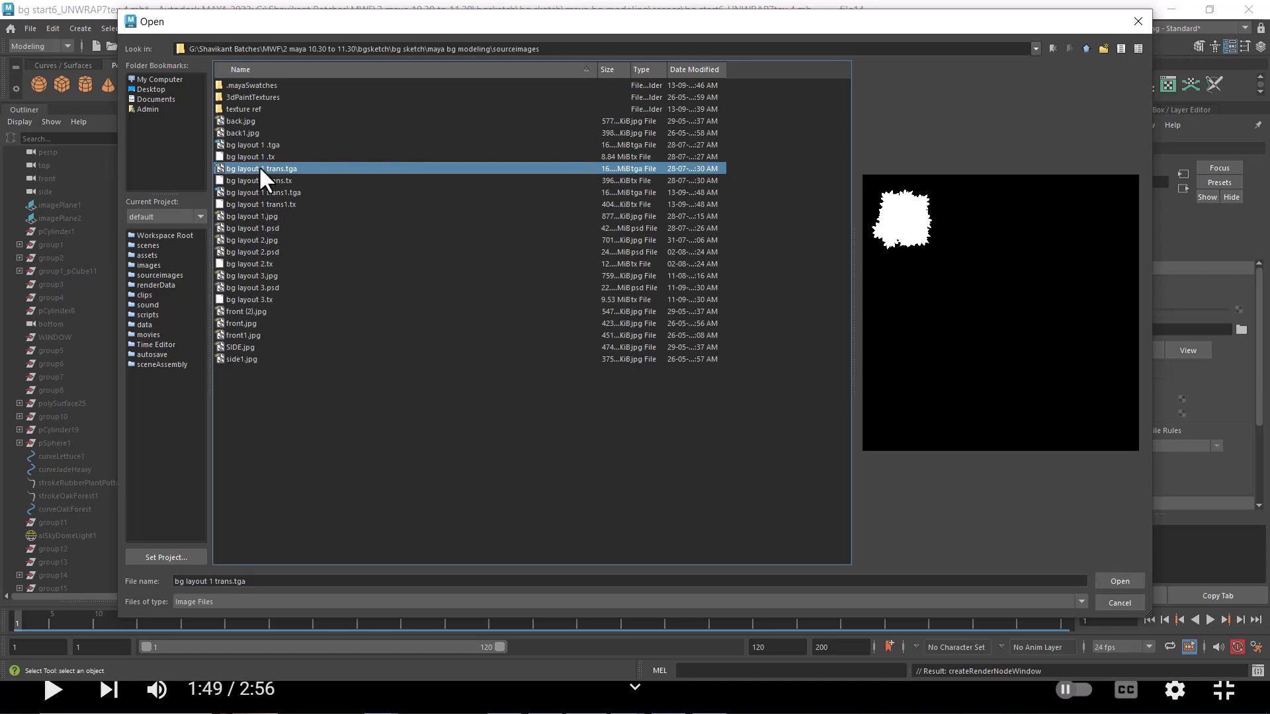
pyautogui.doubleClick(260, 166)
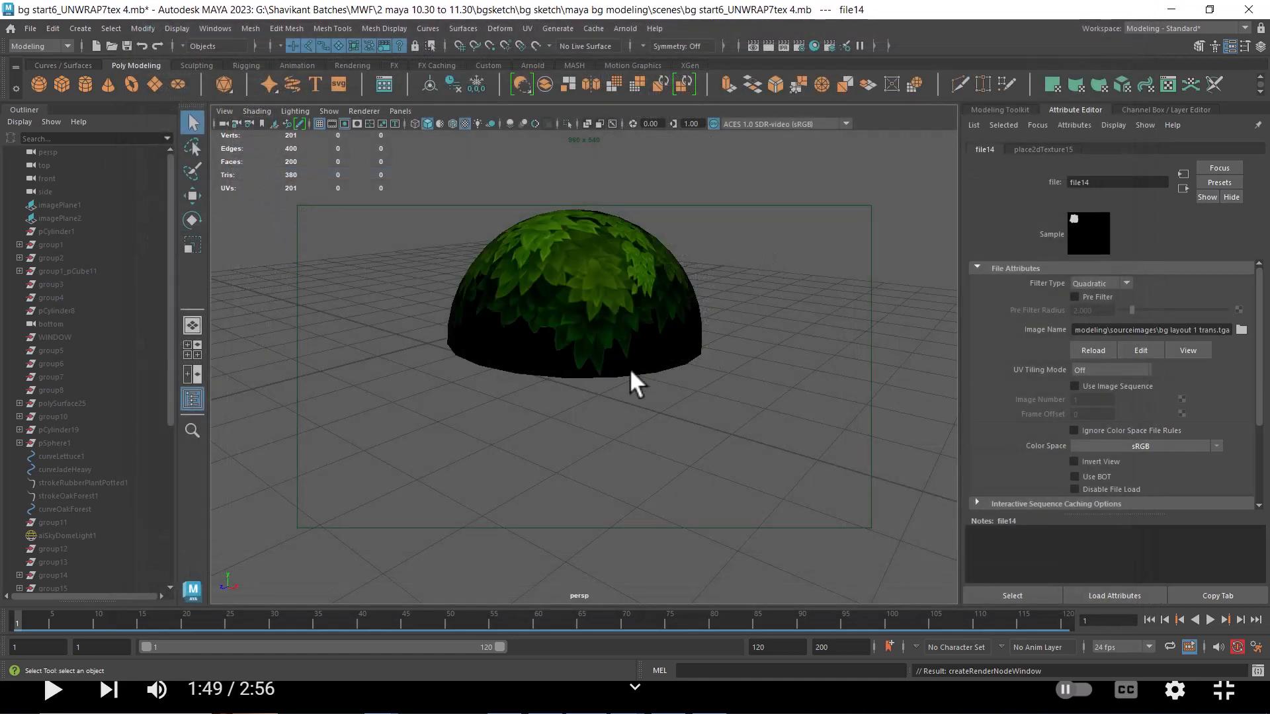
# Select the textured bush dome and display its channel values
pyautogui.moveTo(631, 371)
pyautogui.mouseDown()
pyautogui.moveTo(657, 375)
pyautogui.moveTo(618, 380)
pyautogui.moveTo(633, 382)
pyautogui.mouseUp()
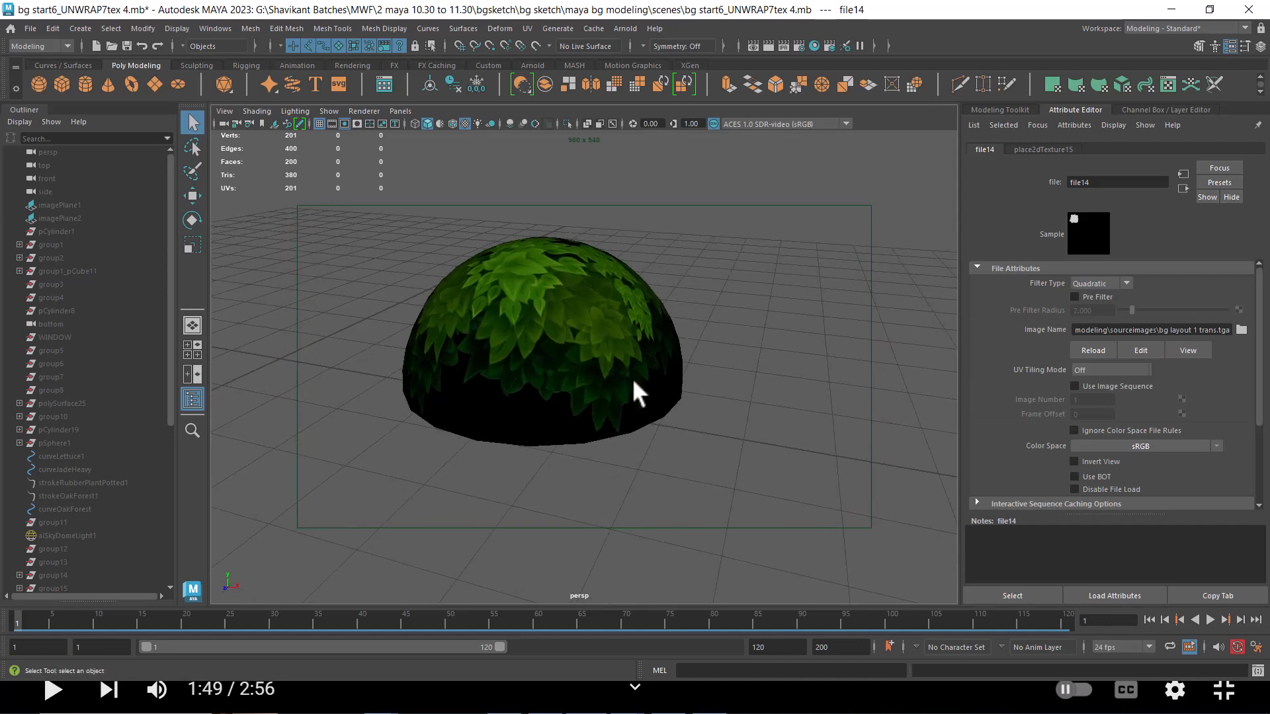
pyautogui.click(756, 366)
pyautogui.click(596, 352)
pyautogui.hotkey('ctrl', 'a')
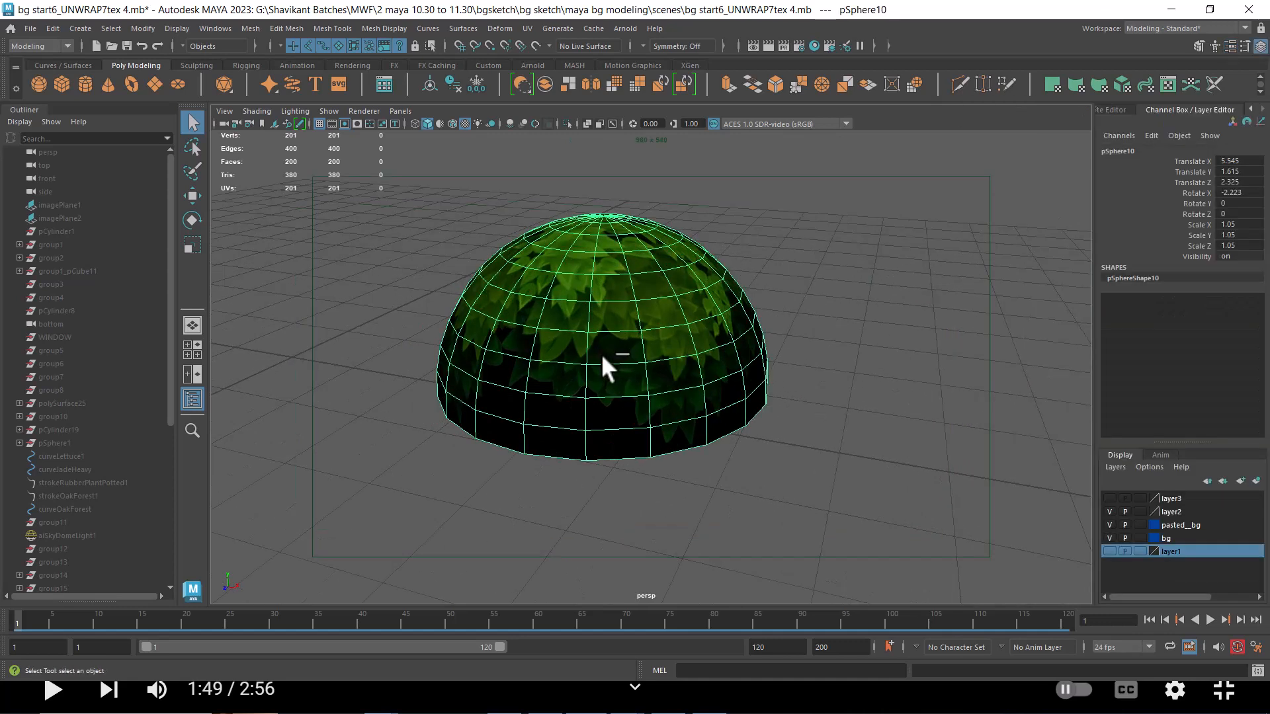
# Turn off Opaque in the bush dome shape's Arnold attributes and deselect the dome
pyautogui.hotkey('ctrl', 'a')
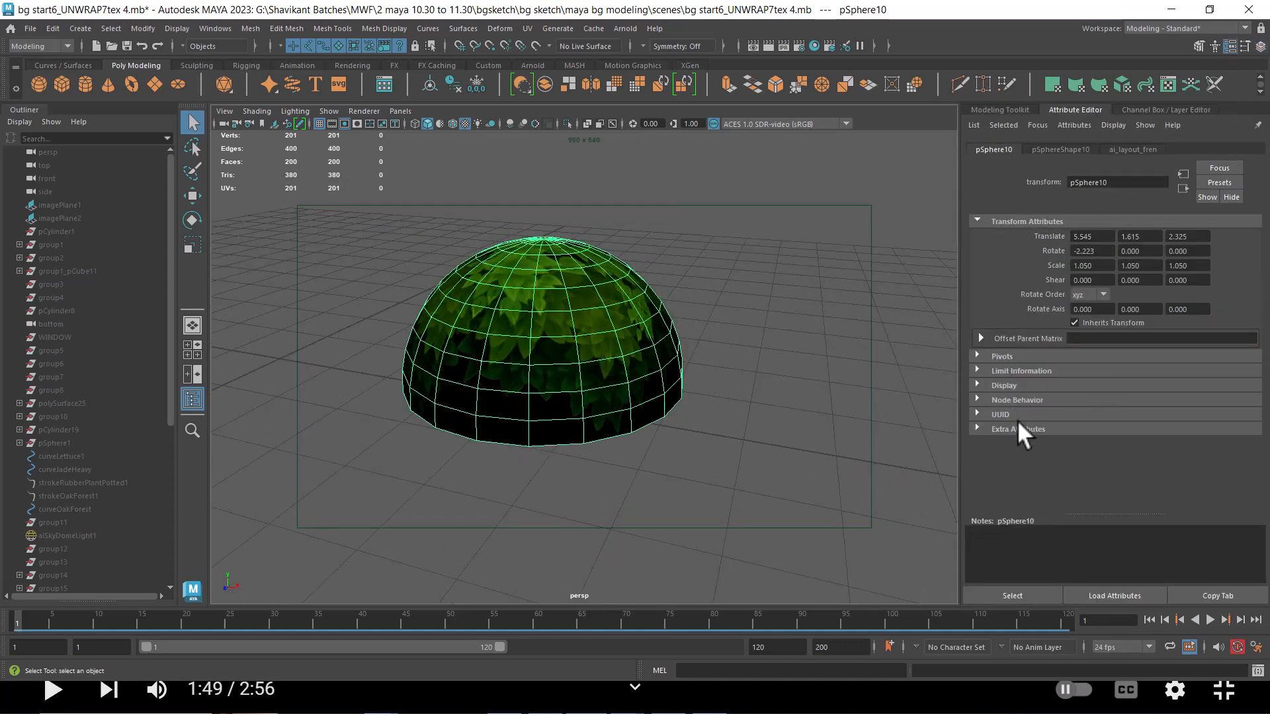
pyautogui.click(1060, 150)
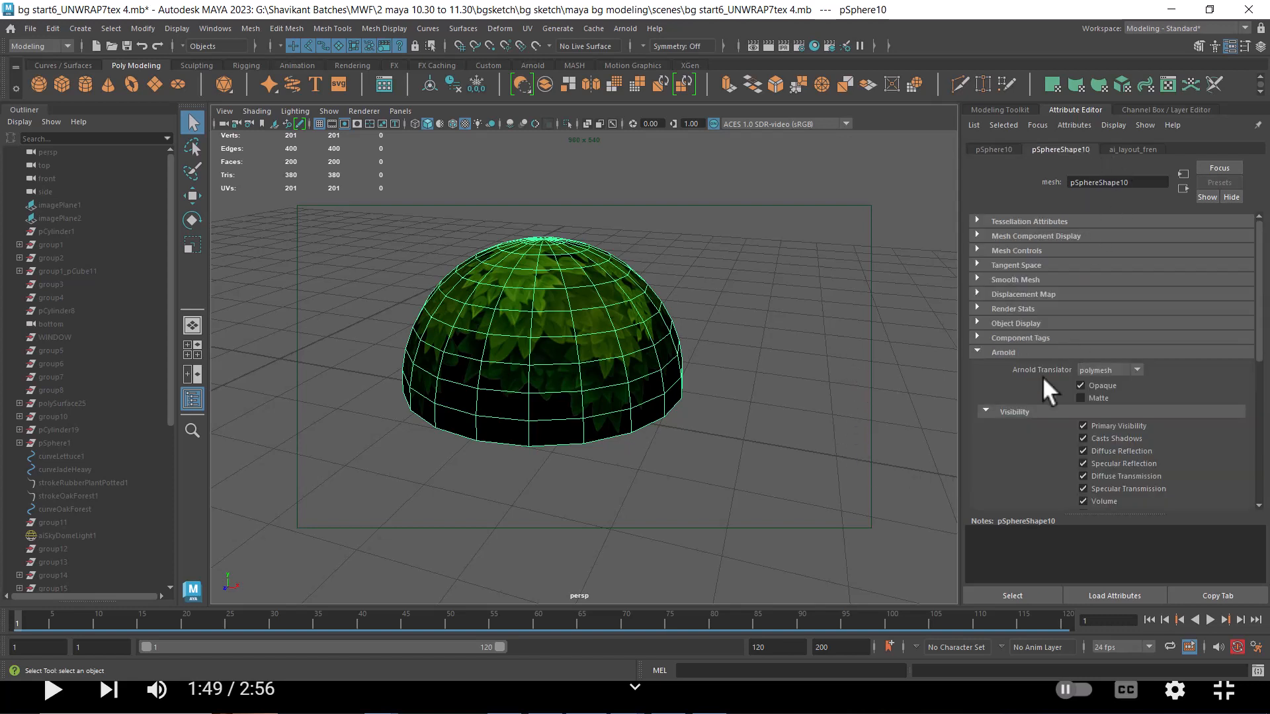
pyautogui.click(987, 350)
pyautogui.click(987, 351)
pyautogui.click(784, 317)
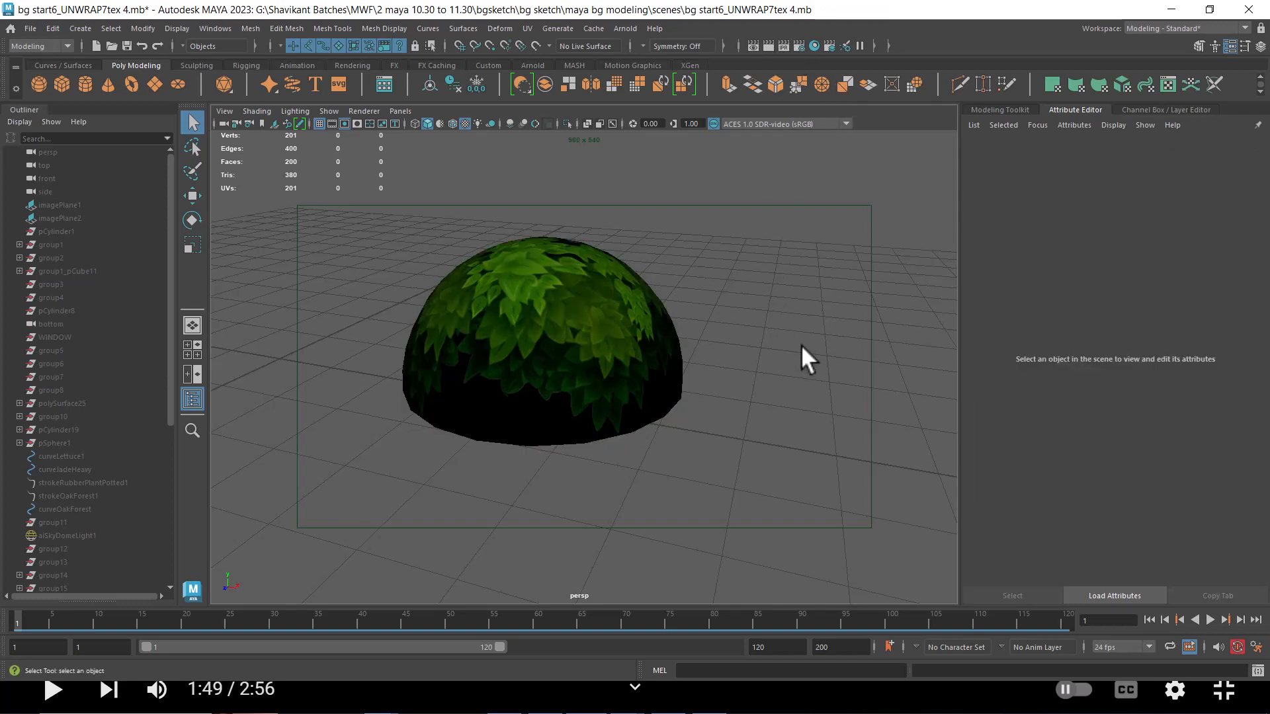
# Show the hidden scene objects and change the sky dome light's color from cyan to a neutral near-white
pyautogui.hotkey('ctrl', '1')
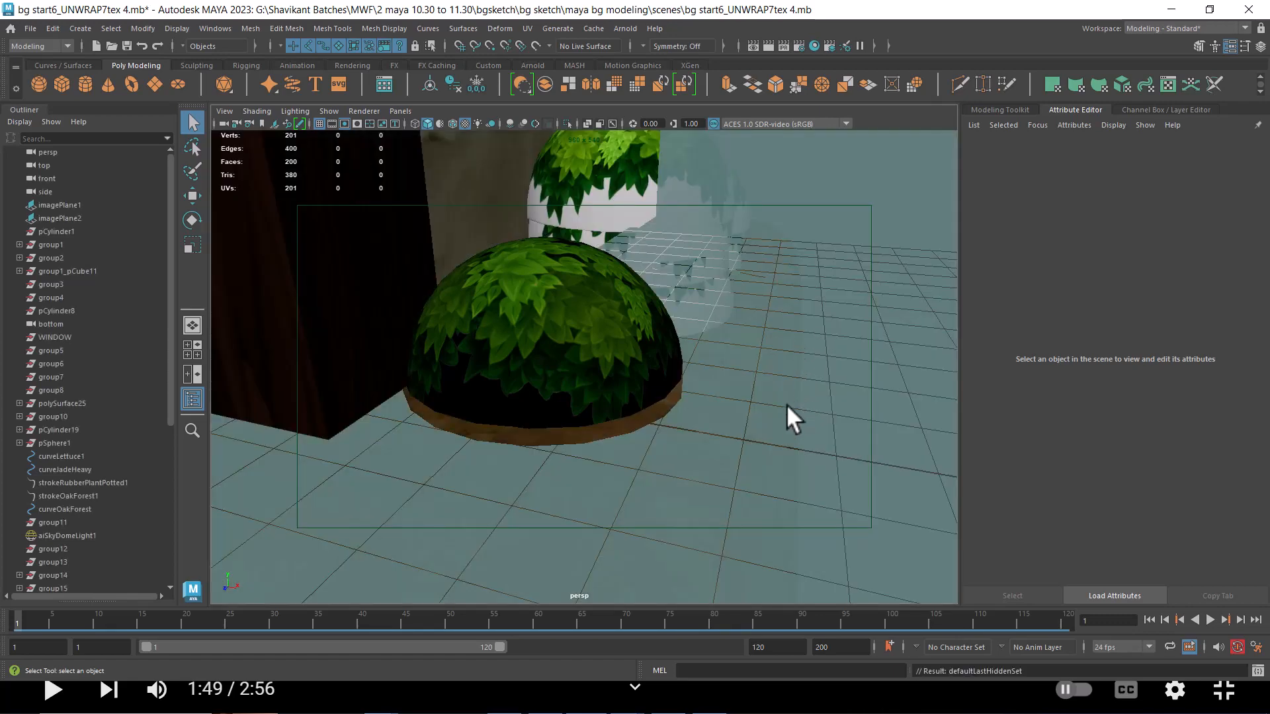
pyautogui.moveTo(787, 417); pyautogui.dragTo(739, 322)
pyautogui.click(822, 331)
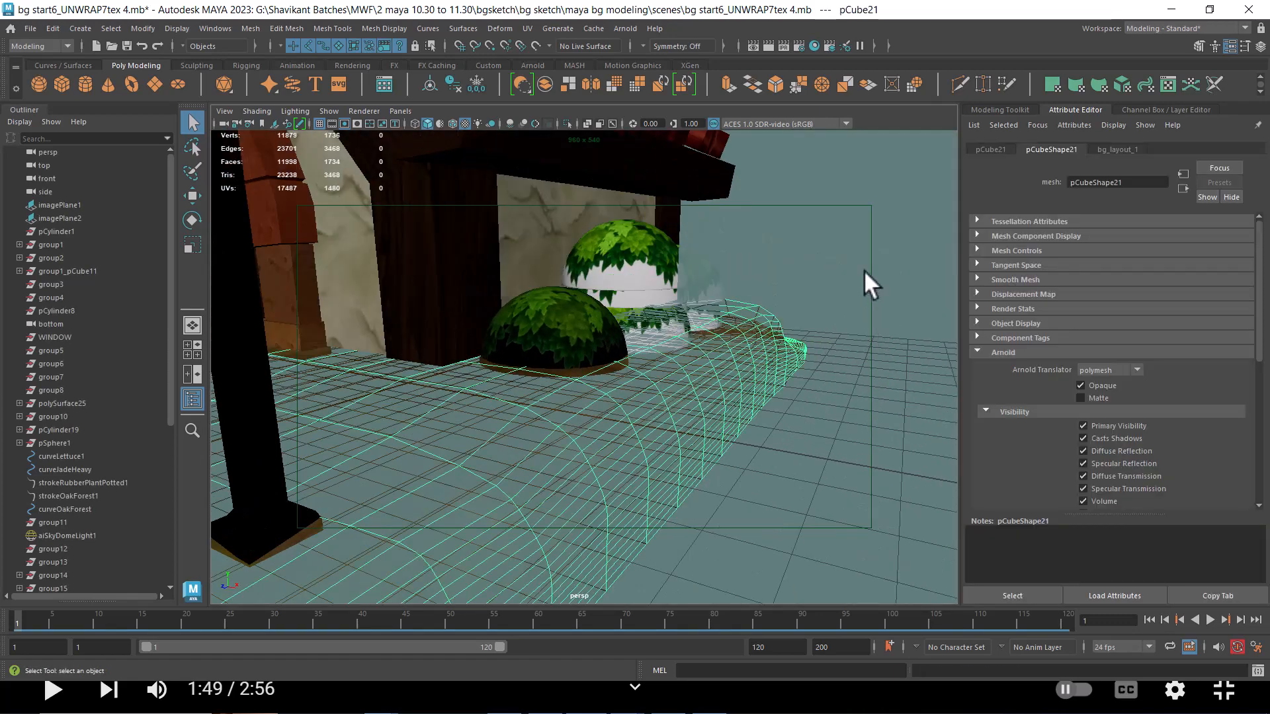
pyautogui.click(926, 237)
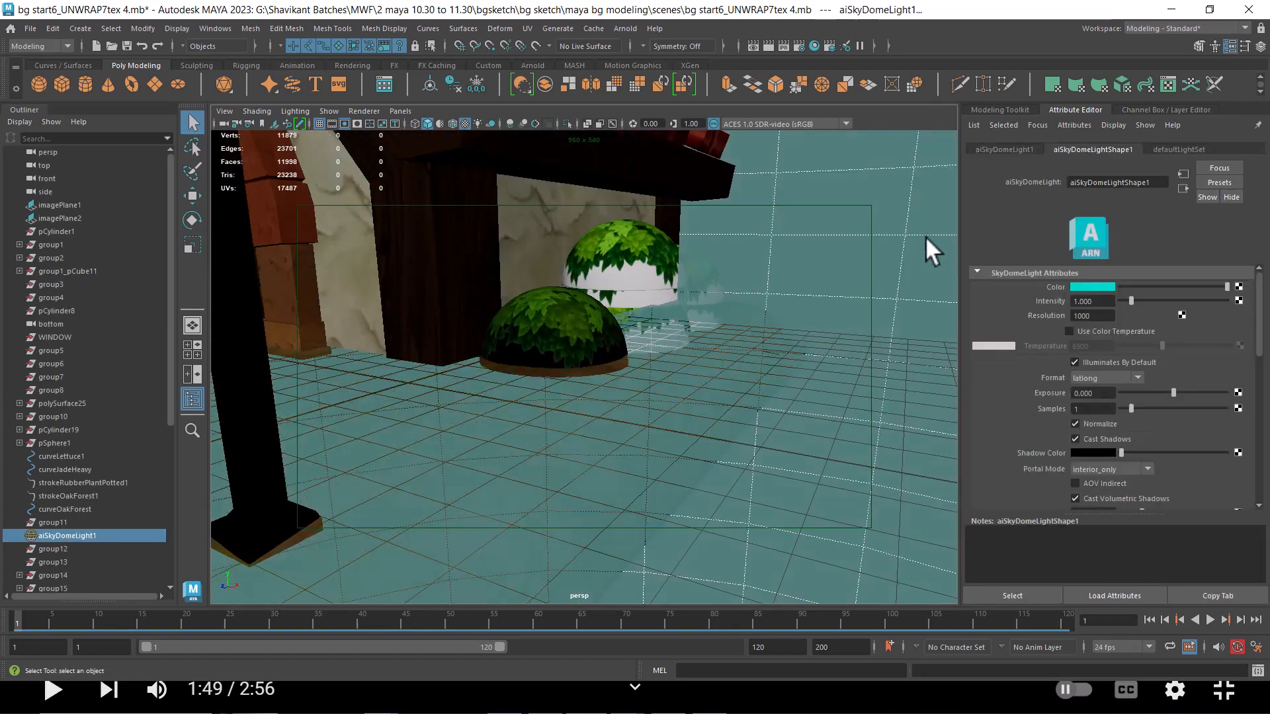
pyautogui.click(1094, 287)
pyautogui.click(1044, 258)
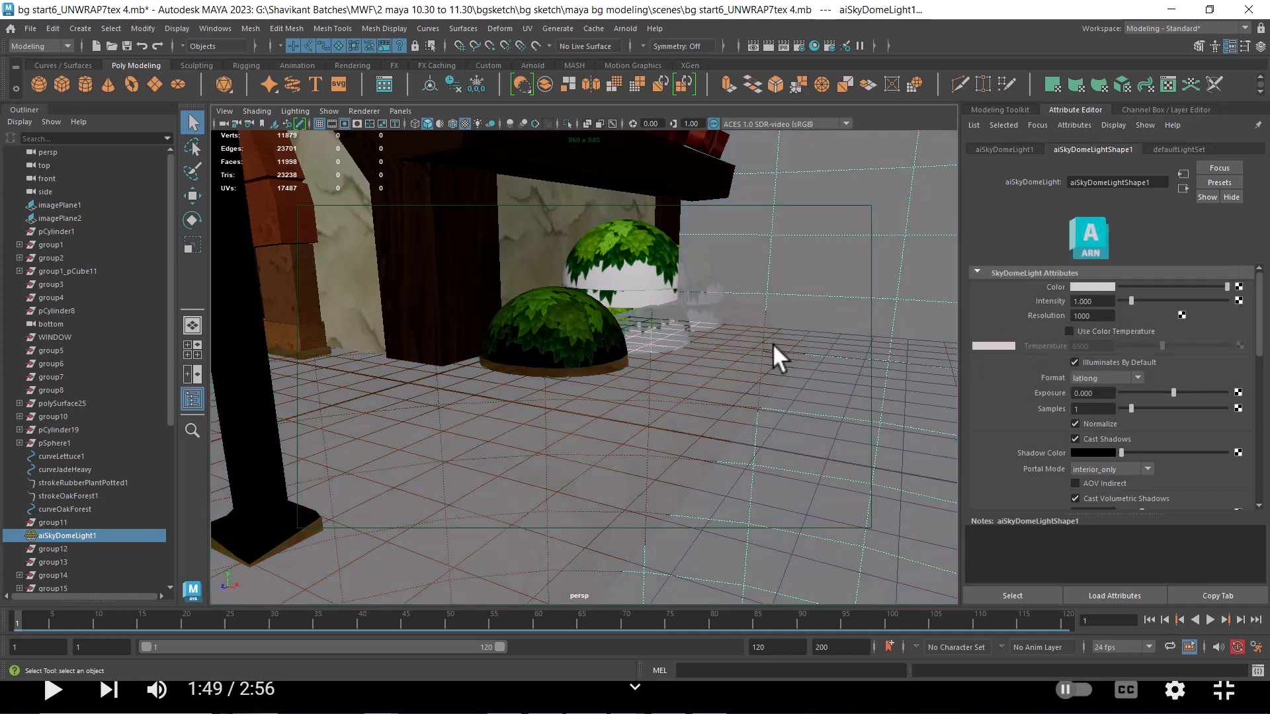
# Select the sky dome light and the front bush dome and hide all unselected objects
pyautogui.moveTo(773, 344); pyautogui.dragTo(826, 349)
pyautogui.click(922, 252)
pyautogui.click(605, 335)
pyautogui.moveTo(641, 344); pyautogui.dragTo(715, 353)
pyautogui.hotkey('alt', 'h')
pyautogui.moveTo(615, 325); pyautogui.dragTo(681, 380)
# Render the isolated dome, switch the renderer to Arnold Renderer and render it again
pyautogui.click(767, 45)
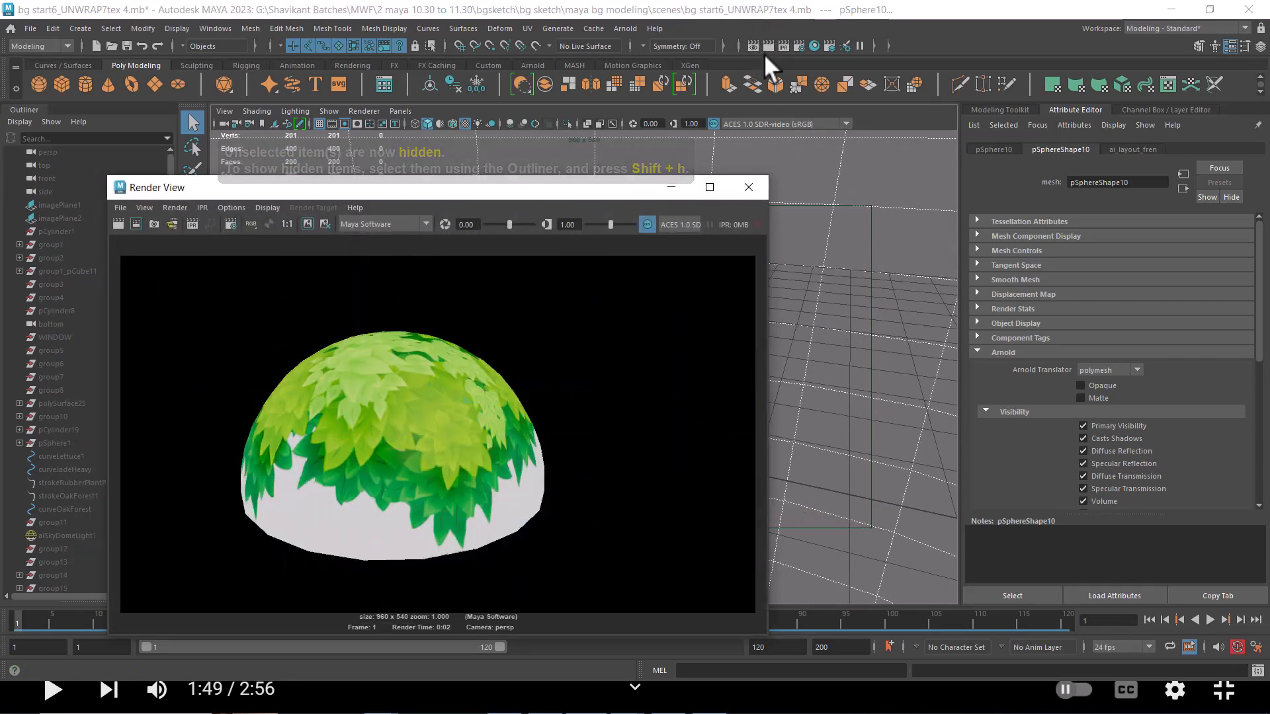
pyautogui.click(391, 226)
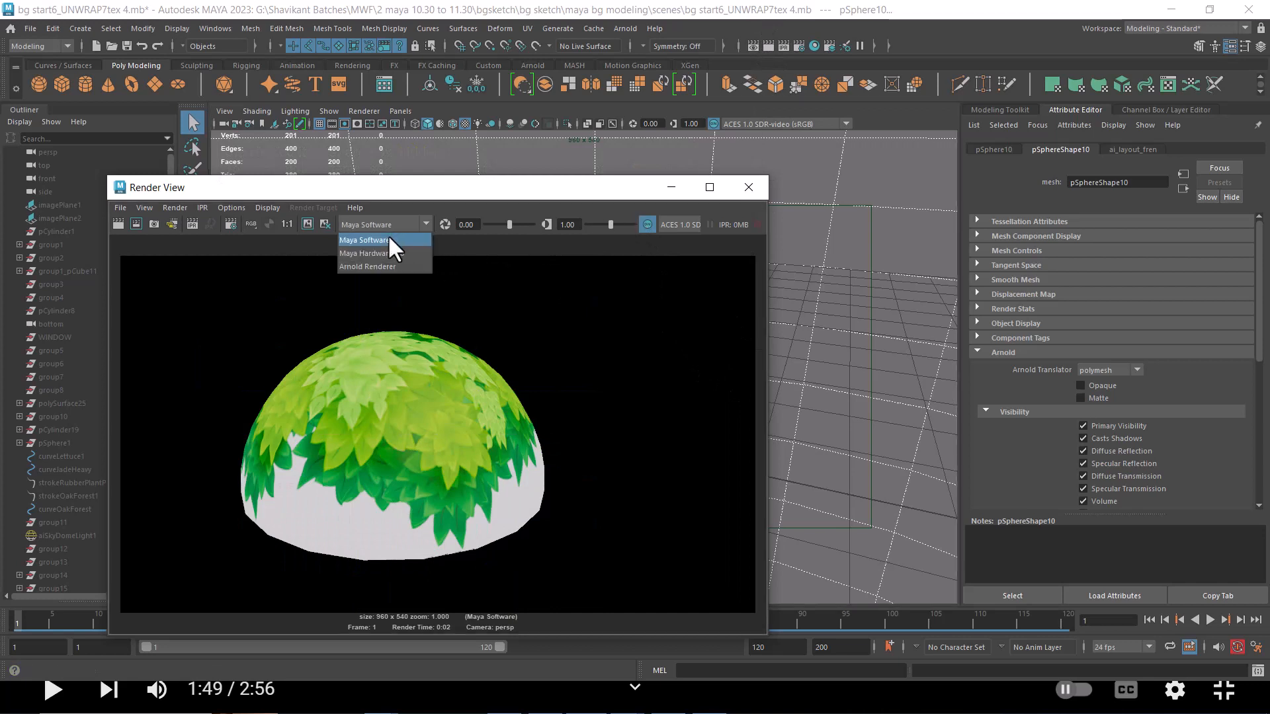
pyautogui.click(379, 264)
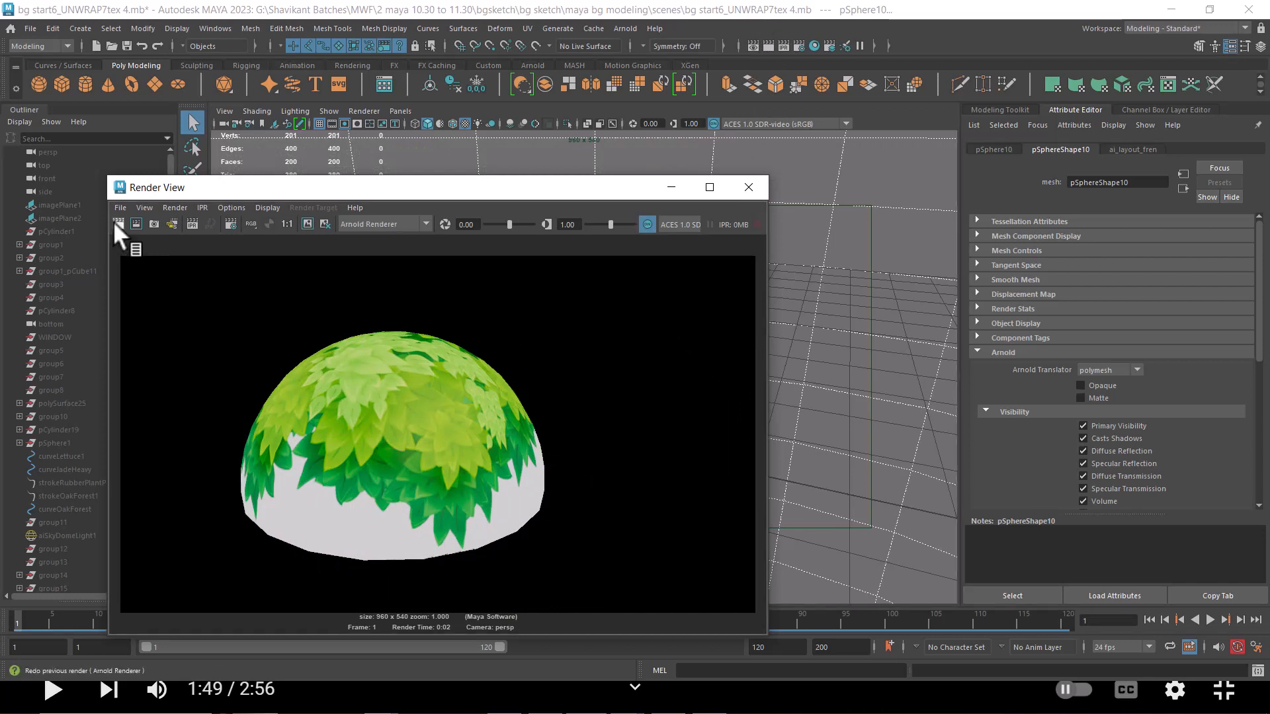
pyautogui.click(114, 222)
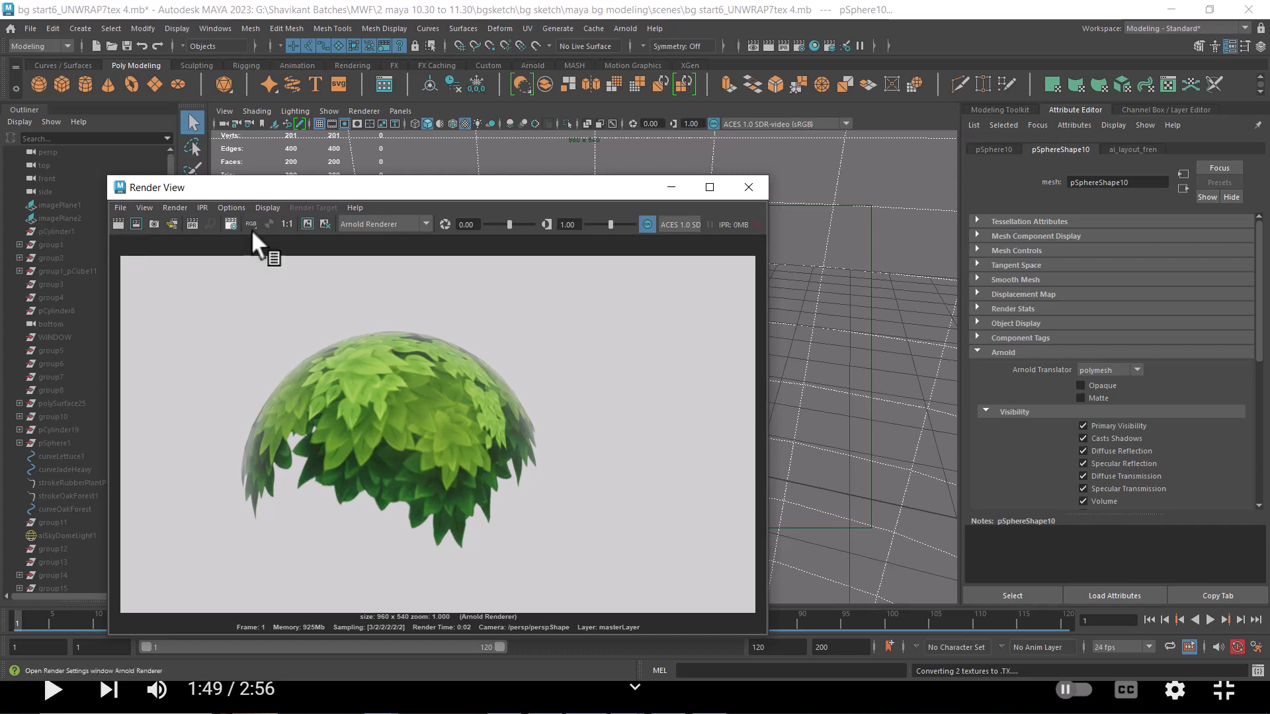
pyautogui.click(371, 225)
pyautogui.click(372, 225)
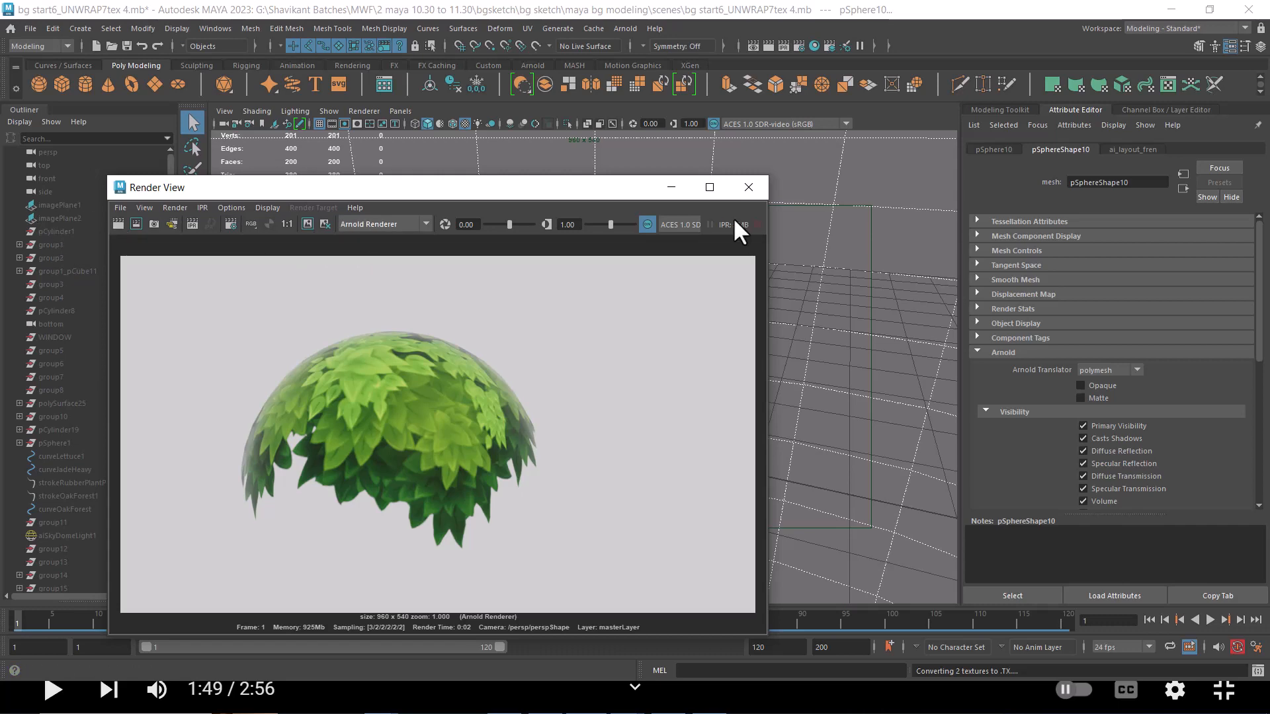
# Minimize the render window and show the last hidden objects again
pyautogui.click(672, 188)
pyautogui.click(754, 447)
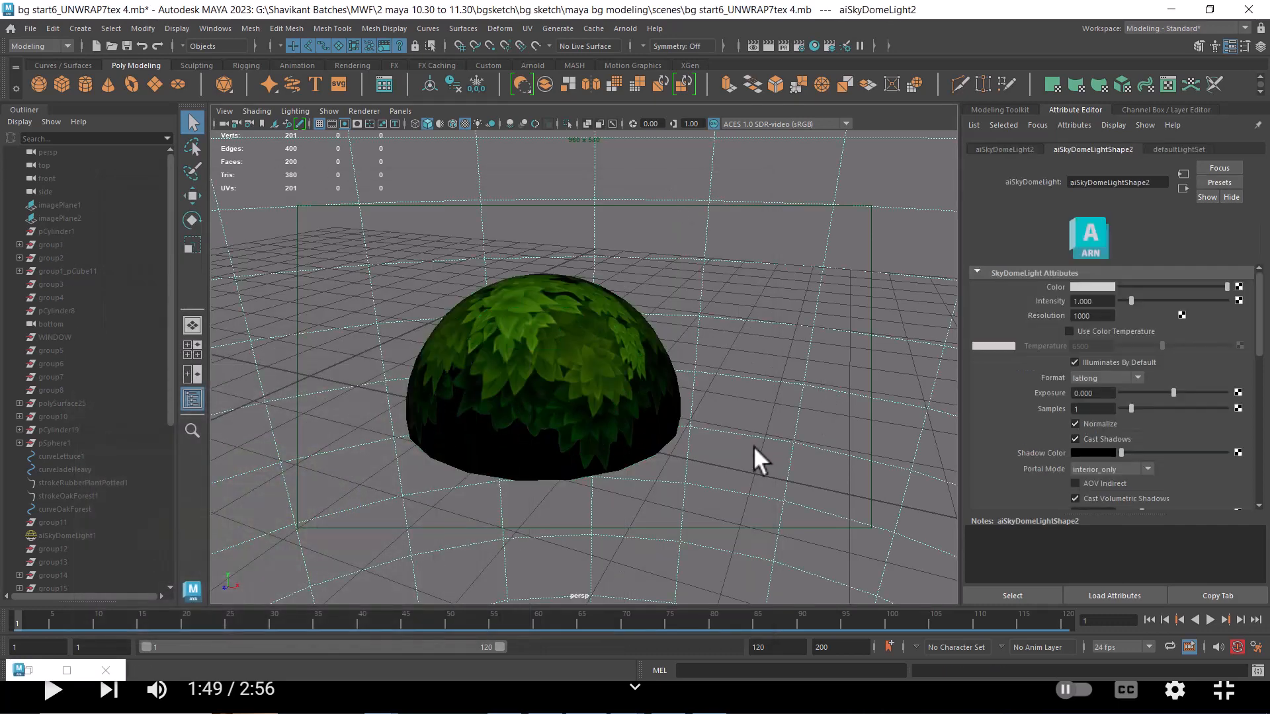
pyautogui.hotkey('ctrl', 'shift', 'h')
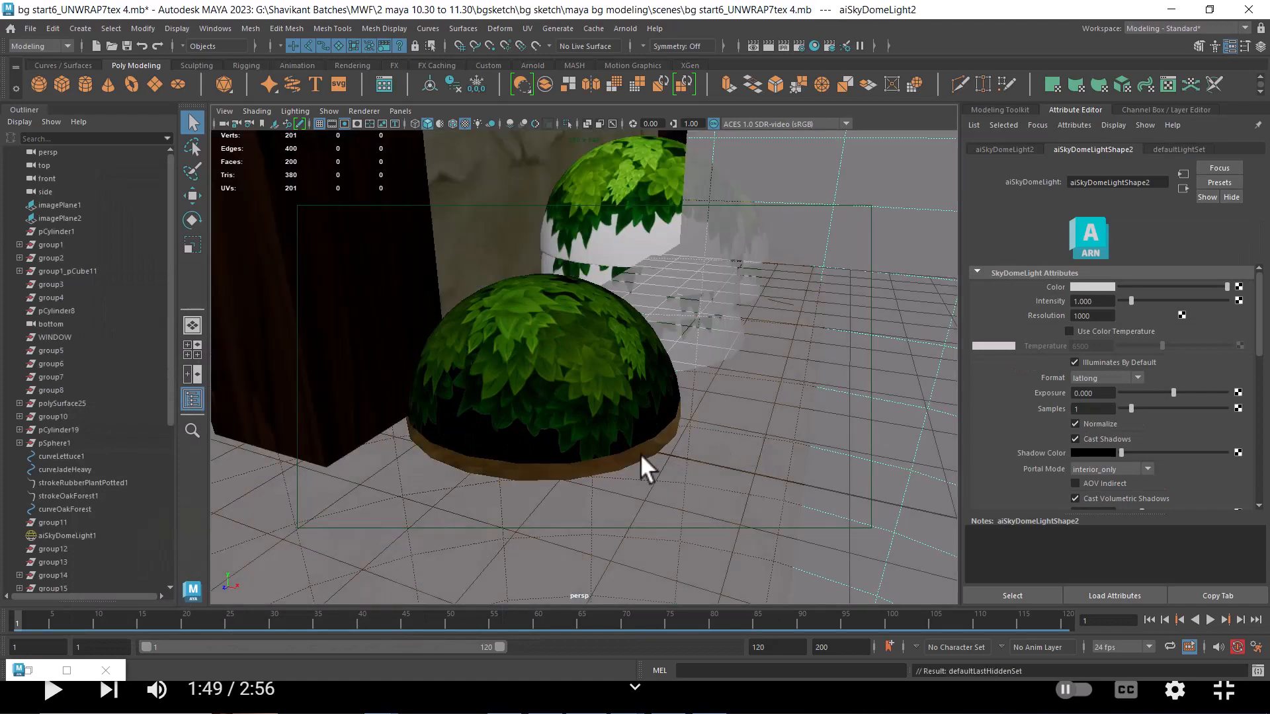
# Turn off Arnold's Opaque option on the top dome and the dome beneath it in the larger stacked bush
pyautogui.click(615, 441)
pyautogui.moveTo(597, 422); pyautogui.dragTo(572, 426)
pyautogui.click(699, 241)
pyautogui.moveTo(715, 233); pyautogui.dragTo(768, 342)
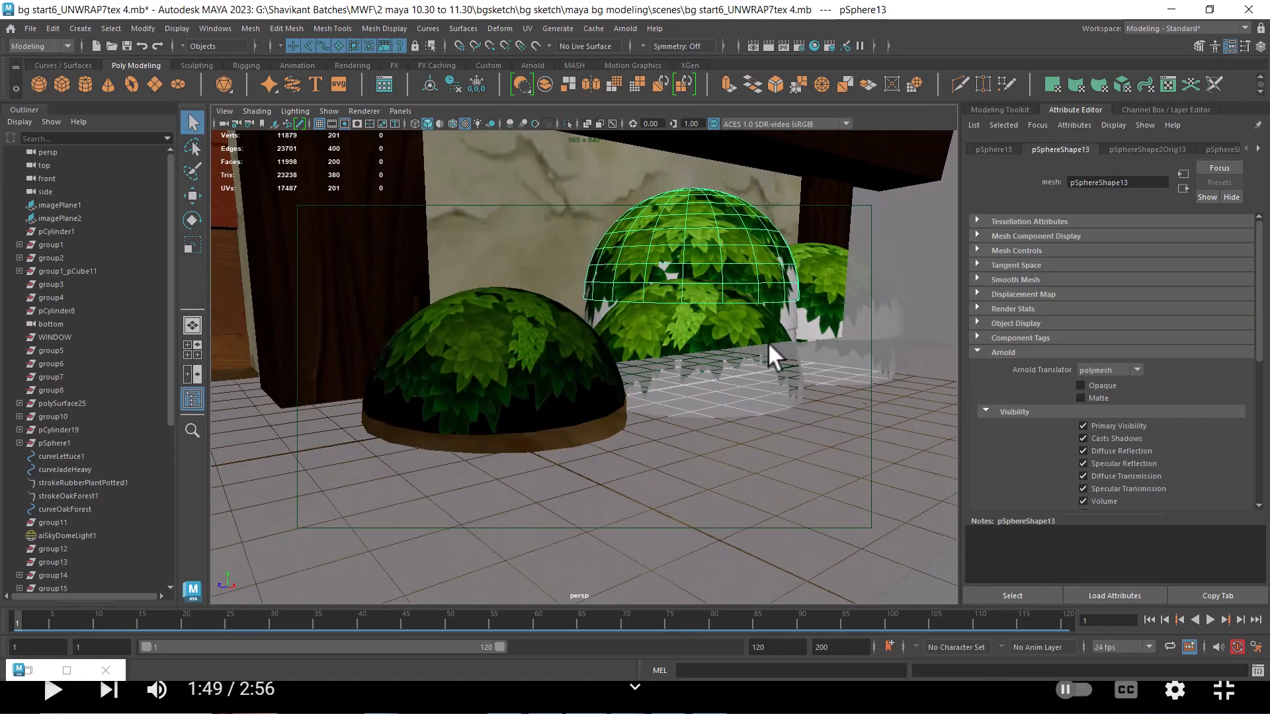
pyautogui.click(721, 320)
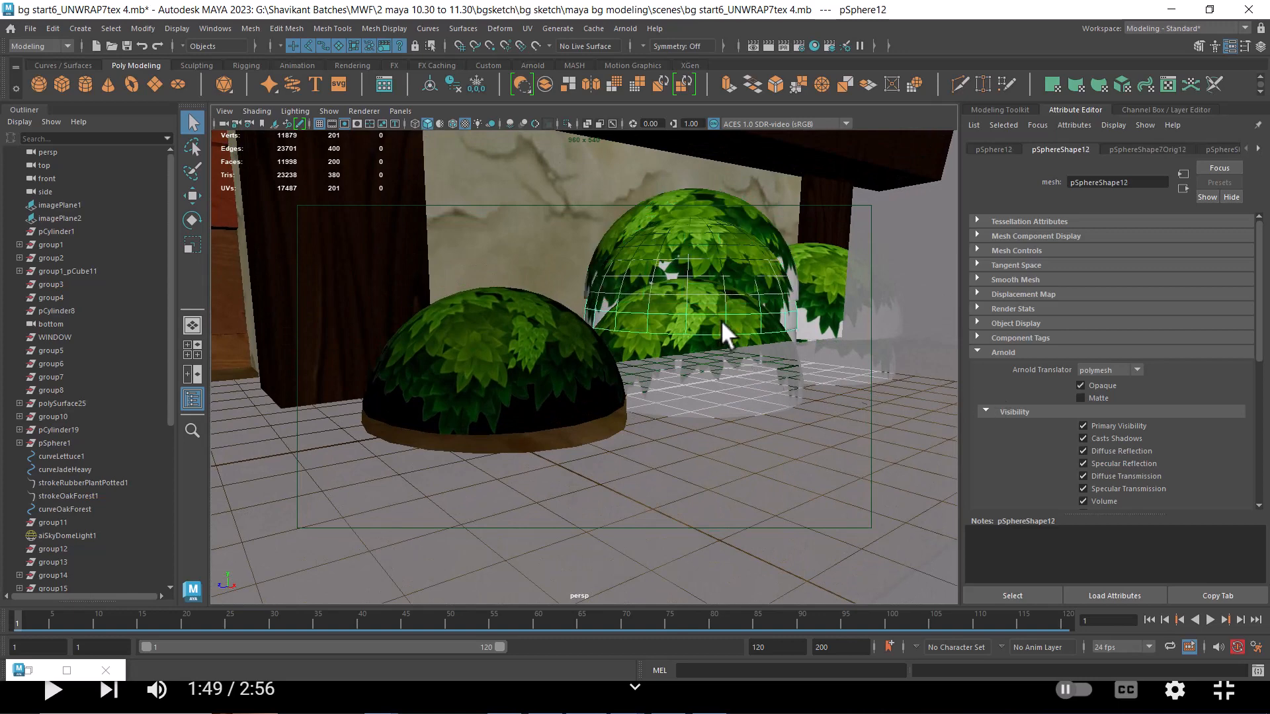
pyautogui.click(1112, 386)
# Turn off Opaque on the larger bush's lower dome and on both domes of the smaller stacked bush
pyautogui.moveTo(741, 391); pyautogui.dragTo(893, 423)
pyautogui.click(707, 380)
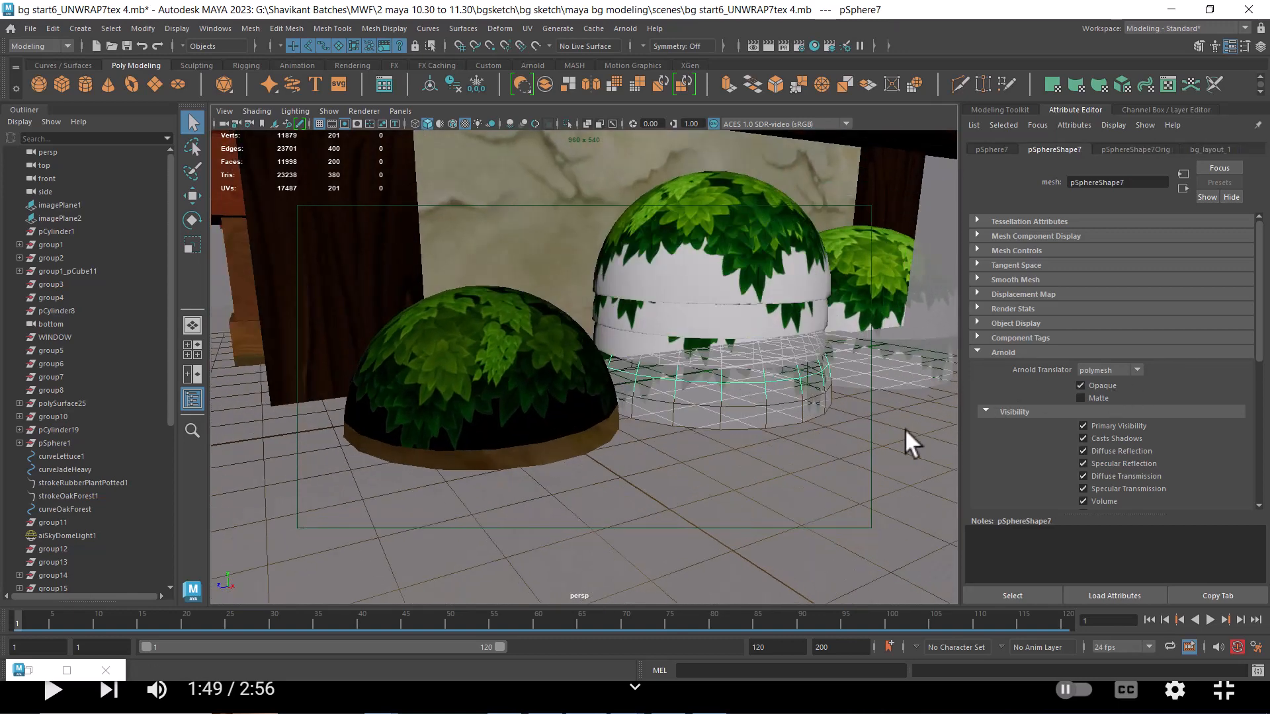
pyautogui.click(1106, 387)
pyautogui.moveTo(910, 369); pyautogui.dragTo(695, 344)
pyautogui.click(768, 267)
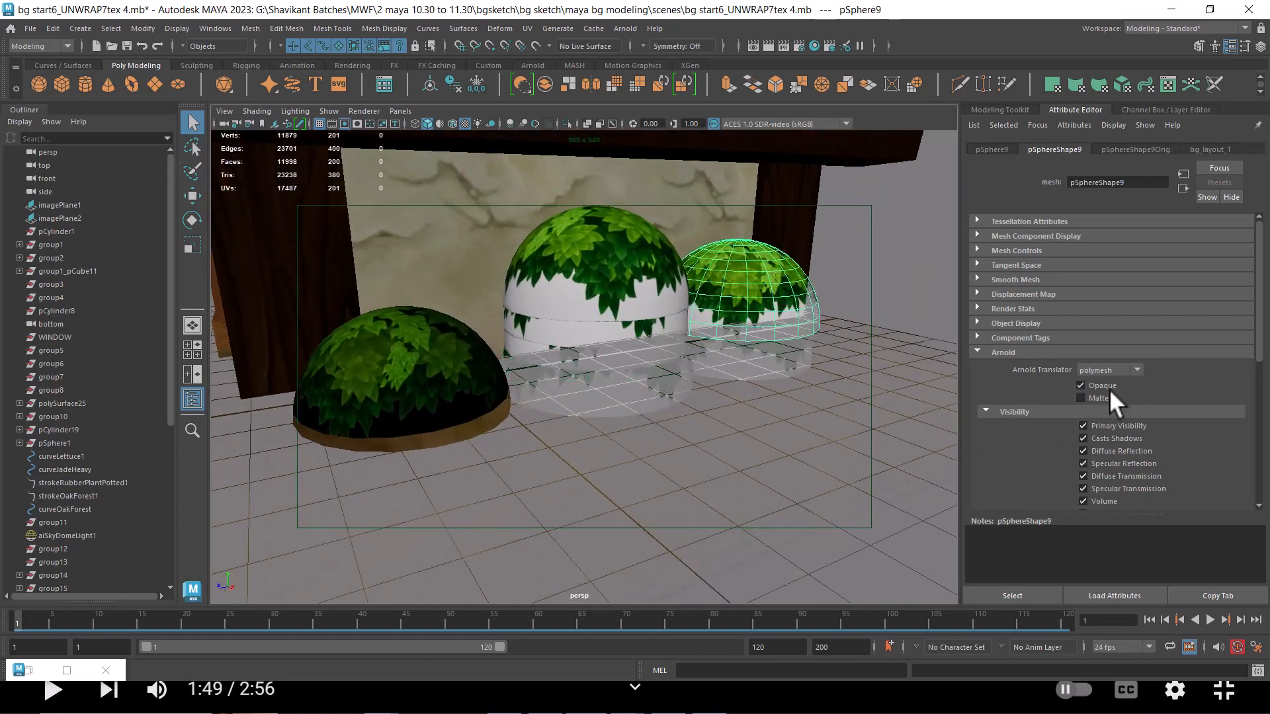
pyautogui.click(763, 352)
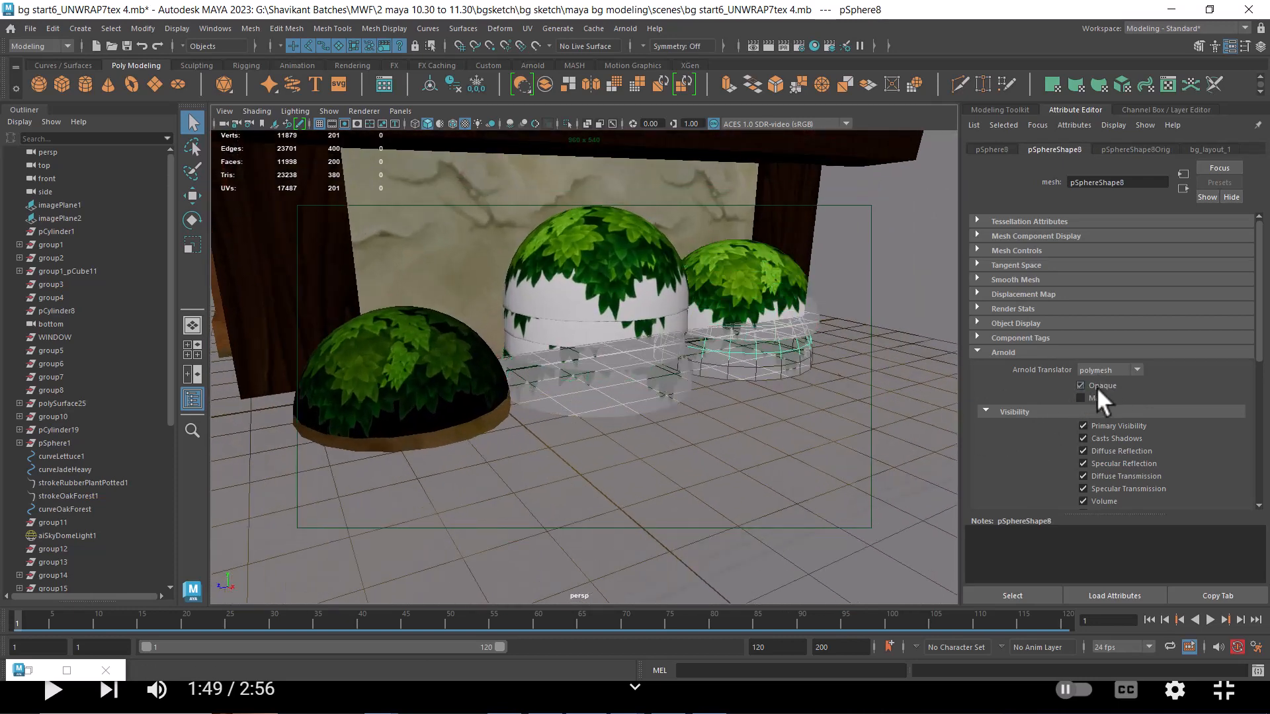
pyautogui.click(1096, 387)
# Check the larger bush's stacked domes from the other side and turn off Opaque on the remaining middle dome
pyautogui.moveTo(662, 285); pyautogui.dragTo(644, 367)
pyautogui.click(607, 295)
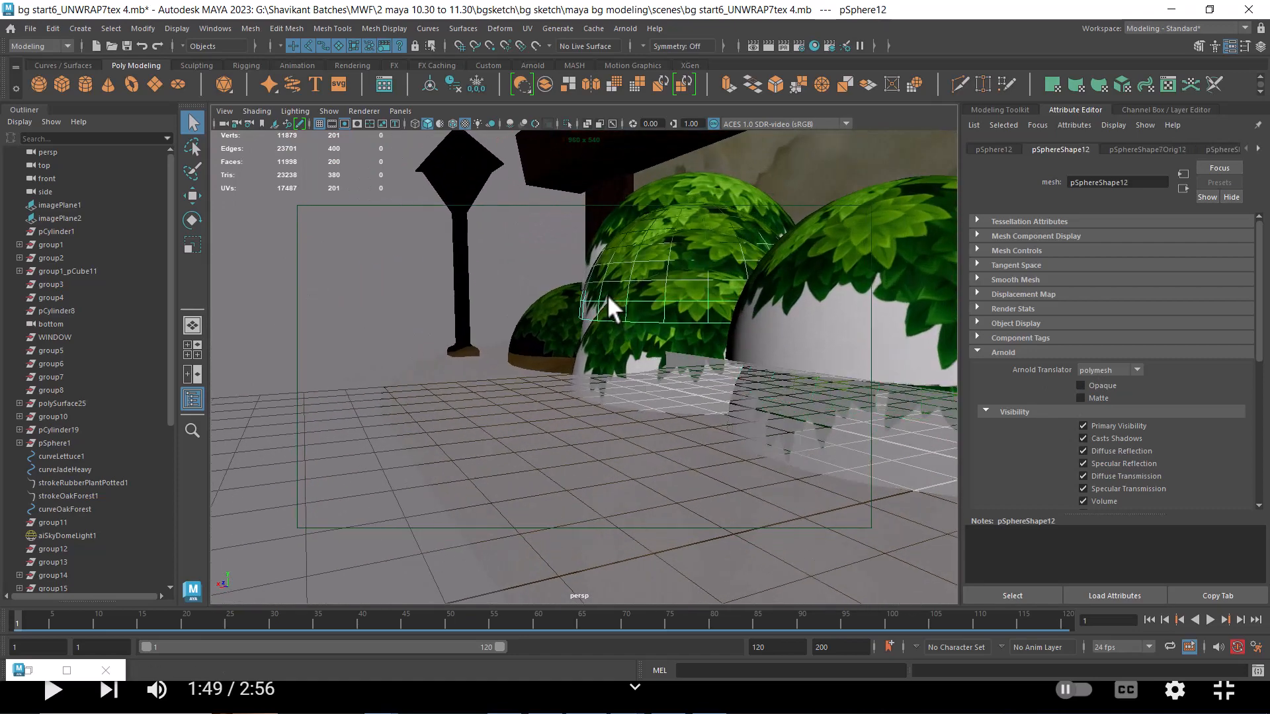
pyautogui.click(620, 345)
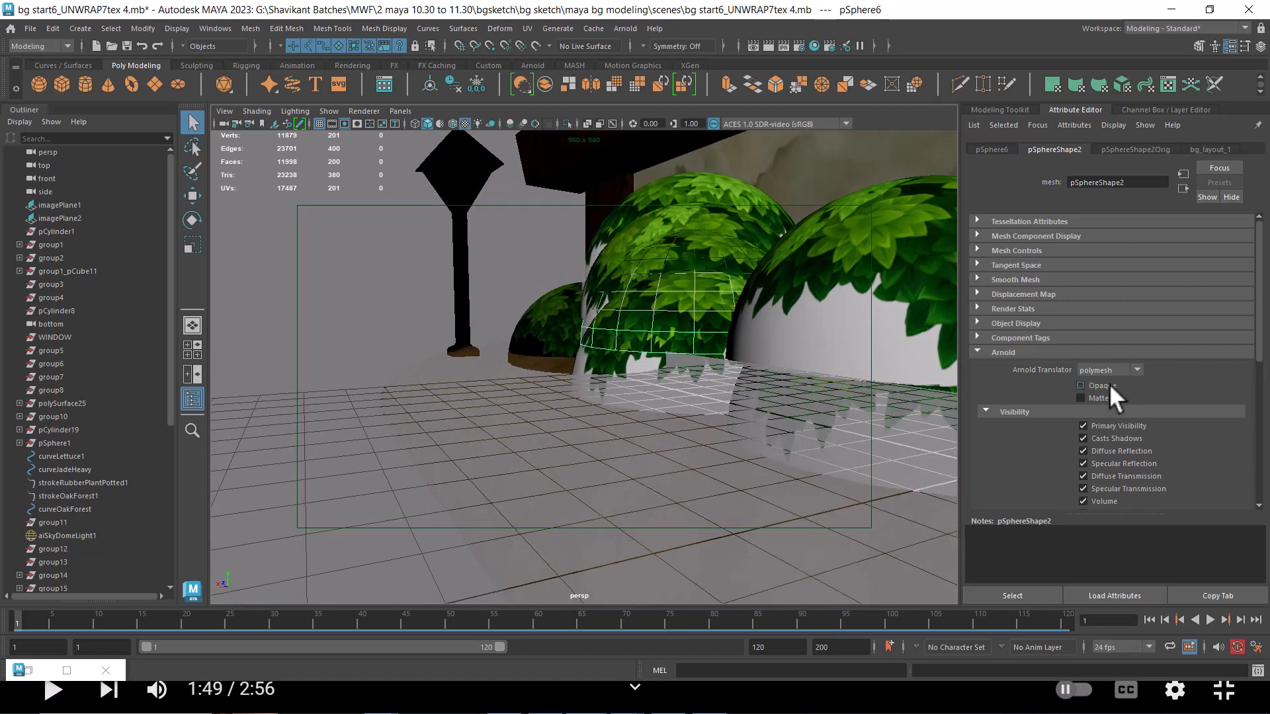
pyautogui.click(645, 376)
# Select the front bush dome and open its material attributes
pyautogui.moveTo(709, 360); pyautogui.dragTo(499, 435)
pyautogui.click(500, 433)
pyautogui.rightClick(500, 404)
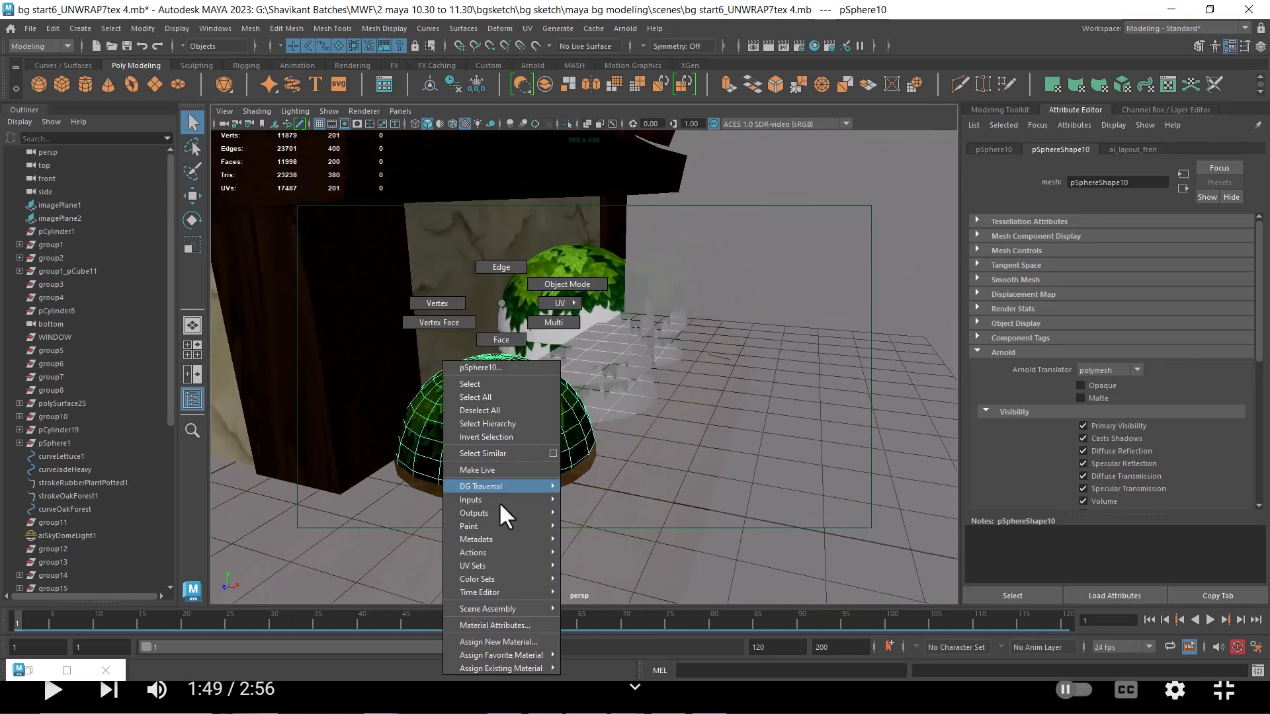
pyautogui.click(497, 625)
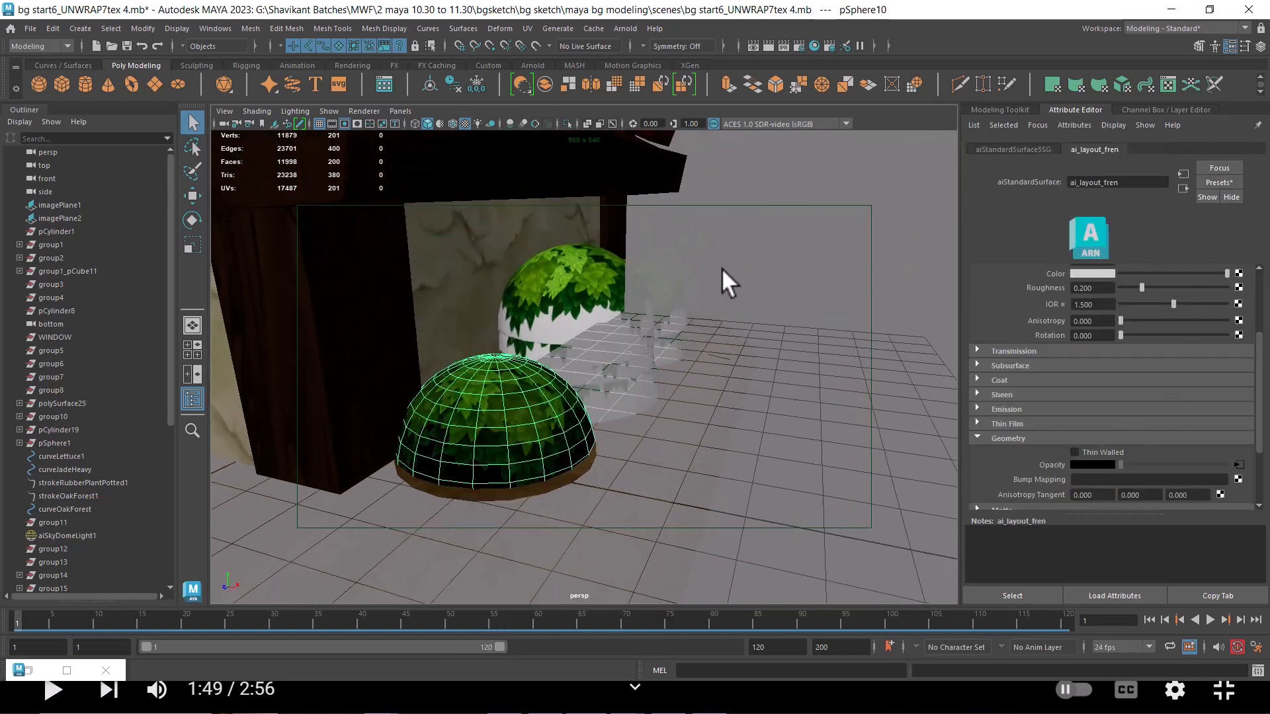
# Select all domes of the two stacked bushes, leave the building parts out, and hide the unselected objects
pyautogui.click(597, 295)
pyautogui.moveTo(597, 295); pyautogui.dragTo(664, 349)
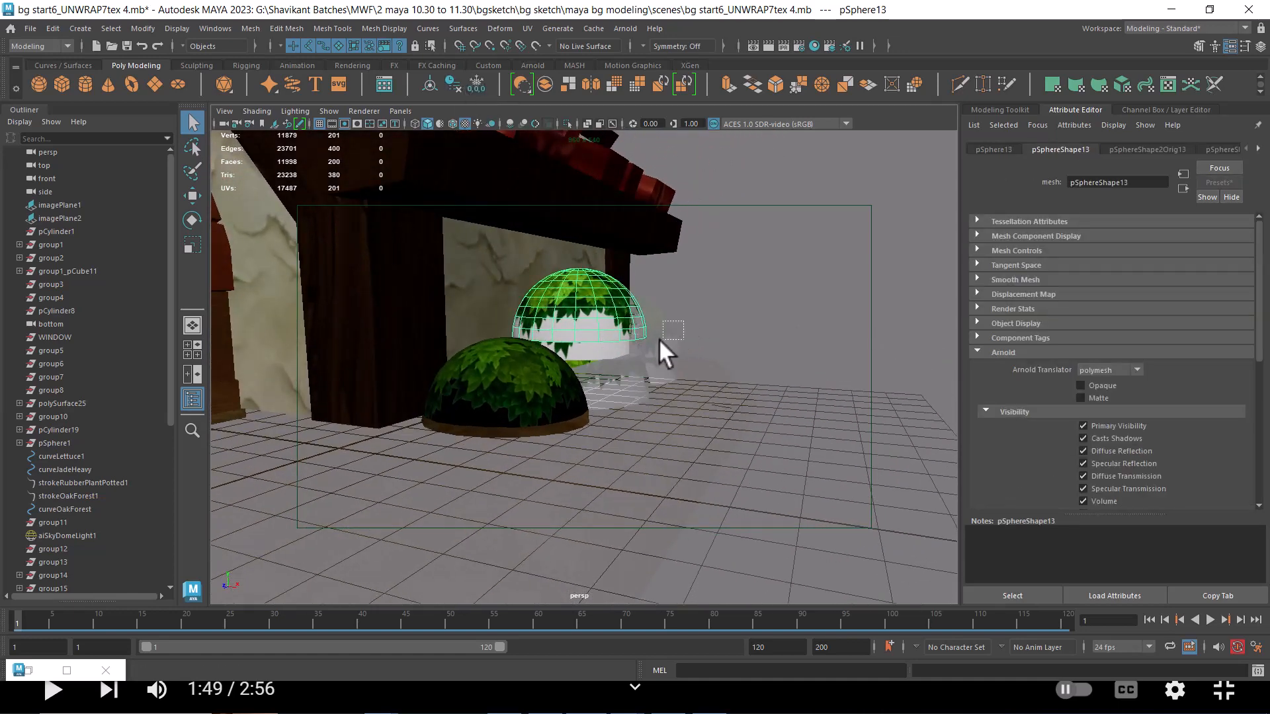
pyautogui.click(609, 388)
pyautogui.keyDown('shift'); pyautogui.click(728, 418); pyautogui.keyUp('shift')
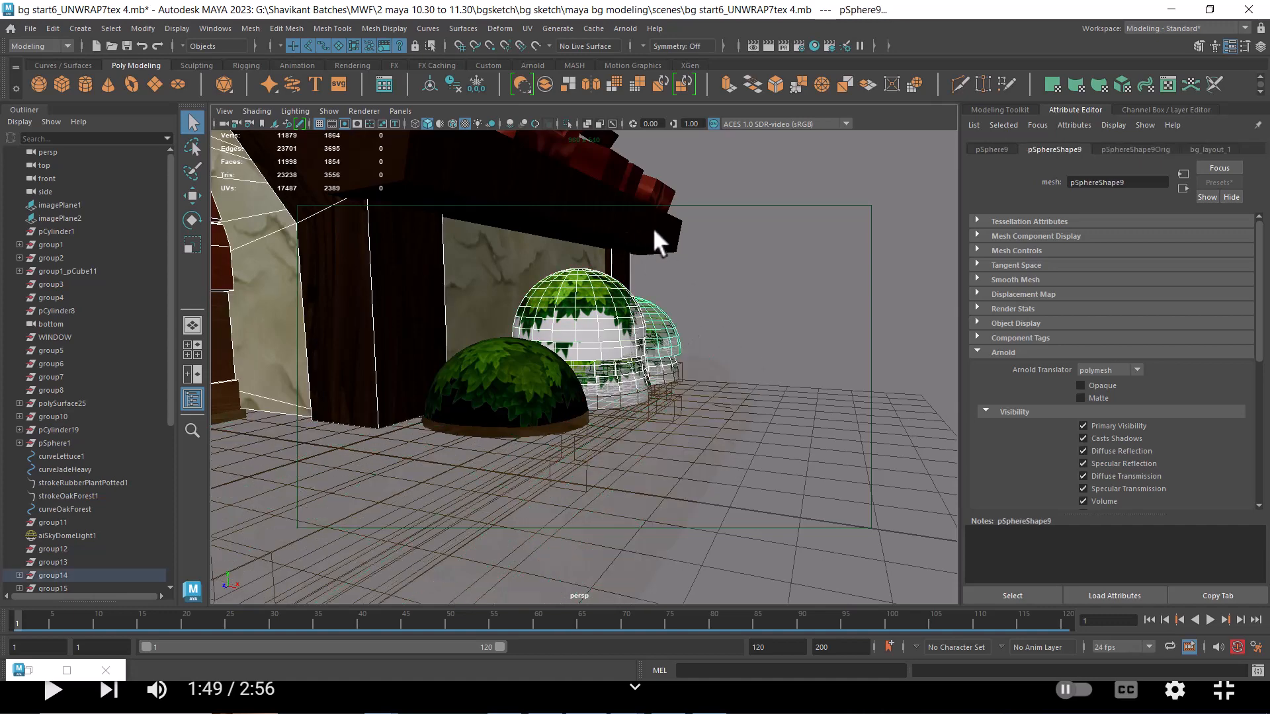
pyautogui.keyDown('shift'); pyautogui.click(400, 268); pyautogui.keyUp('shift')
pyautogui.hotkey('alt', 'h')
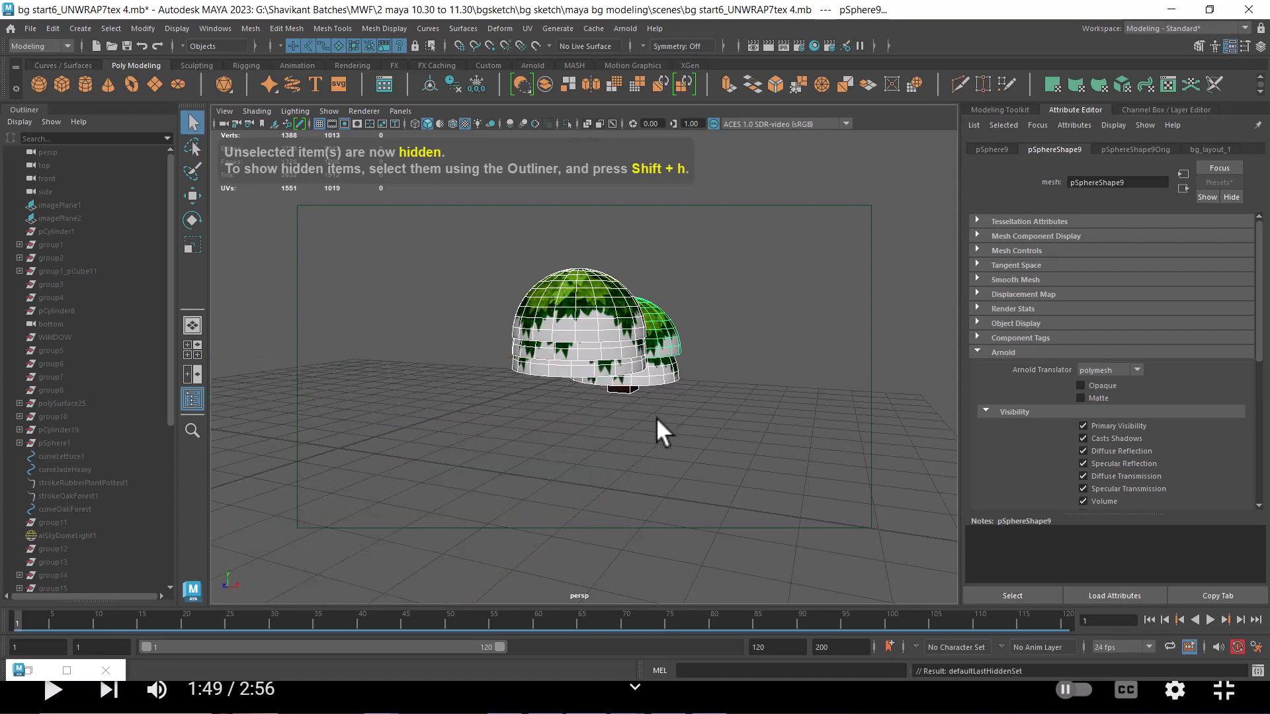
# Assign the existing material ai_layout_fren to all domes of the two stacked bushes
pyautogui.keyDown('alt'); pyautogui.moveTo(656, 418); pyautogui.dragTo(699, 344); pyautogui.keyUp('alt')
pyautogui.moveTo(530, 281); pyautogui.dragTo(822, 434)
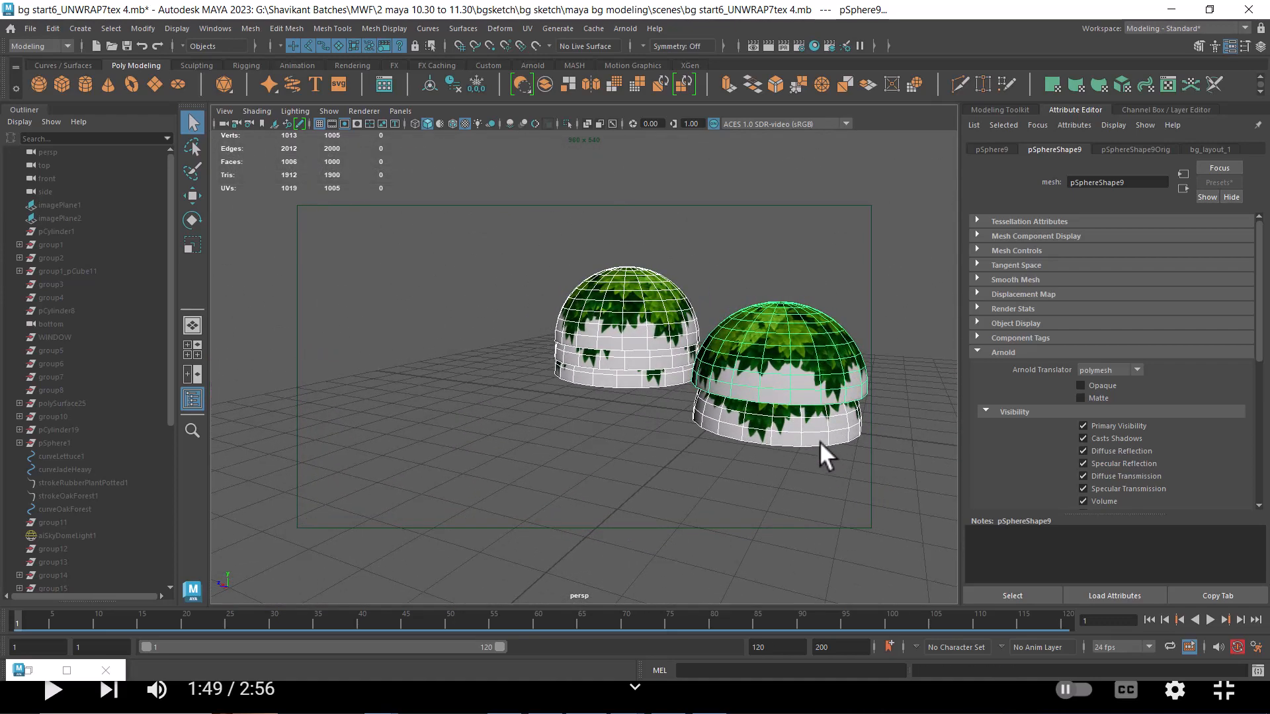
pyautogui.rightClick(761, 303)
pyautogui.moveTo(772, 655)
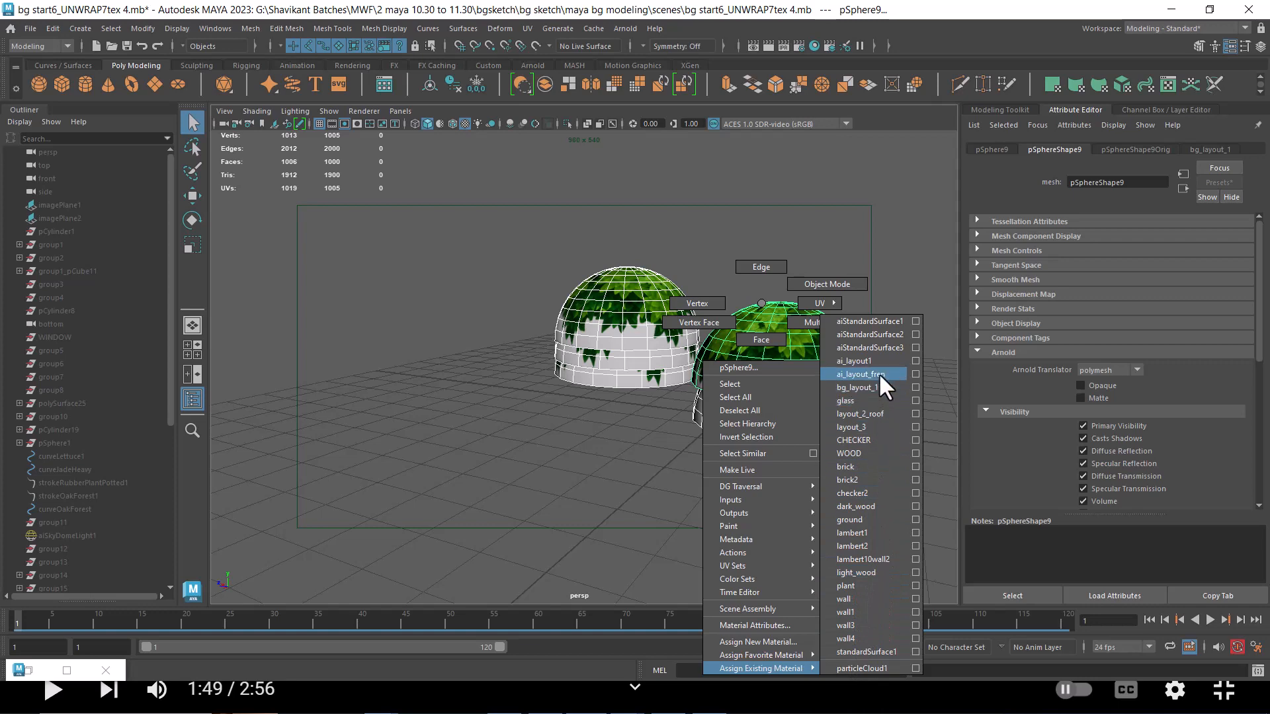
pyautogui.click(860, 374)
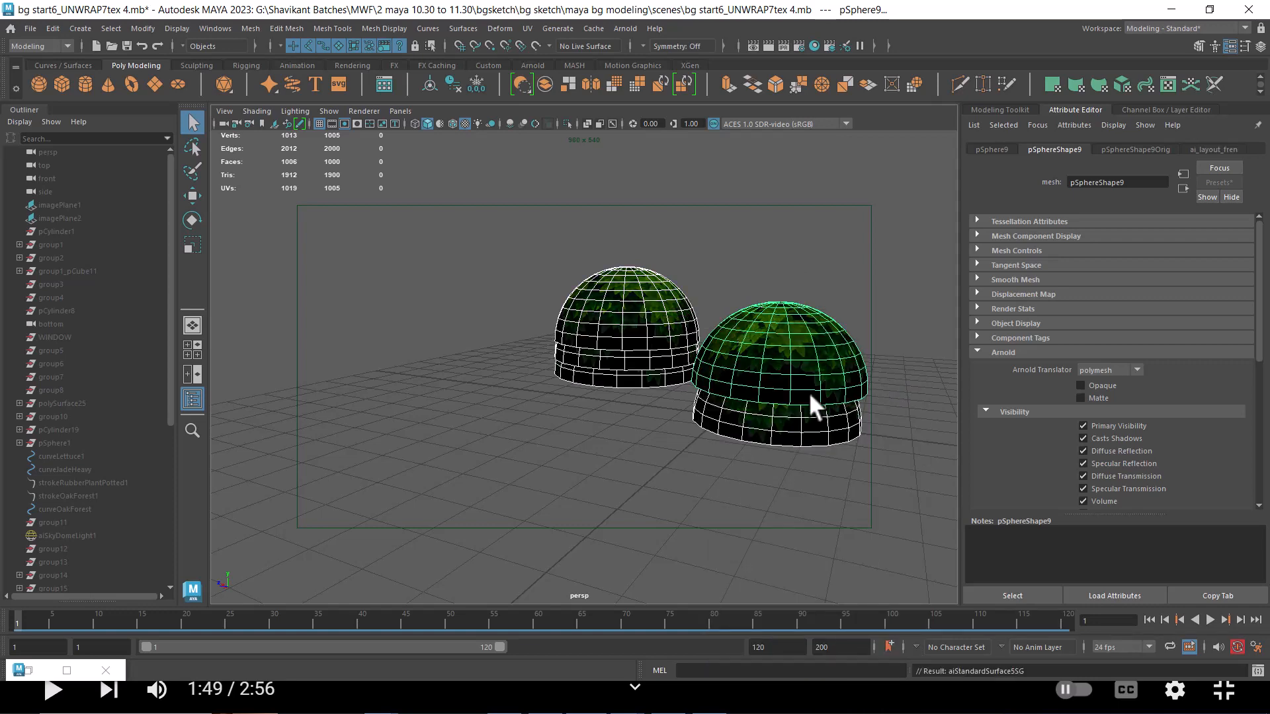
# Rename the domes' shared Arnold material to ai_layout_fern
pyautogui.moveTo(732, 394)
pyautogui.keyDown('alt'); pyautogui.mouseDown()
pyautogui.moveTo(802, 399)
pyautogui.moveTo(737, 414)
pyautogui.moveTo(721, 400)
pyautogui.mouseUp(); pyautogui.keyUp('alt')
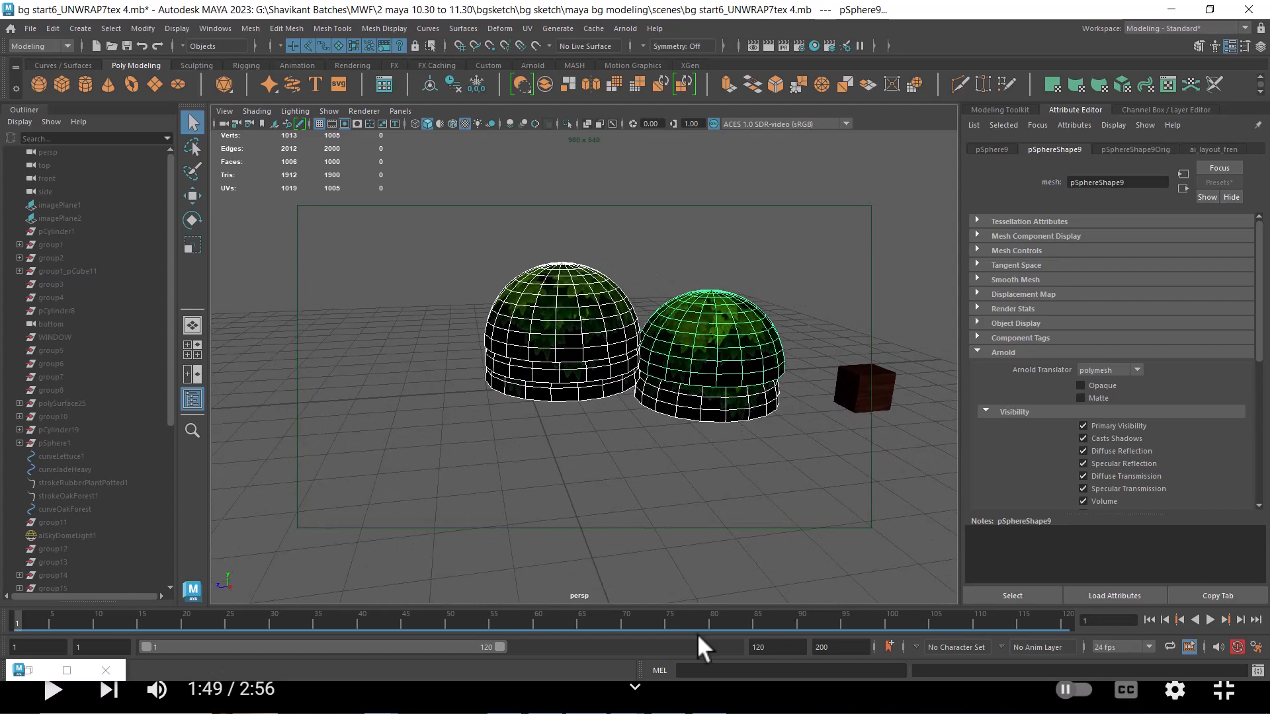
pyautogui.hotkey('alt', 'Tab')
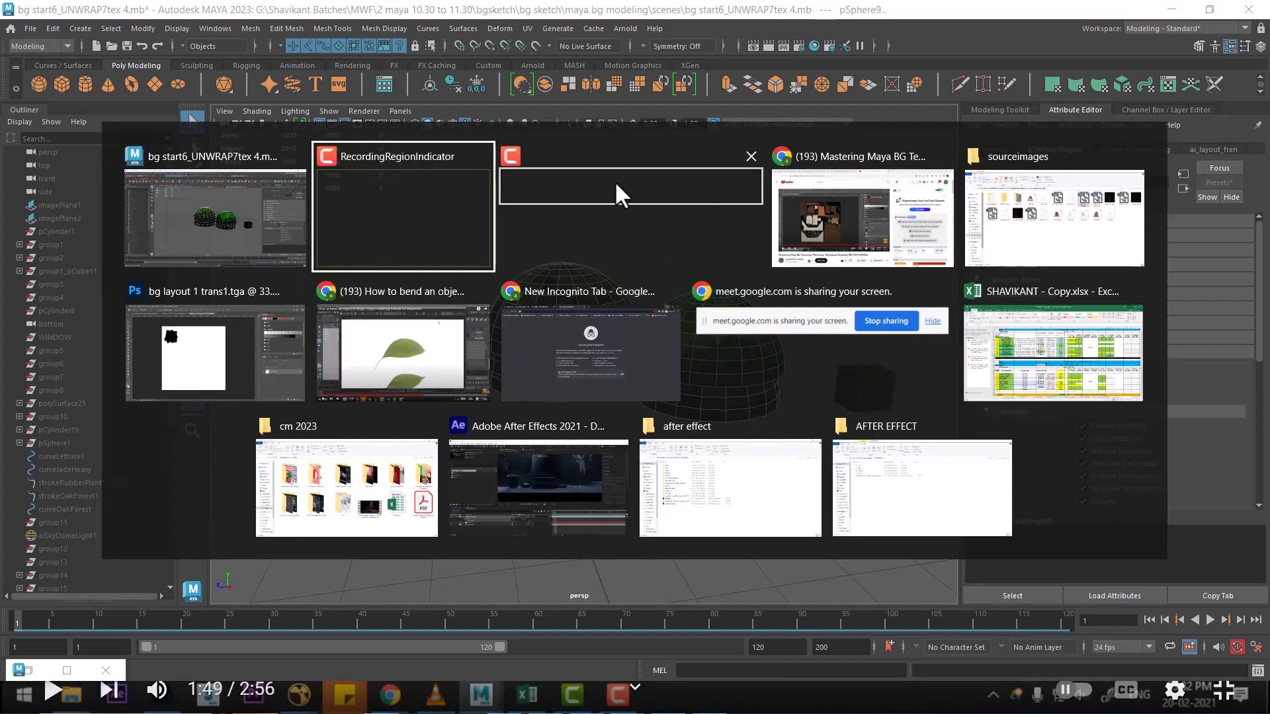
pyautogui.click(610, 172)
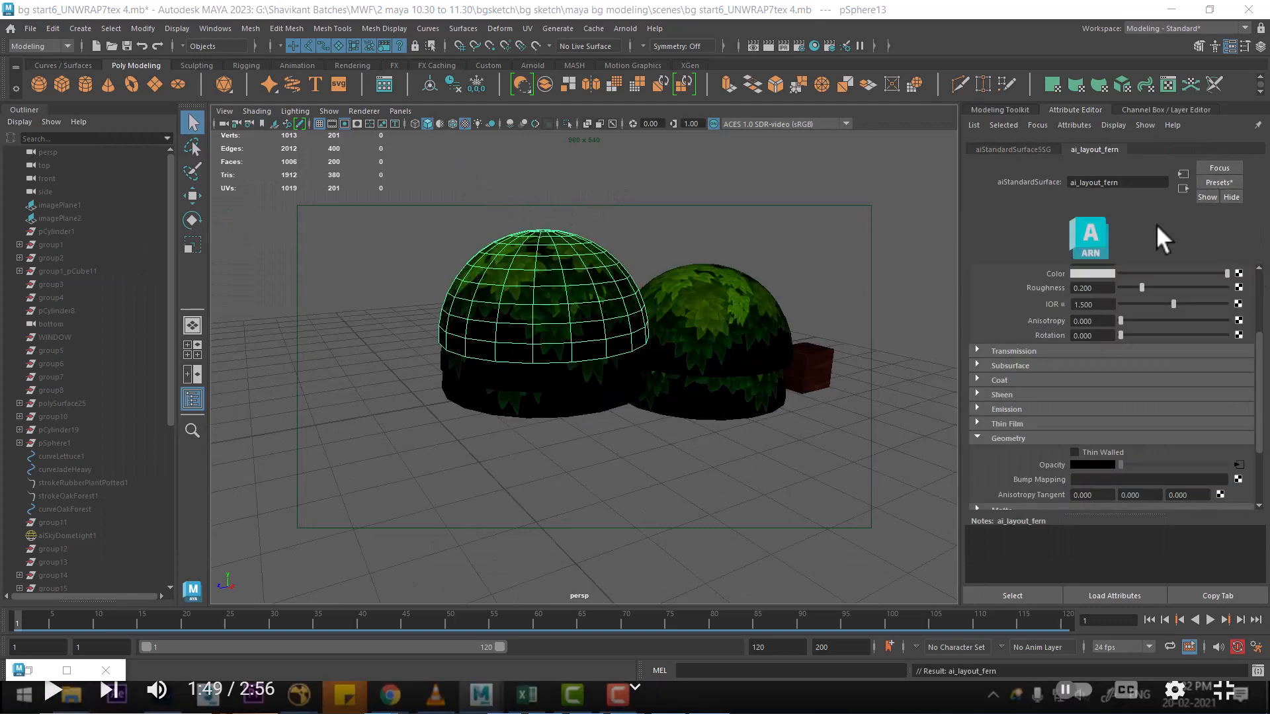
# Render the two stacked bushes with Arnold, close the render window and show the last hidden objects
pyautogui.click(716, 287)
pyautogui.keyDown('alt'); pyautogui.moveTo(702, 334); pyautogui.dragTo(655, 396); pyautogui.keyUp('alt')
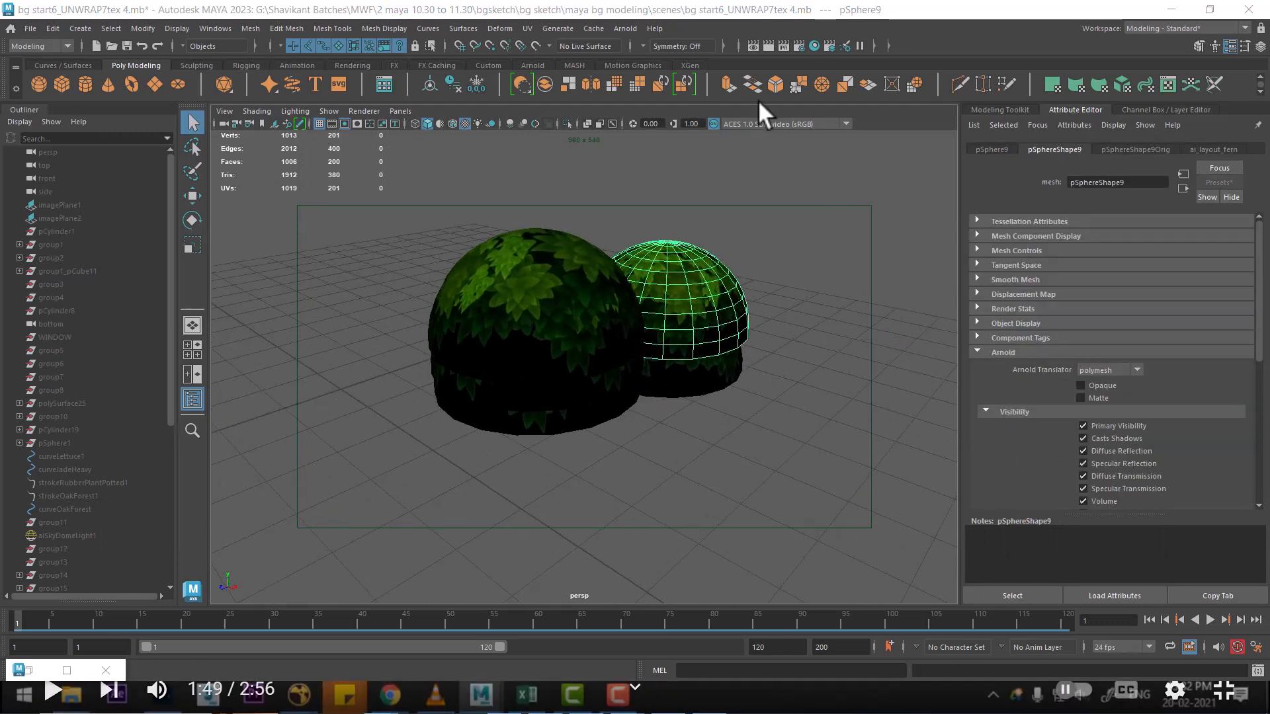
pyautogui.click(768, 45)
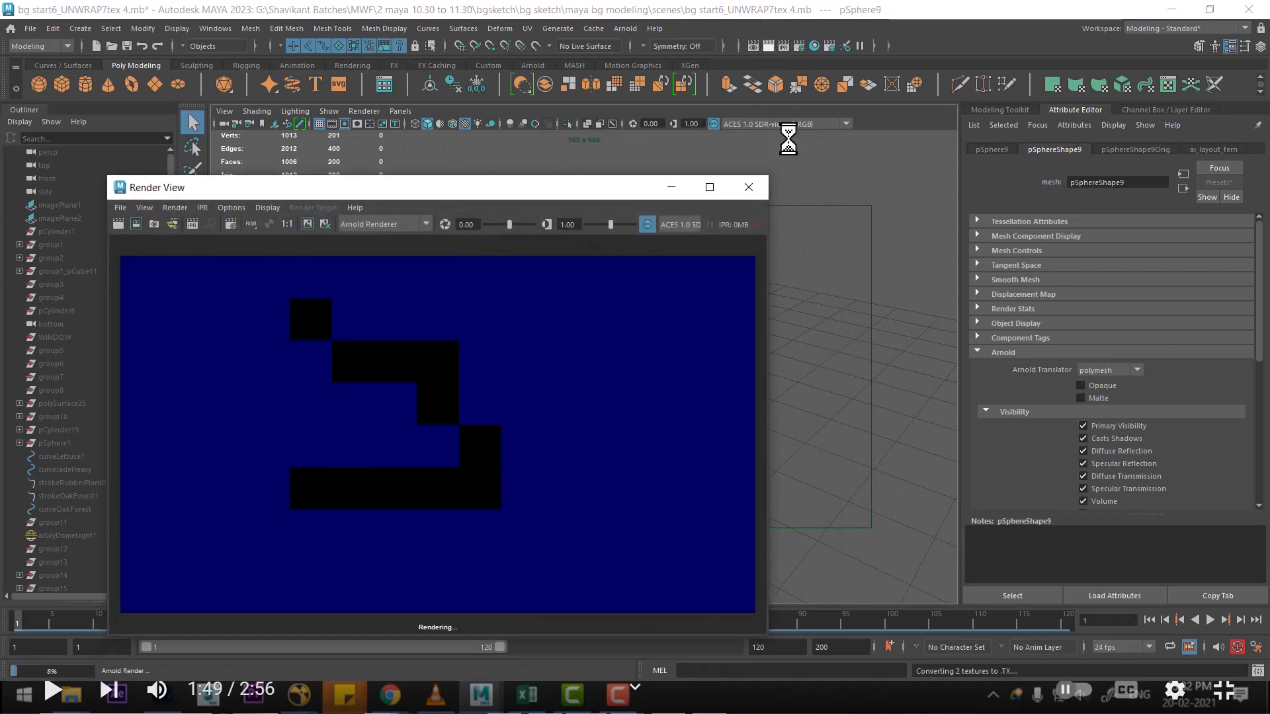
pyautogui.click(748, 187)
pyautogui.hotkey('ctrl', 'shift', 'h')
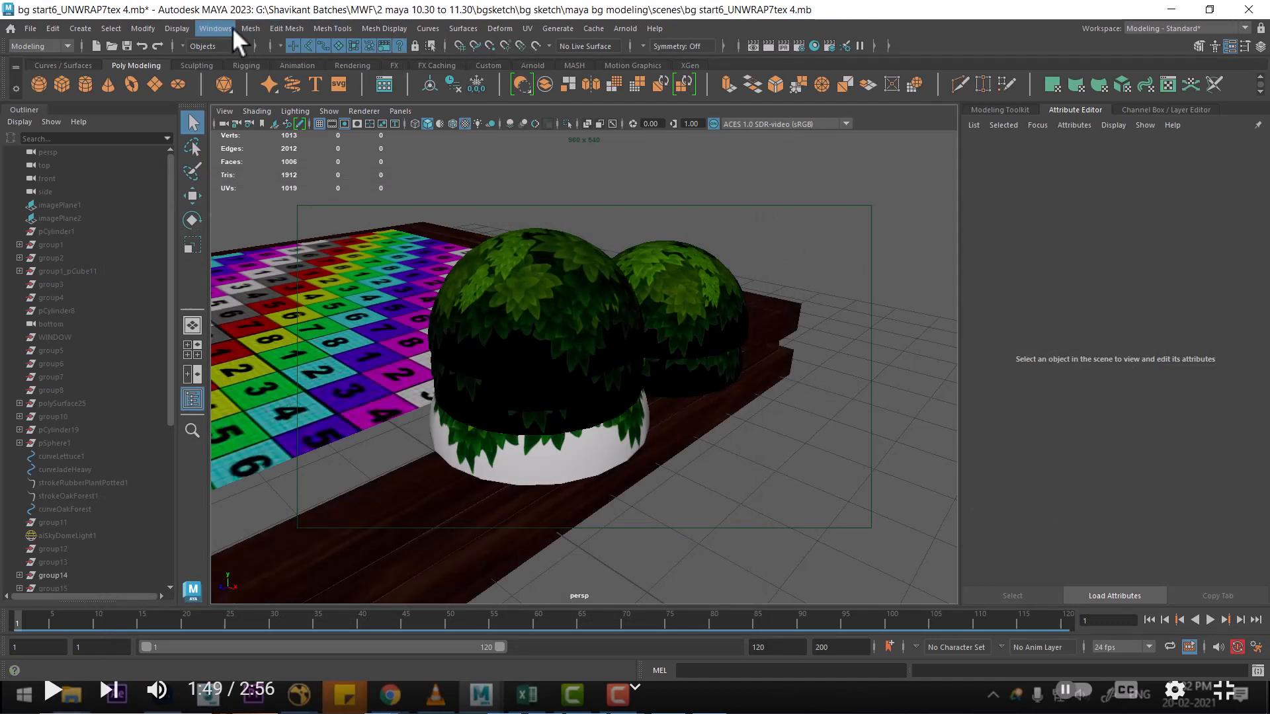
# Show all hidden objects in the scene again
pyautogui.click(175, 29)
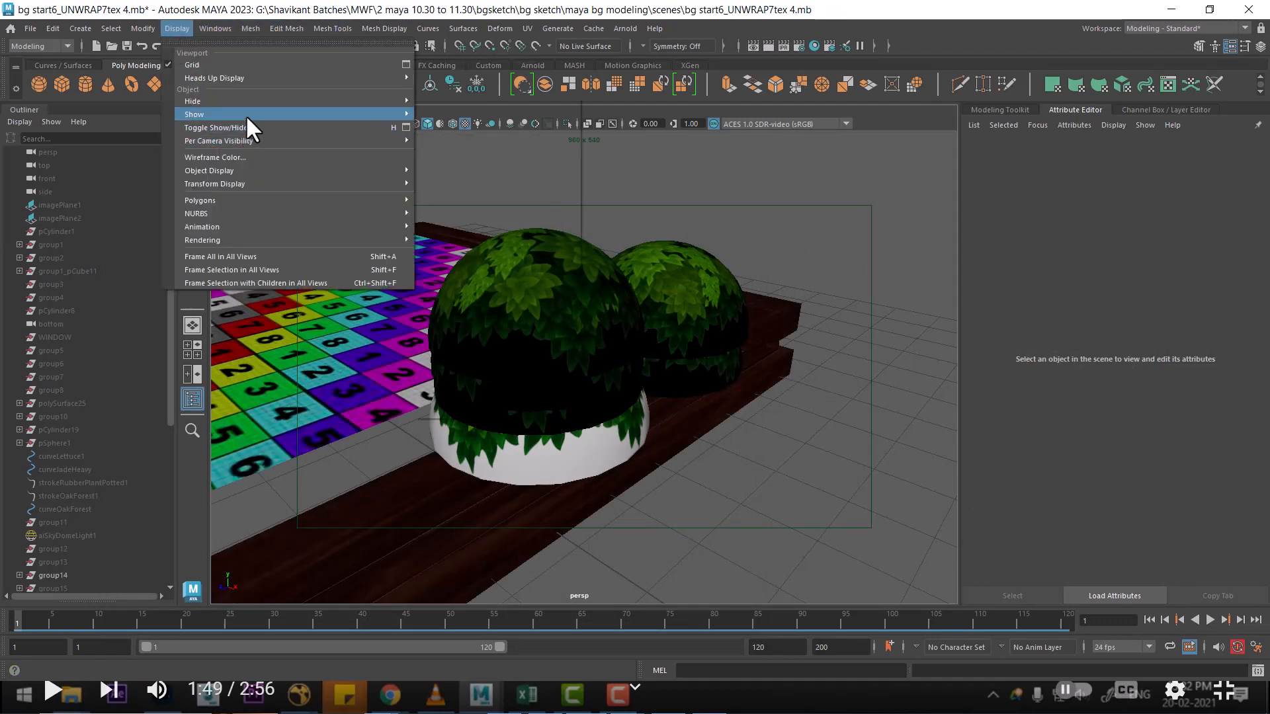
pyautogui.moveTo(245, 113)
pyautogui.click(470, 165)
pyautogui.click(830, 242)
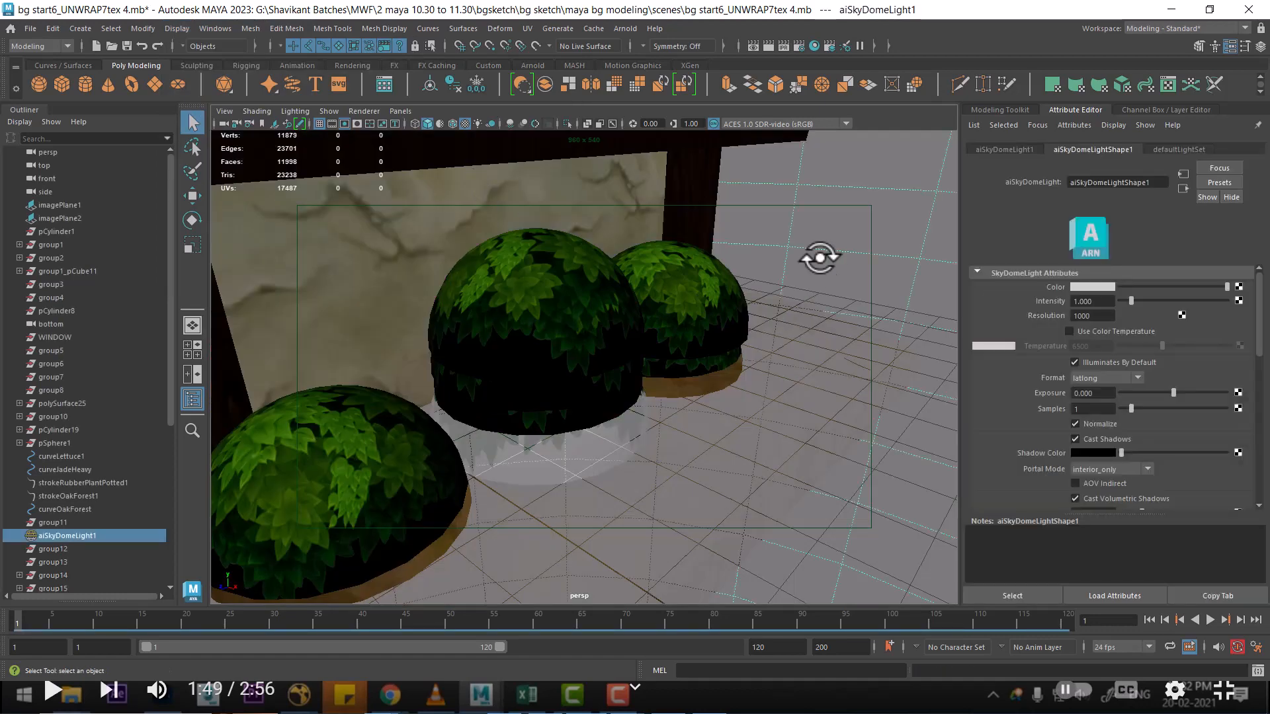
# Test-render the stacked middle bush with Arnold, stop the render early and move the render window aside
pyautogui.keyDown('alt'); pyautogui.moveTo(822, 255); pyautogui.dragTo(819, 247); pyautogui.keyUp('alt')
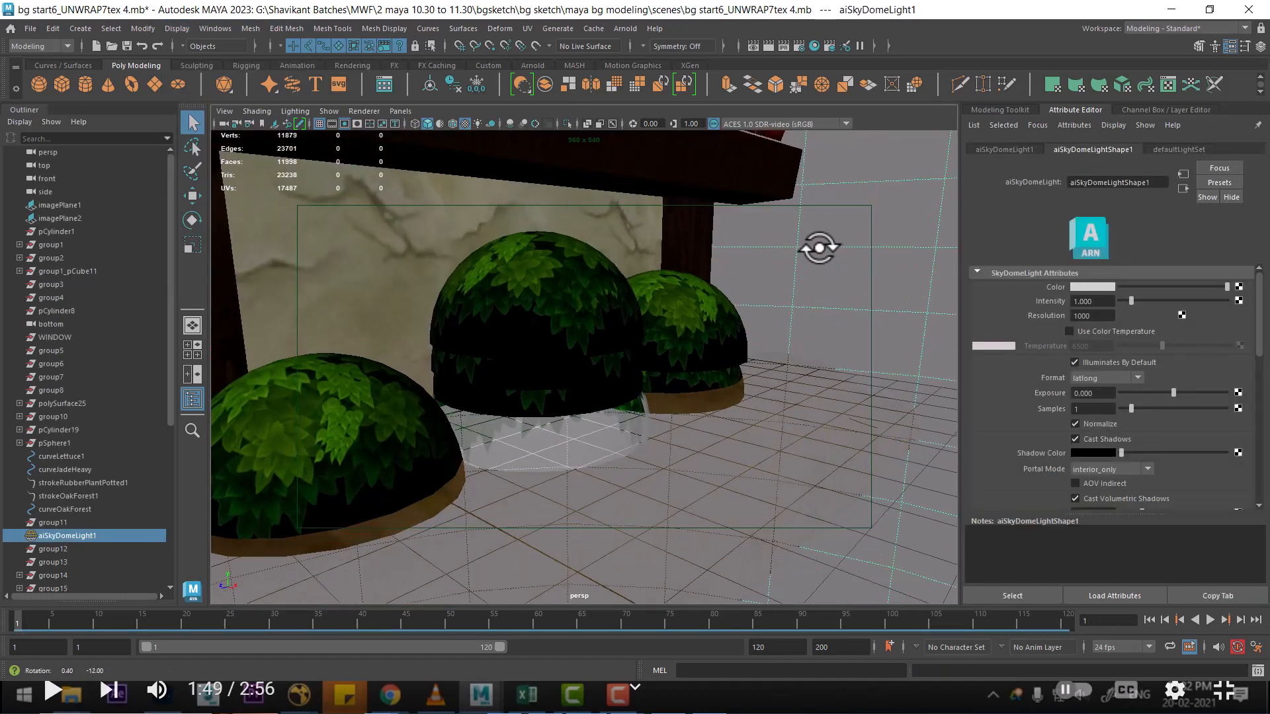
pyautogui.click(767, 46)
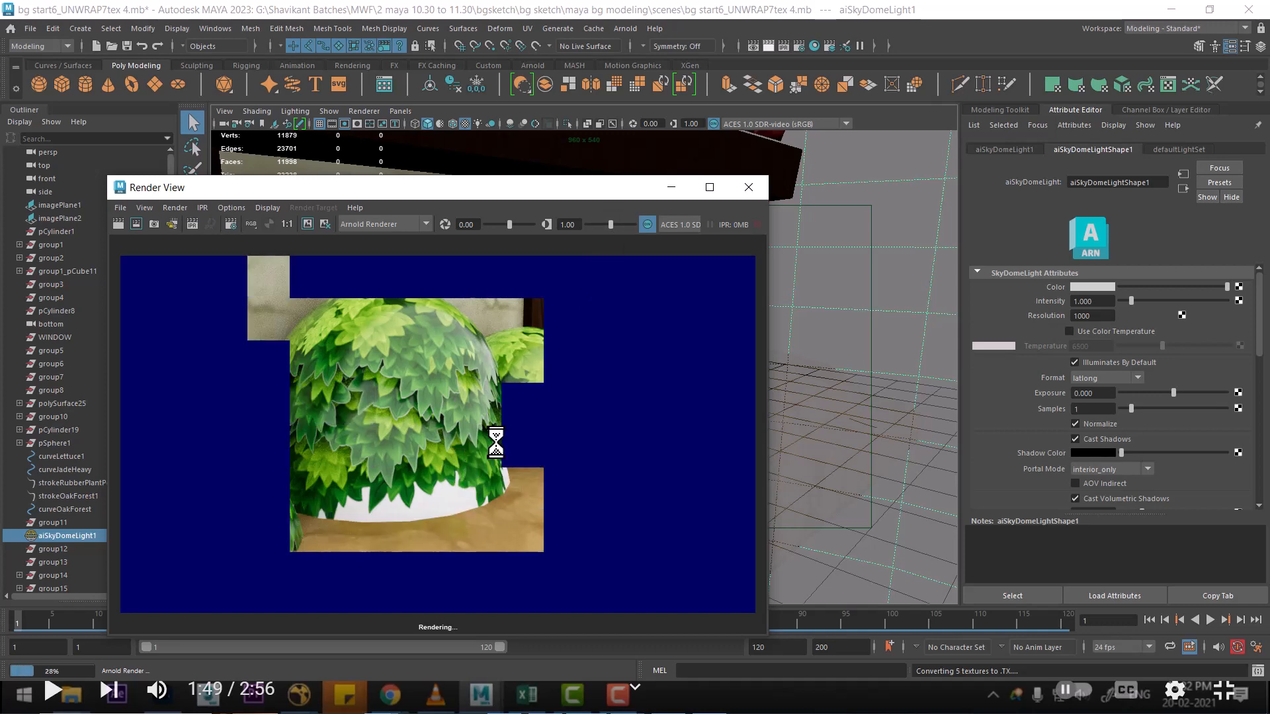
pyautogui.click(757, 225)
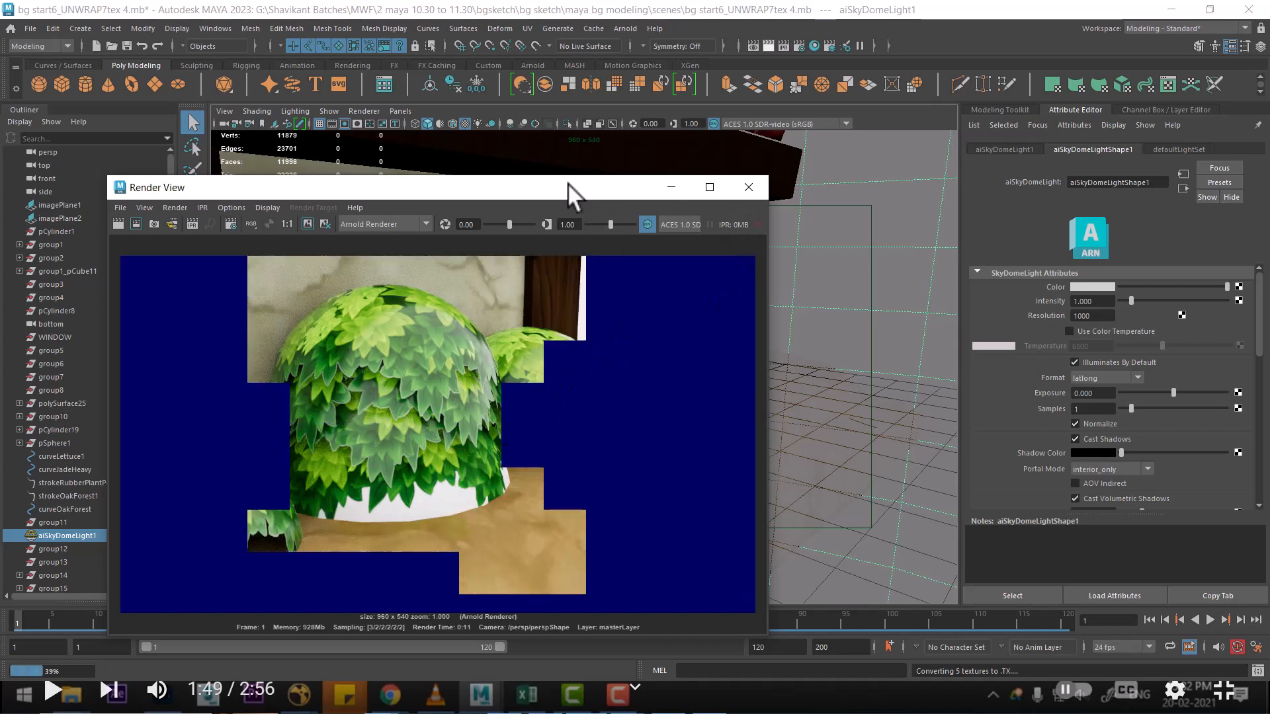
pyautogui.moveTo(568, 187); pyautogui.dragTo(1064, 169)
# Assign the existing material ai_layout_fern to the white lowest dome of the middle bush
pyautogui.click(529, 450)
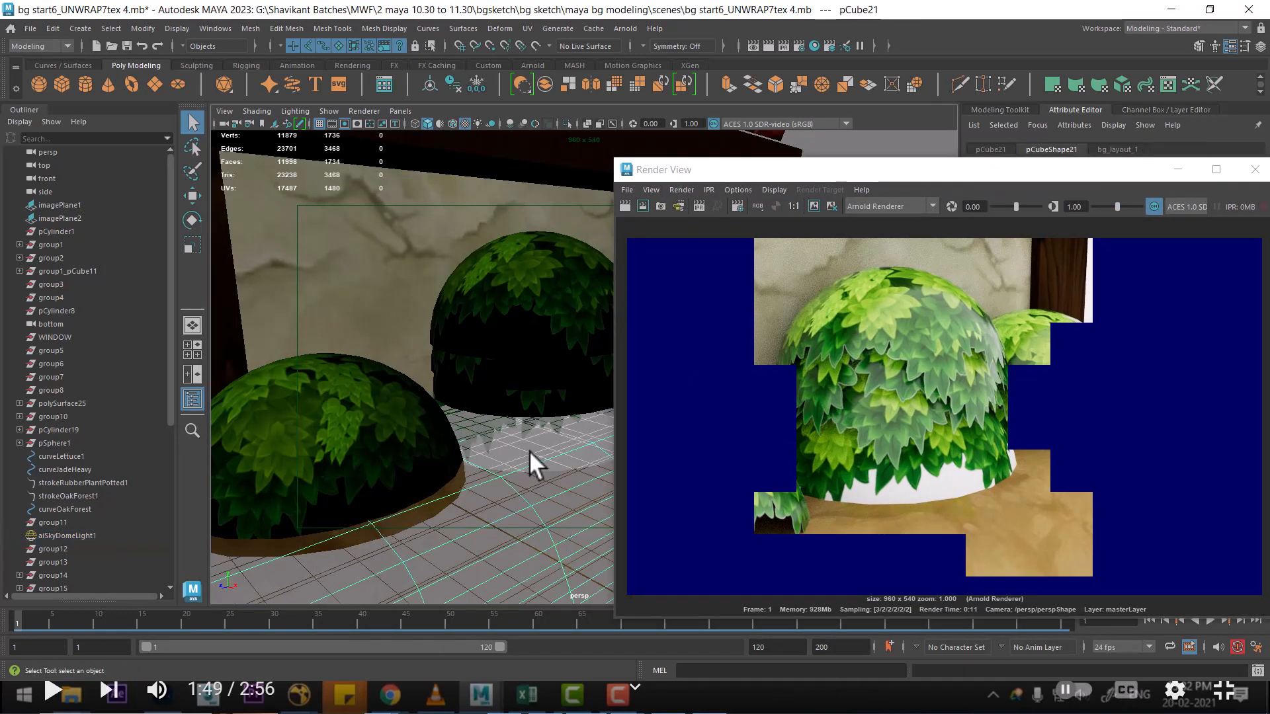
pyautogui.click(543, 462)
pyautogui.moveTo(542, 464); pyautogui.dragTo(343, 408)
pyautogui.rightClick(355, 387)
pyautogui.moveTo(370, 666)
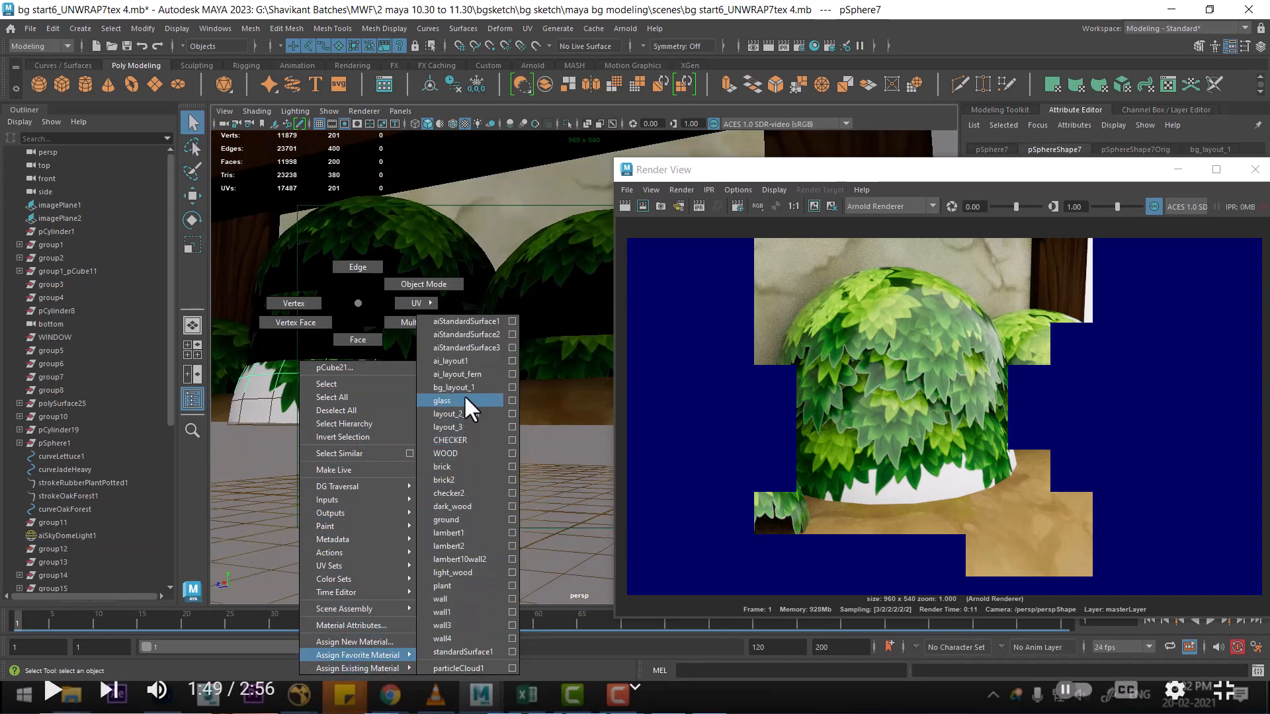
pyautogui.click(466, 373)
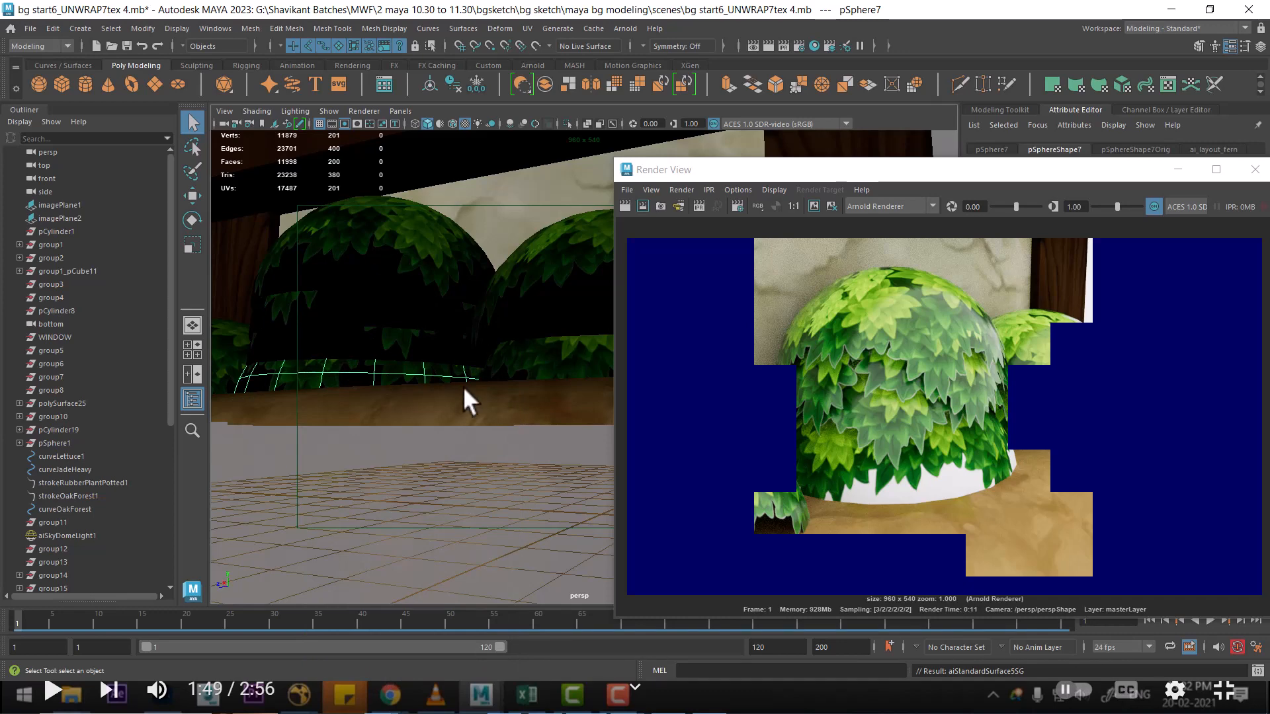
# Render all three bushes against the building wall with Arnold and close the render window
pyautogui.moveTo(423, 384); pyautogui.dragTo(678, 403)
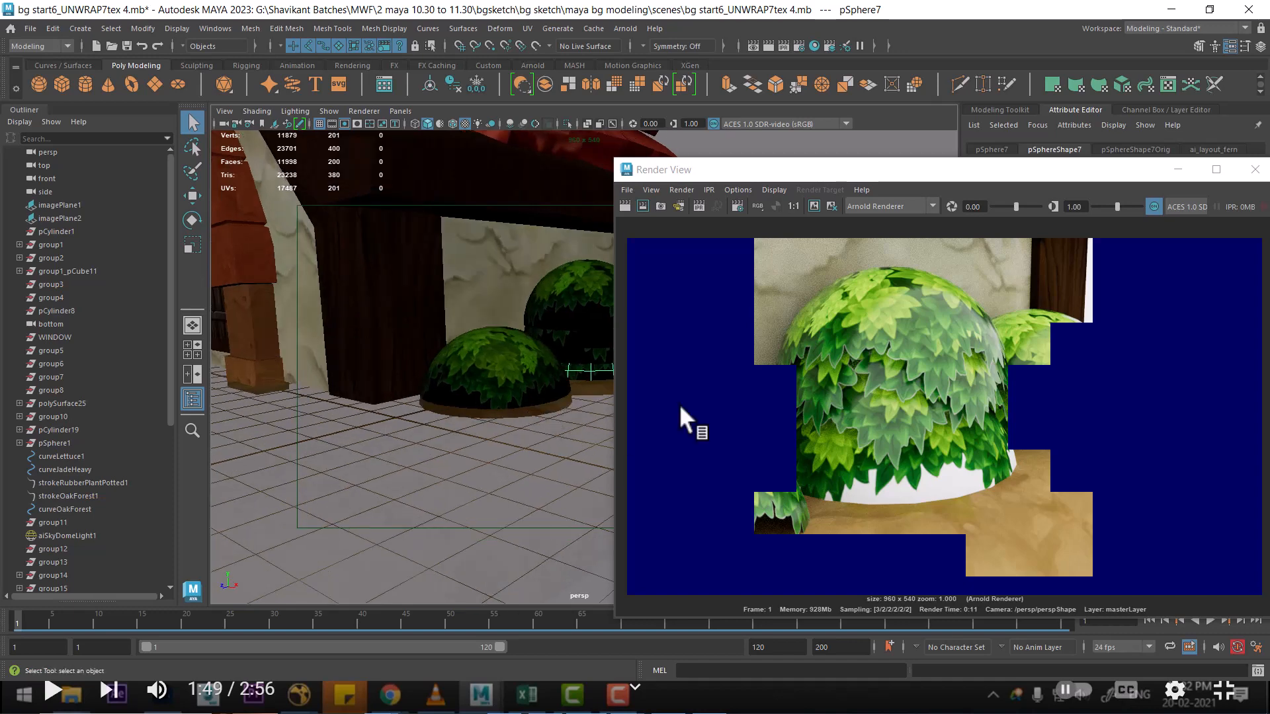
pyautogui.click(641, 206)
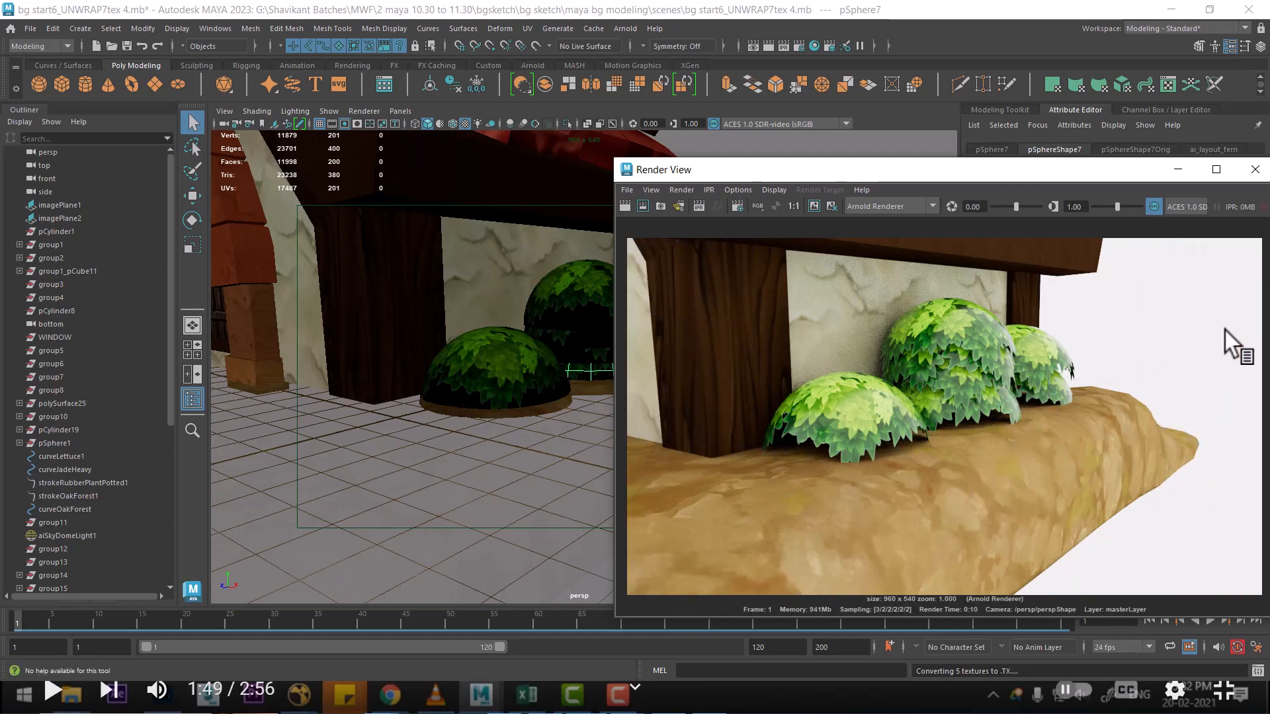
pyautogui.click(1255, 169)
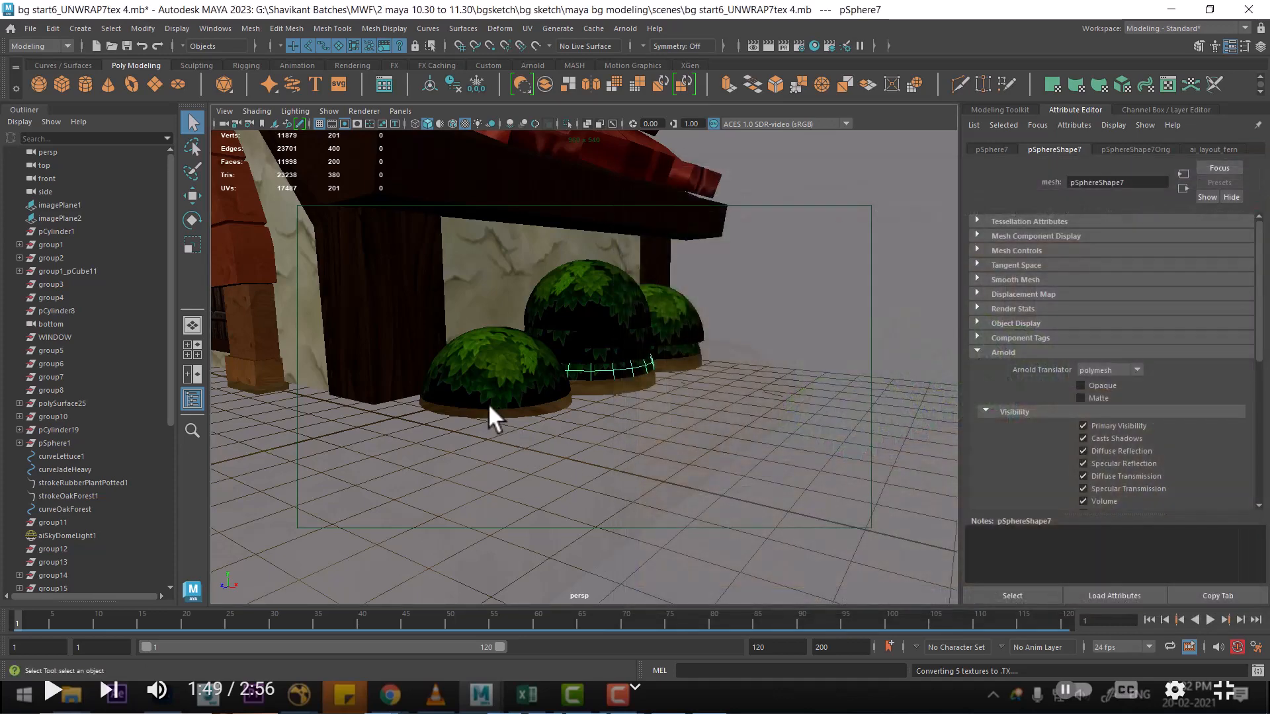
# Show the viewport in untextured shaded display and select only the front bush's dome, leaving the ground mound out
pyautogui.click(461, 413)
pyautogui.press('f')
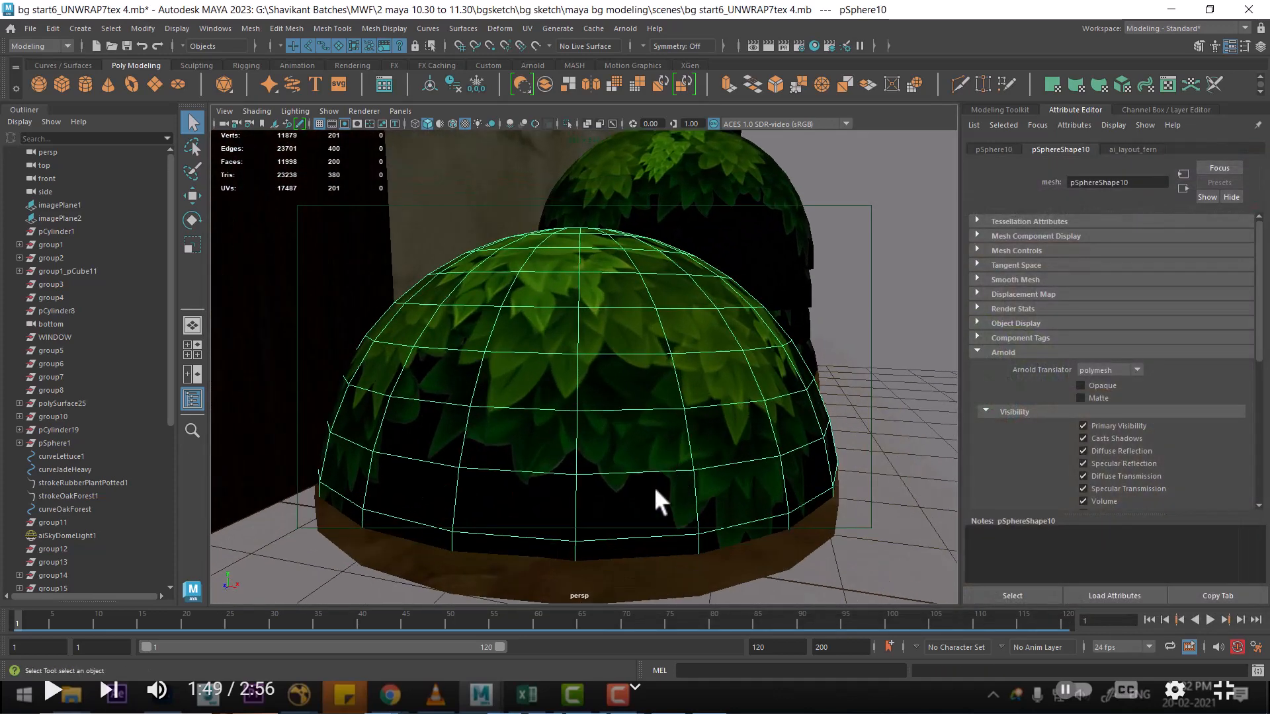
pyautogui.keyDown('shift'); pyautogui.click(531, 559); pyautogui.keyUp('shift')
pyautogui.scroll(-5, 586, 484)
pyautogui.keyDown('alt'); pyautogui.moveTo(586, 484); pyautogui.dragTo(612, 498); pyautogui.keyUp('alt')
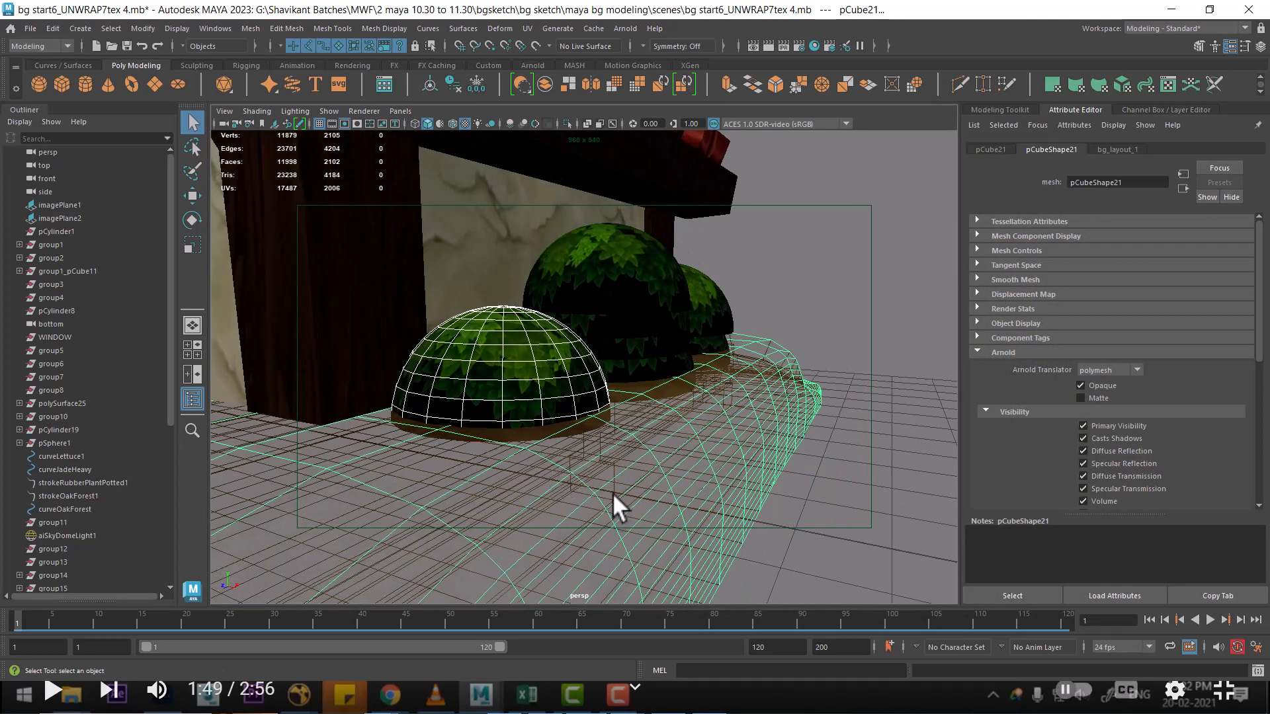
pyautogui.press('4')
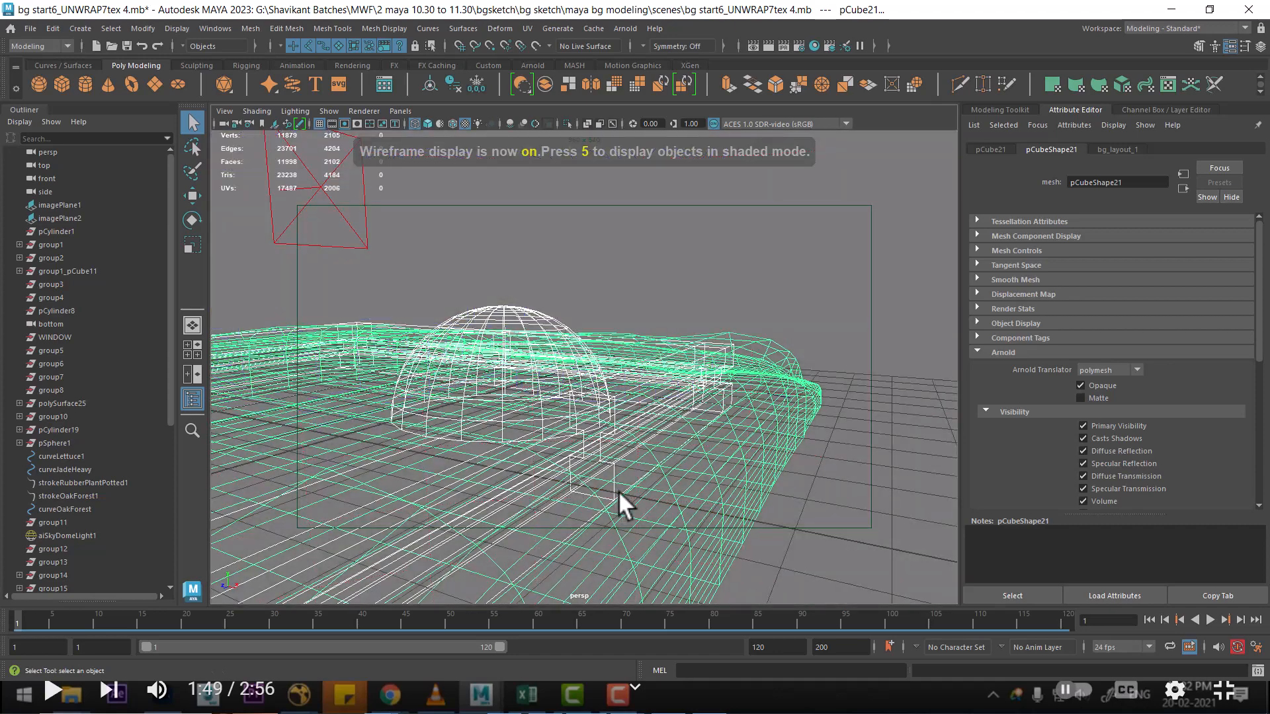
pyautogui.press('5')
pyautogui.moveTo(529, 386)
pyautogui.keyDown('alt'); pyautogui.mouseDown()
pyautogui.moveTo(491, 409)
pyautogui.moveTo(547, 387)
pyautogui.mouseUp(); pyautogui.keyUp('alt')
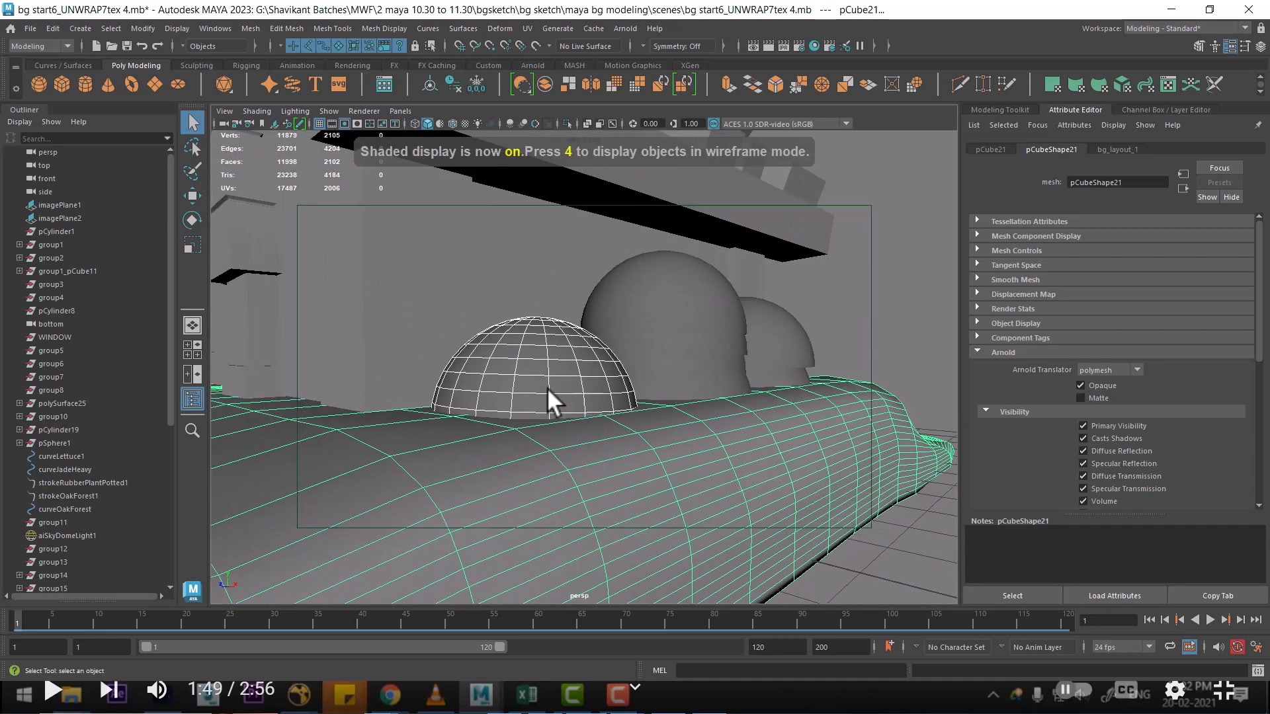
pyautogui.scroll(5, 546, 387)
pyautogui.click(463, 455)
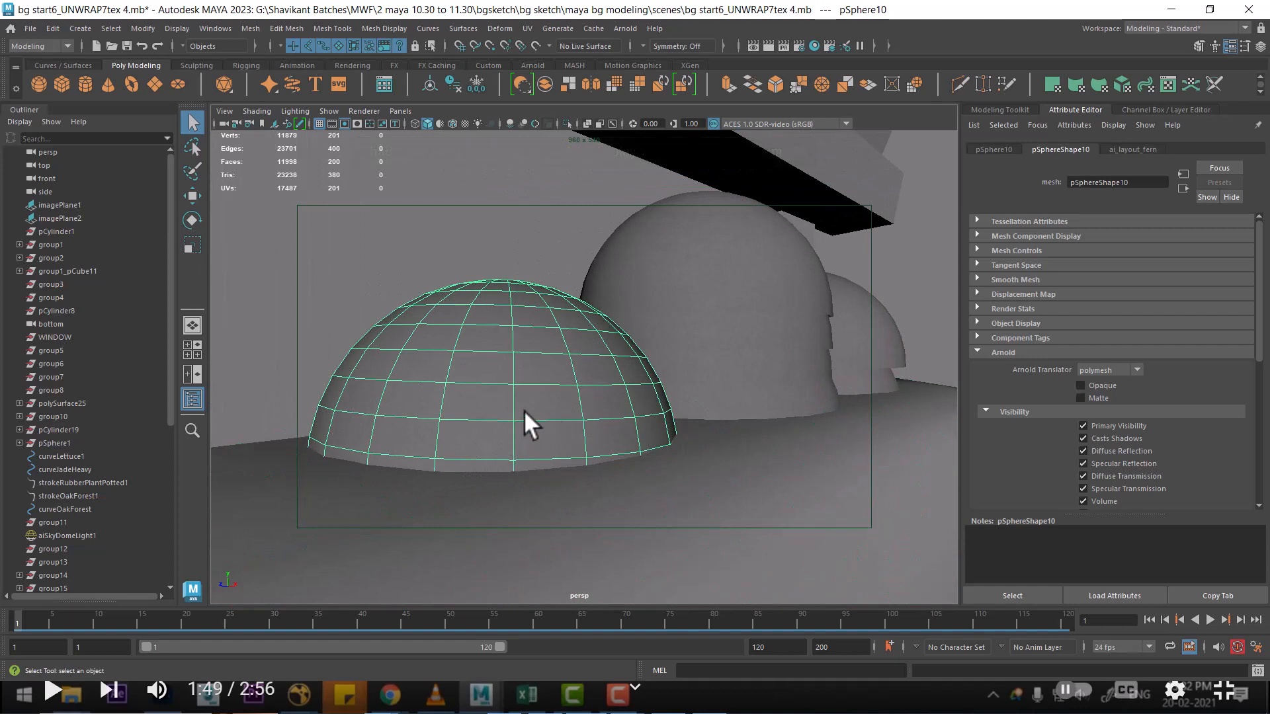
# Restore textured display, adjust the front bush dome's height, then duplicate it and rotate the copy about -30 degrees around its vertical axis
pyautogui.press('w')
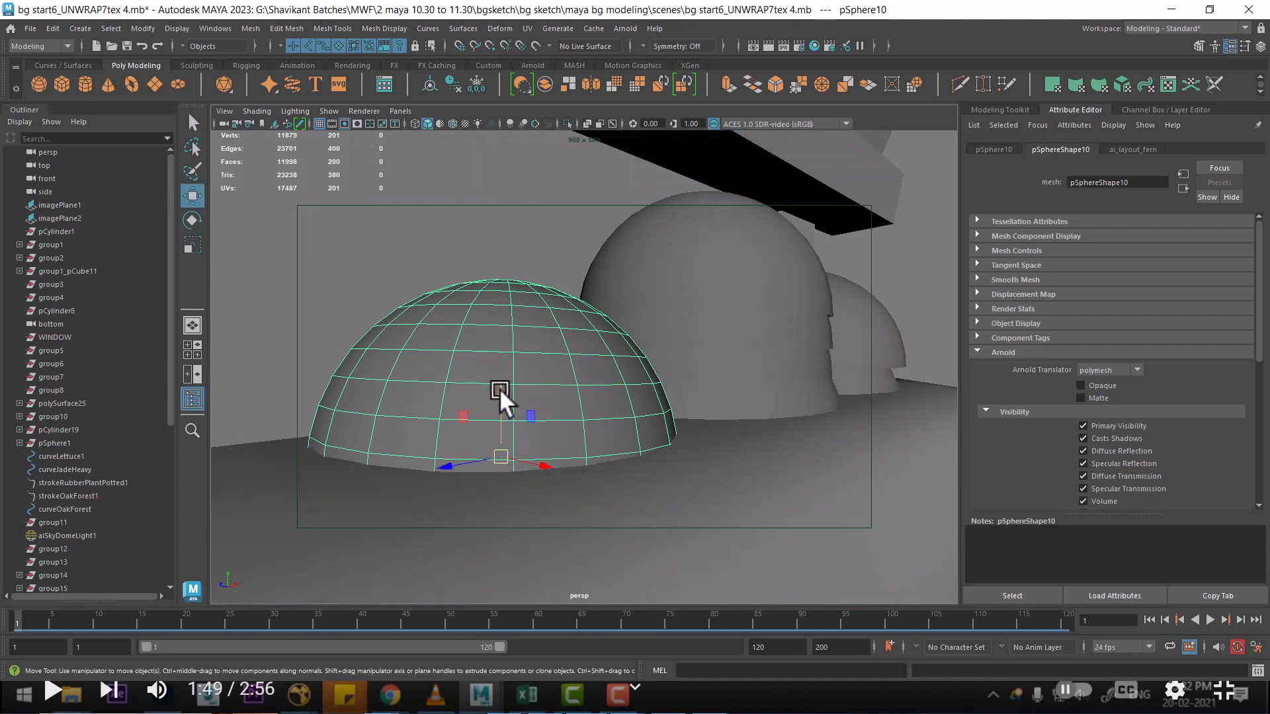
pyautogui.press('6')
pyautogui.moveTo(498, 388); pyautogui.dragTo(498, 426)
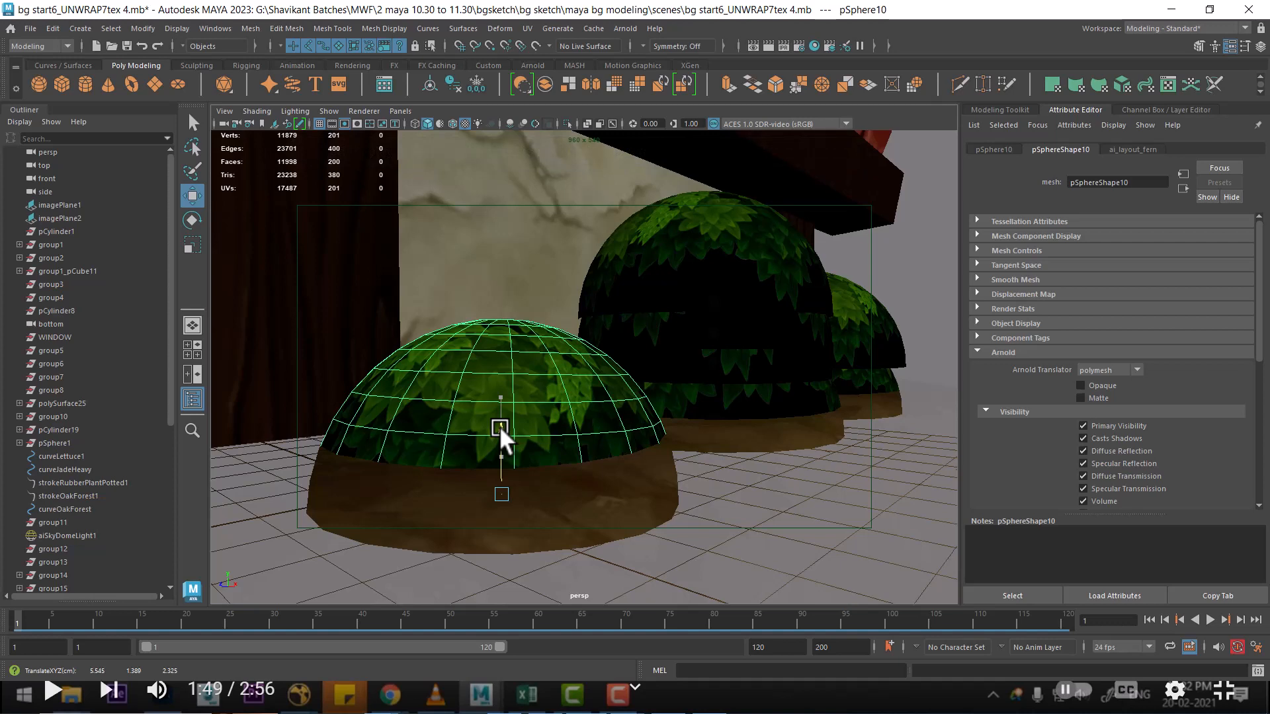
pyautogui.moveTo(498, 426); pyautogui.dragTo(503, 396)
pyautogui.hotkey('ctrl', 'd')
pyautogui.press('e')
pyautogui.moveTo(510, 476); pyautogui.dragTo(478, 470)
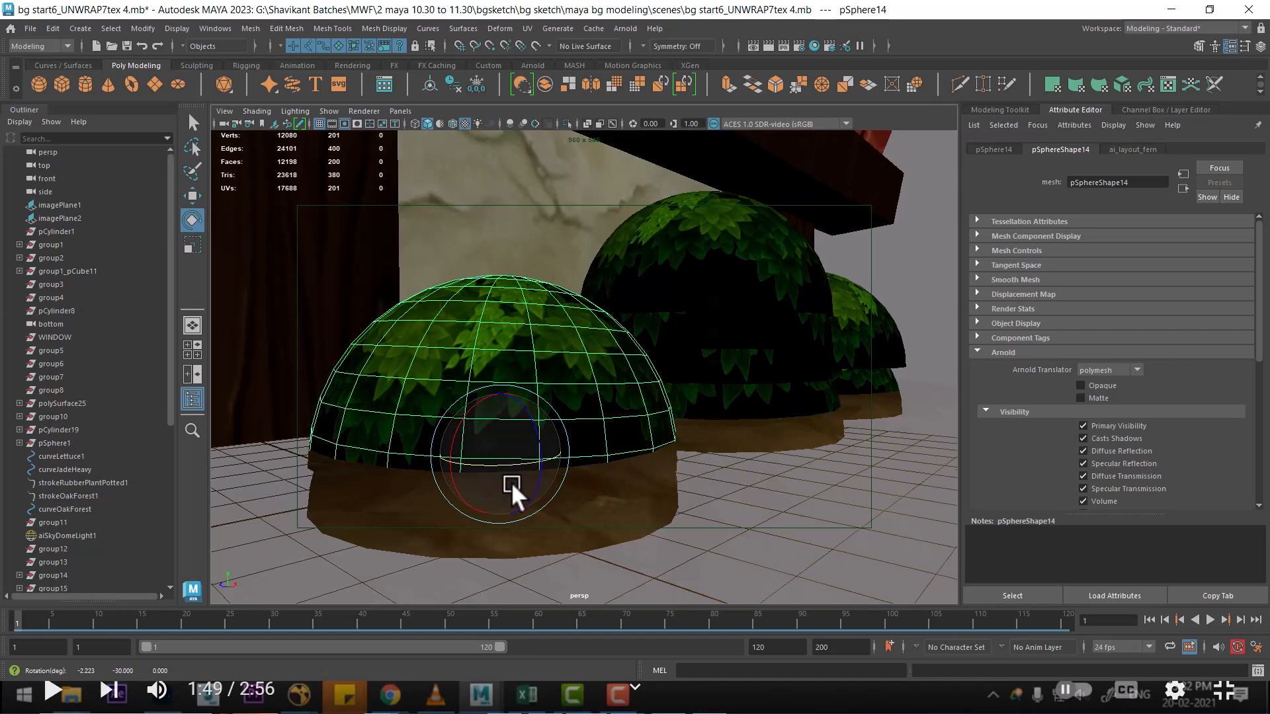
# Check the bushes in an Arnold render of the house and rotate the middle bush's lowest dome about -35 degrees around its vertical axis
pyautogui.moveTo(714, 453); pyautogui.dragTo(597, 386)
pyautogui.click(633, 384)
pyautogui.moveTo(681, 411)
pyautogui.mouseDown()
pyautogui.moveTo(641, 363)
pyautogui.moveTo(680, 405)
pyautogui.mouseUp()
pyautogui.moveTo(704, 450); pyautogui.dragTo(776, 419)
pyautogui.click(768, 45)
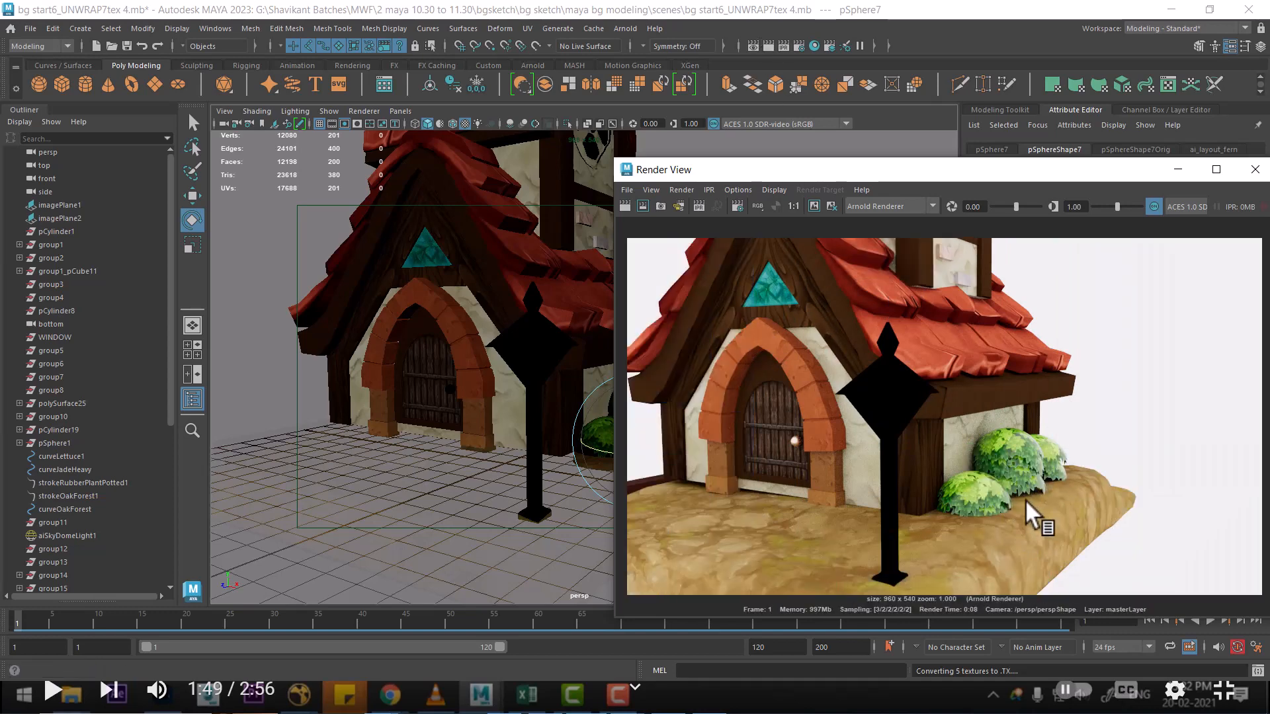
pyautogui.click(1255, 169)
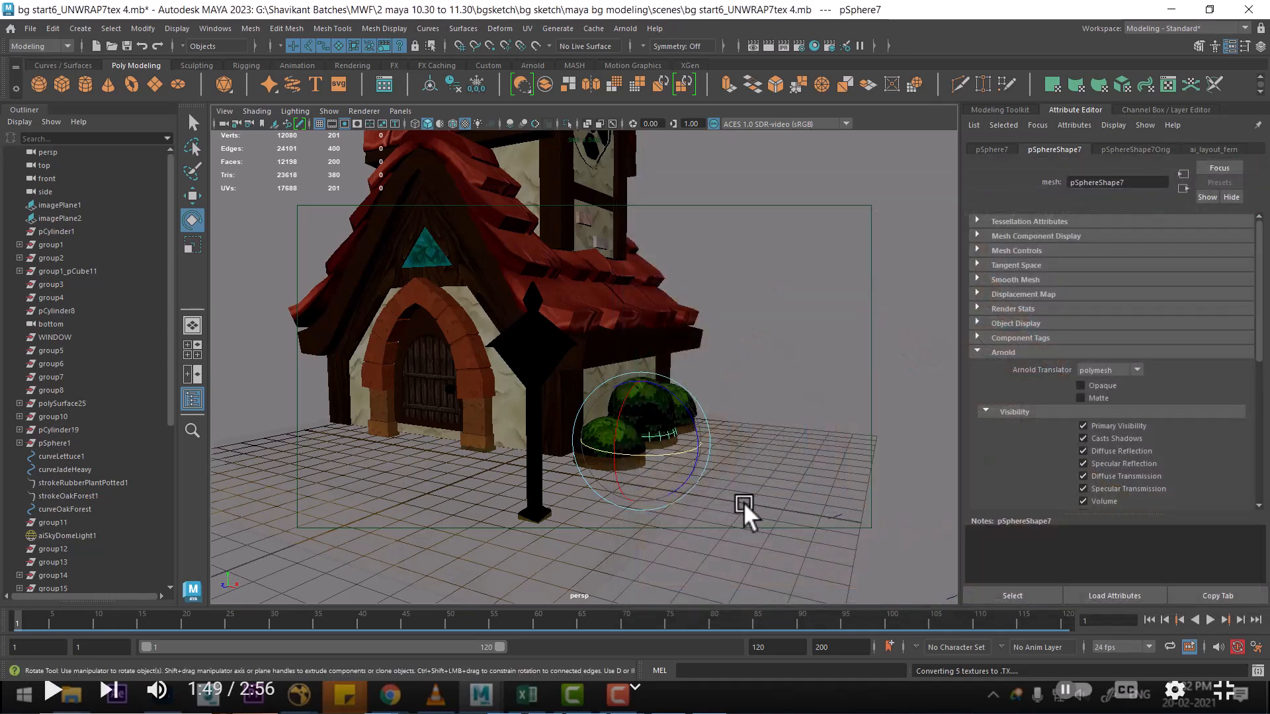
pyautogui.moveTo(688, 390); pyautogui.dragTo(653, 420)
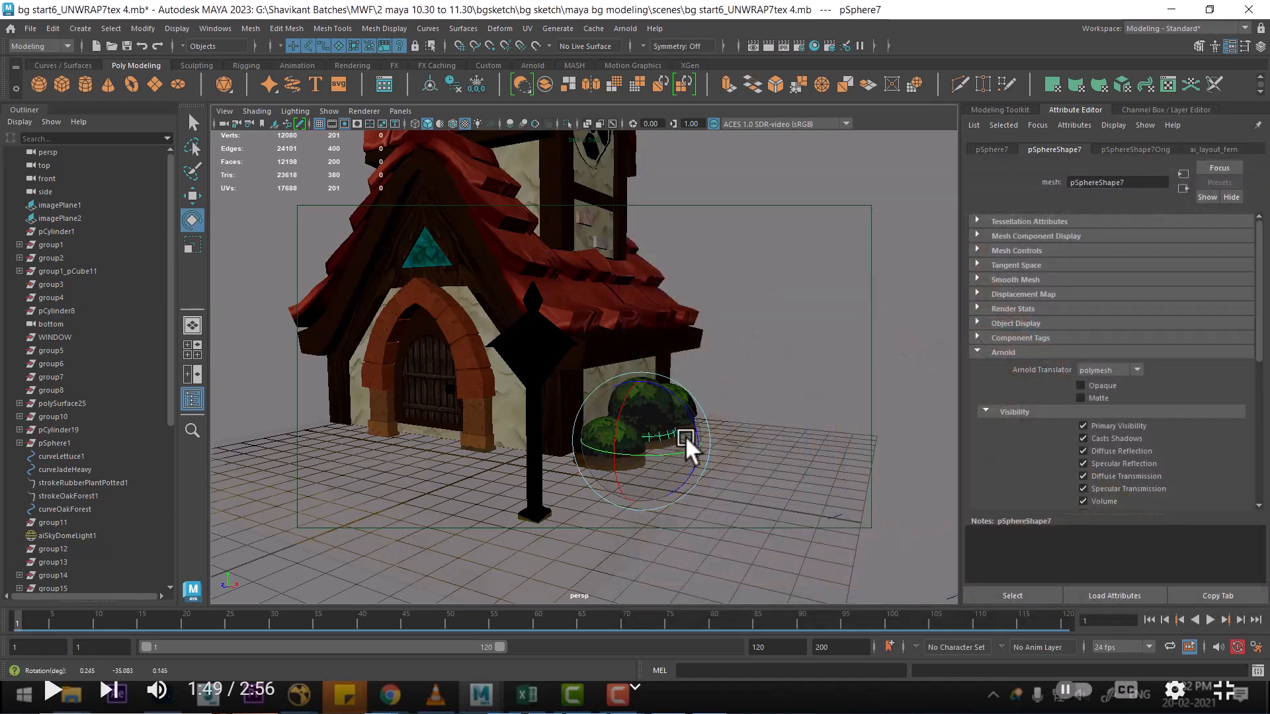
pyautogui.press('w')
# Open the ai_layout_fern material from the middle bush's top dome and set its specular roughness to about 0.509
pyautogui.click(636, 422)
pyautogui.click(647, 396)
pyautogui.rightClick(651, 395)
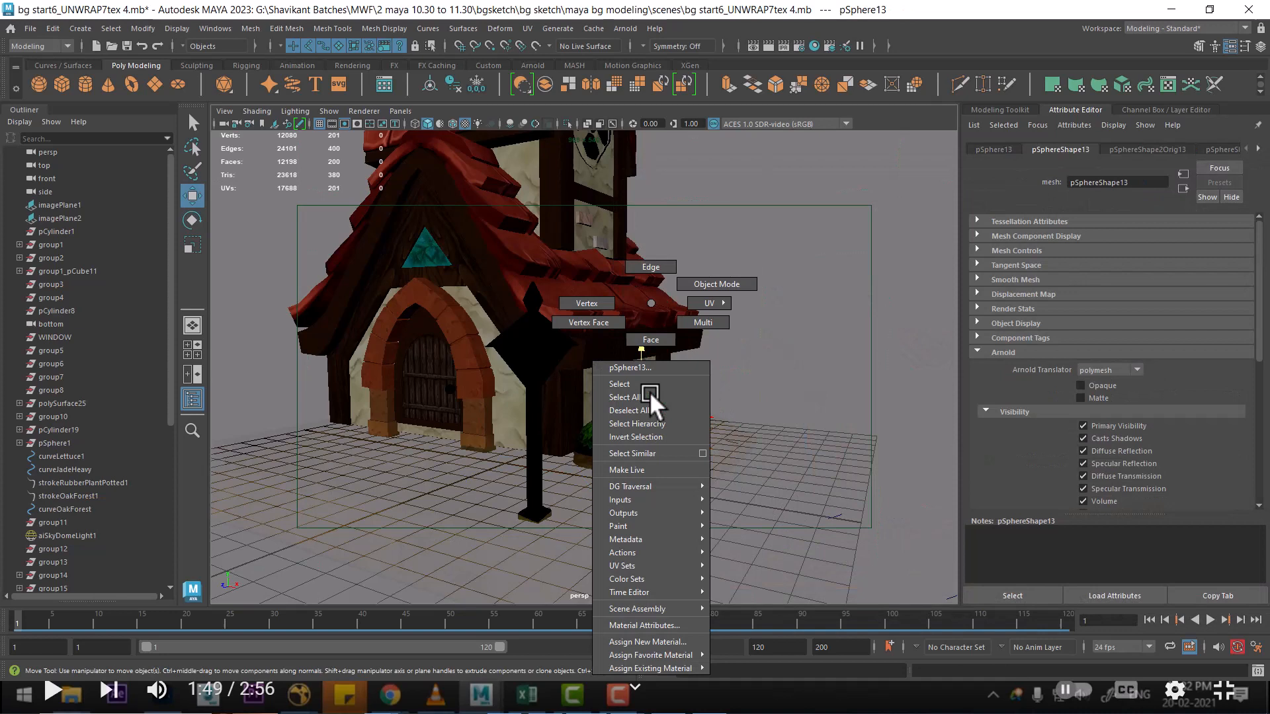
pyautogui.click(644, 625)
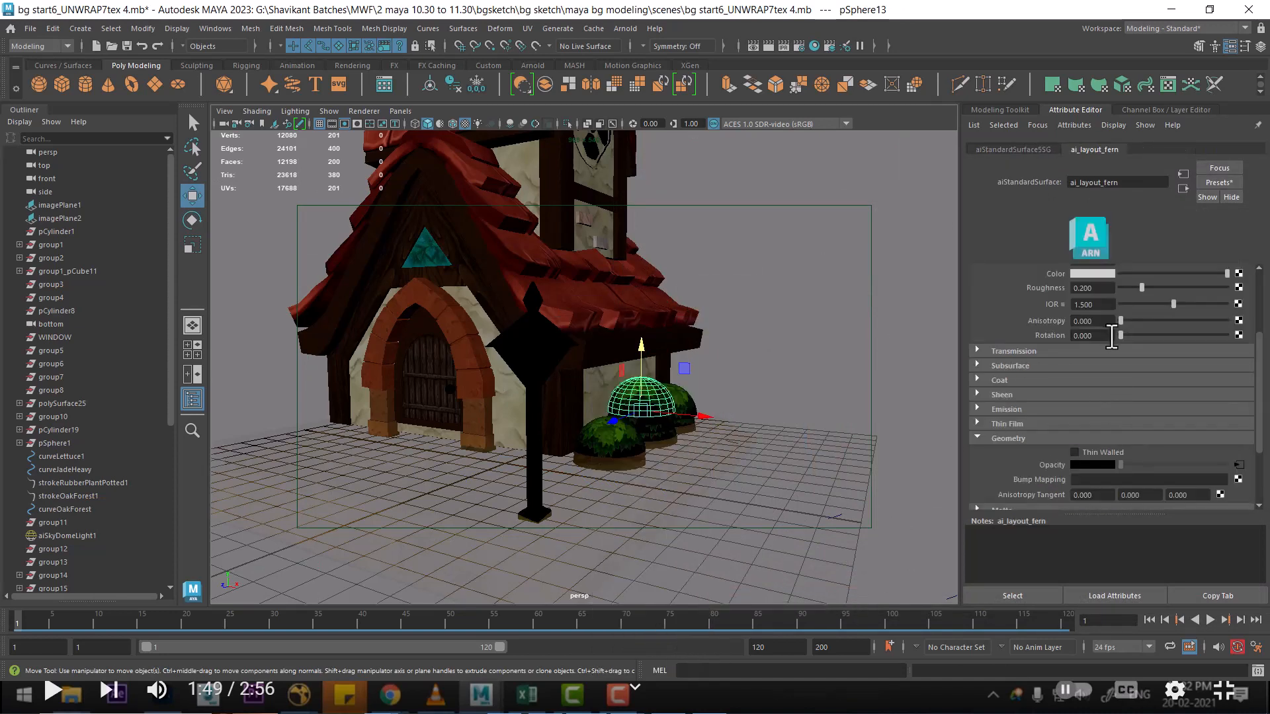
pyautogui.scroll(3, 1111, 336)
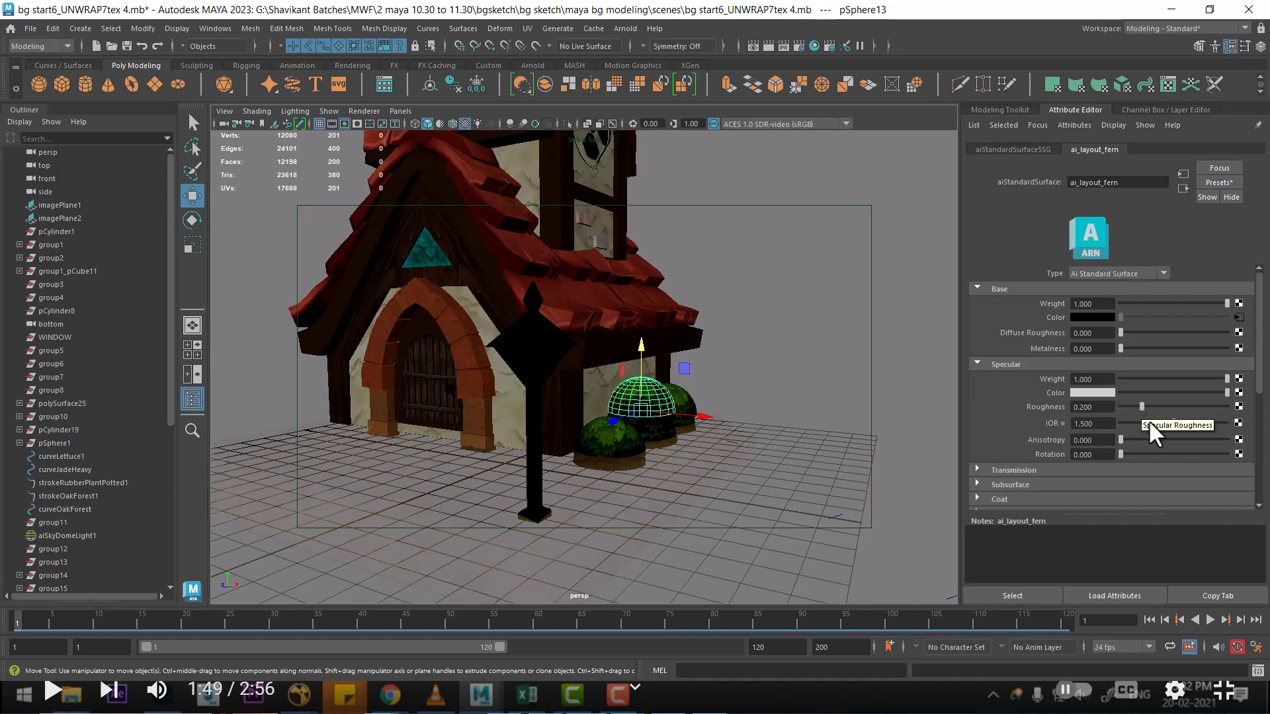
pyautogui.moveTo(1142, 407); pyautogui.dragTo(1146, 407)
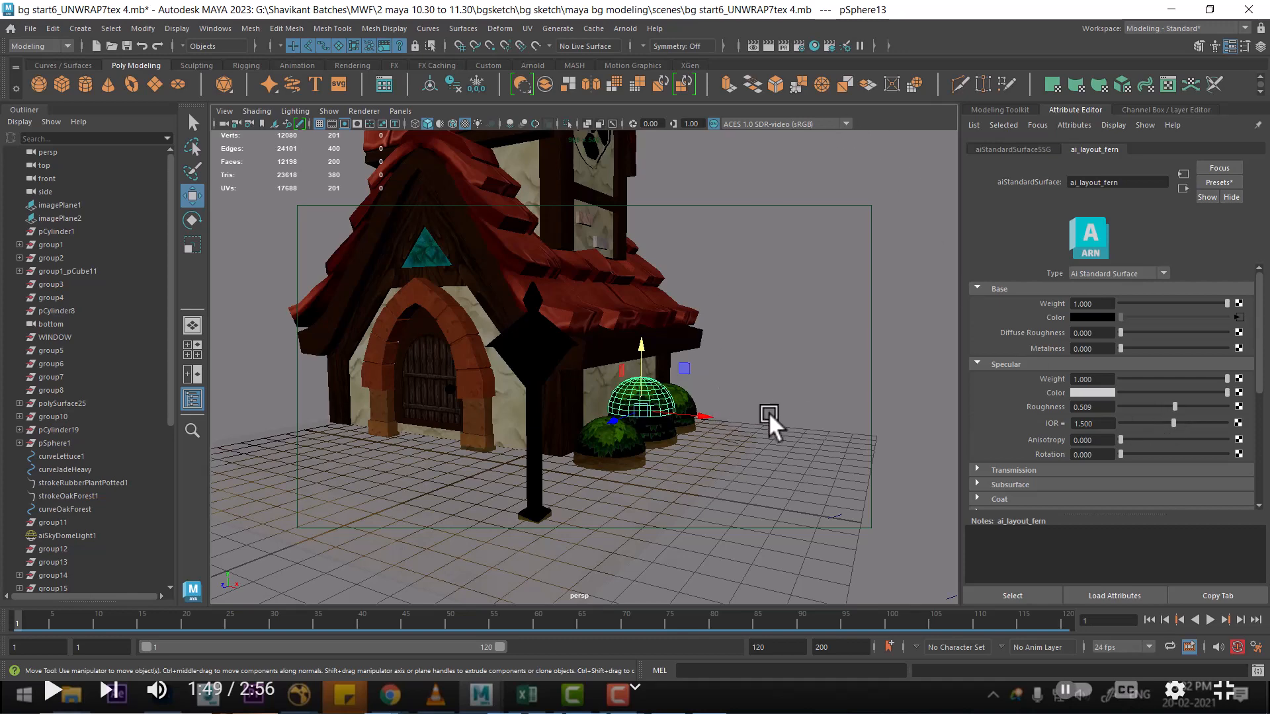
# Render a close view of the three bushes with Arnold, stop the render and move its window clear of the material attributes
pyautogui.scroll(3, 720, 461)
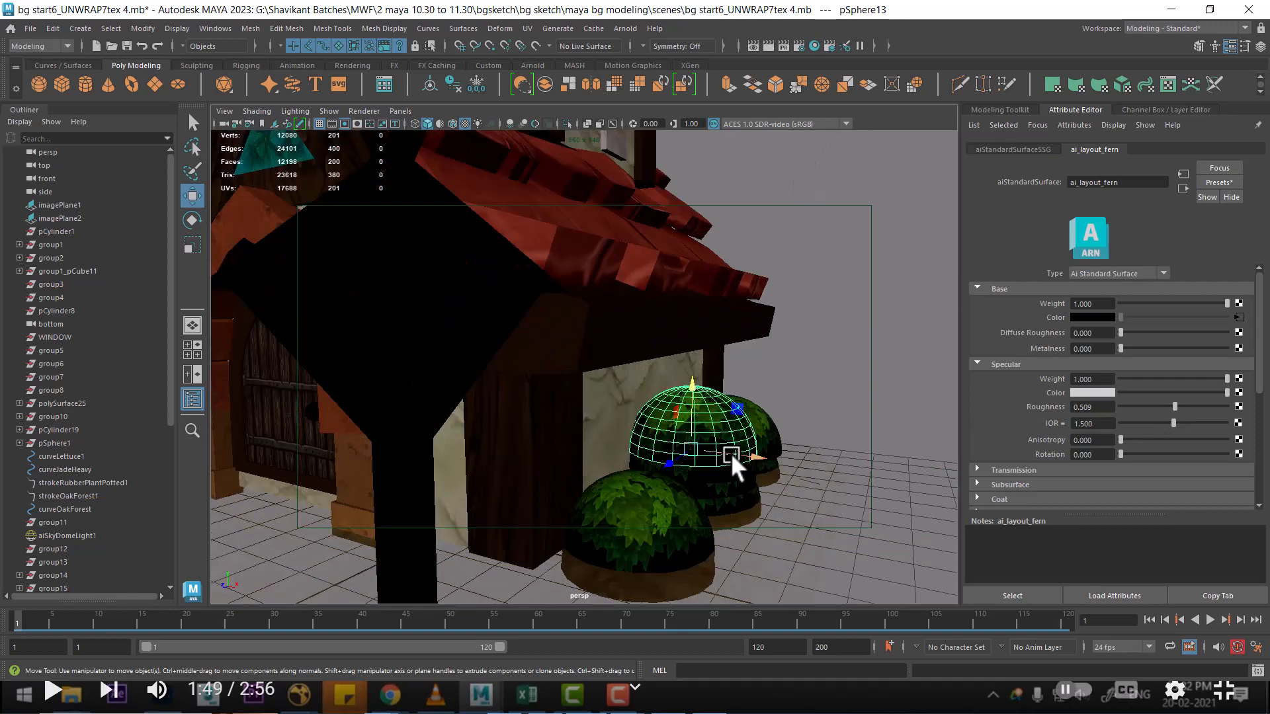
pyautogui.scroll(1, 771, 374)
pyautogui.moveTo(784, 367); pyautogui.dragTo(820, 390)
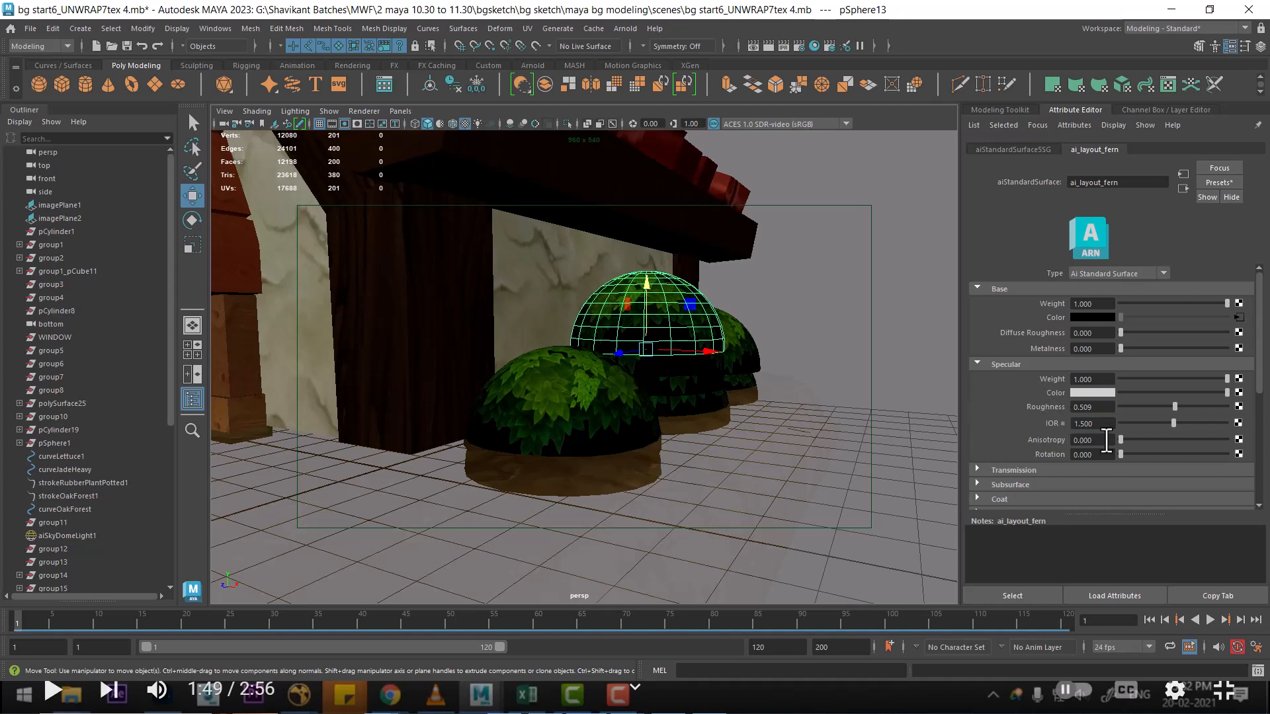
pyautogui.click(769, 46)
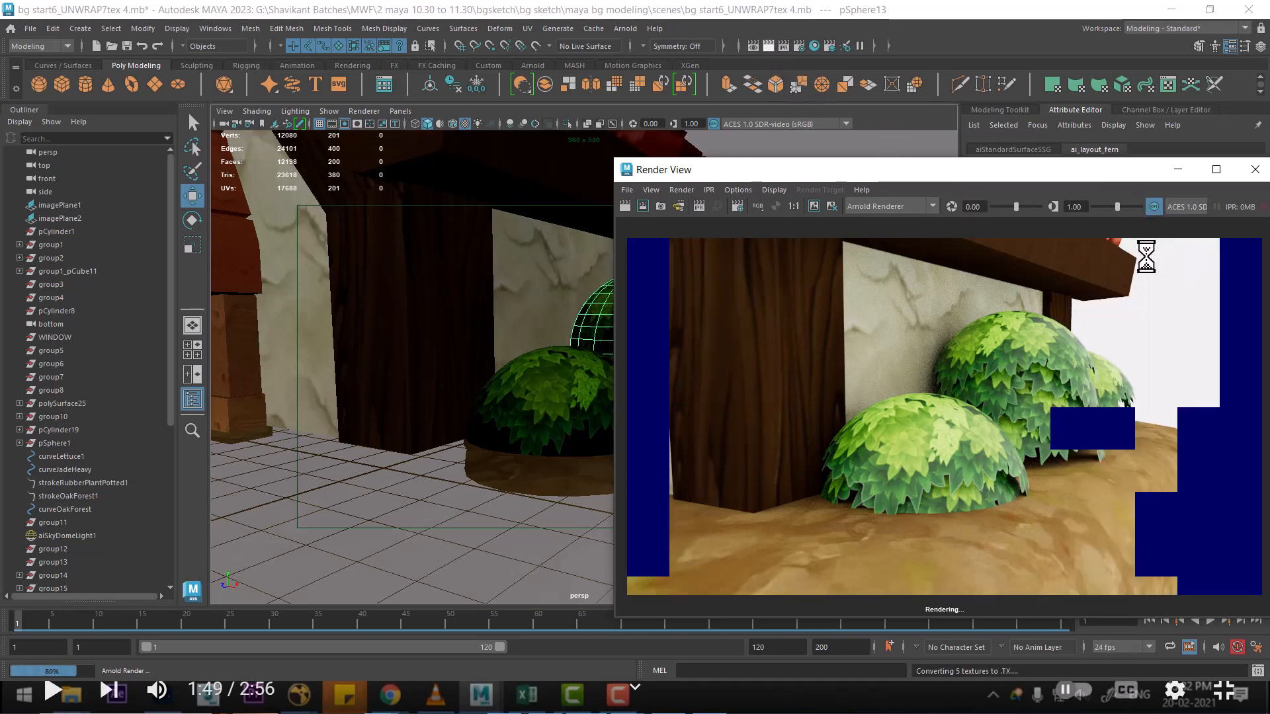
pyautogui.press('Escape')
pyautogui.moveTo(1077, 171)
pyautogui.mouseDown()
pyautogui.moveTo(895, 170)
pyautogui.moveTo(510, 129)
pyautogui.mouseUp()
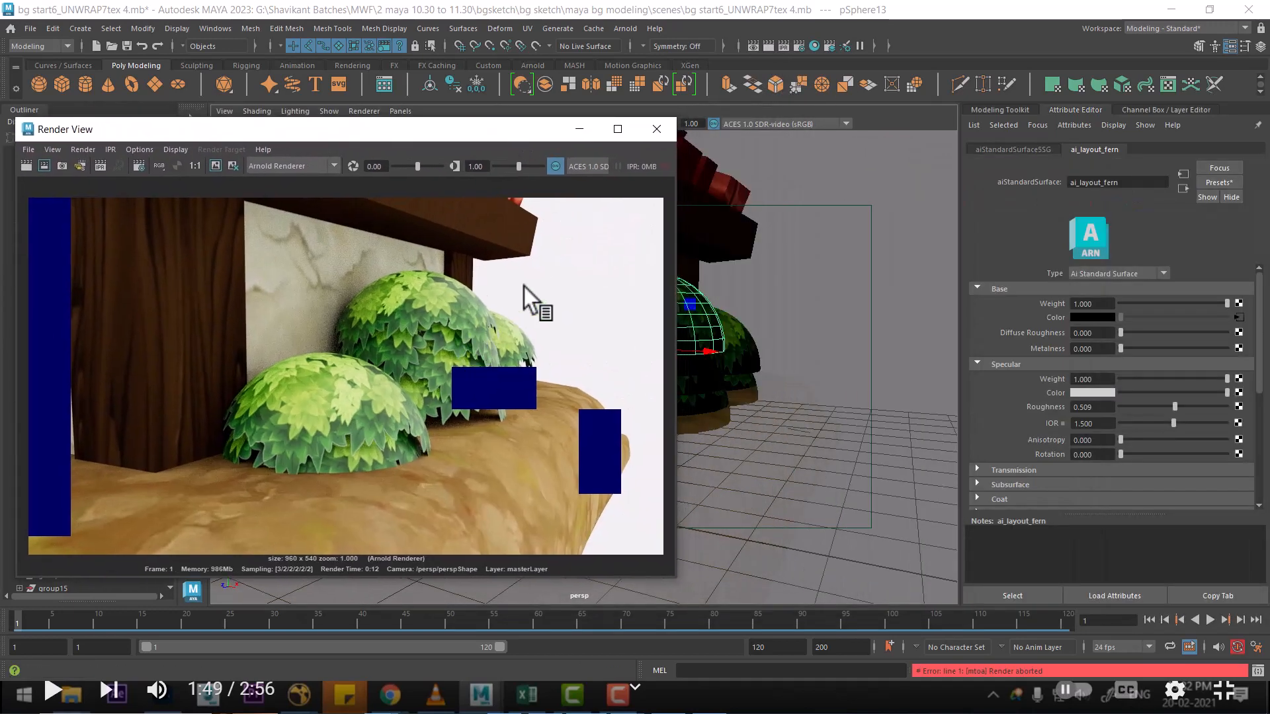
# Set the ai_layout_fern material's specular roughness to 0 and re-render only a region around the three bushes
pyautogui.moveTo(559, 265)
pyautogui.mouseDown()
pyautogui.moveTo(256, 464)
pyautogui.moveTo(242, 490)
pyautogui.mouseUp()
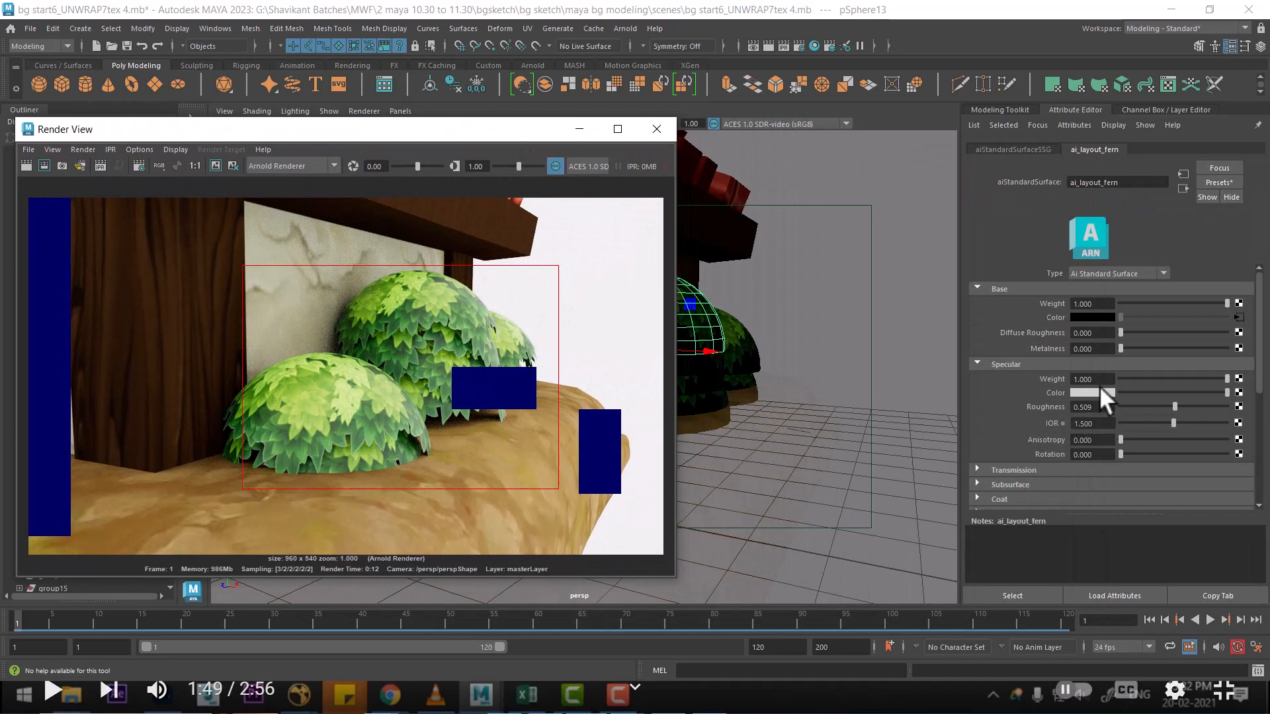
pyautogui.click(1090, 407)
pyautogui.write('0')
pyautogui.press('Return')
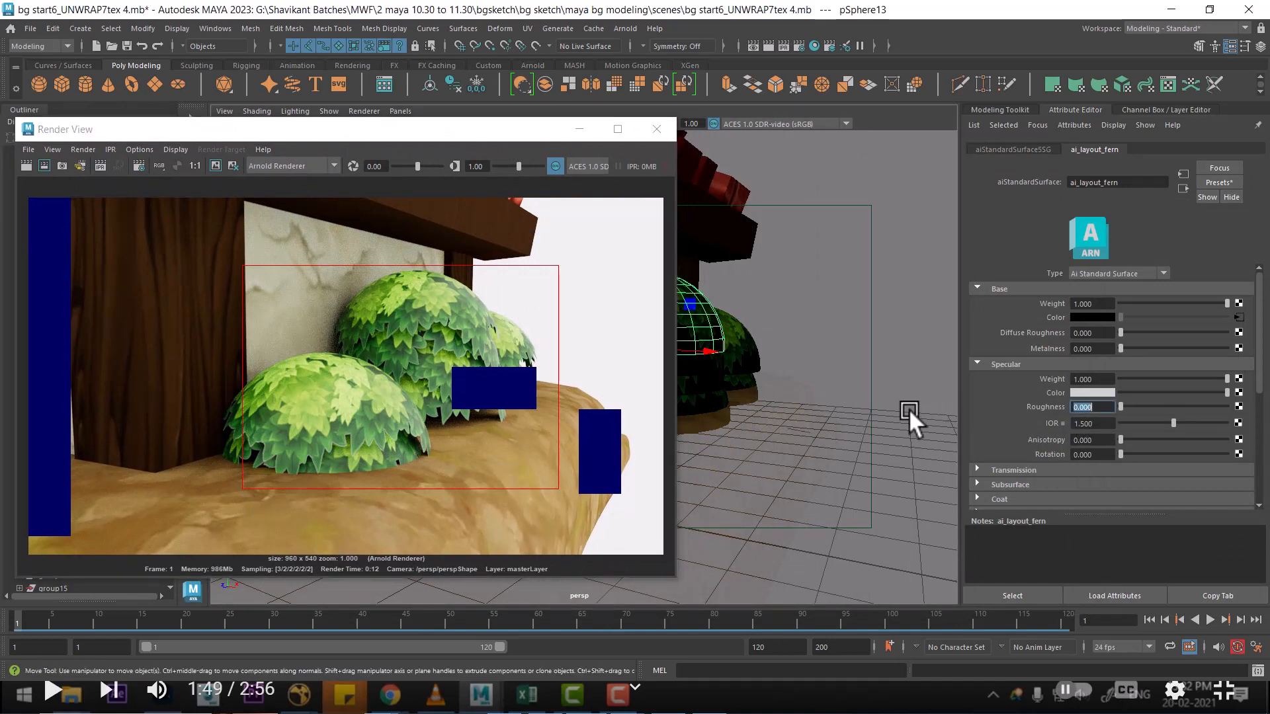
pyautogui.click(215, 165)
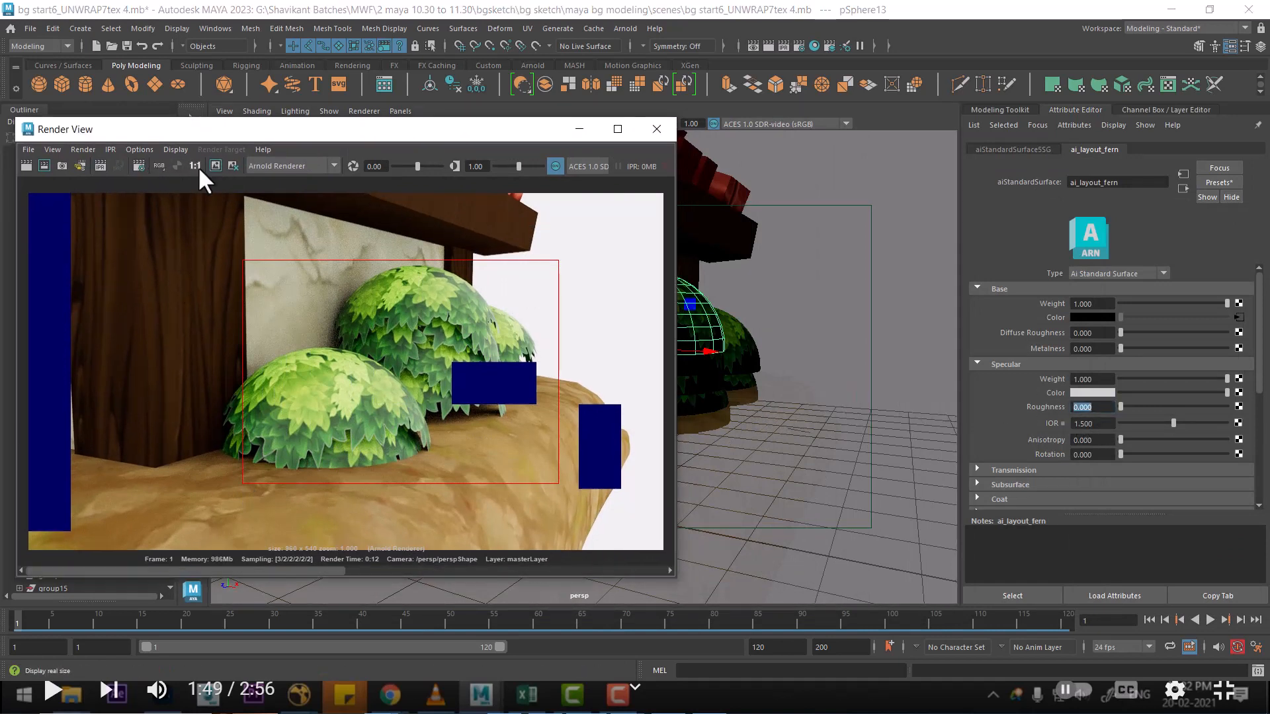
pyautogui.click(43, 166)
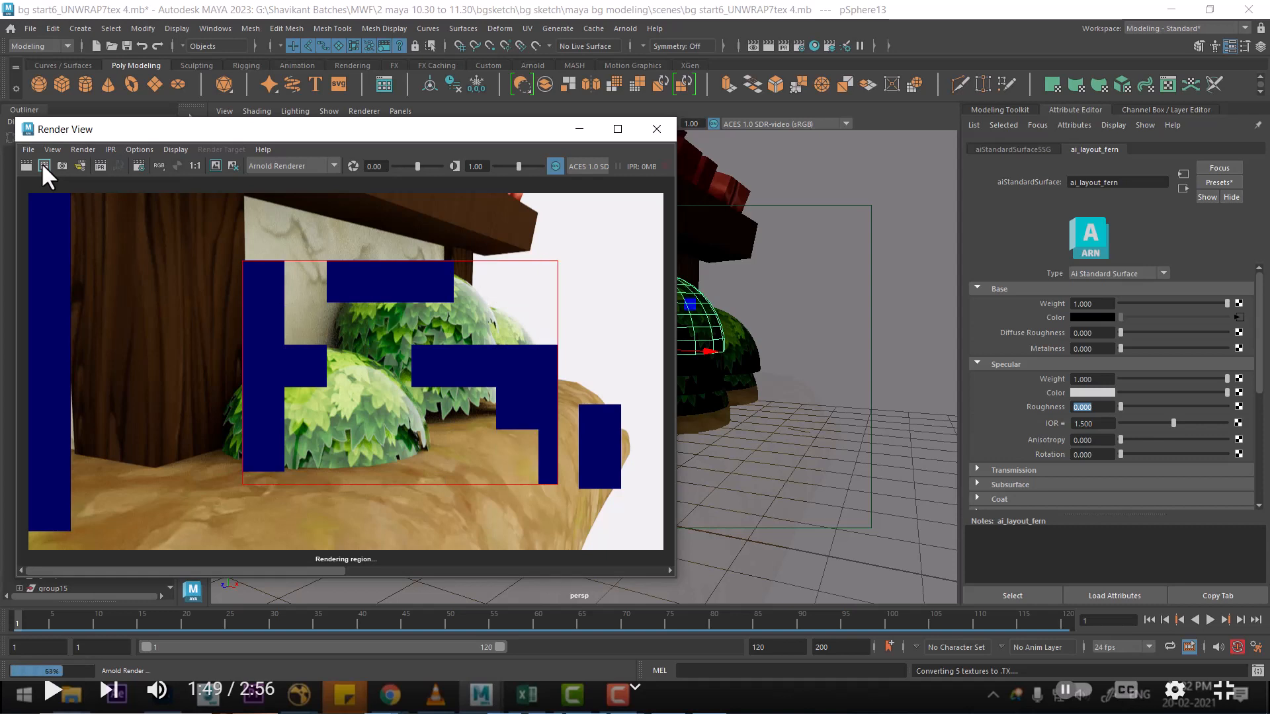
pyautogui.click(212, 163)
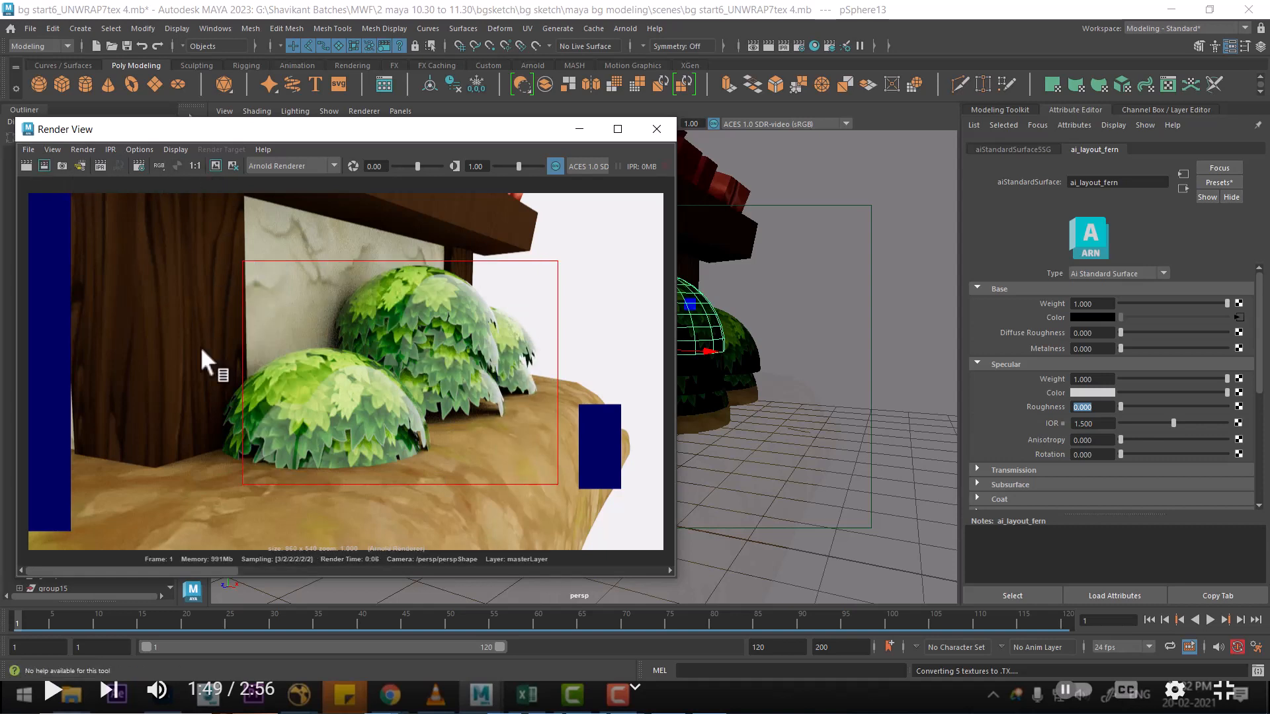
# Set the ai_layout_fern material's specular roughness to 0.5 and re-render the region around the three bushes
pyautogui.write('0.5')
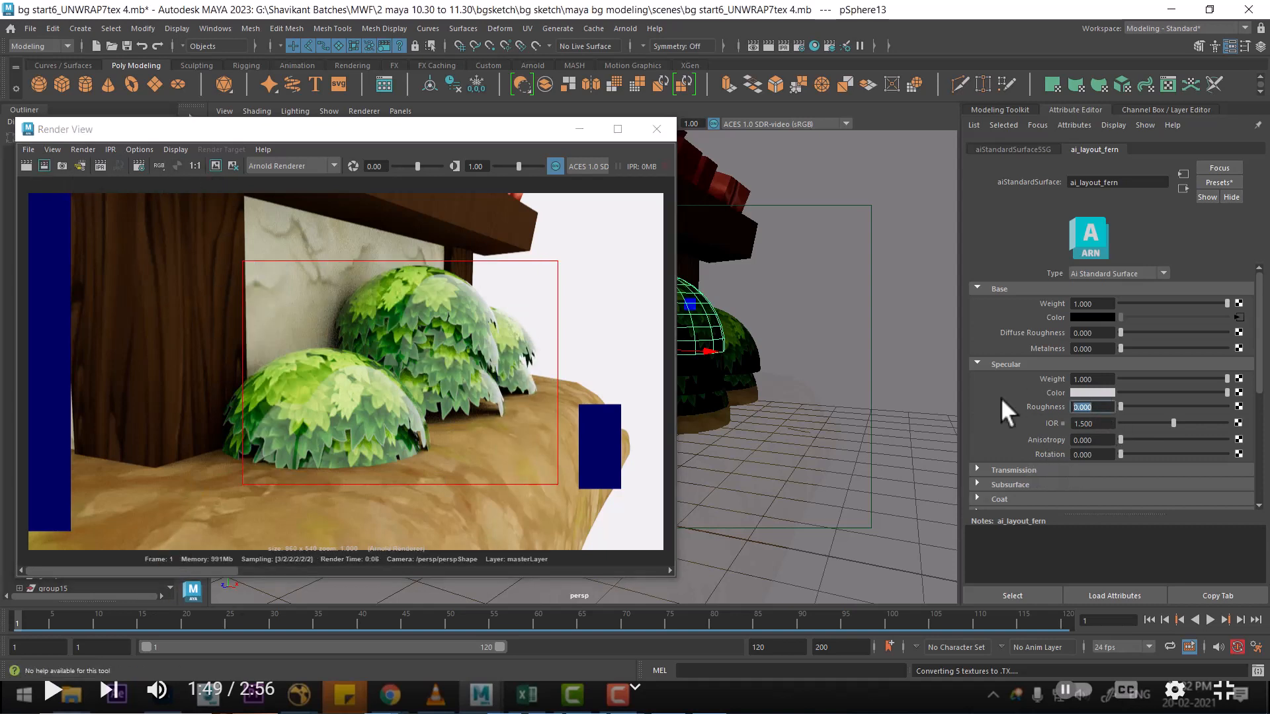
pyautogui.press('Return')
pyautogui.click(44, 167)
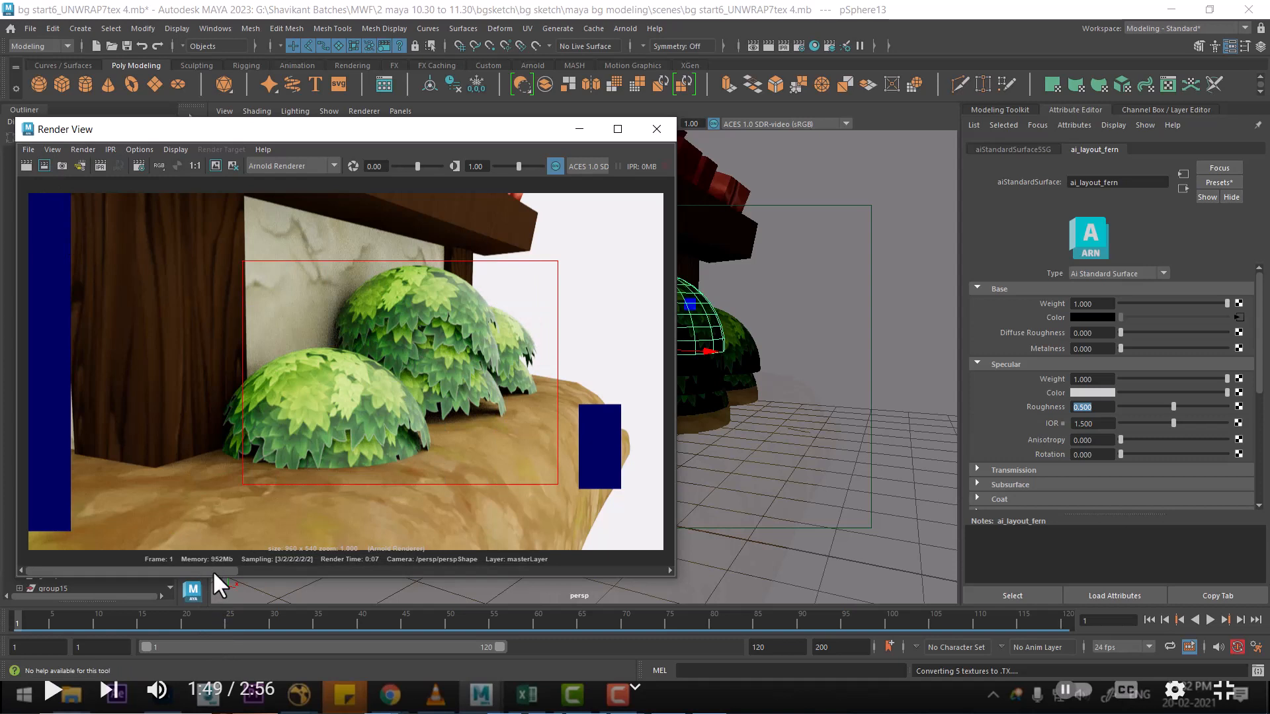
pyautogui.moveTo(213, 571); pyautogui.dragTo(176, 559)
pyautogui.moveTo(310, 559)
pyautogui.mouseDown()
pyautogui.moveTo(359, 558)
pyautogui.moveTo(166, 549)
pyautogui.moveTo(392, 557)
pyautogui.moveTo(279, 556)
pyautogui.mouseUp()
# Set the ai_layout_fern material's specular roughness to 1 and re-render the full frame with Arnold
pyautogui.click(1082, 407)
pyautogui.write('1')
pyautogui.press('Return')
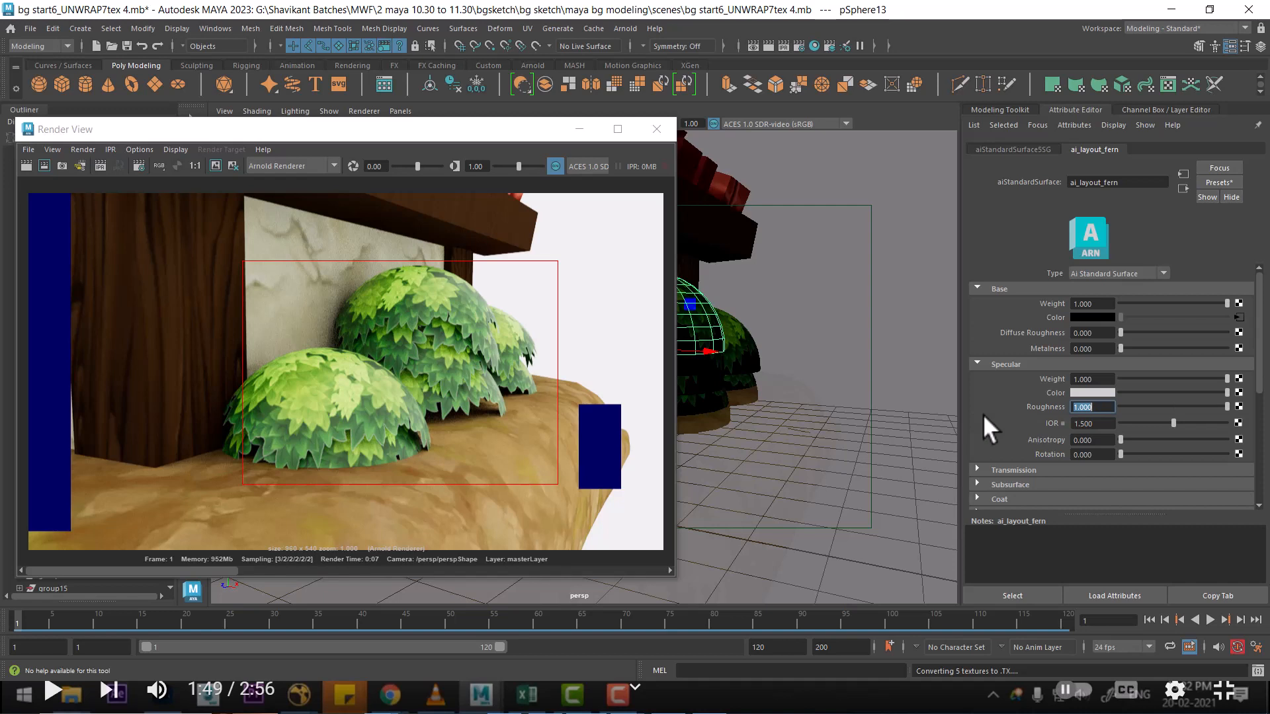
pyautogui.click(213, 163)
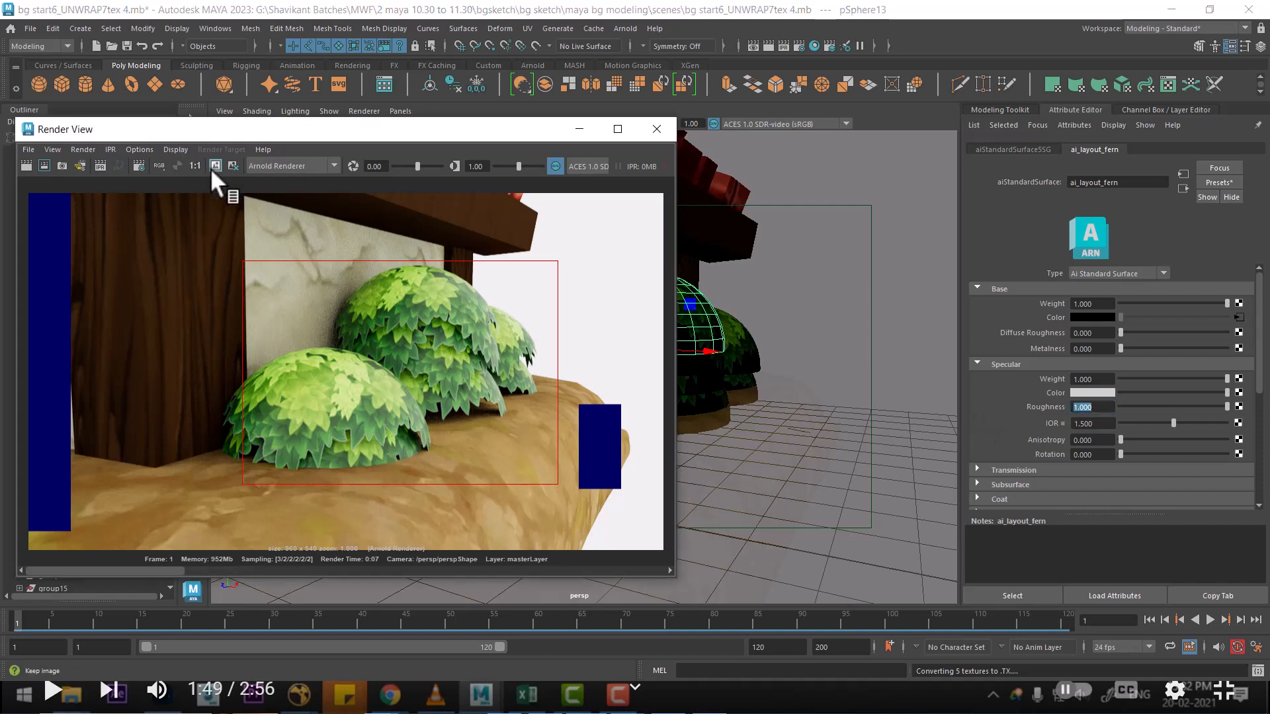
pyautogui.click(23, 162)
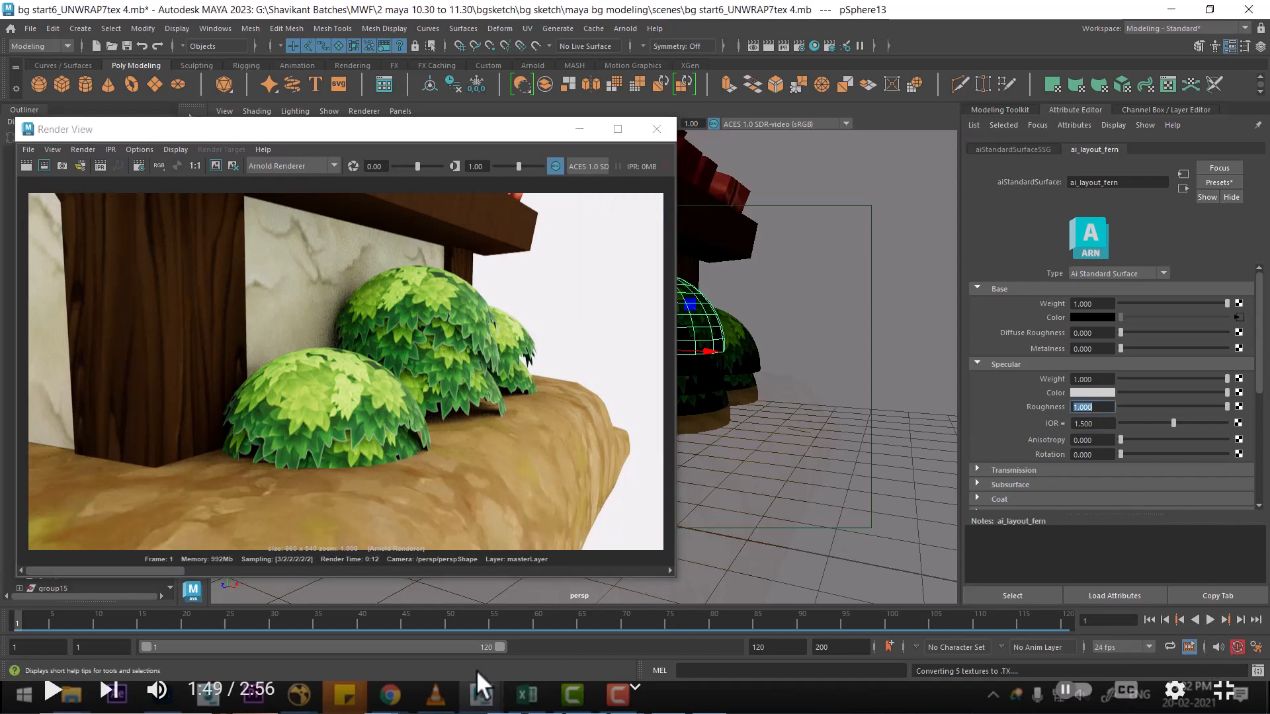
# Switch to the YouTube tutorial on Unreal Engine foliage, view it full screen and seek back to the fern material settings
pyautogui.hotkey('alt', 'Tab')
pyautogui.click(878, 217)
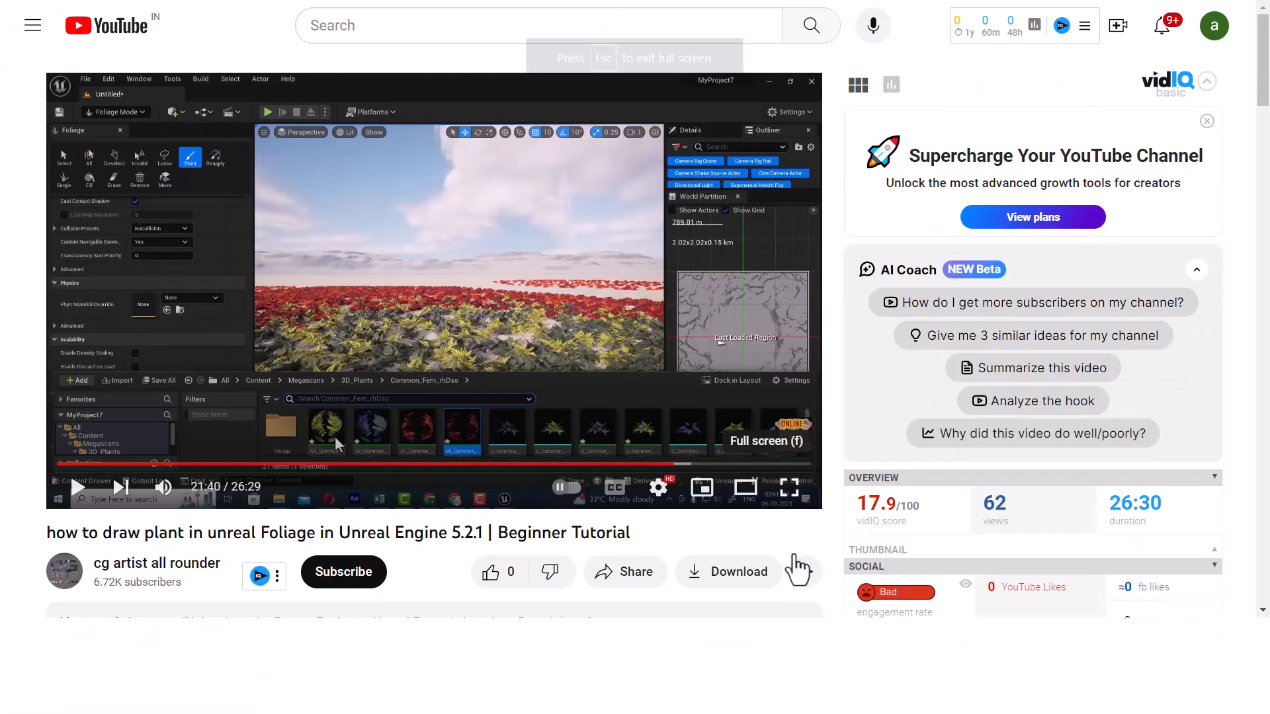
pyautogui.click(788, 550)
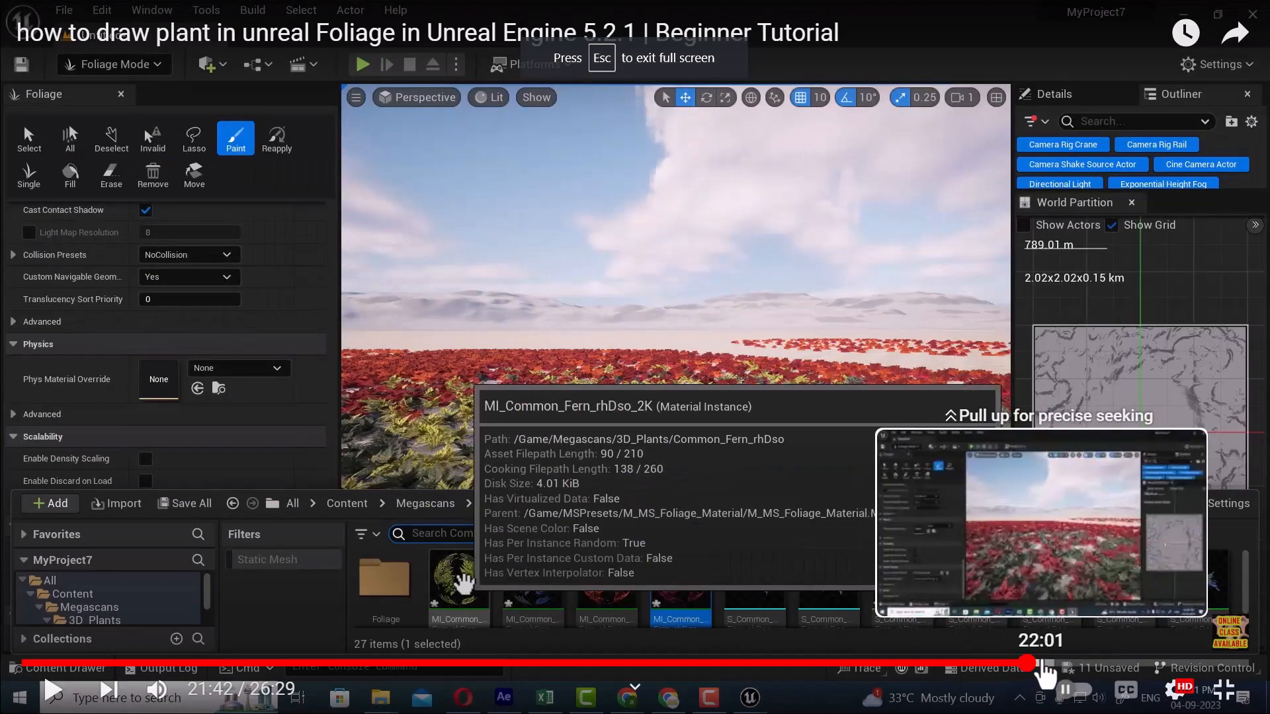
pyautogui.click(1043, 662)
pyautogui.click(1066, 662)
pyautogui.moveTo(1046, 663); pyautogui.dragTo(387, 666)
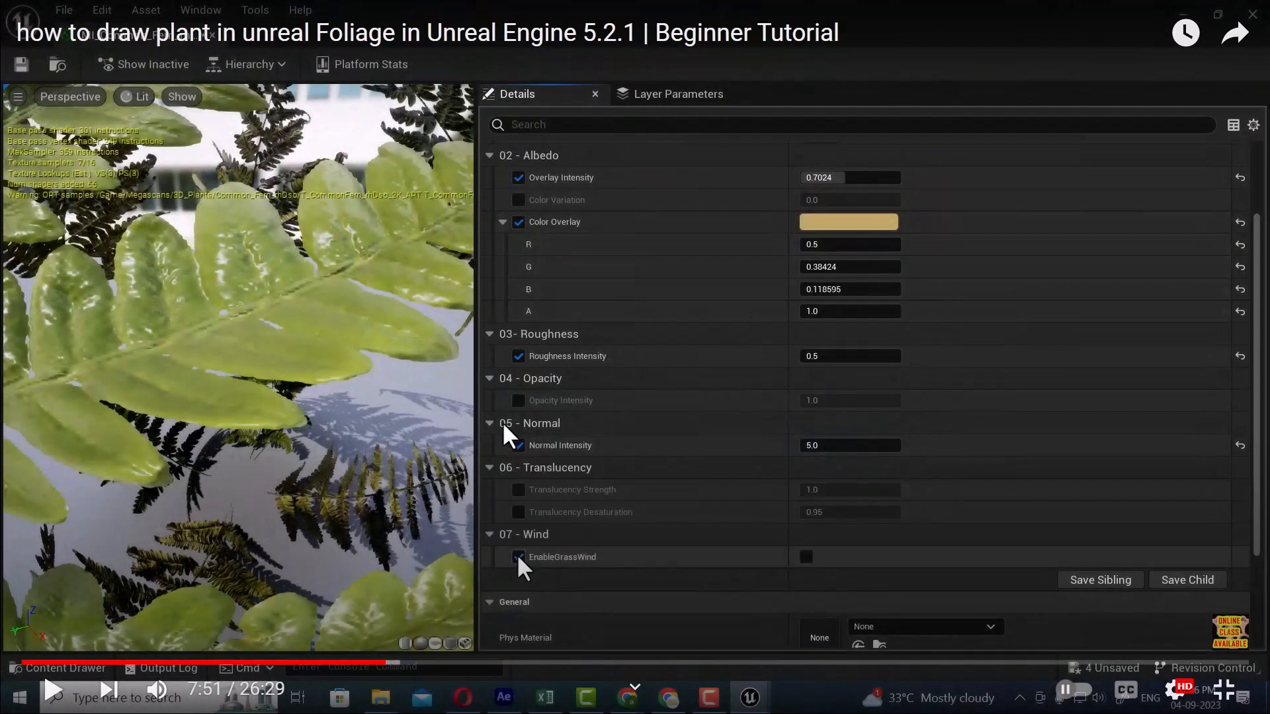
# Skim the tutorial's sections on the fern's color overlay, normal intensity, LODs and foliage painting
pyautogui.moveTo(384, 674); pyautogui.dragTo(289, 681)
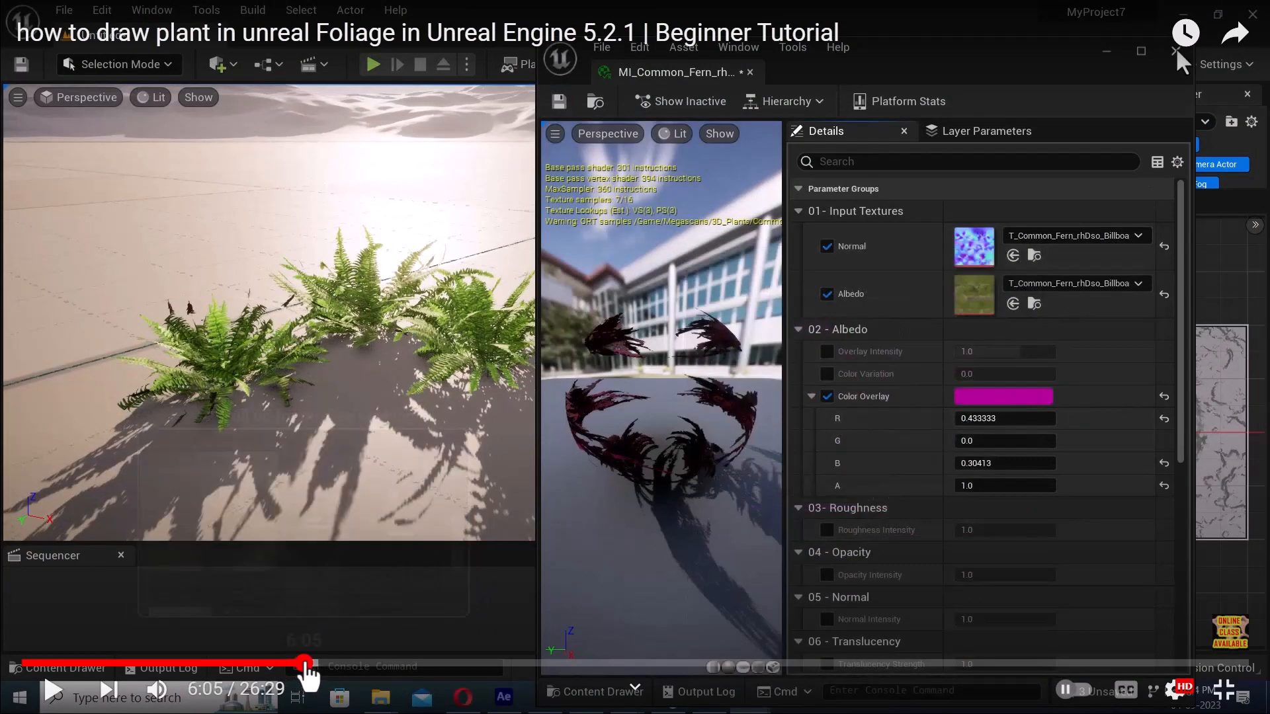
pyautogui.click(306, 675)
pyautogui.click(336, 674)
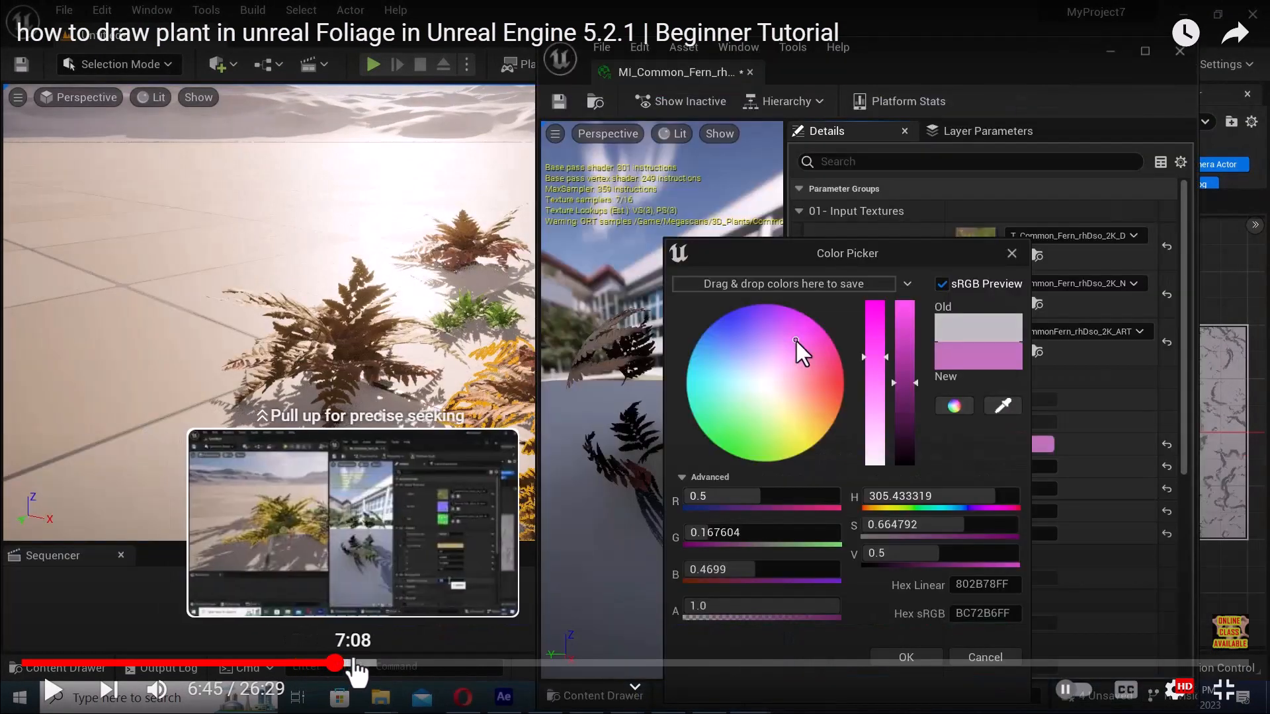
pyautogui.click(381, 664)
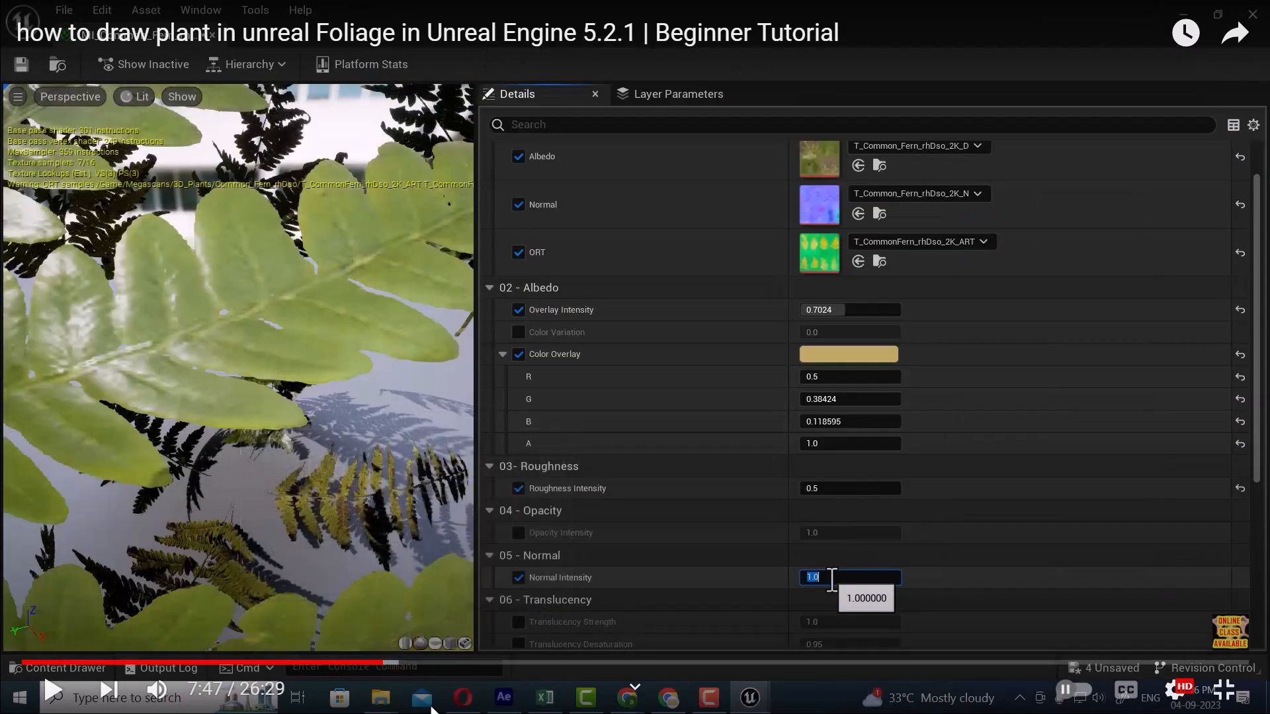
pyautogui.moveTo(392, 665); pyautogui.dragTo(690, 665)
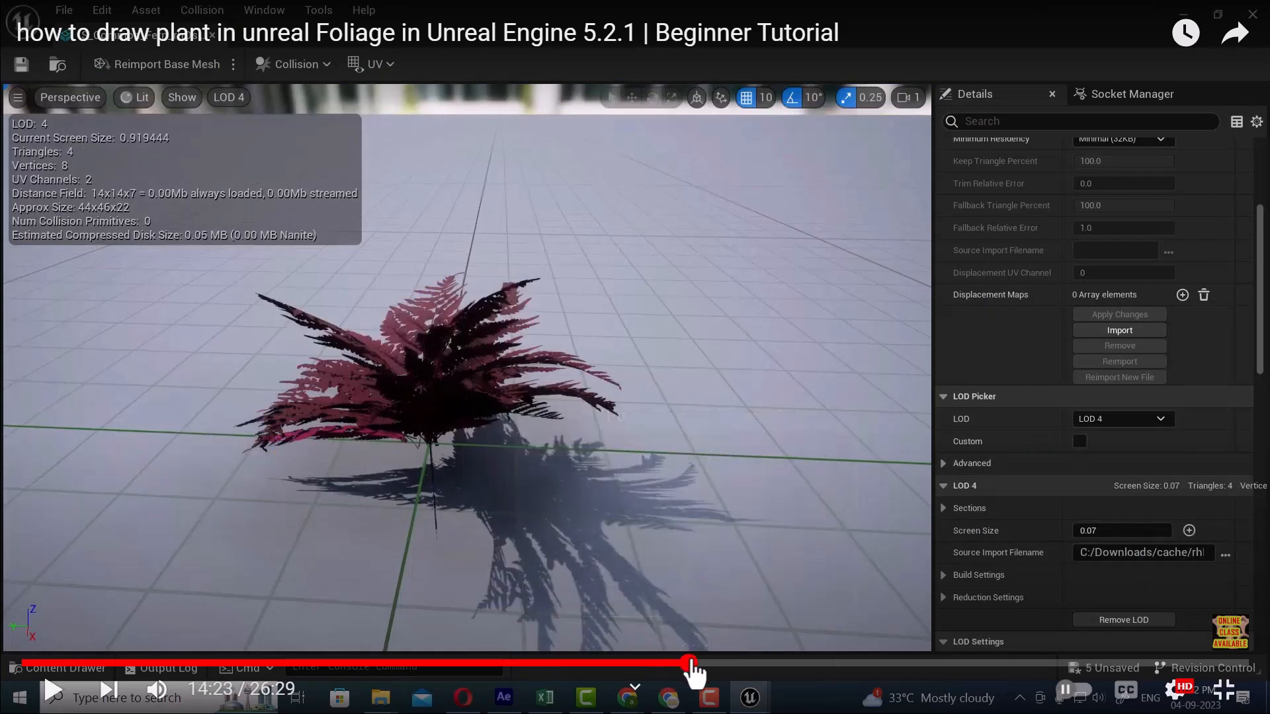
pyautogui.click(760, 664)
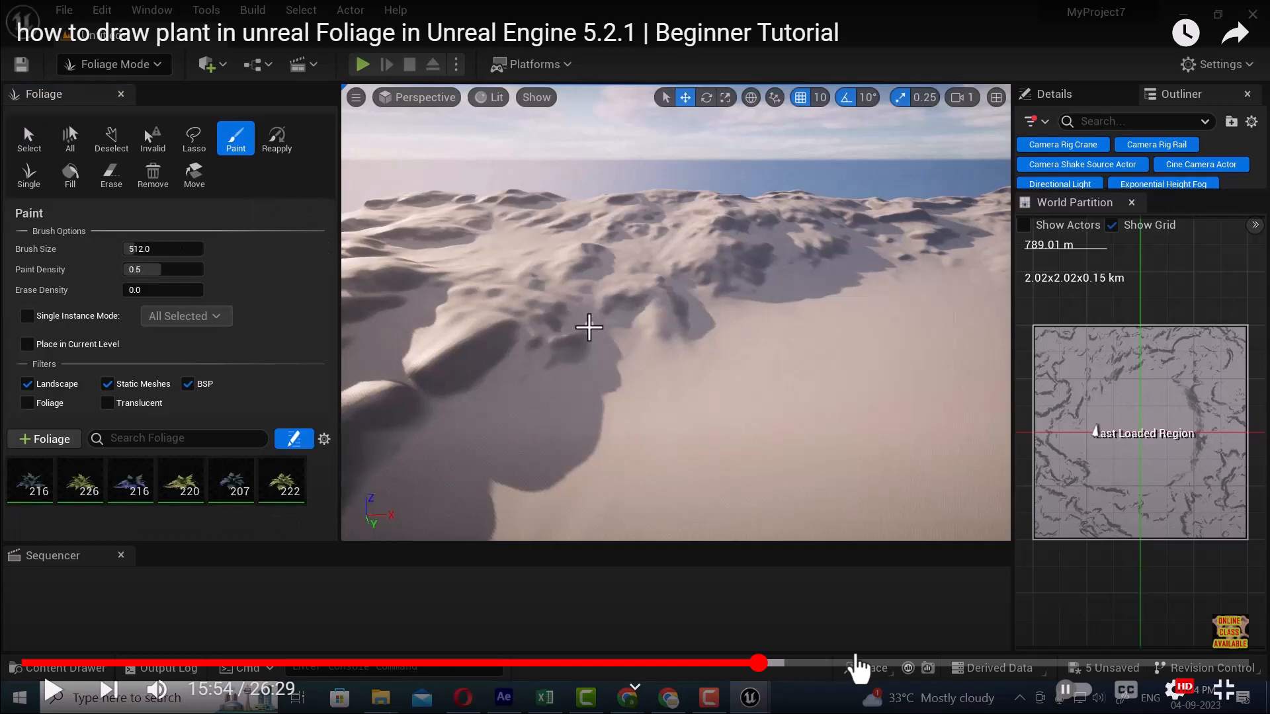
pyautogui.click(860, 664)
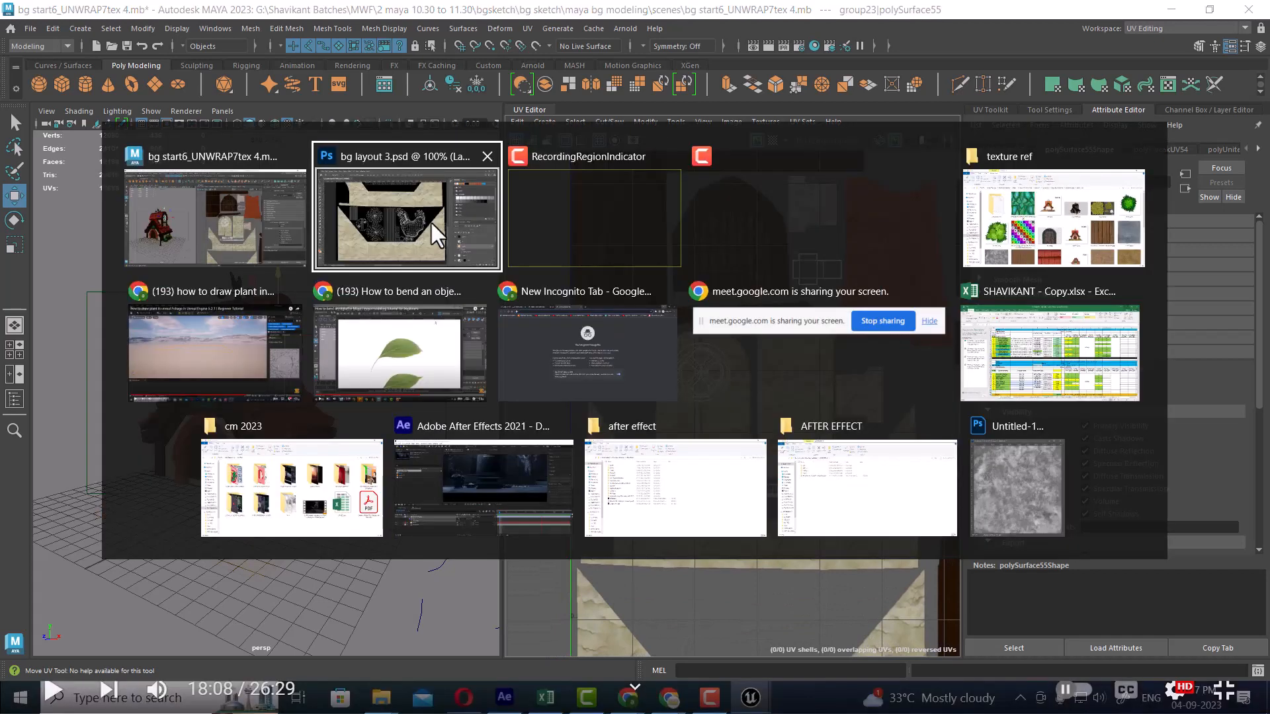
# Switch to bg layout 3.psd in Photoshop and check Layer 2 at the round window shell by toggling its visibility
pyautogui.click(394, 207)
pyautogui.moveTo(594, 206); pyautogui.dragTo(669, 198)
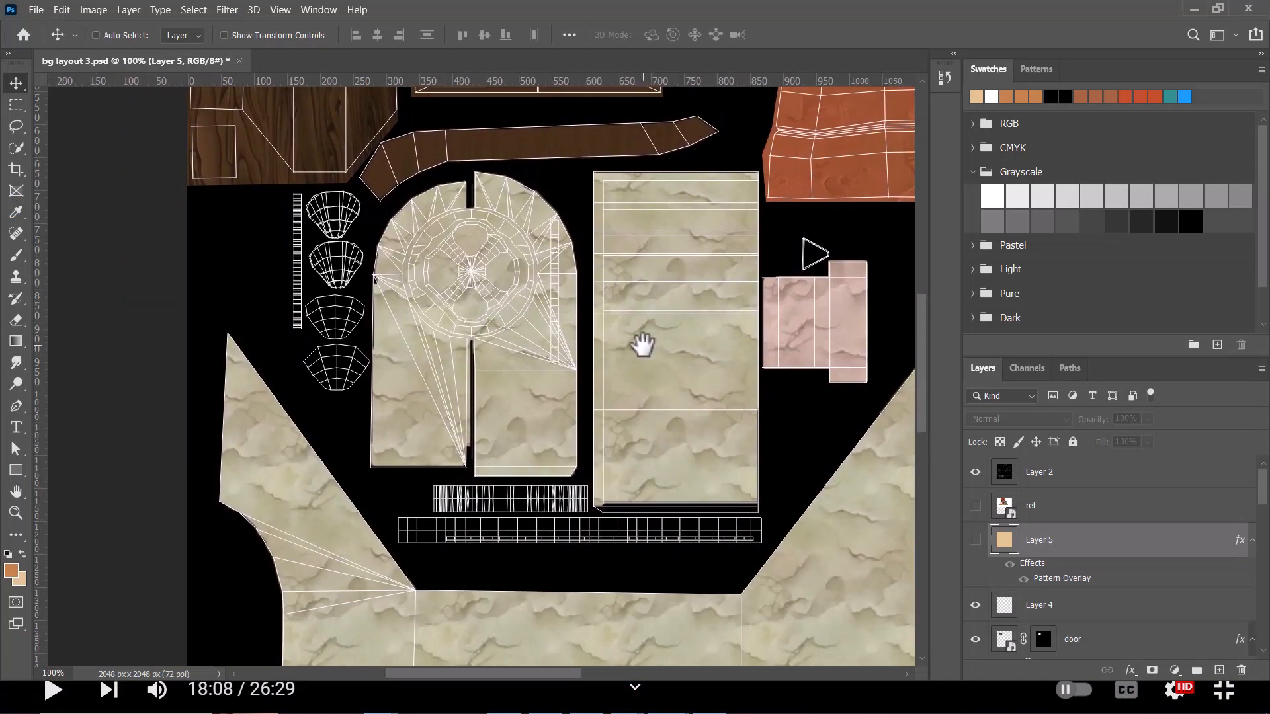
pyautogui.hotkey('ctrl', '+')
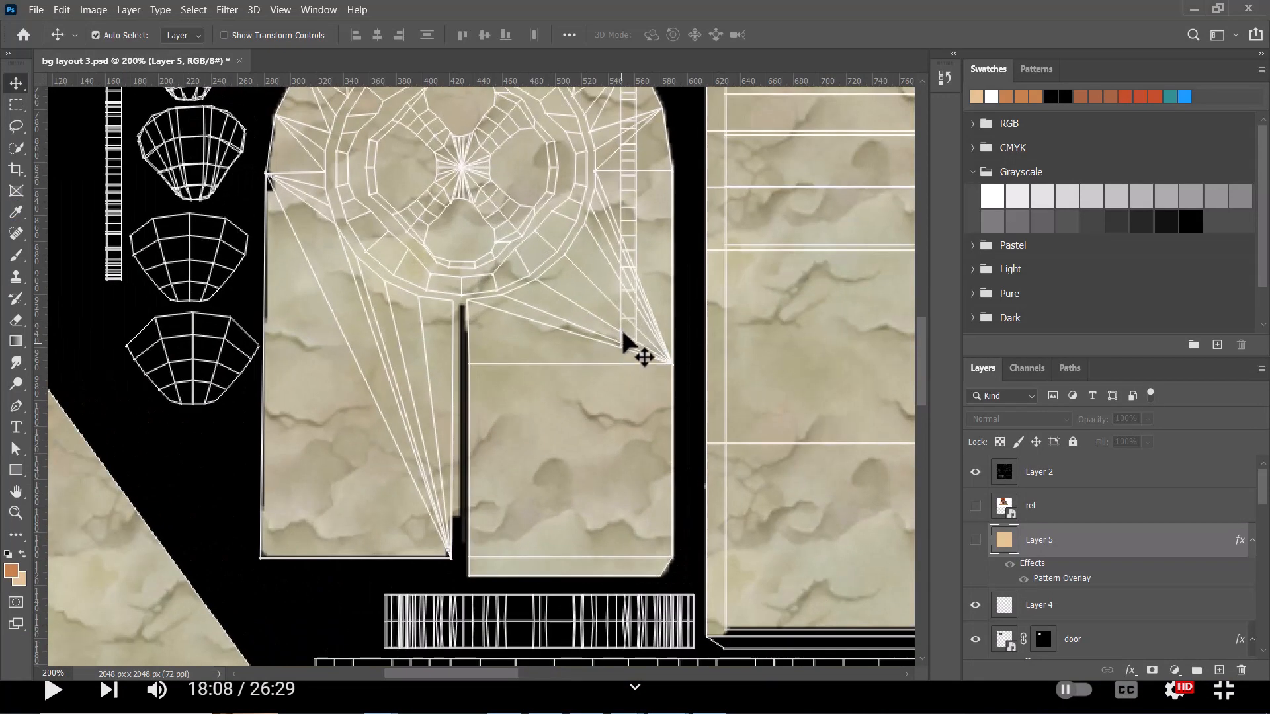
pyautogui.moveTo(604, 256); pyautogui.dragTo(605, 357)
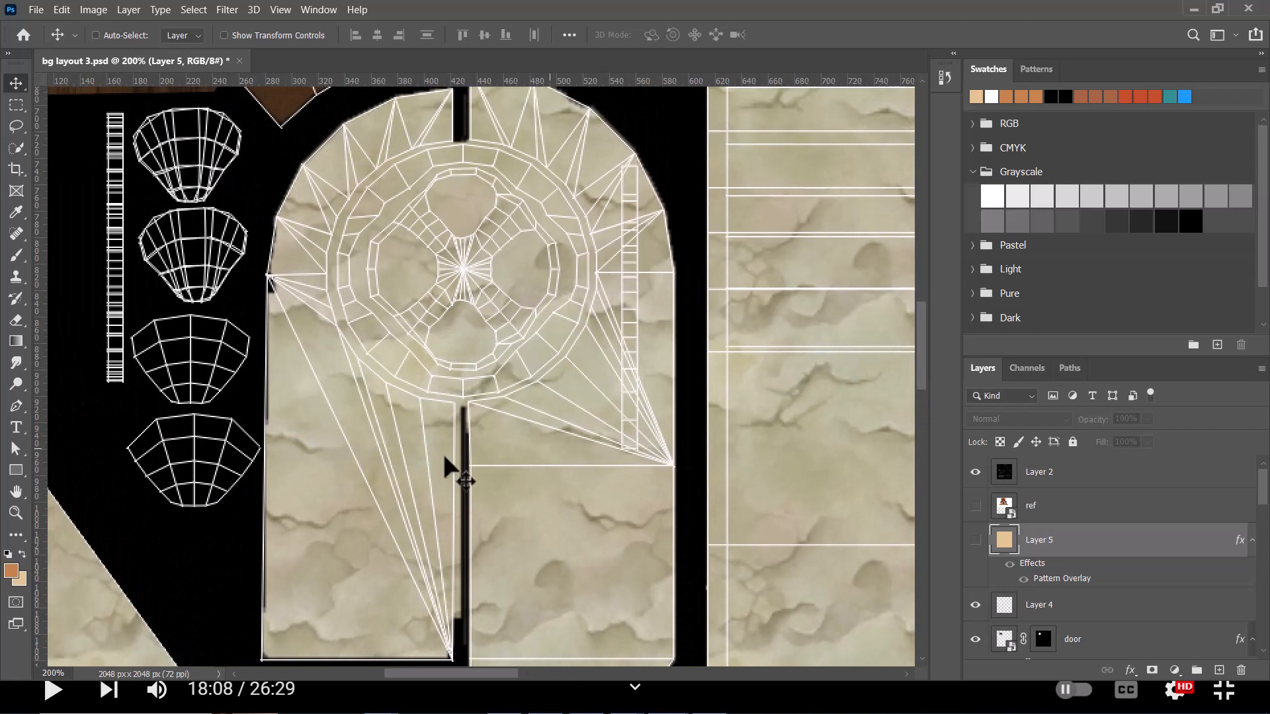
pyautogui.rightClick(658, 327)
pyautogui.click(692, 336)
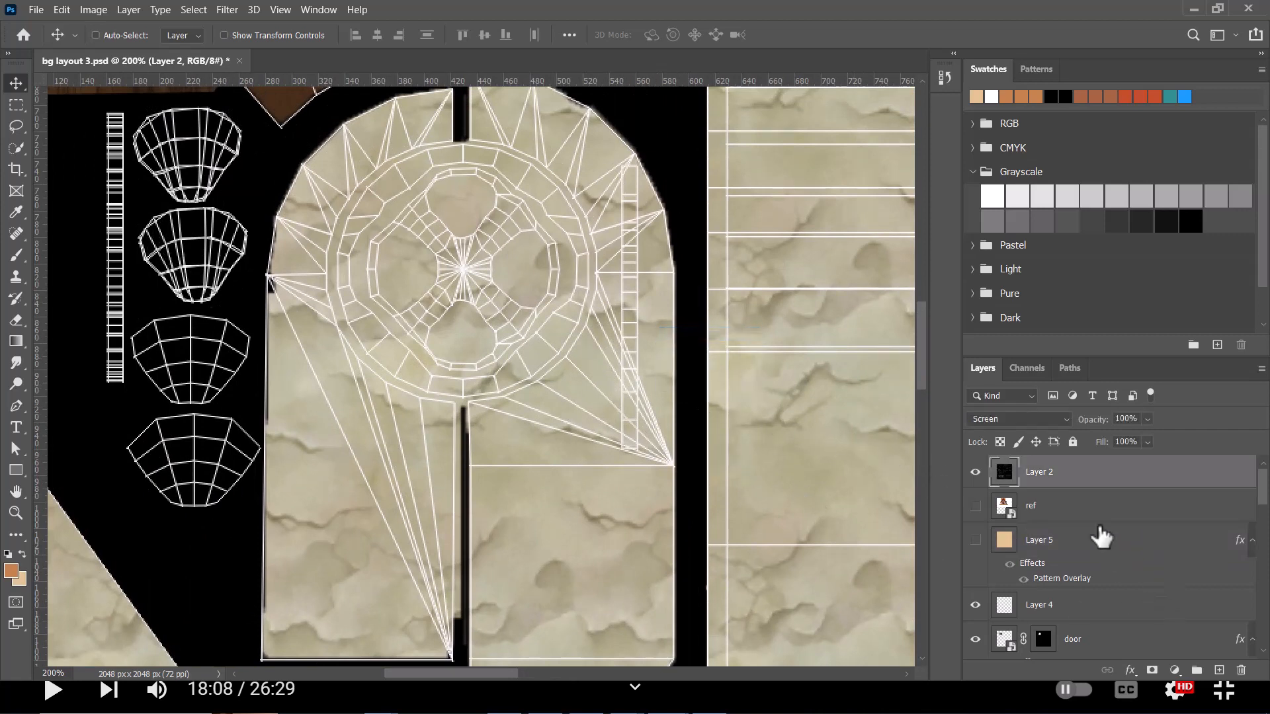
pyautogui.click(975, 472)
pyautogui.click(975, 472)
# Pick Layer 1 from the arched wall texture and toggle its visibility to check which area it covers
pyautogui.rightClick(656, 316)
pyautogui.click(676, 331)
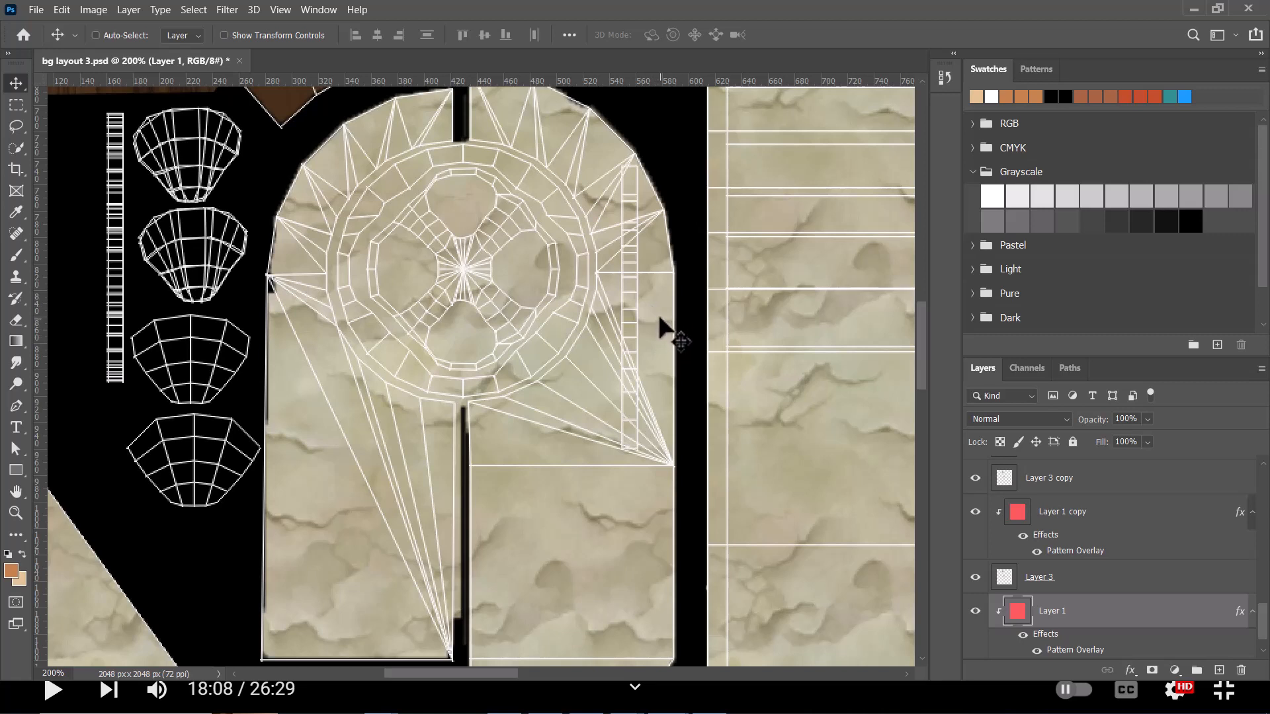
pyautogui.scroll(-1, 1103, 542)
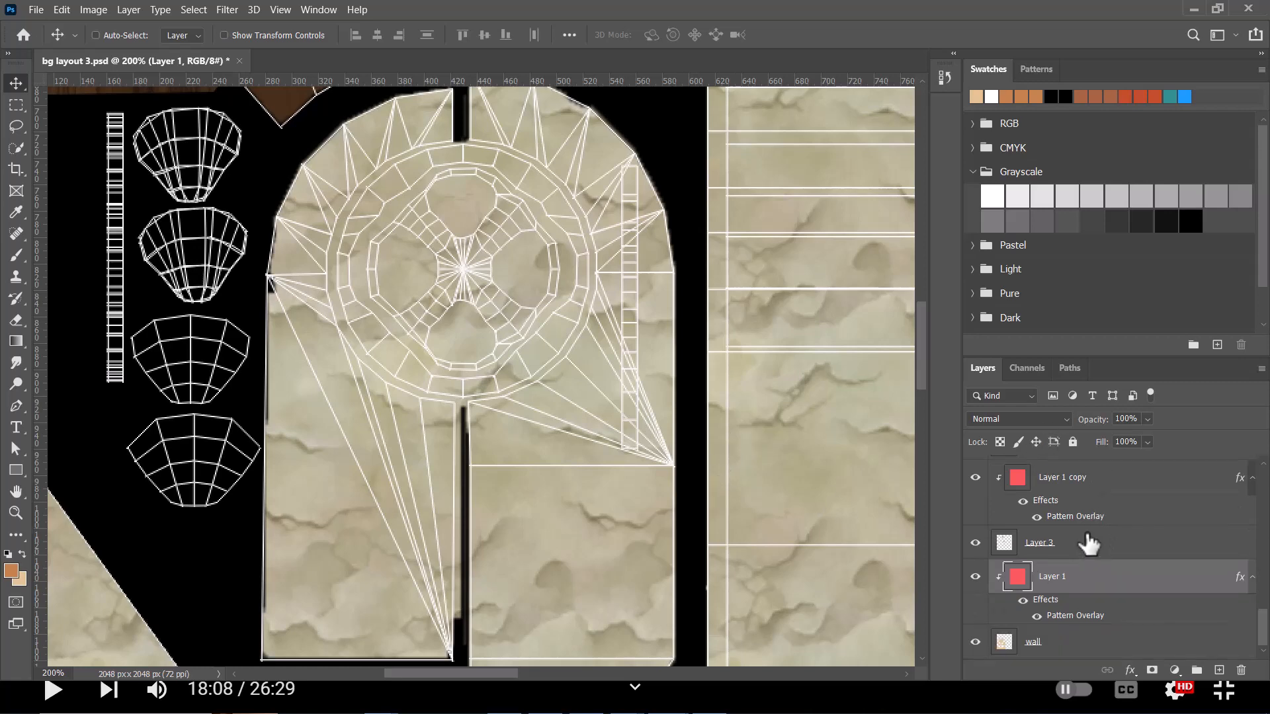
pyautogui.rightClick(584, 527)
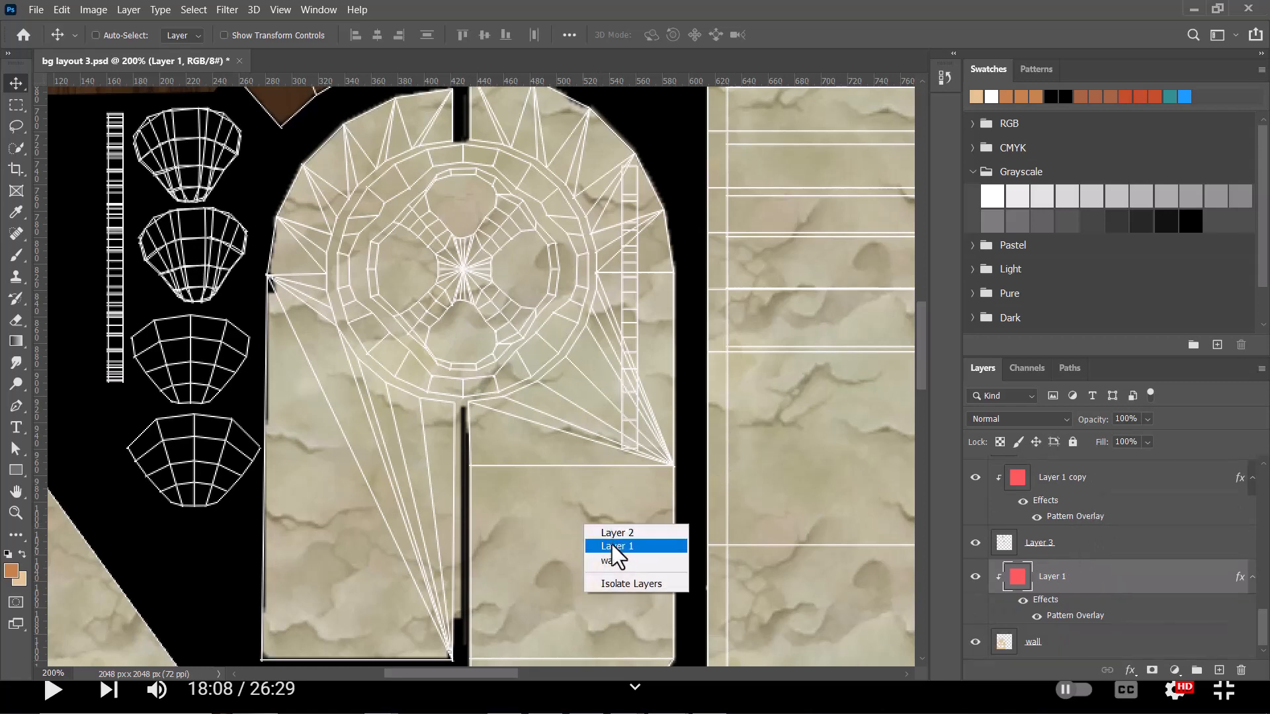
pyautogui.click(612, 546)
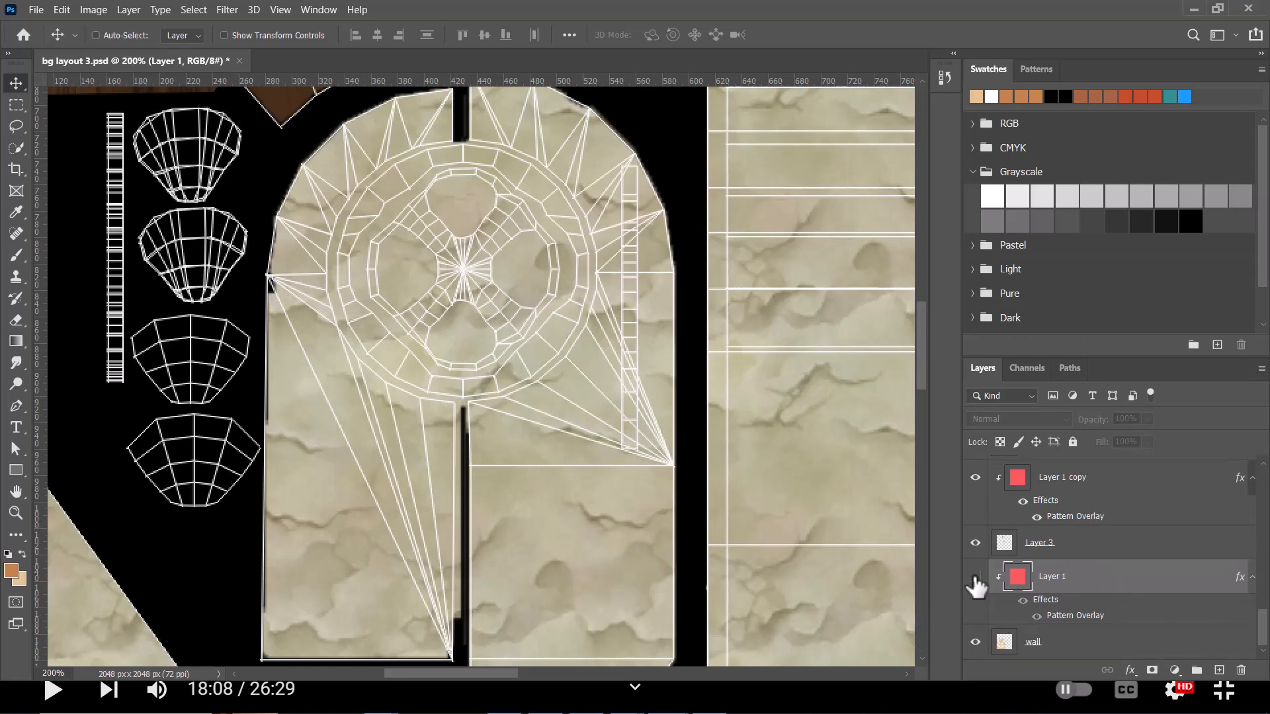
pyautogui.click(975, 576)
pyautogui.click(975, 576)
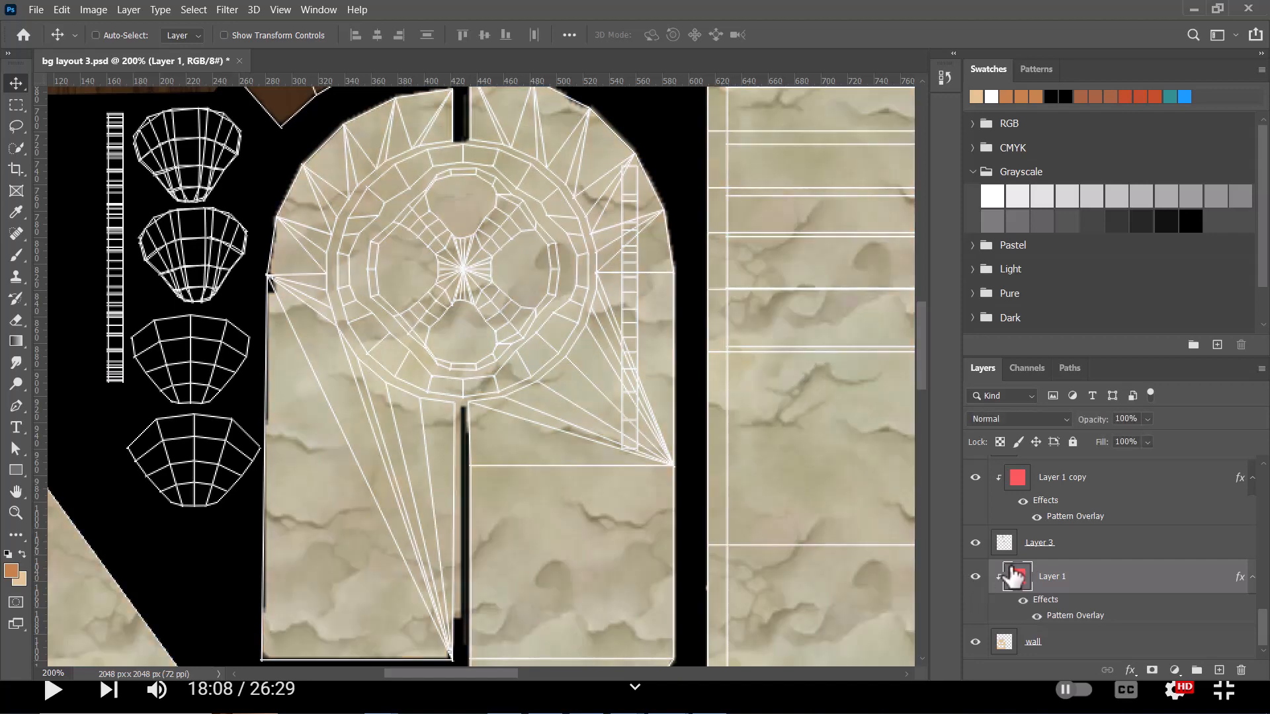
# Select the wood base layer, check its coverage by toggling its visibility, and activate the Elliptical Marquee tool
pyautogui.scroll(4, 1111, 529)
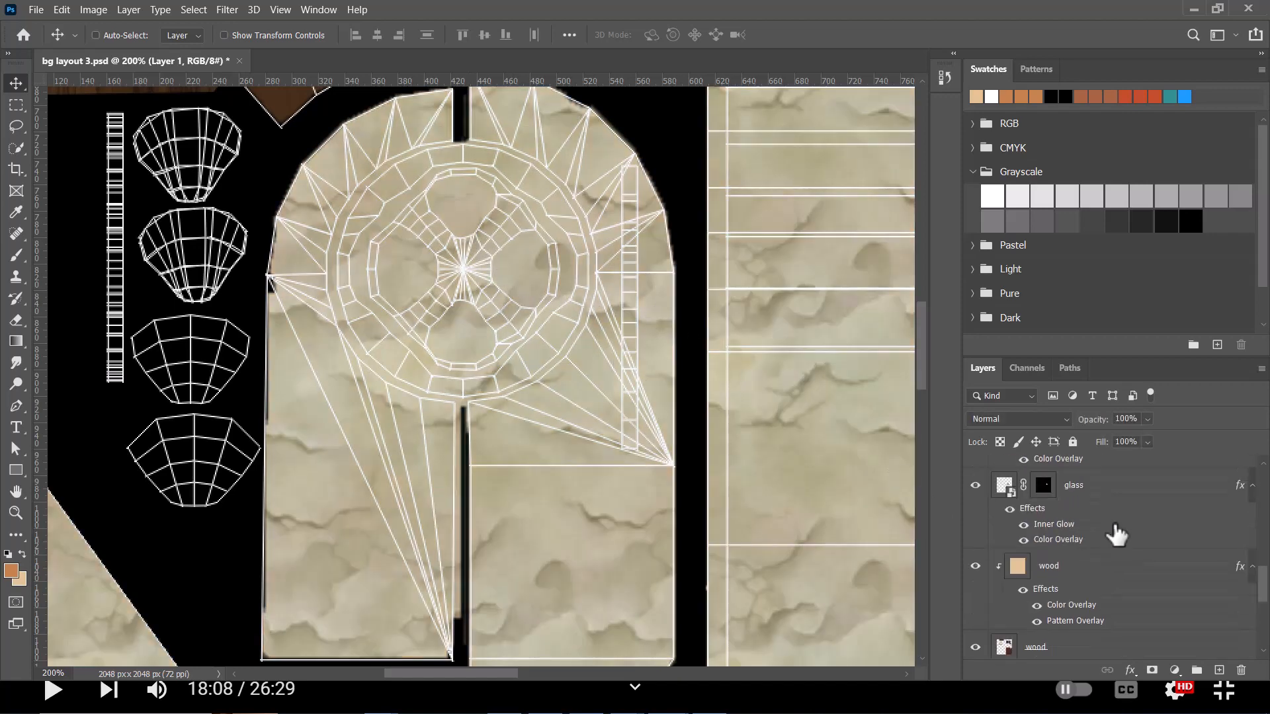
pyautogui.click(1084, 556)
pyautogui.click(974, 545)
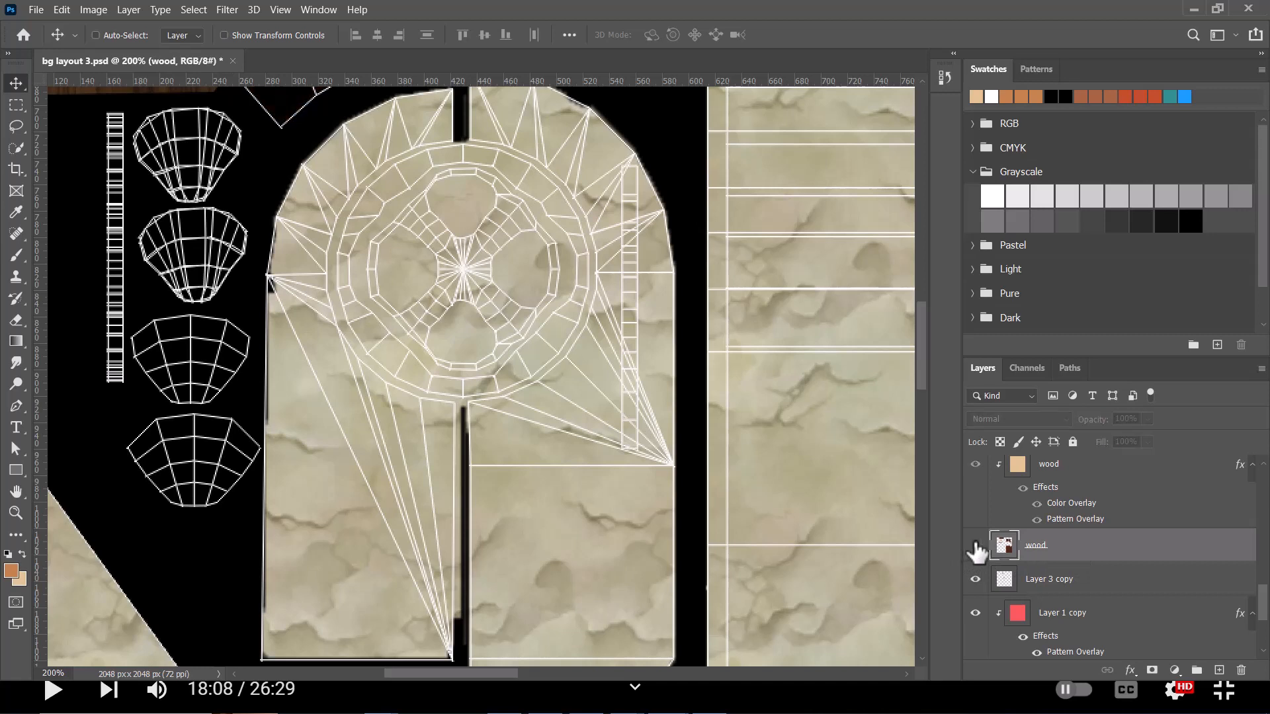
pyautogui.click(975, 546)
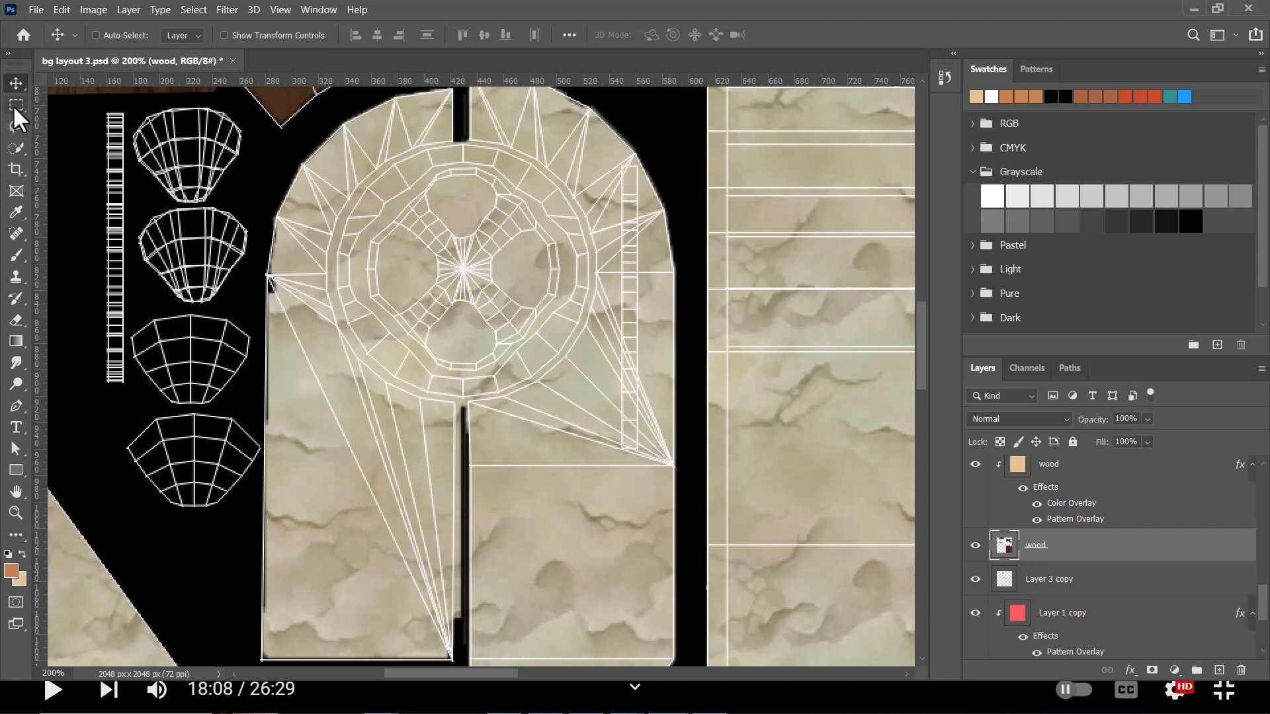
pyautogui.moveTo(14, 104); pyautogui.dragTo(90, 114)
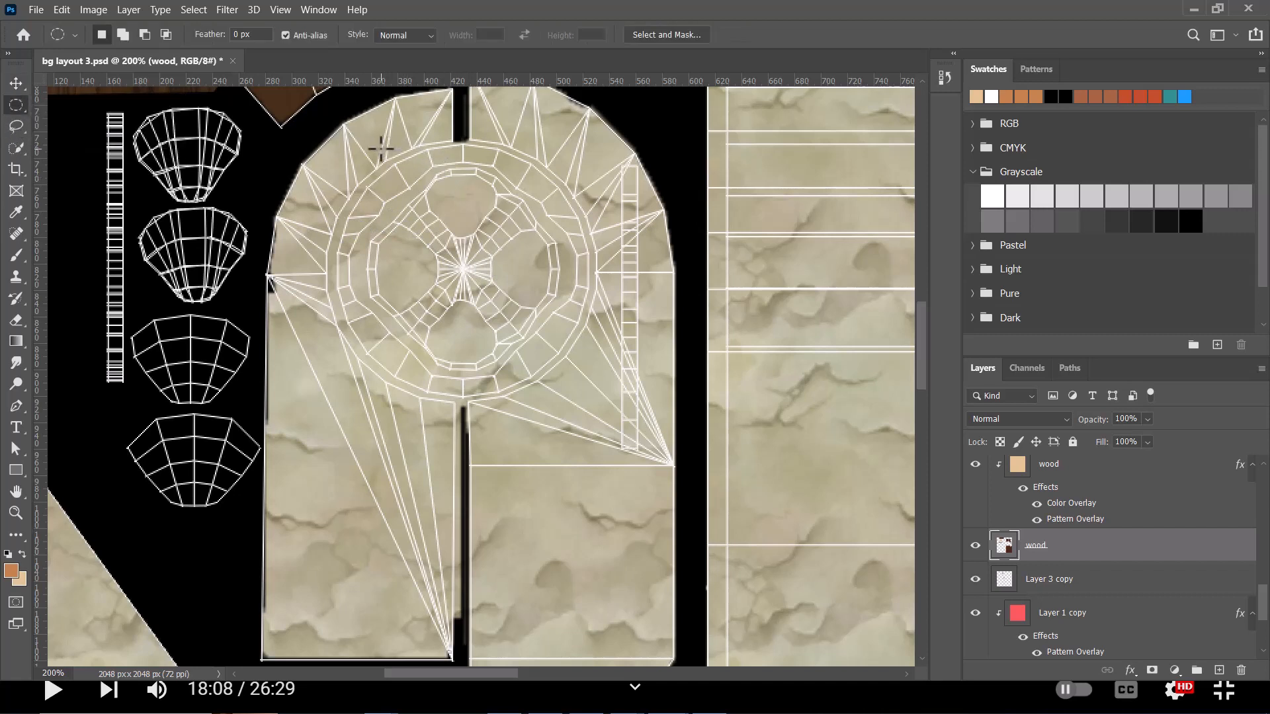
pyautogui.moveTo(381, 149); pyautogui.dragTo(612, 504)
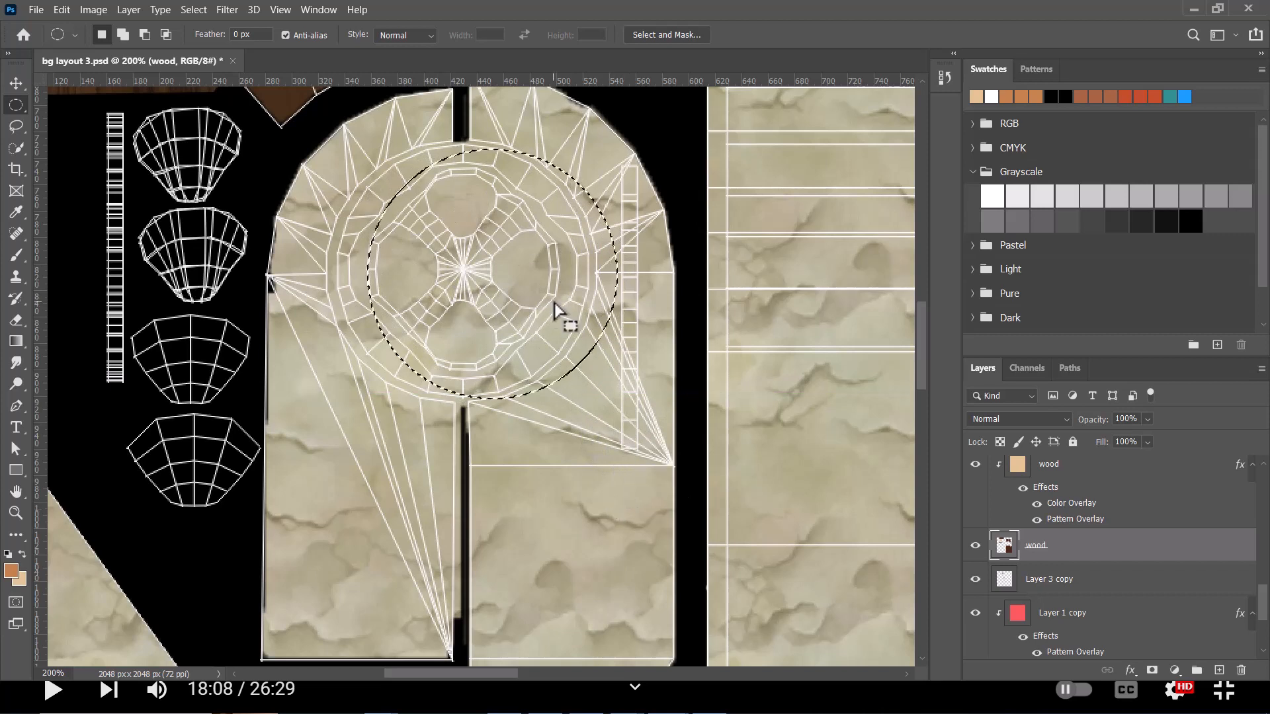
pyautogui.moveTo(554, 303)
pyautogui.mouseDown()
pyautogui.moveTo(525, 298)
pyautogui.moveTo(530, 309)
pyautogui.mouseUp()
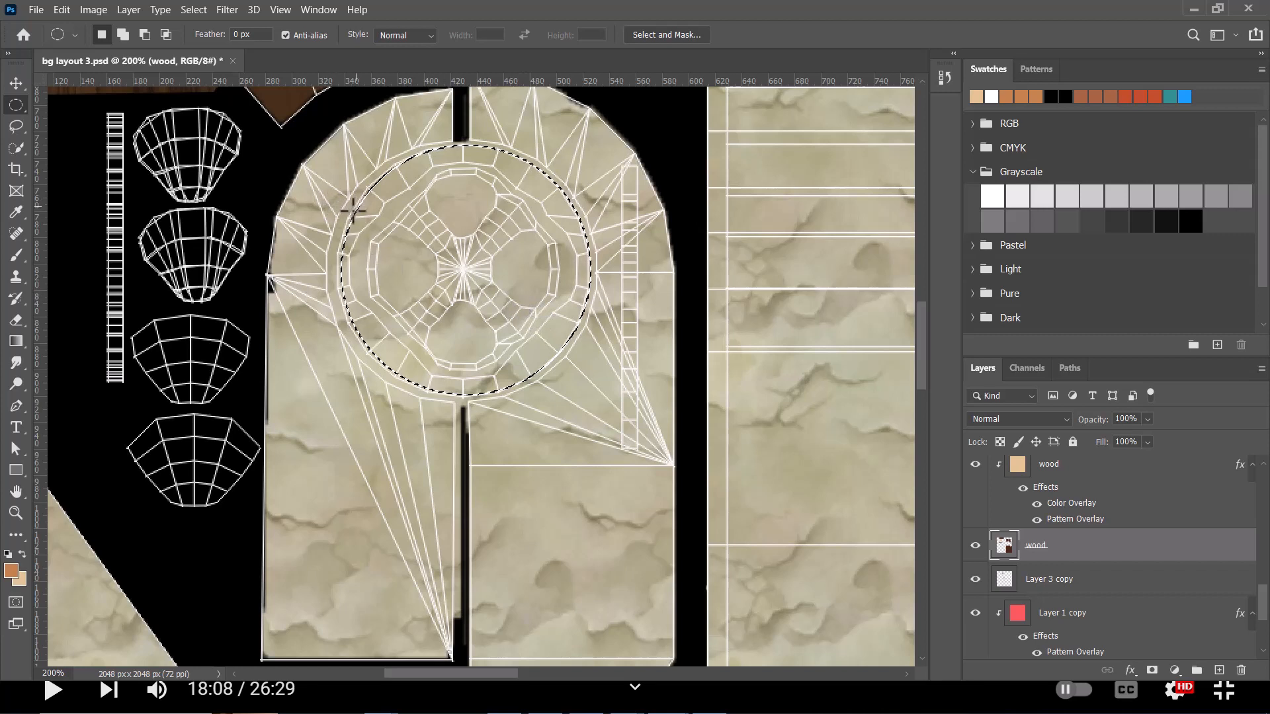
pyautogui.click(429, 201)
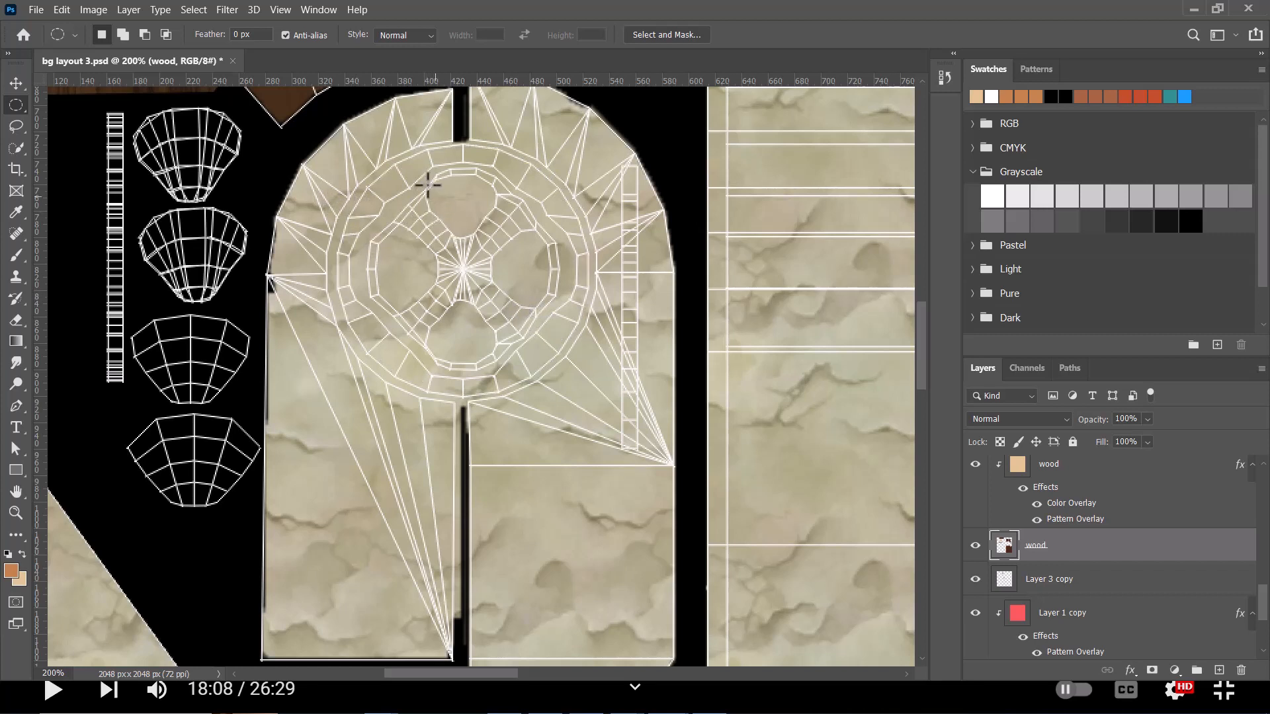
# Fit a circular selection to the round window's outer ring and fill it with the foreground color on the wood base layer
pyautogui.moveTo(459, 263); pyautogui.dragTo(593, 414)
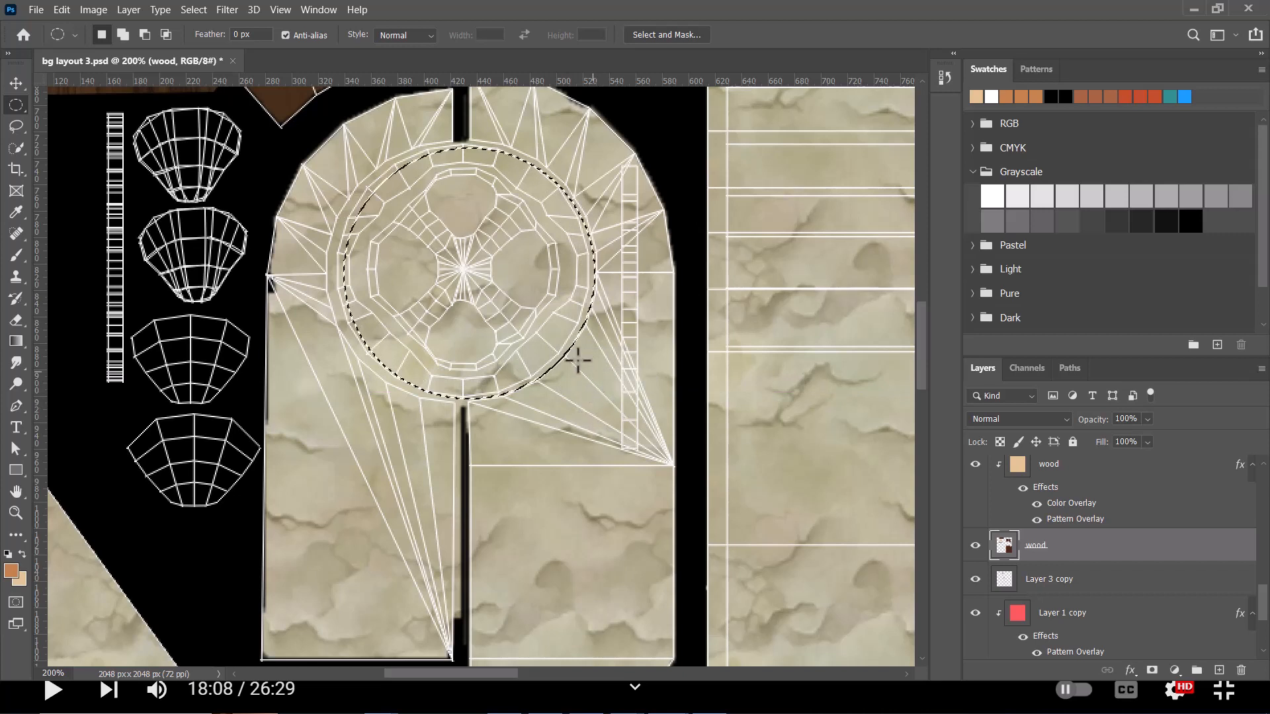
pyautogui.moveTo(554, 310); pyautogui.dragTo(541, 308)
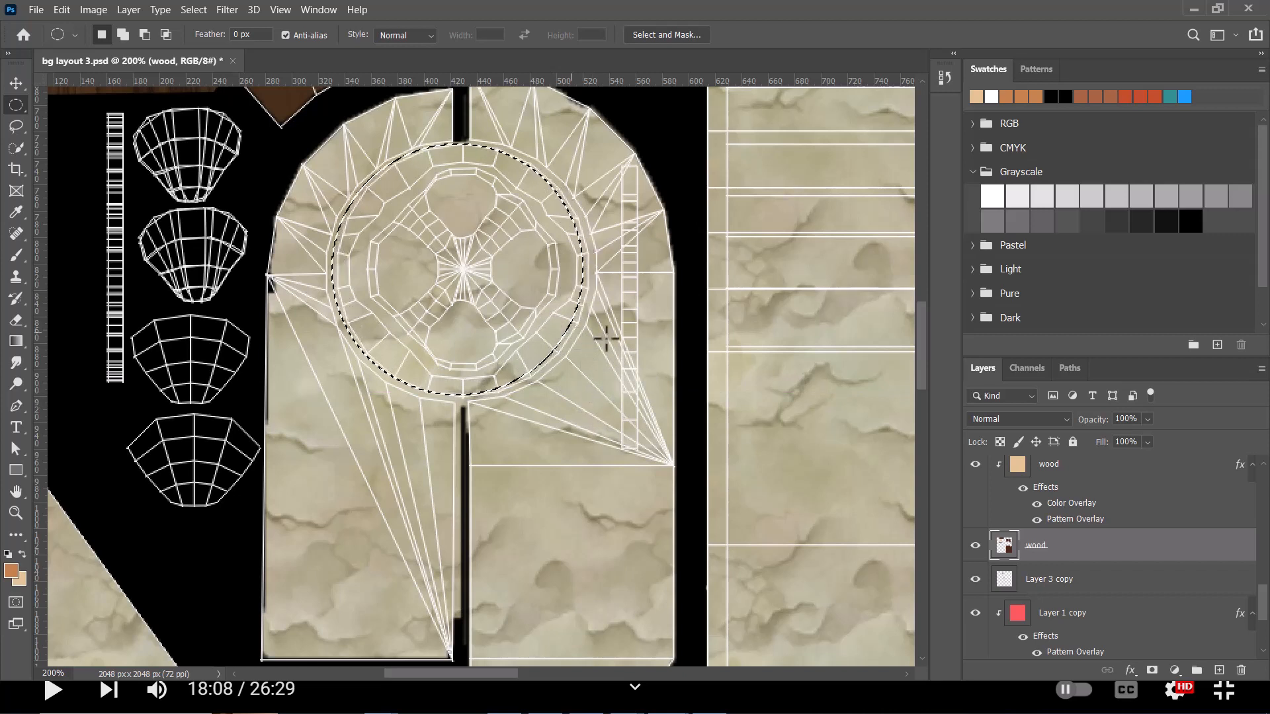
pyautogui.press('Right')
pyautogui.press('Right')
pyautogui.press('Right')
pyautogui.press('Right')
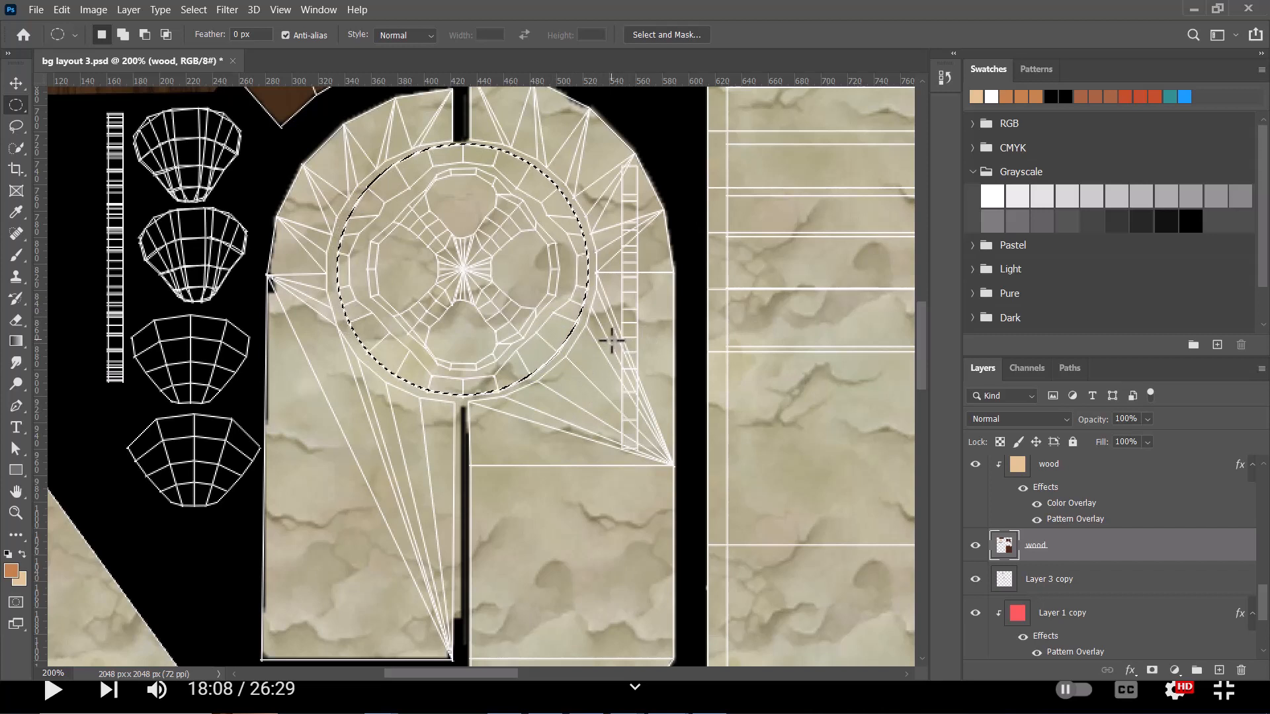
pyautogui.press('Right')
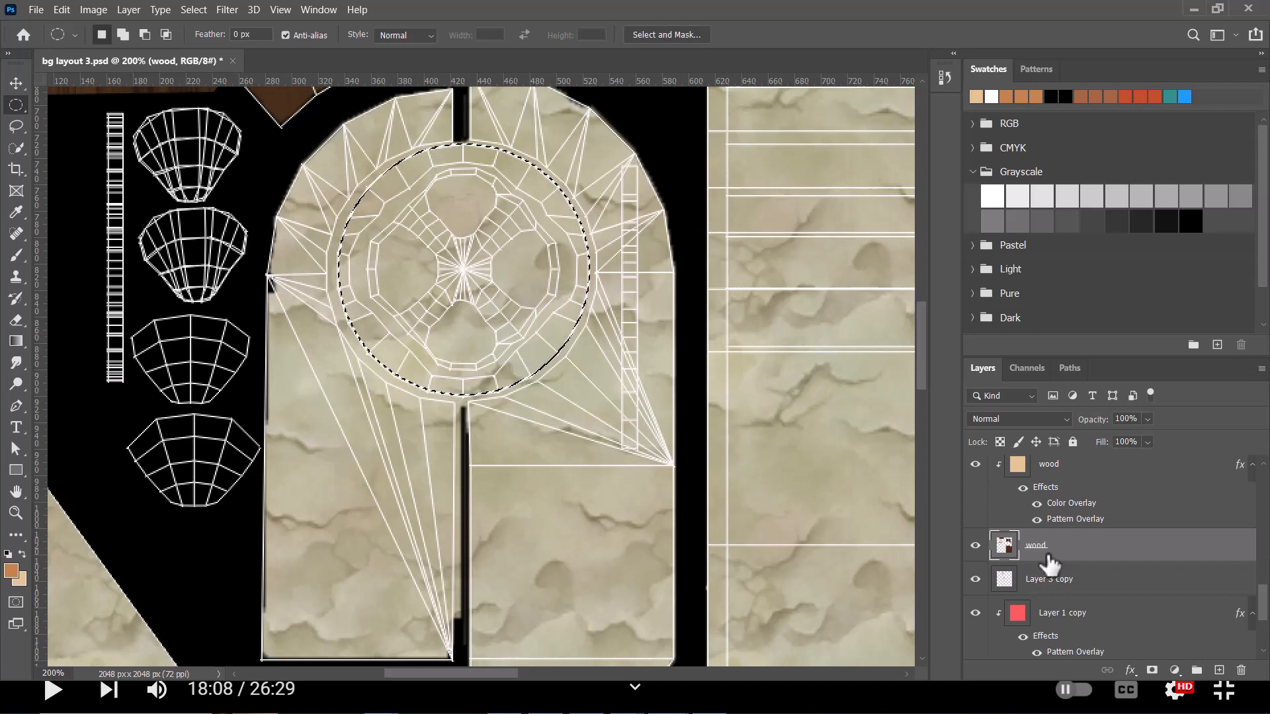
pyautogui.hotkey('alt', 'BackSpace')
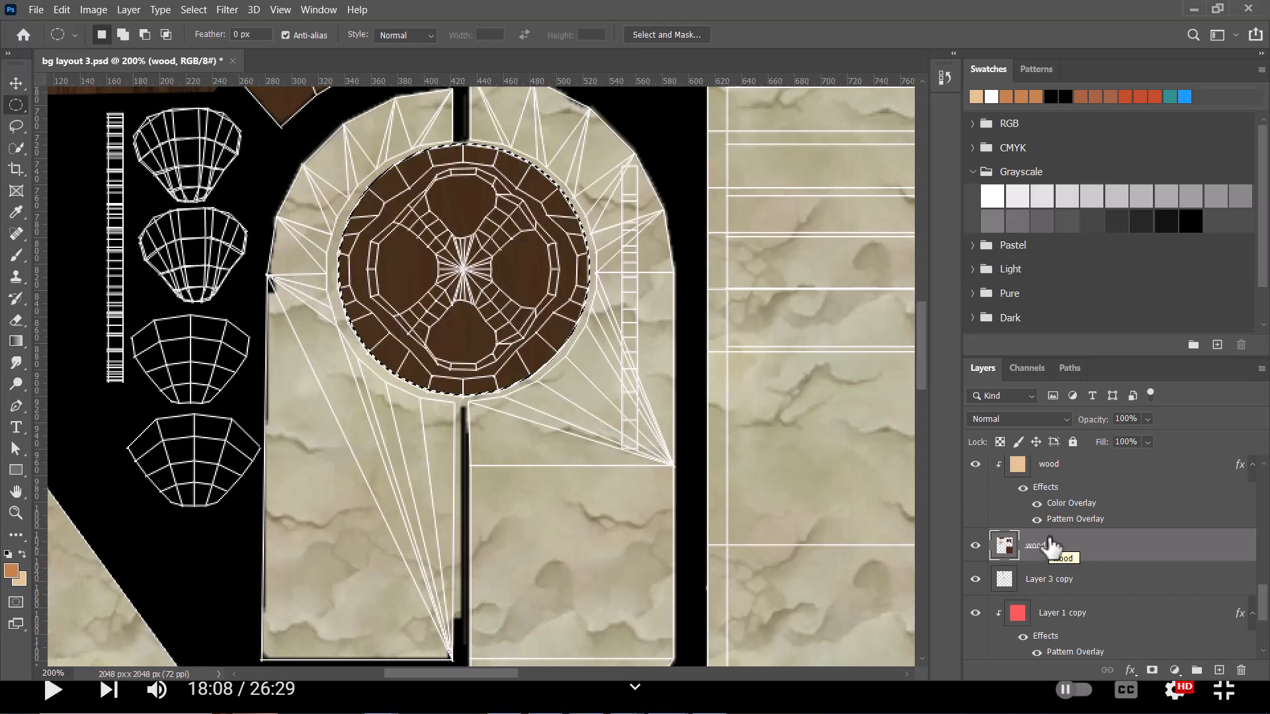
# Deselect the round window's circle and review the layer stack and the unfilled shells in the lower part of the UV layout
pyautogui.hotkey('ctrl', 'd')
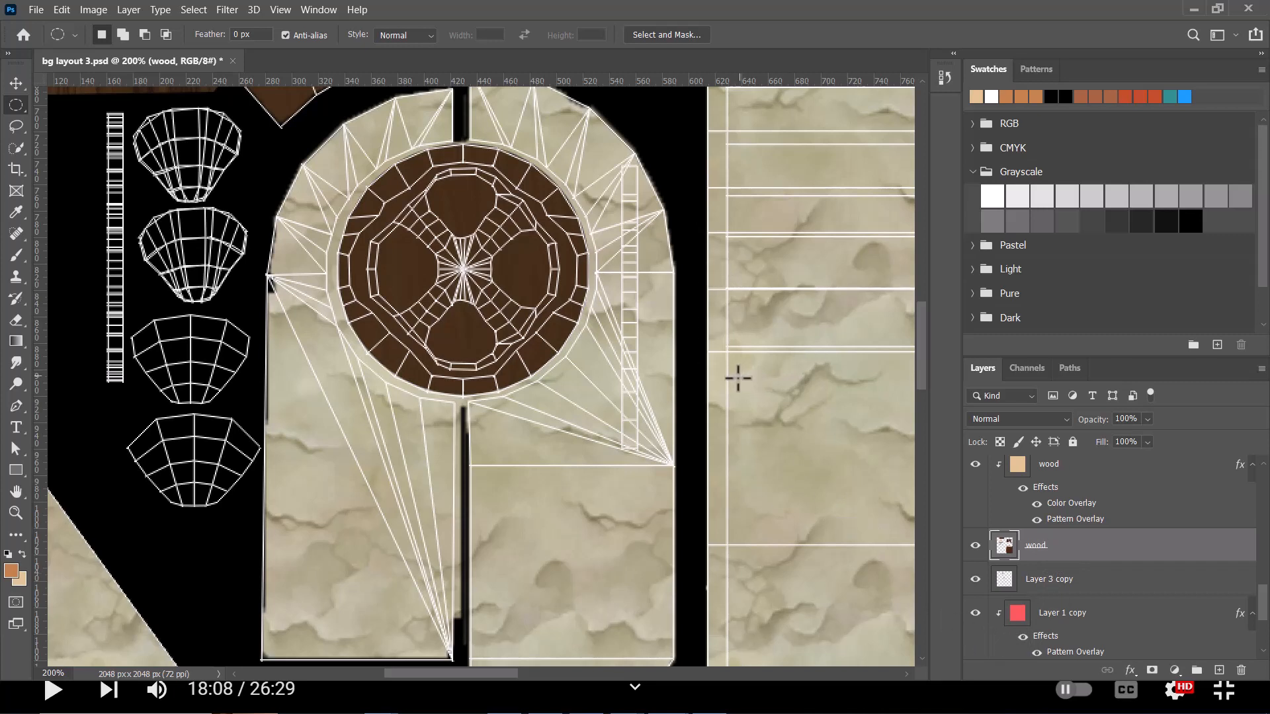
pyautogui.scroll(5, 1054, 523)
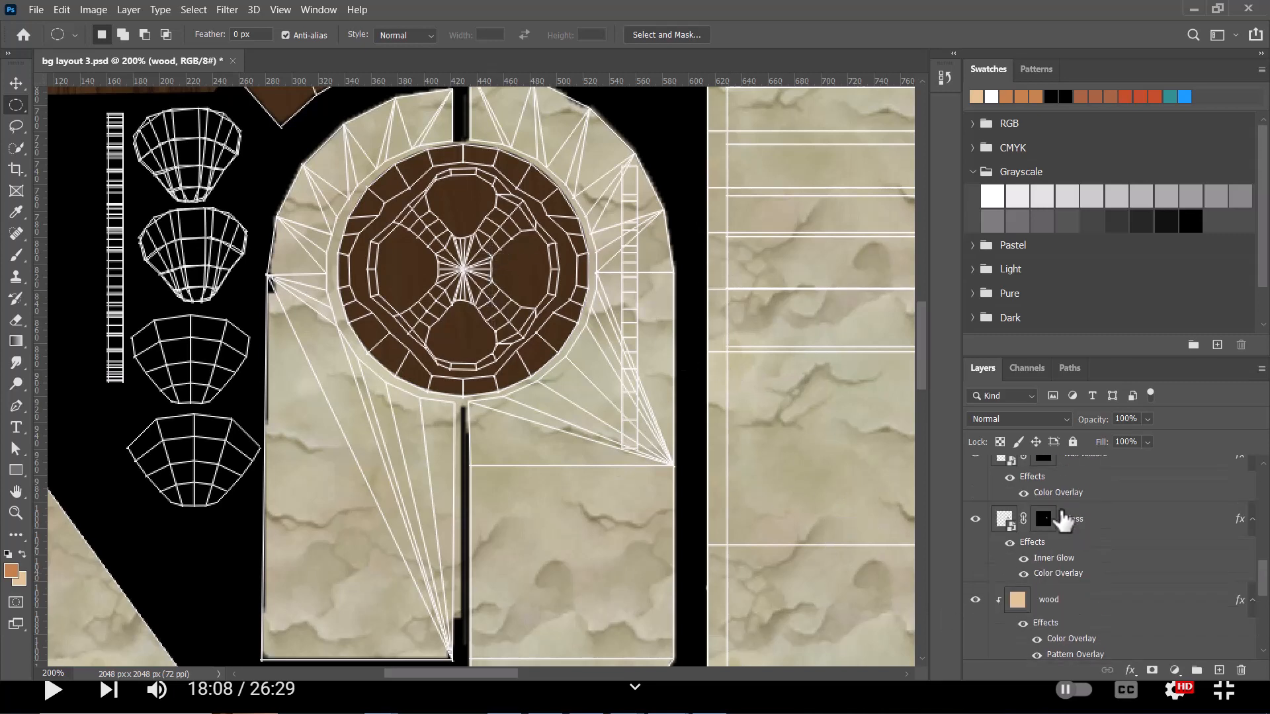
pyautogui.scroll(4, 1012, 537)
pyautogui.scroll(-10, 589, 416)
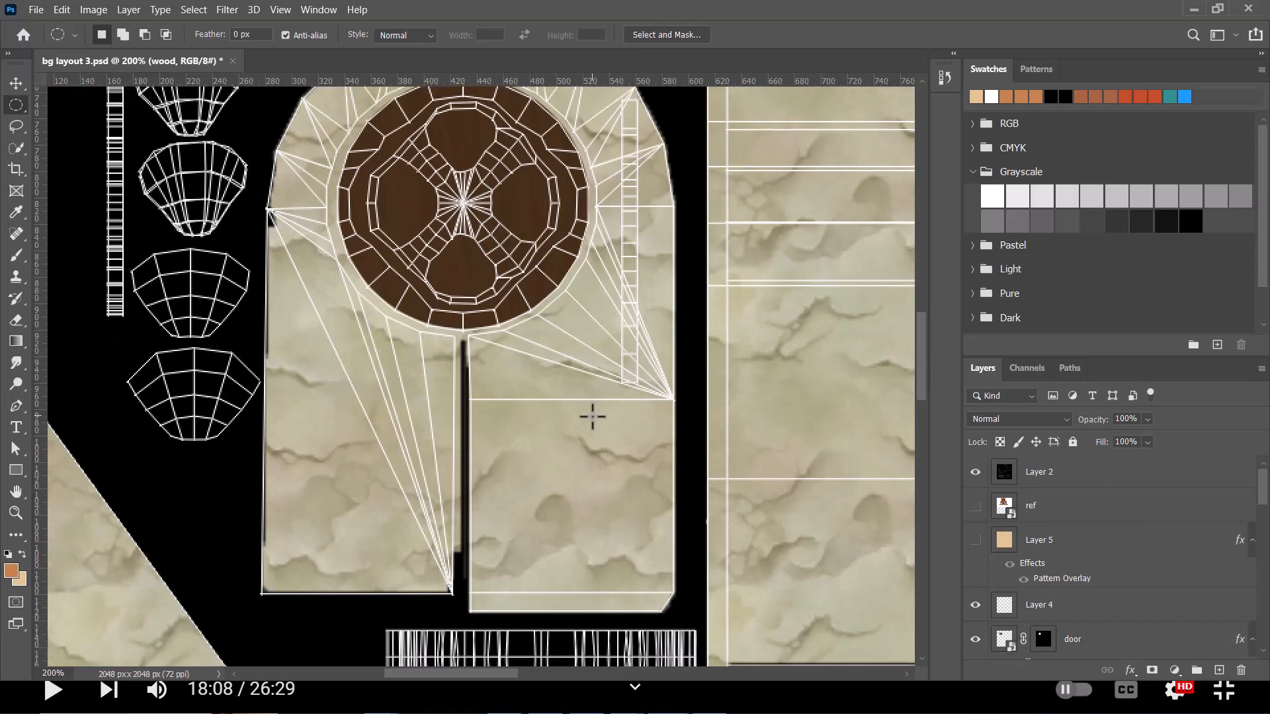
pyautogui.scroll(-3, 541, 456)
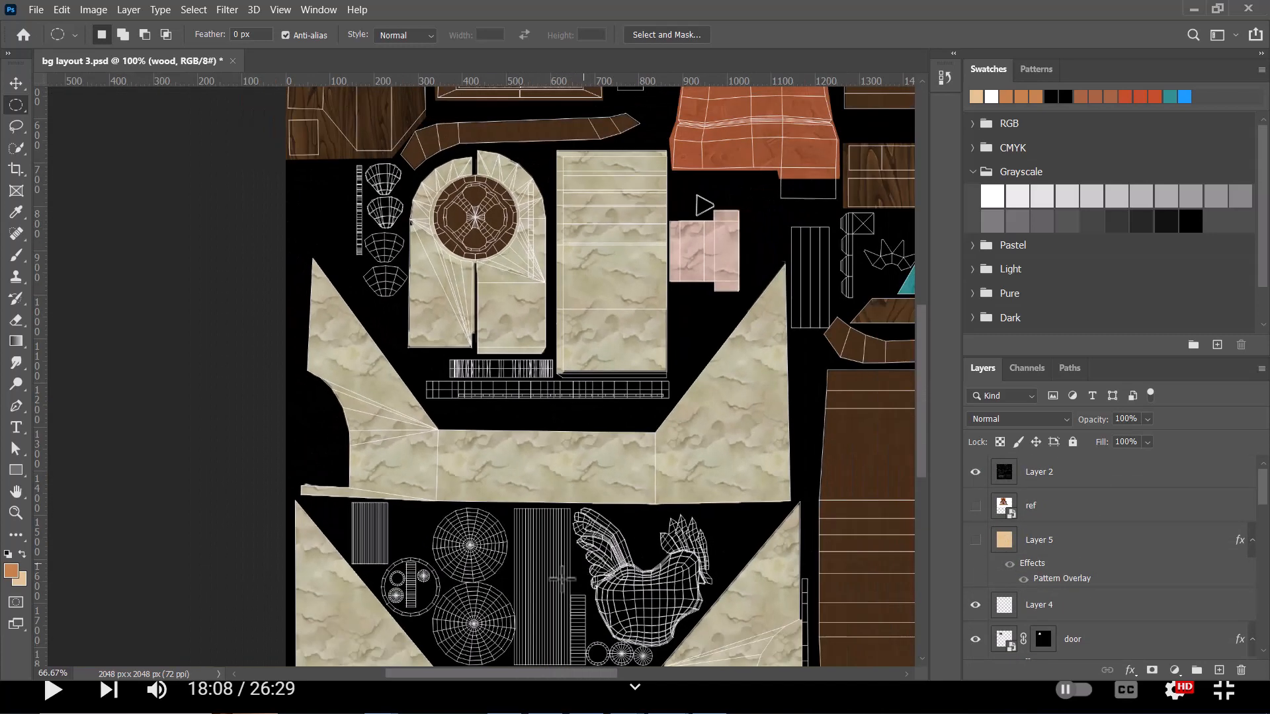
pyautogui.moveTo(535, 569); pyautogui.dragTo(558, 401)
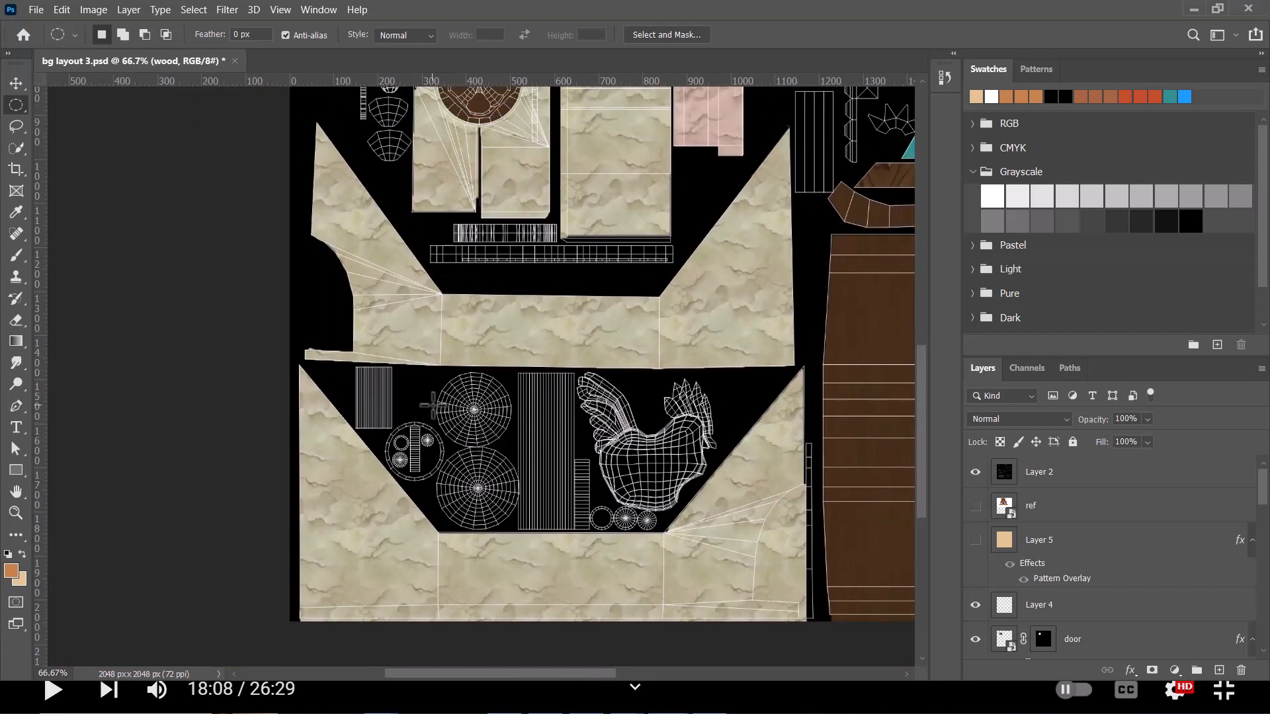
# Switch to the house scene in Maya and select a lower roof tile to check which texture its UVs use
pyautogui.hotkey('alt', 'Tab')
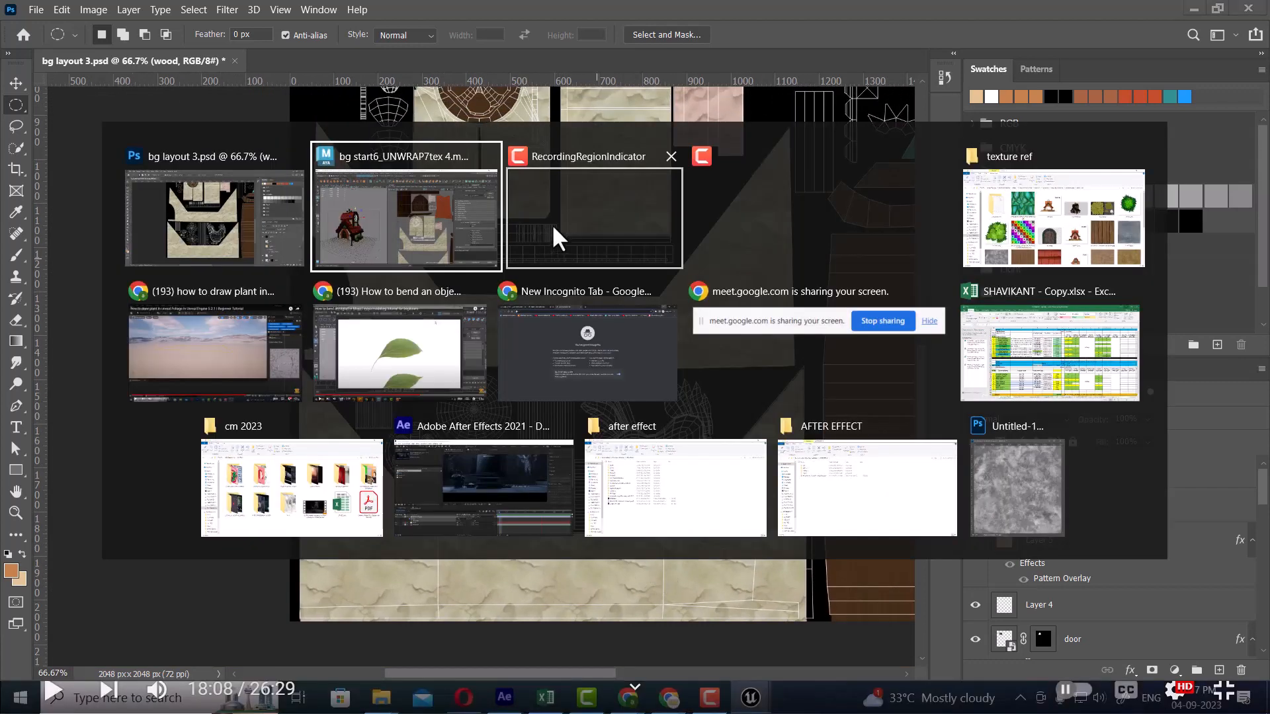
pyautogui.click(462, 239)
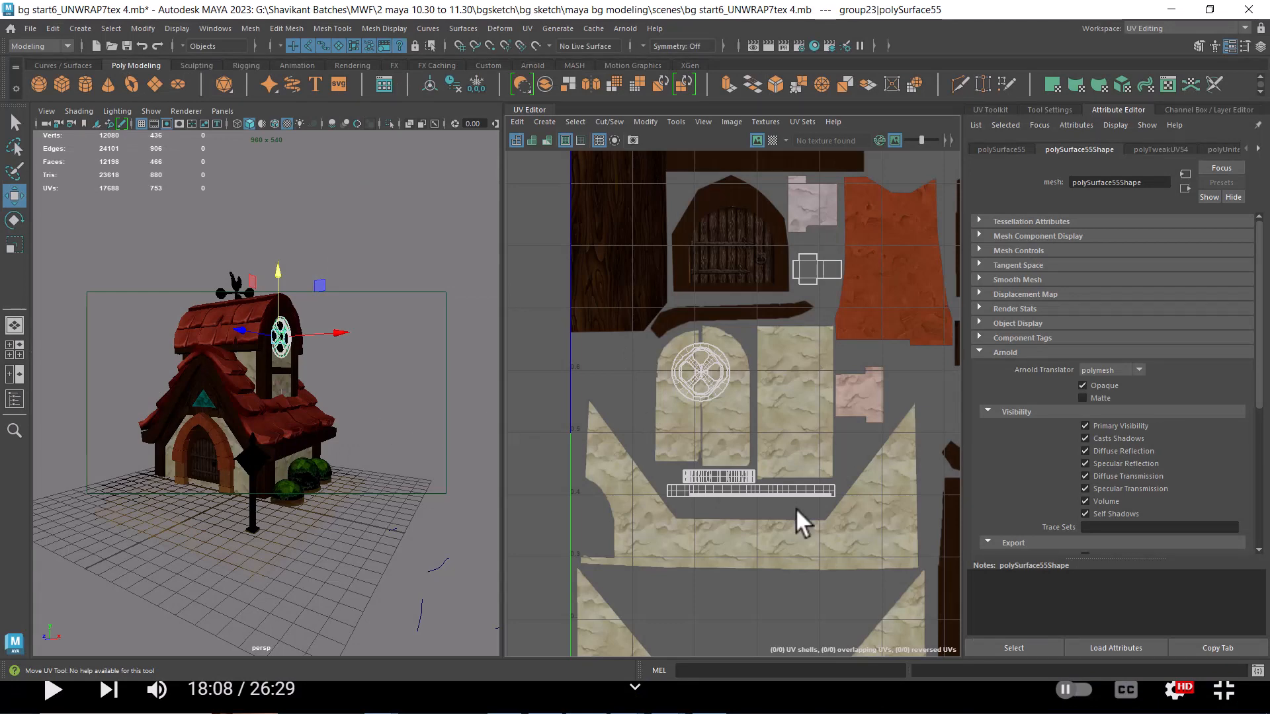
pyautogui.moveTo(808, 491); pyautogui.dragTo(787, 305)
pyautogui.moveTo(363, 443); pyautogui.dragTo(316, 453)
pyautogui.scroll(5, 317, 453)
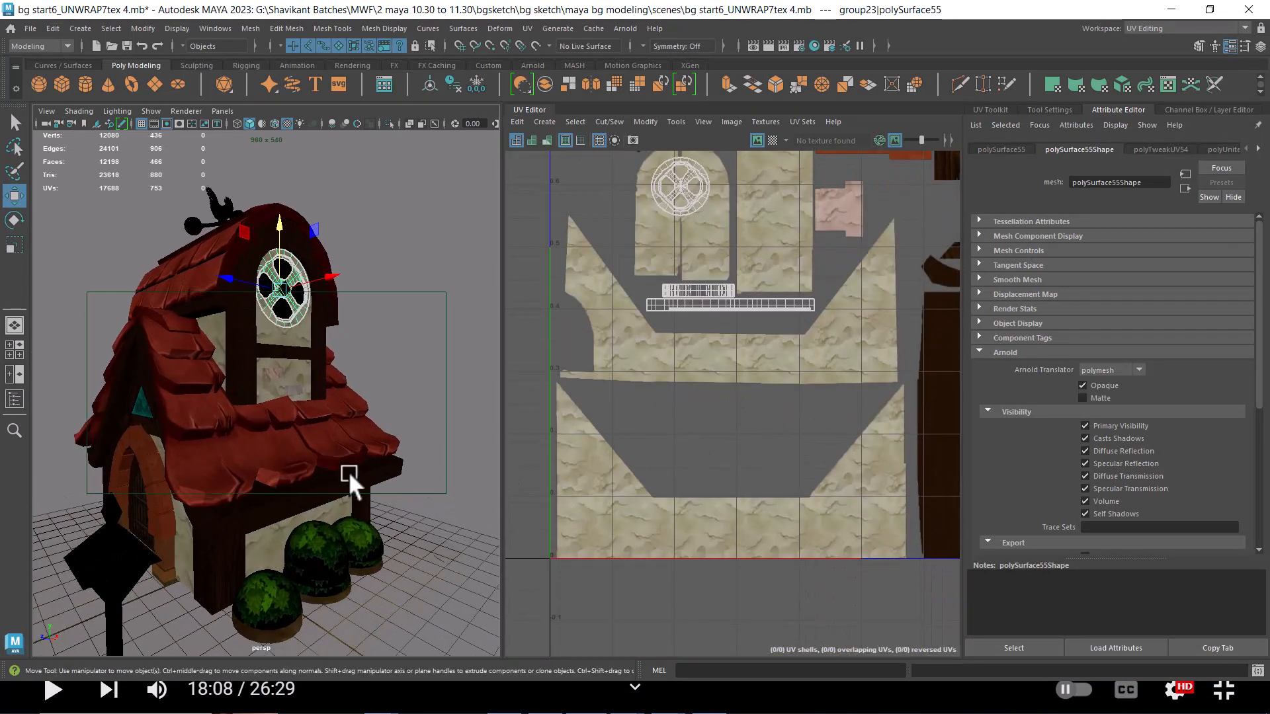
pyautogui.click(284, 449)
pyautogui.scroll(-5, 307, 395)
pyautogui.moveTo(306, 396); pyautogui.dragTo(343, 447)
pyautogui.scroll(5, 343, 447)
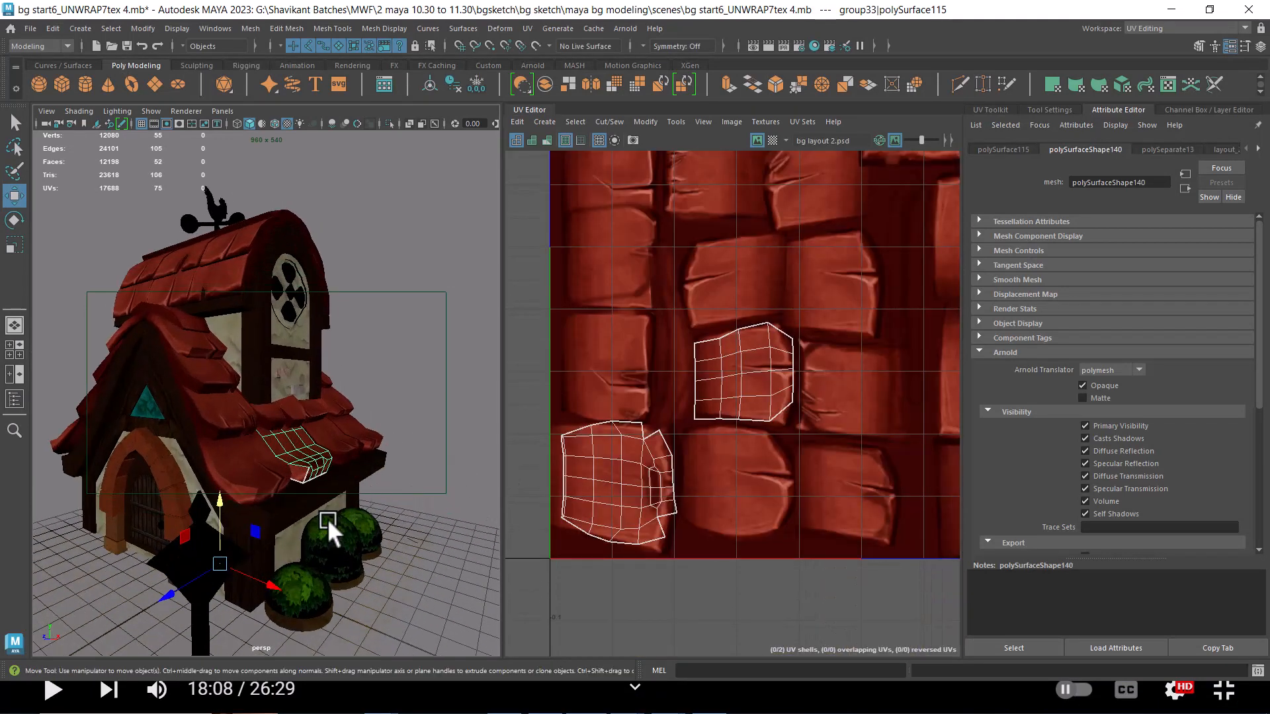
# Select a front gable beam and climb its hierarchy until the walls, beams, door and lamp post are included
pyautogui.moveTo(327, 519); pyautogui.dragTo(300, 513)
pyautogui.click(232, 458)
pyautogui.press('Up')
pyautogui.press('Up')
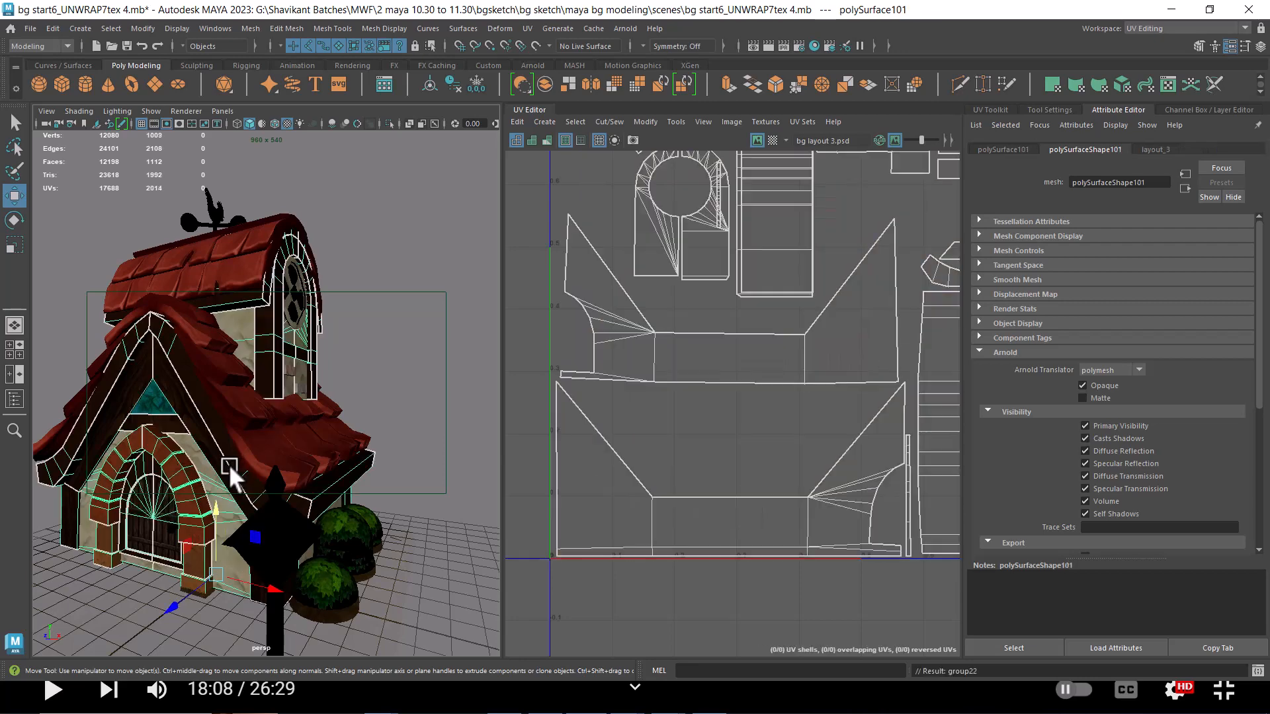
pyautogui.scroll(-3, 791, 438)
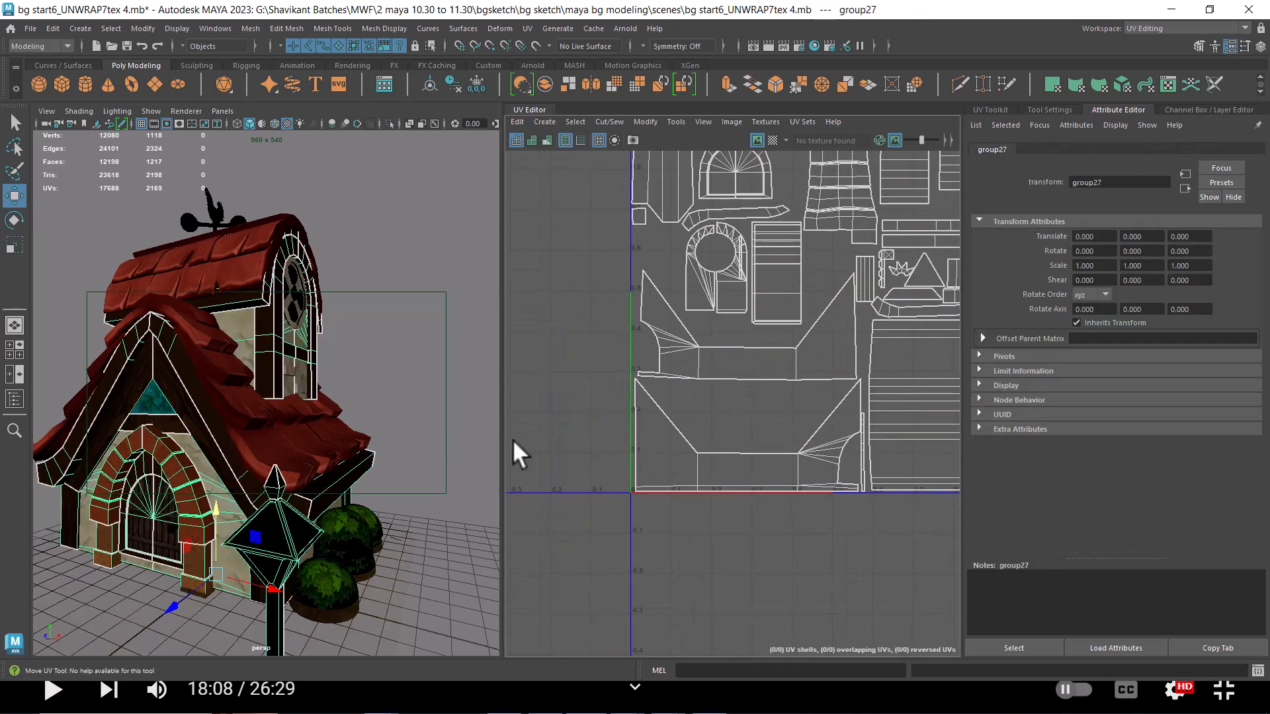
pyautogui.scroll(1, 303, 446)
pyautogui.press('Up')
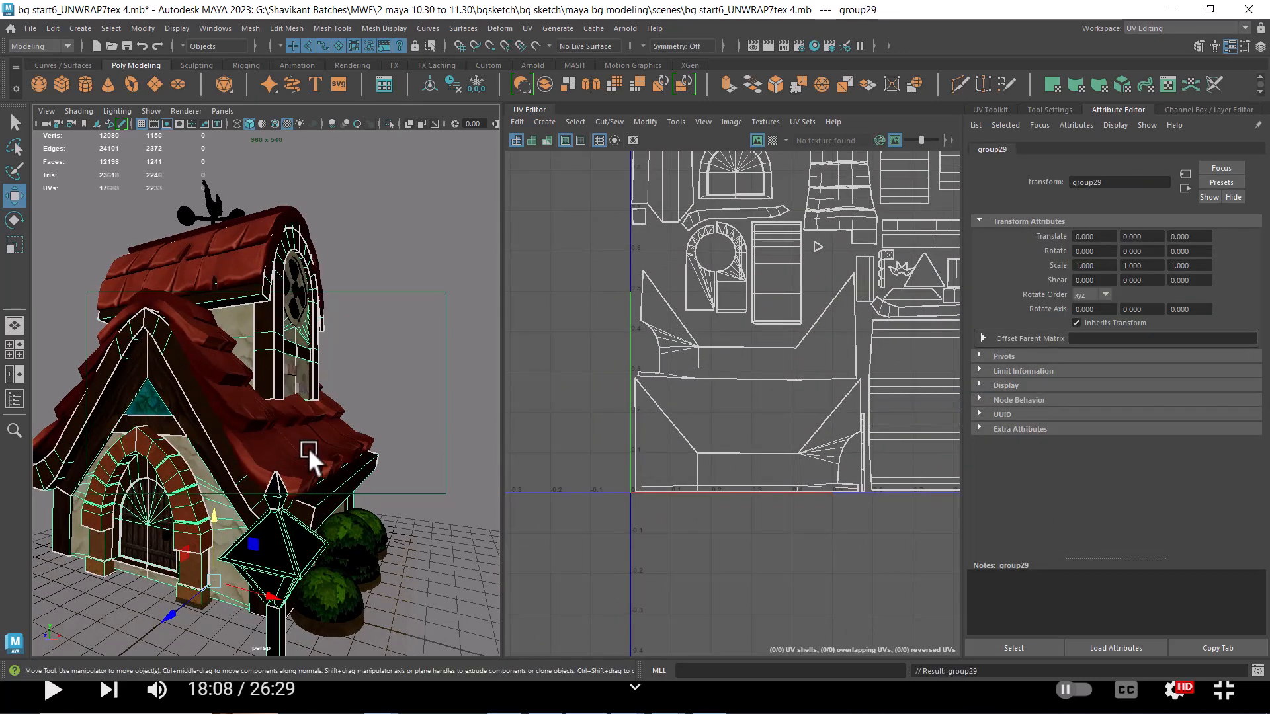
# Add the round window to the selection and compare its UV shells with the arched wall shells
pyautogui.moveTo(321, 332); pyautogui.dragTo(292, 312)
pyautogui.click(294, 301)
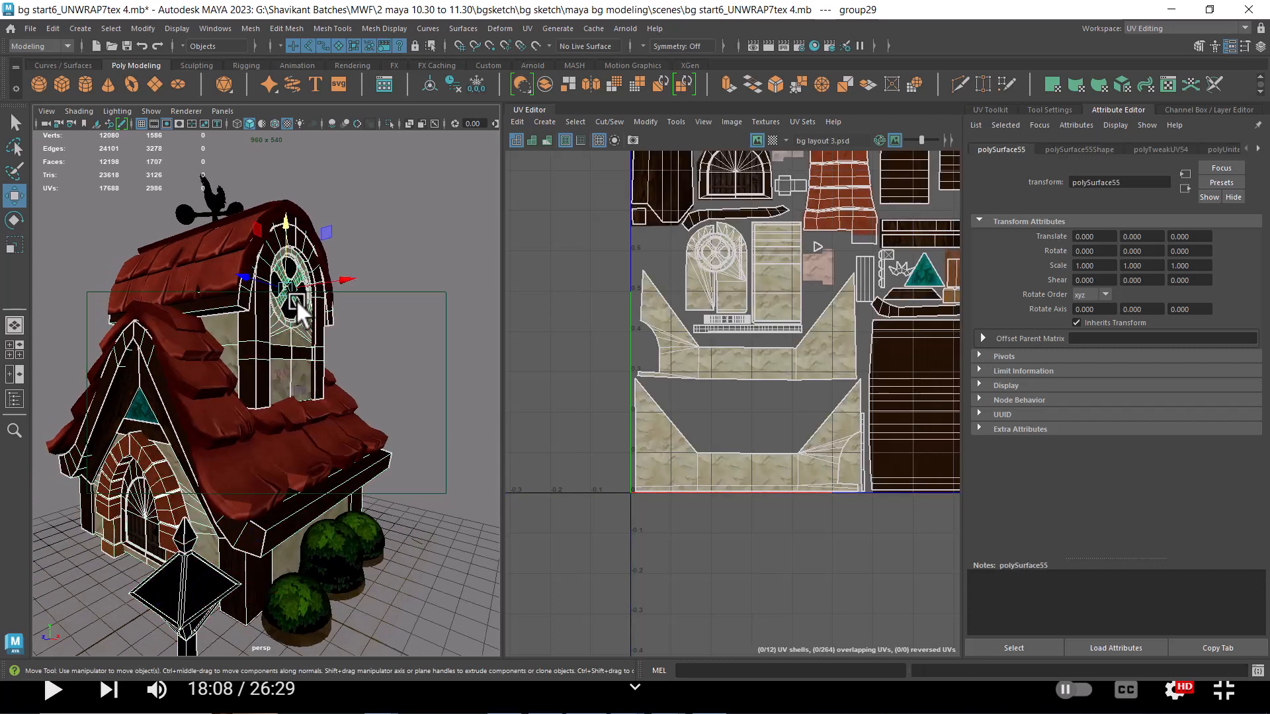
pyautogui.scroll(4, 816, 463)
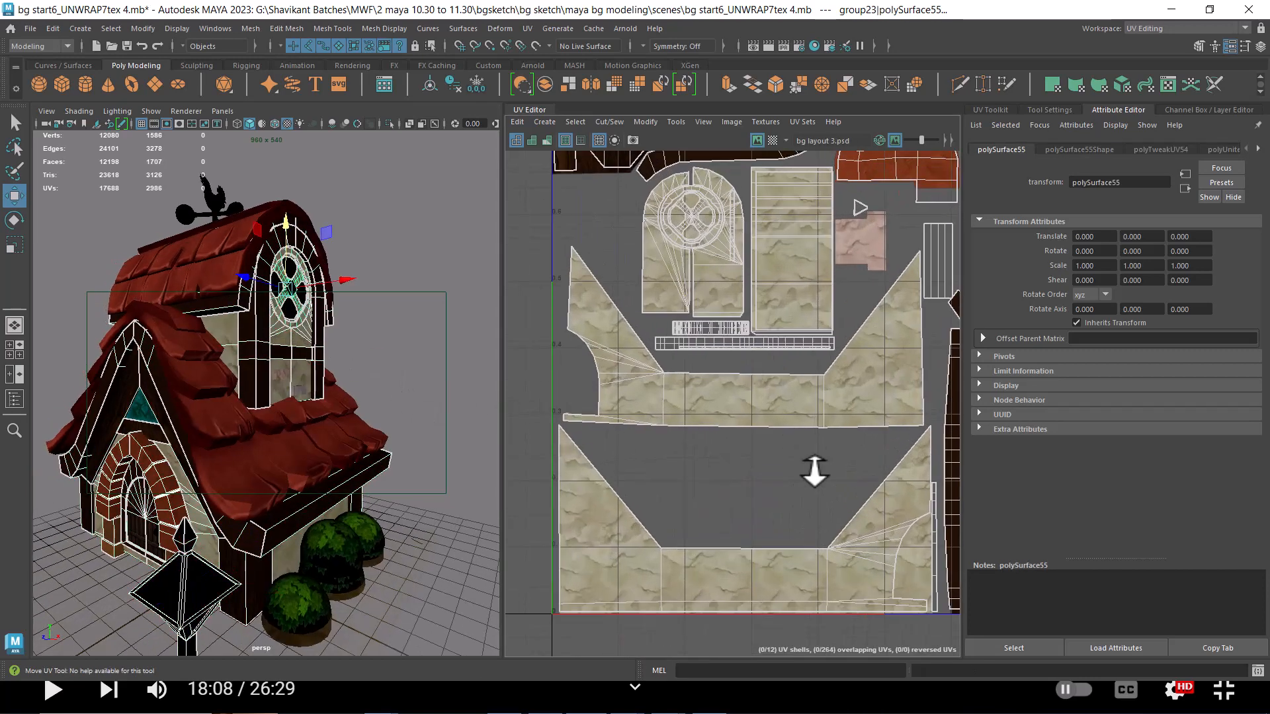
pyautogui.scroll(5, 344, 397)
pyautogui.moveTo(320, 431); pyautogui.dragTo(320, 400)
pyautogui.moveTo(724, 397); pyautogui.dragTo(717, 462)
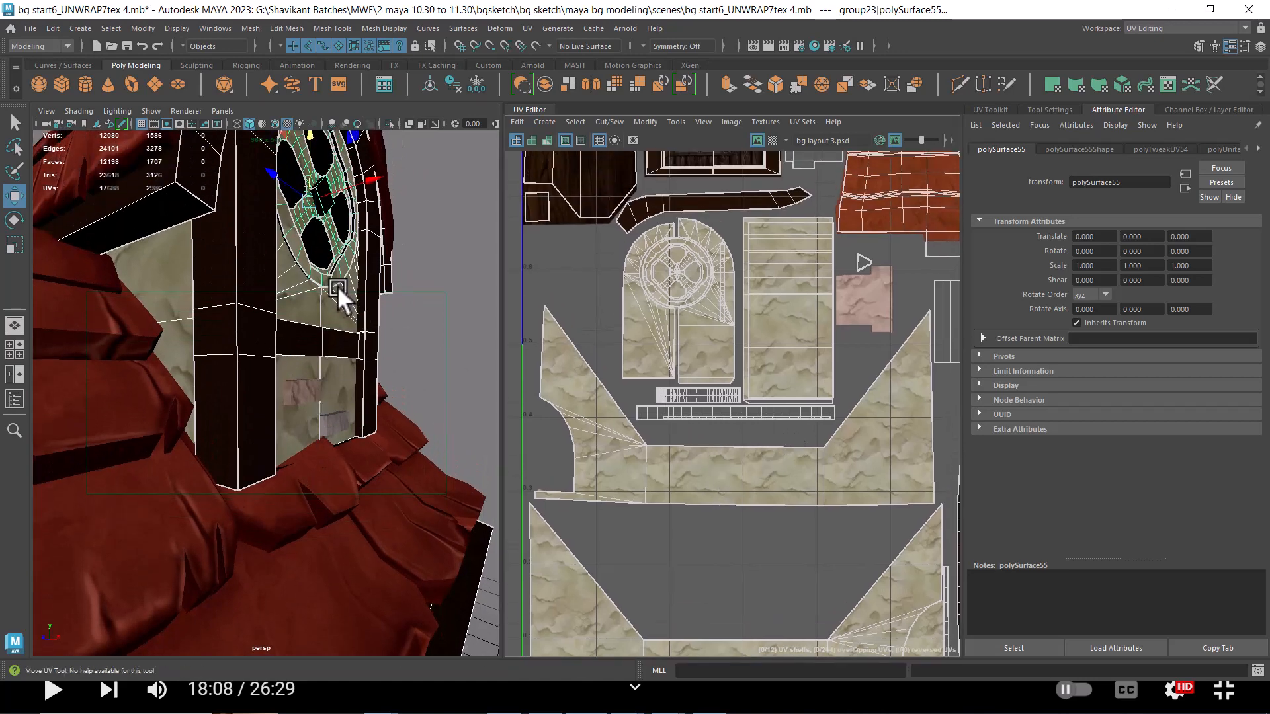
# Pick a face of the long UV strip below the arched wall to locate it on the model, and return to object selection
pyautogui.scroll(3, 336, 284)
pyautogui.rightClick(697, 378)
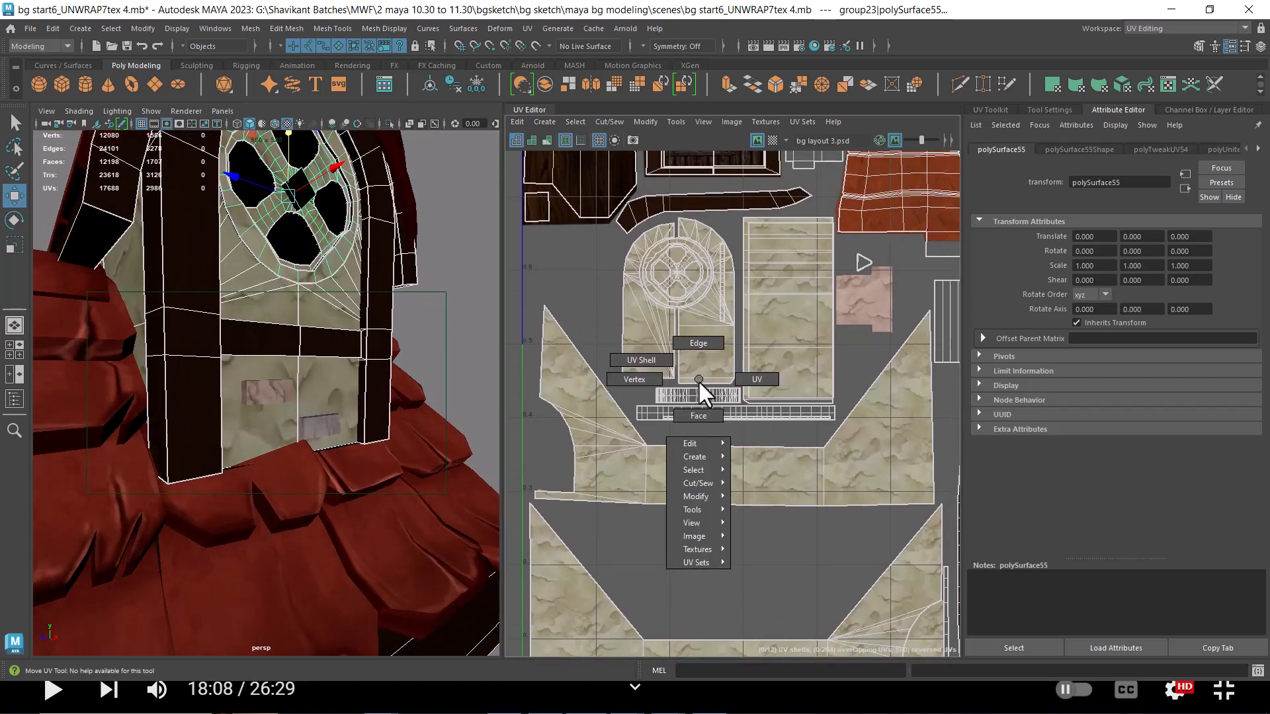
pyautogui.click(699, 416)
pyautogui.click(706, 416)
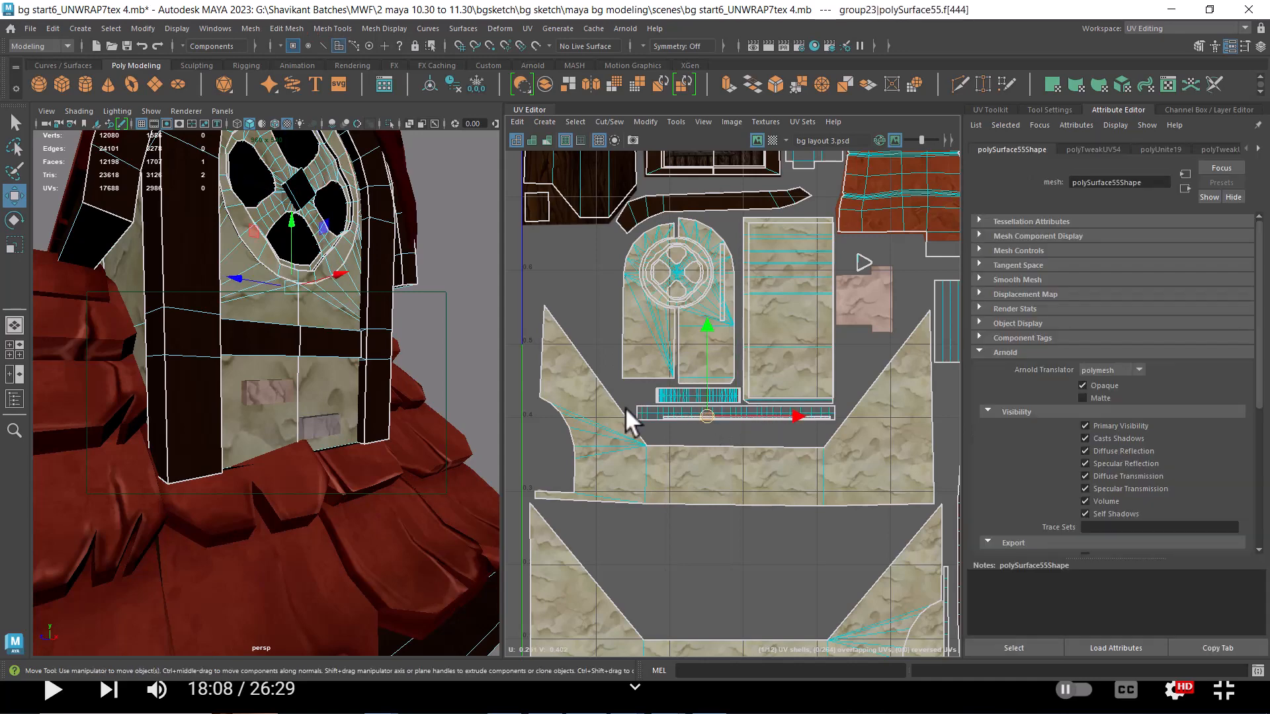
pyautogui.scroll(-6, 177, 216)
pyautogui.rightClick(238, 310)
pyautogui.click(303, 284)
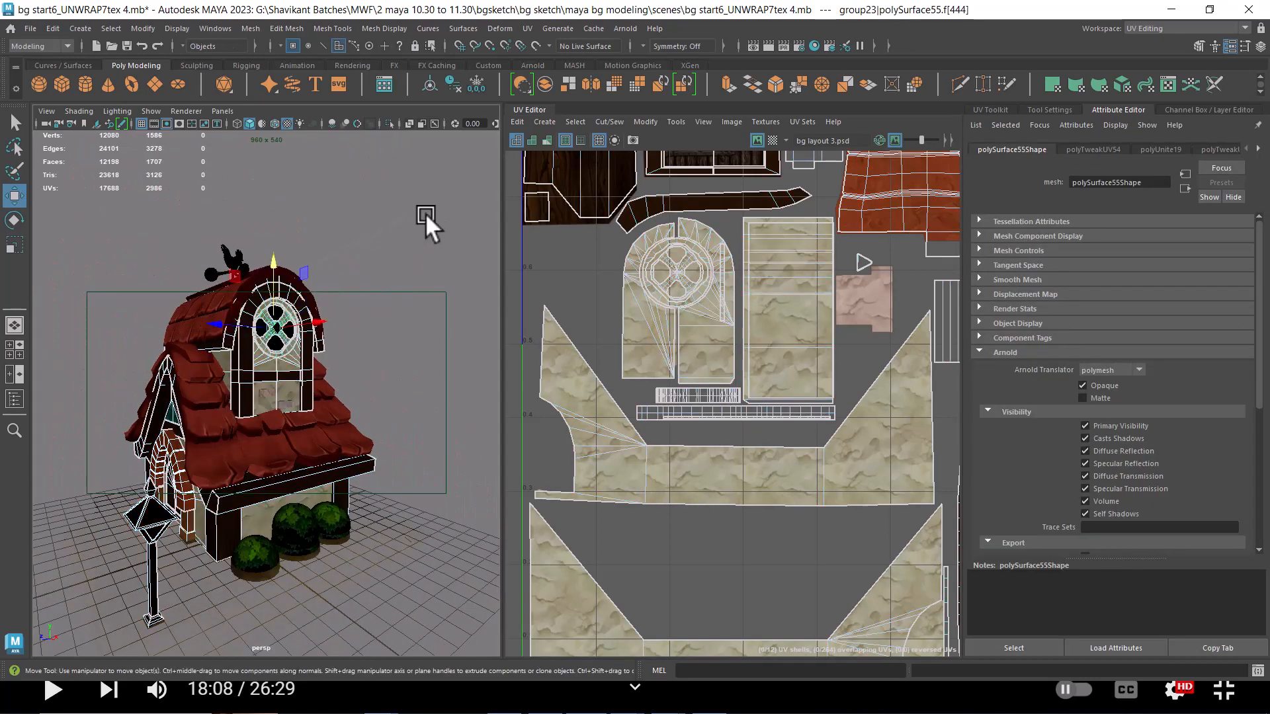
# Hide the lower roof tiles and the upper roof tiles so only the structure beneath them shows
pyautogui.click(426, 212)
pyautogui.click(338, 438)
pyautogui.press('Up')
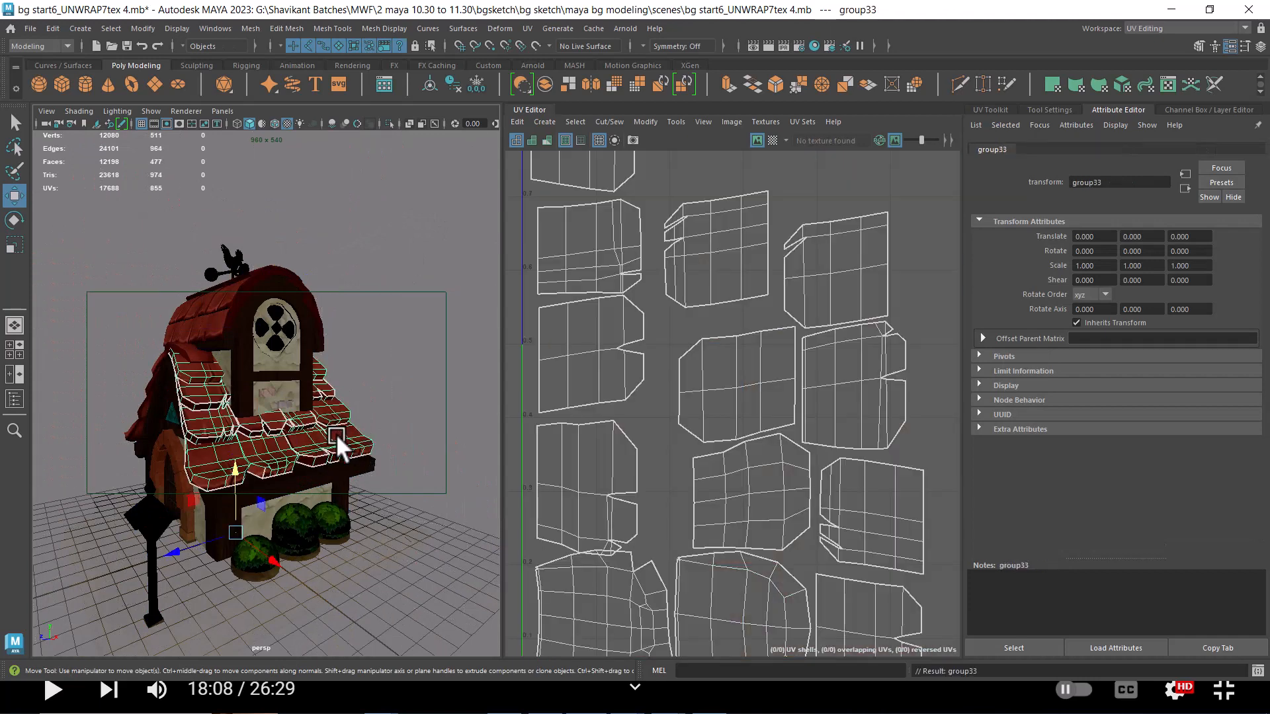
pyautogui.press('Up')
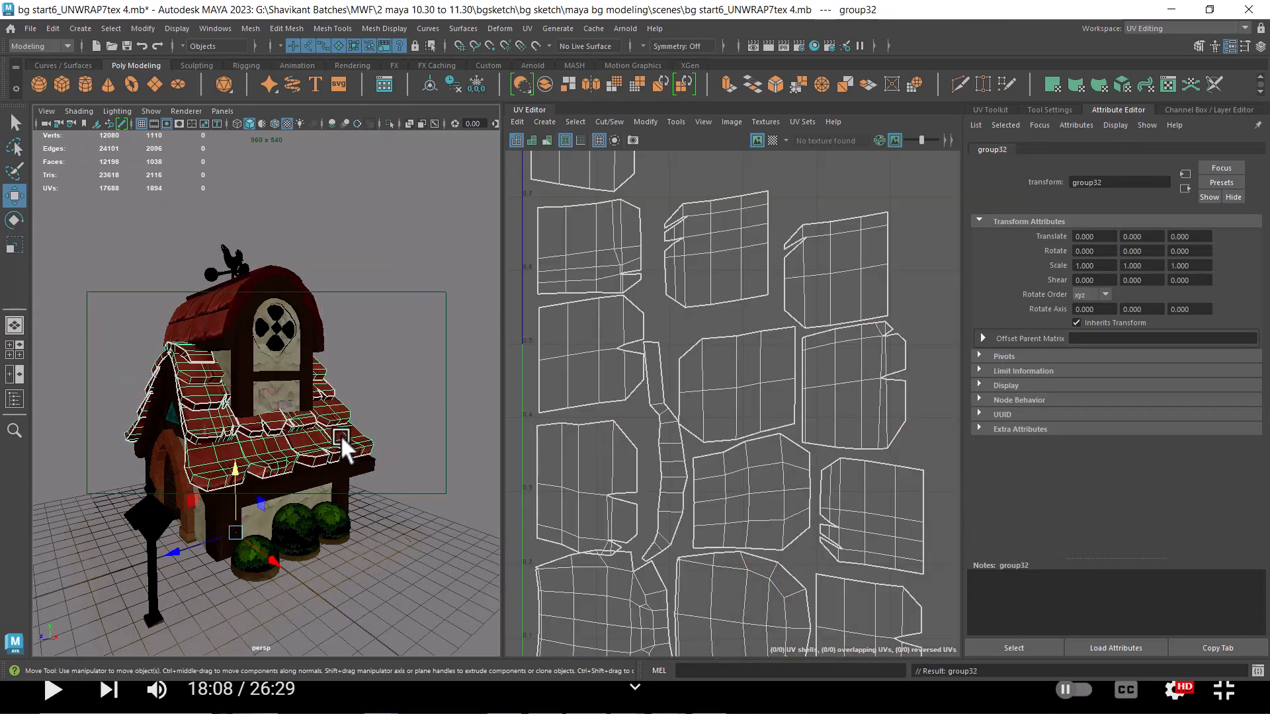
pyautogui.click(208, 319)
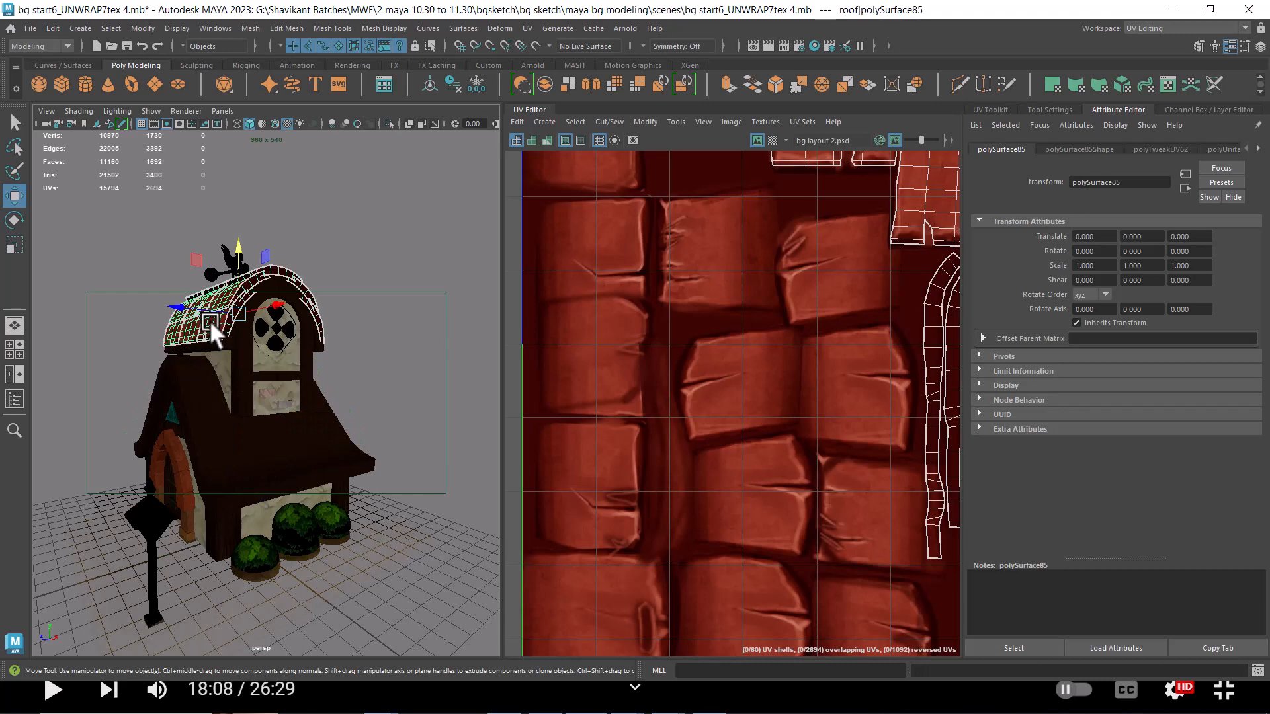
pyautogui.press('h')
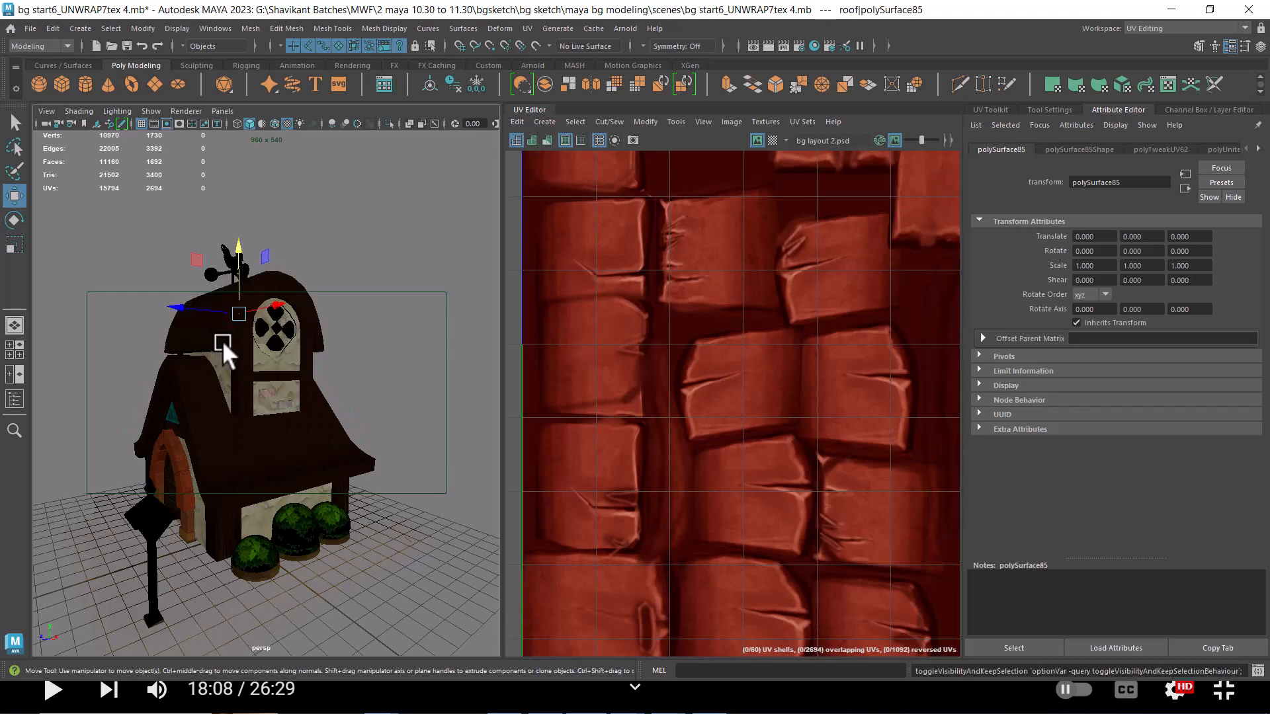
pyautogui.scroll(-5, 287, 500)
# Select the whole house body group with its lamp post and hide all unselected objects
pyautogui.moveTo(153, 265); pyautogui.dragTo(278, 442)
pyautogui.click(324, 463)
pyautogui.click(178, 478)
pyautogui.press('Up')
pyautogui.press('Up')
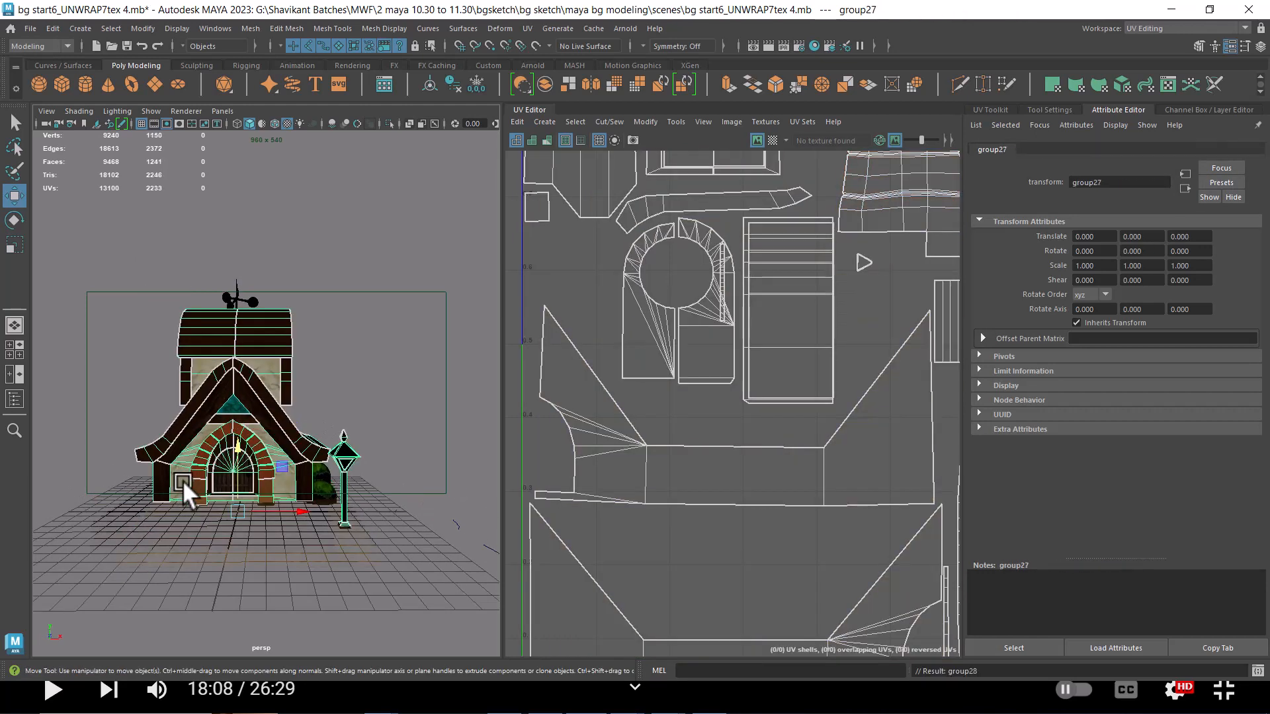
pyautogui.hotkey('alt', 'h')
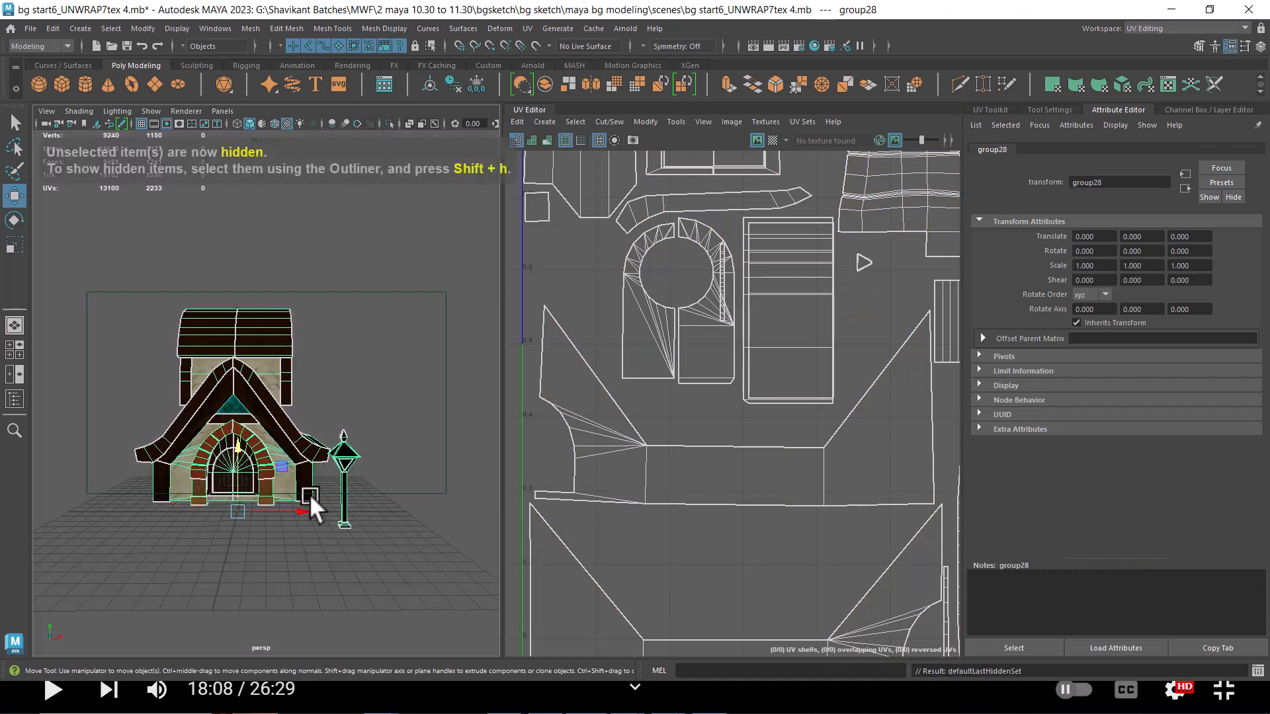
# Select all the remaining visible house parts and examine their complete UV layout over the bg layout 3.psd texture
pyautogui.moveTo(310, 494); pyautogui.dragTo(287, 474)
pyautogui.scroll(-4, 287, 473)
pyautogui.scroll(-5, 681, 374)
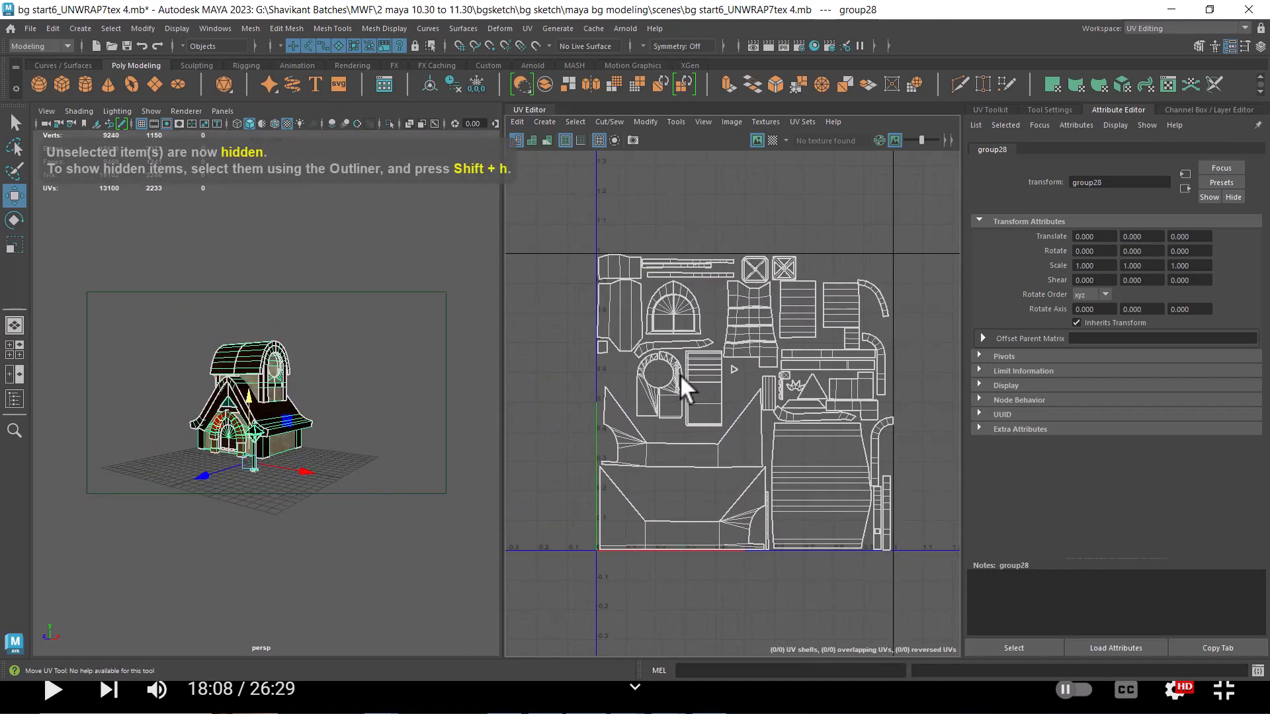
pyautogui.click(339, 327)
pyautogui.click(221, 504)
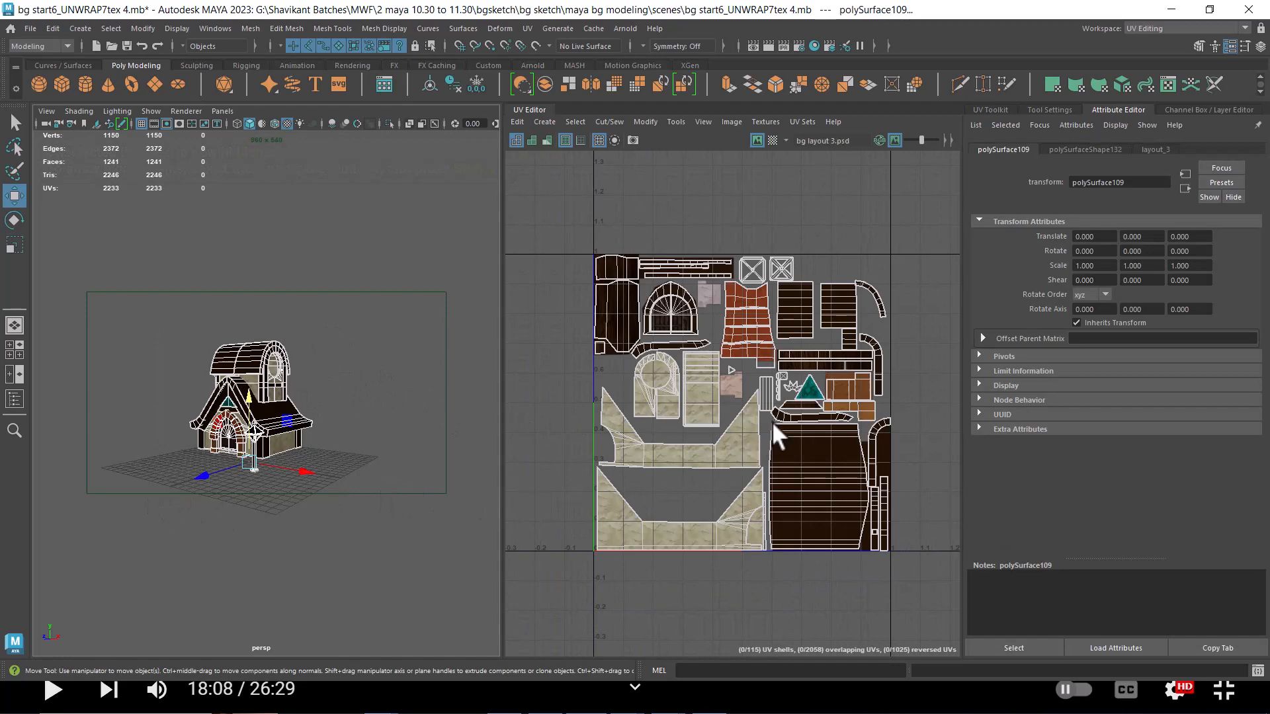
pyautogui.scroll(3, 251, 477)
pyautogui.scroll(1, 251, 477)
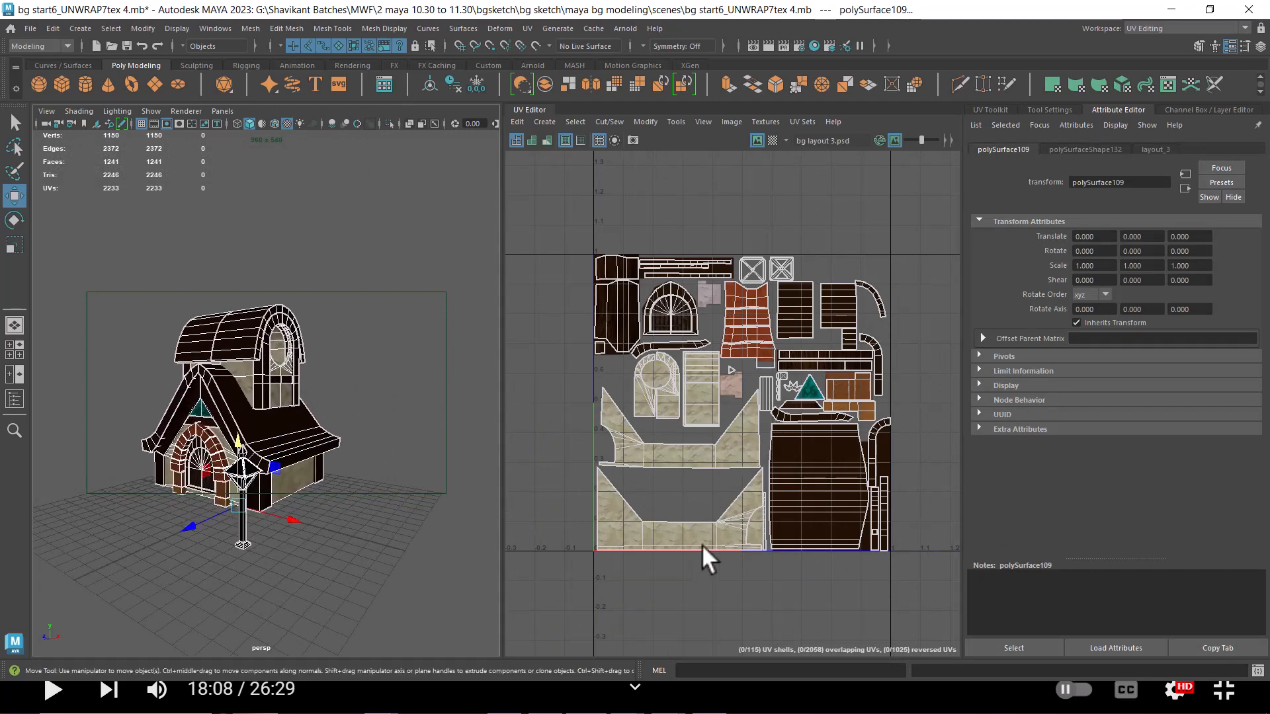
# Switch to bg layout 3.psd in Photoshop to compare its shells with the house UVs, and return to Maya
pyautogui.hotkey('alt', 'Tab')
pyautogui.click(426, 241)
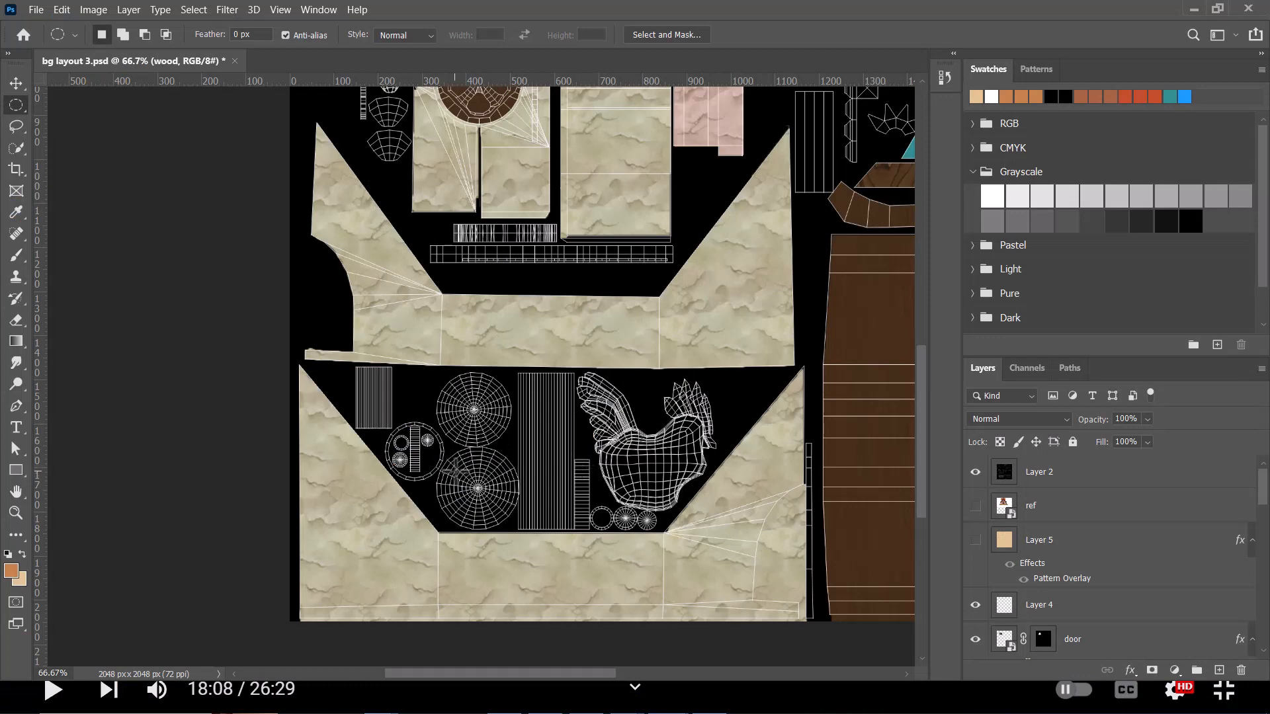
pyautogui.hotkey('alt', 'Tab')
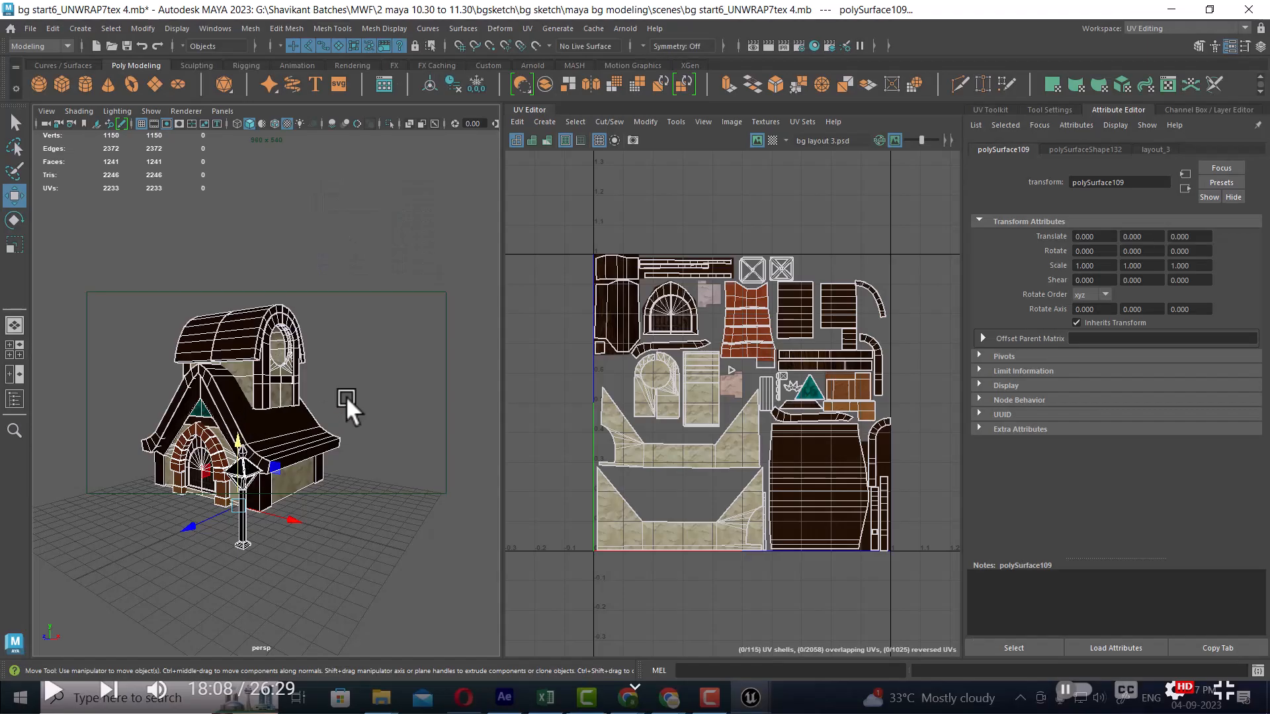
# Show the hidden roof tiles, weathervane, round window and bushes again
pyautogui.click(177, 28)
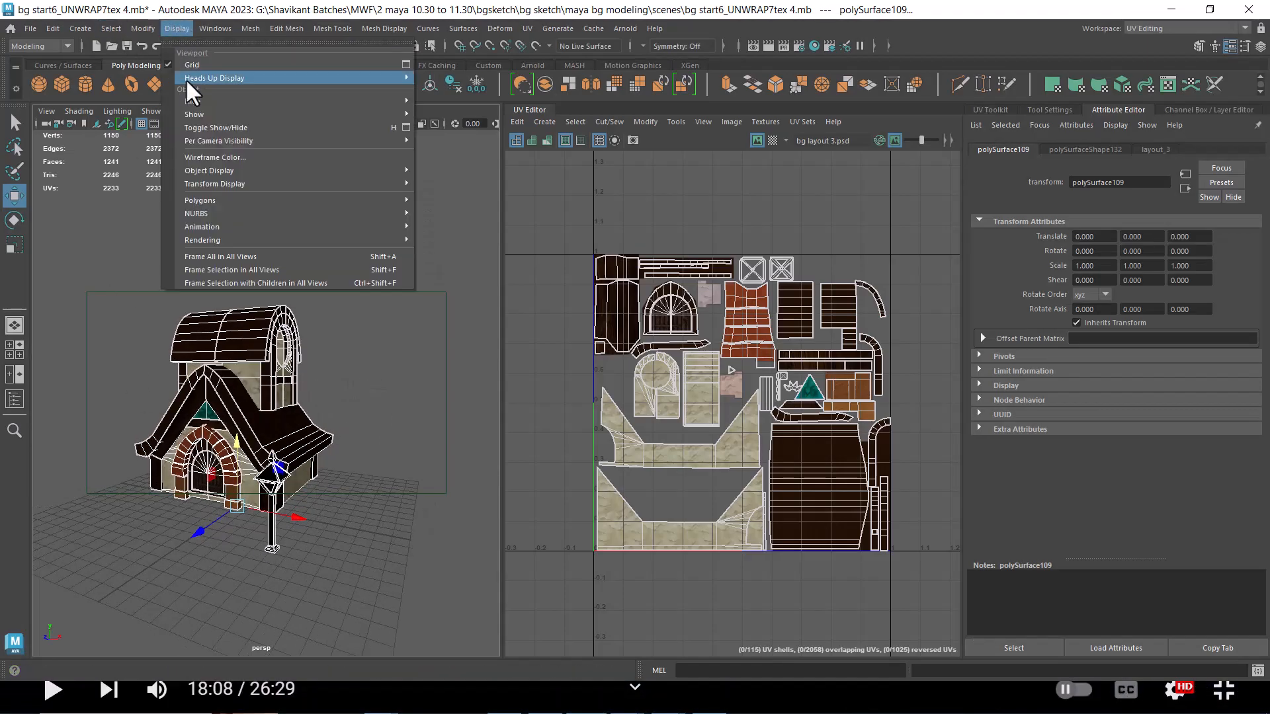
pyautogui.moveTo(273, 111)
pyautogui.click(450, 167)
pyautogui.scroll(4, 291, 371)
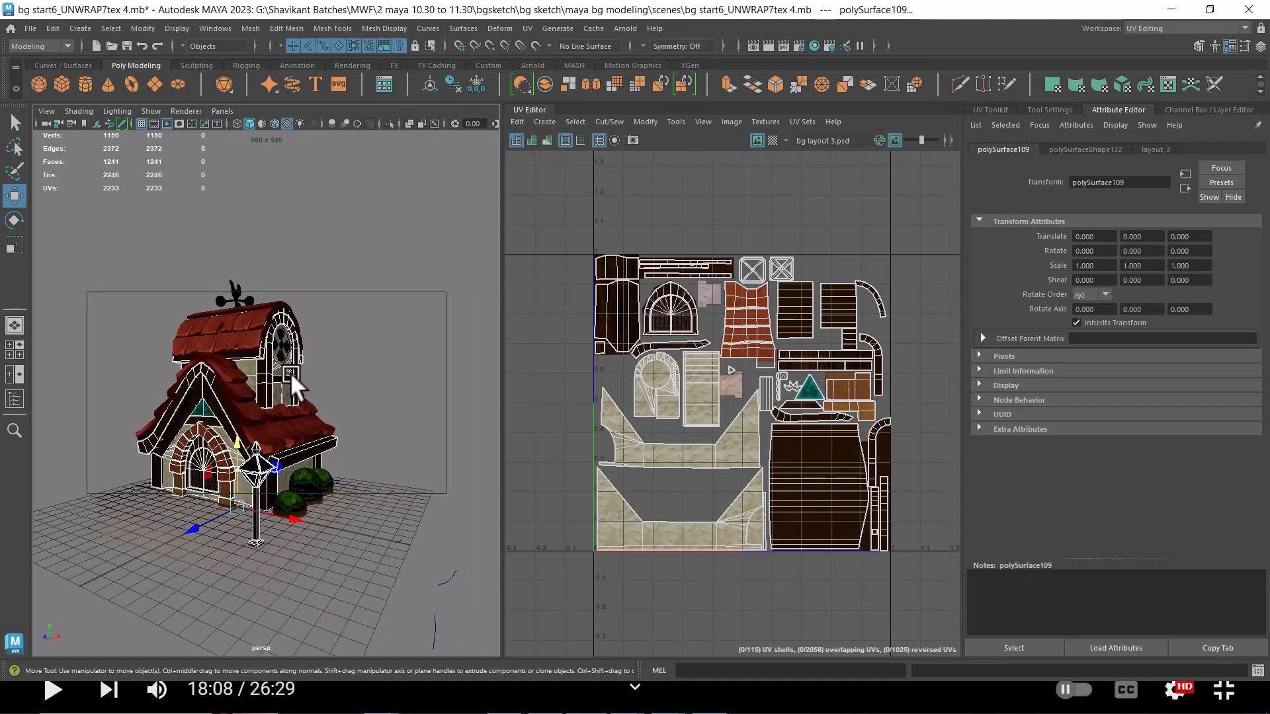
# Select the rooster weathervane, expand to its parent group to check the UVs, and single out the weathervane's sphere
pyautogui.moveTo(334, 393); pyautogui.dragTo(273, 327)
pyautogui.click(273, 308)
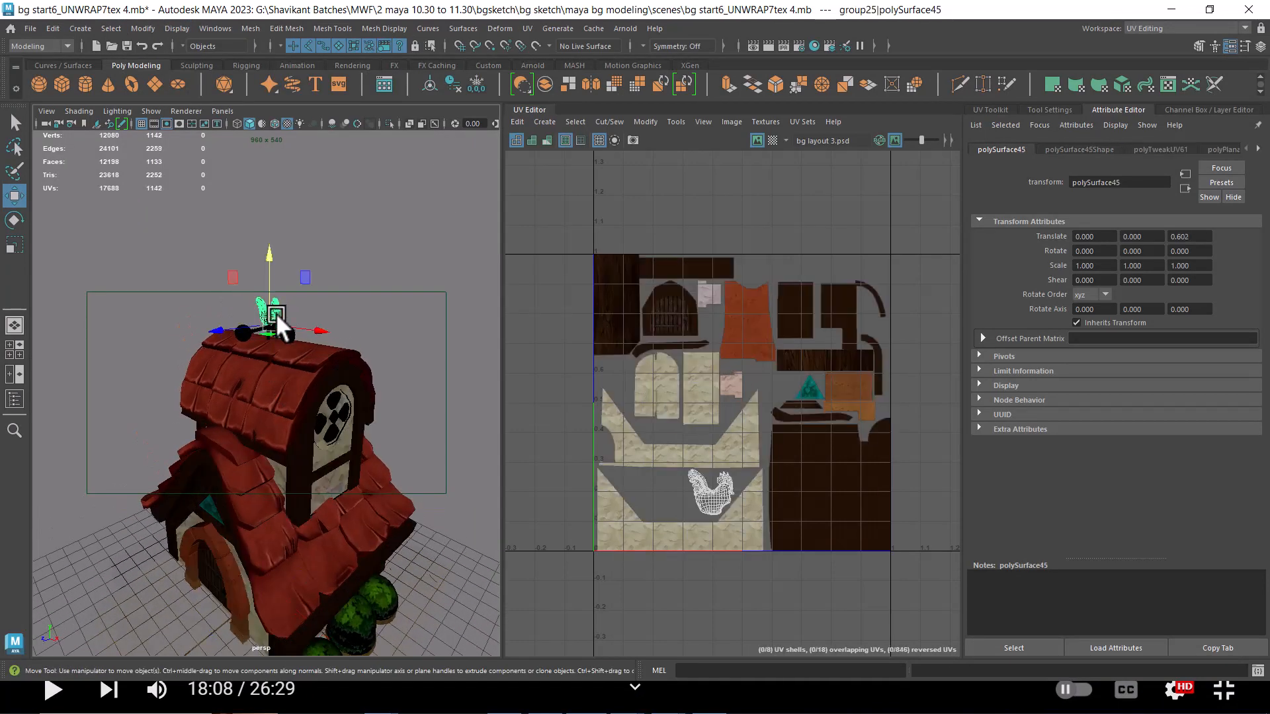
pyautogui.press('Up')
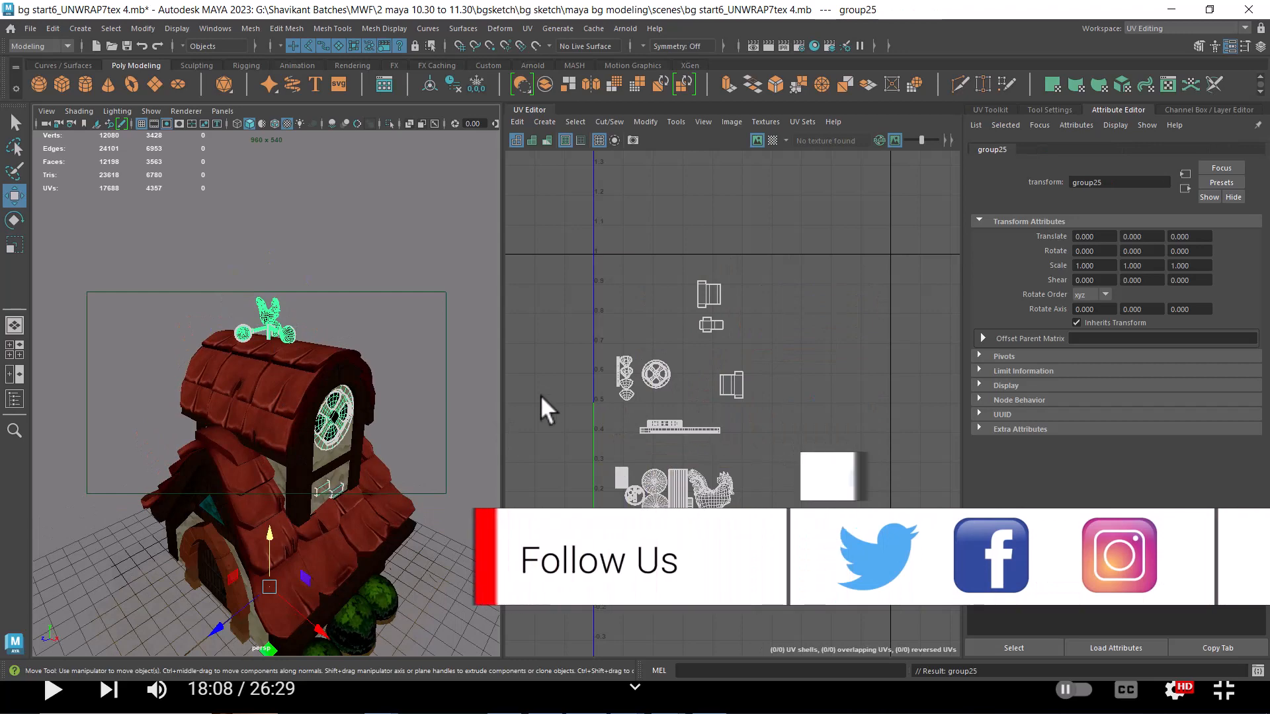
pyautogui.scroll(3, 298, 331)
pyautogui.moveTo(311, 371); pyautogui.dragTo(377, 376)
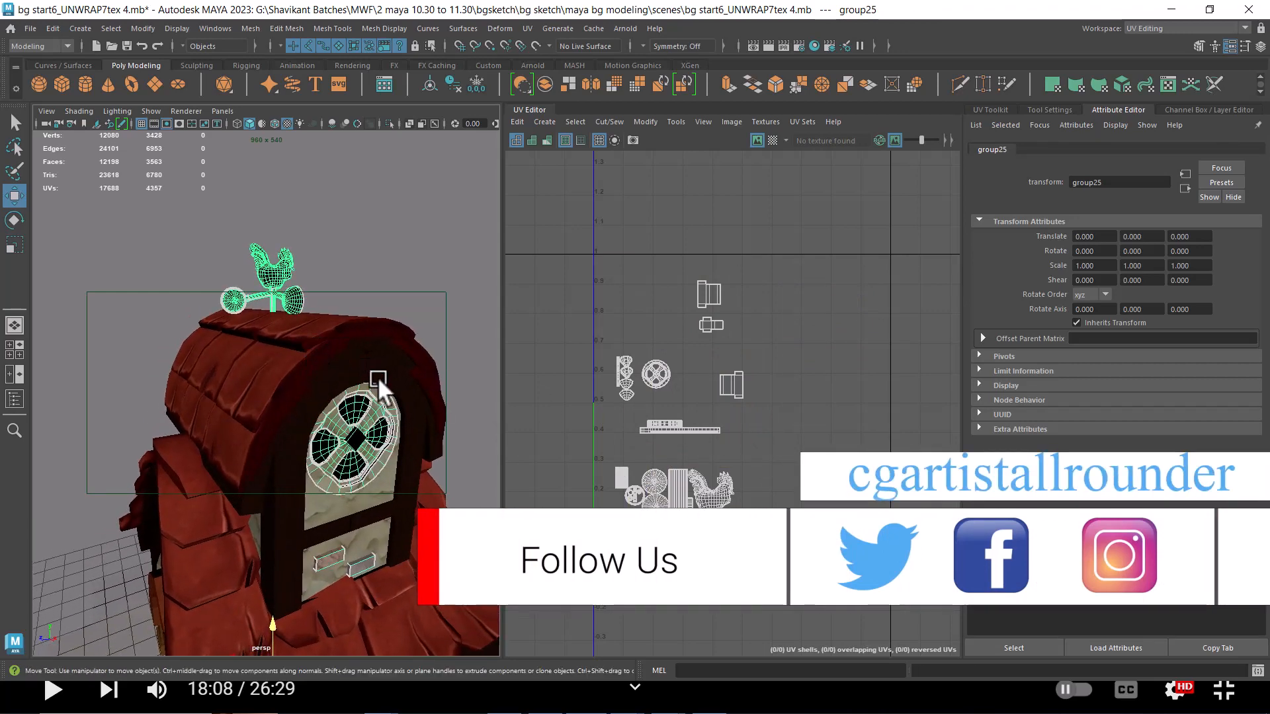
pyautogui.click(292, 301)
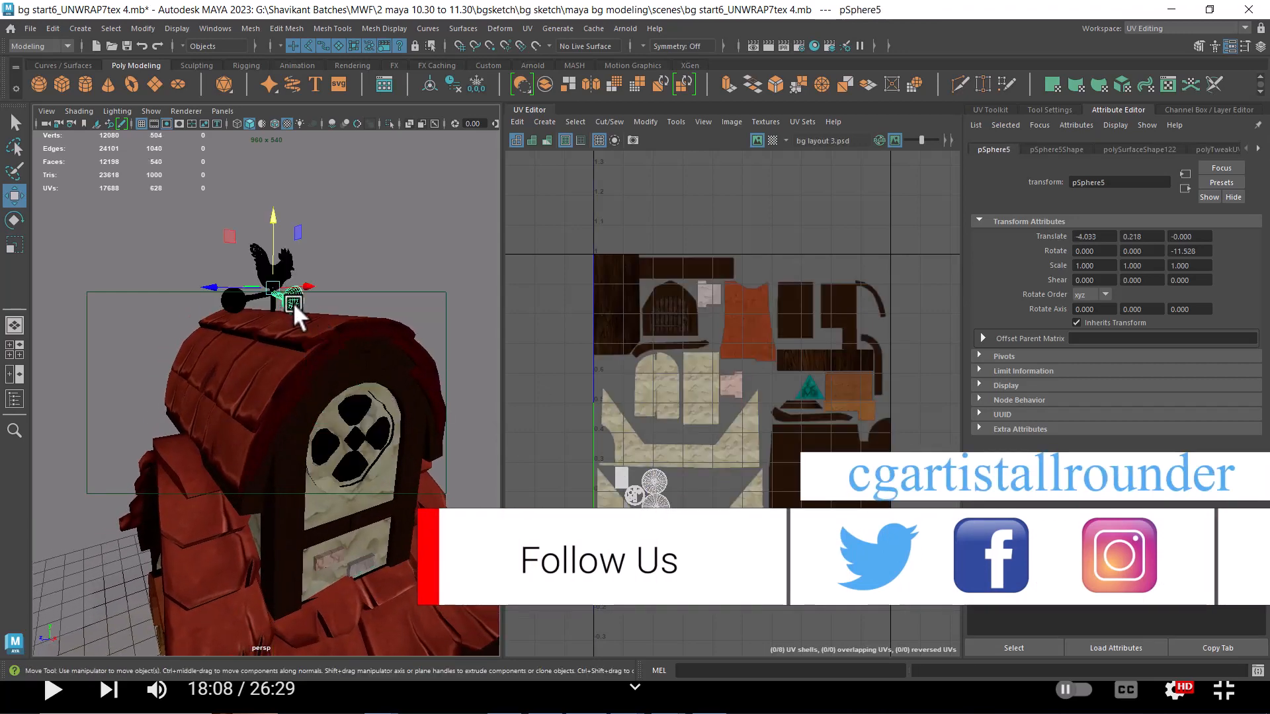
# Expand the weathervane selection to its parent group, select the round window's whole parent group, and examine its UV shells
pyautogui.press('Up')
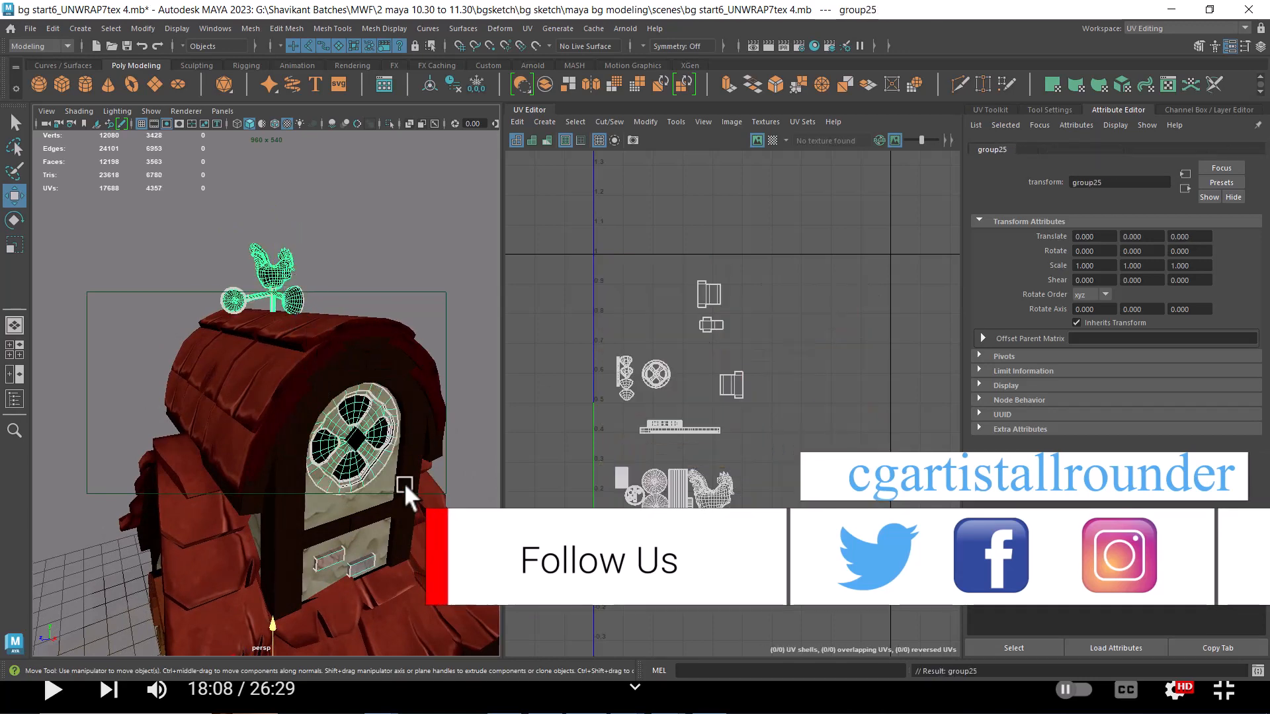
pyautogui.moveTo(403, 482); pyautogui.dragTo(365, 449)
pyautogui.click(344, 410)
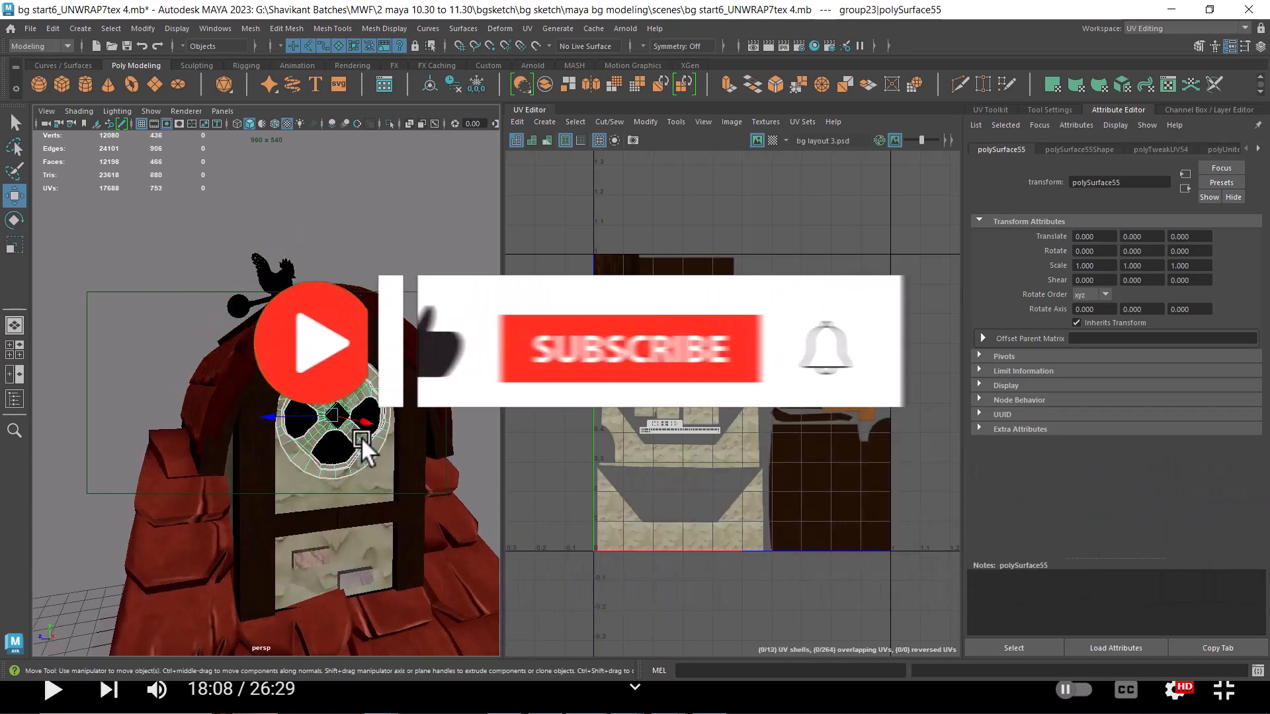
pyautogui.press('Up')
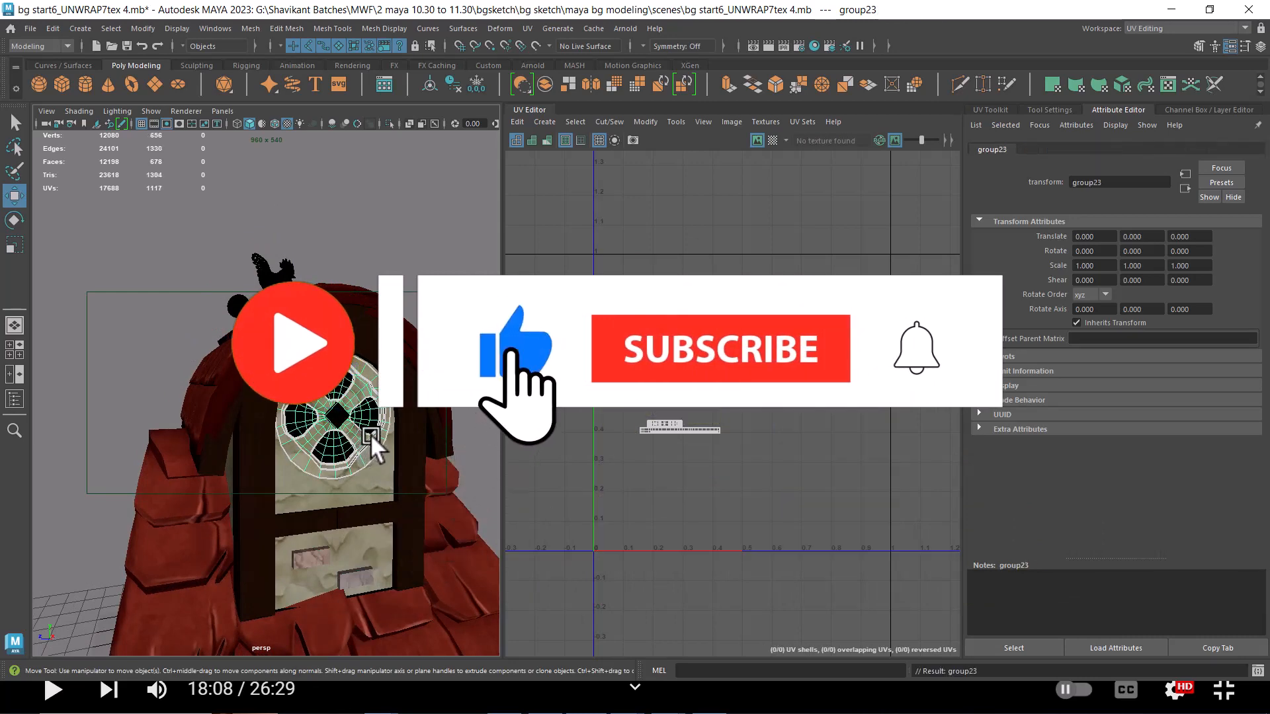
pyautogui.scroll(4, 757, 513)
pyautogui.scroll(3, 333, 435)
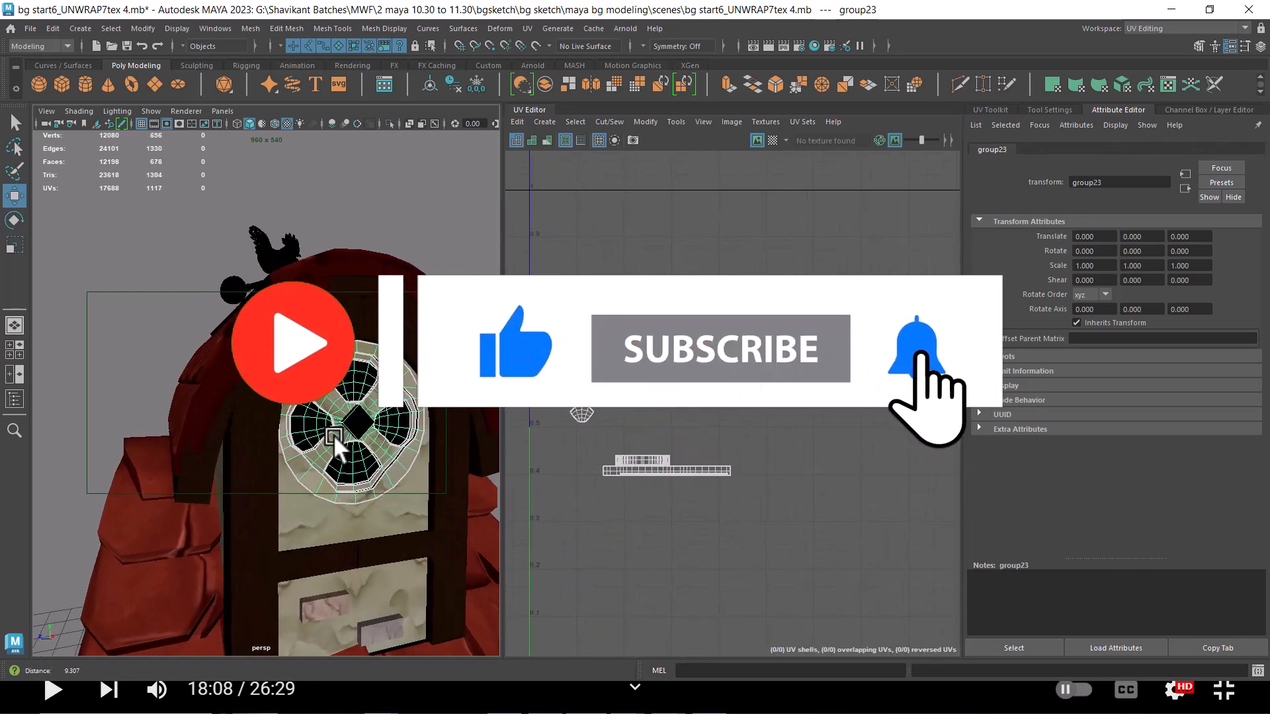
pyautogui.scroll(2, 677, 423)
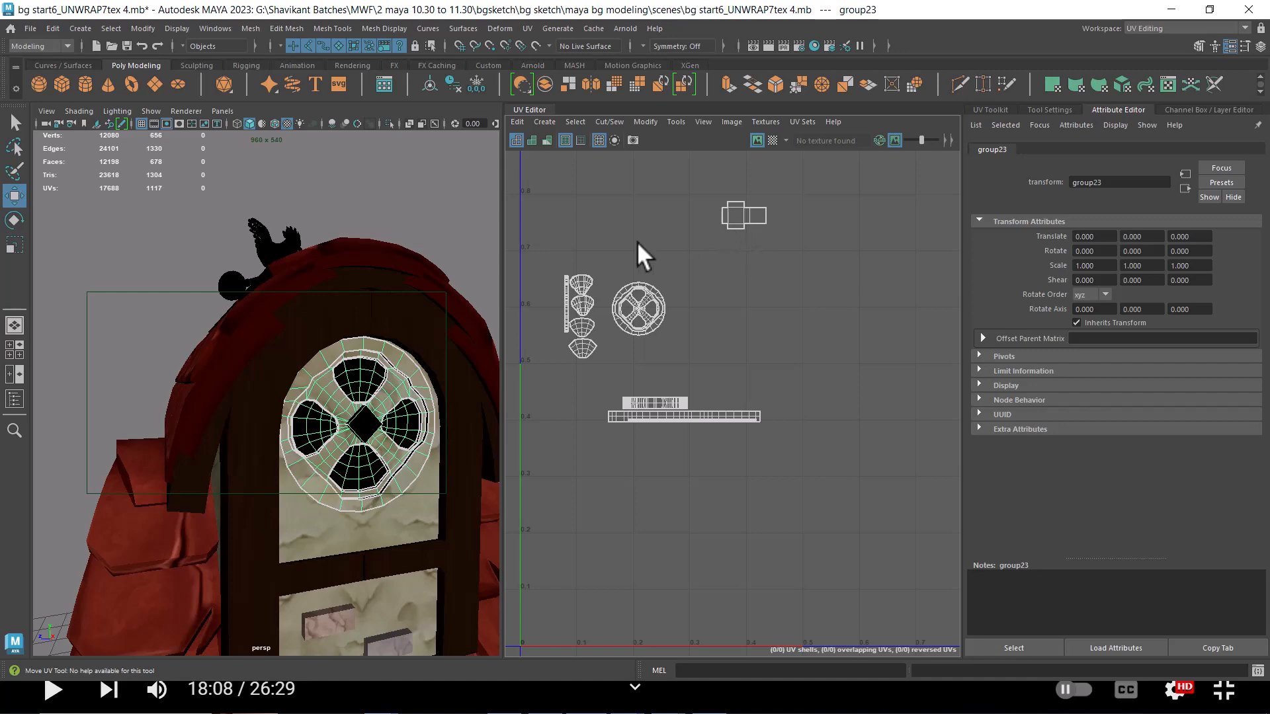
# Switch to bg layout 3.psd in Photoshop and fill a 164 × 121 px selection around the box-shaped shell beside the door with the wood texture
pyautogui.hotkey('alt', 'Tab')
pyautogui.click(427, 211)
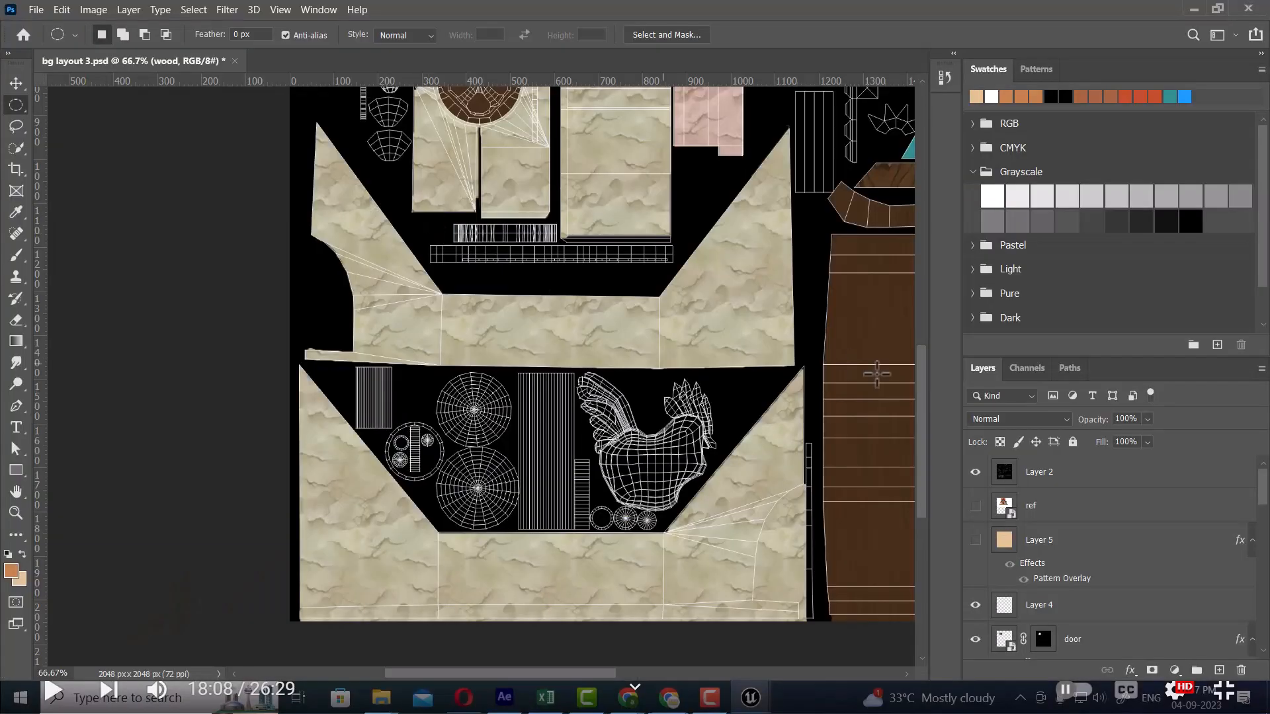
pyautogui.moveTo(657, 238); pyautogui.dragTo(658, 476)
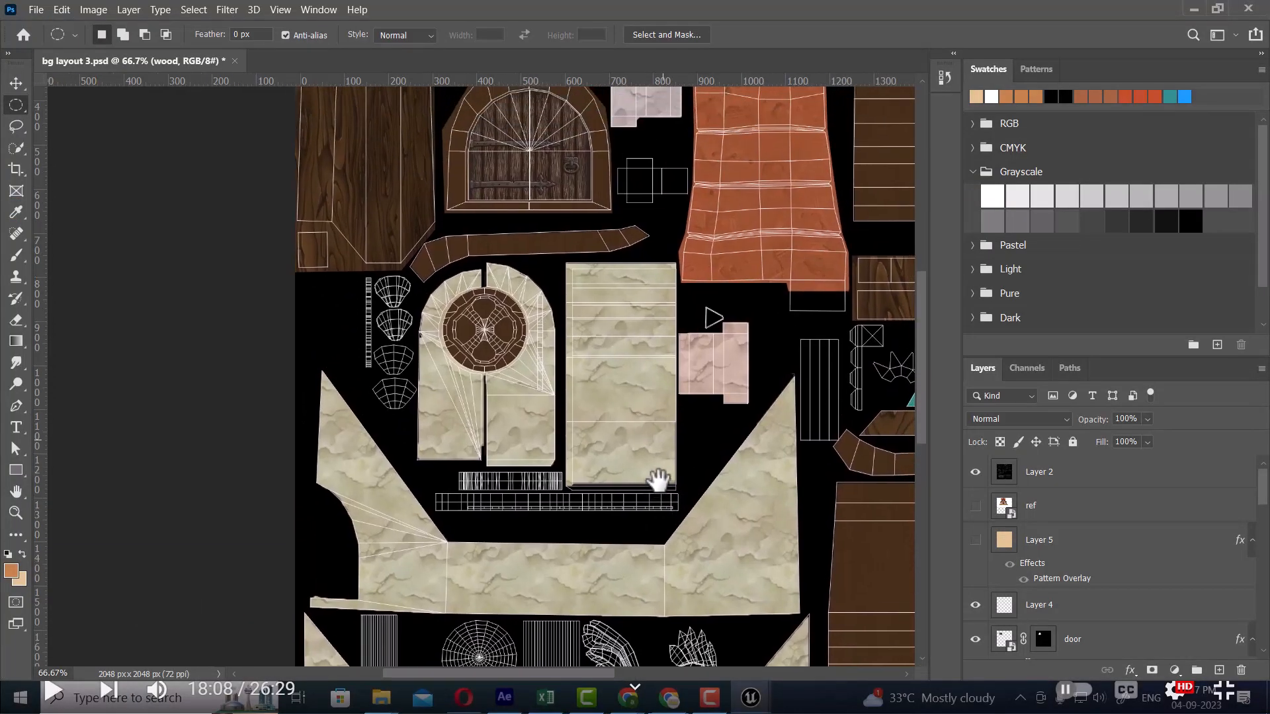
pyautogui.hotkey('ctrl', '+')
pyautogui.moveTo(741, 189); pyautogui.dragTo(699, 326)
pyautogui.moveTo(653, 168); pyautogui.dragTo(740, 249)
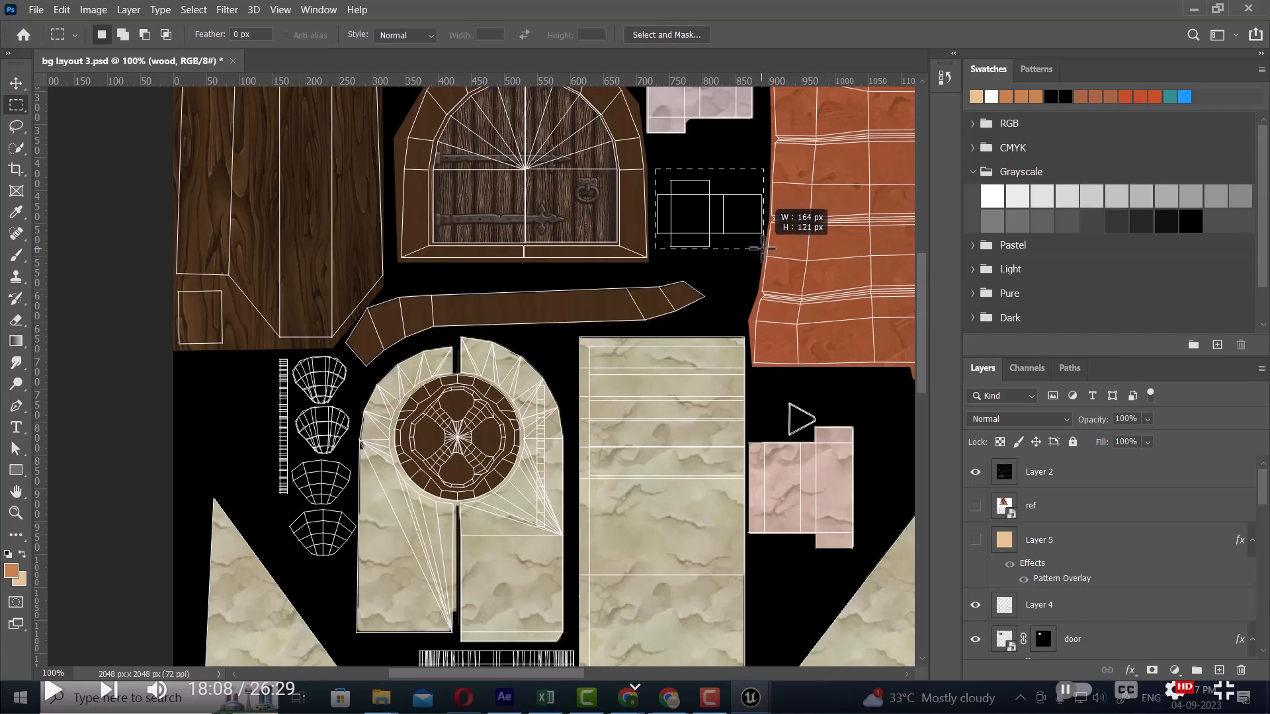
pyautogui.hotkey('ctrl', '+')
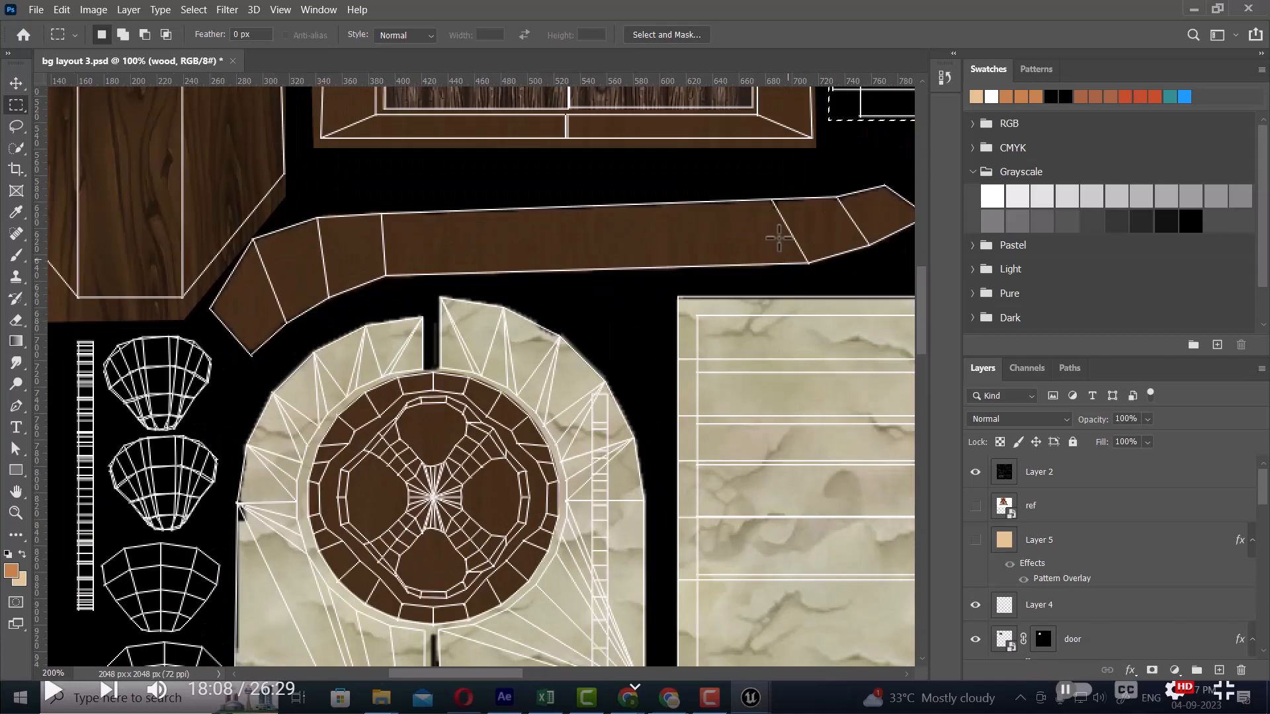
pyautogui.moveTo(795, 215); pyautogui.dragTo(533, 349)
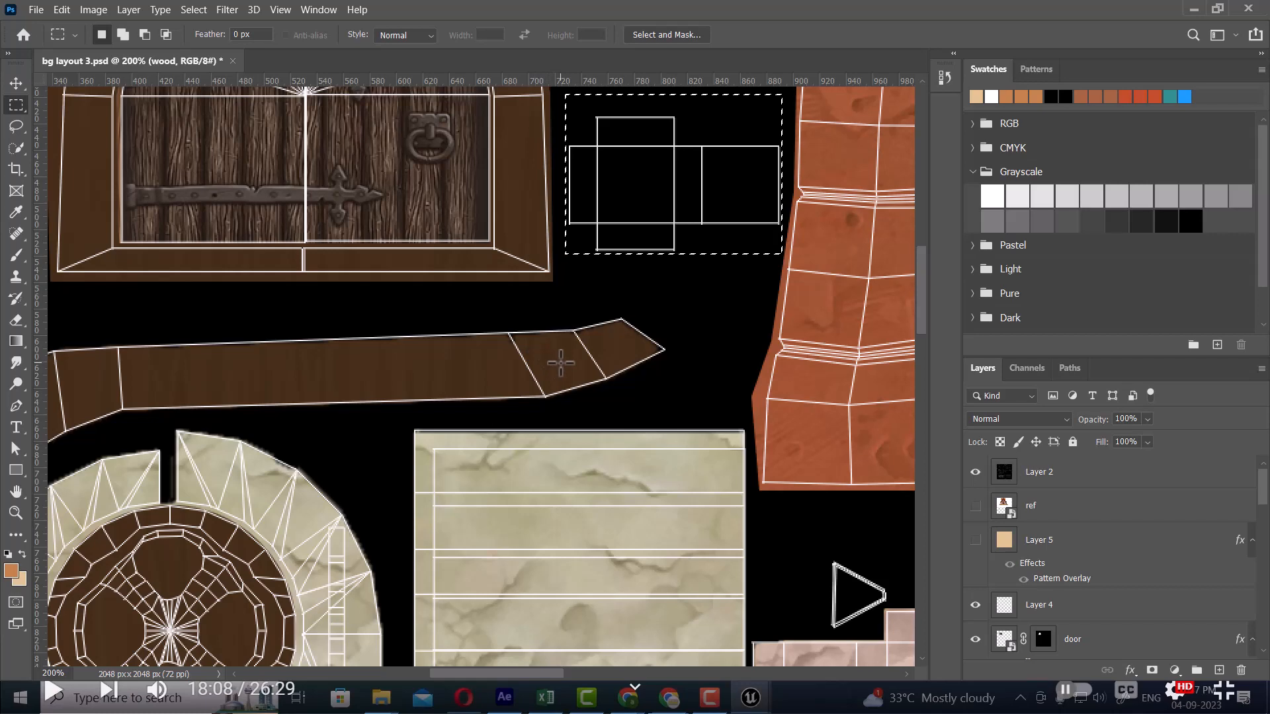
pyautogui.hotkey('alt', 'BackSpace')
pyautogui.hotkey('ctrl', 'd')
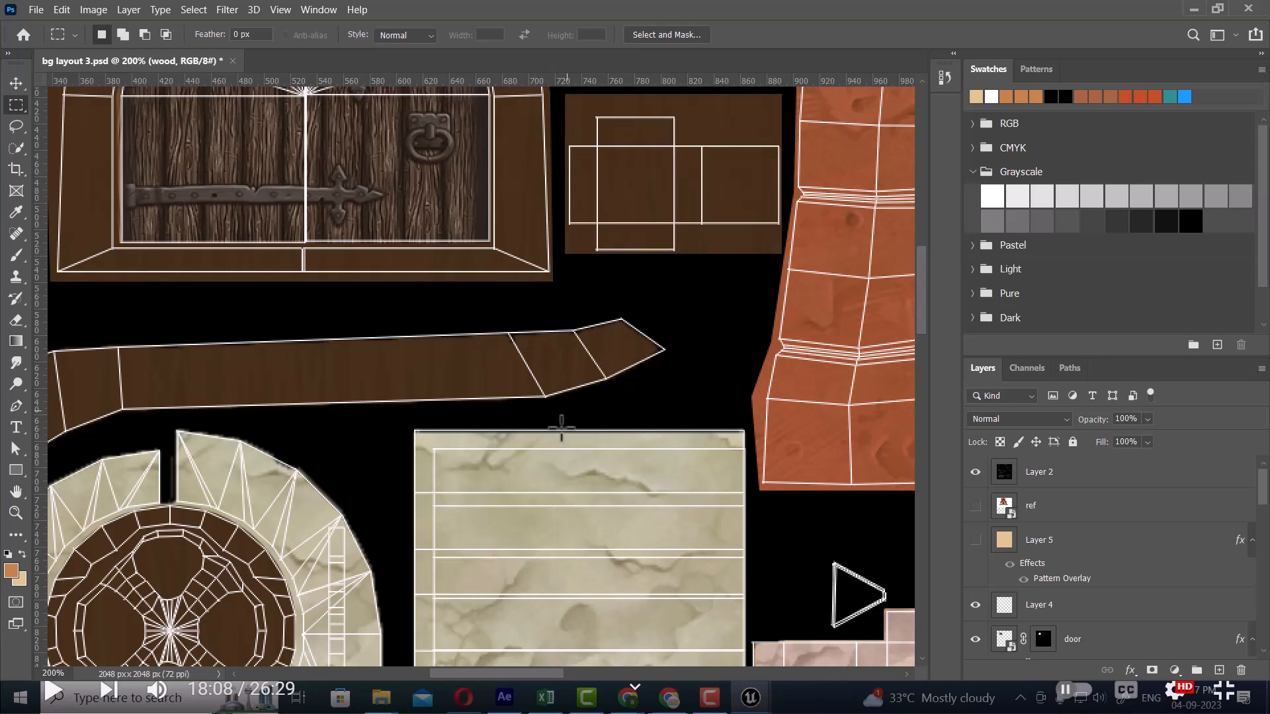
# Fill the long horizontal strip shell below the stone wall shells with the wood texture
pyautogui.moveTo(564, 467)
pyautogui.mouseDown()
pyautogui.moveTo(589, 406)
pyautogui.moveTo(707, 285)
pyautogui.mouseUp()
pyautogui.moveTo(575, 505)
pyautogui.mouseDown()
pyautogui.moveTo(525, 332)
pyautogui.moveTo(454, 335)
pyautogui.mouseUp()
pyautogui.moveTo(880, 483); pyautogui.dragTo(139, 419)
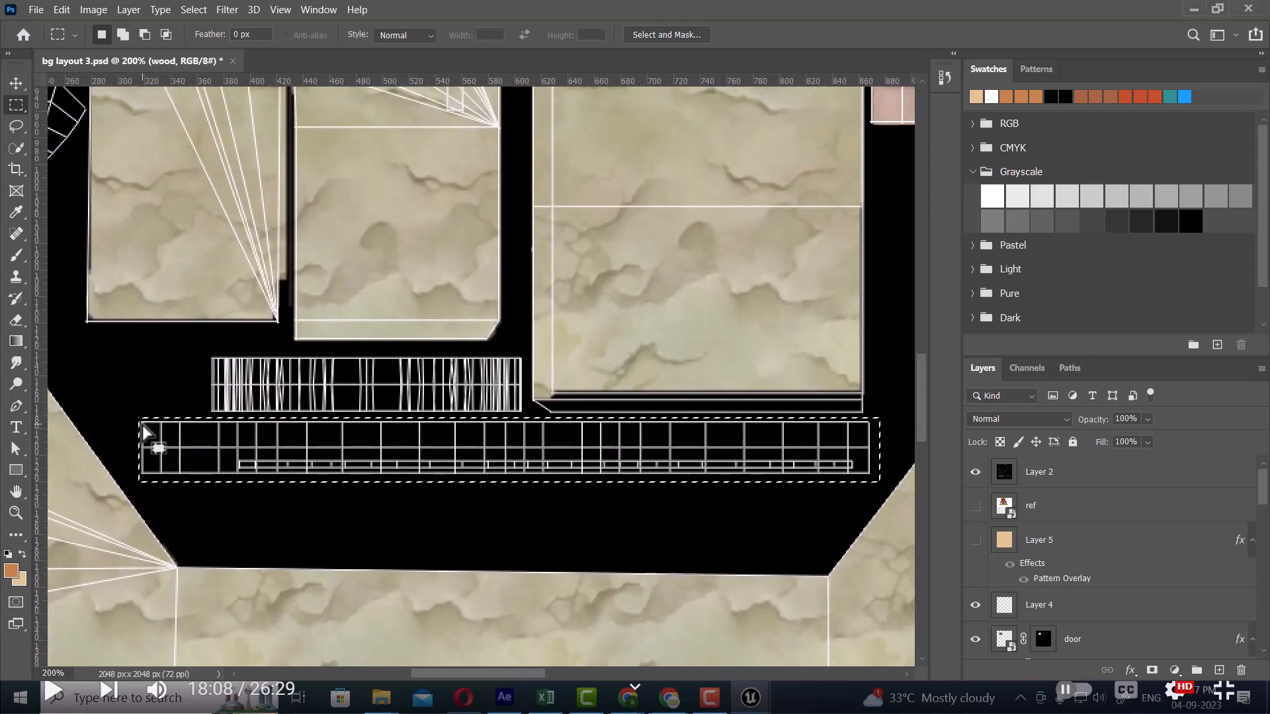
pyautogui.hotkey('alt', 'BackSpace')
pyautogui.click(96, 414)
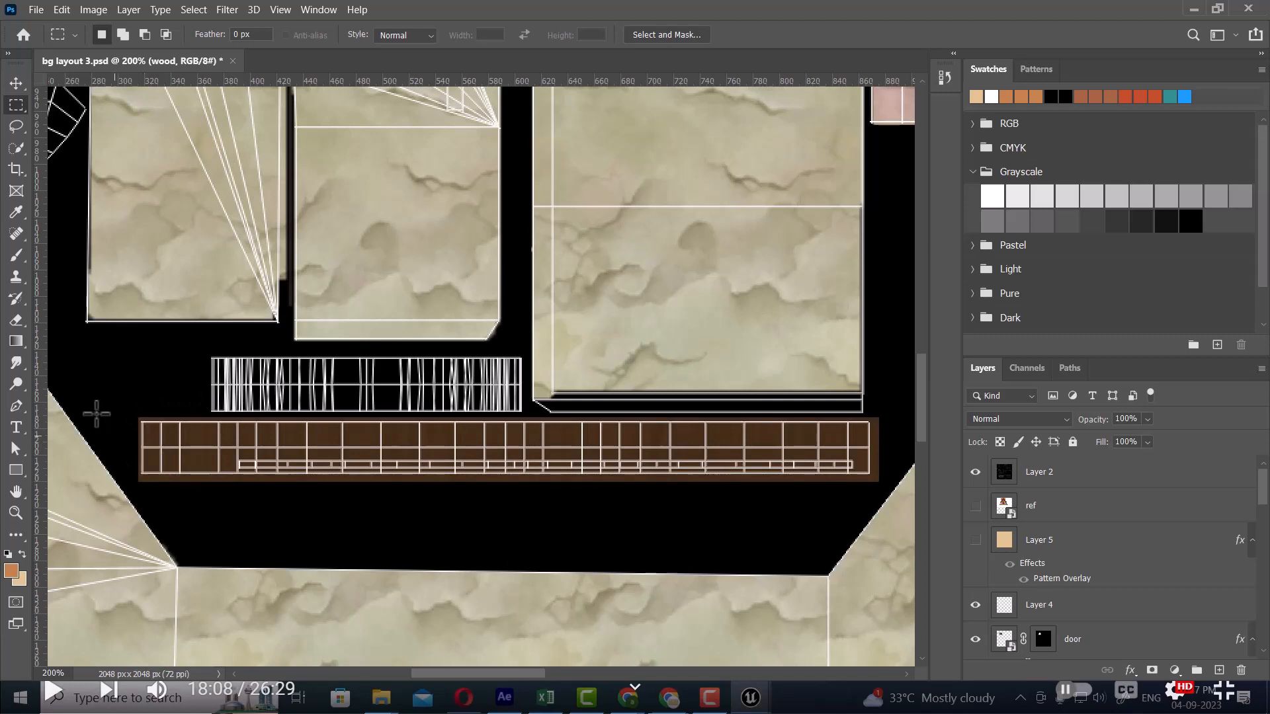
# Fill the short, densely lined strip shell above the long strip with the wood texture and deselect it
pyautogui.moveTo(209, 352); pyautogui.dragTo(525, 414)
pyautogui.hotkey('alt', 'BackSpace')
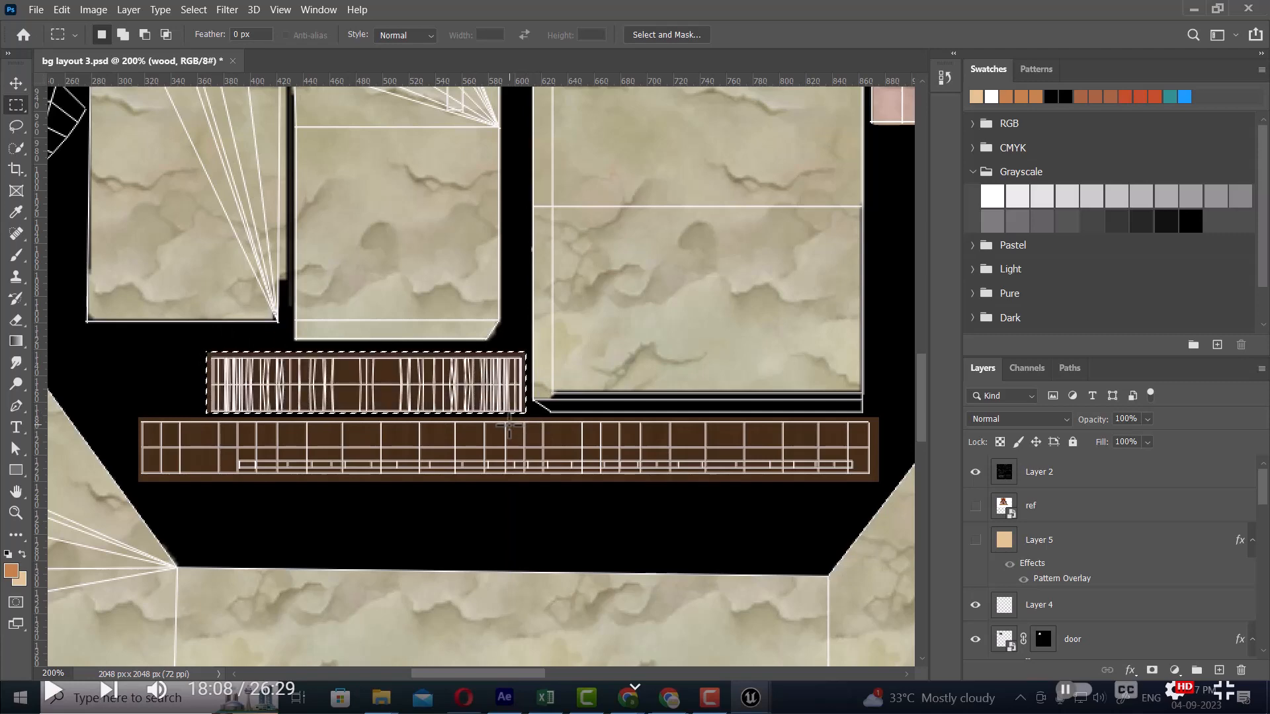
pyautogui.hotkey('ctrl', 'd')
pyautogui.hotkey('ctrl', '-')
pyautogui.hotkey('ctrl', '-')
pyautogui.hotkey('ctrl', '-')
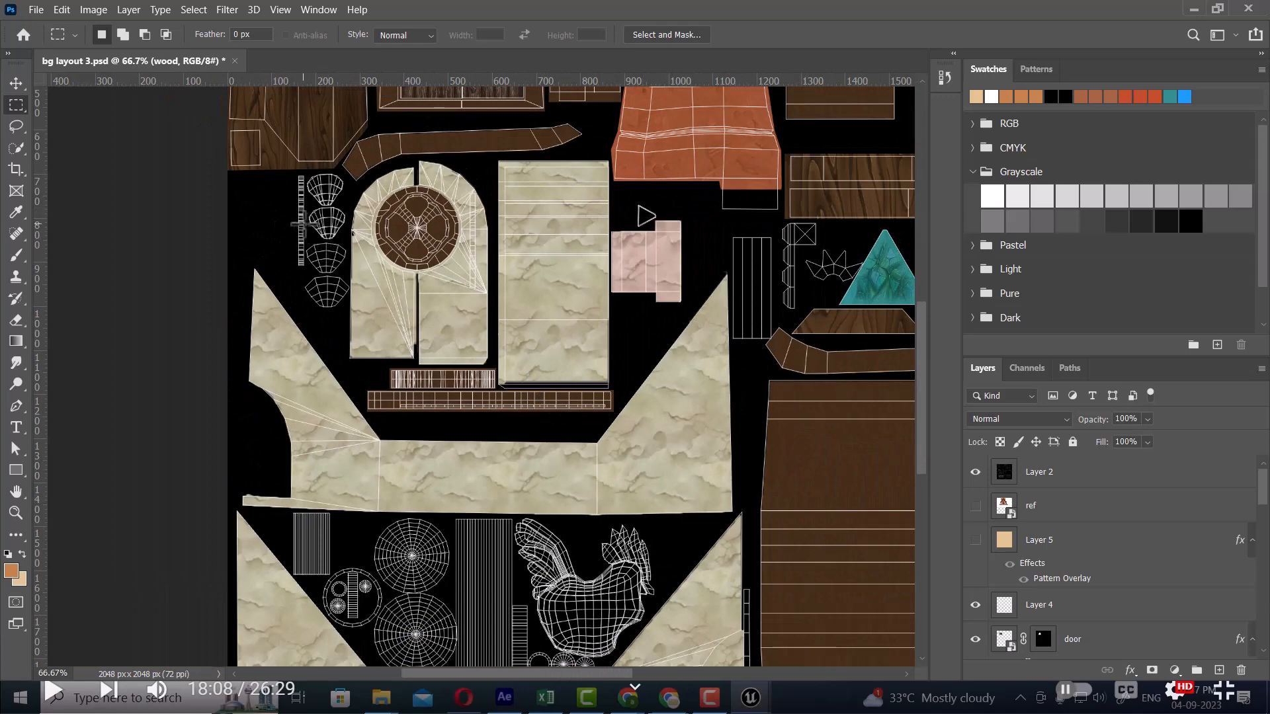
pyautogui.hotkey('ctrl', '+')
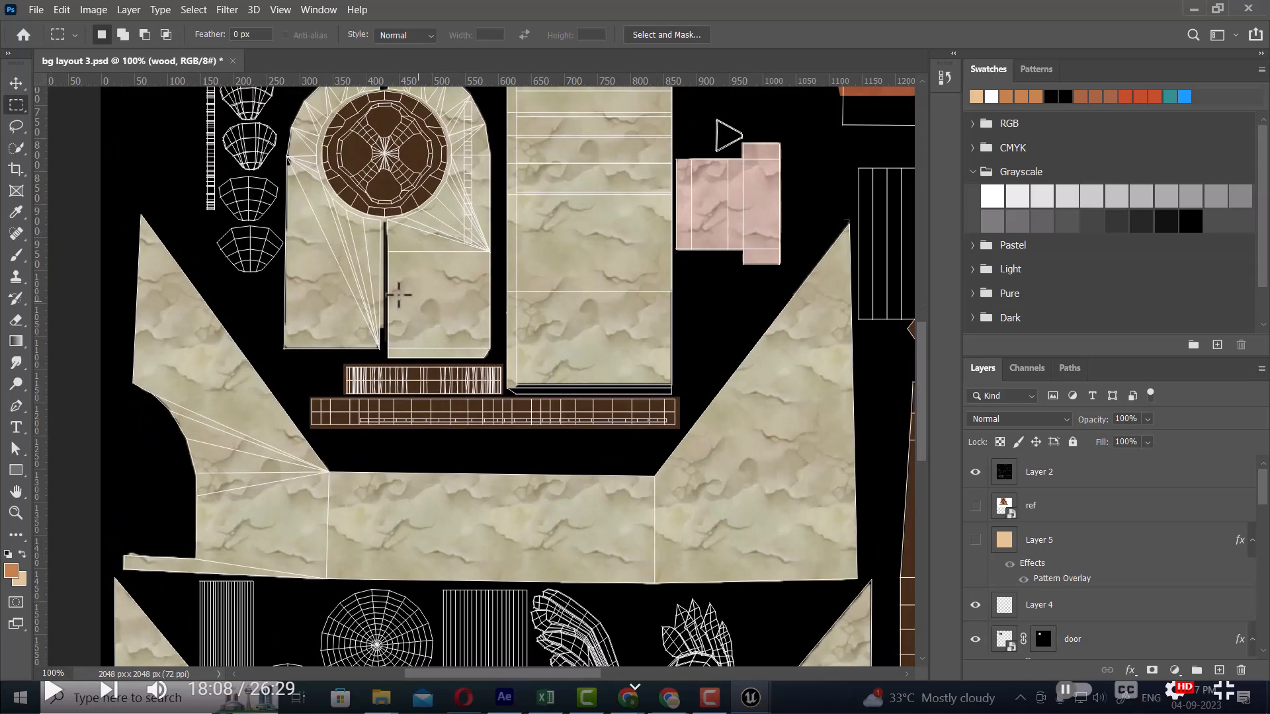
# Switch to Maya, select the thin vertical UV shell beside the fan-shaped shells, and look for its faces on the round window
pyautogui.hotkey('alt', 'Tab')
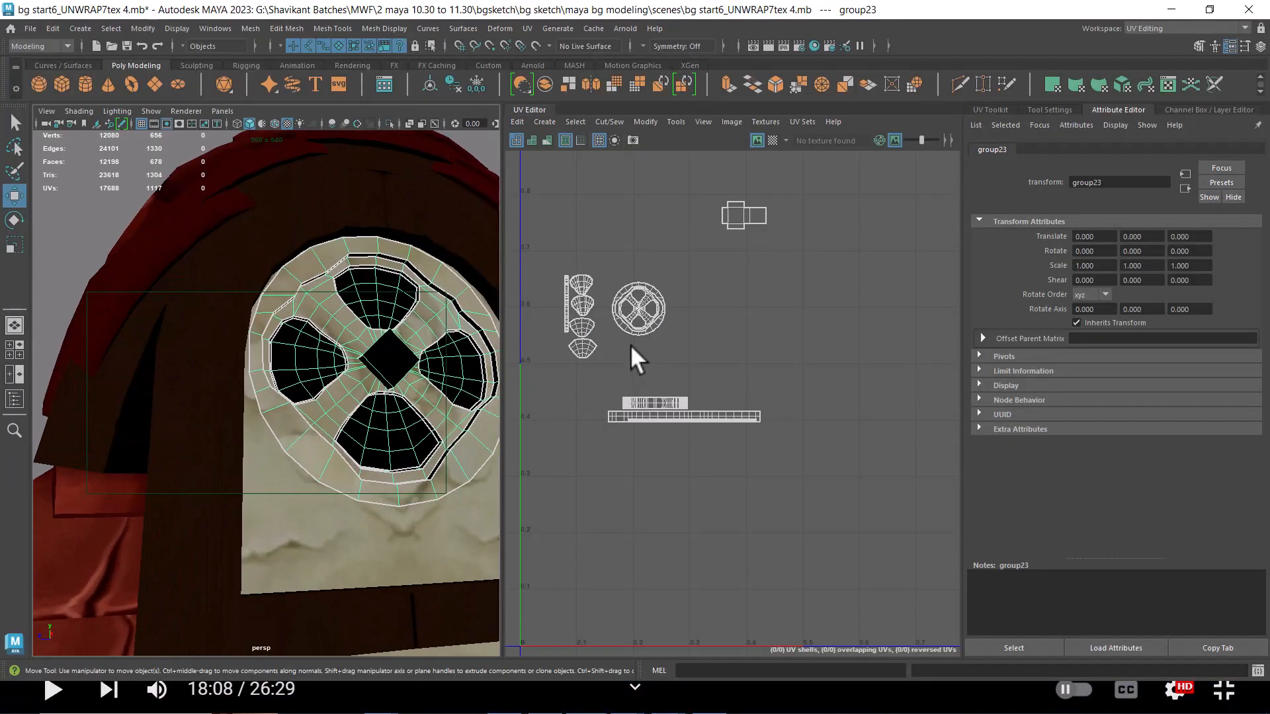
pyautogui.moveTo(630, 343); pyautogui.dragTo(742, 394)
pyautogui.rightClick(645, 254)
pyautogui.click(648, 294)
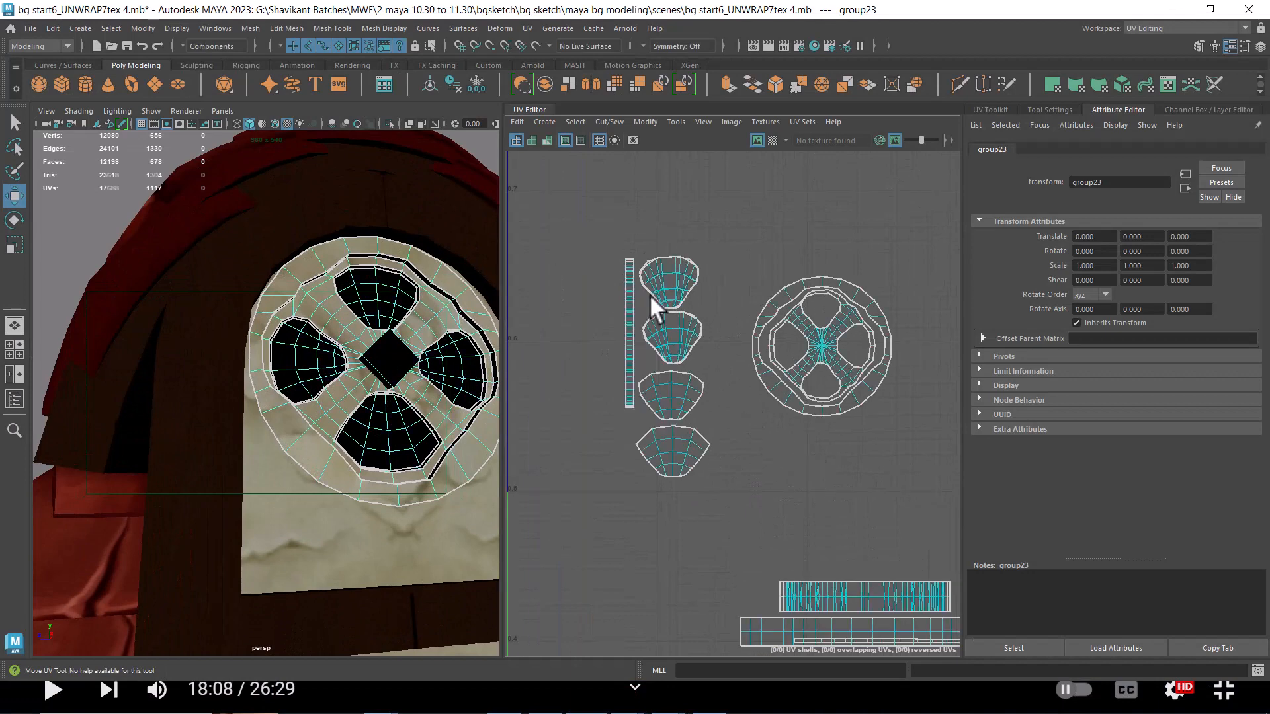
pyautogui.doubleClick(629, 283)
pyautogui.moveTo(314, 362); pyautogui.dragTo(356, 457)
pyautogui.scroll(5, 355, 456)
pyautogui.moveTo(436, 514); pyautogui.dragTo(411, 517)
pyautogui.press('4')
pyautogui.press('5')
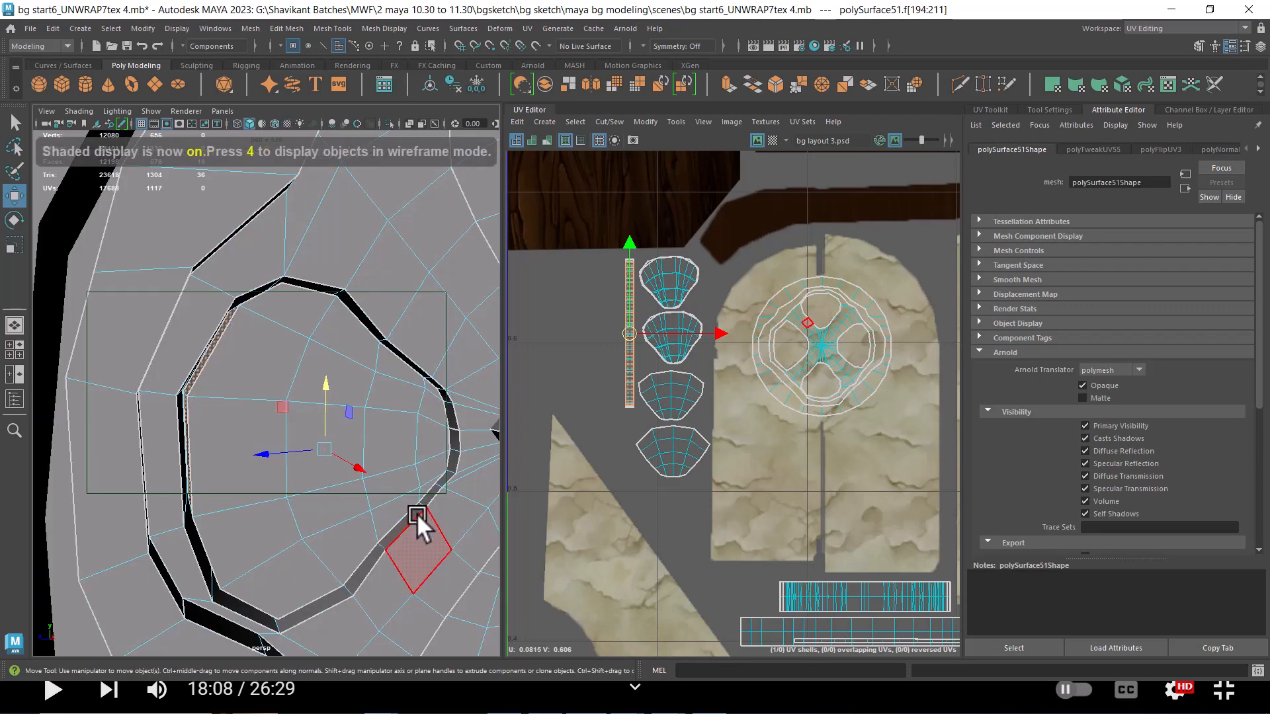
pyautogui.moveTo(382, 452); pyautogui.dragTo(389, 513)
pyautogui.press('f')
pyautogui.press('4')
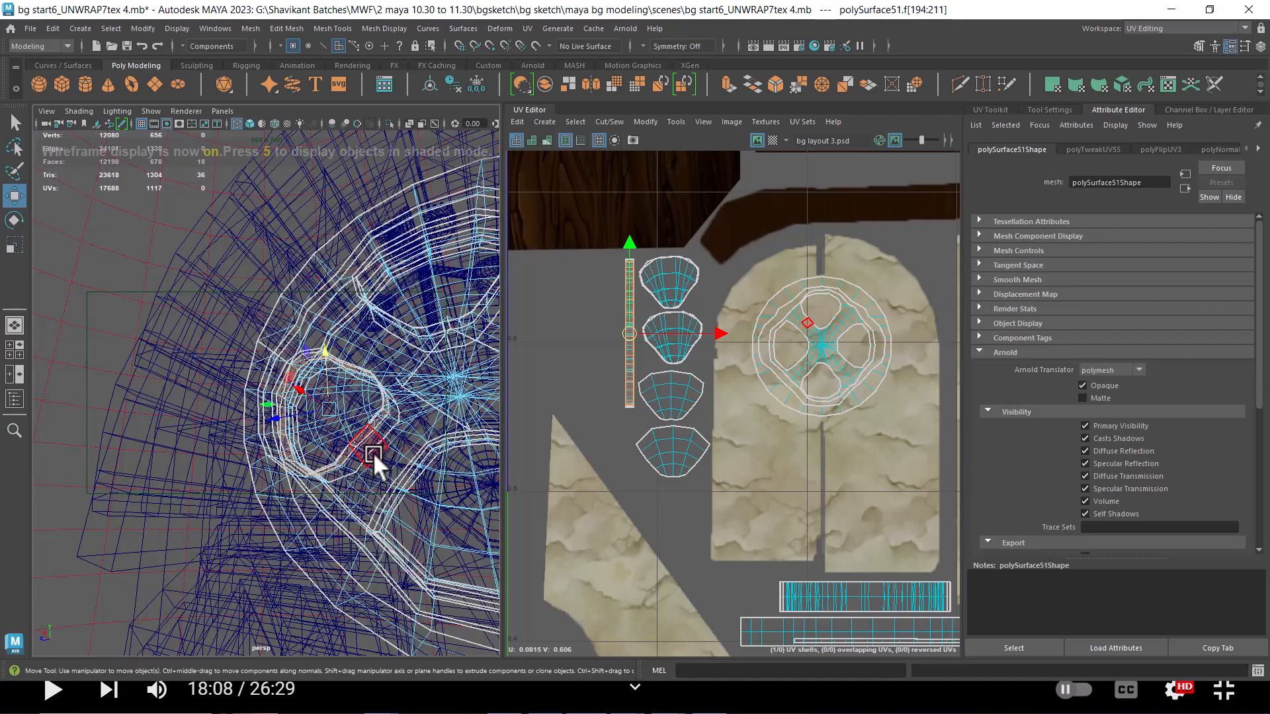
# Select part of the thin vertical shell's faces and check their place on the round window in wireframe and shaded display
pyautogui.moveTo(373, 453); pyautogui.dragTo(320, 466)
pyautogui.moveTo(592, 297); pyautogui.dragTo(635, 309)
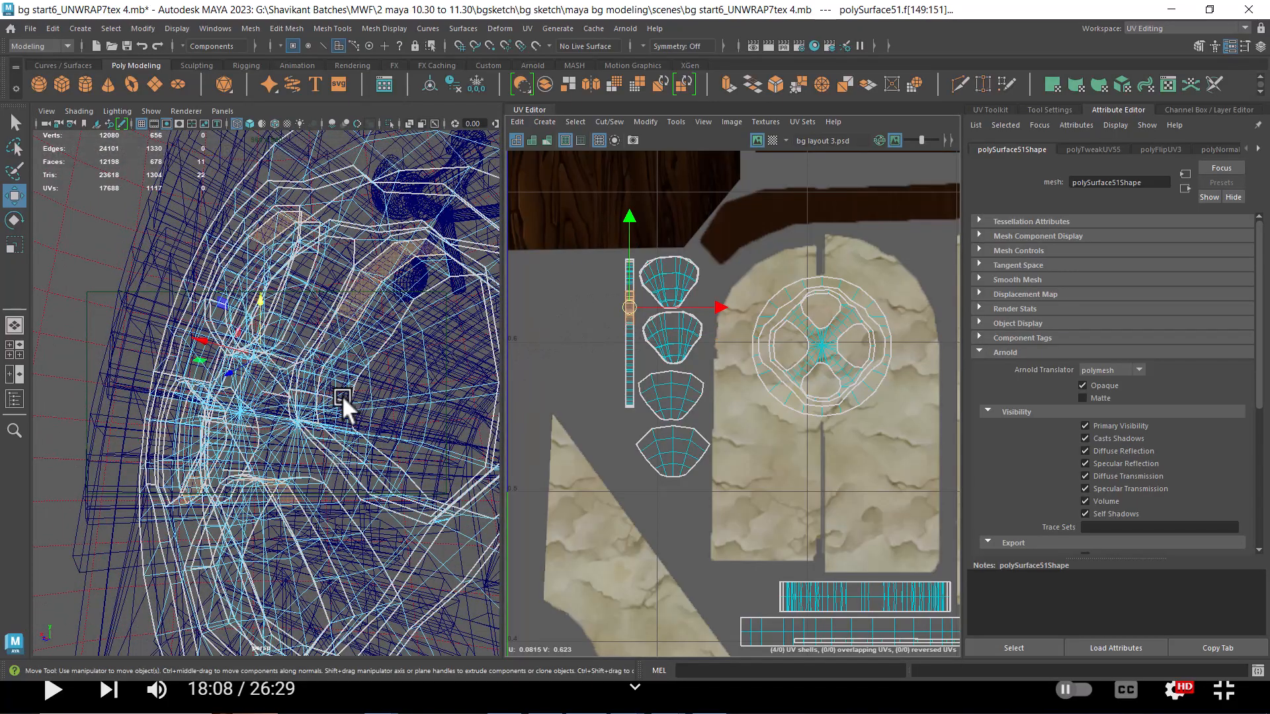
pyautogui.moveTo(381, 400); pyautogui.dragTo(358, 419)
pyautogui.press('5')
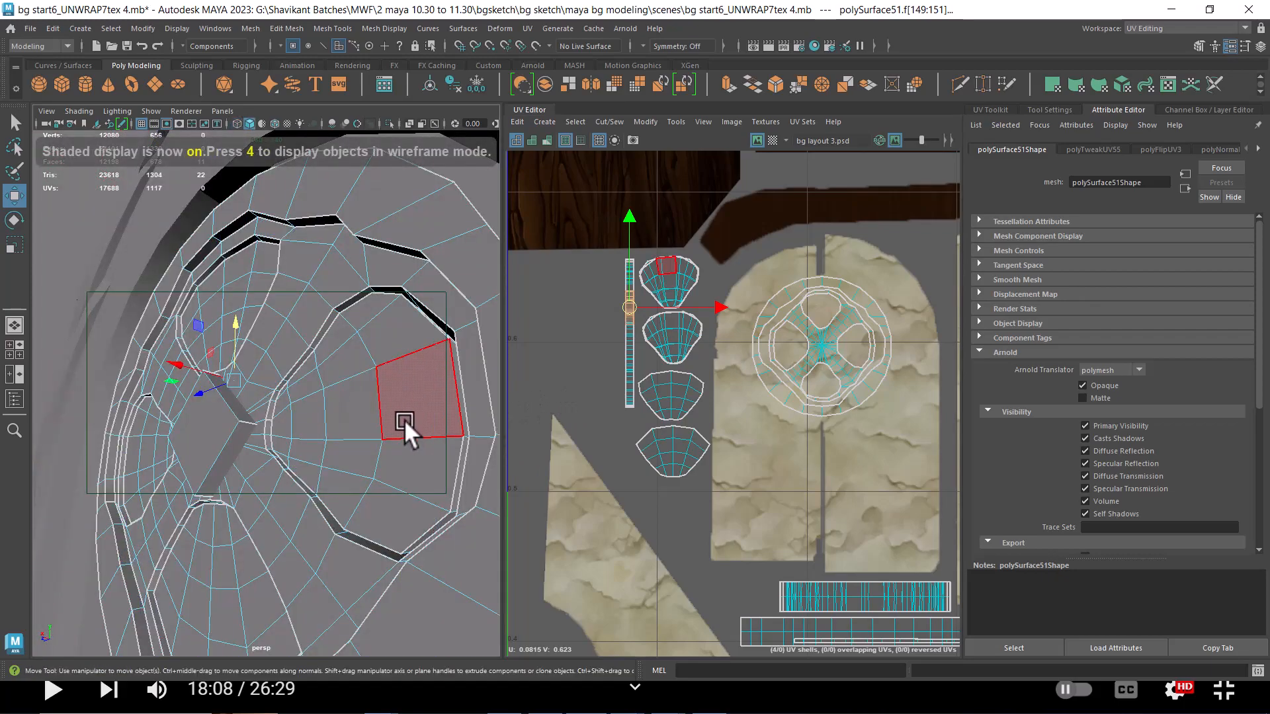
pyautogui.press('f')
pyautogui.scroll(-2, 862, 415)
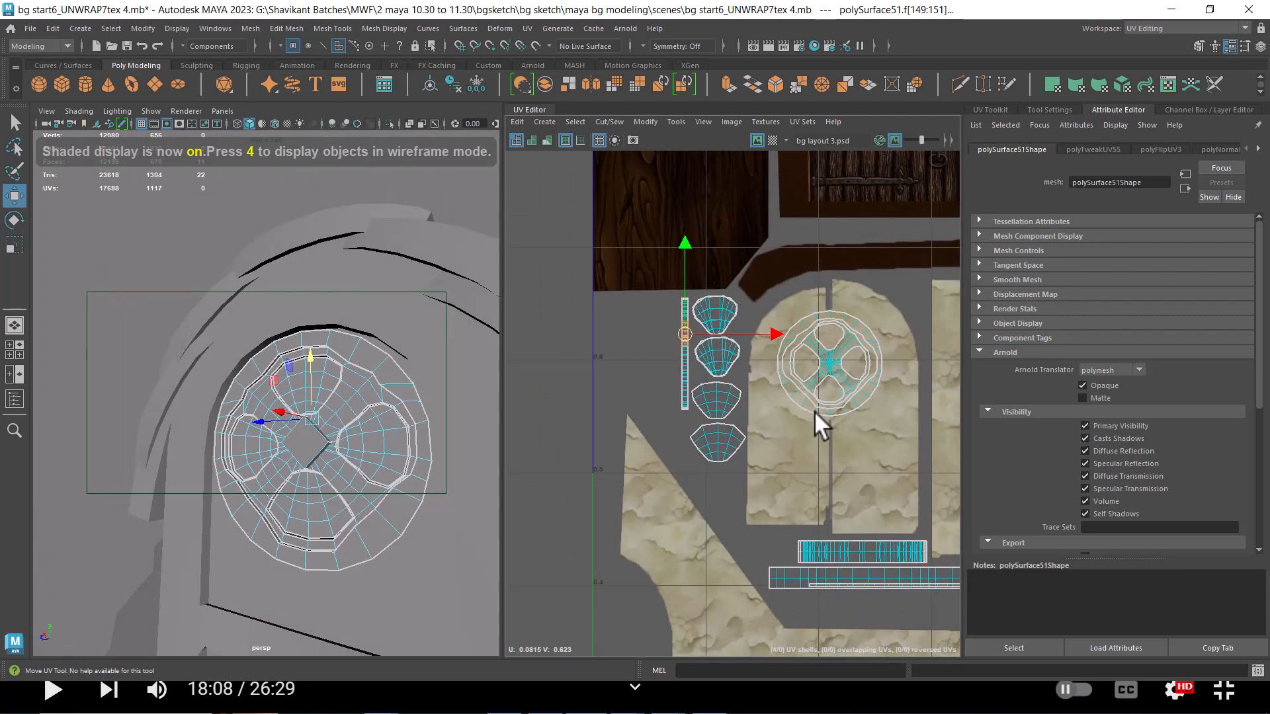
pyautogui.scroll(-1, 862, 442)
pyautogui.moveTo(837, 407); pyautogui.dragTo(802, 411)
# Switch to Photoshop and duplicate the teal triangle's glass layer over the fan-shaped window shells
pyautogui.hotkey('alt', 'Tab')
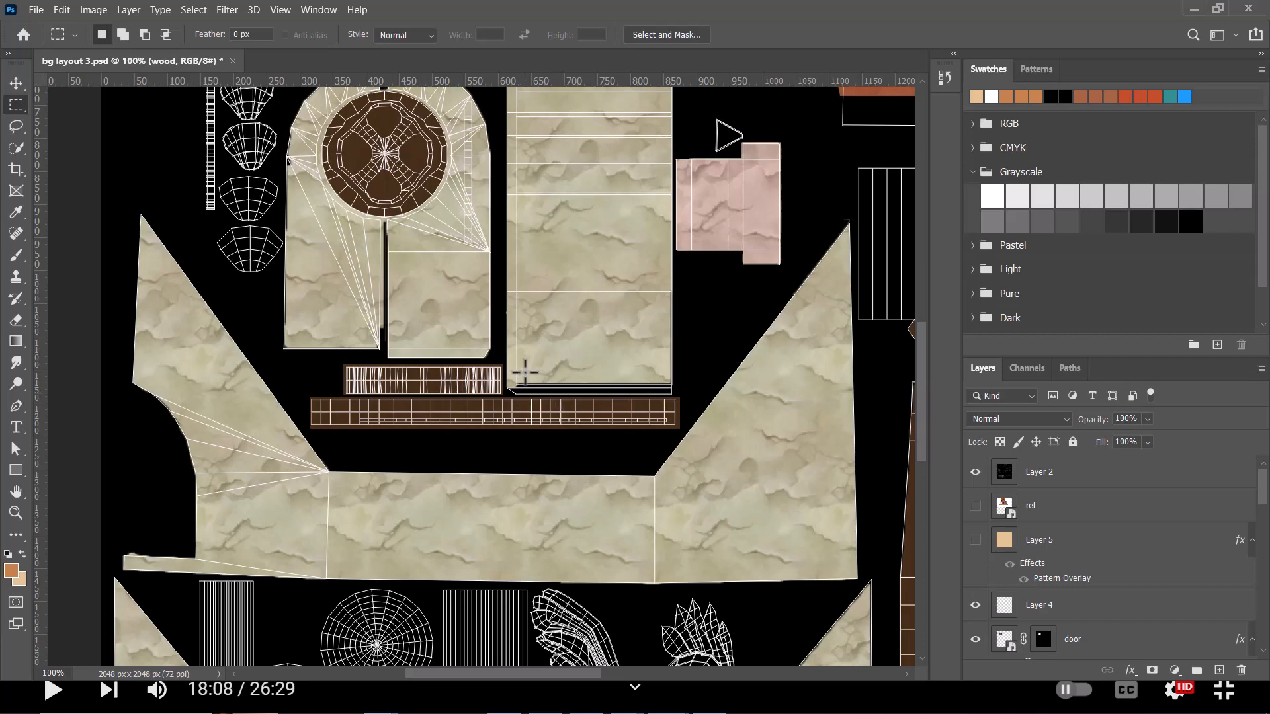
pyautogui.scroll(-1, 547, 401)
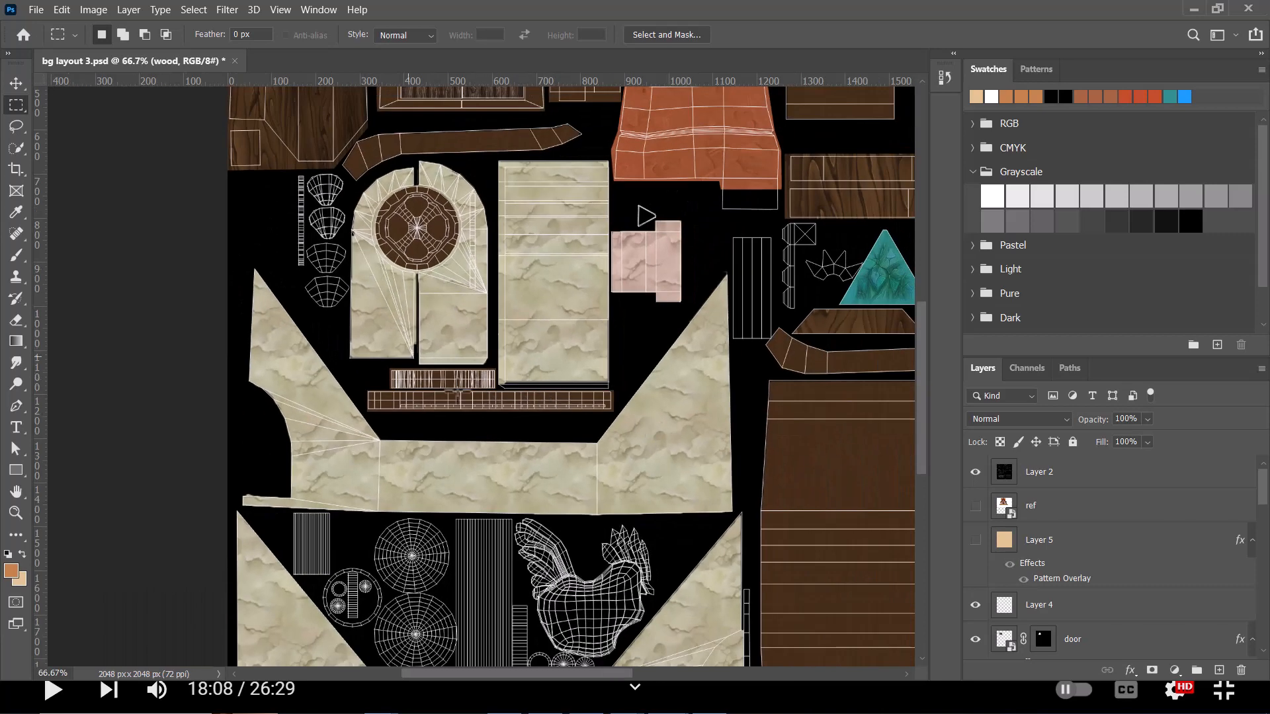
pyautogui.press('v')
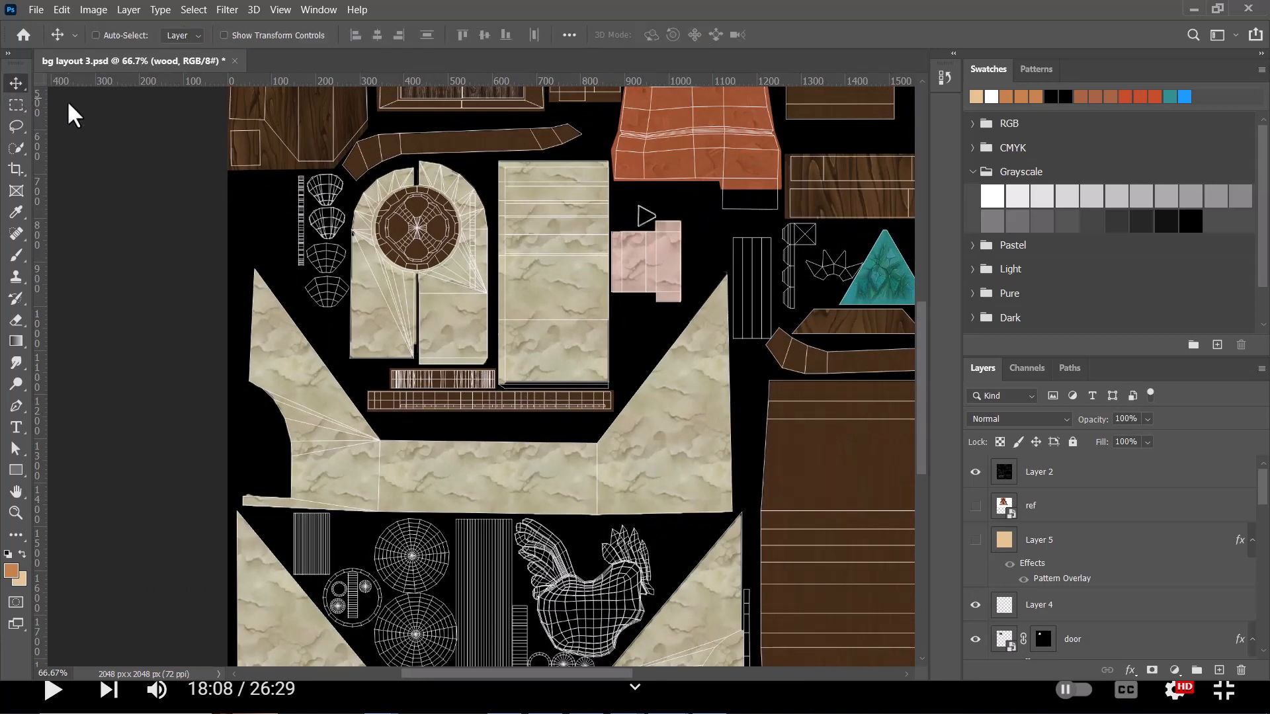
pyautogui.rightClick(891, 282)
pyautogui.click(918, 291)
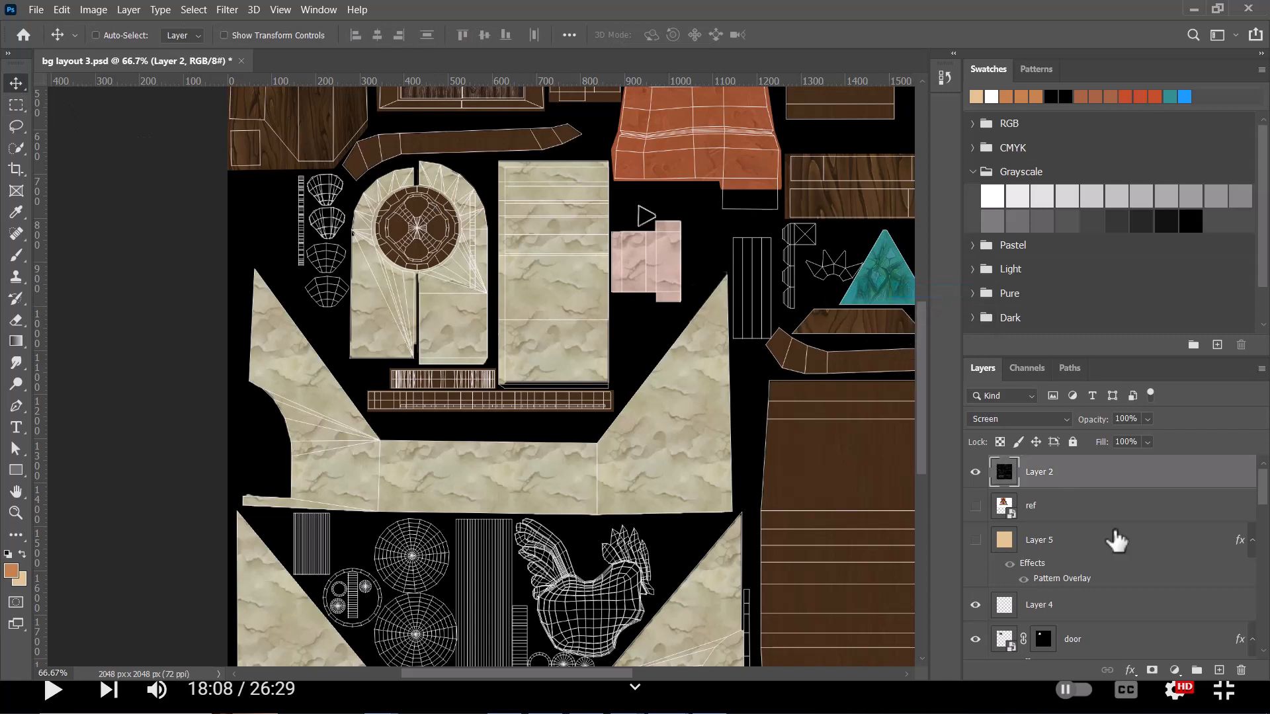
pyautogui.rightClick(887, 280)
pyautogui.click(908, 305)
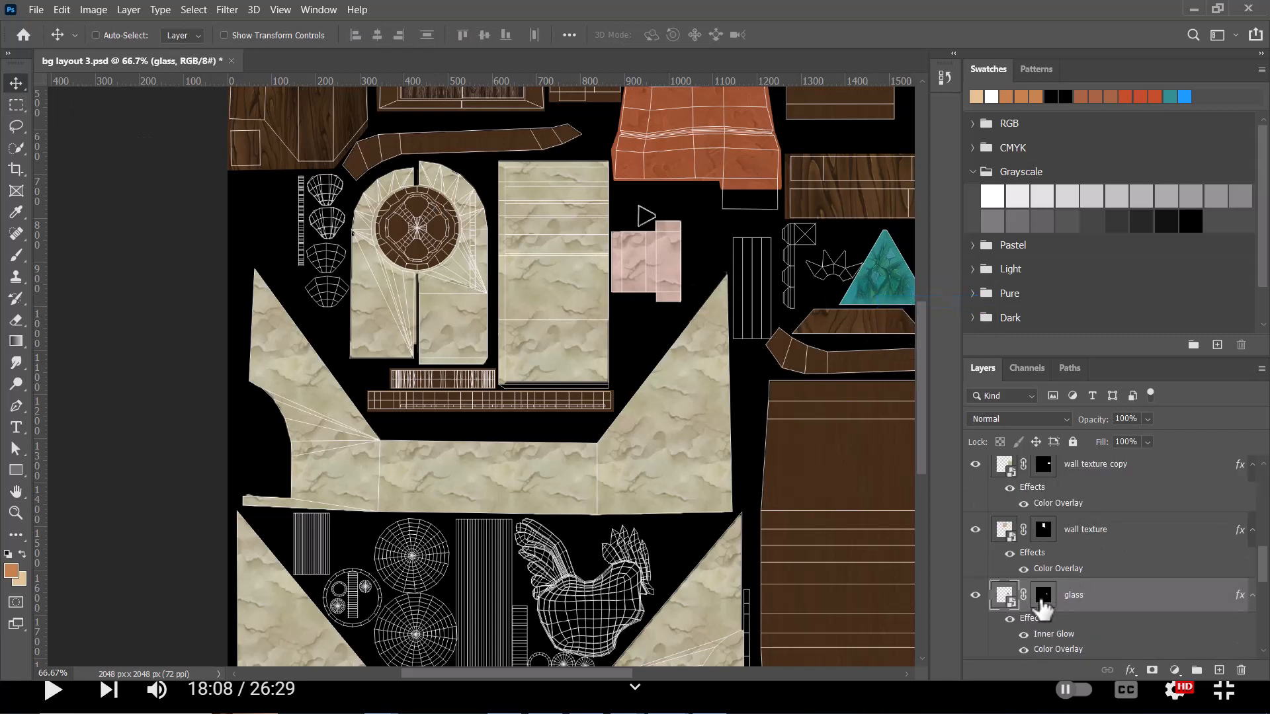
pyautogui.moveTo(886, 277); pyautogui.dragTo(330, 221)
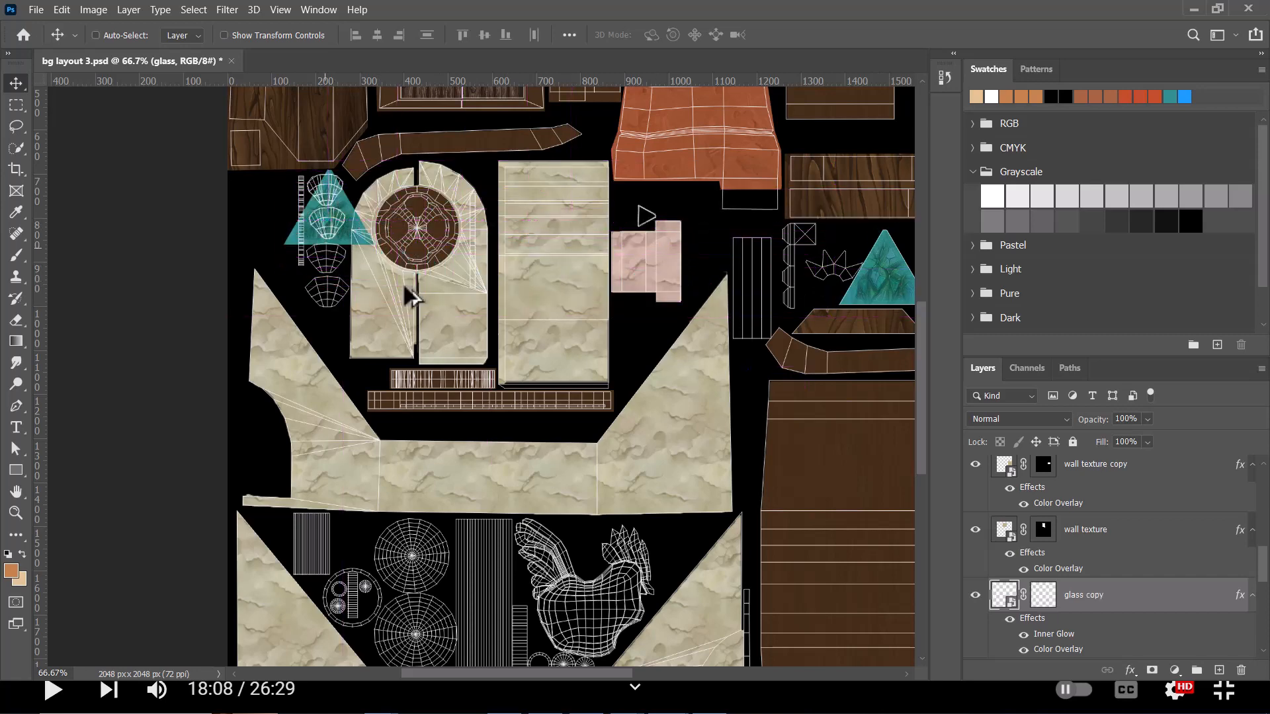
# Delete the glass copy's layer mask and position its full texture over the thin strip and upper fan-shaped shells
pyautogui.rightClick(1044, 593)
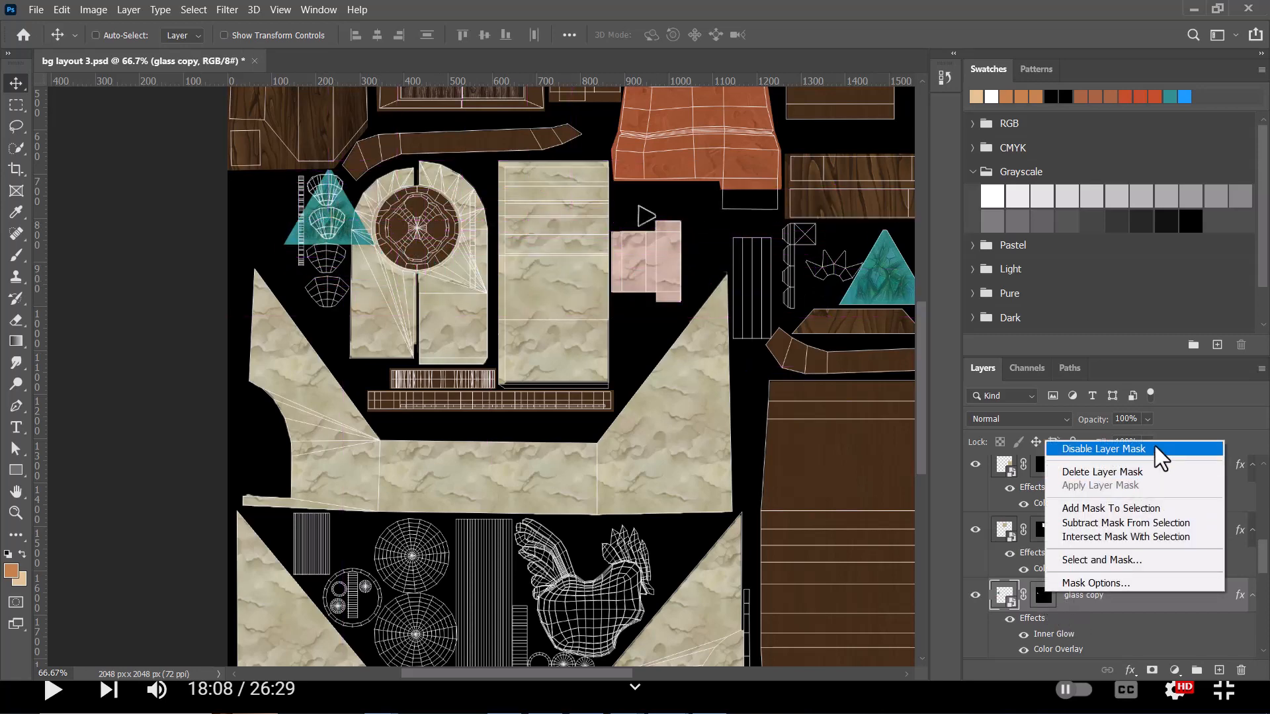
pyautogui.click(1145, 473)
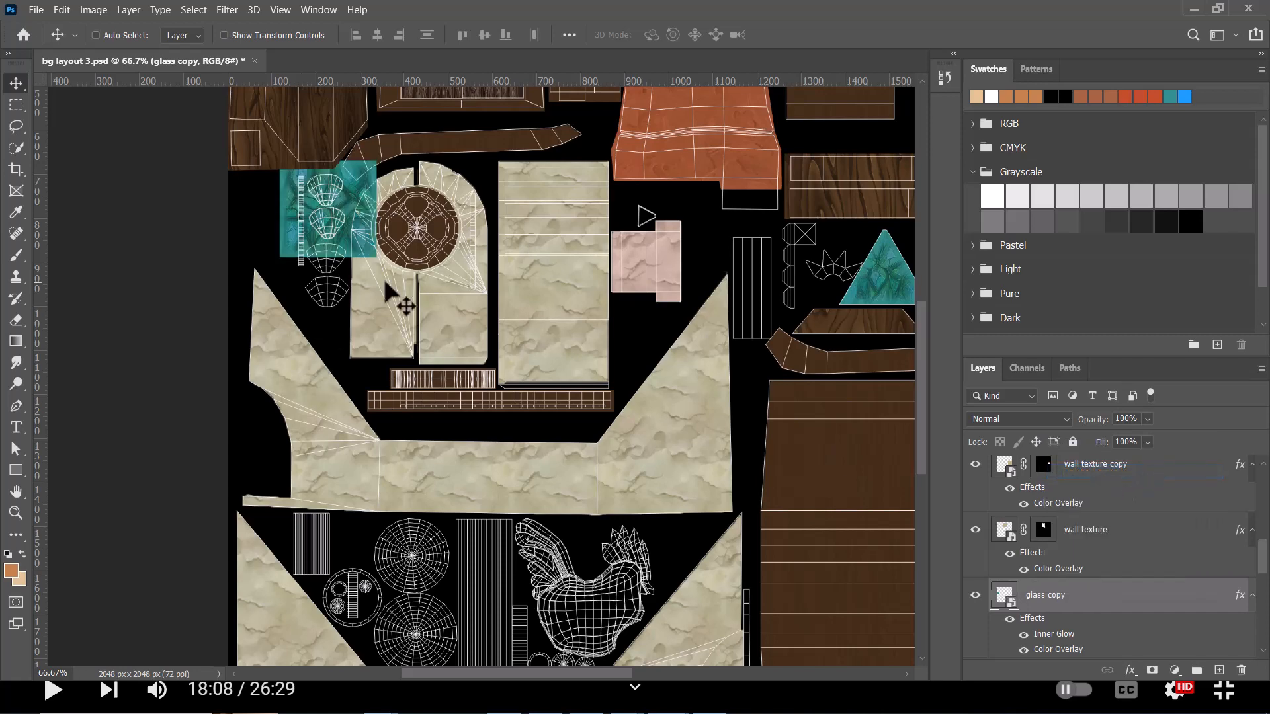
pyautogui.hotkey('ctrl', '+')
pyautogui.moveTo(290, 220); pyautogui.dragTo(501, 348)
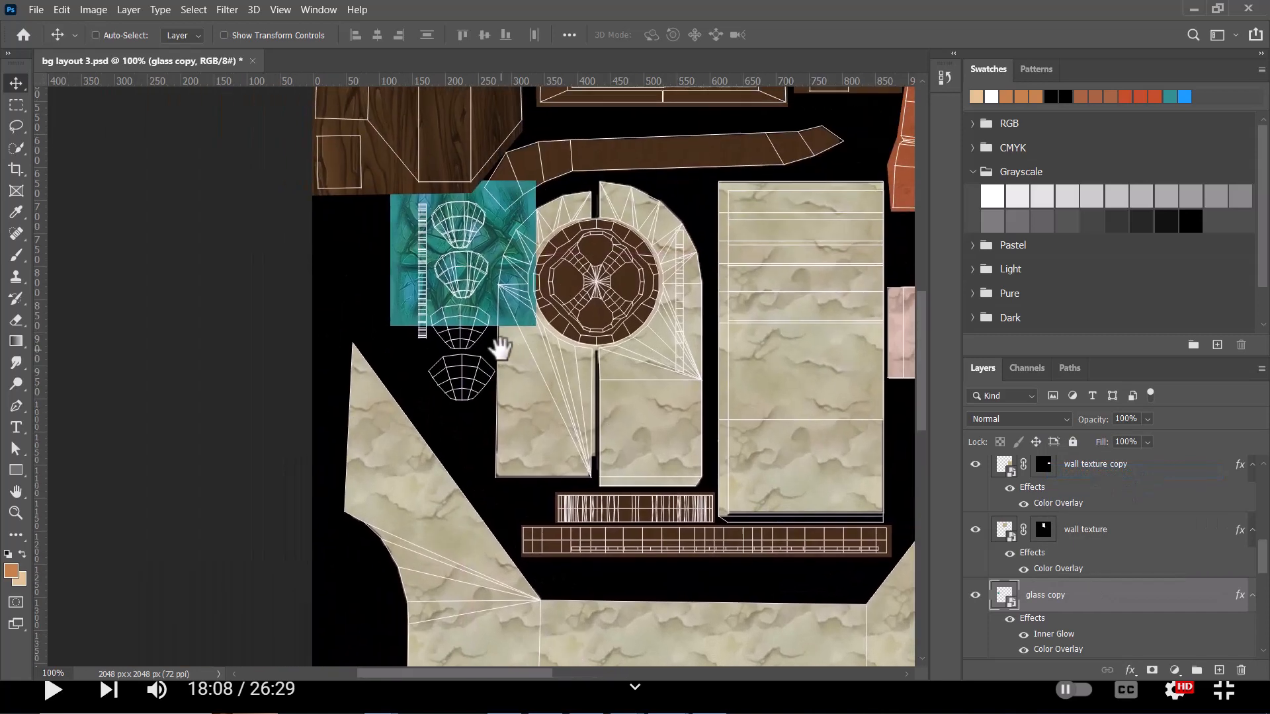
pyautogui.moveTo(499, 239); pyautogui.dragTo(456, 248)
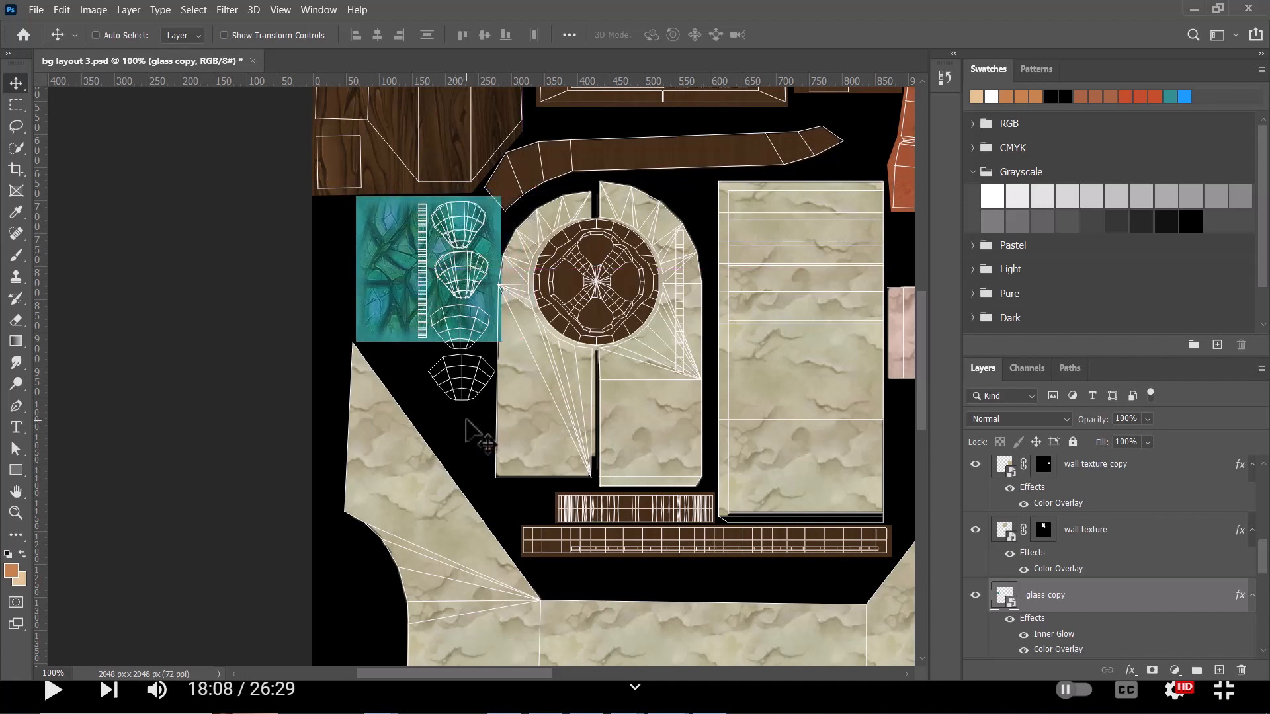
pyautogui.press('ctrl')
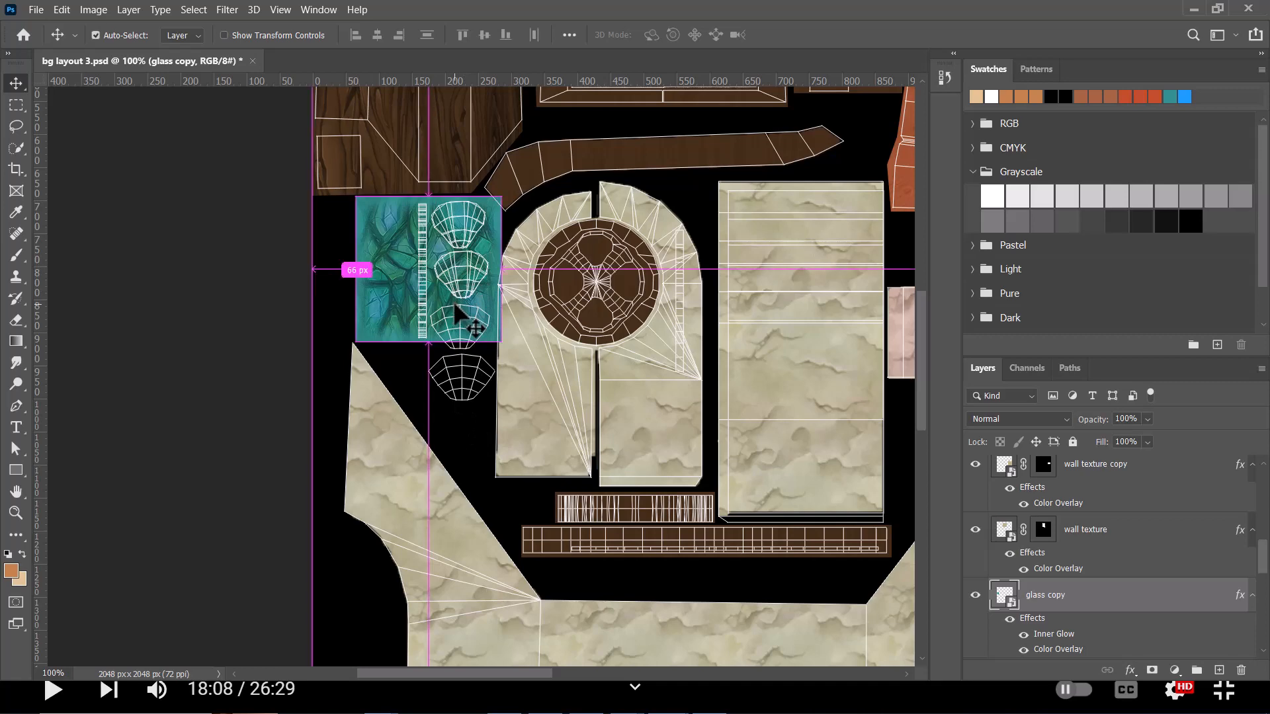
pyautogui.hotkey('ctrl', '+')
pyautogui.moveTo(468, 212); pyautogui.dragTo(501, 351)
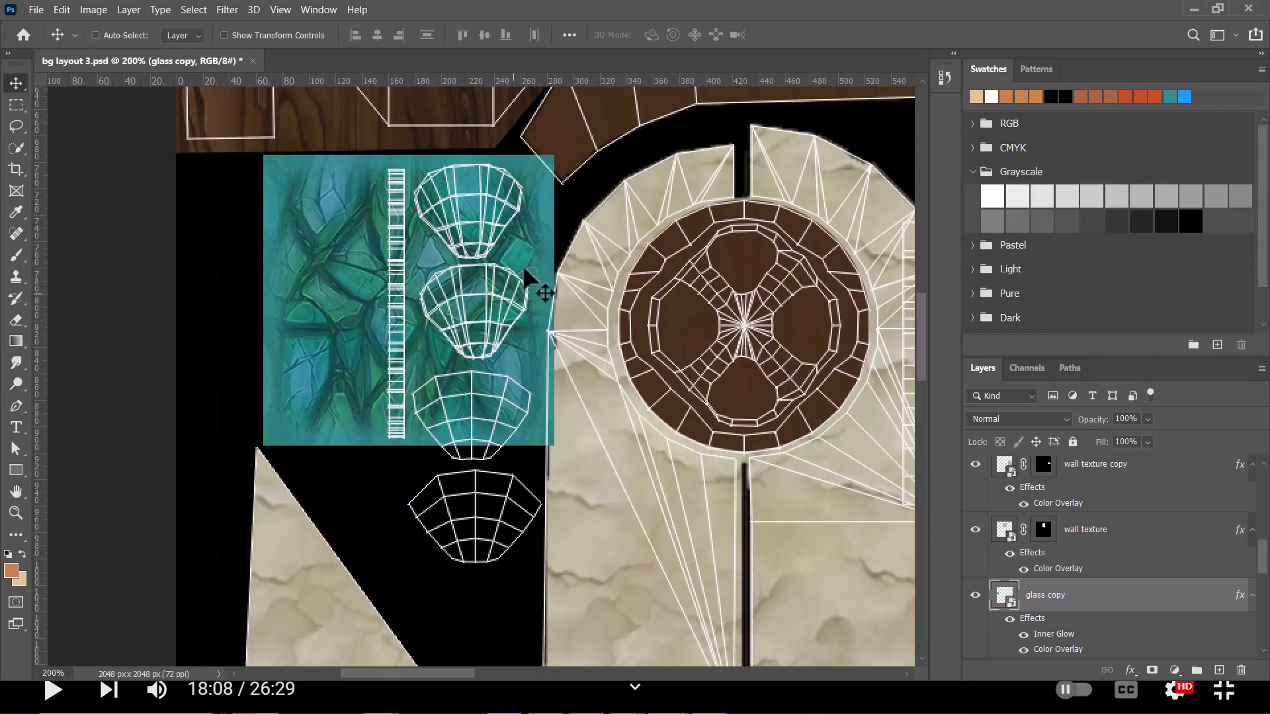
# Reposition the glass copy over the thin strip and upper fan-shaped shells, and align a duplicate of it over the two lower fan-shaped shells
pyautogui.moveTo(523, 212); pyautogui.dragTo(513, 215)
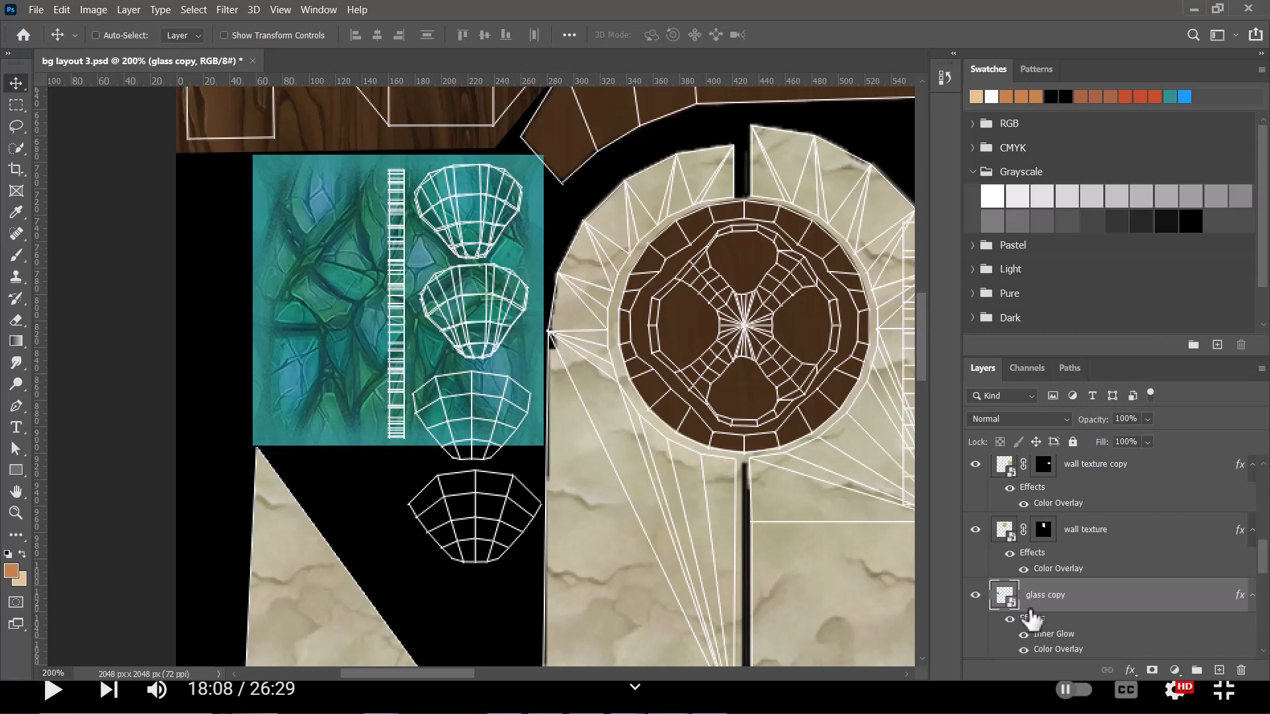
pyautogui.moveTo(514, 255); pyautogui.dragTo(538, 476)
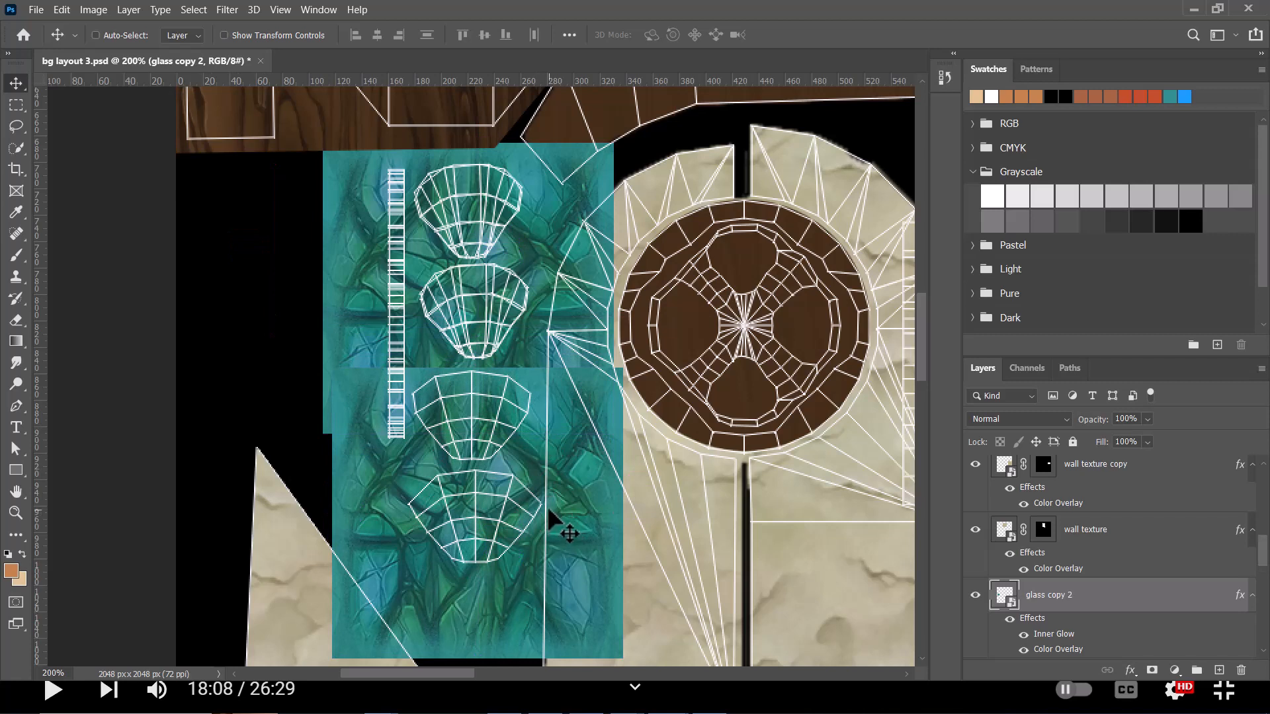
pyautogui.hotkey('shift', 'Left')
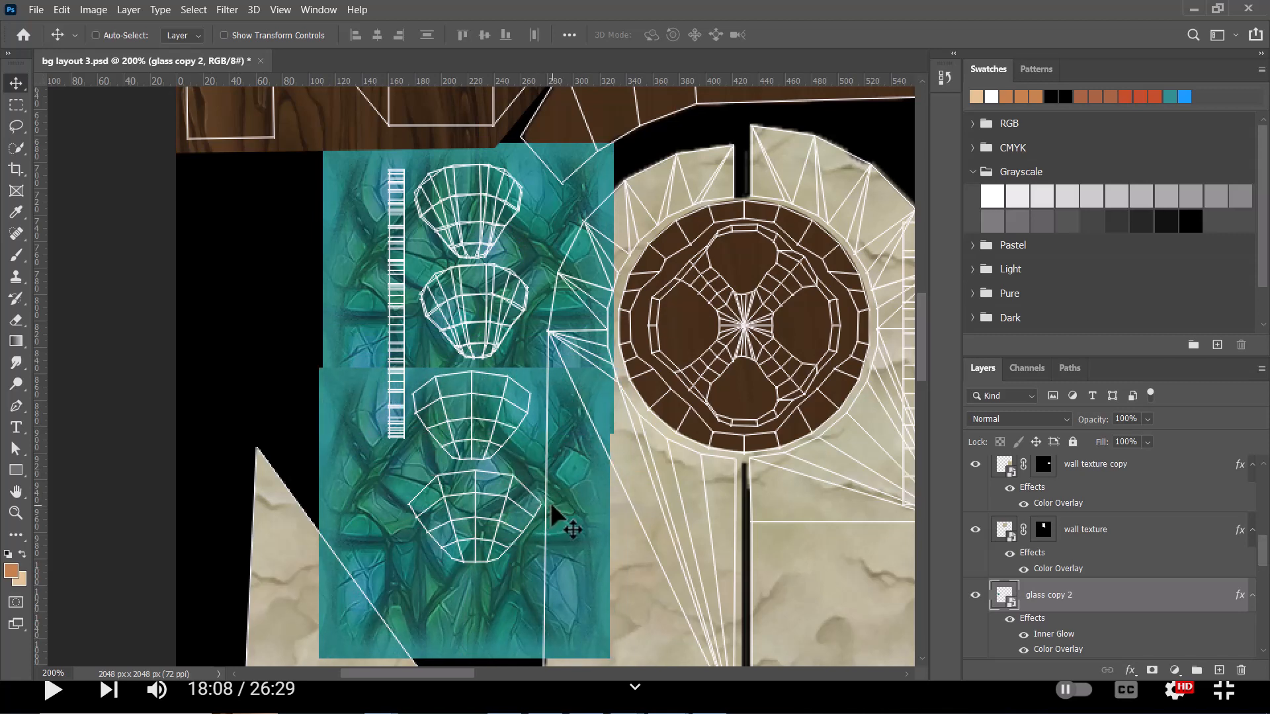
pyautogui.press('Right')
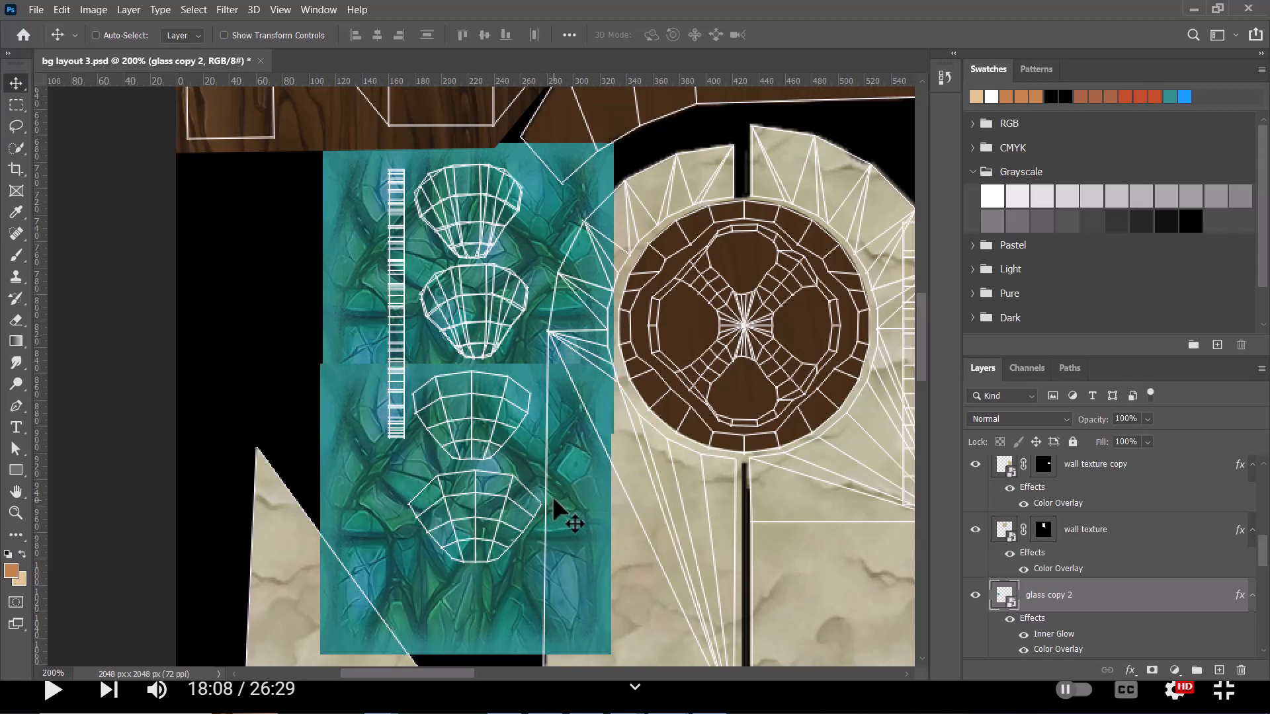
pyautogui.hotkey('shift', 'Up')
pyautogui.press('Up')
pyautogui.press('Up')
pyautogui.press('Up')
pyautogui.press('Up')
pyautogui.press('Up')
pyautogui.press('Up')
pyautogui.press('Up')
pyautogui.press('Up')
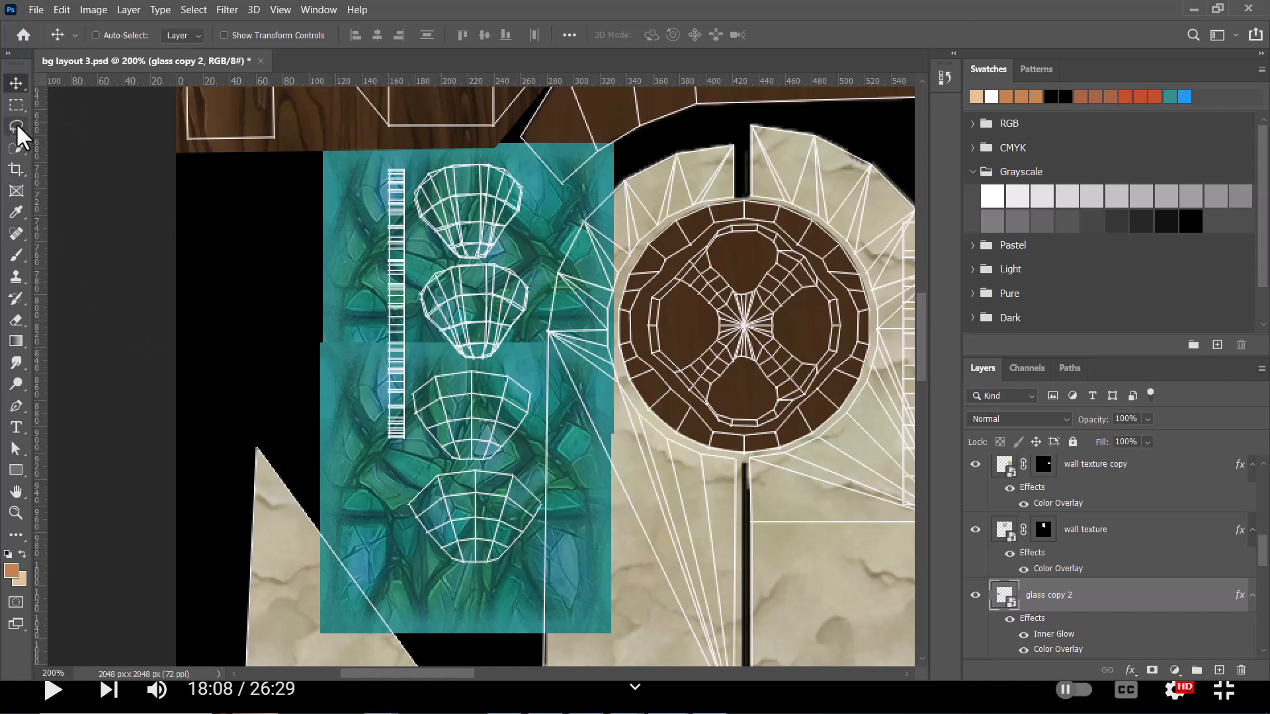
# Trace a Pen tool path just outside the two lower fan-shaped shells, starting below the lowest shell and following their outer edge
pyautogui.press('p')
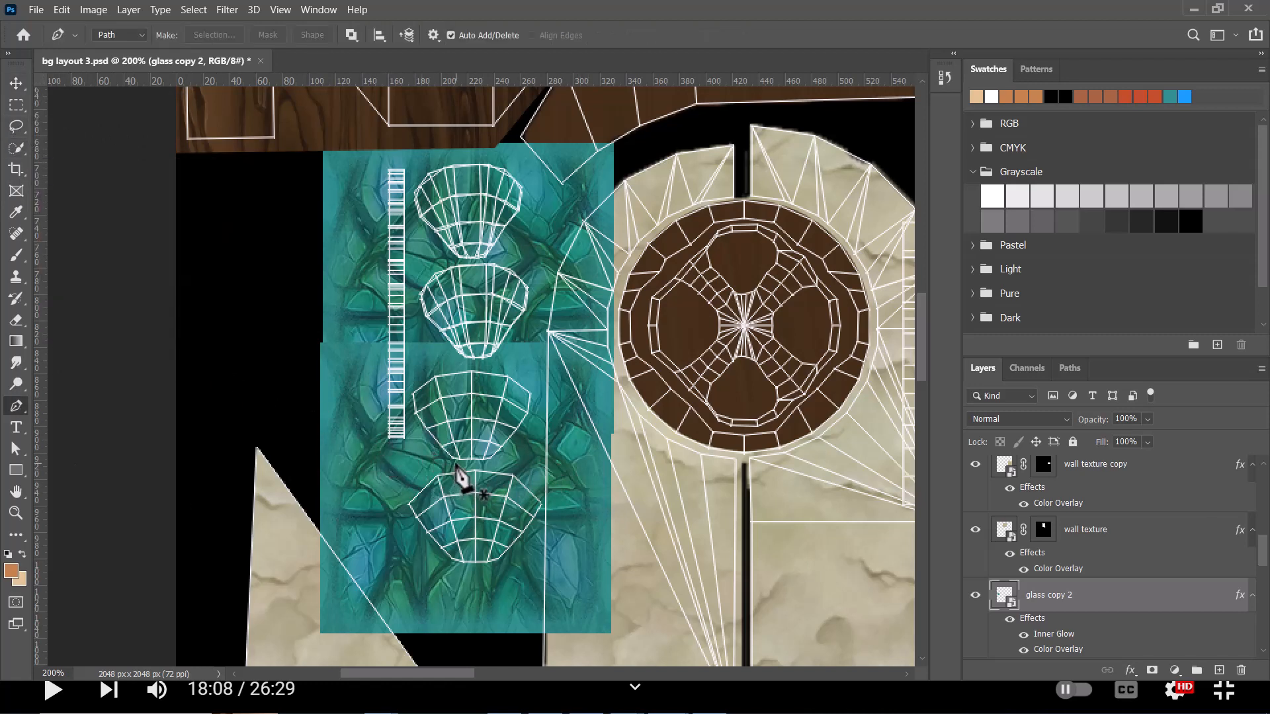
pyautogui.click(477, 569)
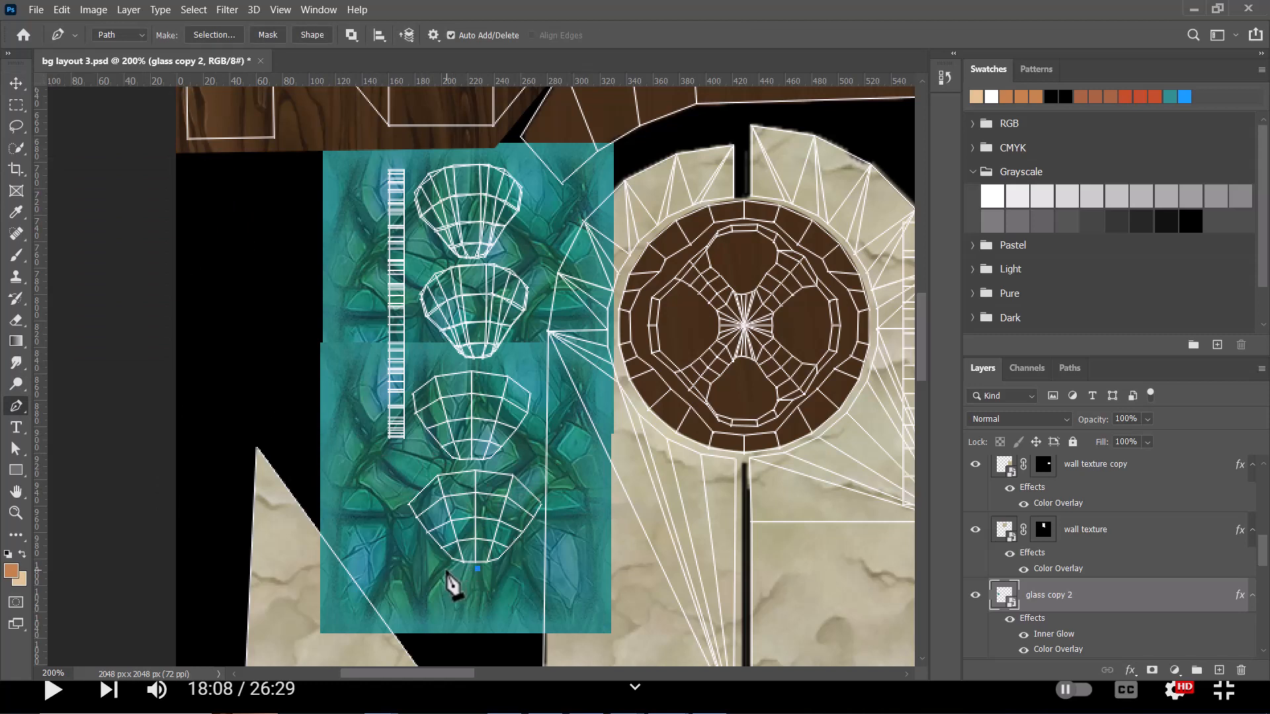
pyautogui.click(397, 503)
pyautogui.click(408, 480)
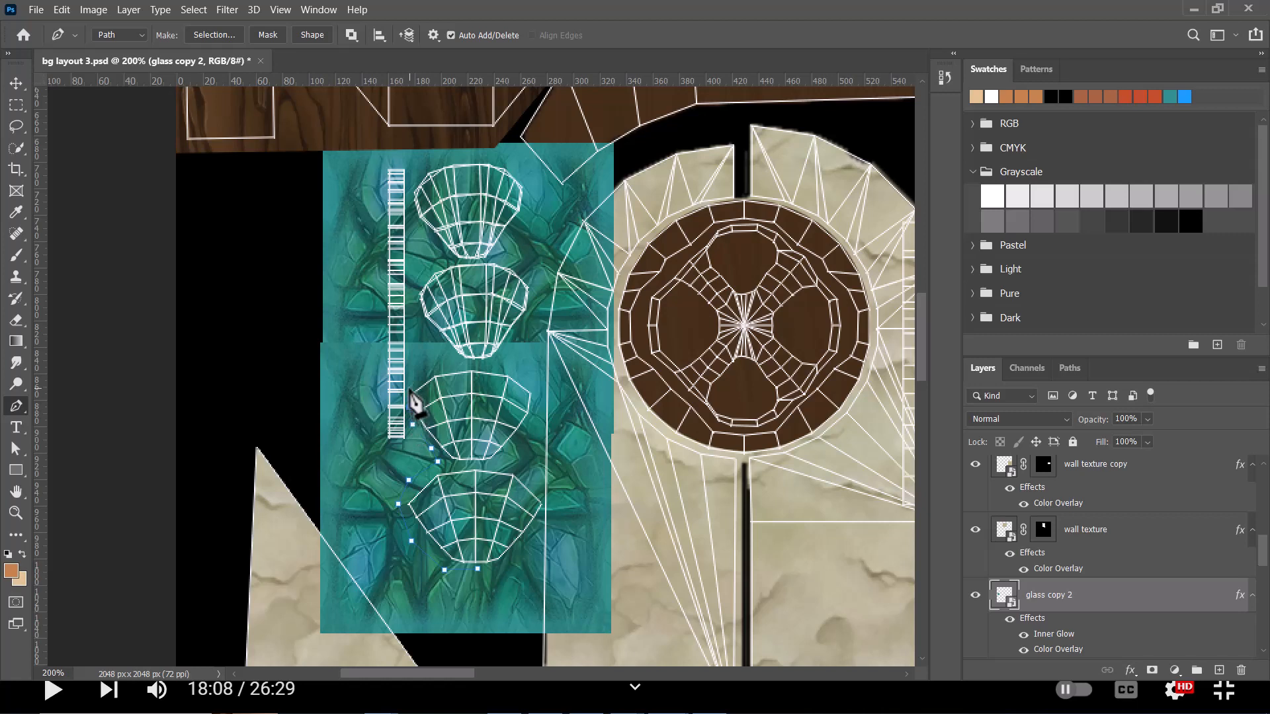
# Complete and close the pen path around the two lower shell-shaped UV pieces on the teal glass texture
pyautogui.click(437, 366)
pyautogui.click(468, 360)
pyautogui.click(529, 432)
pyautogui.click(526, 470)
pyautogui.click(545, 496)
pyautogui.click(545, 518)
pyautogui.click(520, 564)
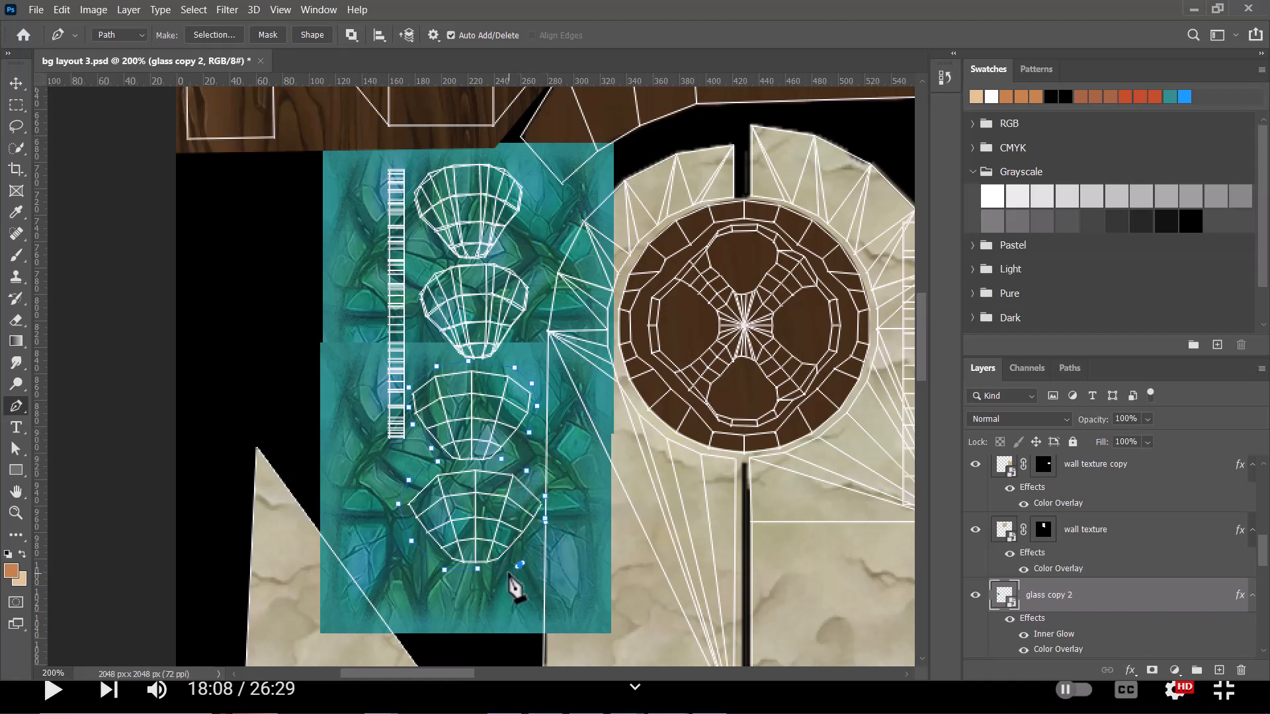
pyautogui.click(479, 569)
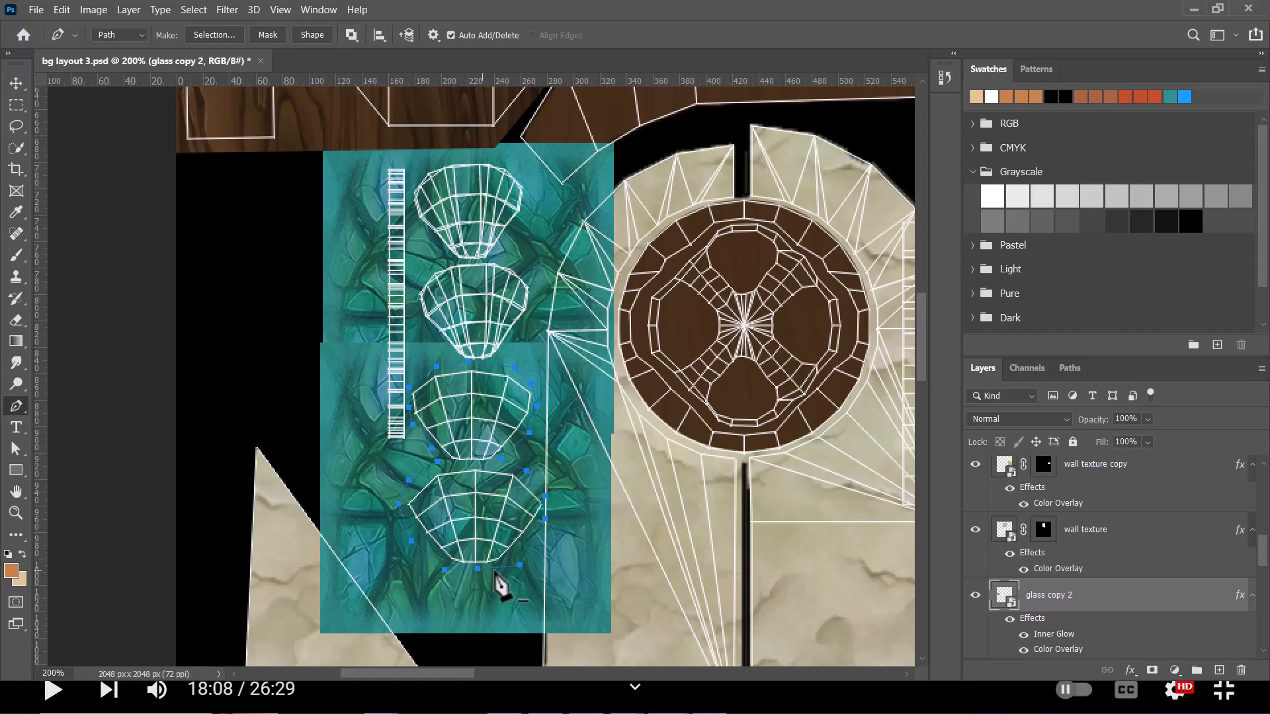
# Convert the path into a new selection with a feather radius of 0 and mask the glass copy 2 layer with it
pyautogui.rightClick(495, 484)
pyautogui.click(557, 187)
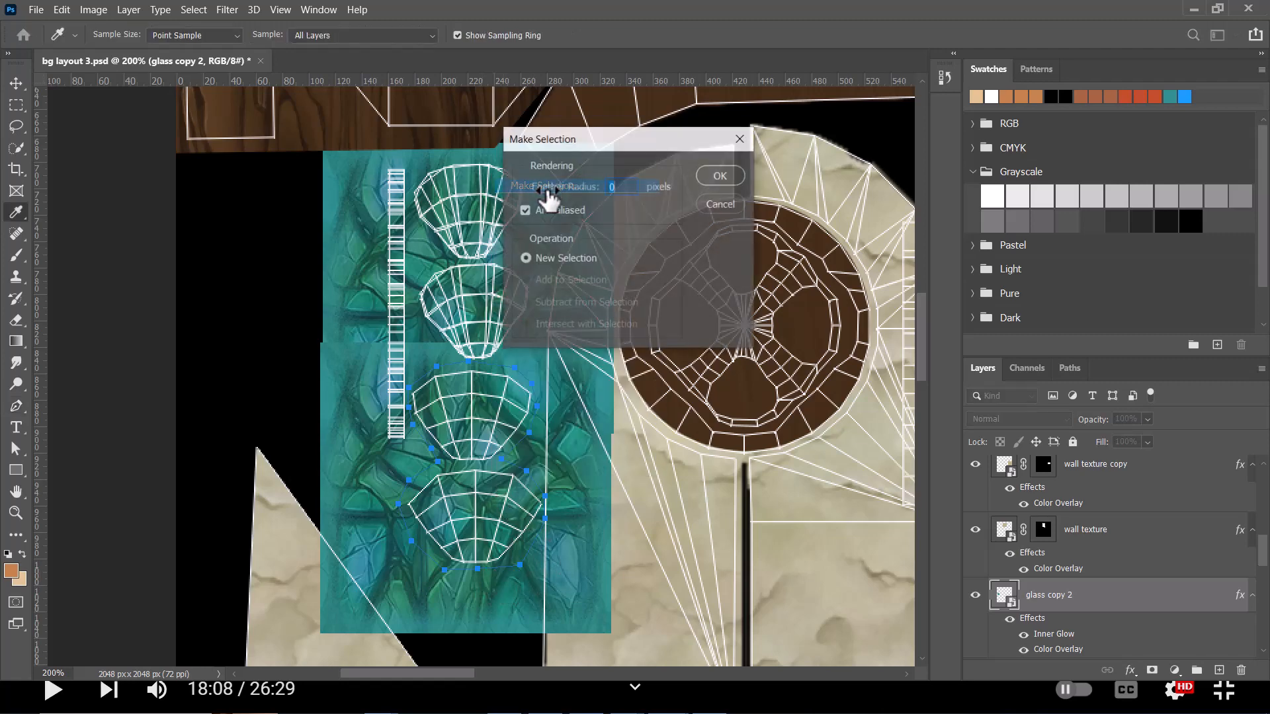
pyautogui.click(706, 181)
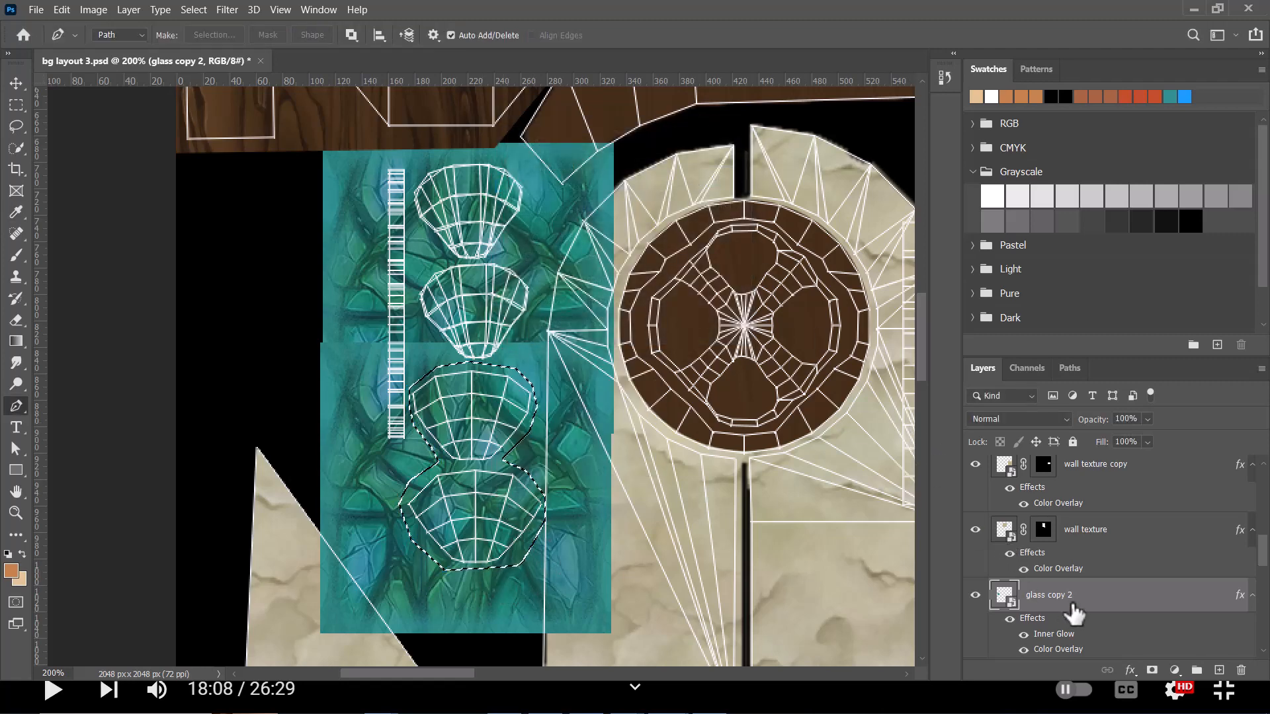
pyautogui.rightClick(1076, 604)
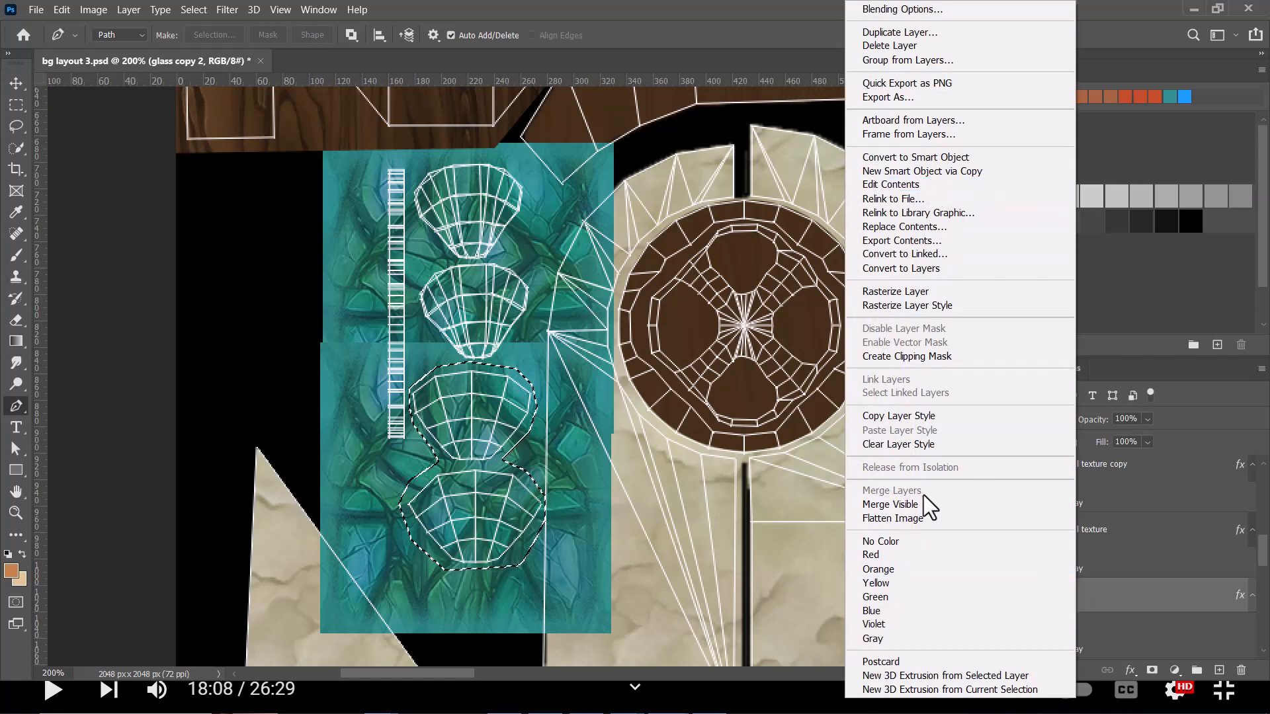
pyautogui.click(1172, 606)
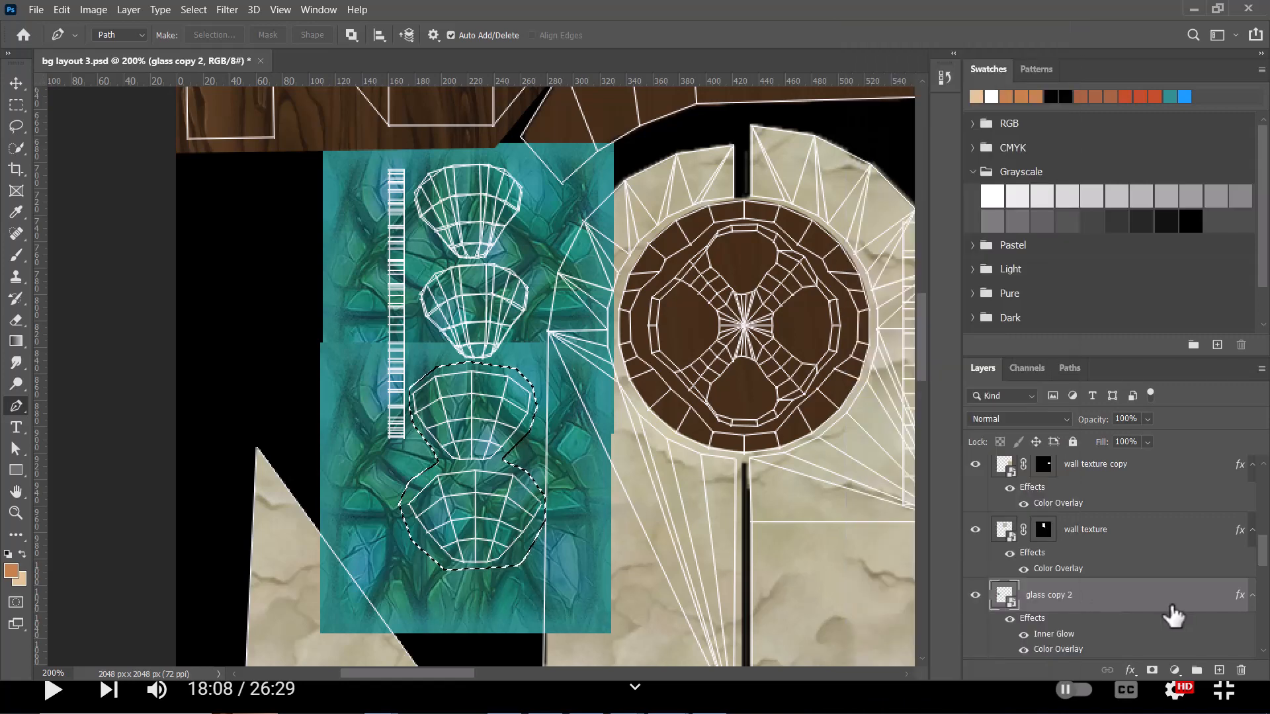
pyautogui.click(1151, 670)
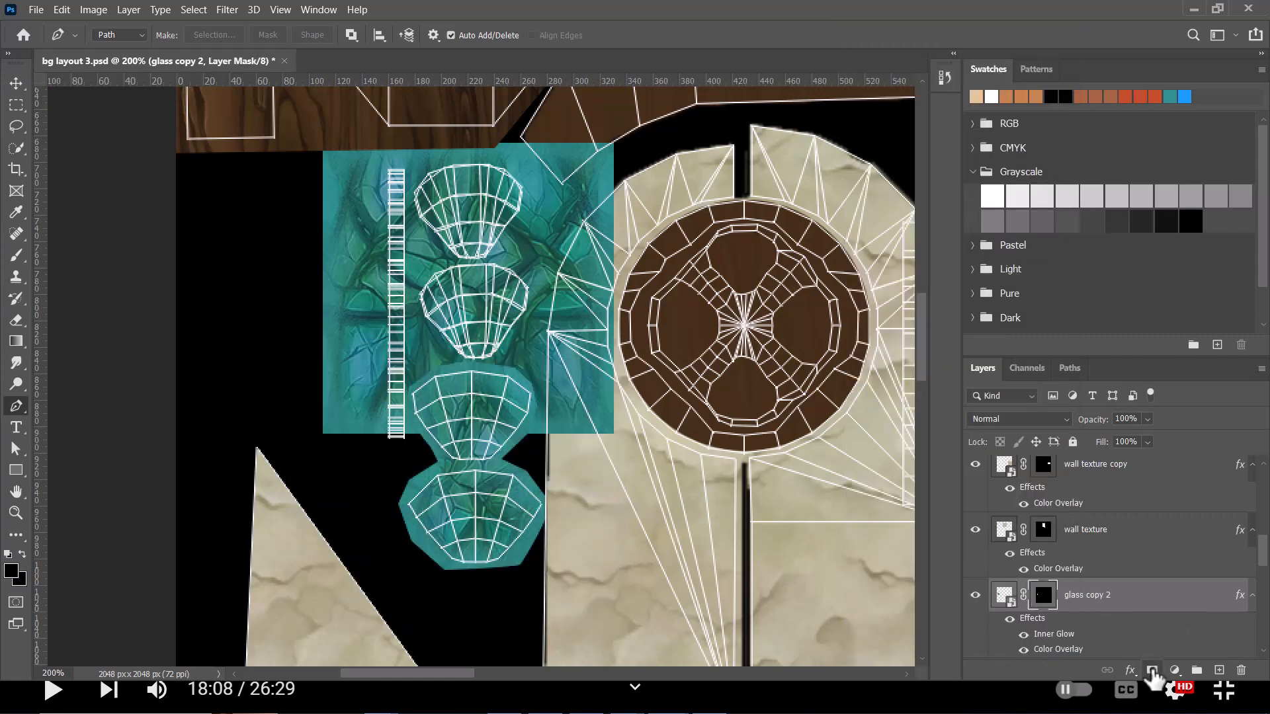
# Select the glass copy layer and toggle its visibility to check which area it covers
pyautogui.scroll(-1, 1122, 556)
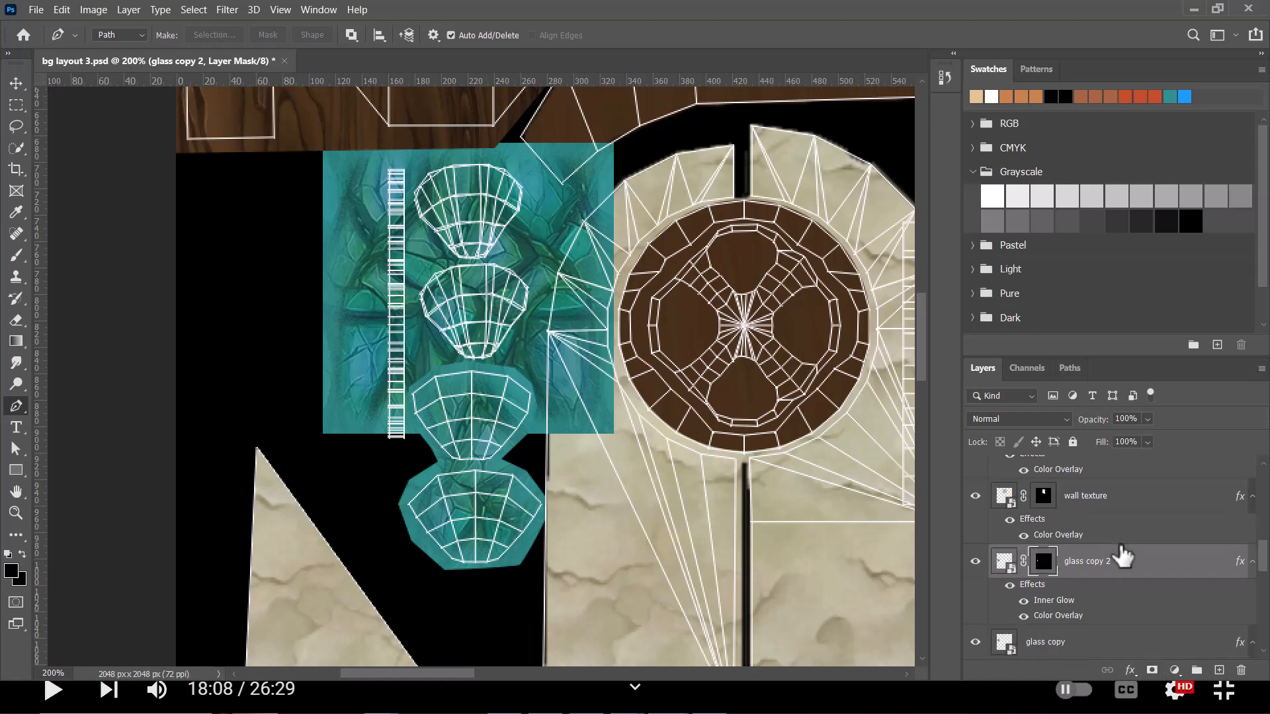
pyautogui.scroll(-2, 1123, 555)
pyautogui.click(1071, 552)
pyautogui.click(976, 544)
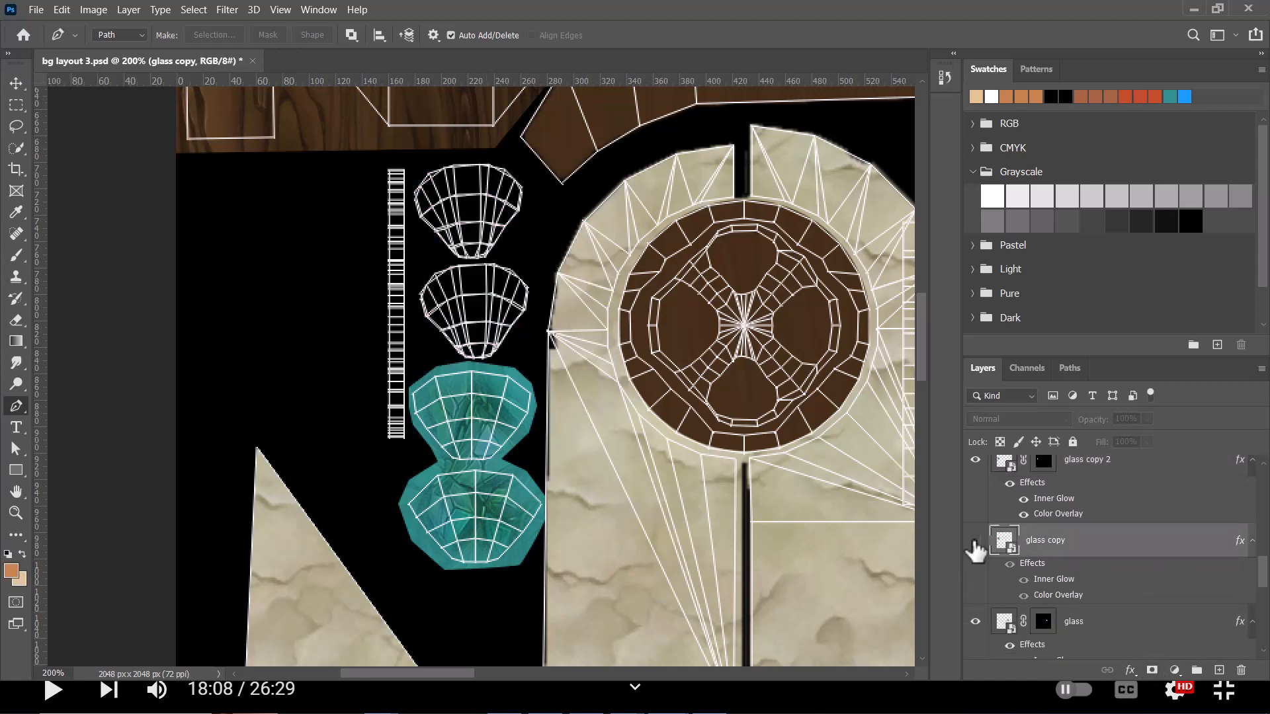
pyautogui.click(976, 541)
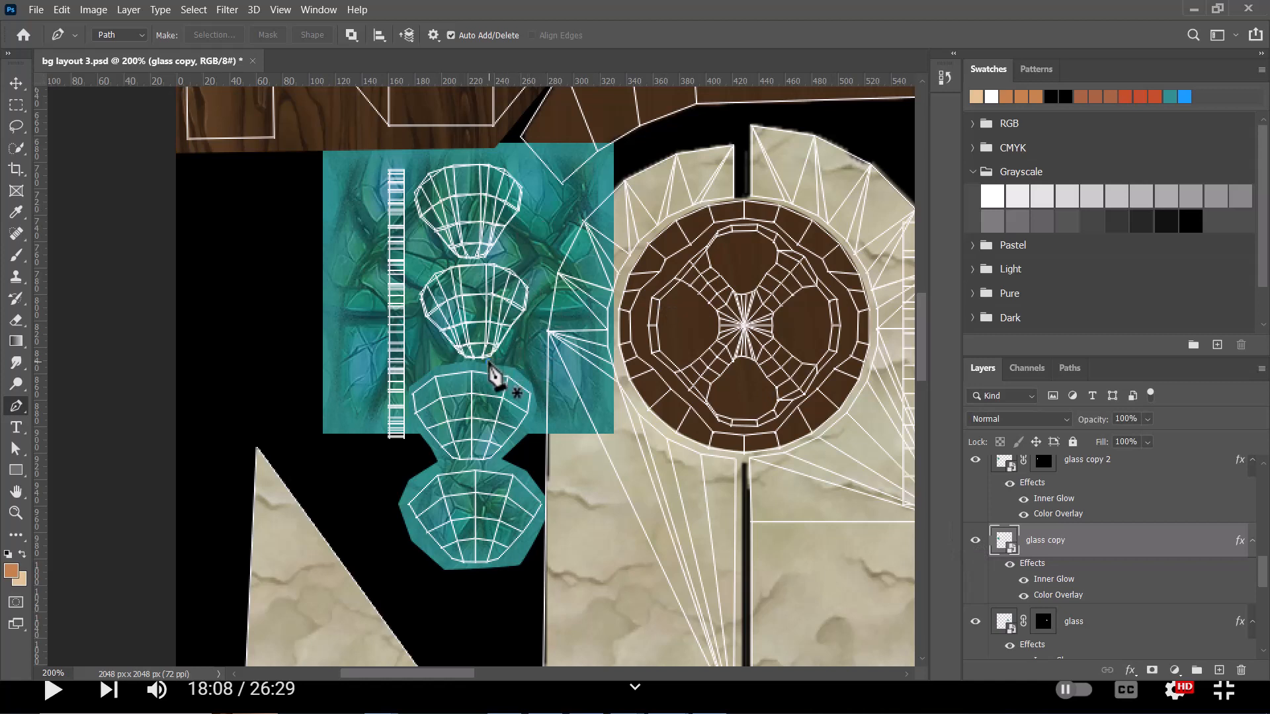
# Trace a pen path from the base of the second shell piece up its left side and around the top shell
pyautogui.click(488, 362)
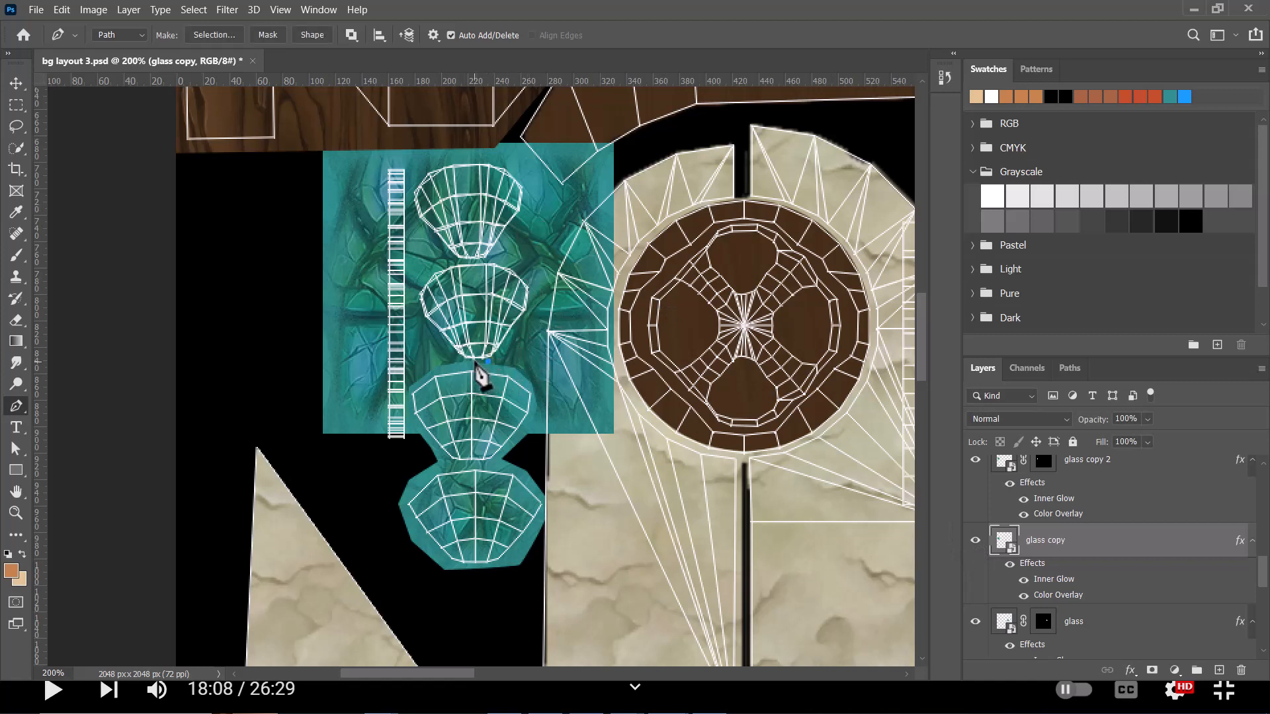
pyautogui.click(437, 334)
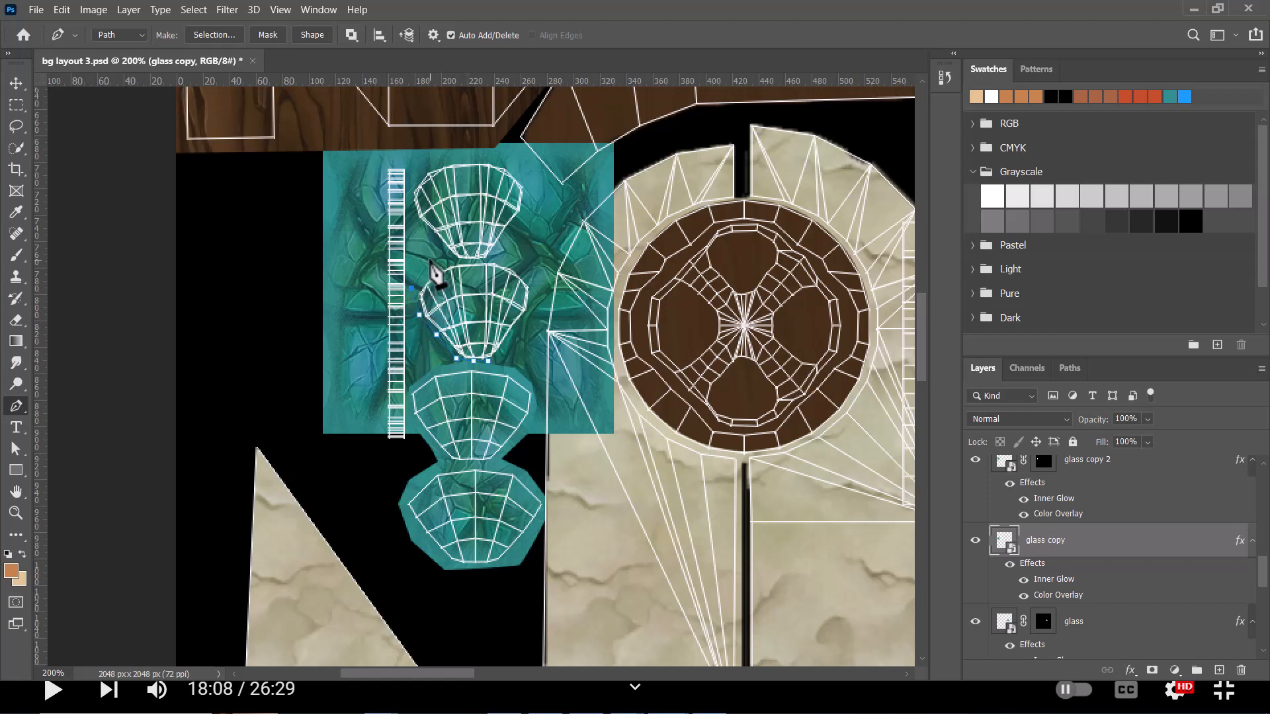
pyautogui.click(446, 250)
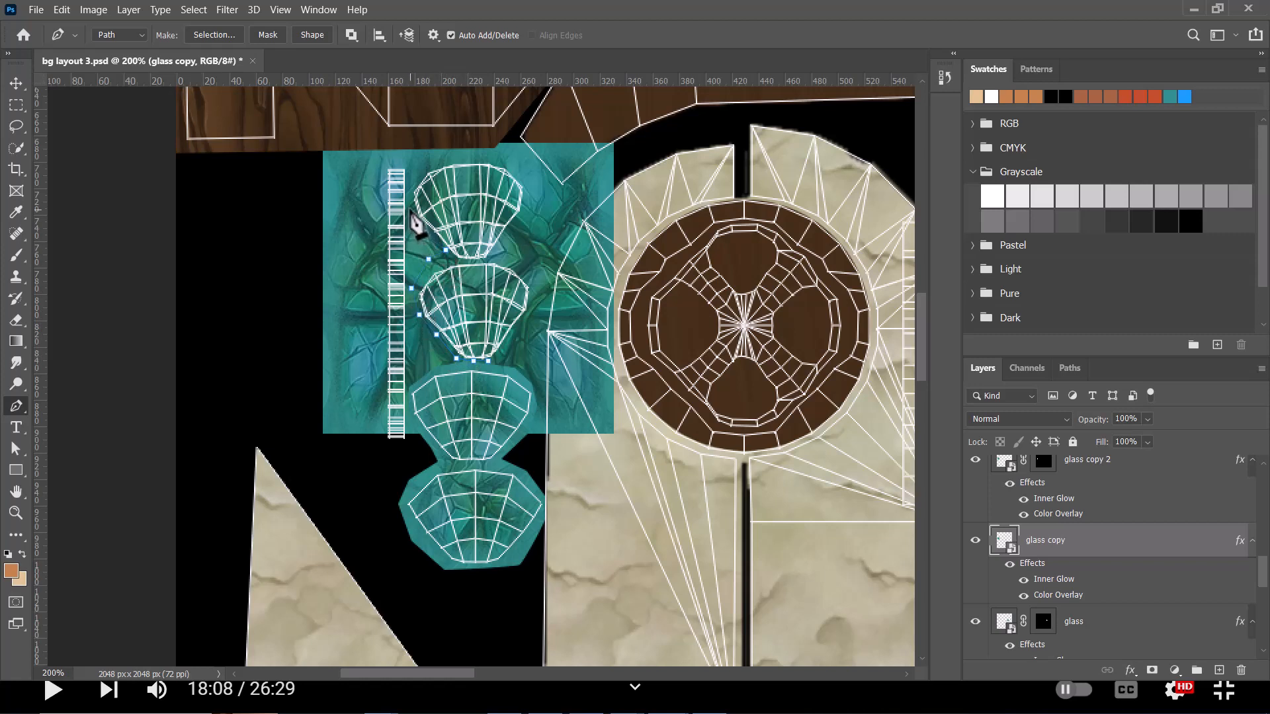
pyautogui.click(413, 167)
pyautogui.click(447, 158)
pyautogui.click(493, 153)
pyautogui.click(523, 237)
pyautogui.click(508, 255)
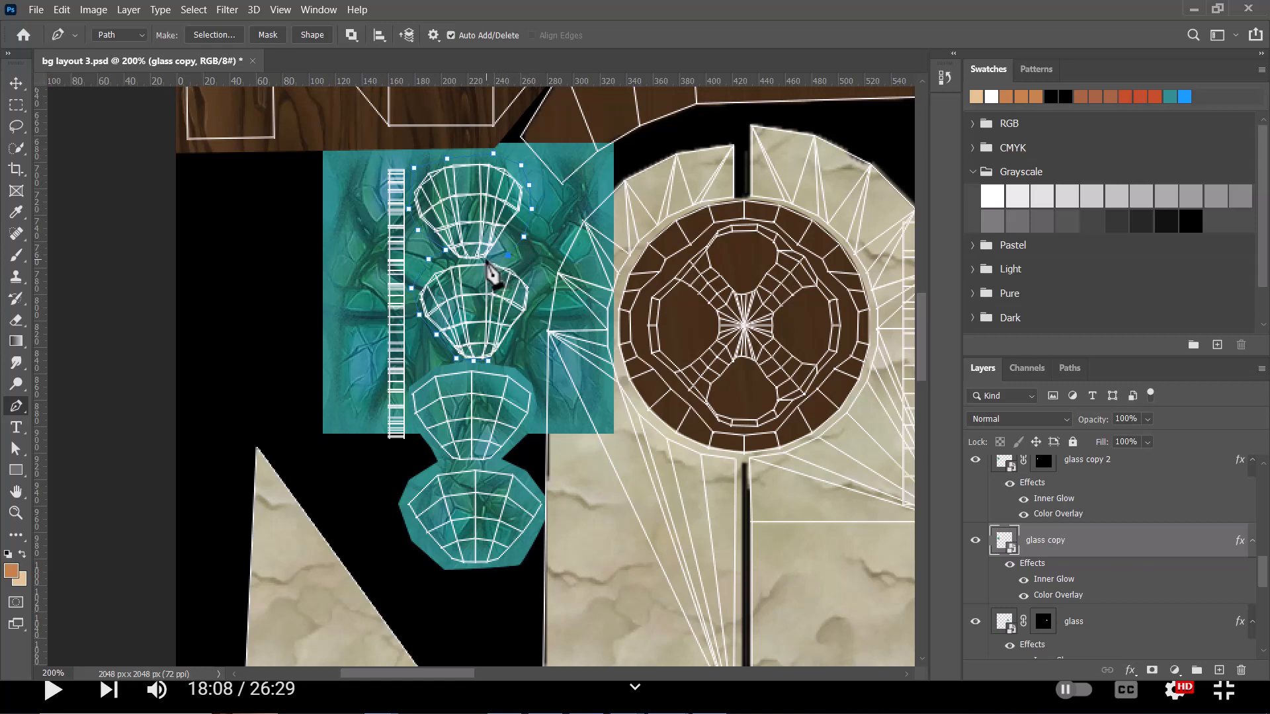
# Continue the pen path down the right side of the second shell piece toward its base
pyautogui.hotkey('ctrl', '+')
pyautogui.hotkey('ctrl', '+')
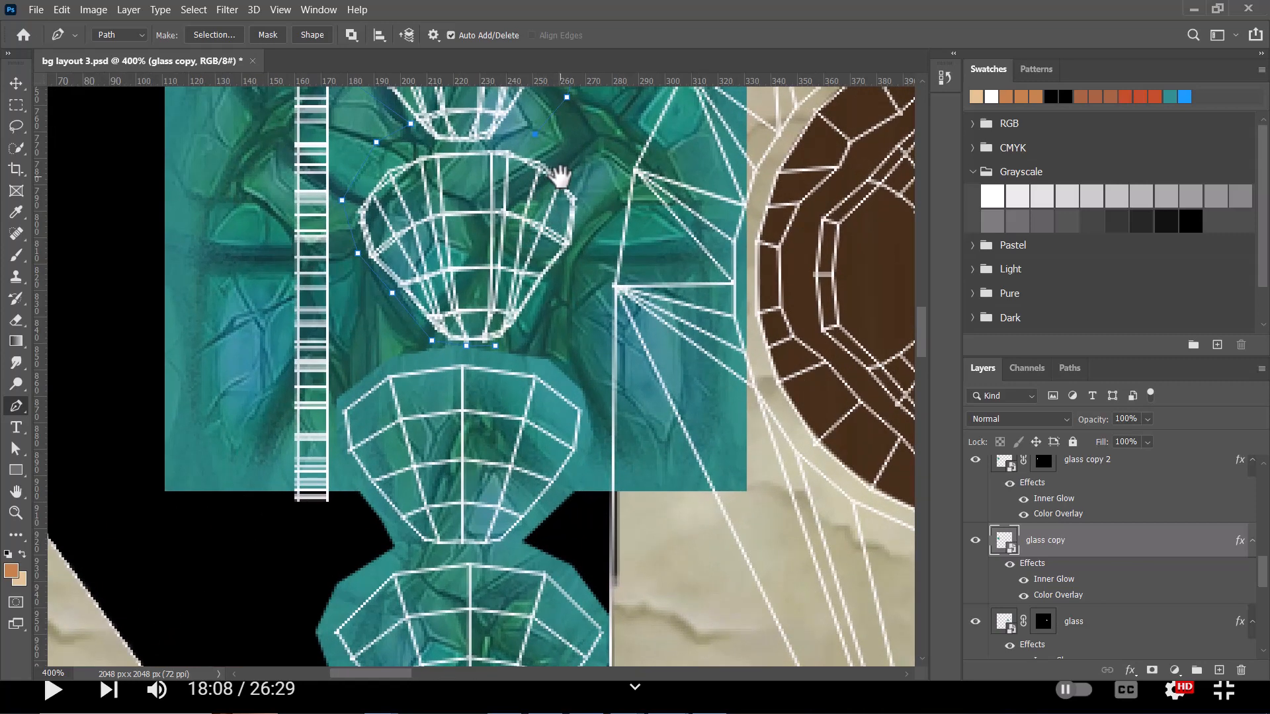
pyautogui.click(561, 165)
pyautogui.click(577, 182)
pyautogui.click(588, 217)
pyautogui.click(590, 253)
pyautogui.click(579, 297)
pyautogui.click(551, 335)
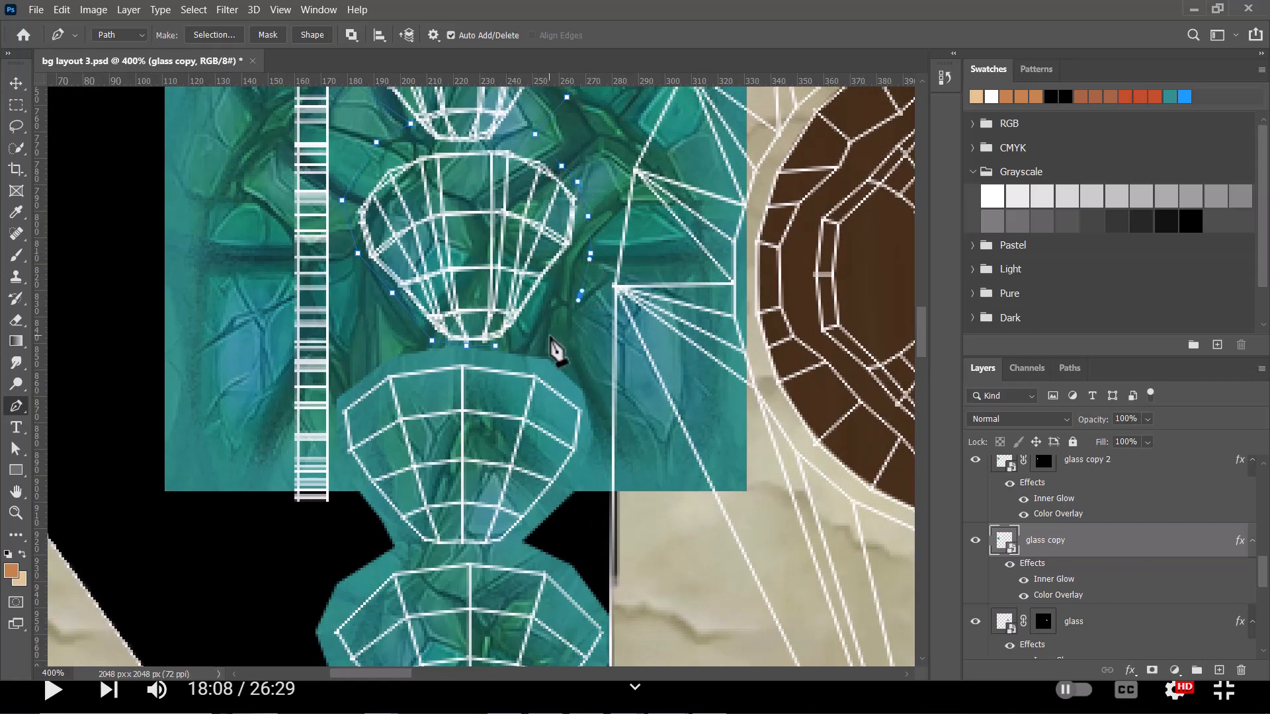
# Turn the path around the two upper shells into a selection and mask the glass copy layer with it
pyautogui.rightClick(554, 295)
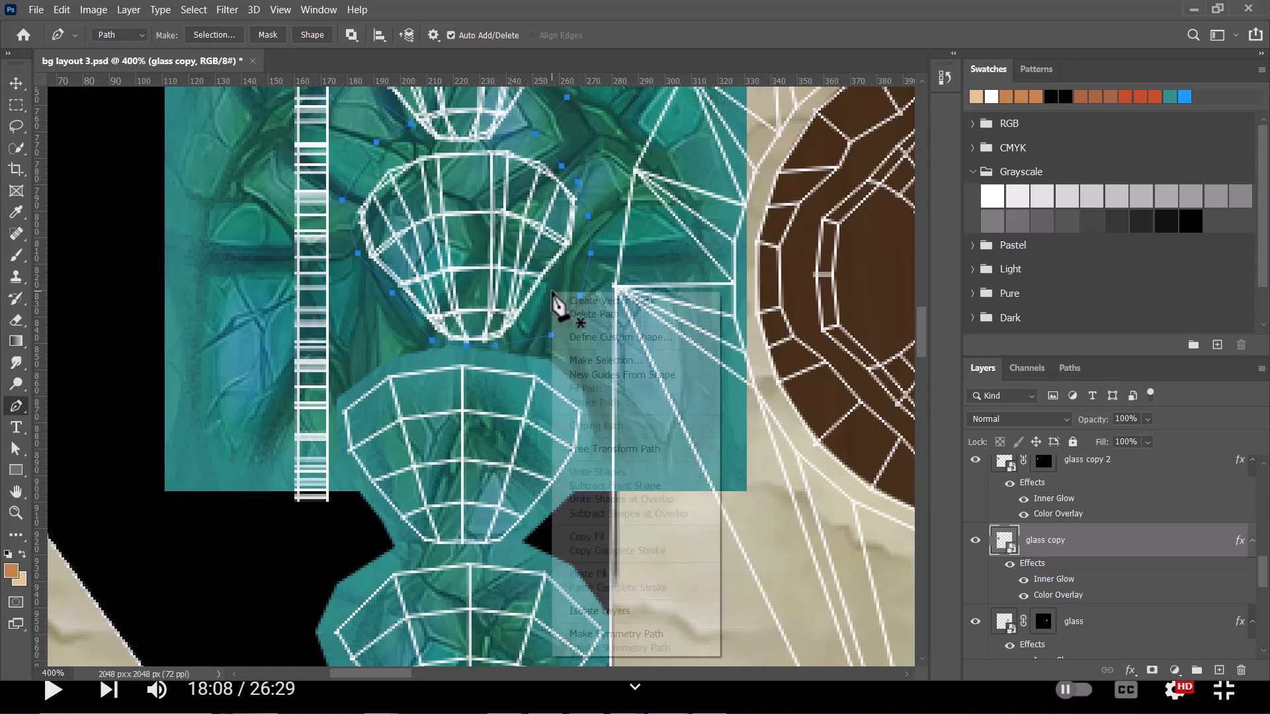
pyautogui.click(637, 358)
pyautogui.click(713, 178)
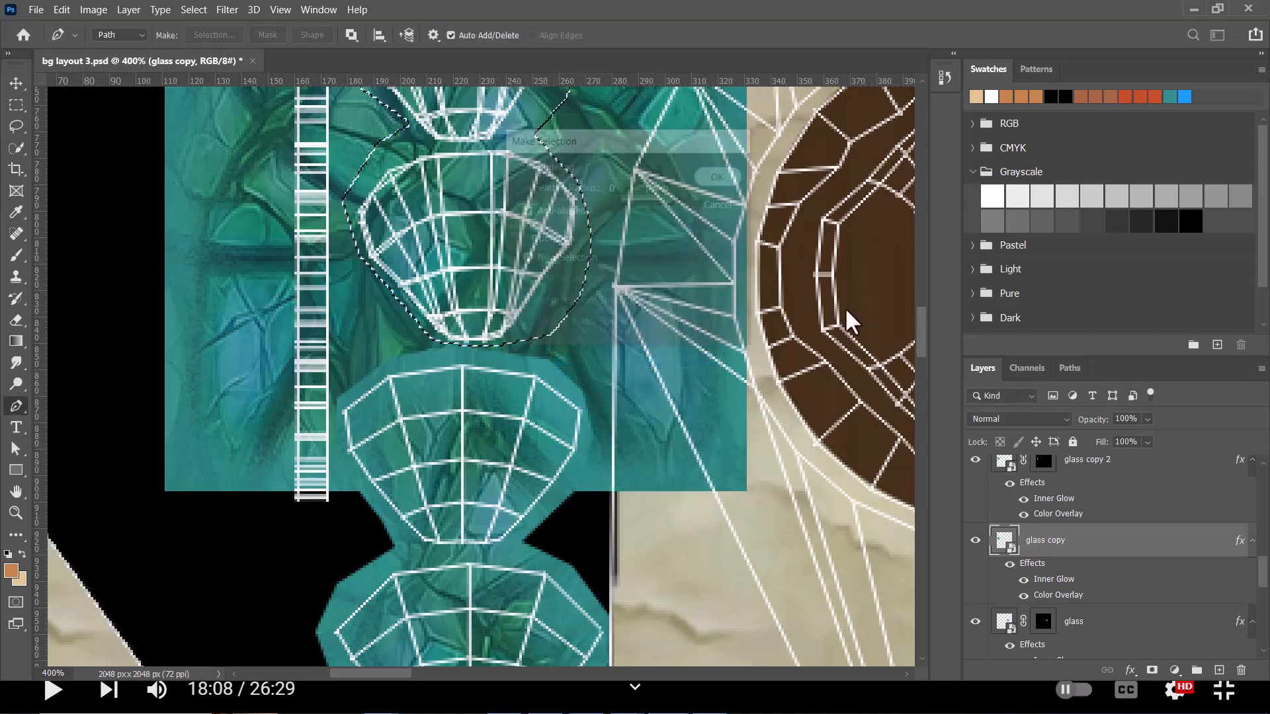
pyautogui.click(1151, 670)
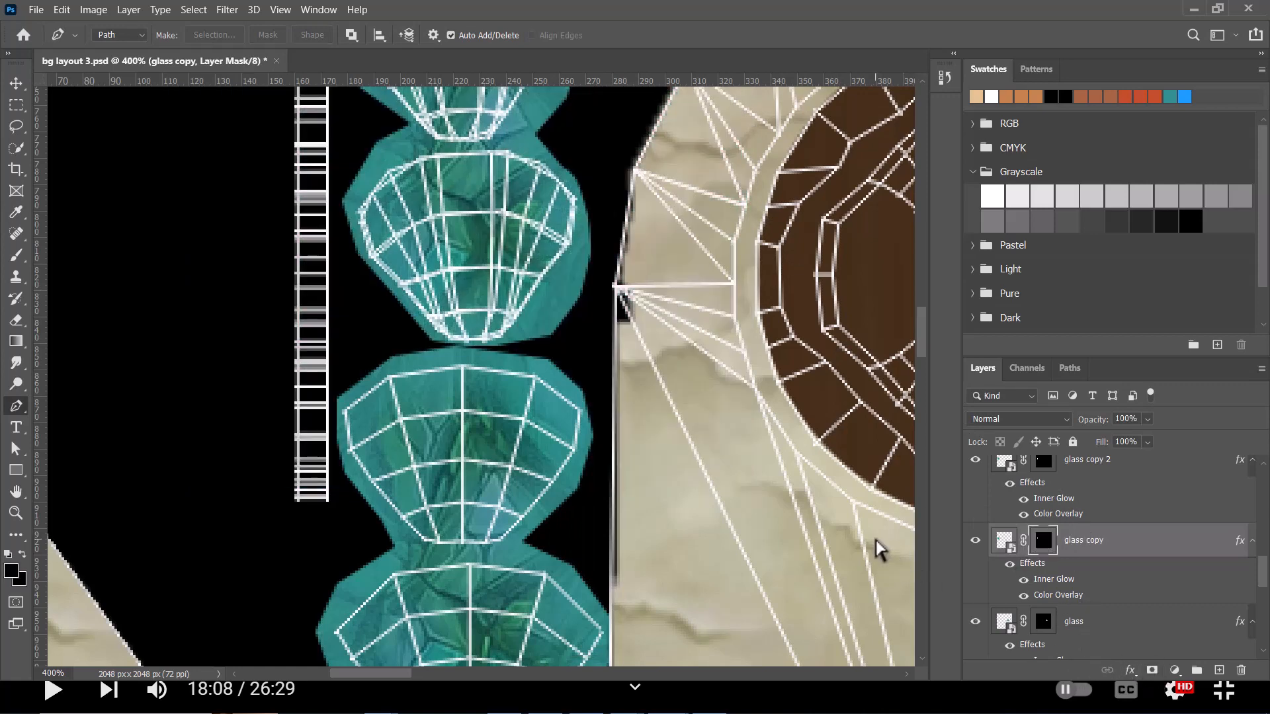
# Reveal the glass over the narrow vertical UV strip by filling a rectangular area of the glass copy mask with white, then deselect
pyautogui.hotkey('ctrl', '-')
pyautogui.hotkey('ctrl', '-')
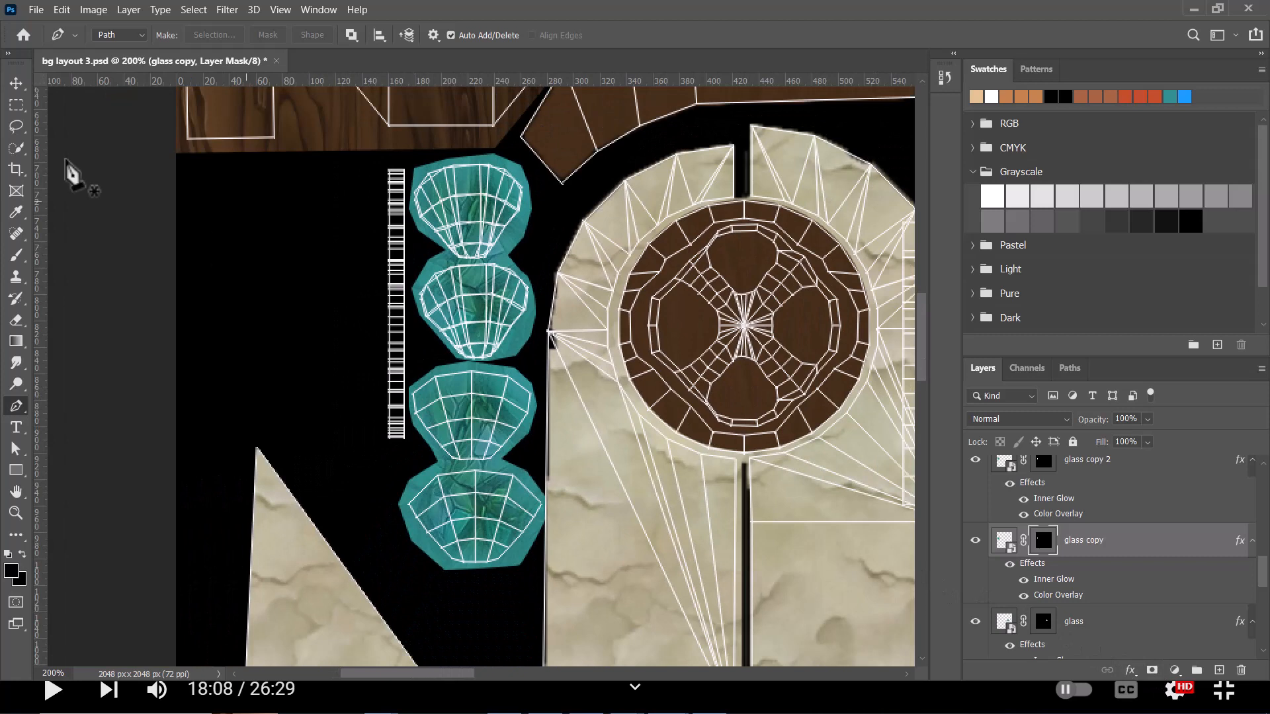
pyautogui.press('m')
pyautogui.moveTo(374, 160); pyautogui.dragTo(410, 453)
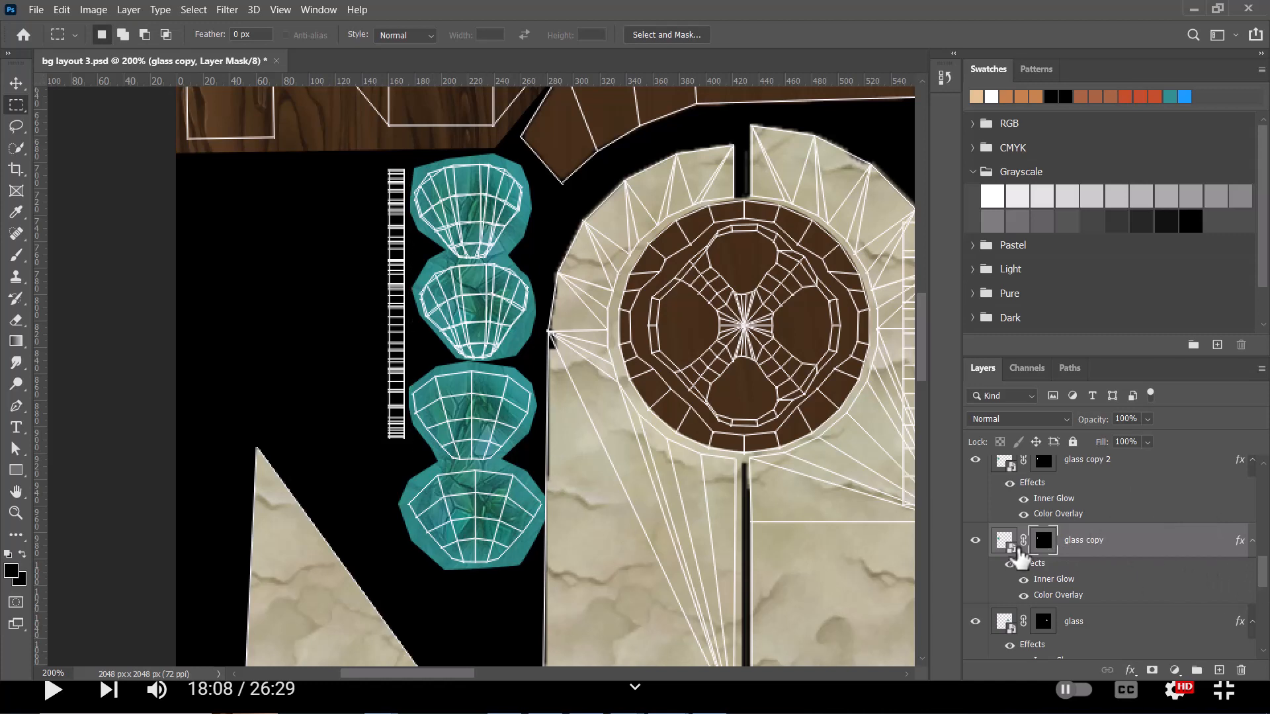
pyautogui.click(974, 540)
pyautogui.click(974, 540)
pyautogui.click(9, 556)
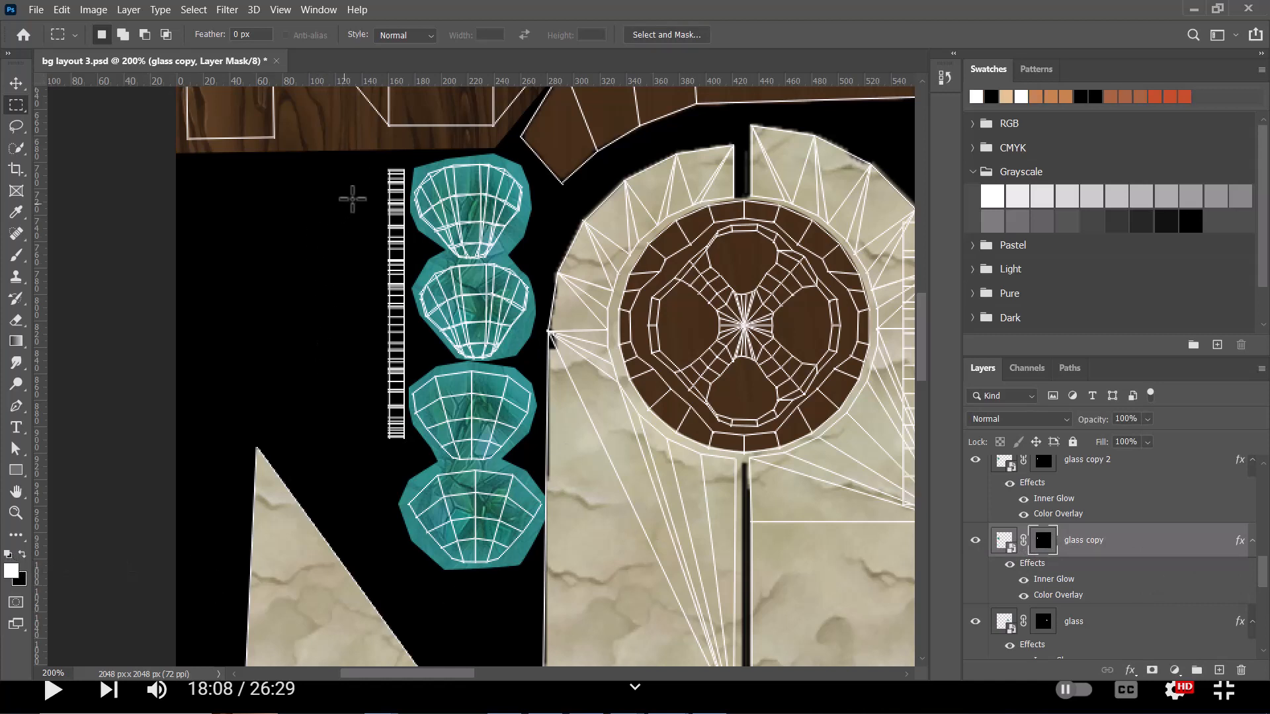
pyautogui.moveTo(372, 162); pyautogui.dragTo(407, 447)
pyautogui.hotkey('alt', 'BackSpace')
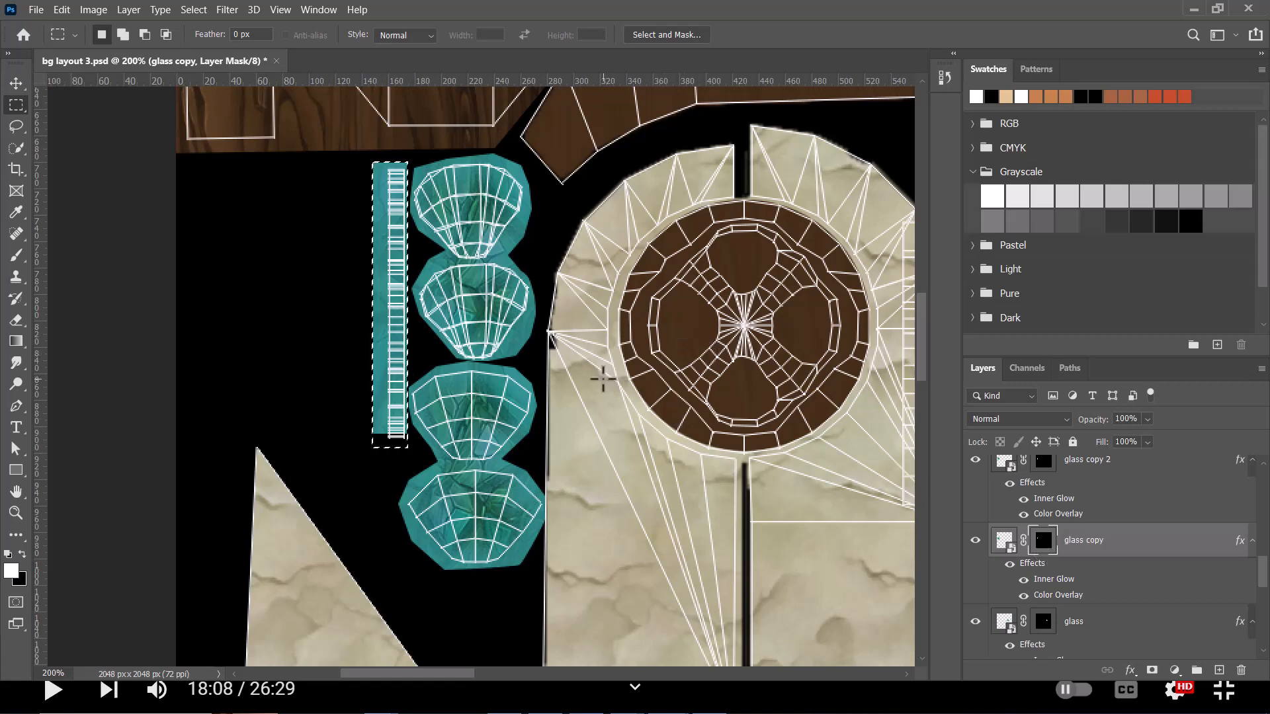
pyautogui.hotkey('ctrl', 'd')
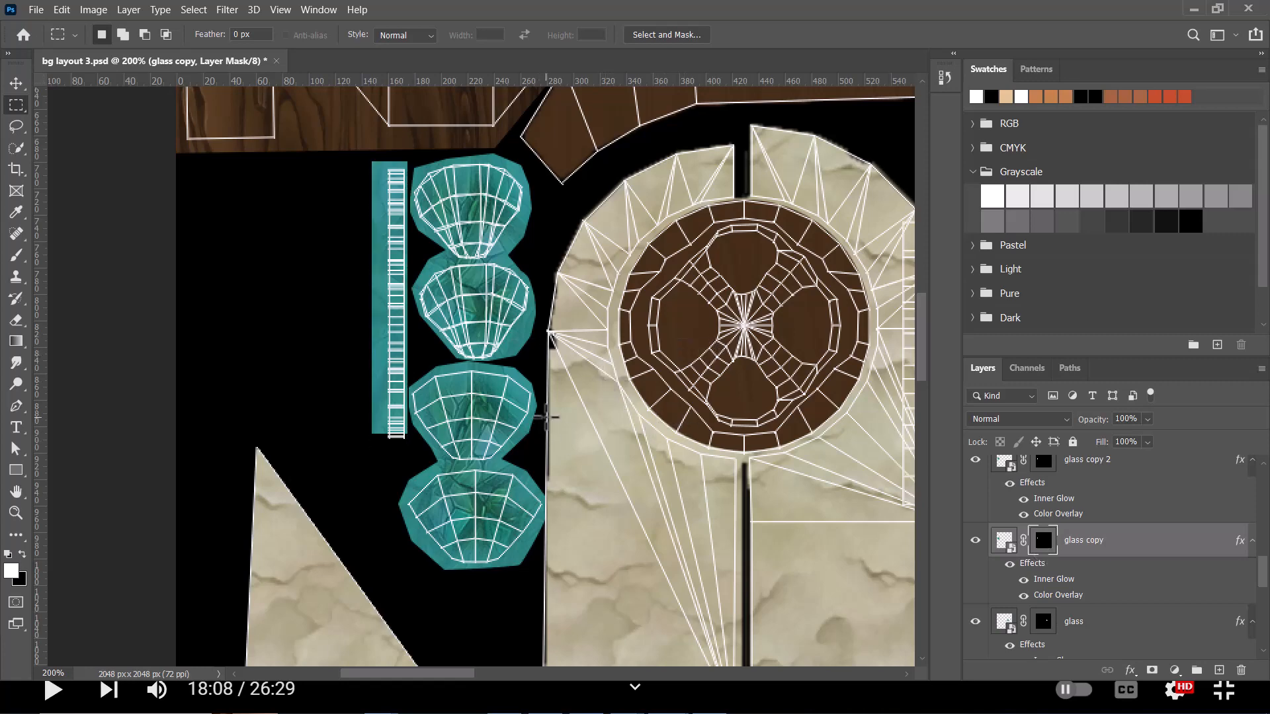
# Scale the glass copy layer proportionally to 104% so the texture covers the whole vertical strip
pyautogui.hotkey('ctrl', '+')
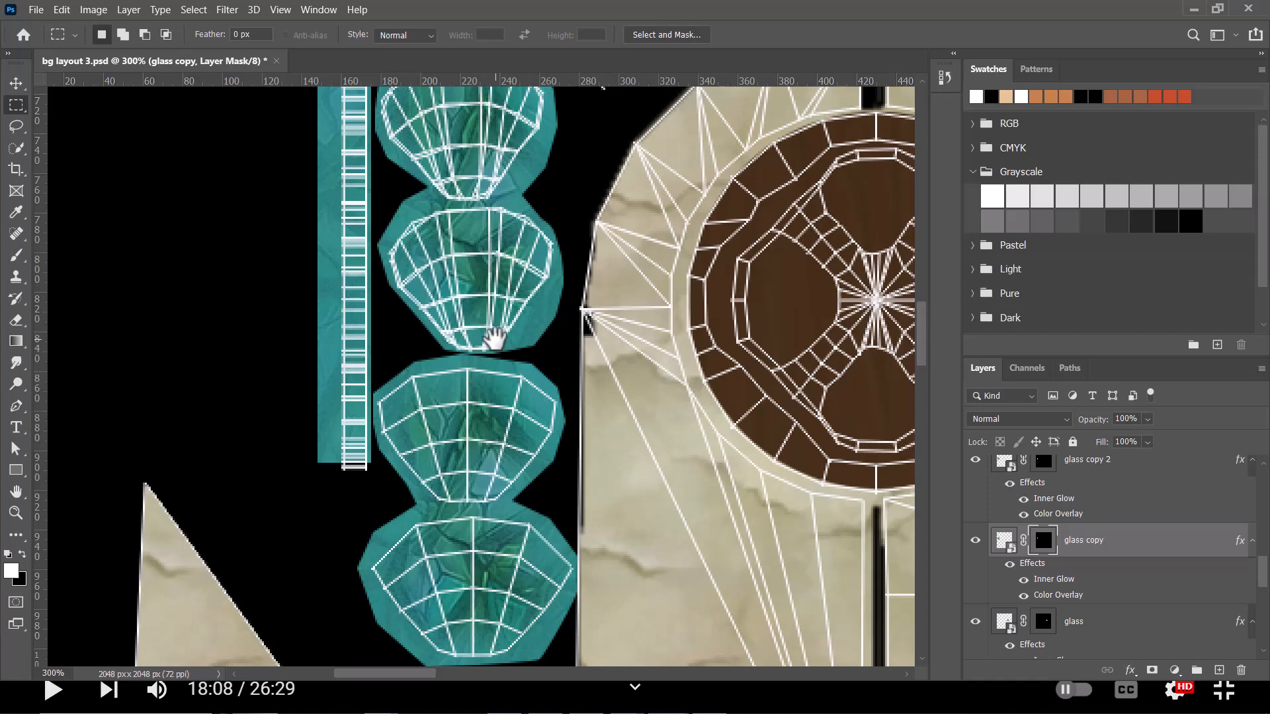
pyautogui.hotkey('ctrl', '-')
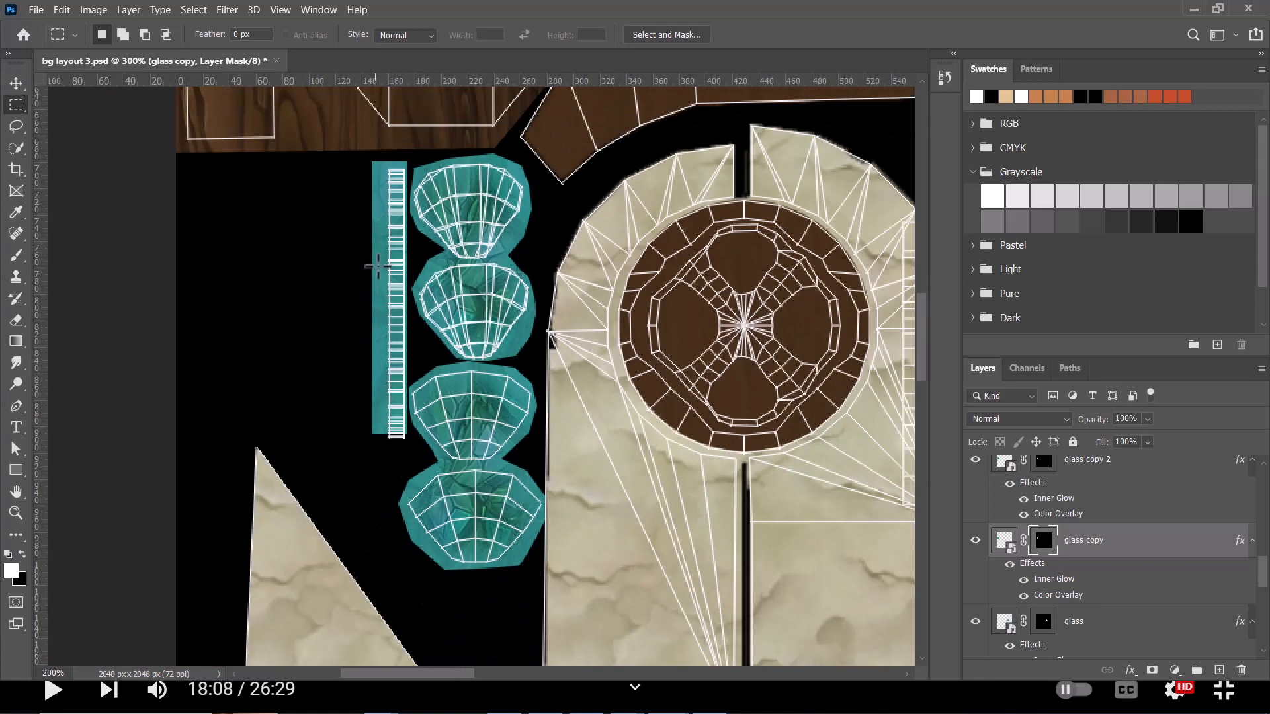
pyautogui.click(17, 82)
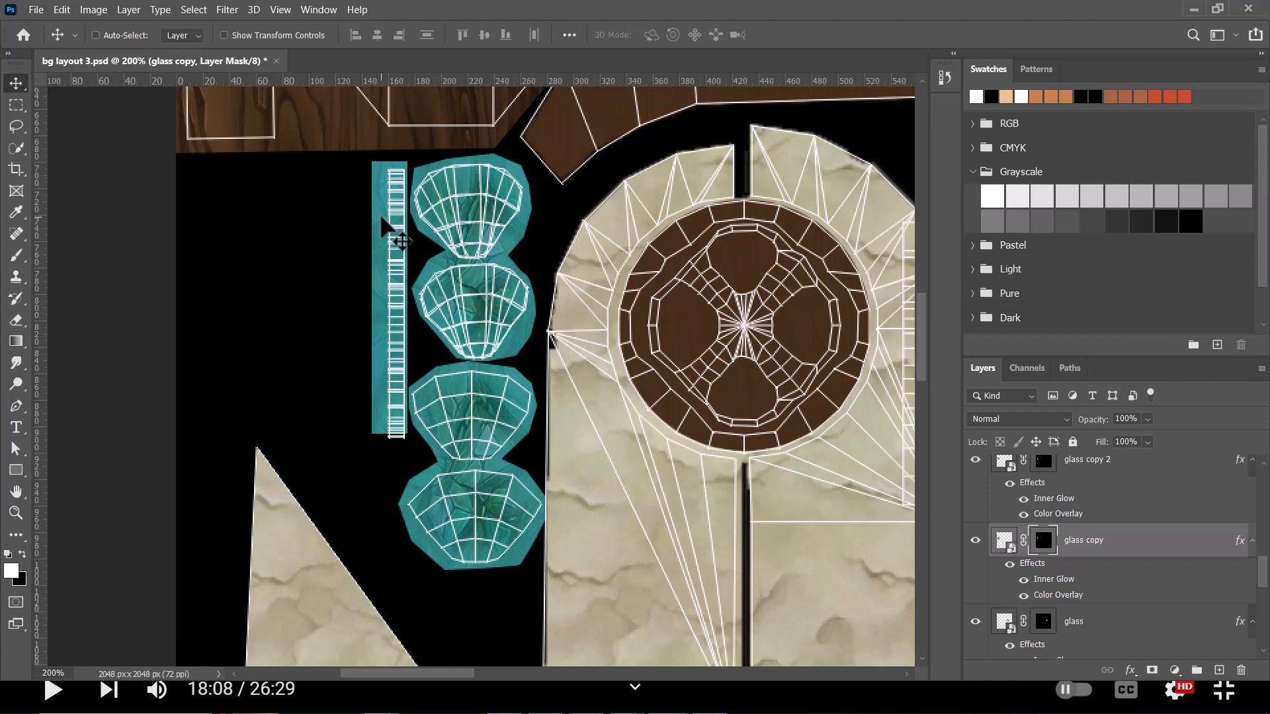
pyautogui.hotkey('ctrl', 't')
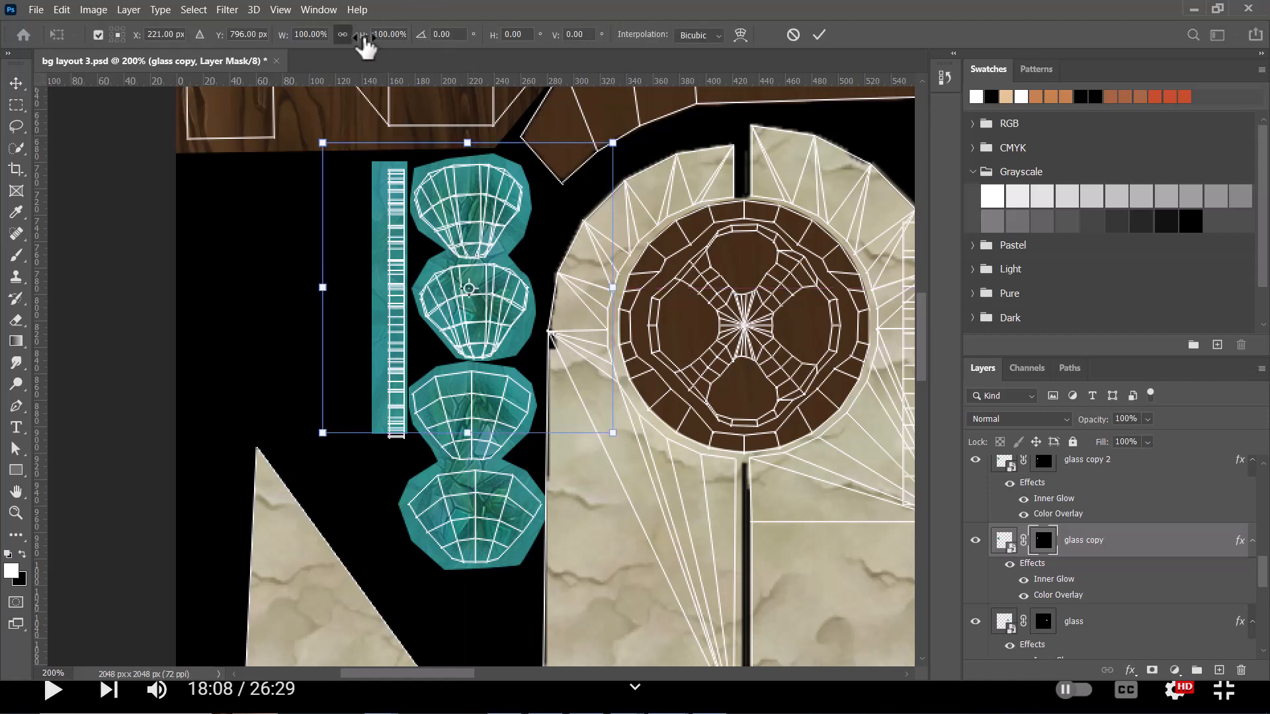
pyautogui.moveTo(365, 45); pyautogui.dragTo(370, 46)
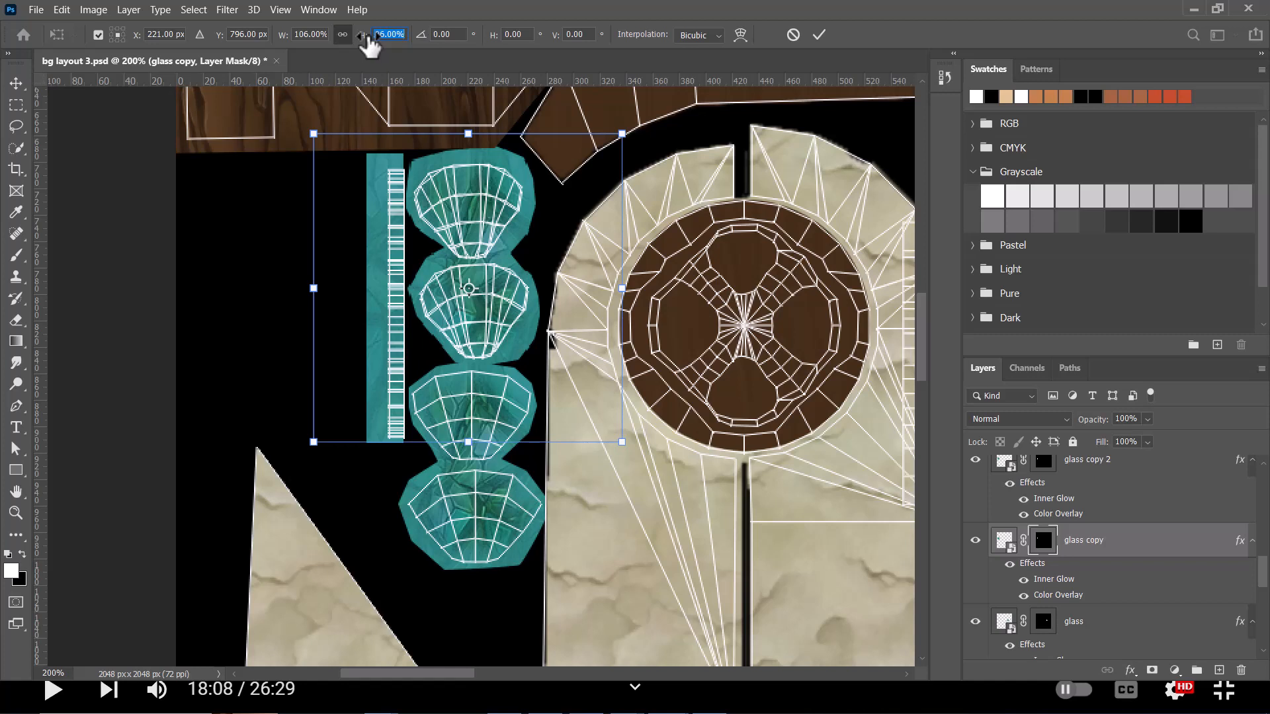
pyautogui.moveTo(369, 46); pyautogui.dragTo(369, 46)
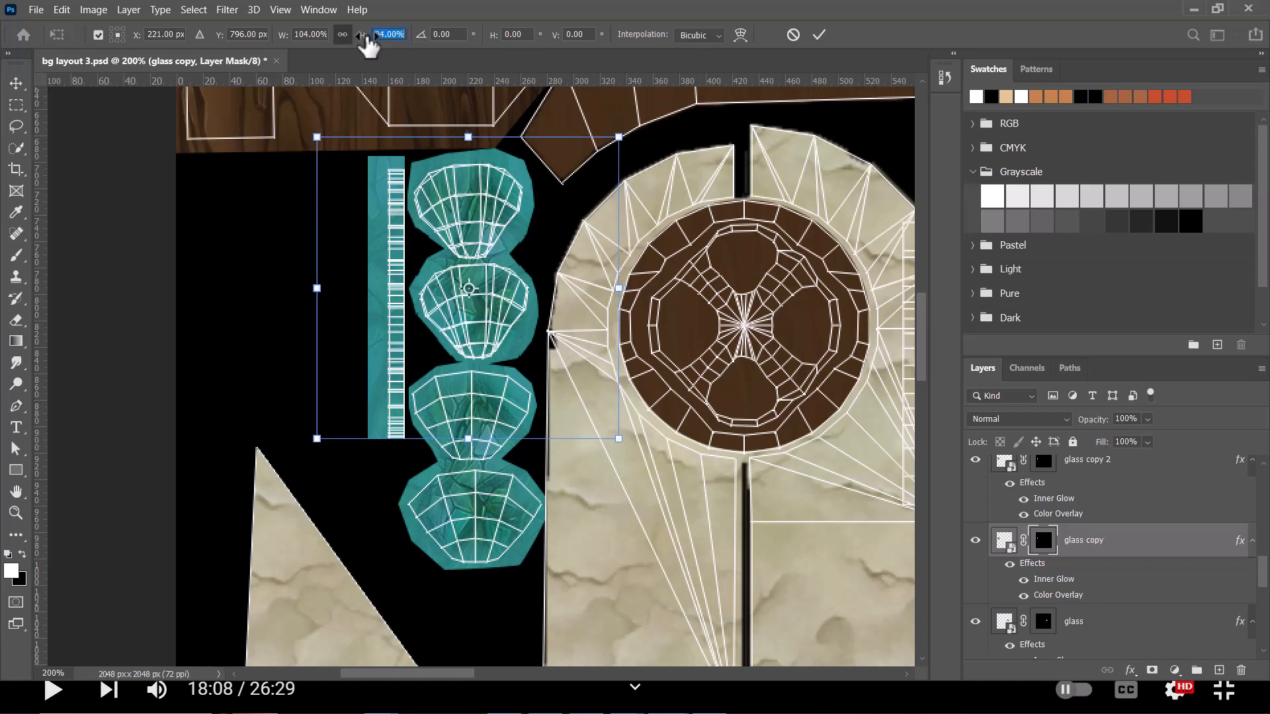
pyautogui.press('Return')
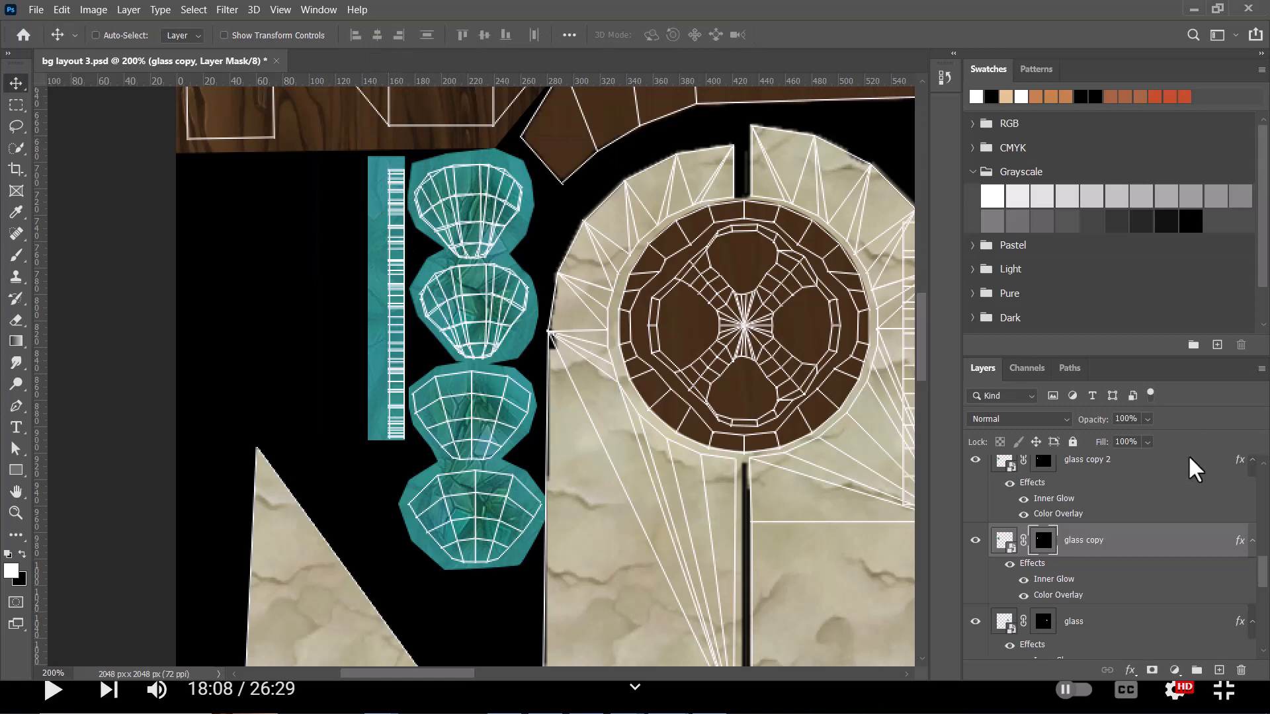
# Hide the UV wireframe on Layer 2 and try to save the document
pyautogui.hotkey('ctrl', '-')
pyautogui.hotkey('ctrl', '-')
pyautogui.hotkey('ctrl', '-')
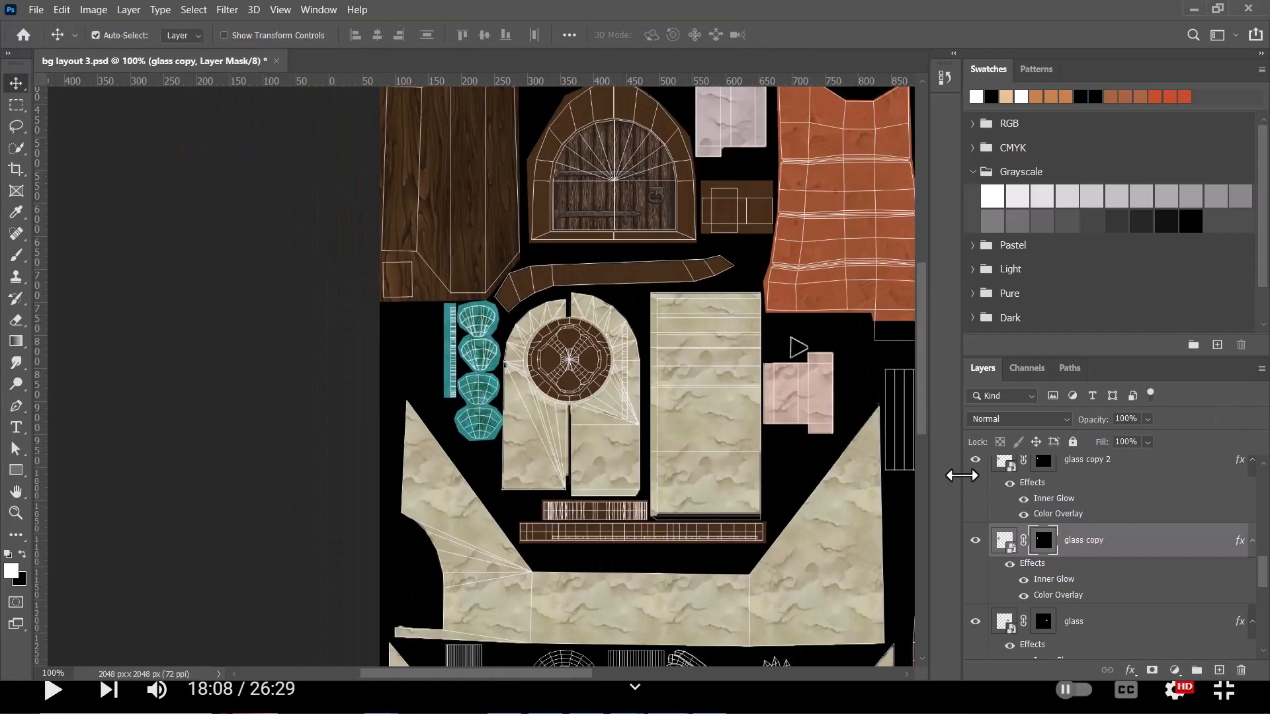
pyautogui.scroll(3, 1116, 515)
pyautogui.scroll(5, 1116, 515)
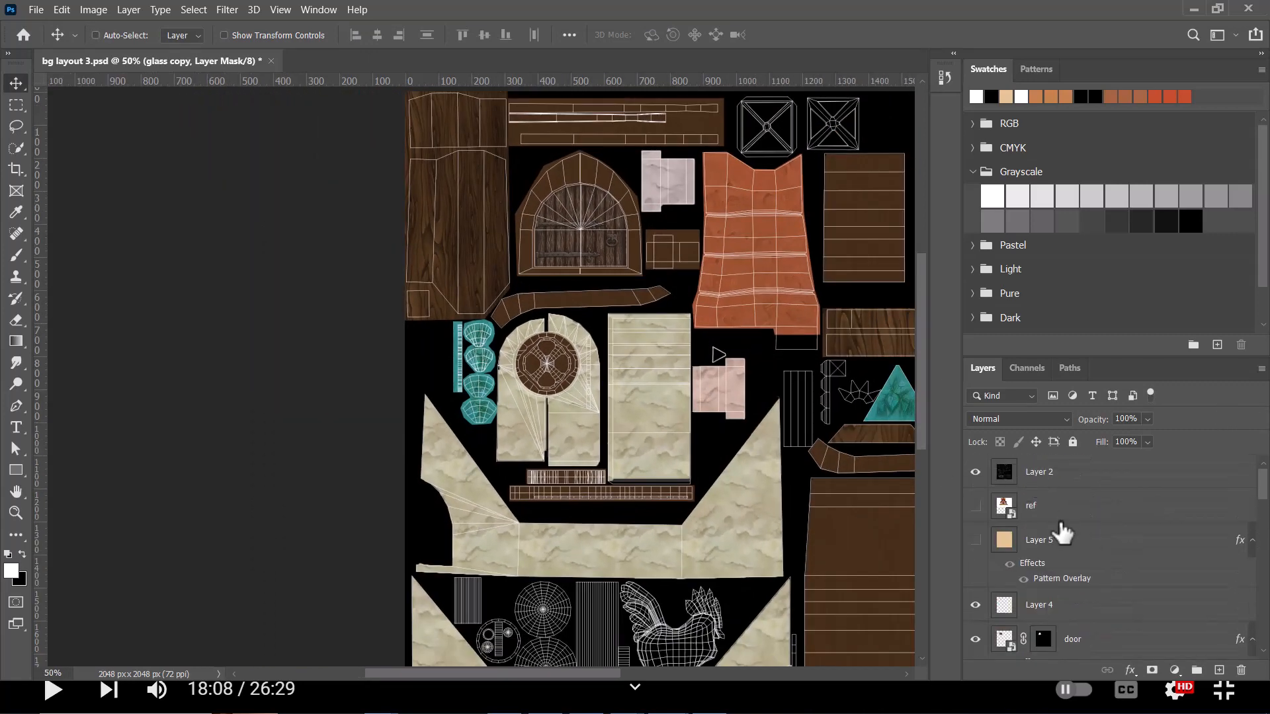
pyautogui.click(975, 472)
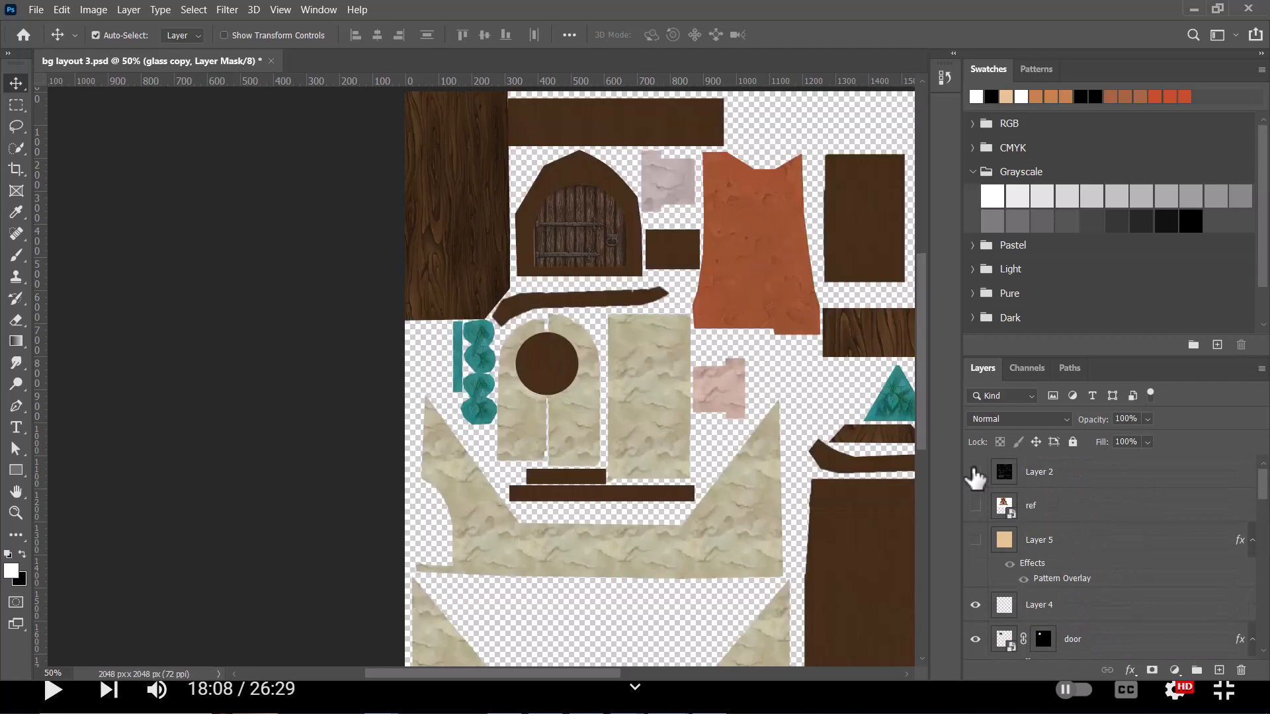
pyautogui.hotkey('ctrl', 's')
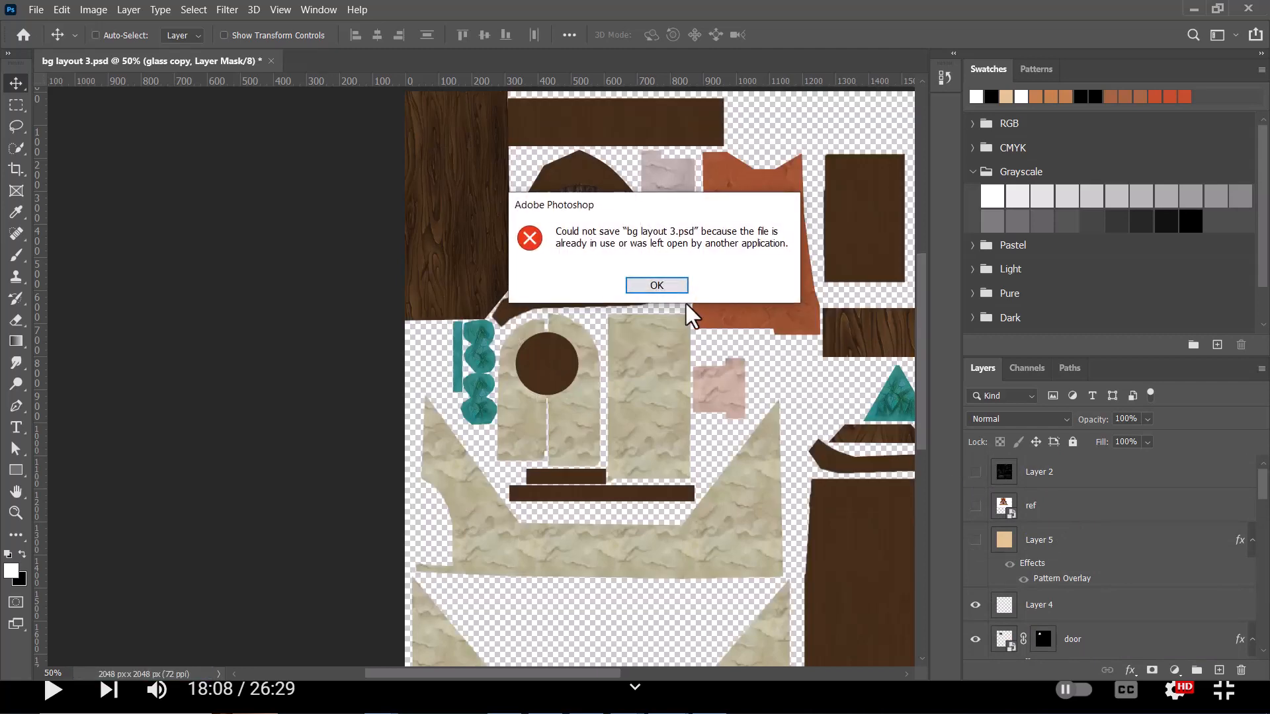
# Try to save over the existing bg layout 3.psd in the sourceimages folder with Maximize Compatibility on
pyautogui.click(655, 284)
pyautogui.hotkey('ctrl', 'shift', 's')
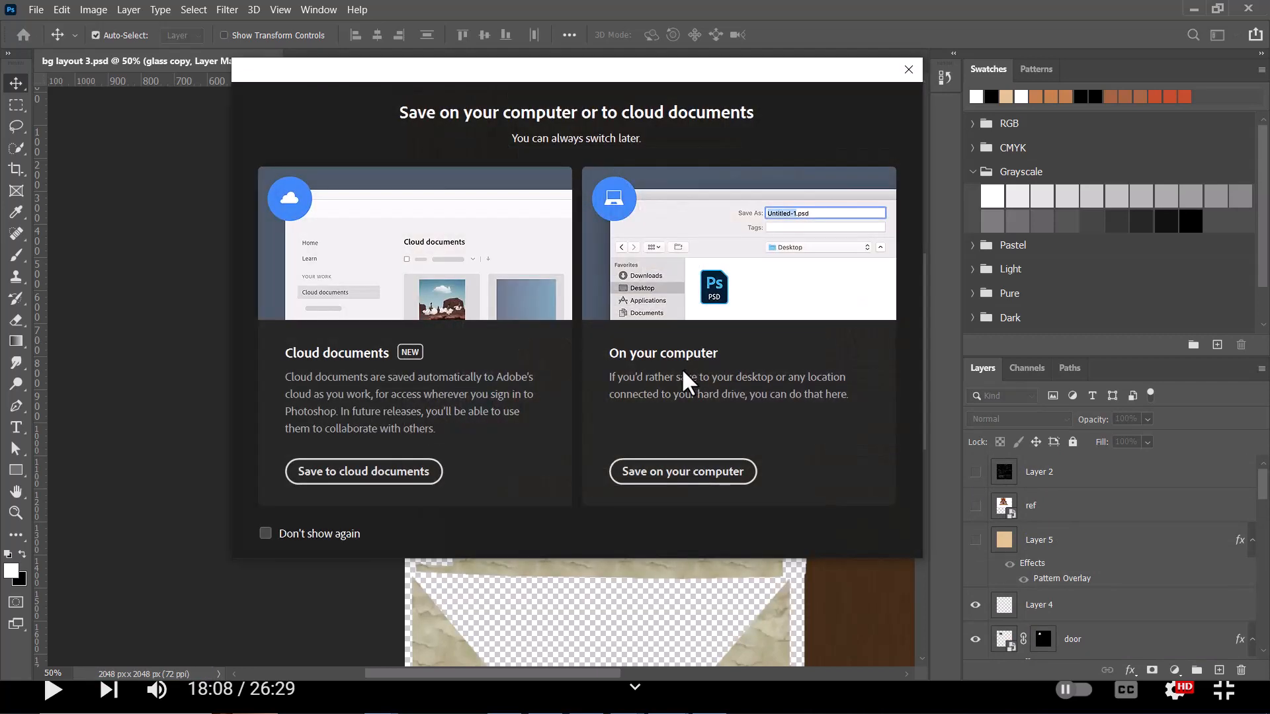
pyautogui.click(683, 471)
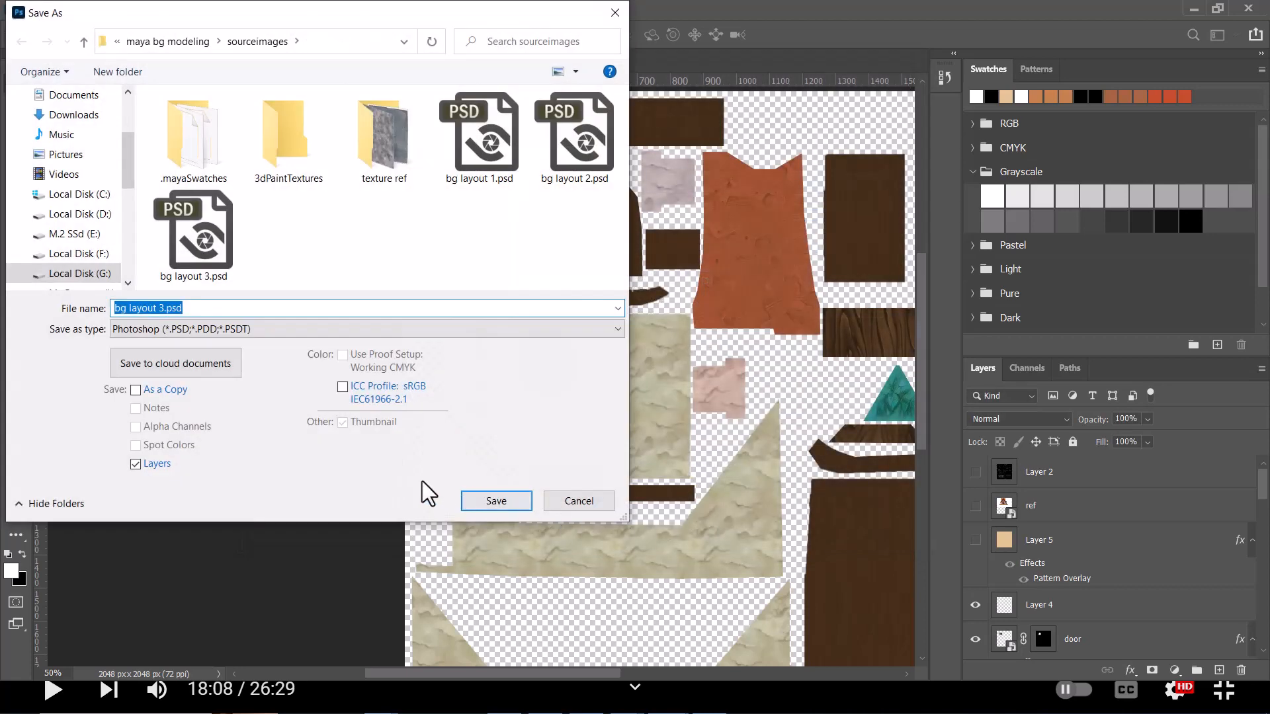
pyautogui.click(201, 252)
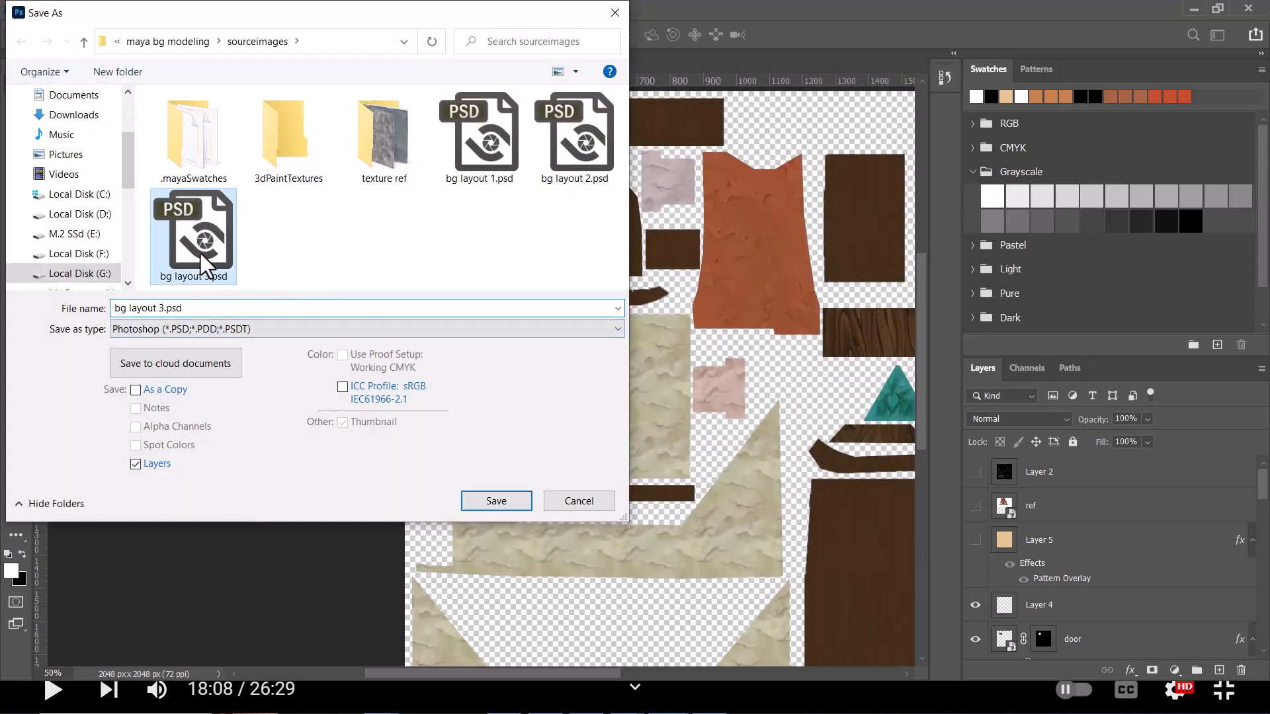
pyautogui.click(494, 505)
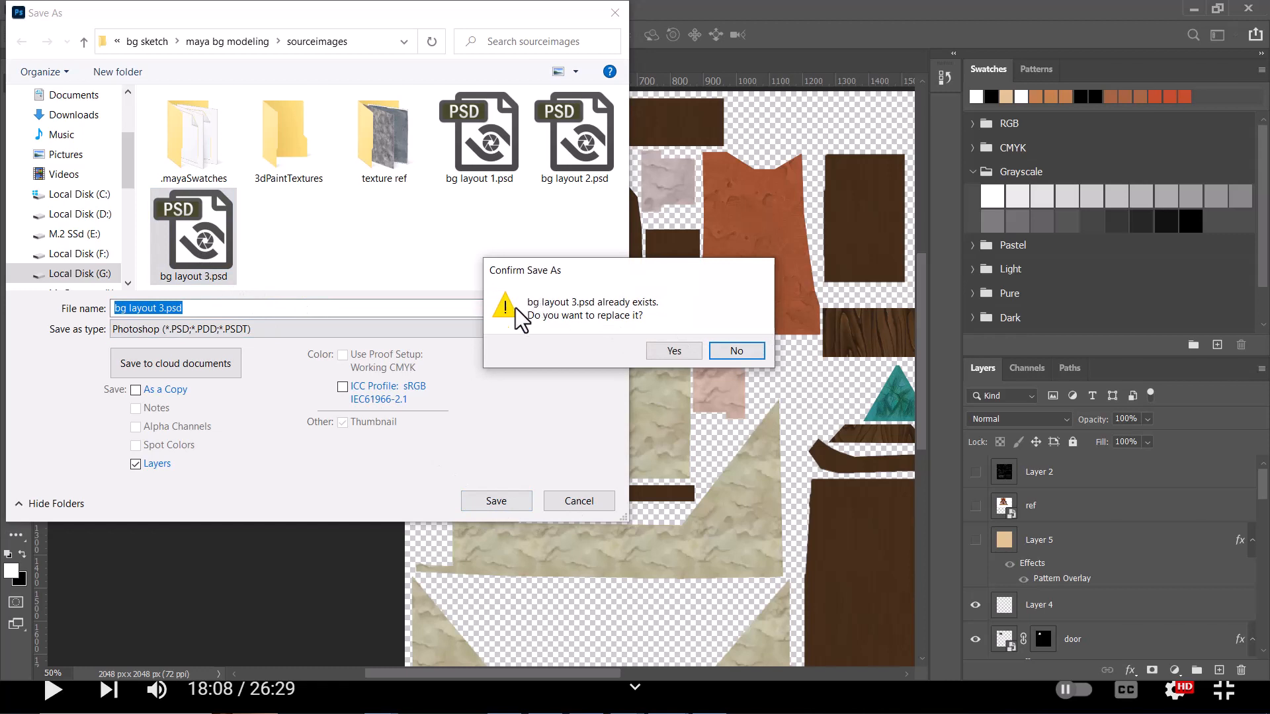
pyautogui.click(671, 352)
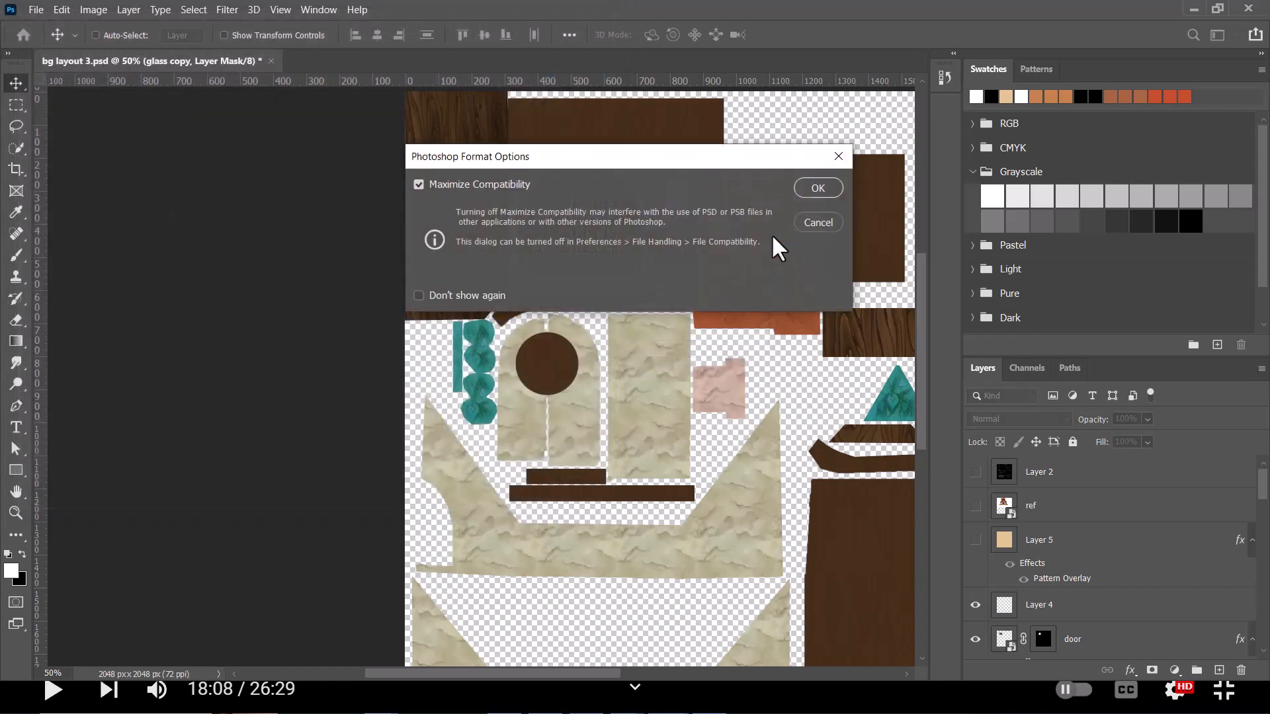
pyautogui.click(818, 188)
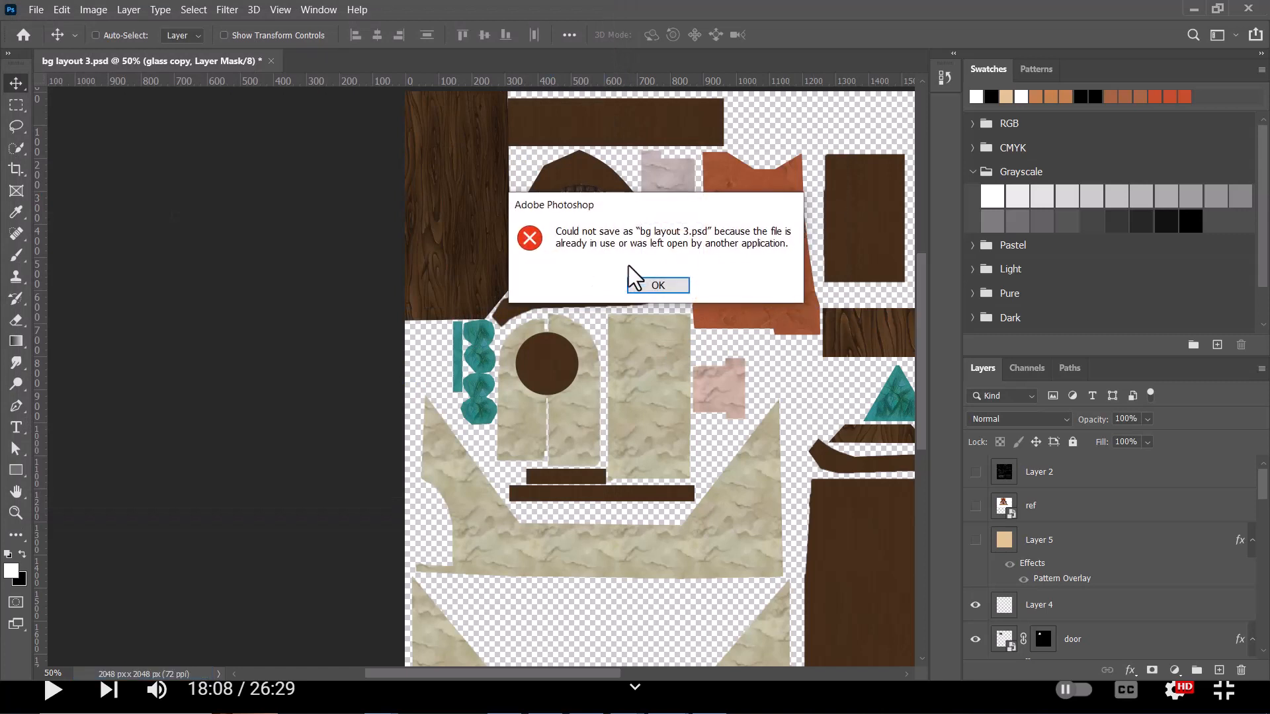
pyautogui.click(658, 285)
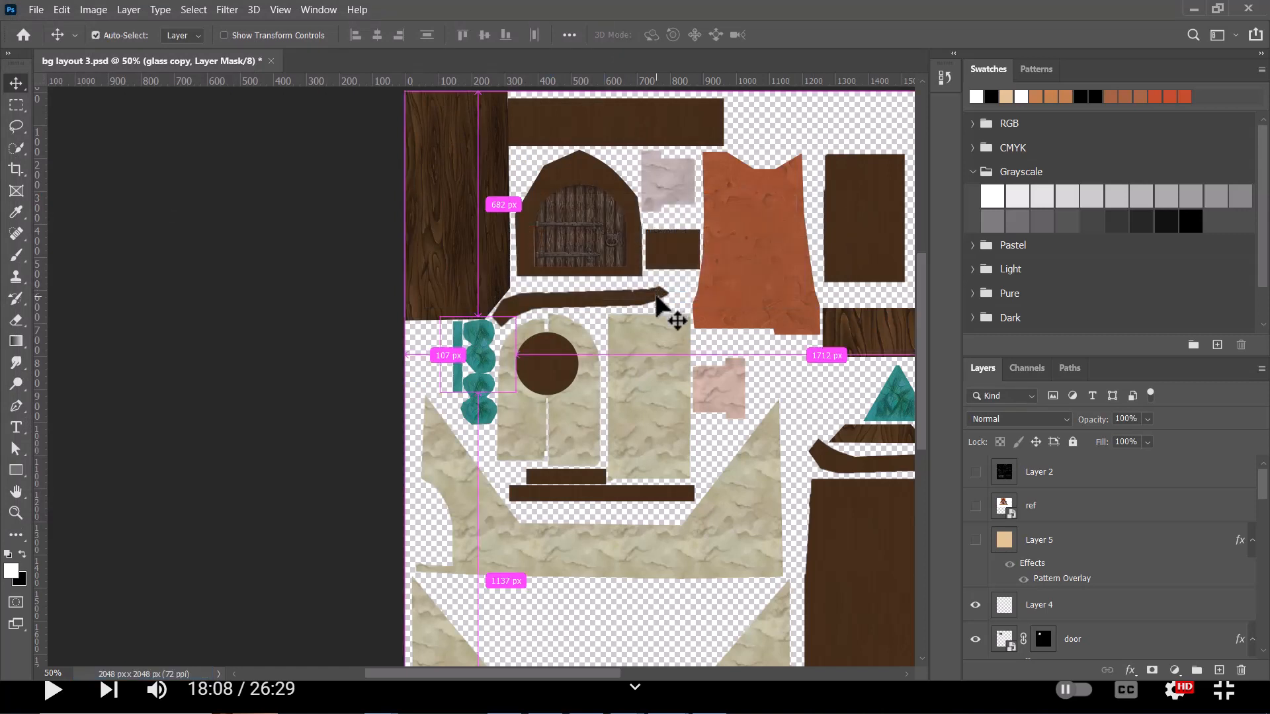
pyautogui.hotkey('ctrl', 's')
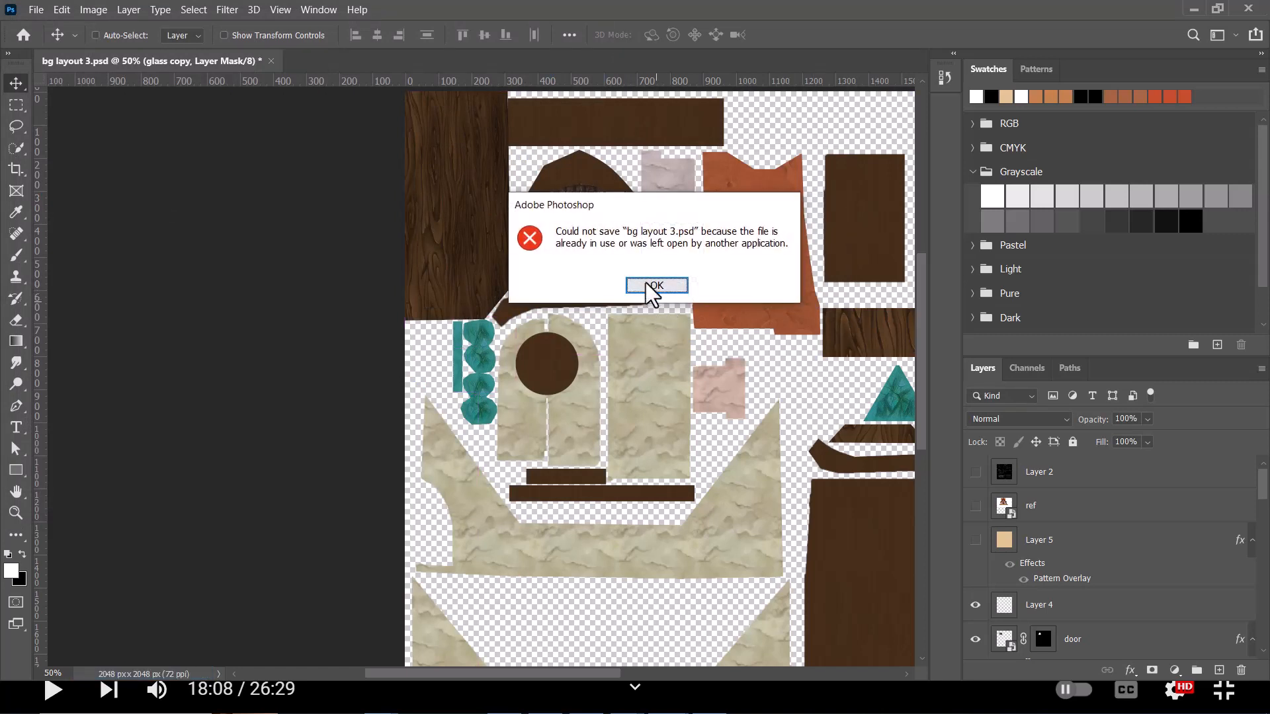
pyautogui.click(646, 285)
# Save the document on the computer under the new name bg layout 3.1.psd in the sourceimages folder
pyautogui.hotkey('ctrl', 'shift', 's')
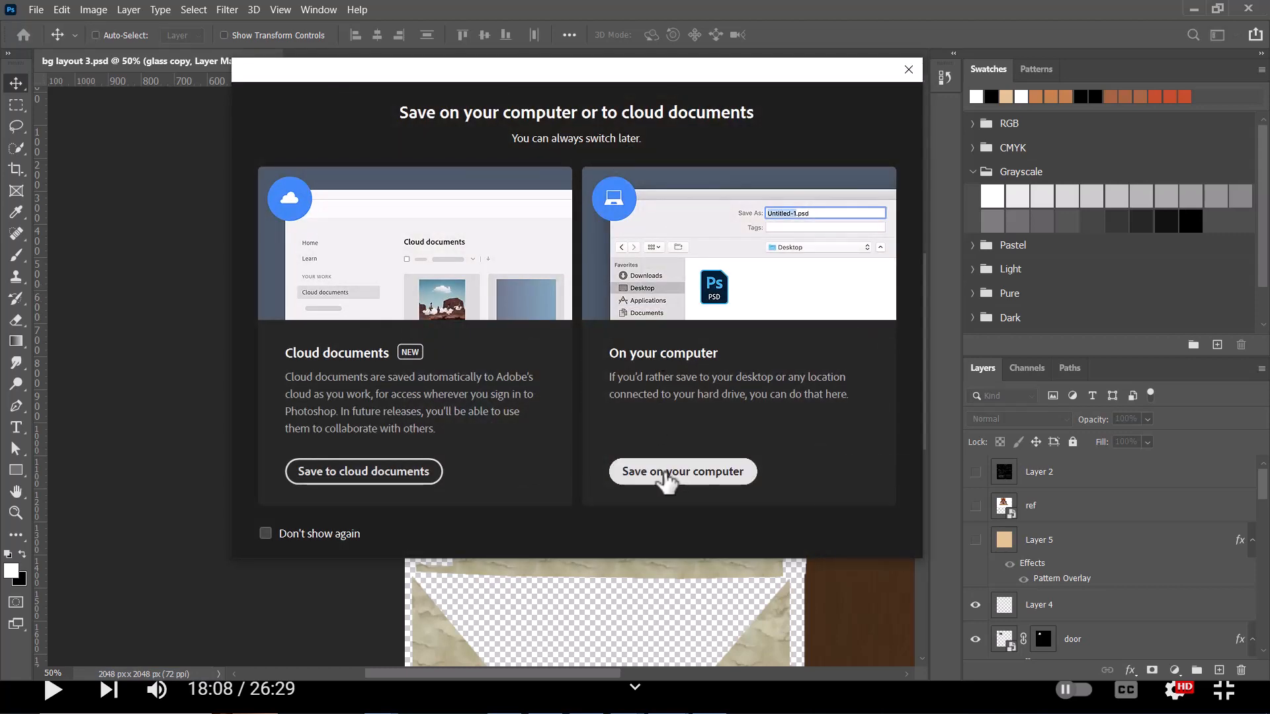
pyautogui.click(665, 470)
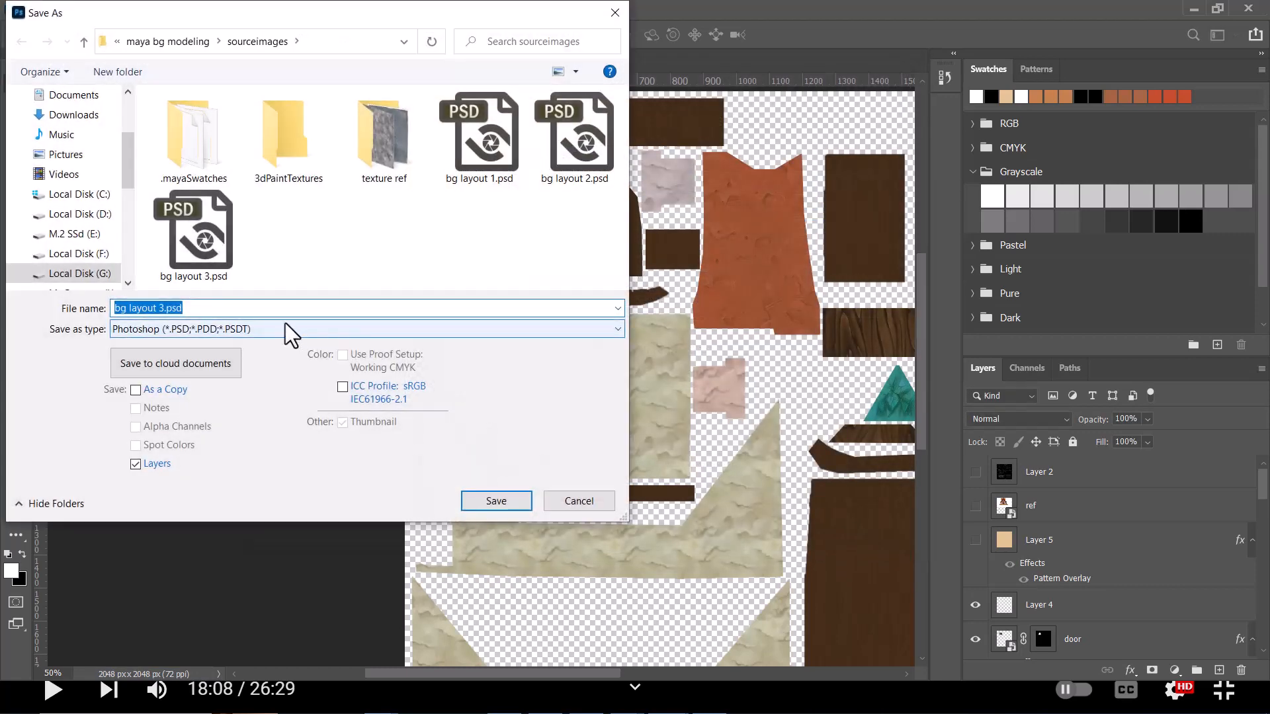
pyautogui.click(203, 278)
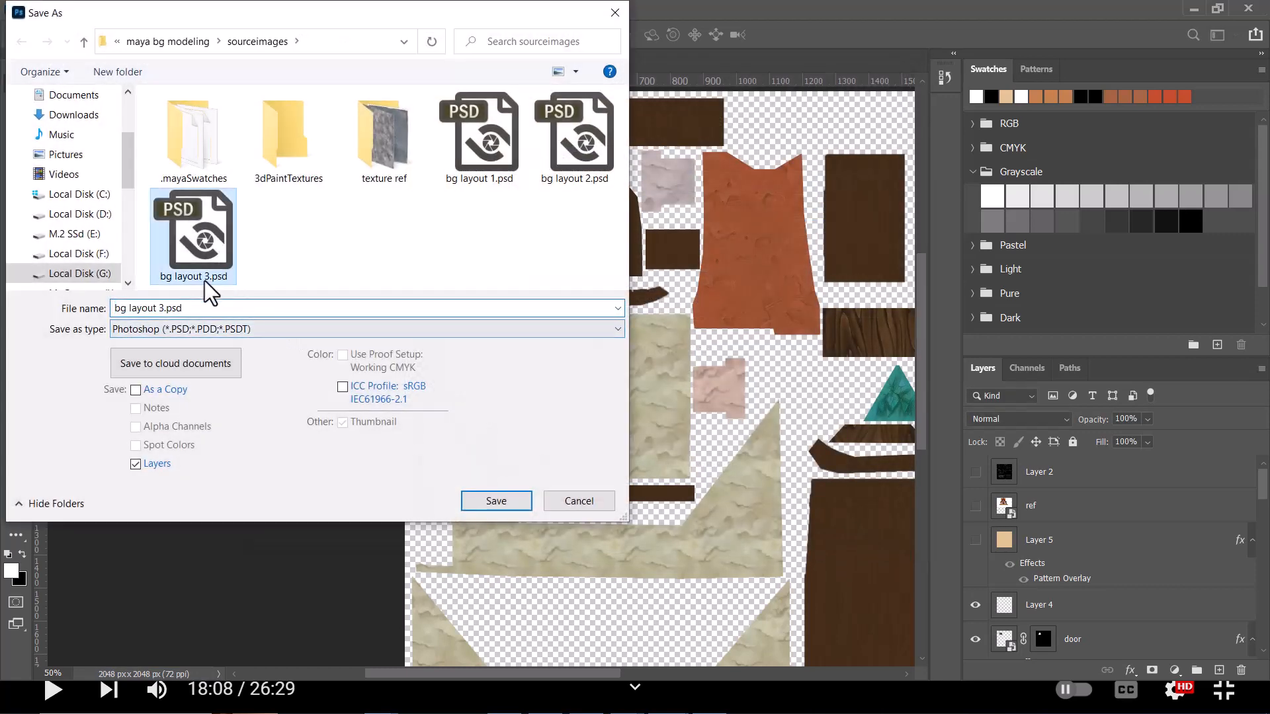
pyautogui.click(165, 310)
pyautogui.click(165, 308)
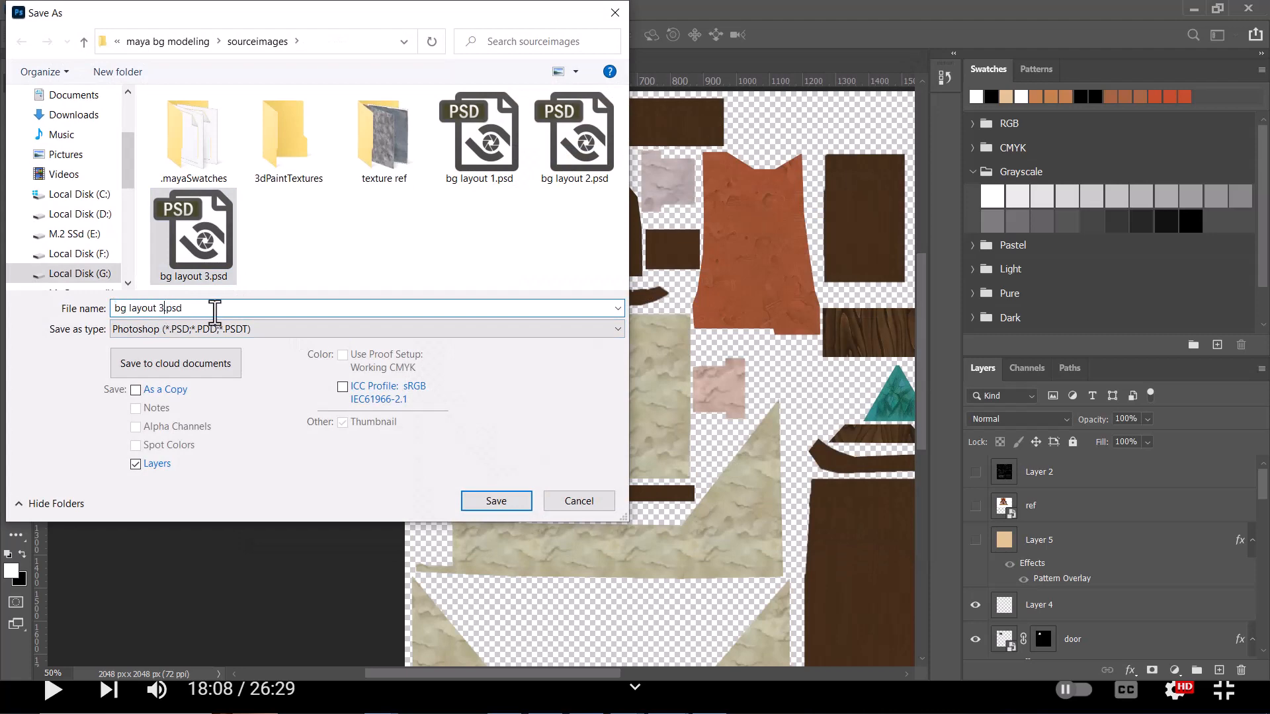
pyautogui.write('.1')
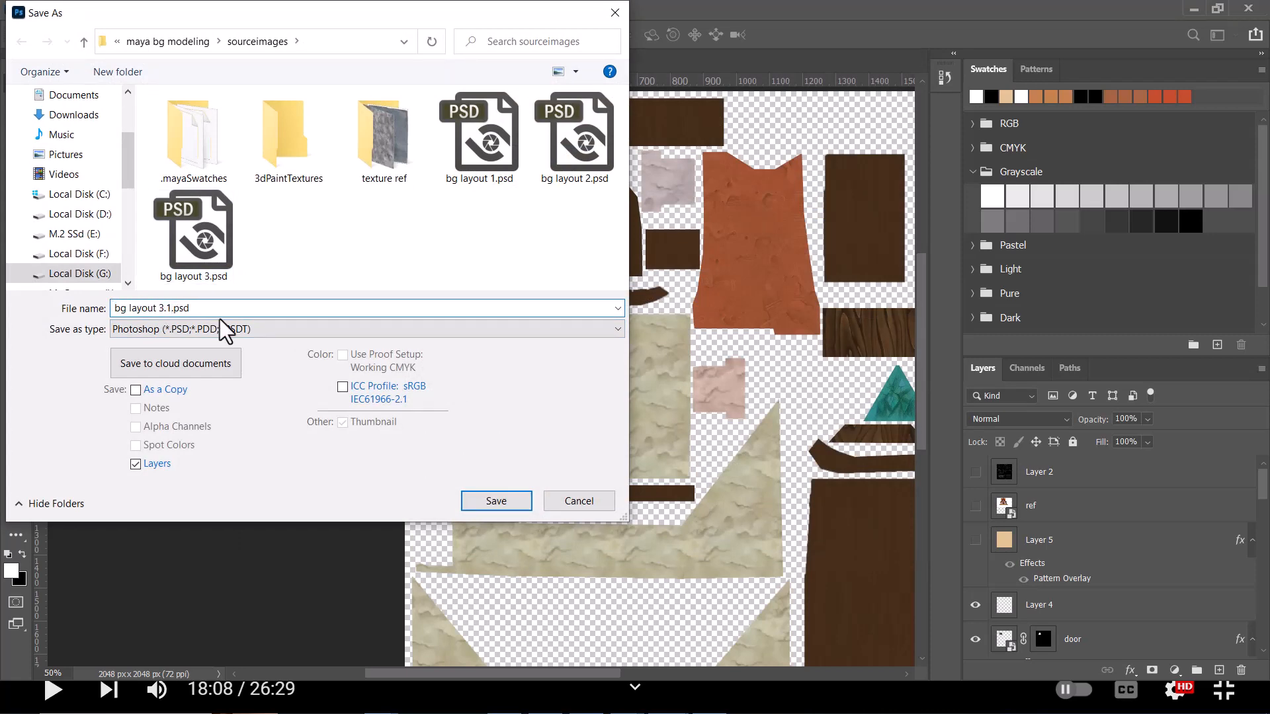
pyautogui.press('Return')
pyautogui.press('Return')
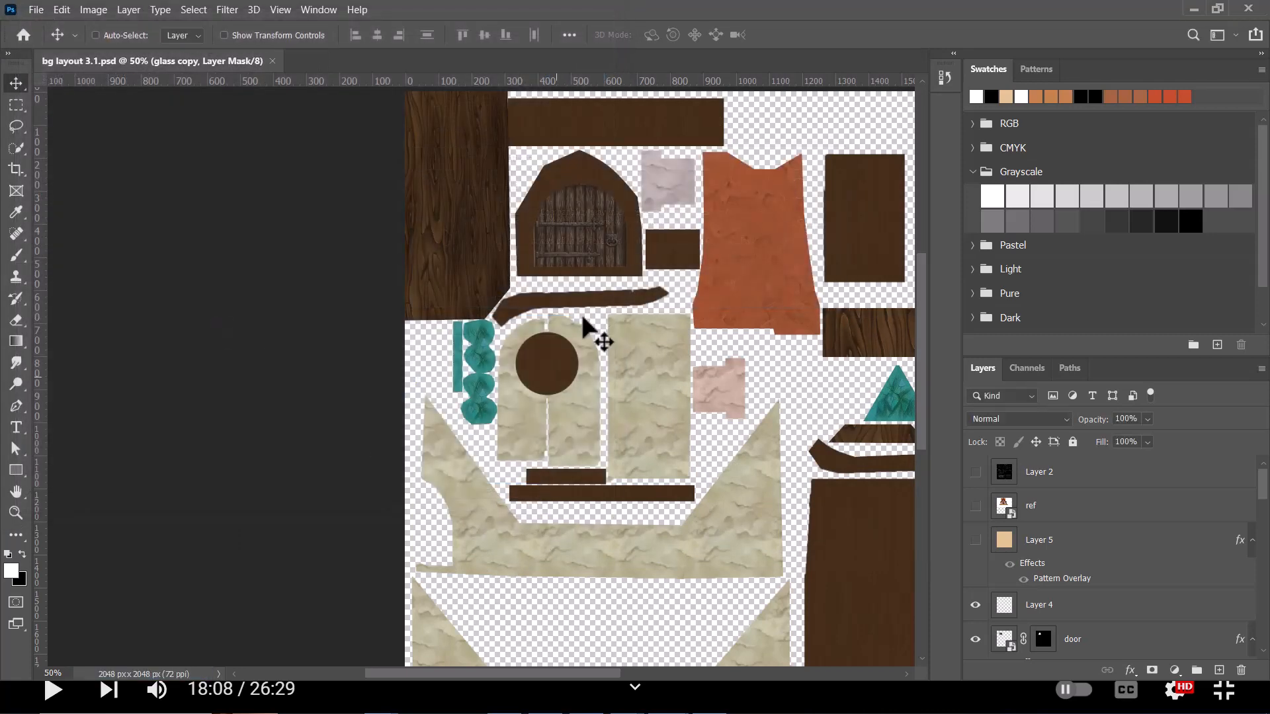
# Switch to Maya, return the model to Object Mode and open the material attributes of the arched upper roof
pyautogui.hotkey('alt', 'Tab')
pyautogui.scroll(-5, 319, 412)
pyautogui.moveTo(320, 413); pyautogui.dragTo(268, 362)
pyautogui.scroll(-5, 297, 287)
pyautogui.rightClick(269, 303)
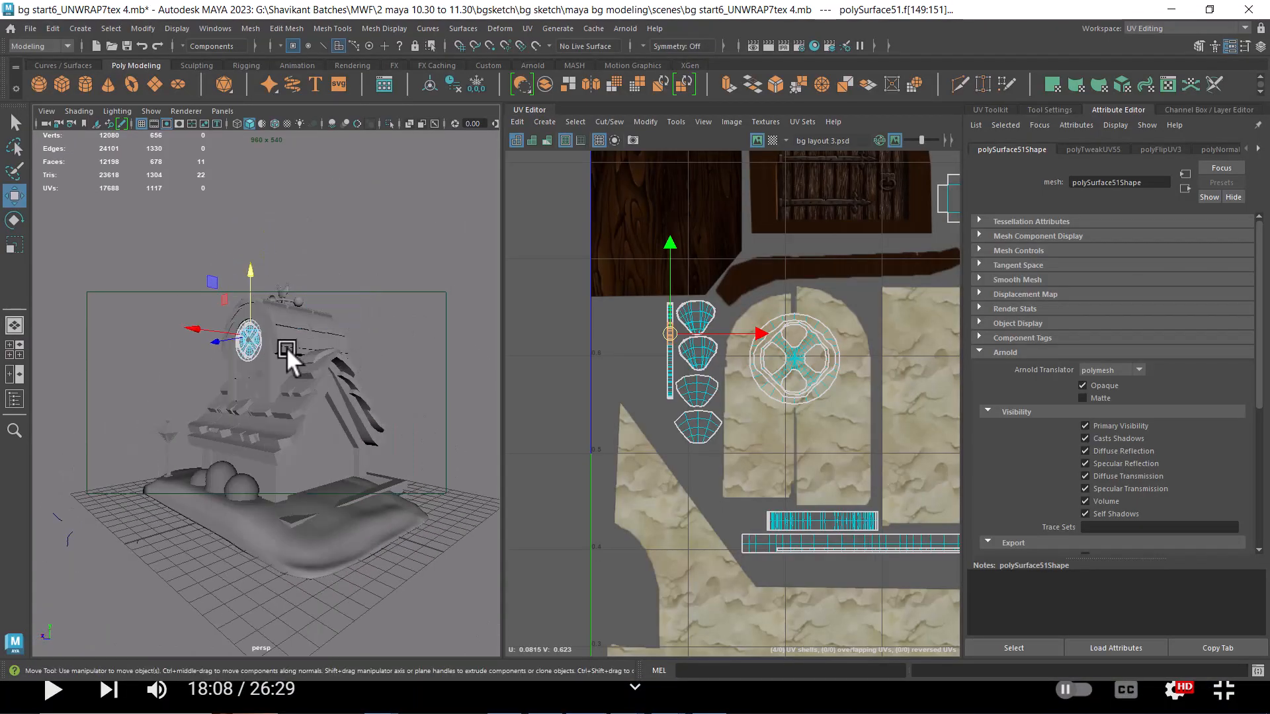
pyautogui.rightClick(287, 348)
pyautogui.click(365, 283)
pyautogui.click(299, 334)
pyautogui.rightClick(297, 334)
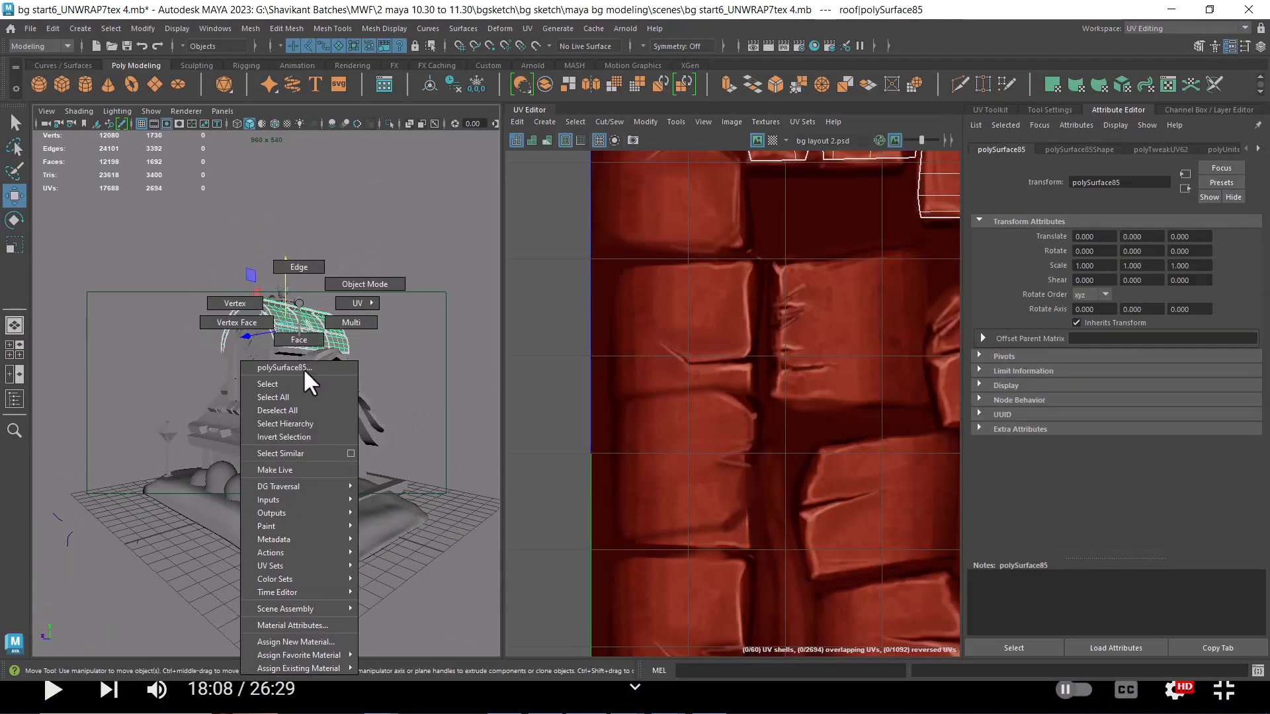
pyautogui.click(307, 624)
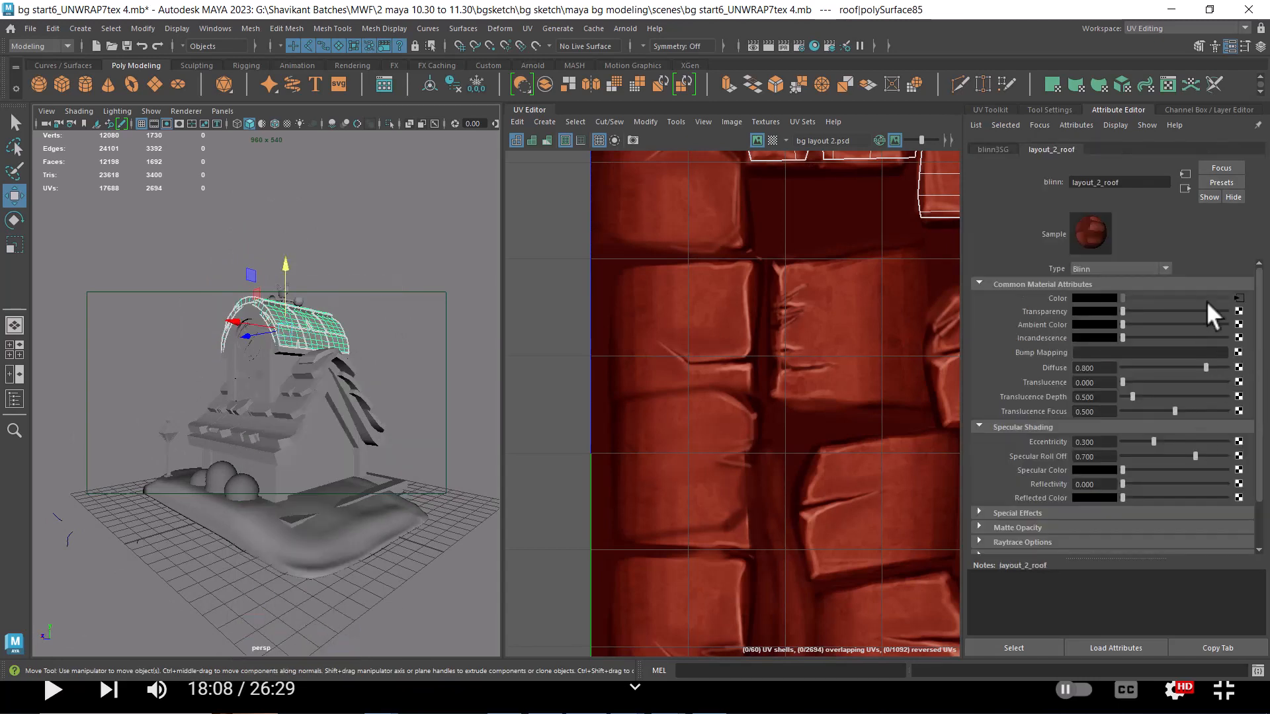
# Replace the colour texture image of the arched wall's layout_3 material with bg layout 3.1.psd
pyautogui.click(268, 381)
pyautogui.rightClick(269, 377)
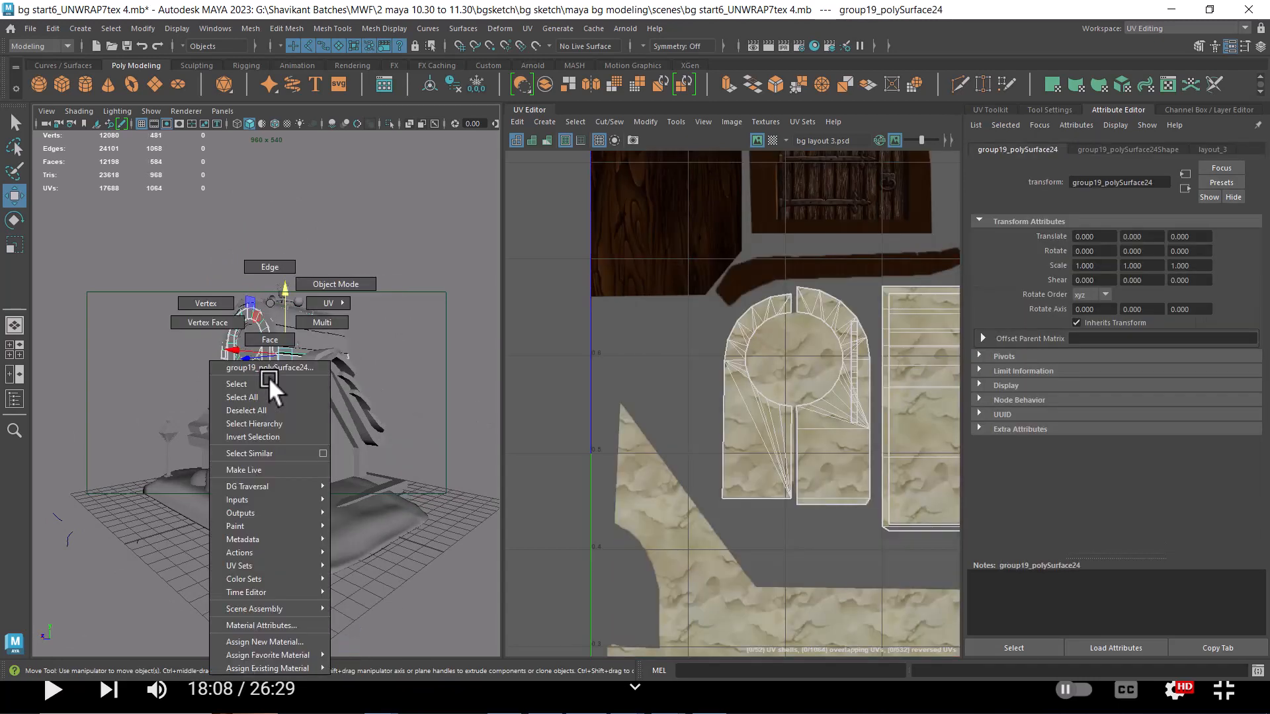
pyautogui.click(278, 625)
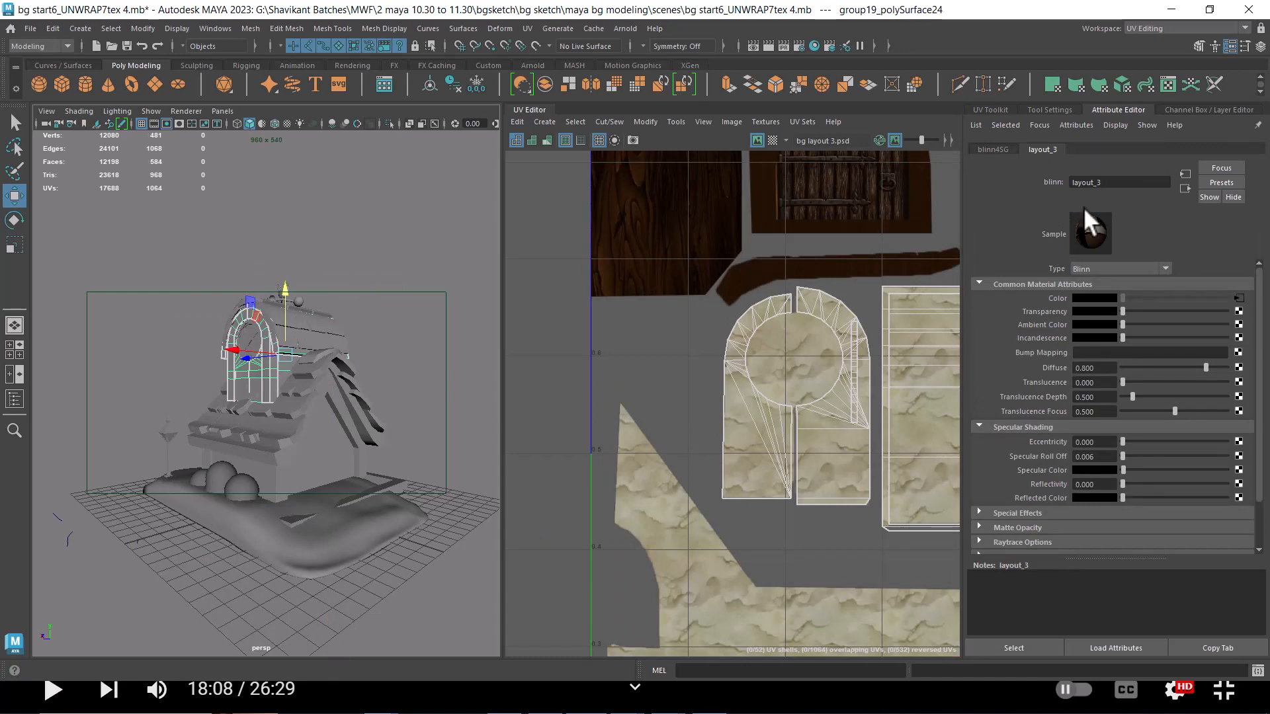
pyautogui.click(1236, 297)
pyautogui.click(1237, 329)
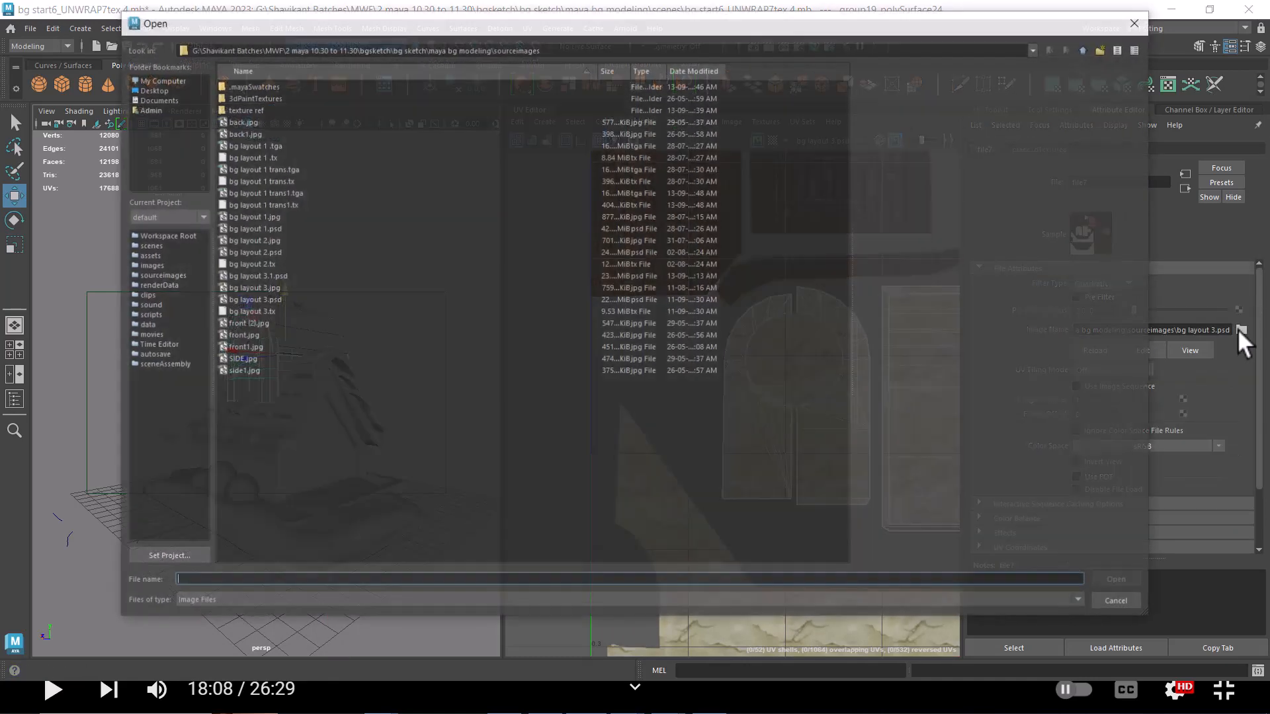
pyautogui.click(255, 311)
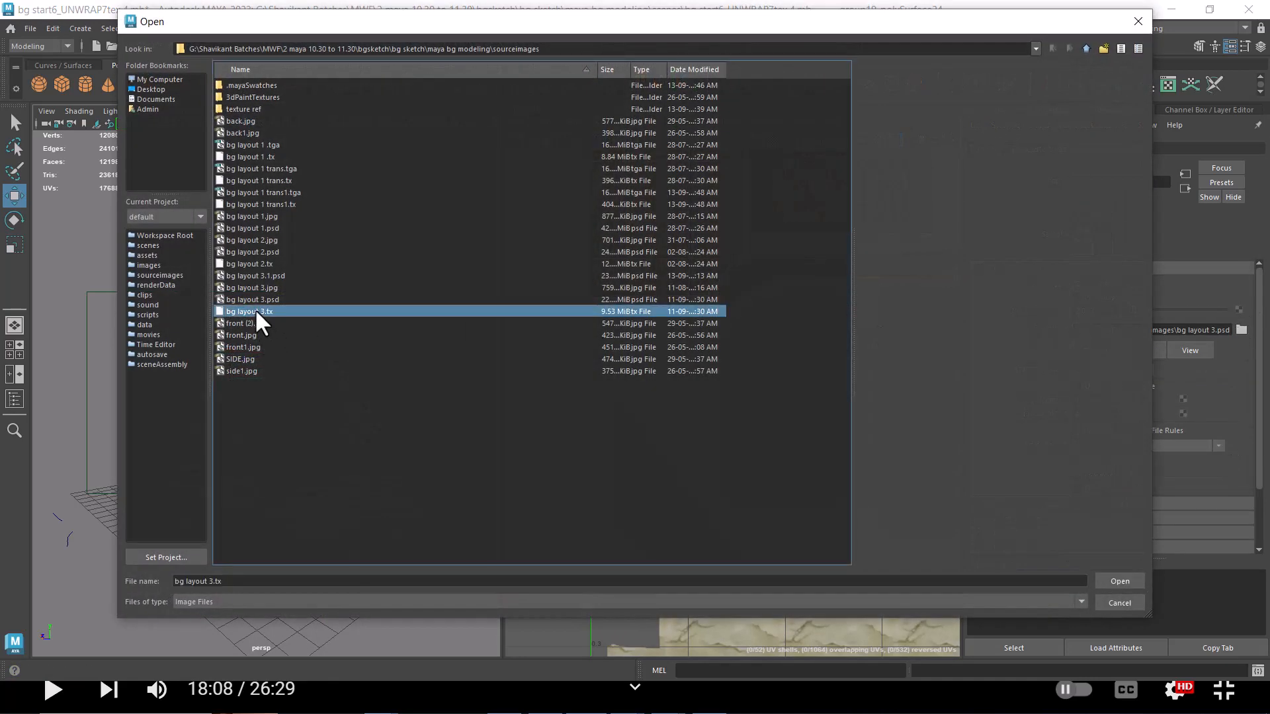
pyautogui.doubleClick(252, 274)
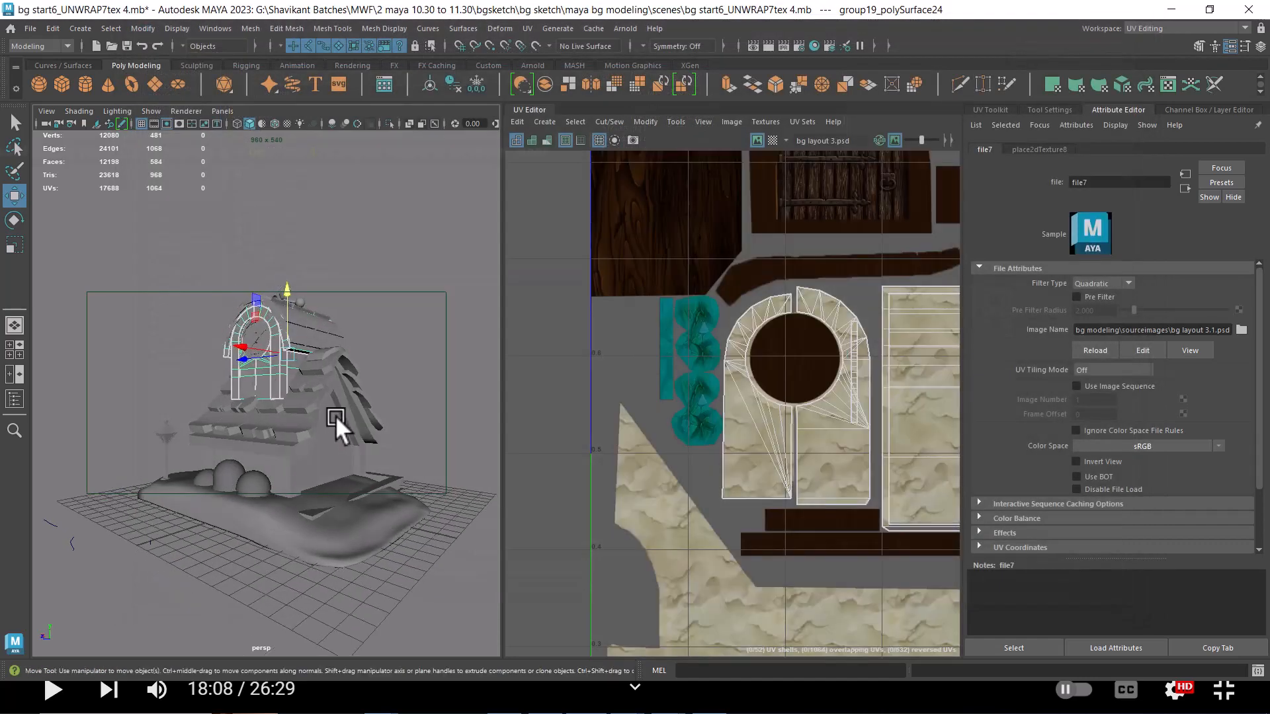
# Show textures in the viewport and break the Transparency connection of the arched wall's layout_3 material
pyautogui.press('6')
pyautogui.click(426, 397)
pyautogui.moveTo(429, 403); pyautogui.dragTo(280, 327)
pyautogui.click(251, 361)
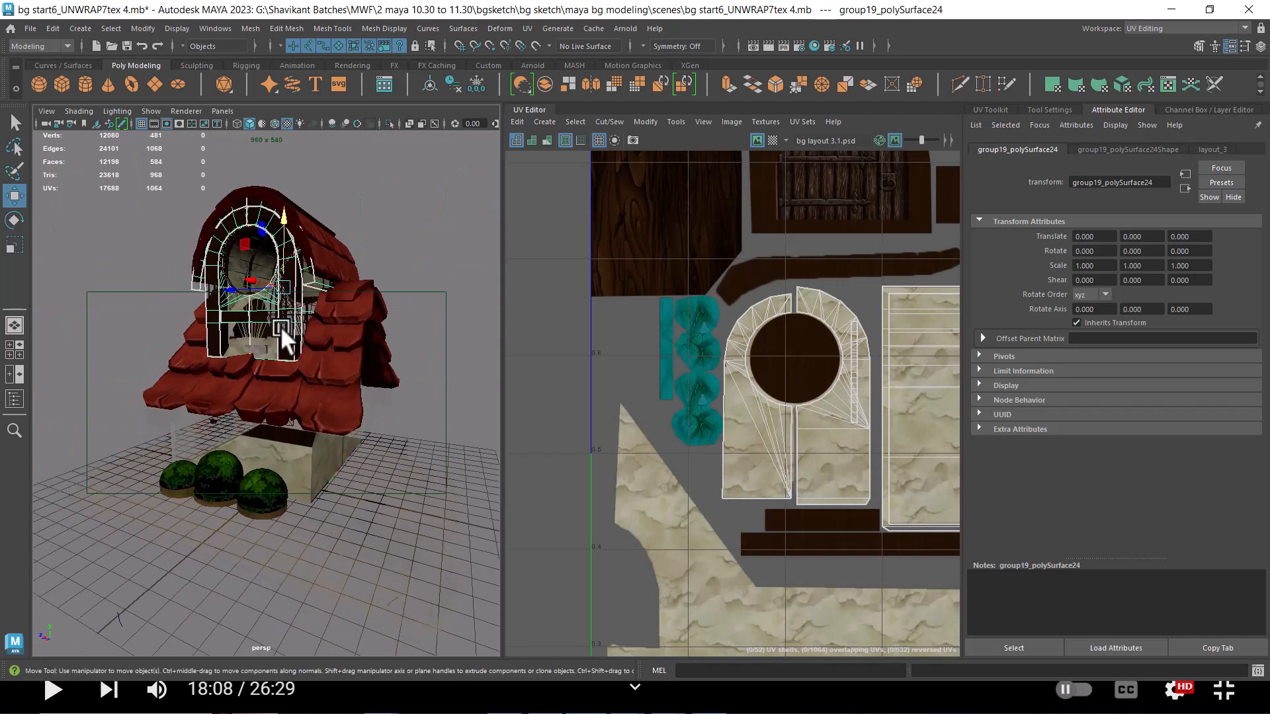
pyautogui.rightClick(281, 345)
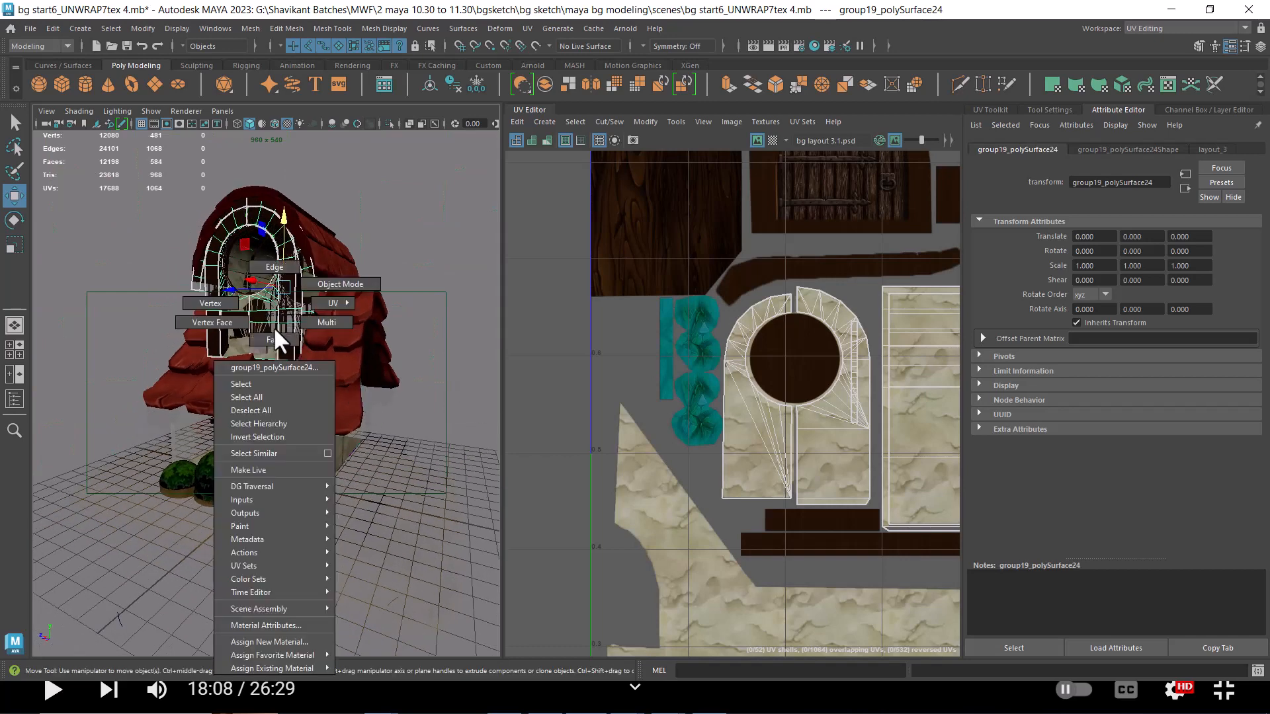
pyautogui.click(272, 618)
pyautogui.rightClick(1046, 311)
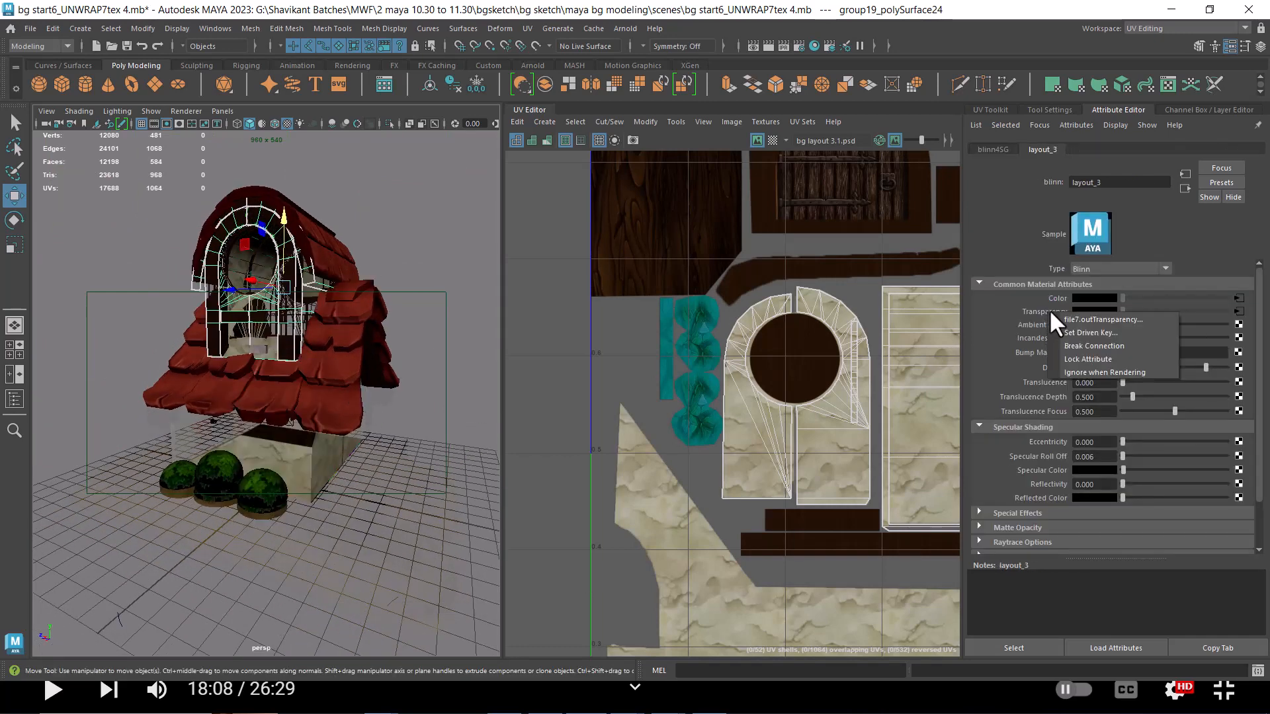
pyautogui.click(1089, 343)
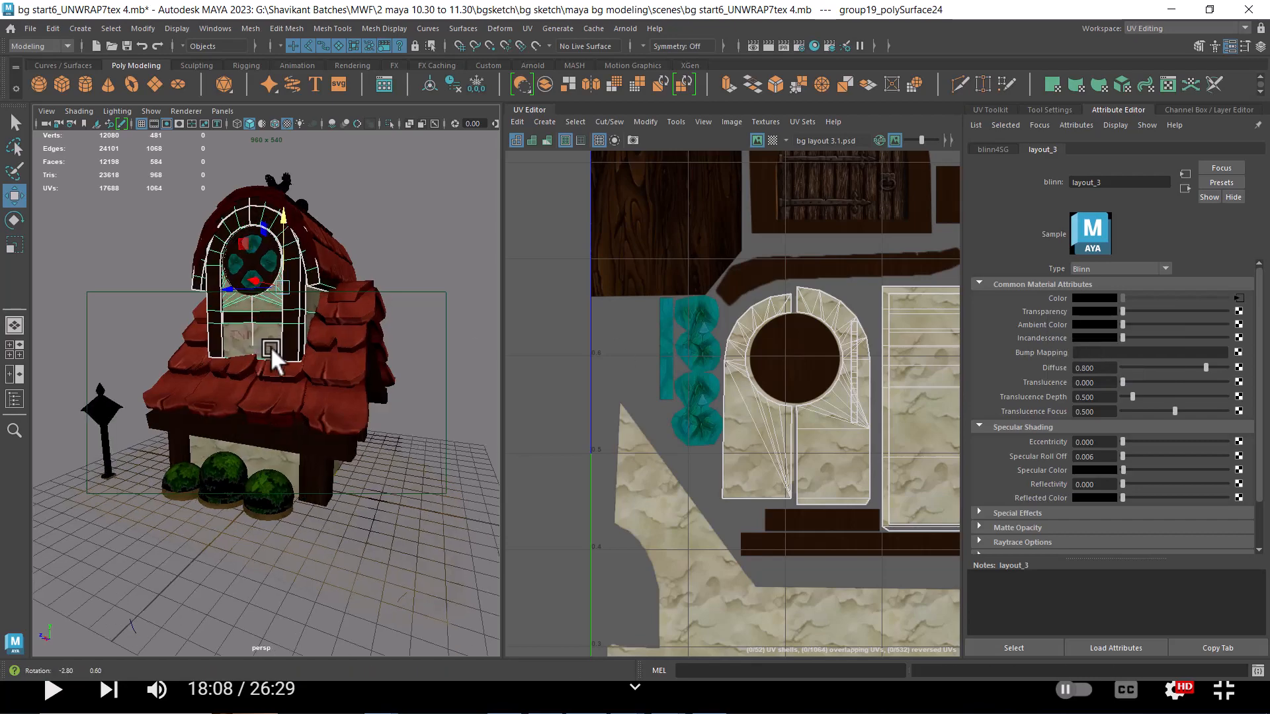
# Compare the textures and UVs of the round window frames on both sides of the house
pyautogui.click(435, 244)
pyautogui.moveTo(351, 399); pyautogui.dragTo(290, 331)
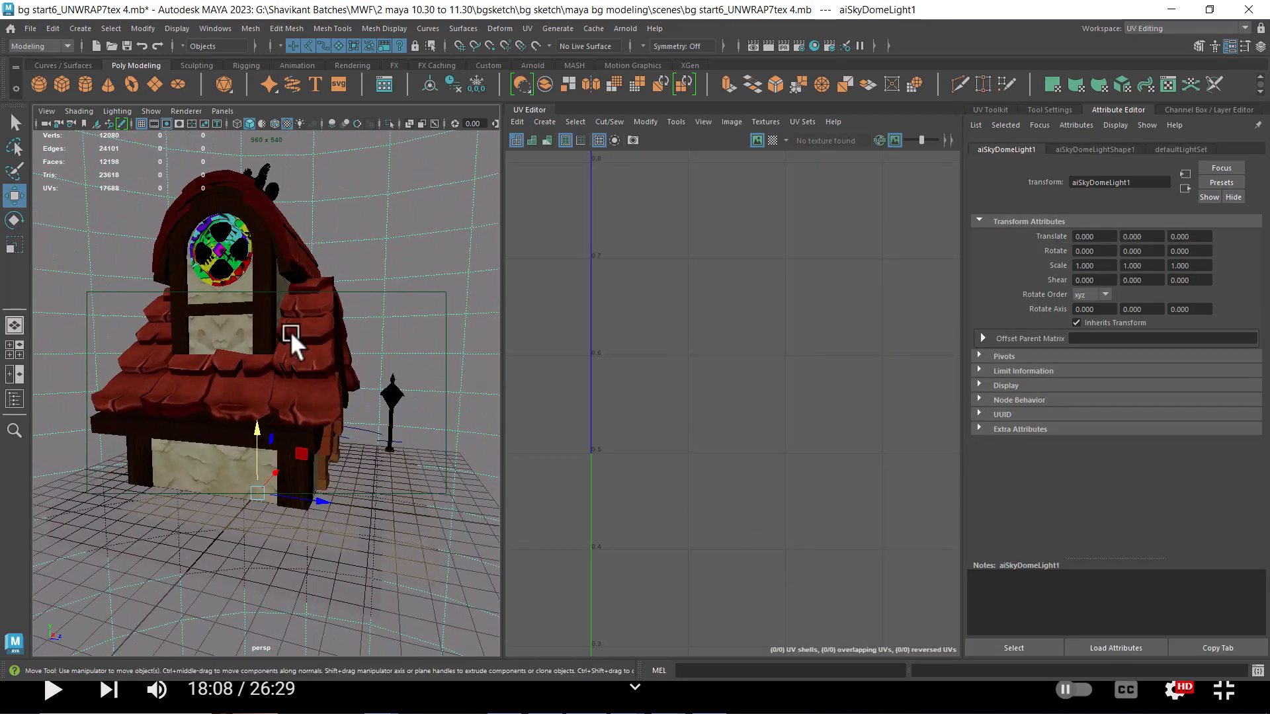
pyautogui.click(241, 266)
pyautogui.scroll(-3, 702, 321)
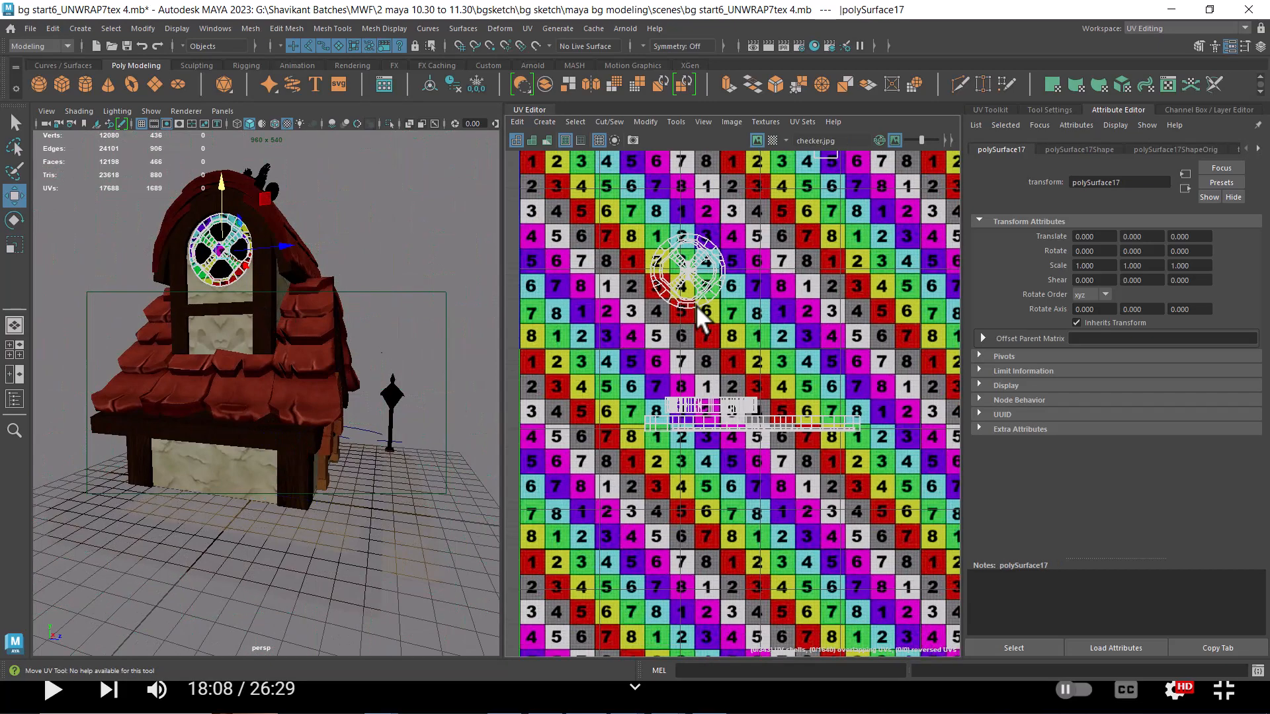
pyautogui.moveTo(357, 365); pyautogui.dragTo(267, 287)
pyautogui.scroll(4, 328, 237)
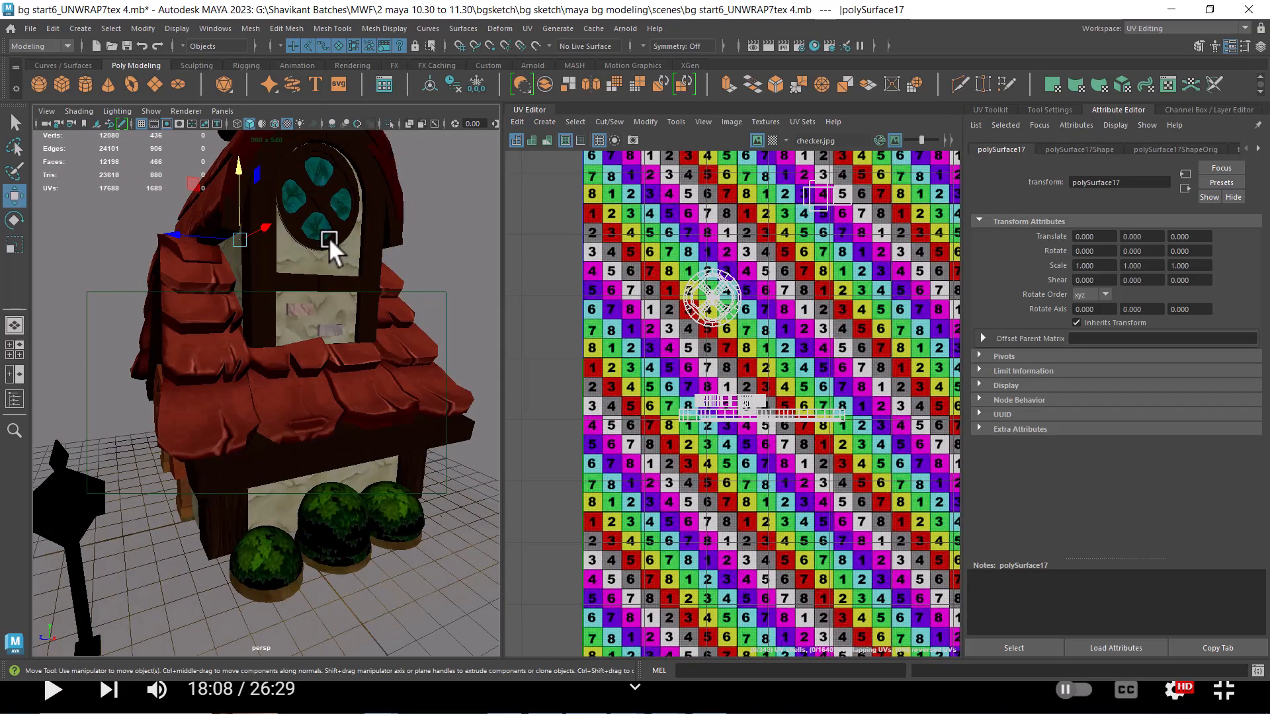
pyautogui.click(338, 236)
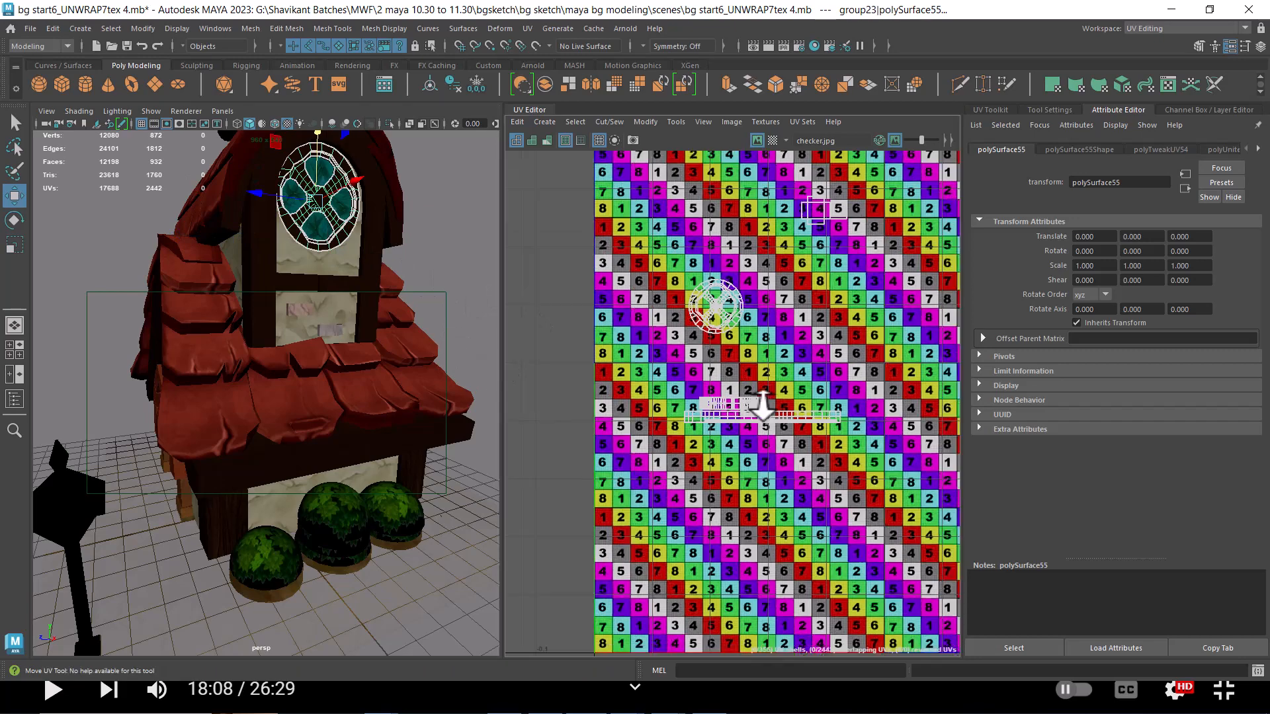
pyautogui.click(343, 225)
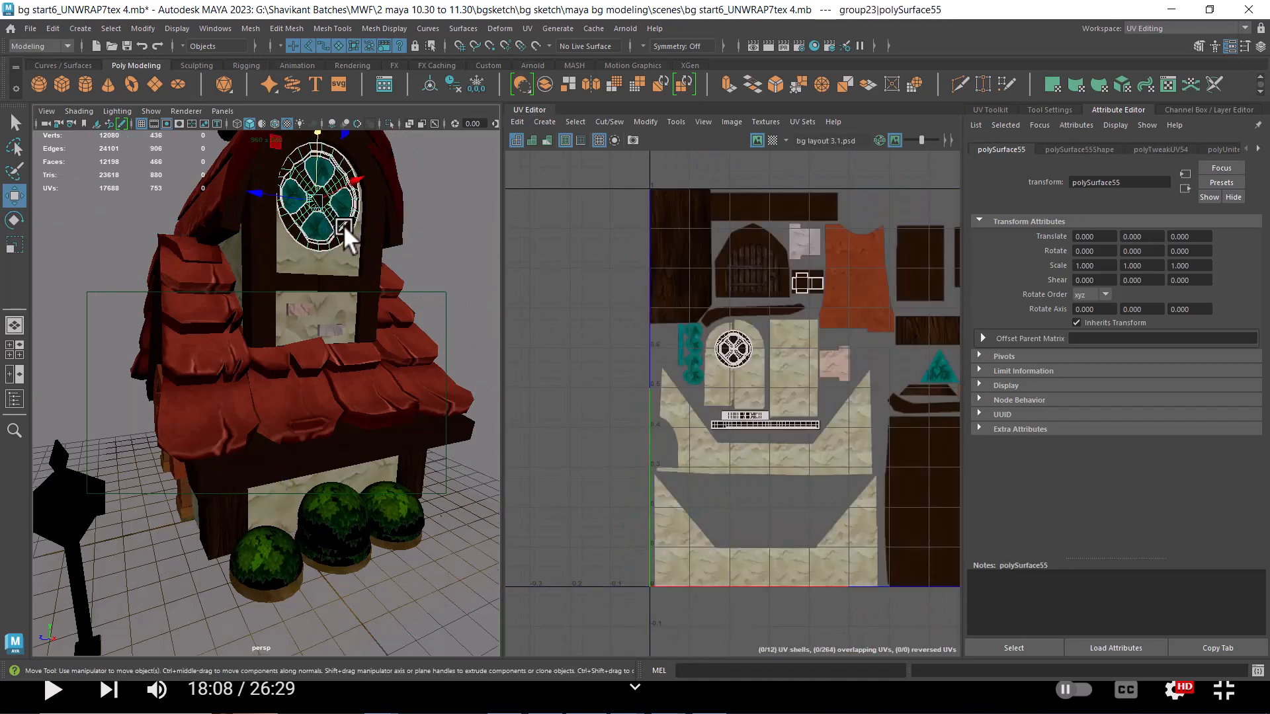
# Assign the existing layout_3 material to the checker-textured round window frame on the side opposite the bushes
pyautogui.moveTo(331, 244); pyautogui.dragTo(270, 252)
pyautogui.click(270, 256)
pyautogui.rightClick(268, 258)
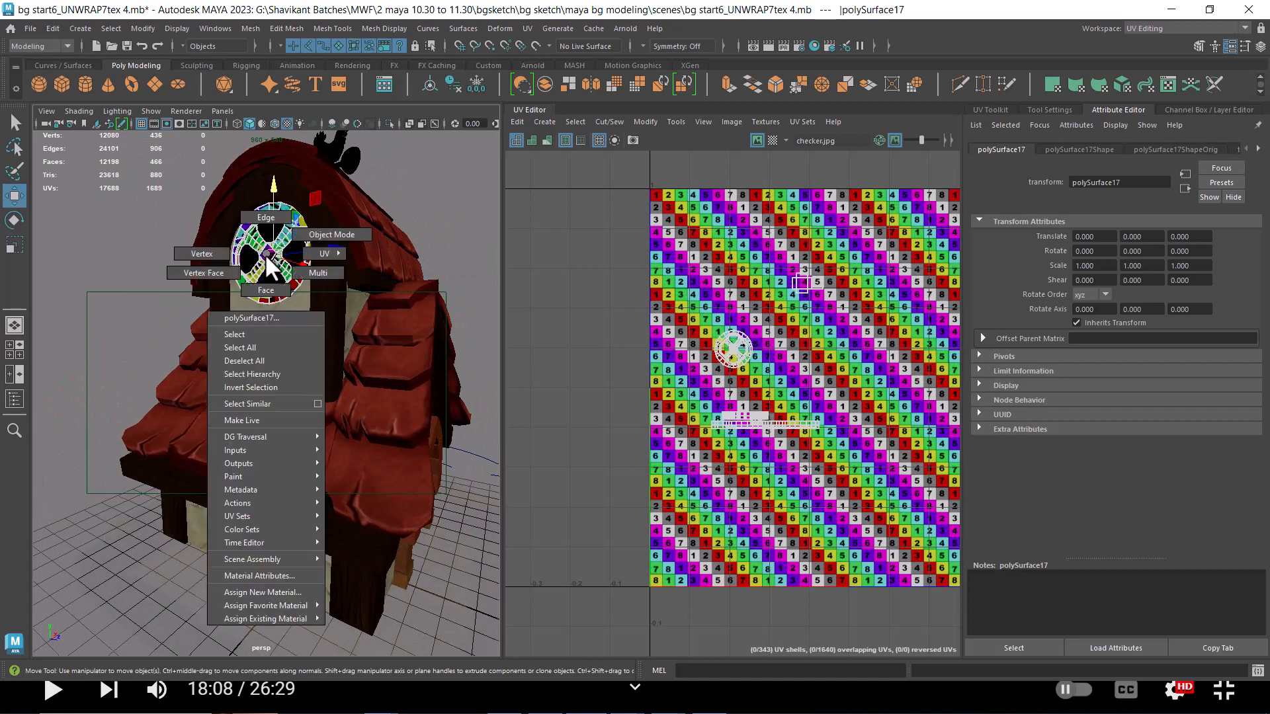
pyautogui.moveTo(275, 621)
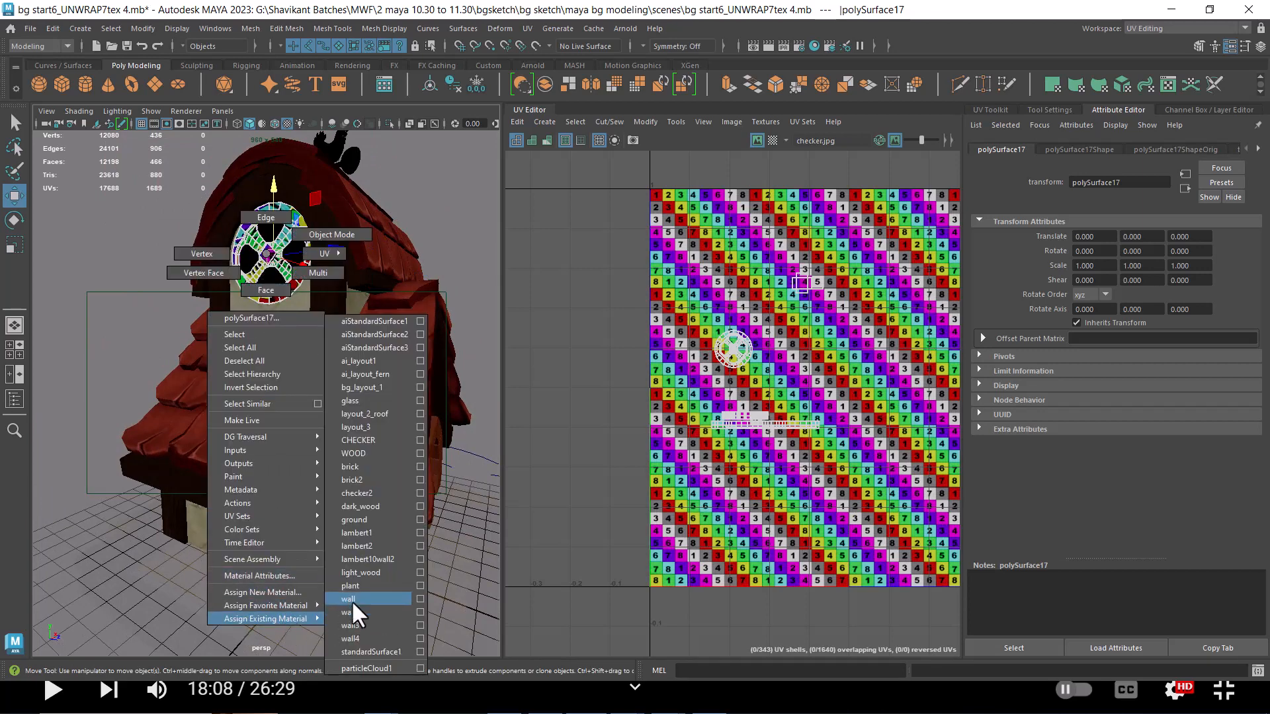
pyautogui.click(370, 427)
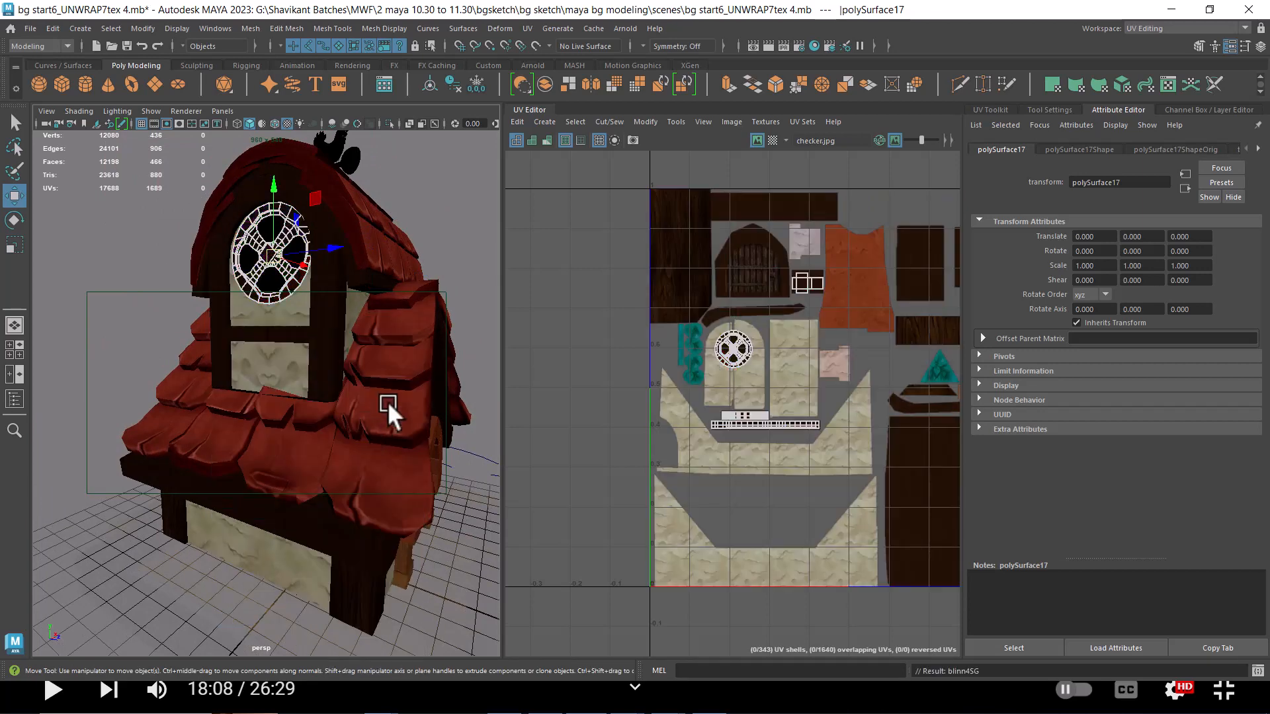
# Assign the existing layout_3 material to the glass panes of the checker-textured round window on this side of the house
pyautogui.click(421, 200)
pyautogui.keyDown('alt'); pyautogui.moveTo(352, 373); pyautogui.dragTo(404, 365); pyautogui.keyUp('alt')
pyautogui.click(331, 266)
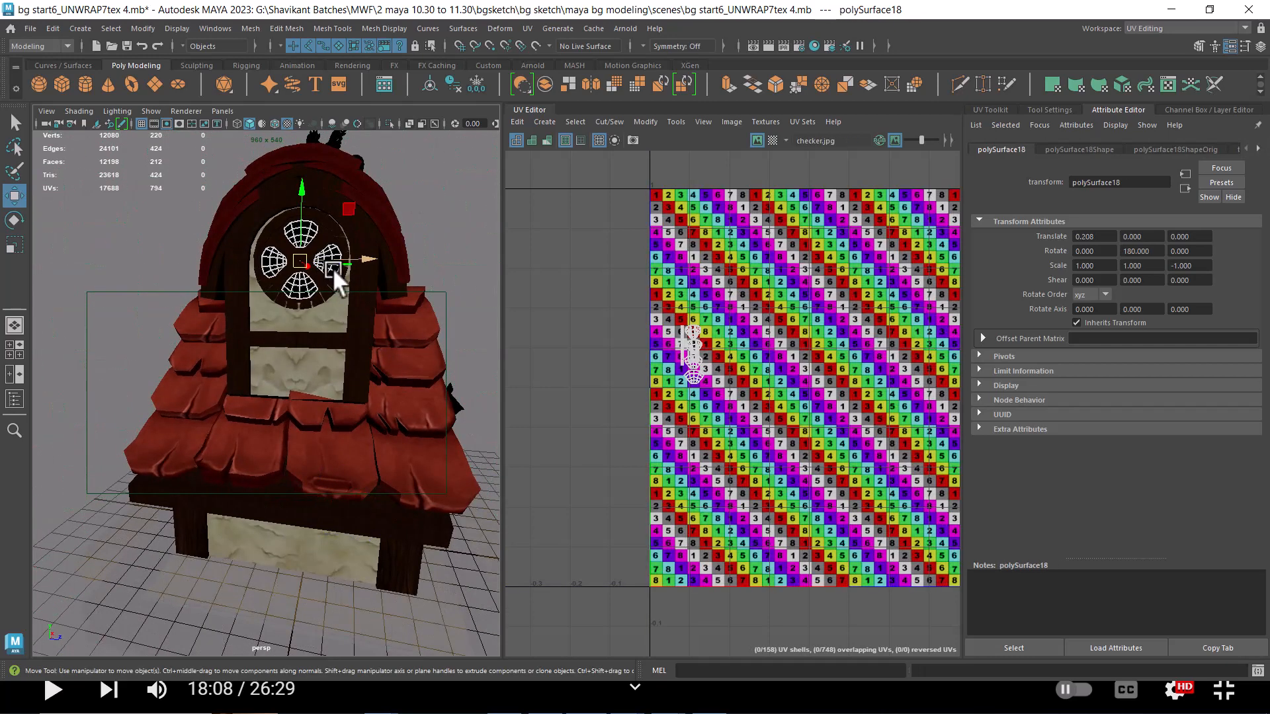
pyautogui.rightClick(324, 270)
pyautogui.moveTo(324, 636)
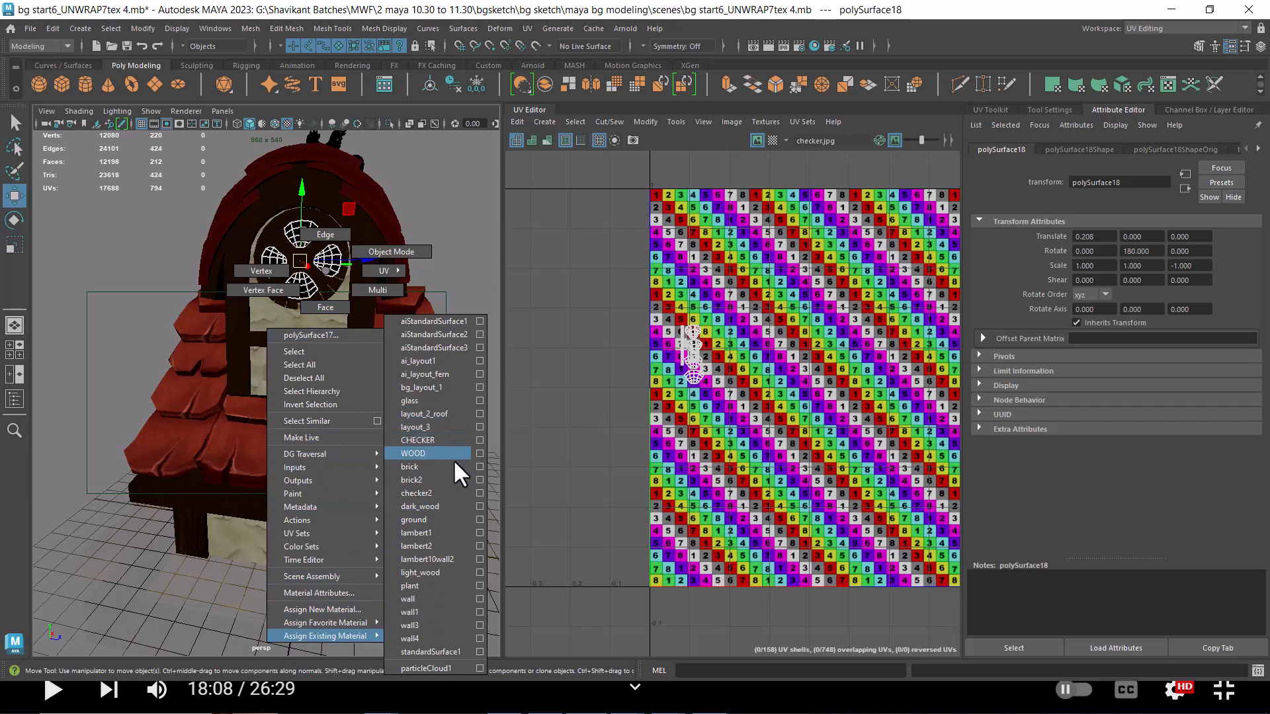
pyautogui.click(438, 427)
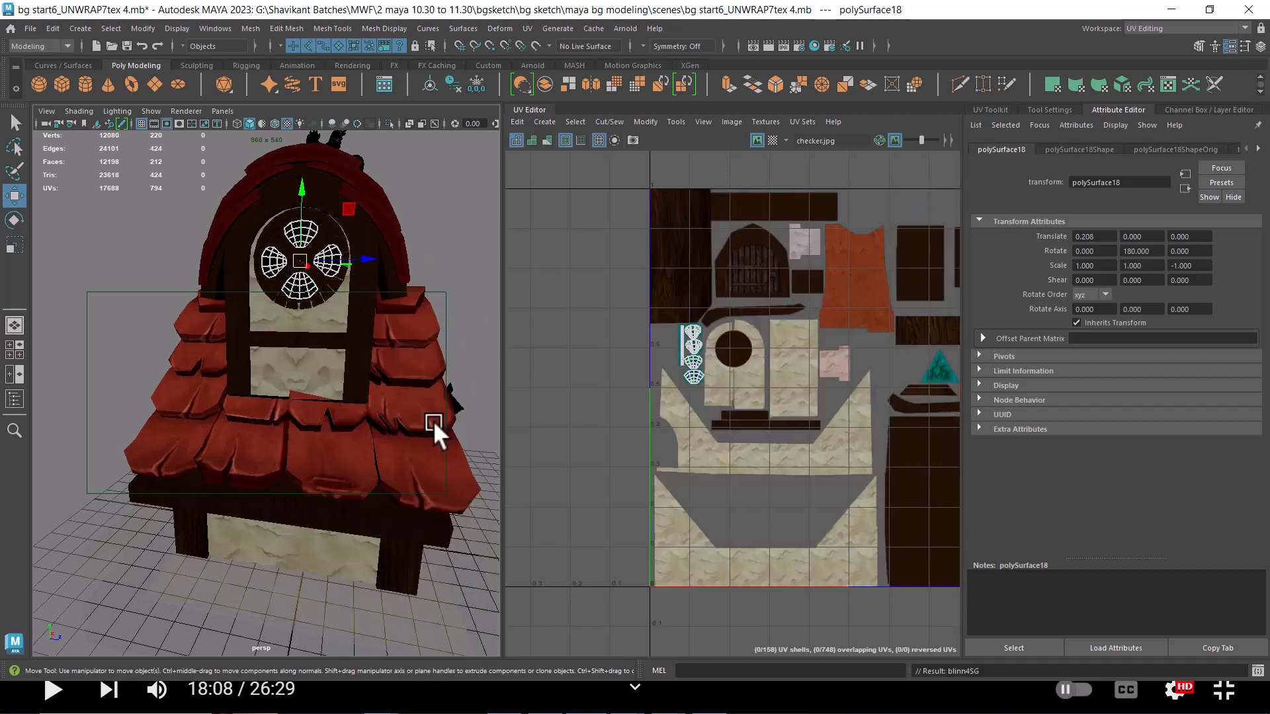
# Examine the round window's glass panes up close in wireframe, shaded and textured display
pyautogui.click(450, 258)
pyautogui.moveTo(398, 248)
pyautogui.mouseDown()
pyautogui.moveTo(275, 266)
pyautogui.moveTo(315, 382)
pyautogui.moveTo(296, 332)
pyautogui.moveTo(348, 348)
pyautogui.mouseUp()
pyautogui.scroll(4, 275, 265)
pyautogui.click(340, 241)
pyautogui.scroll(2, 296, 332)
pyautogui.press('4')
pyautogui.press('5')
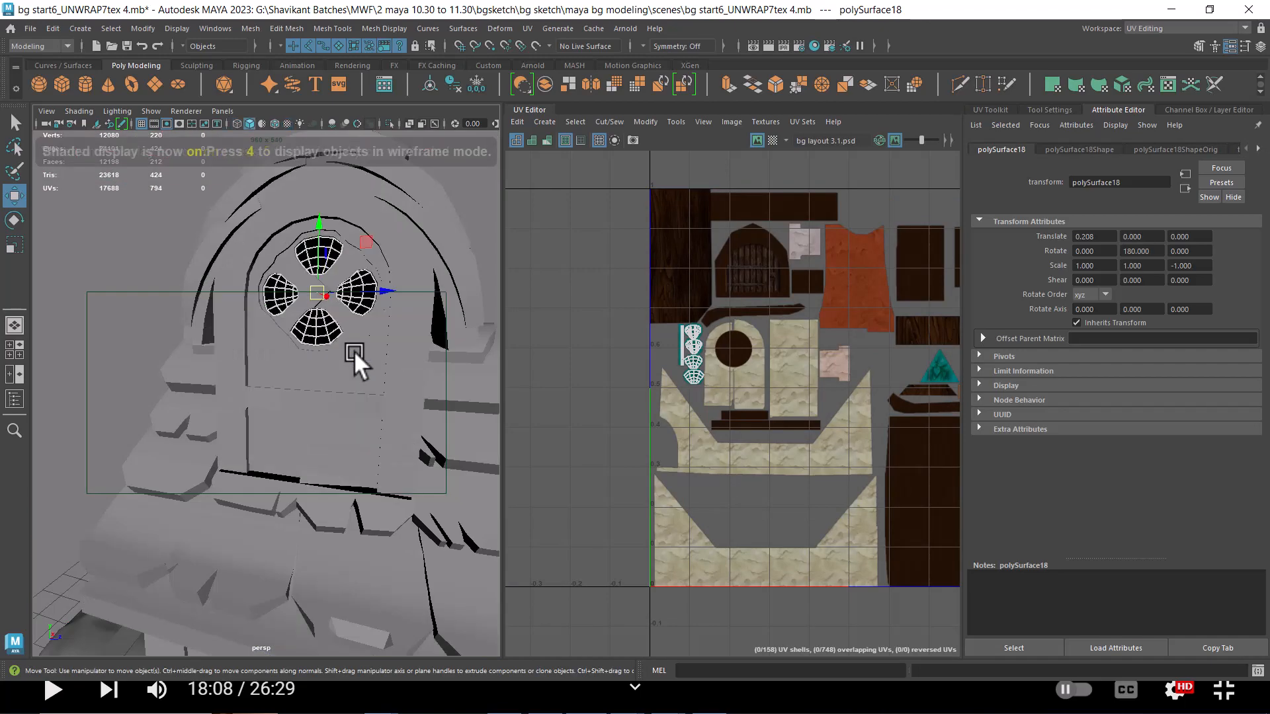
pyautogui.press('6')
pyautogui.moveTo(356, 397); pyautogui.dragTo(288, 384)
pyautogui.click(370, 304)
pyautogui.moveTo(370, 304); pyautogui.dragTo(320, 448)
# Switch to Photoshop and show Layer 2 with the UV wireframe over the texture layout
pyautogui.hotkey('alt', 'Tab')
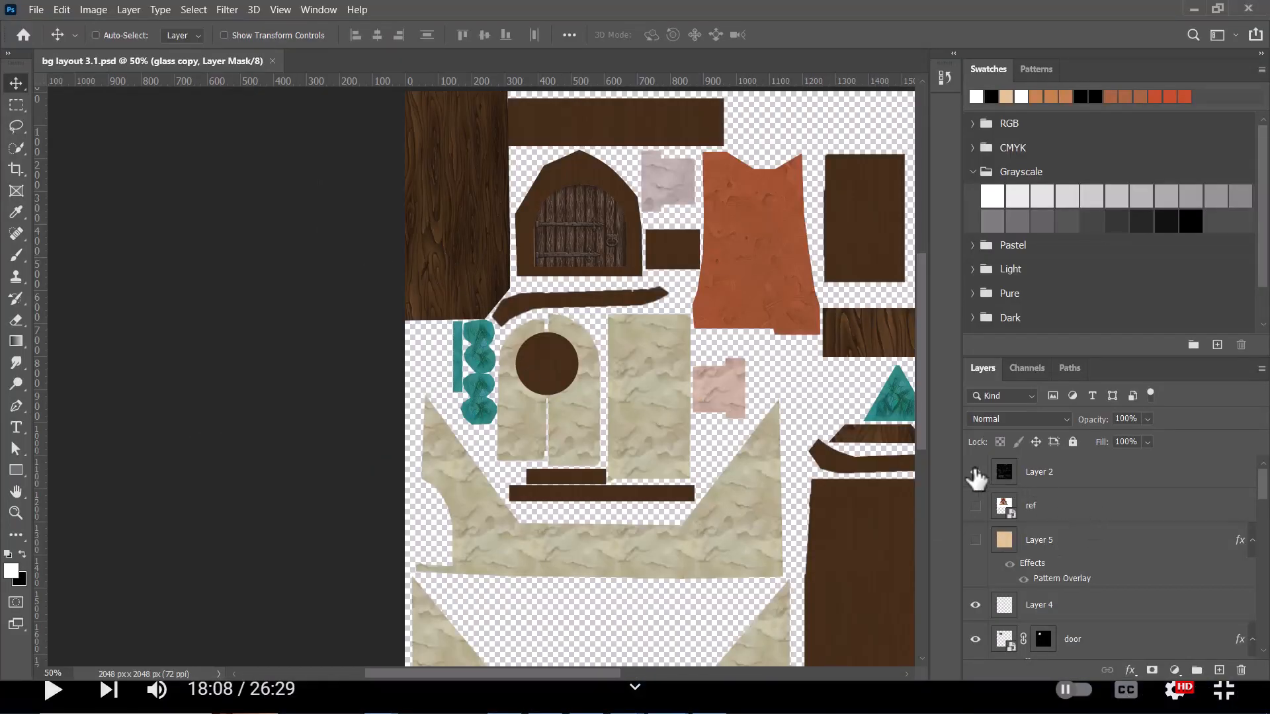
pyautogui.click(976, 472)
pyautogui.hotkey('ctrl', '-')
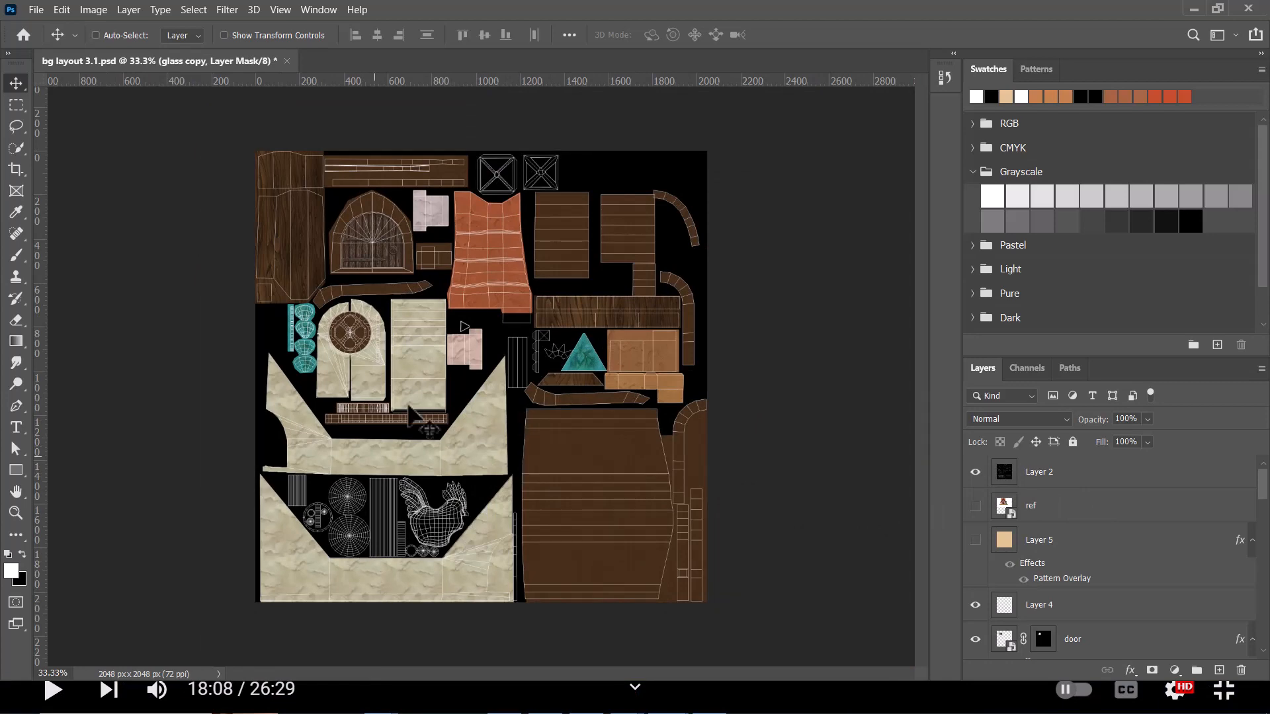
# Switch to File Explorer and preview metal hp.jpg in the texture ref folder
pyautogui.hotkey('alt', 'Tab')
pyautogui.click(992, 228)
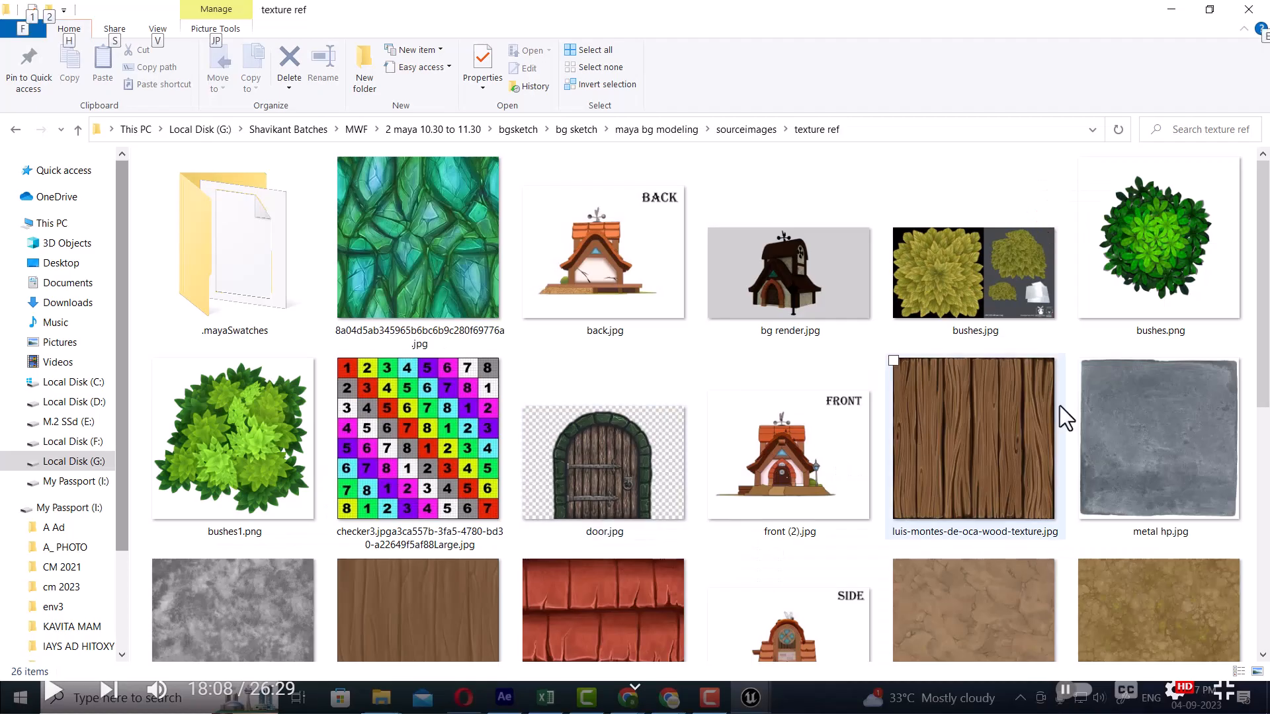
pyautogui.rightClick(1152, 423)
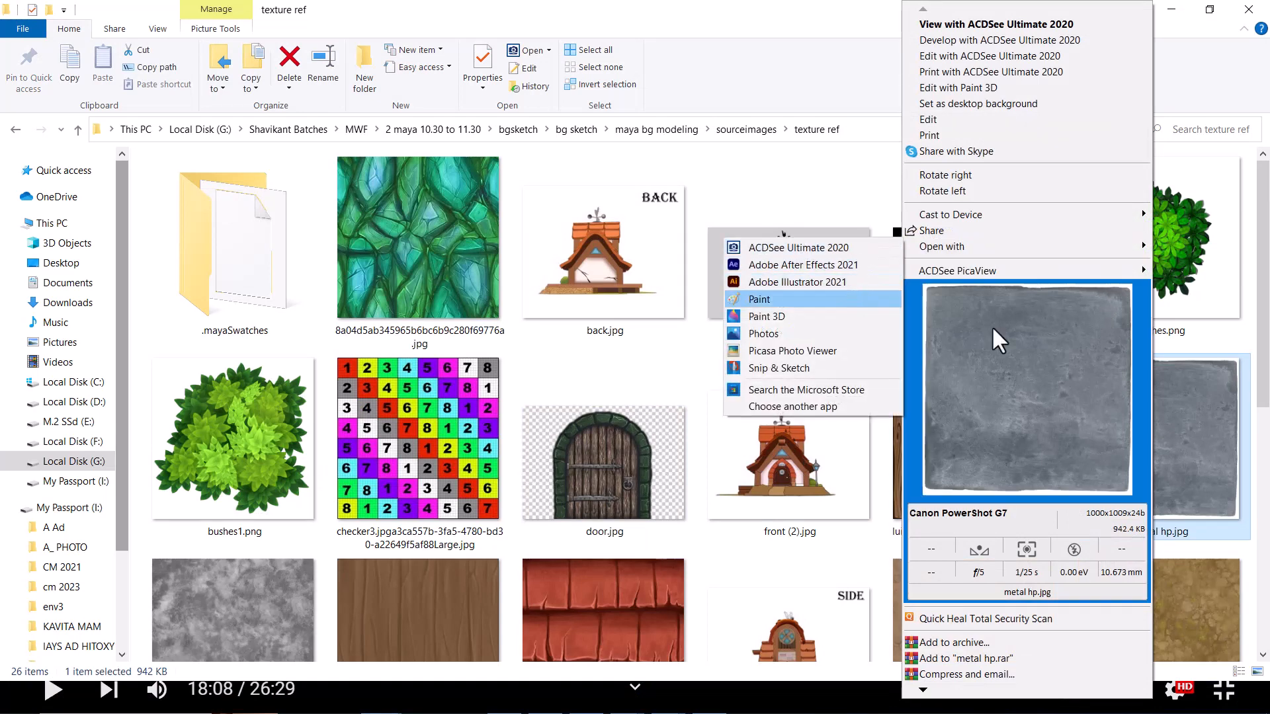
pyautogui.click(1195, 421)
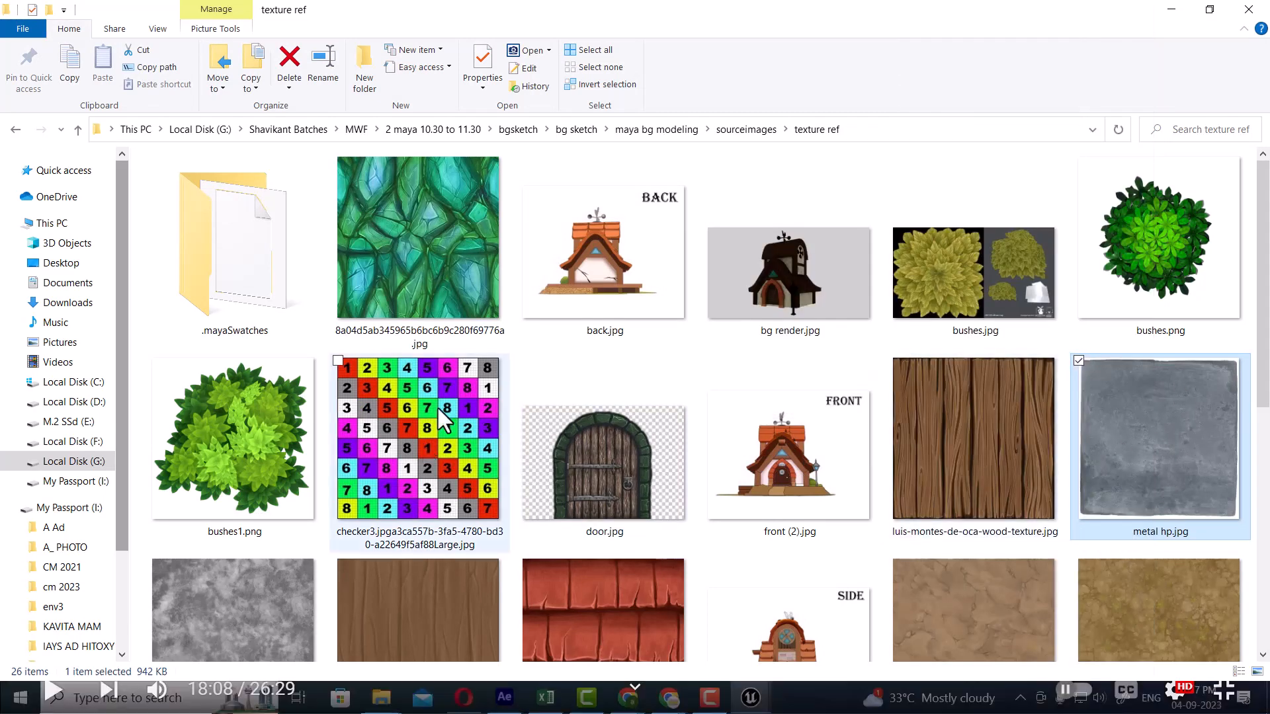
# Switch back to Photoshop and open metal hp.jpg from the texture ref folder
pyautogui.hotkey('alt', 'Tab')
pyautogui.click(430, 230)
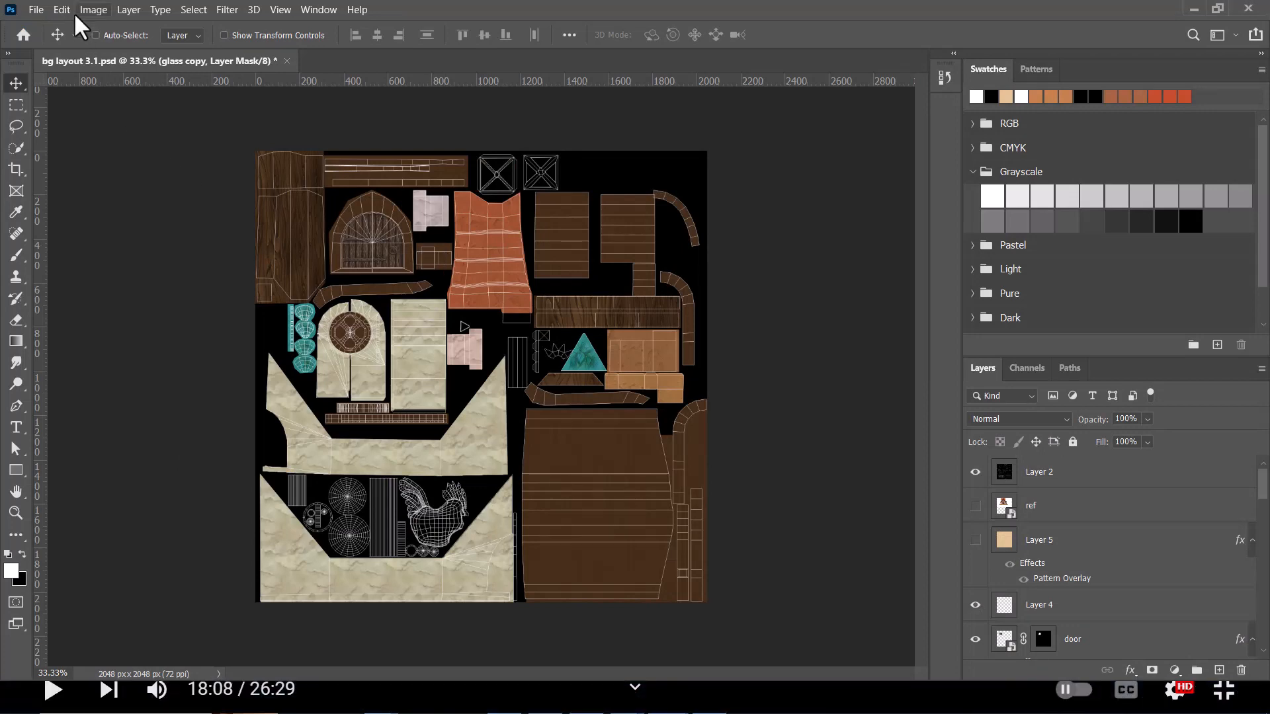
pyautogui.click(37, 9)
pyautogui.click(75, 38)
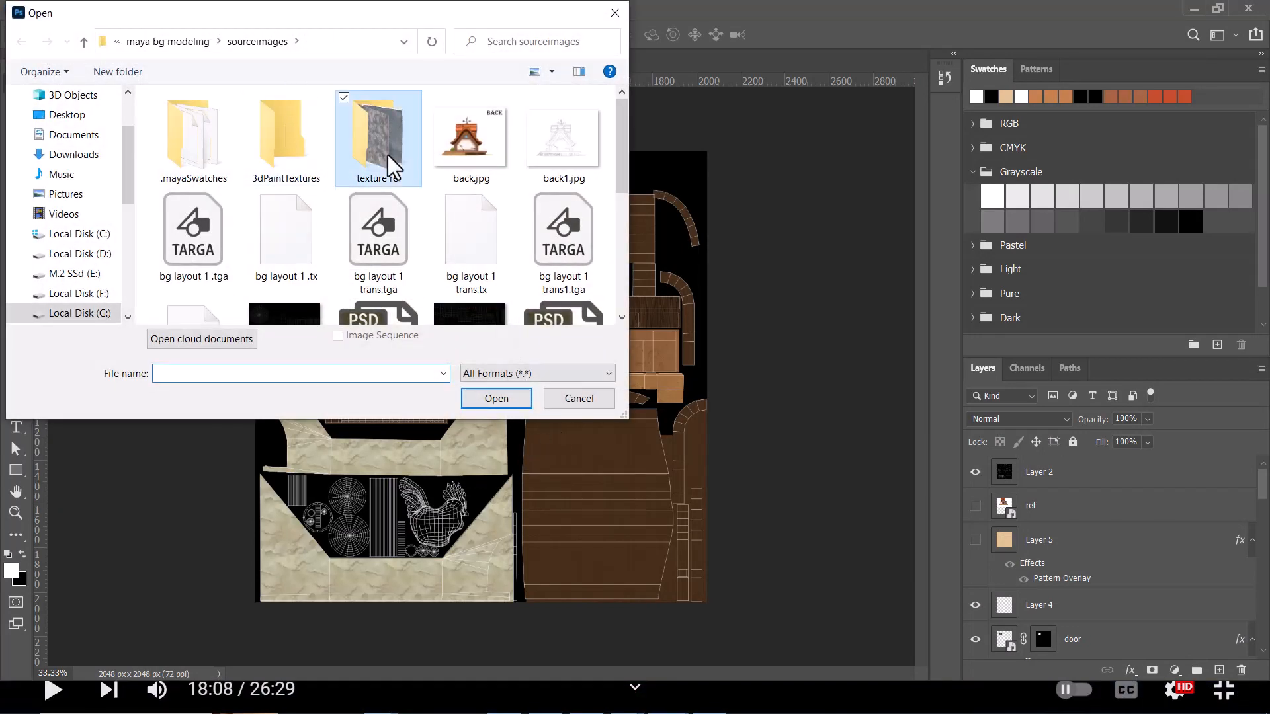
pyautogui.doubleClick(388, 155)
pyautogui.moveTo(621, 421); pyautogui.dragTo(904, 579)
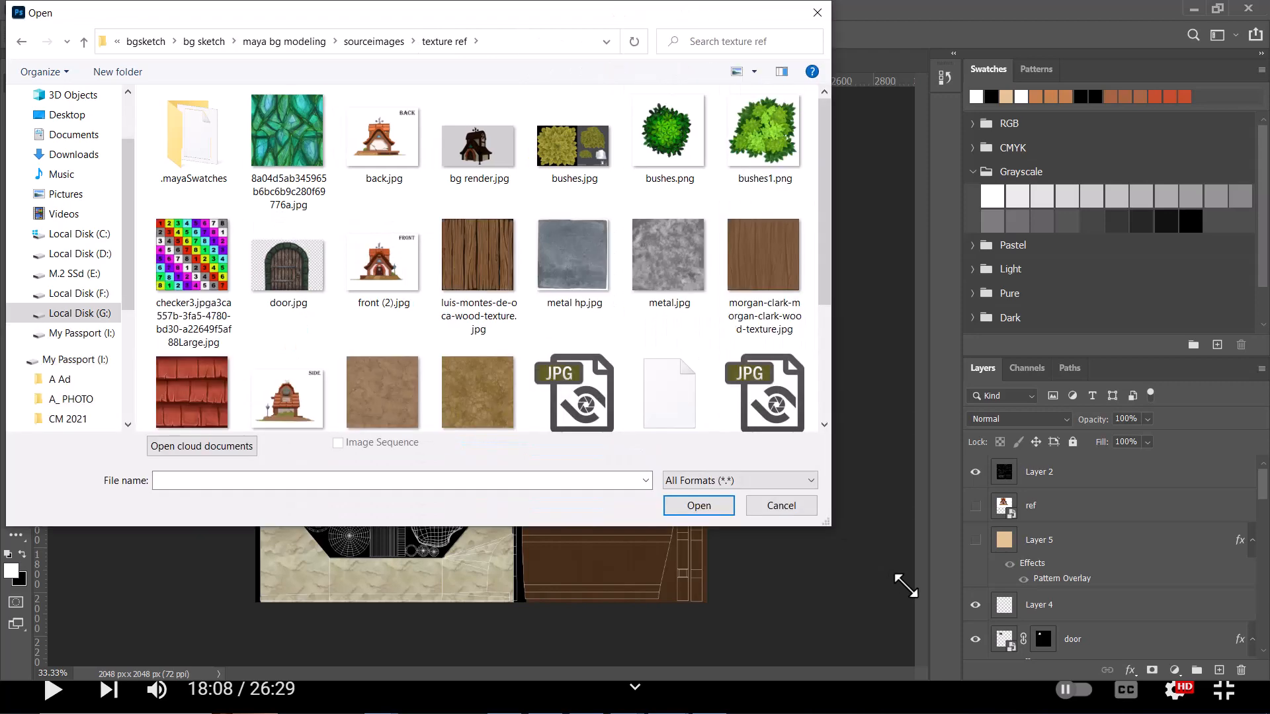
pyautogui.doubleClick(479, 285)
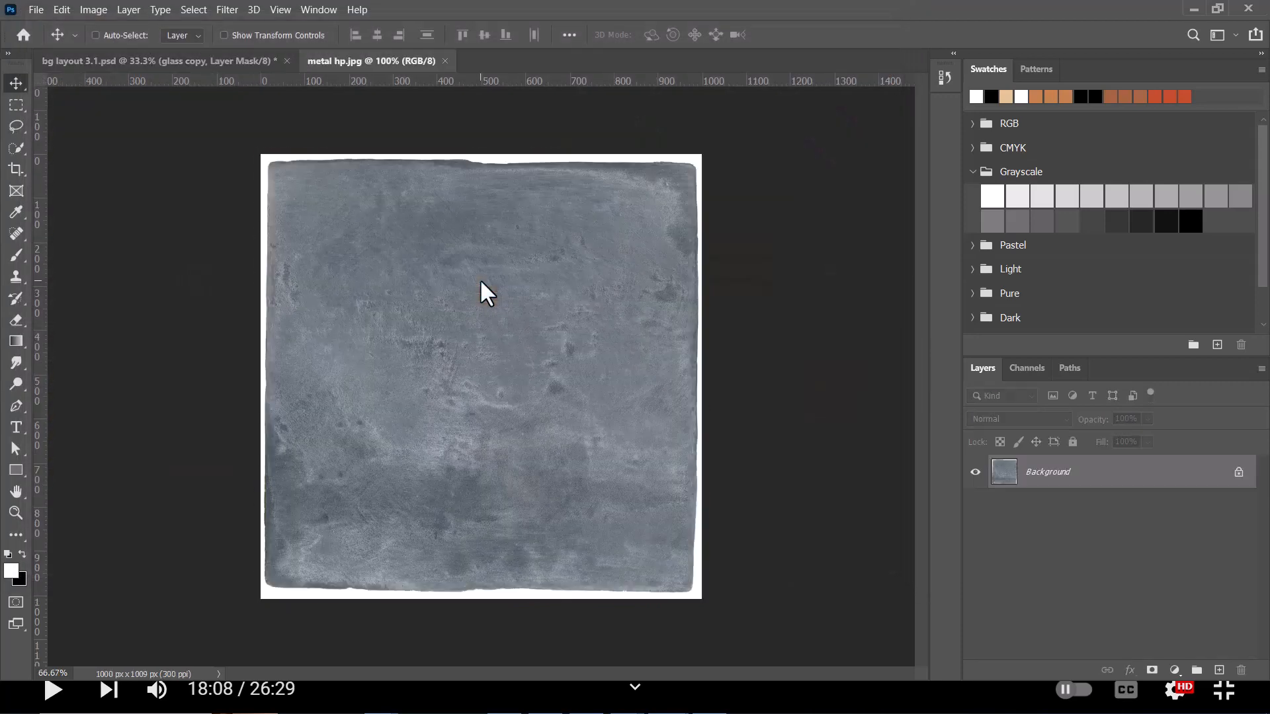
# Float the metal hp.jpg document, copy its texture into bg layout 3.1.psd as a new layer, and minimize the source window
pyautogui.moveTo(395, 61); pyautogui.dragTo(620, 99)
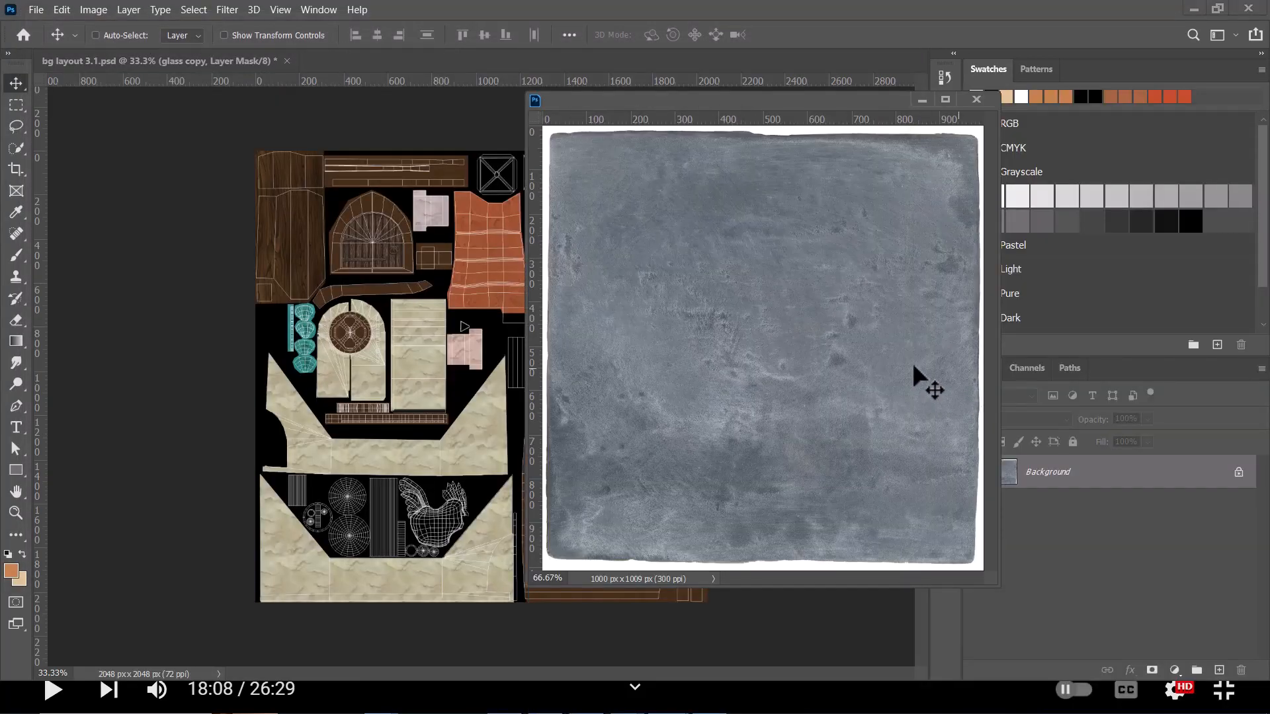
pyautogui.moveTo(769, 373); pyautogui.dragTo(437, 528)
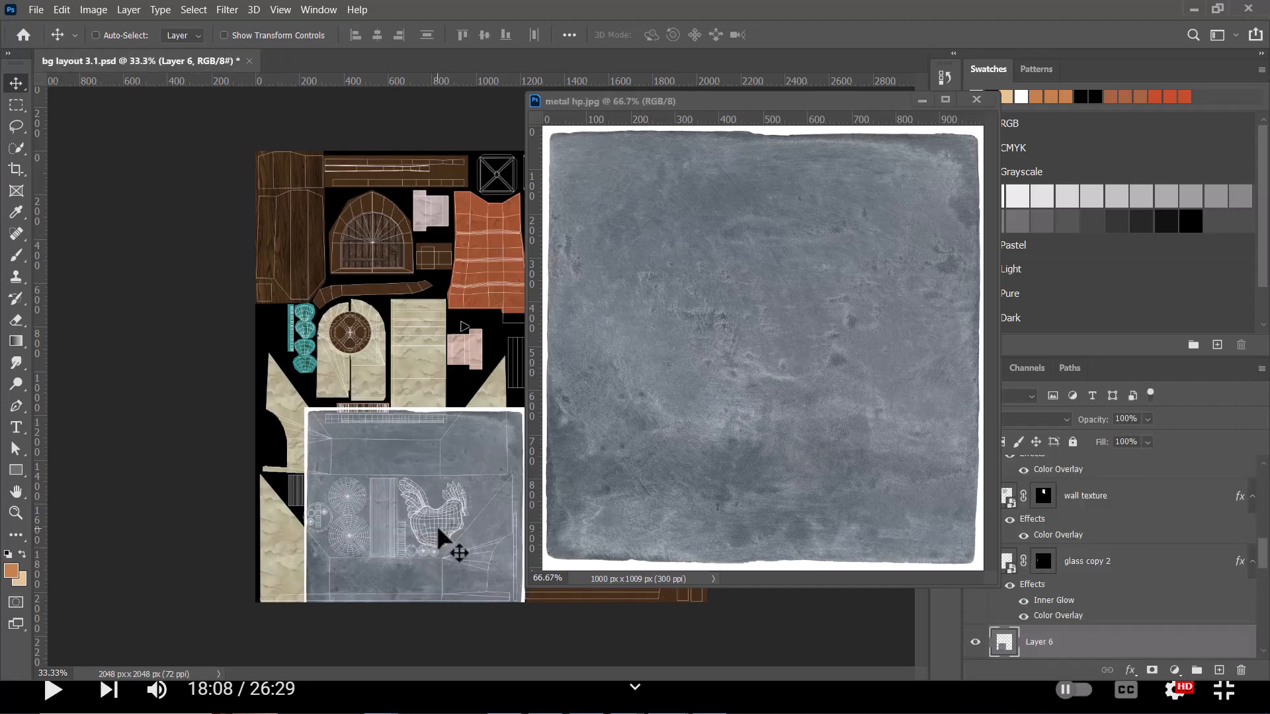
pyautogui.click(920, 99)
# Move the metal texture layer so that it covers the rooster, disc and striped UV shells between the lower wall pieces
pyautogui.hotkey('ctrl', '+')
pyautogui.hotkey('ctrl', '+')
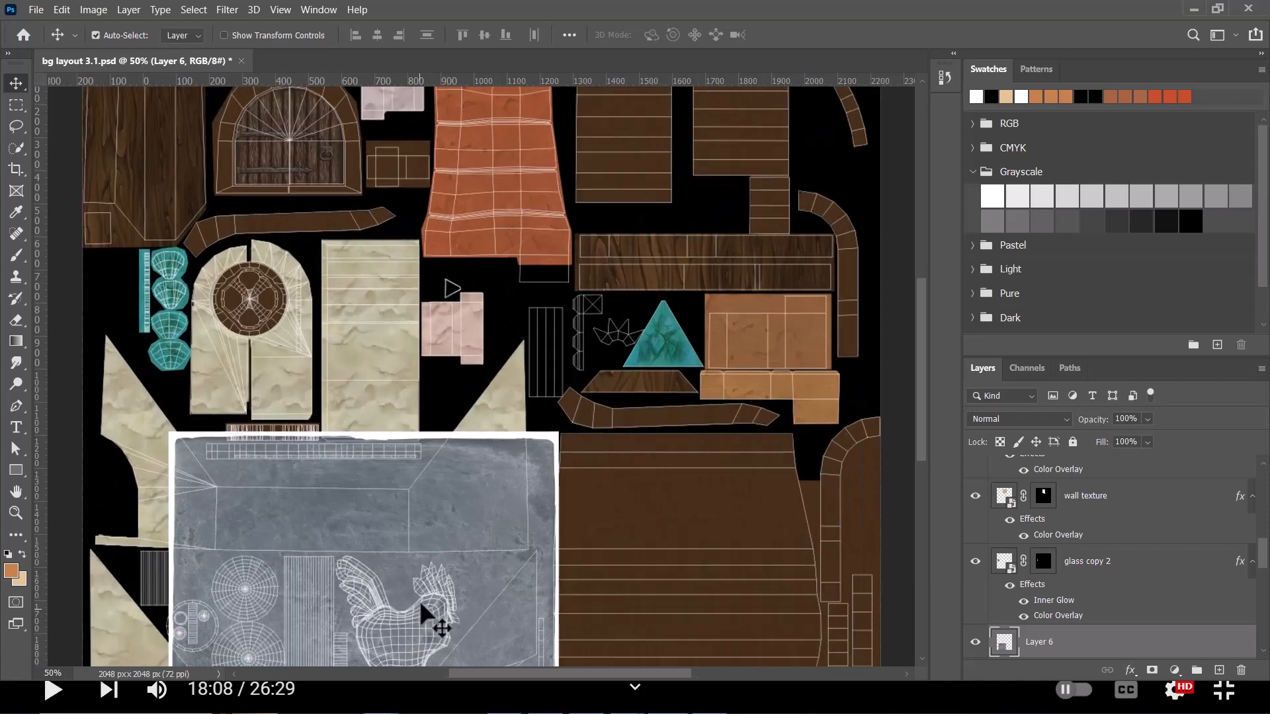
pyautogui.moveTo(461, 549); pyautogui.dragTo(629, 140)
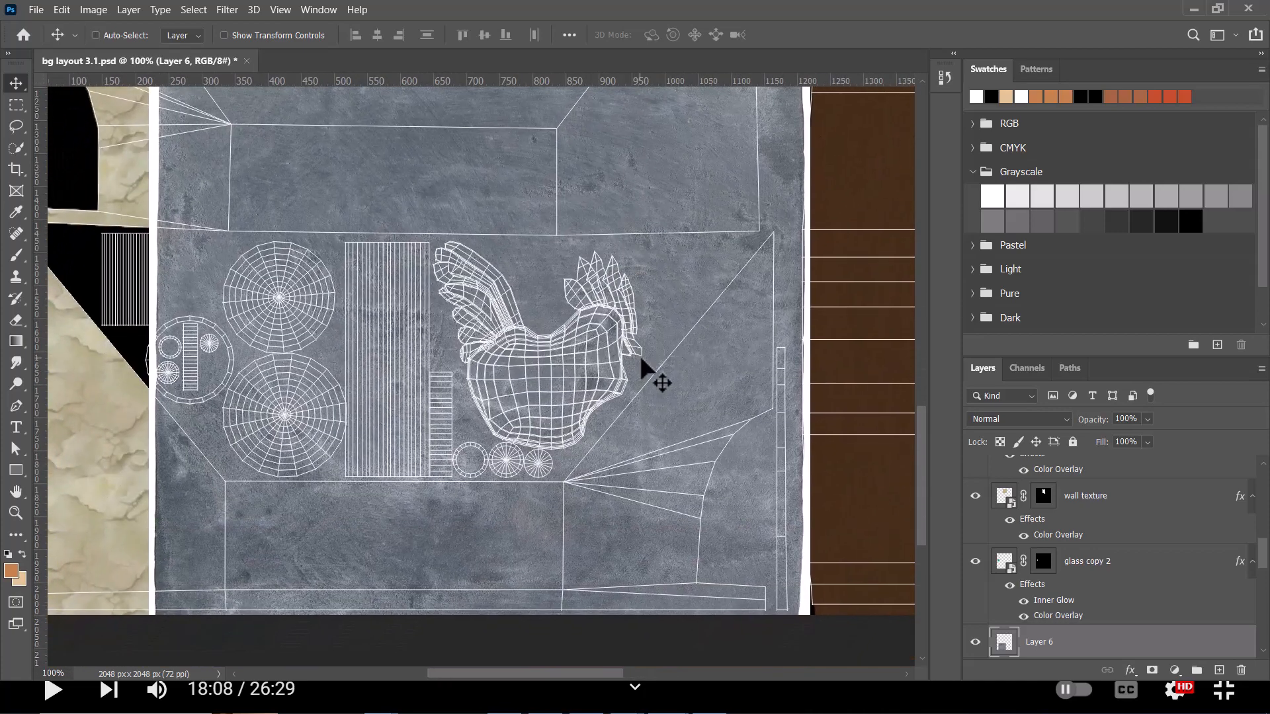
pyautogui.moveTo(640, 355); pyautogui.dragTo(556, 365)
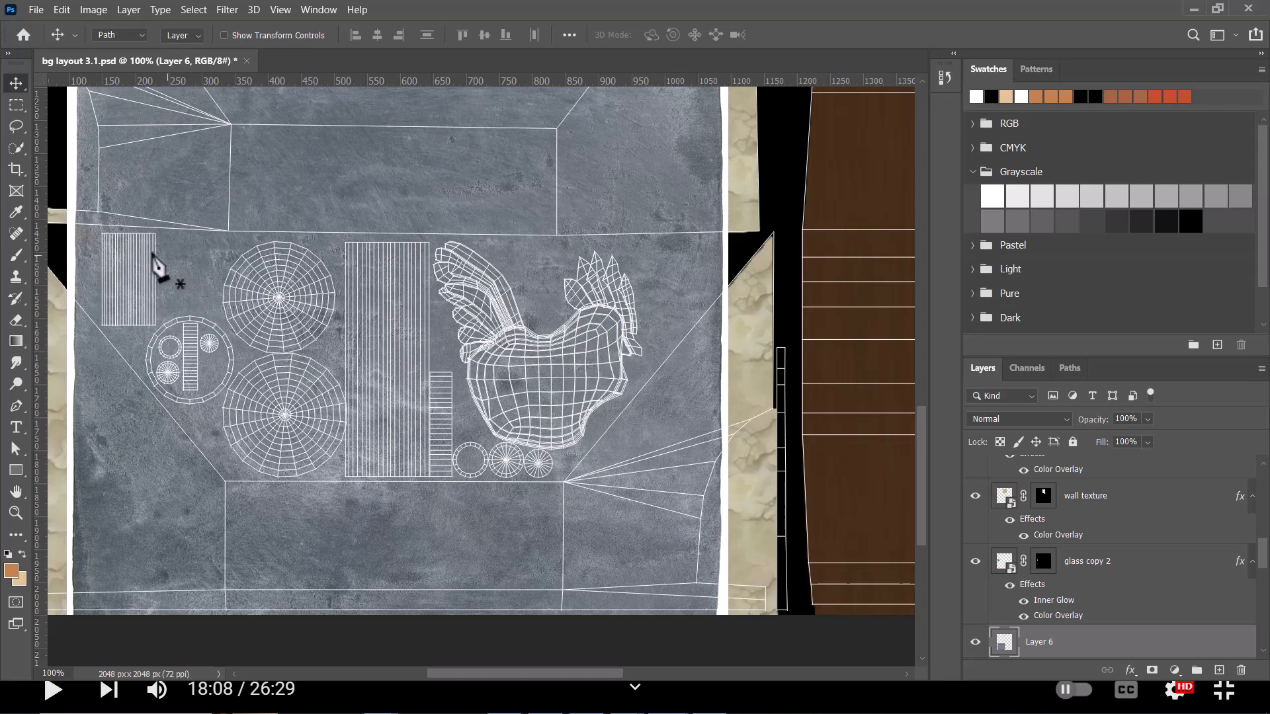
# Start a Pen path at the small striped UV shell and trace down the diagonal wall edge to below the lower large disc
pyautogui.press('p')
pyautogui.click(97, 228)
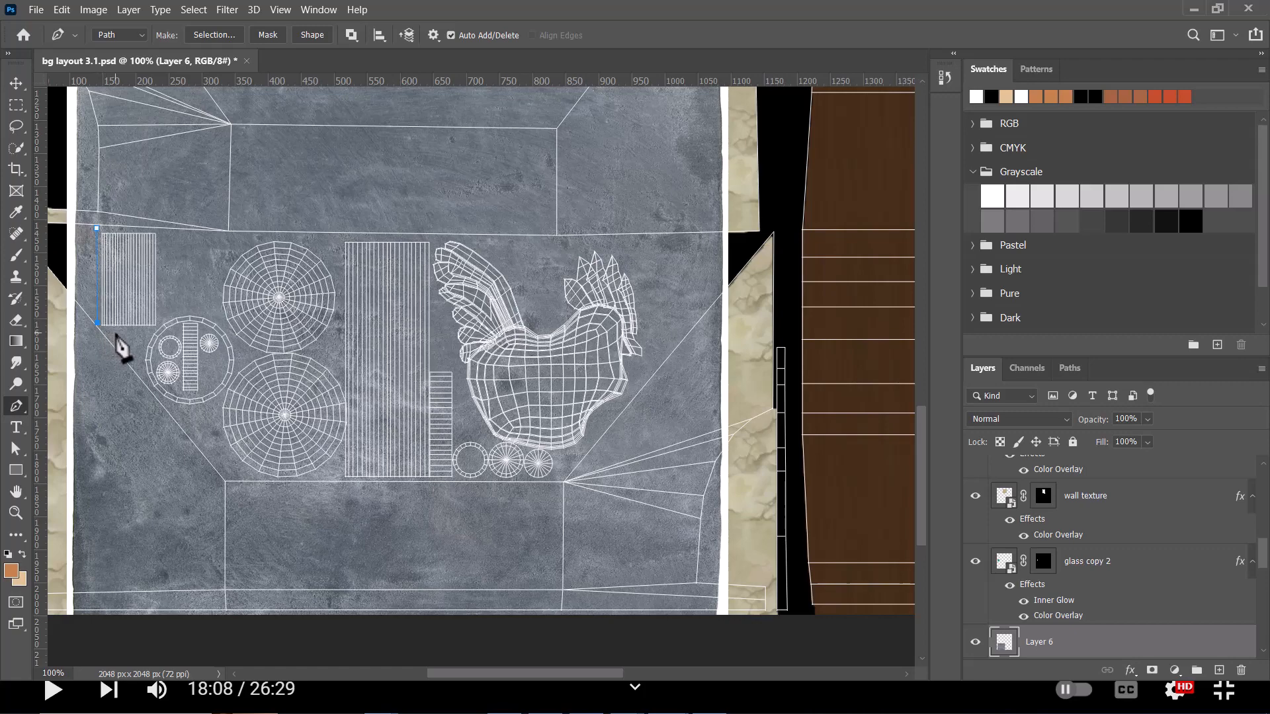
pyautogui.hotkey('ctrl', '+')
pyautogui.moveTo(179, 348); pyautogui.dragTo(638, 288)
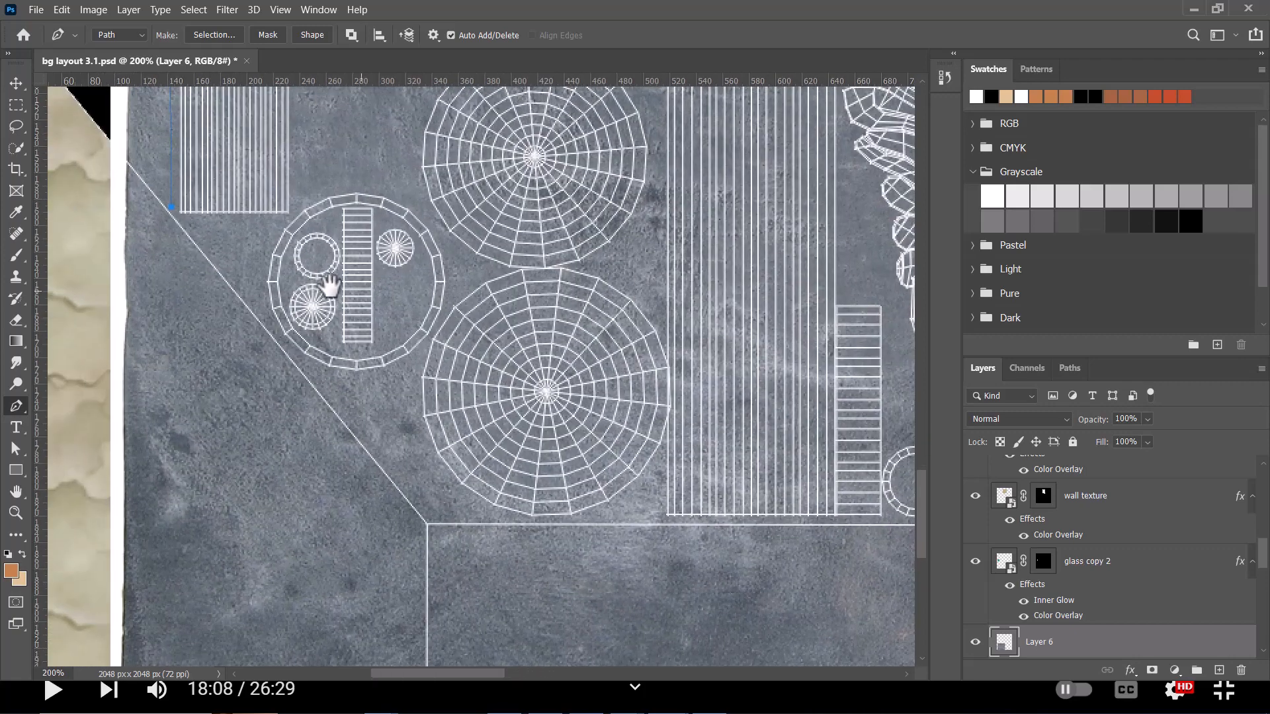
pyautogui.click(179, 219)
pyautogui.click(233, 275)
pyautogui.click(305, 365)
pyautogui.click(395, 476)
pyautogui.click(468, 513)
# Continue the Pen path along the lower edge of the striped shells and small circles and up beneath the rooster's body
pyautogui.moveTo(661, 488); pyautogui.dragTo(555, 421)
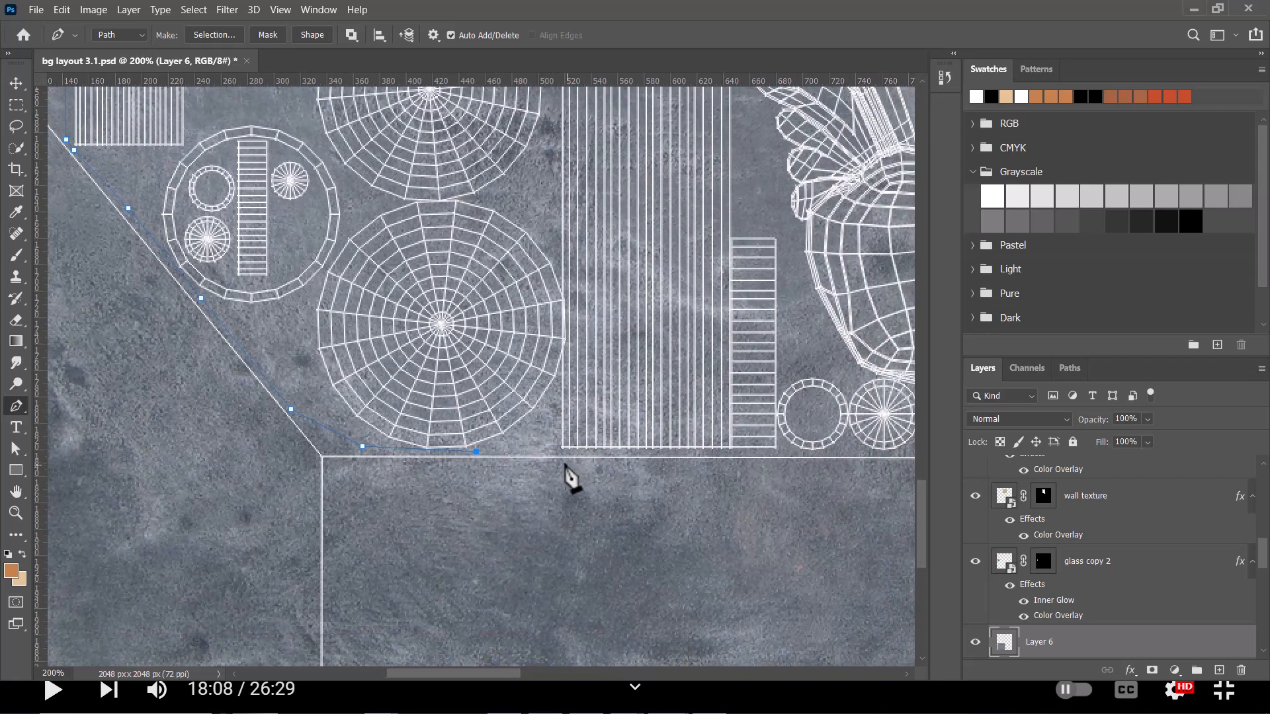
pyautogui.click(611, 450)
pyautogui.moveTo(711, 459); pyautogui.dragTo(576, 396)
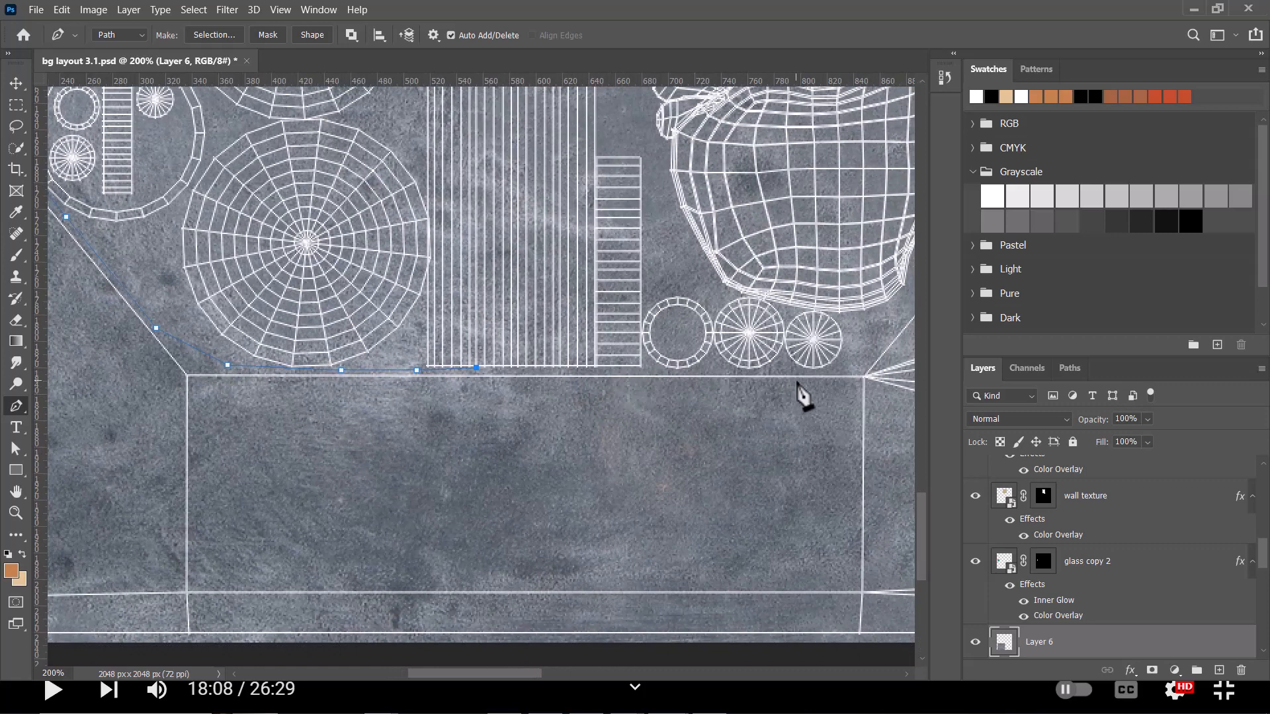
pyautogui.click(838, 370)
pyautogui.moveTo(882, 312); pyautogui.dragTo(640, 362)
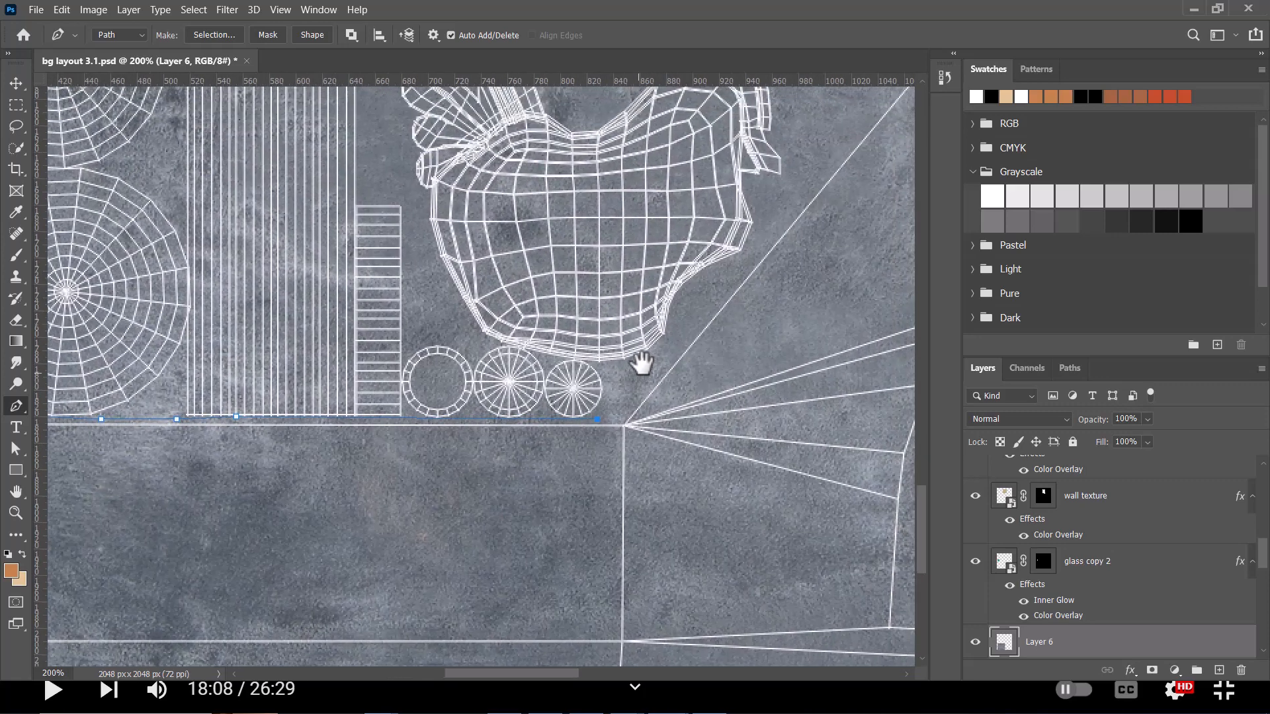
pyautogui.click(650, 376)
pyautogui.click(685, 326)
# Trace the Pen path around the rooster's head and back along the upper wall edge, closing it at the starting point
pyautogui.moveTo(721, 260); pyautogui.dragTo(522, 490)
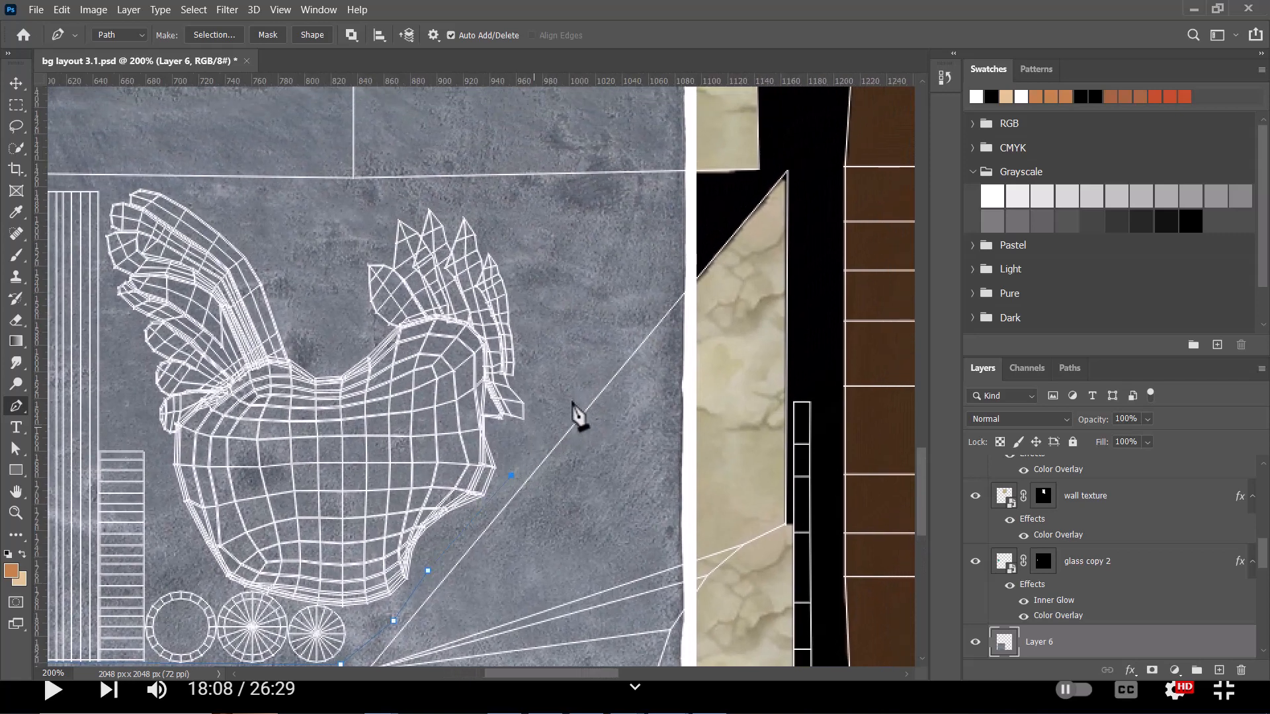
pyautogui.click(590, 355)
pyautogui.click(568, 253)
pyautogui.click(509, 212)
pyautogui.moveTo(431, 241); pyautogui.dragTo(553, 312)
pyautogui.click(595, 258)
pyautogui.click(511, 251)
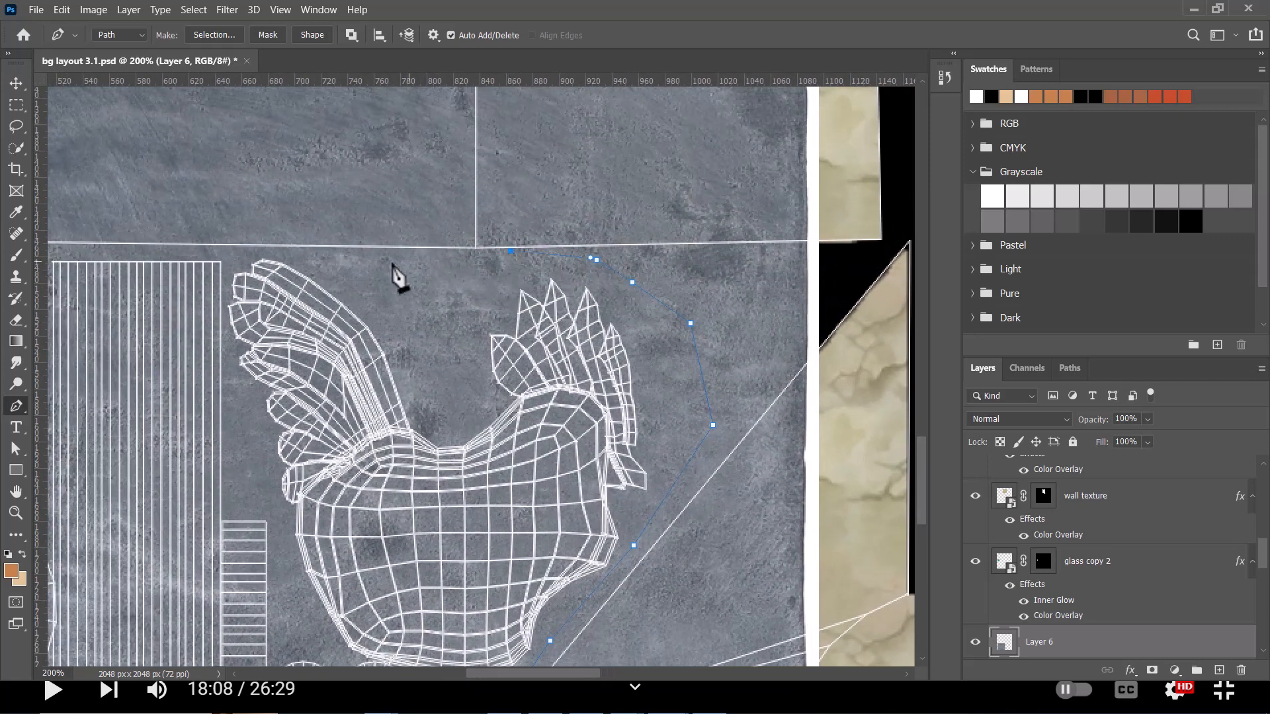
pyautogui.moveTo(392, 266); pyautogui.dragTo(622, 303)
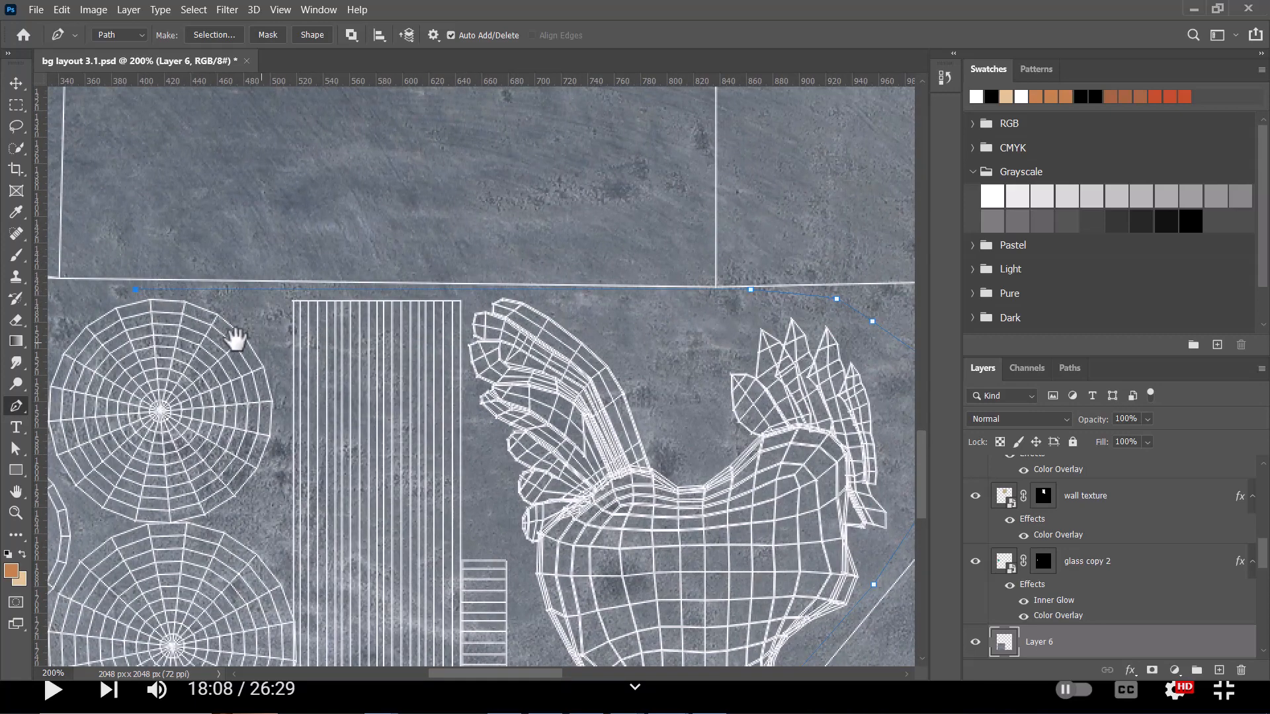
pyautogui.moveTo(238, 340); pyautogui.dragTo(813, 371)
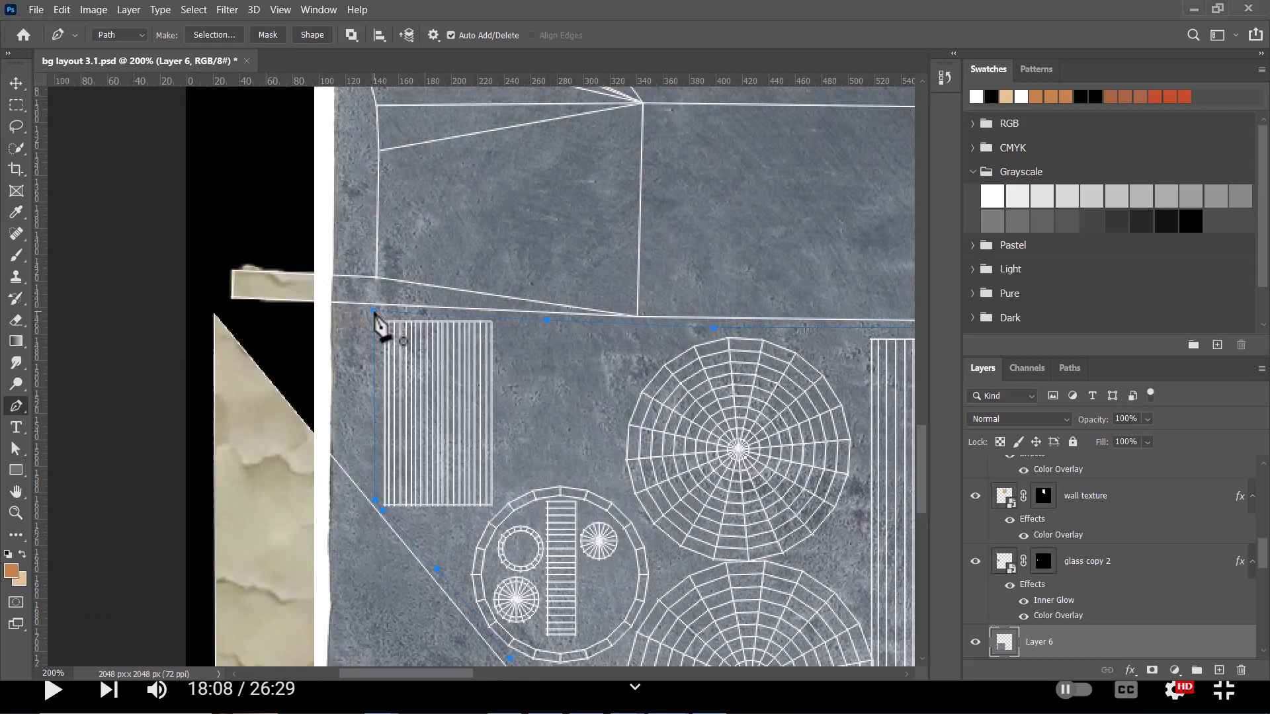
# Convert the Pen path to a selection and add a layer mask from it to the metal texture on Layer 6
pyautogui.rightClick(548, 383)
pyautogui.click(630, 385)
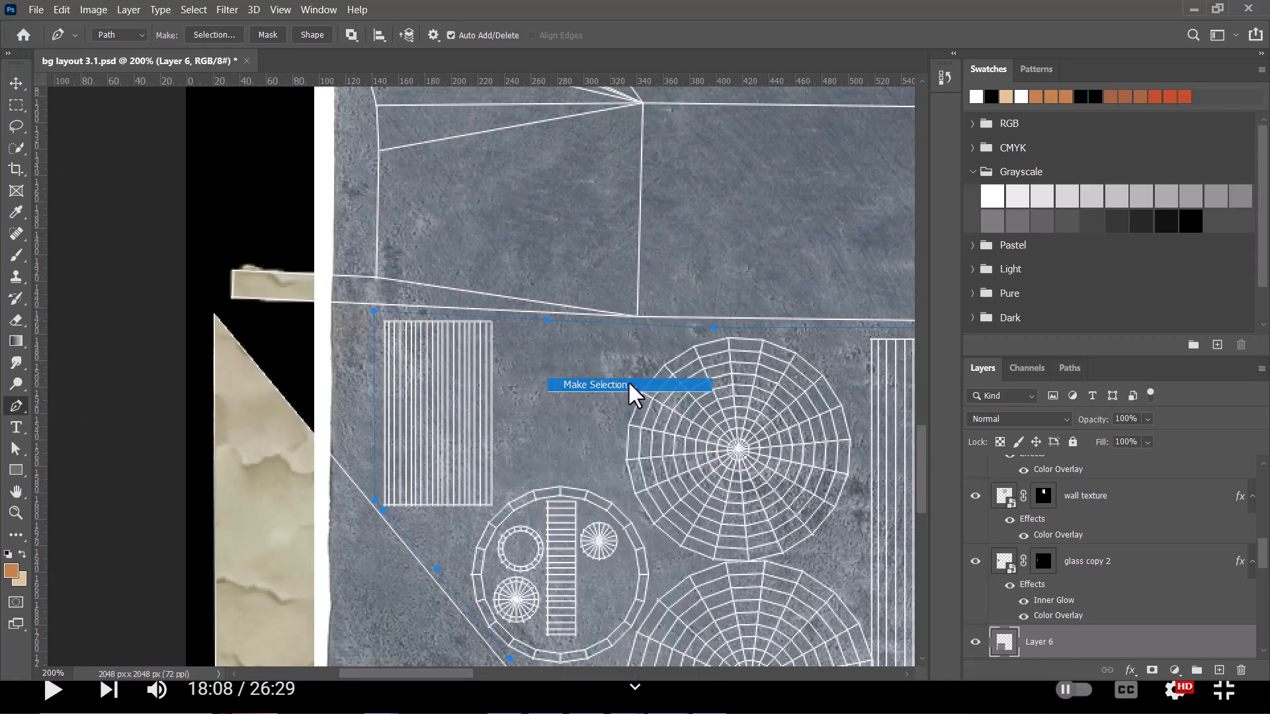
pyautogui.click(727, 174)
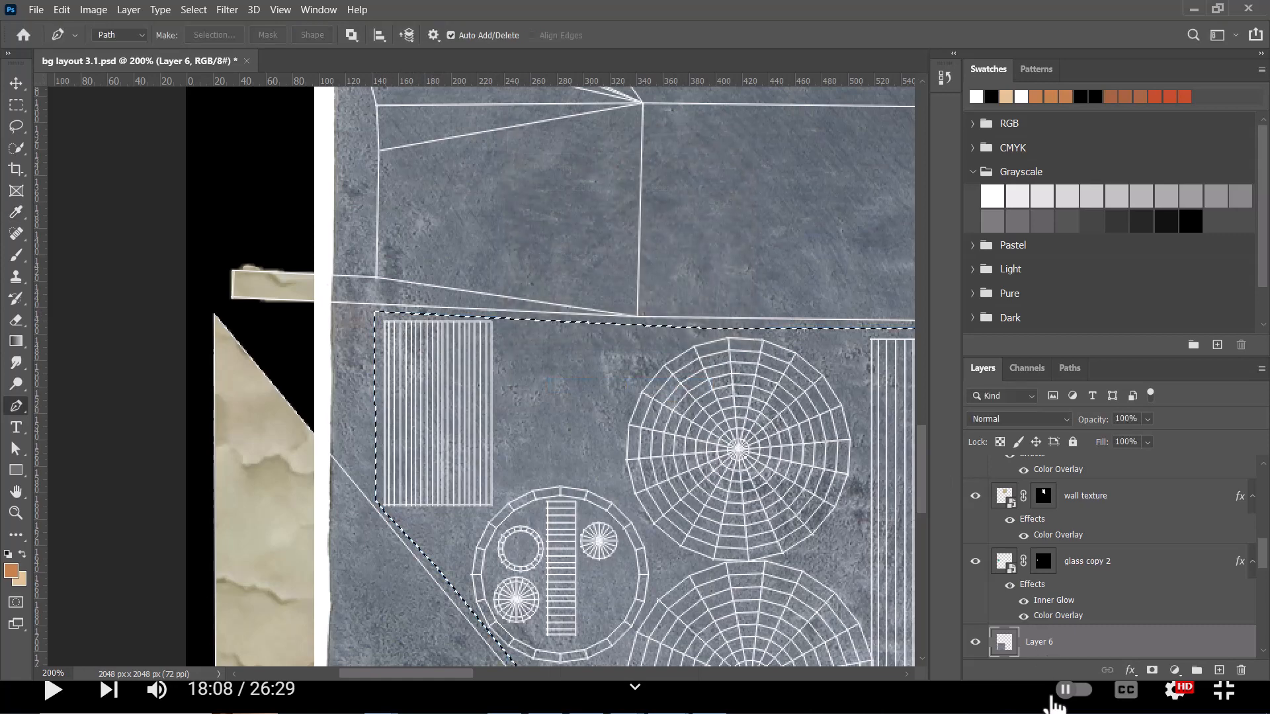
pyautogui.click(1151, 670)
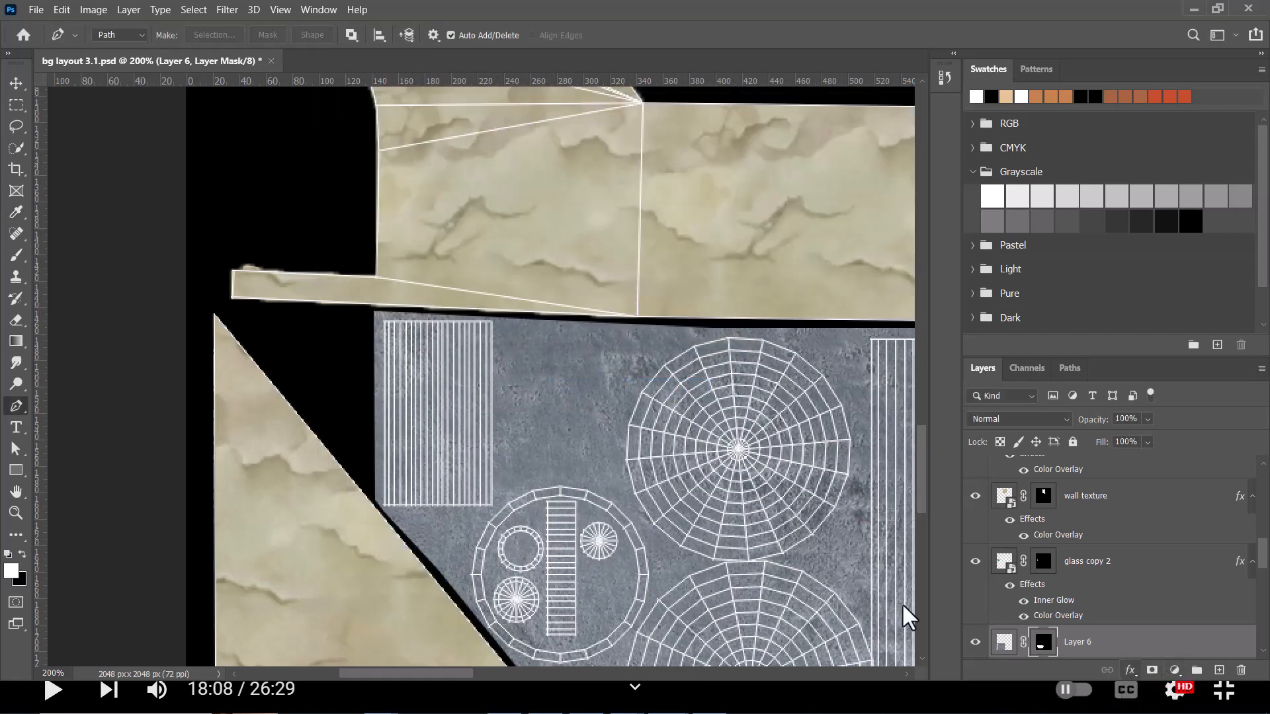
# Switch to Maya and select the lamp post in front of the house to locate its shells in the UV Editor
pyautogui.scroll(-2, 702, 503)
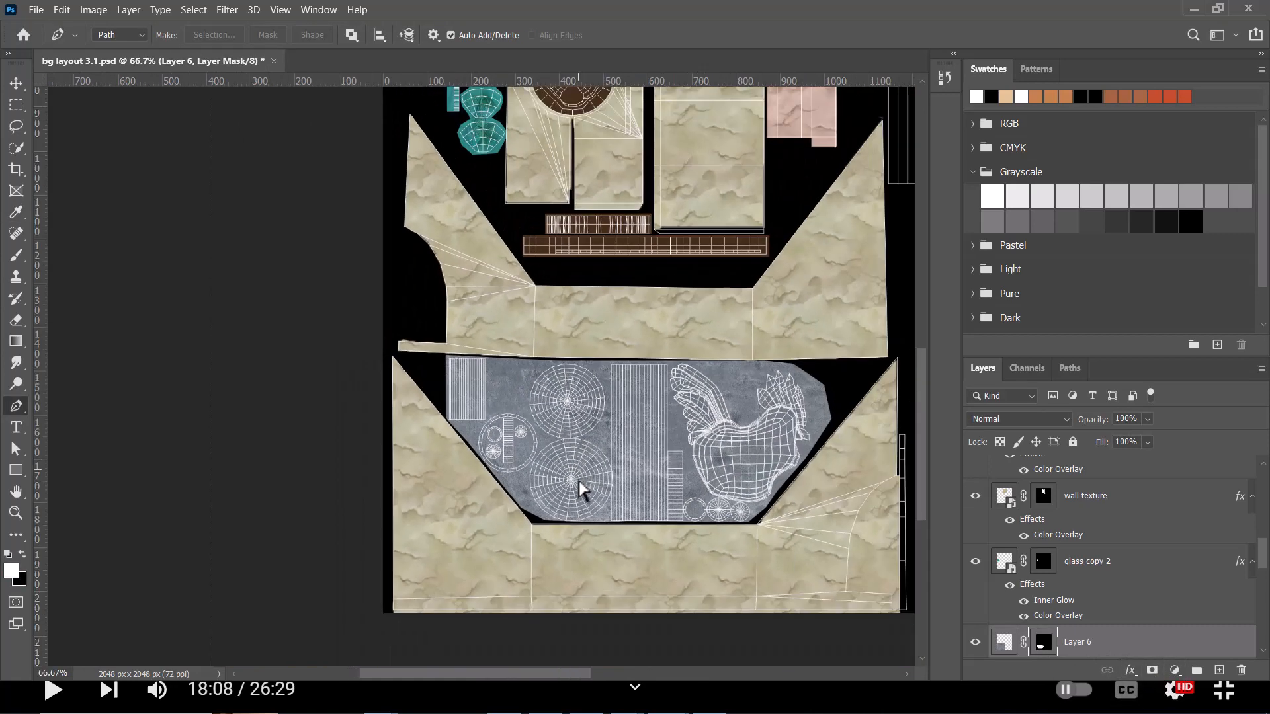
pyautogui.moveTo(670, 447); pyautogui.dragTo(384, 584)
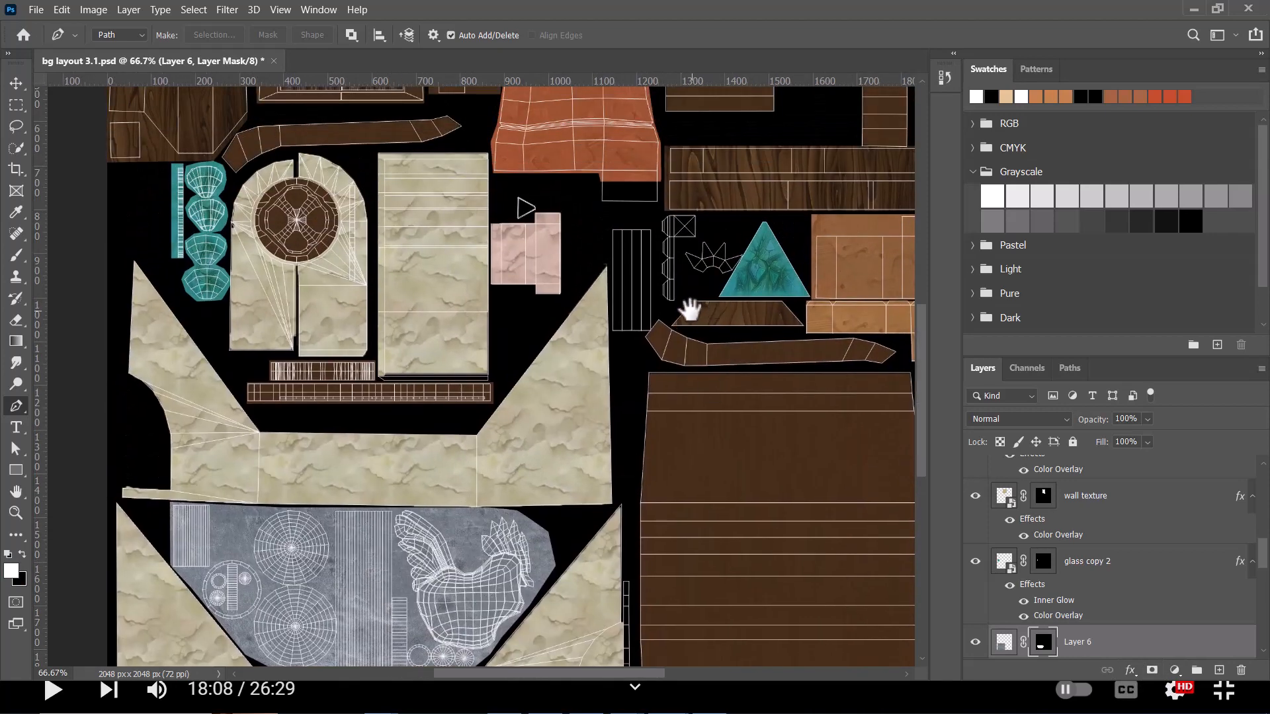
pyautogui.moveTo(689, 306); pyautogui.dragTo(567, 477)
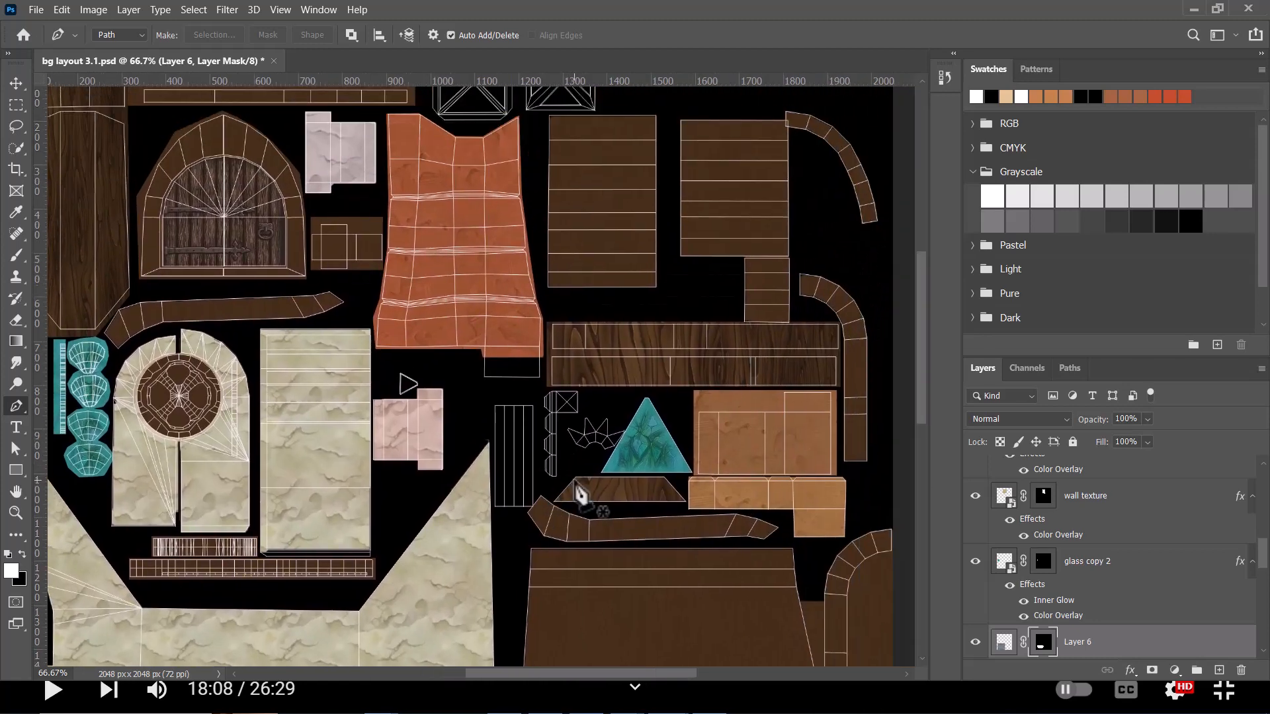
pyautogui.hotkey('ctrl', '-')
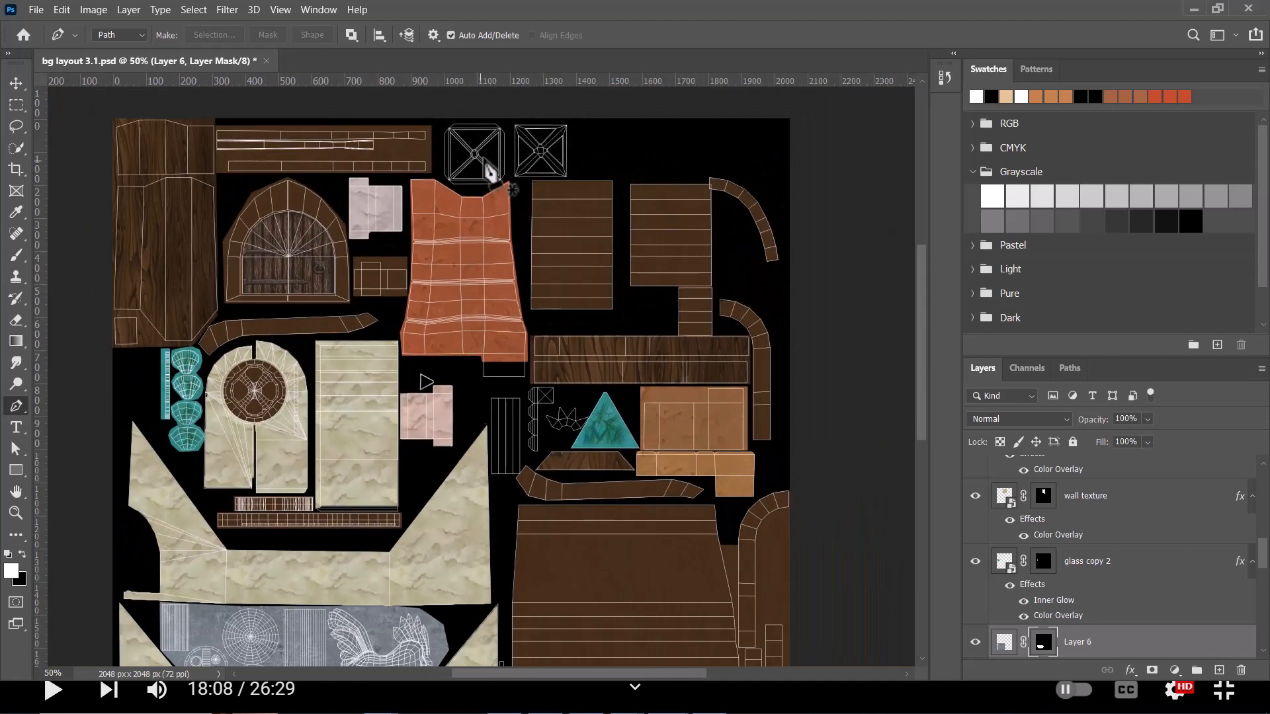
pyautogui.click(13, 85)
pyautogui.hotkey('alt', 'Tab')
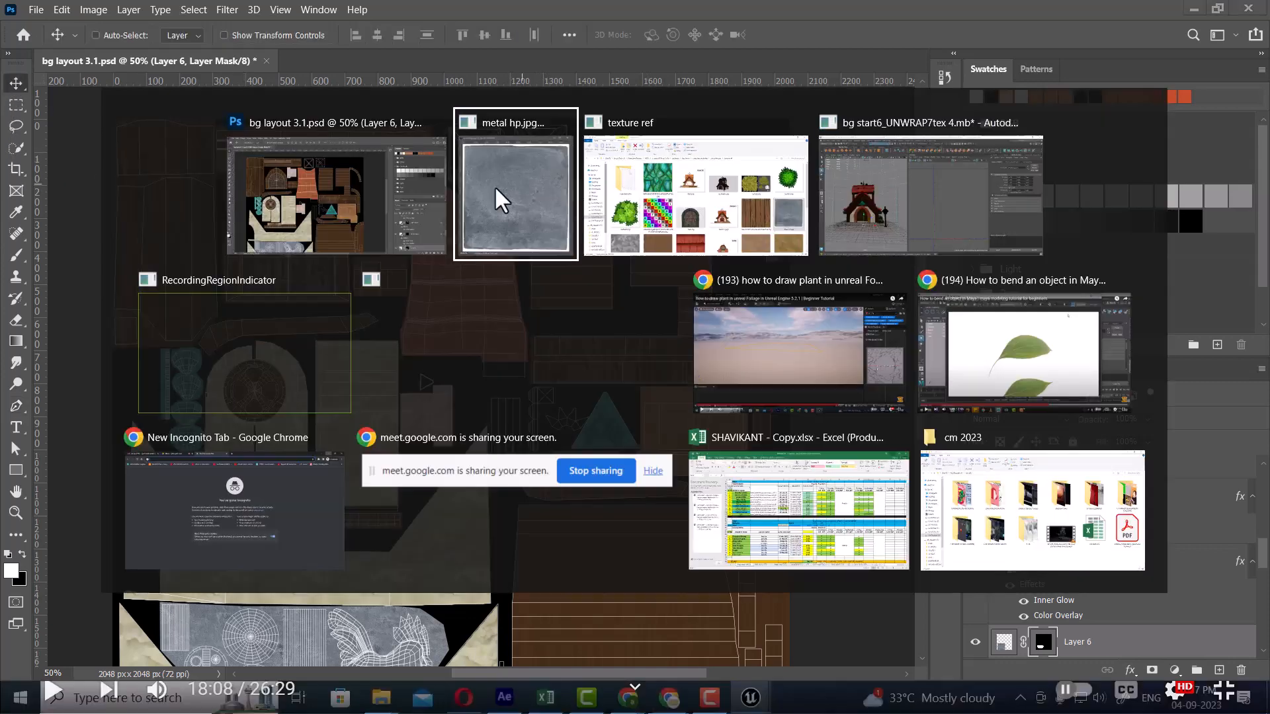
pyautogui.click(860, 197)
pyautogui.moveTo(291, 336); pyautogui.dragTo(303, 446)
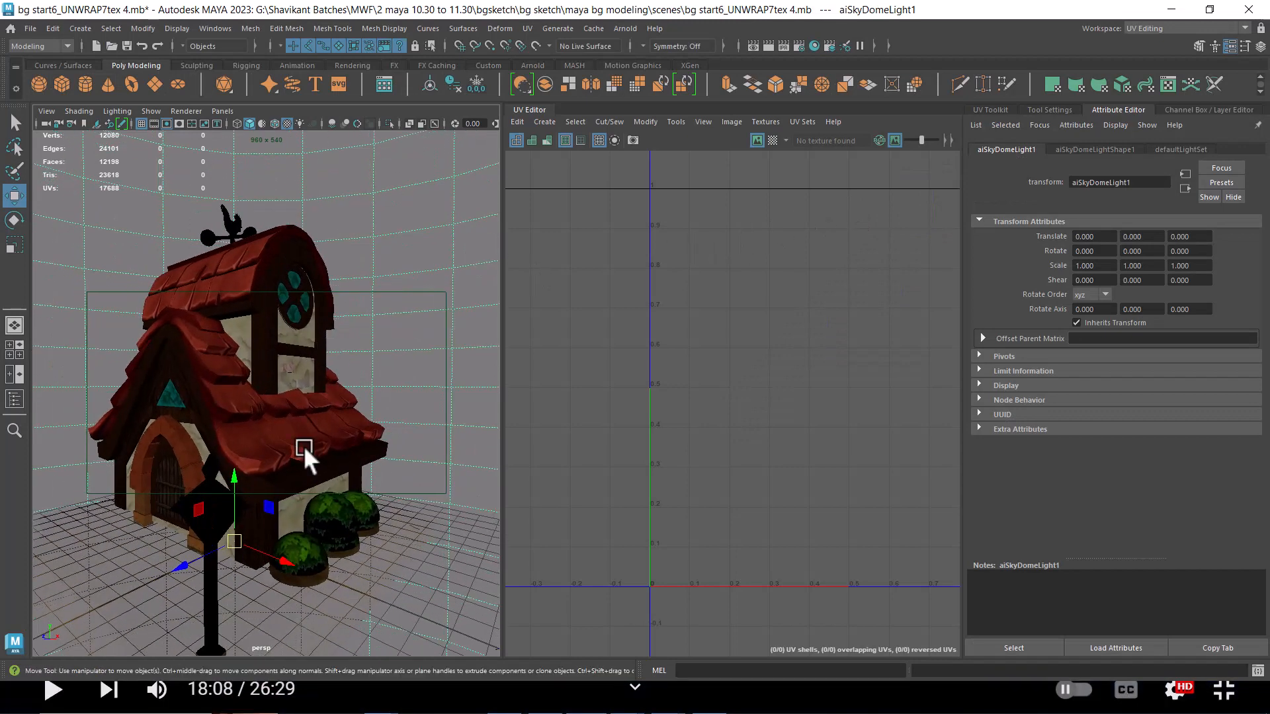
pyautogui.click(206, 529)
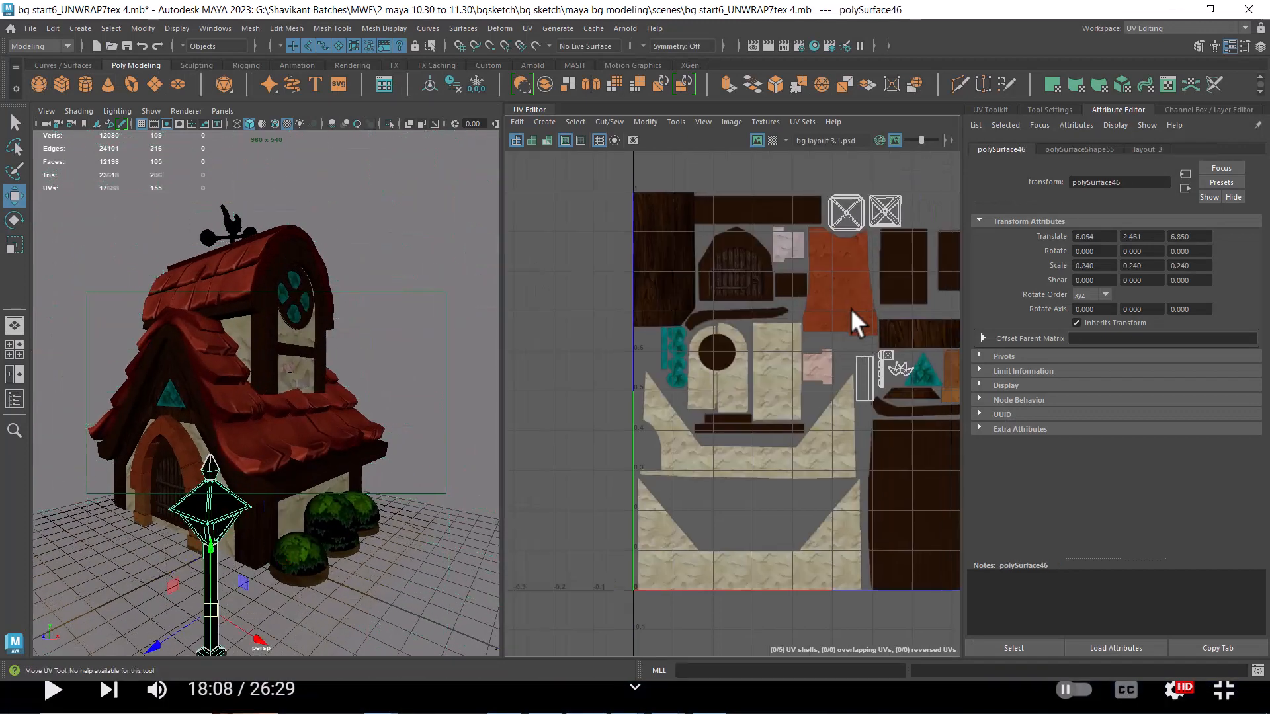
# Examine the lamp post model and its UV shells on the bg layout 3.1.psd texture up close
pyautogui.scroll(1, 849, 294)
pyautogui.moveTo(848, 294); pyautogui.dragTo(803, 325)
pyautogui.scroll(1, 805, 298)
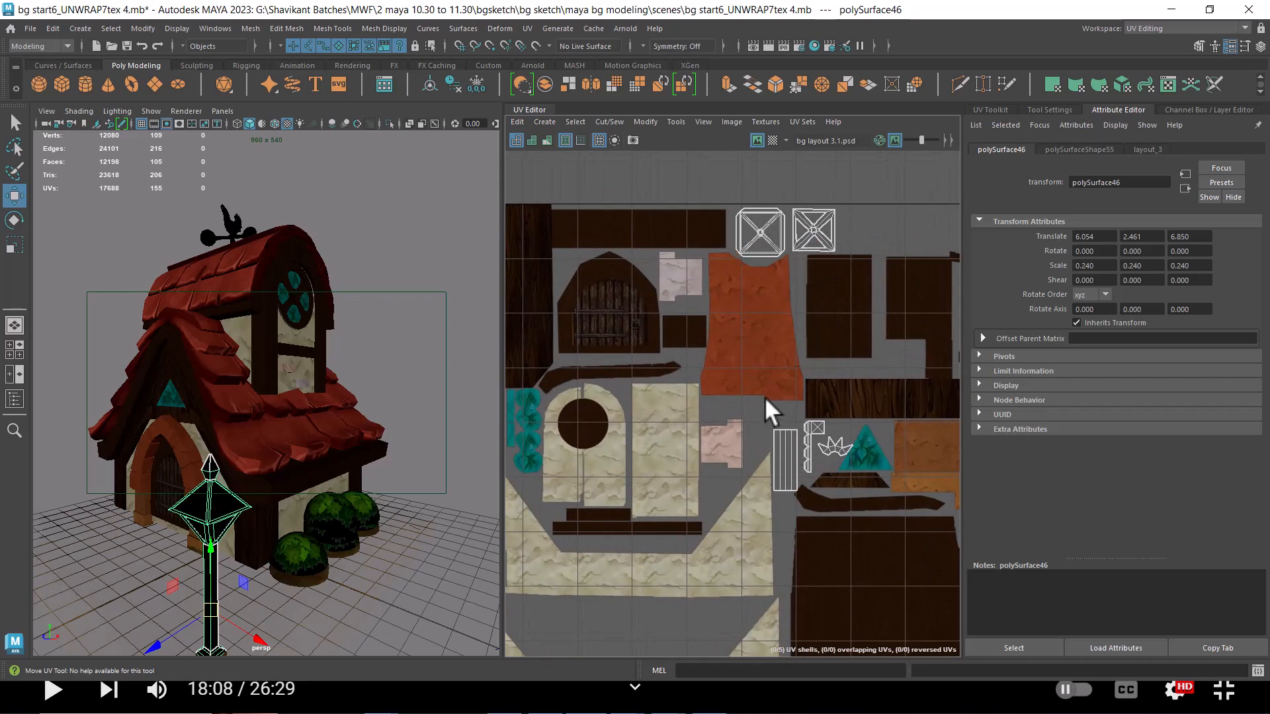
pyautogui.moveTo(318, 423); pyautogui.dragTo(321, 332)
pyautogui.scroll(3, 334, 371)
pyautogui.moveTo(339, 384); pyautogui.dragTo(314, 426)
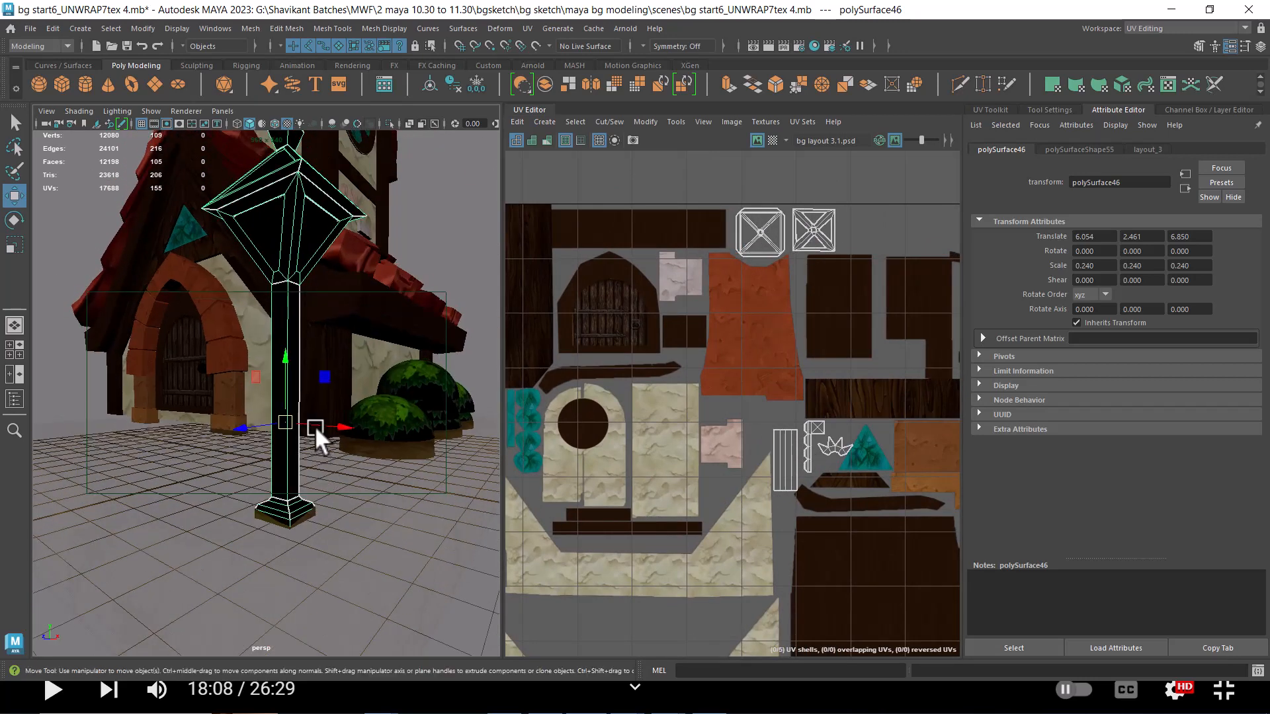
pyautogui.scroll(-1, 311, 238)
pyautogui.moveTo(310, 235); pyautogui.dragTo(307, 306)
# Switch to Photoshop, hide the UV wireframe on Layer 2, and save bg layout 3.1.psd
pyautogui.hotkey('alt', 'Tab')
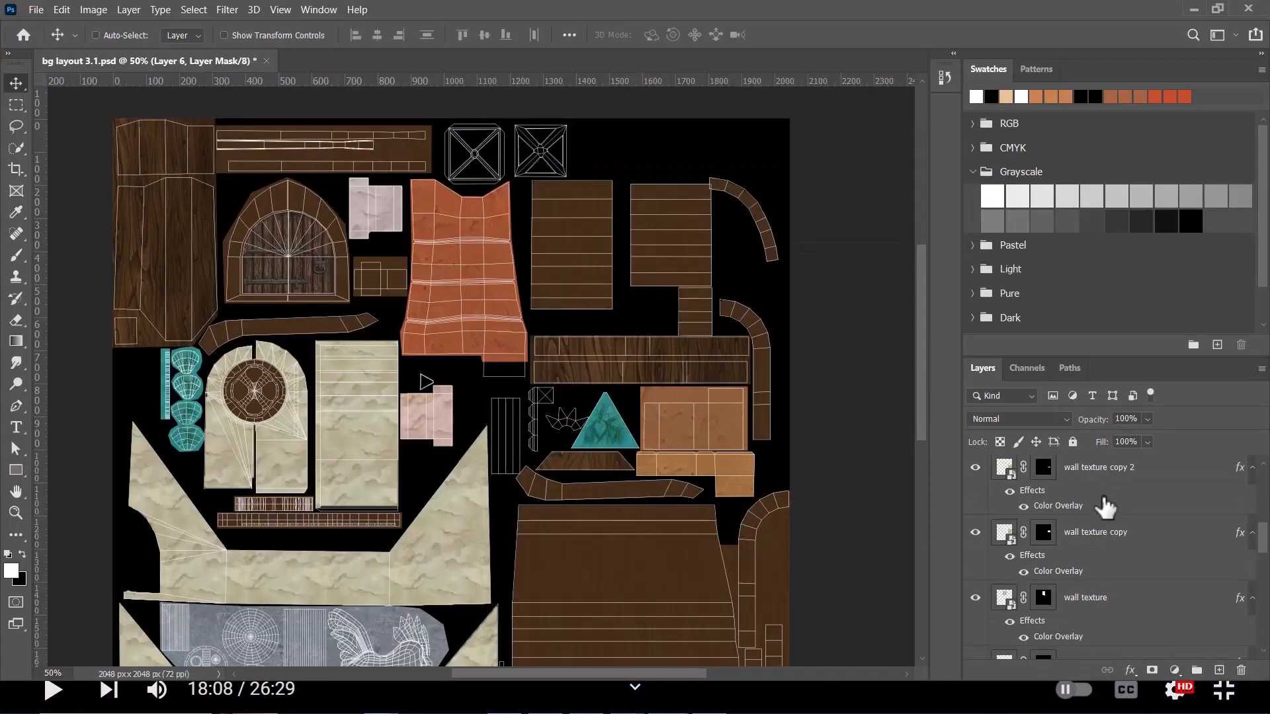
pyautogui.scroll(3, 1117, 503)
pyautogui.click(976, 473)
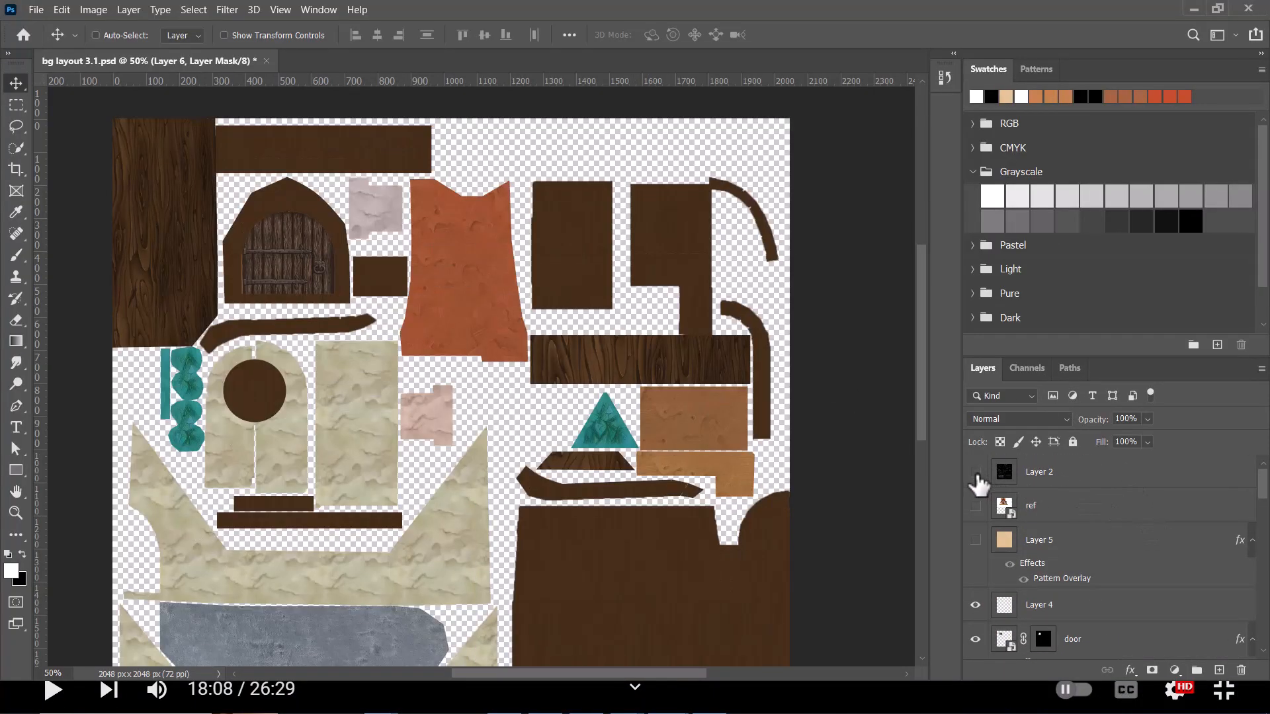
pyautogui.hotkey('ctrl', 's')
# Switch to Maya, inspect the metal texture on the rooster weathervane, and turn off the viewport's resolution gate
pyautogui.hotkey('alt', 'Tab')
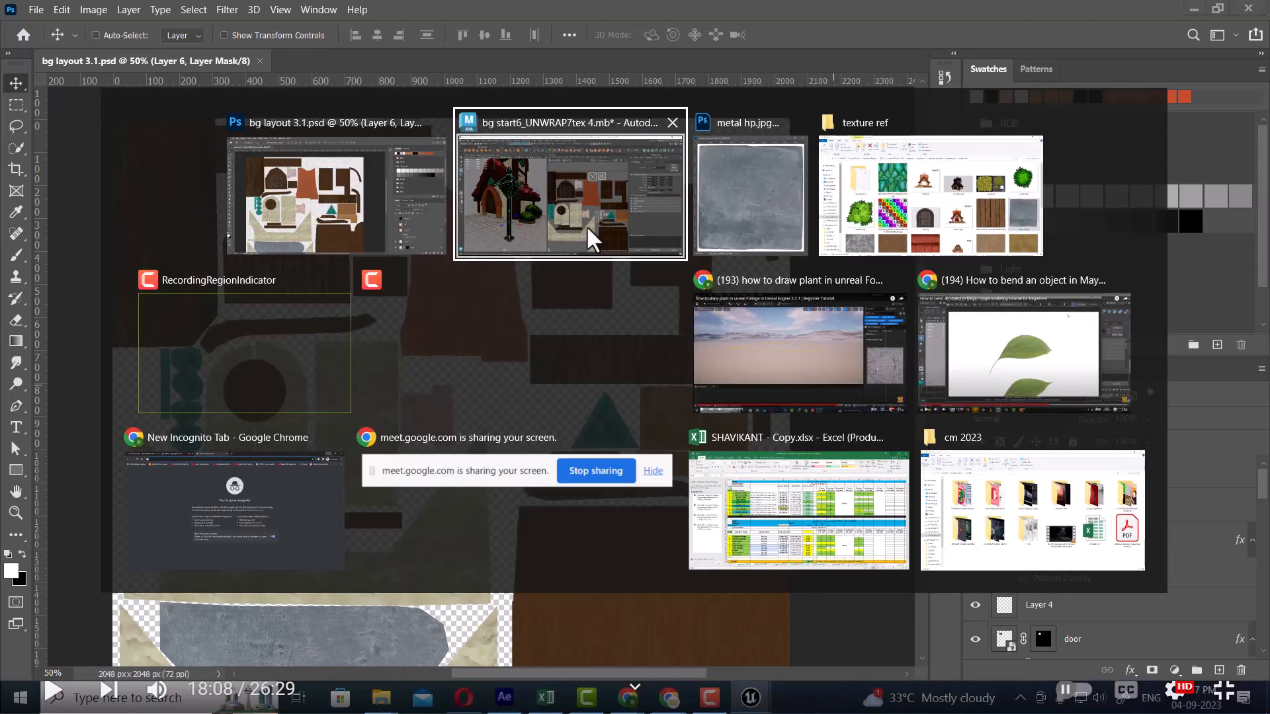
pyautogui.click(554, 189)
pyautogui.moveTo(355, 289); pyautogui.dragTo(300, 369)
pyautogui.scroll(-5, 310, 366)
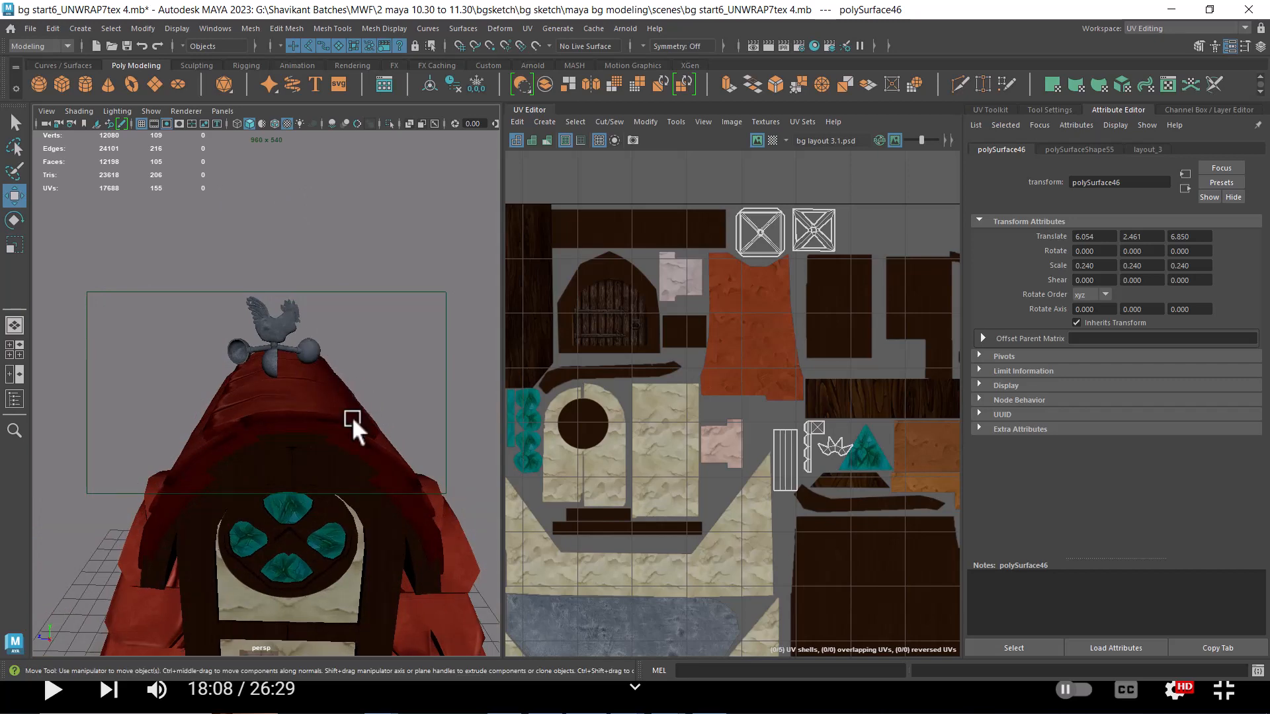
pyautogui.scroll(-5, 295, 404)
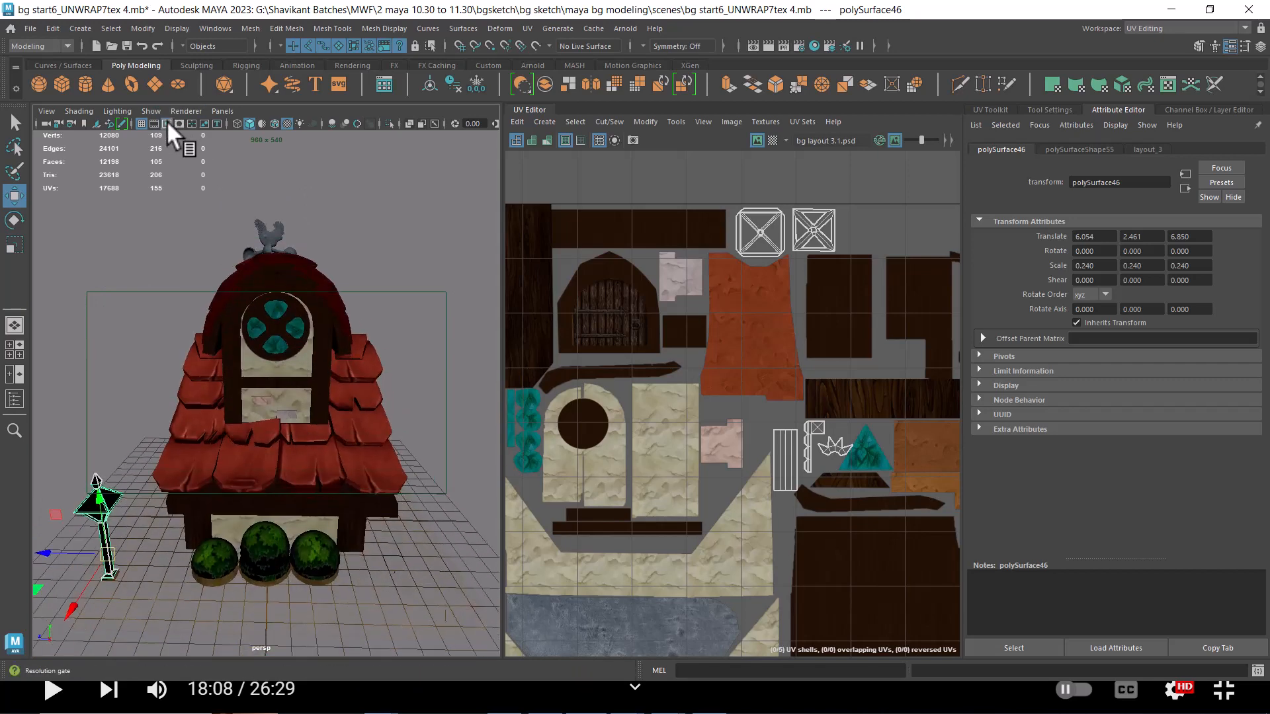
pyautogui.click(165, 121)
pyautogui.moveTo(258, 395); pyautogui.dragTo(336, 347)
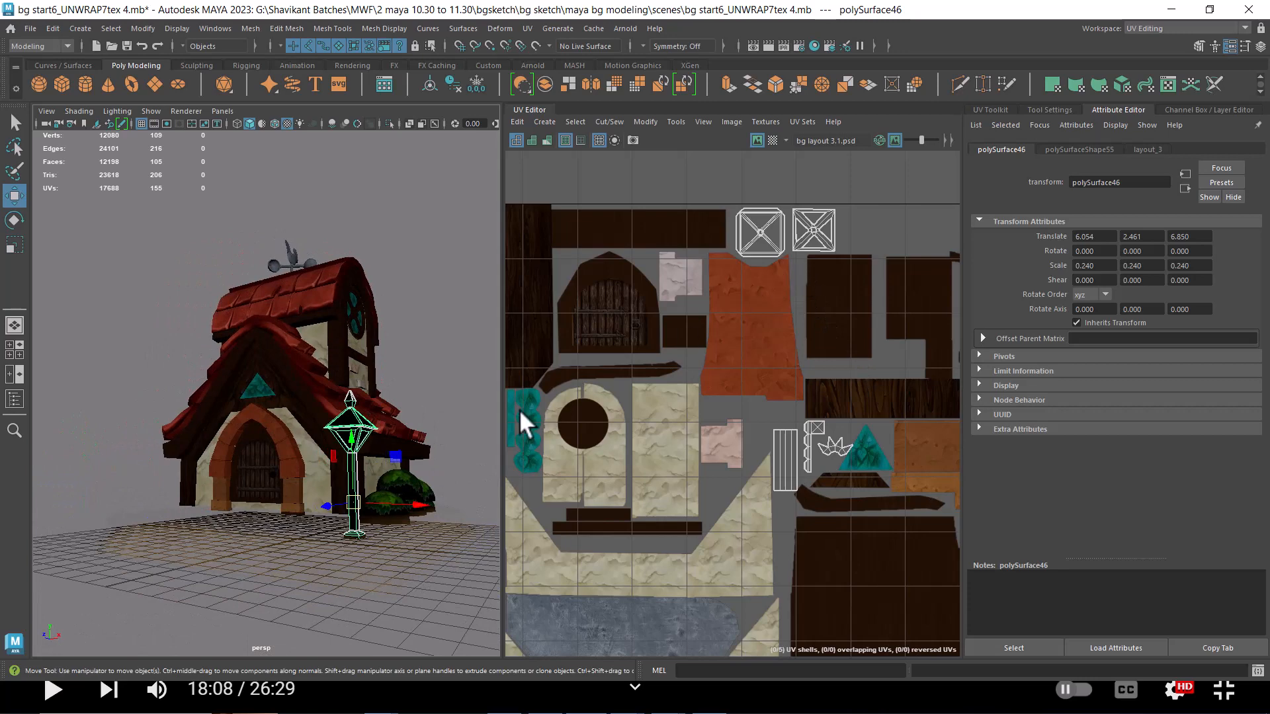
# Select a face on the lamp post's head to locate its UVs, and return to object mode
pyautogui.scroll(10, 414, 388)
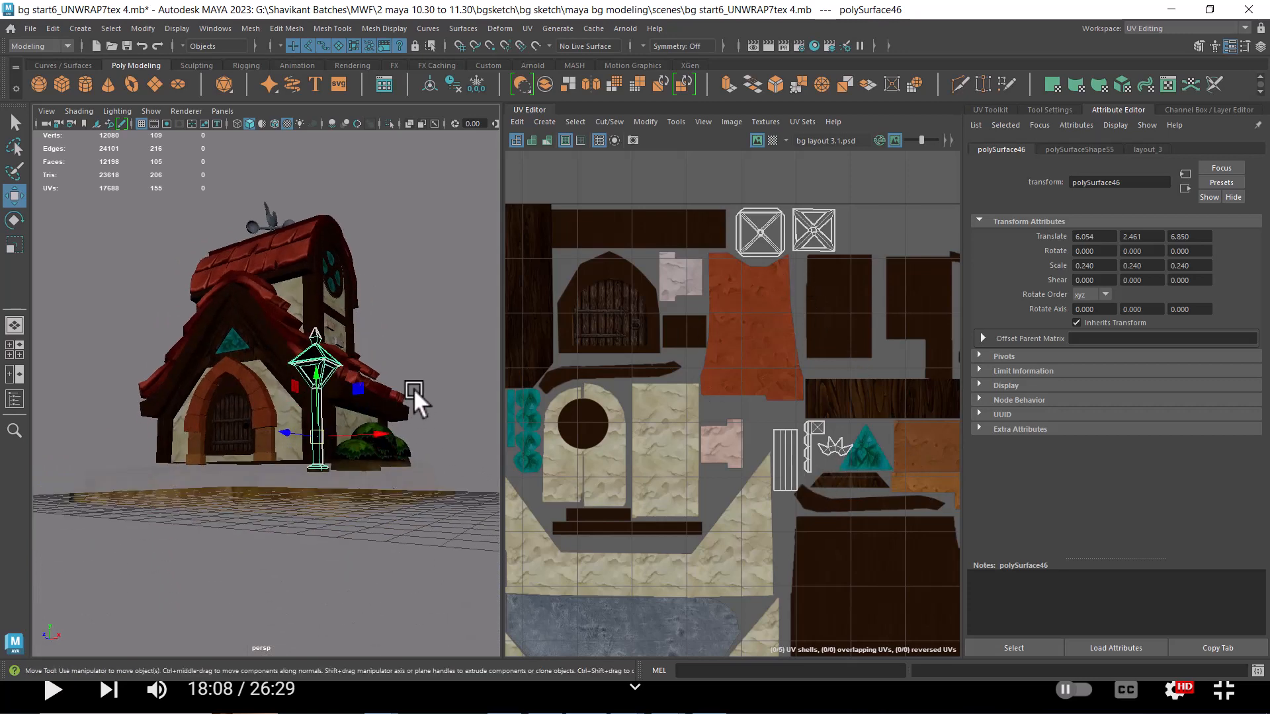
pyautogui.rightClick(414, 330)
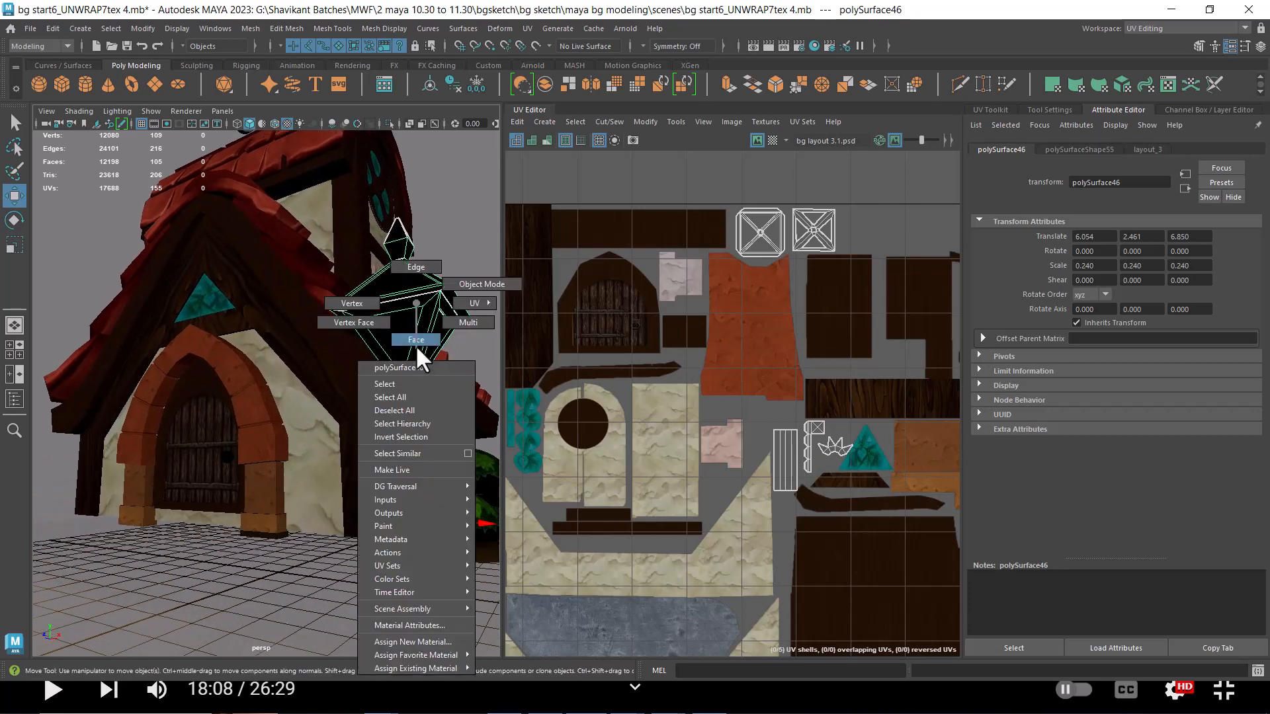
pyautogui.click(394, 324)
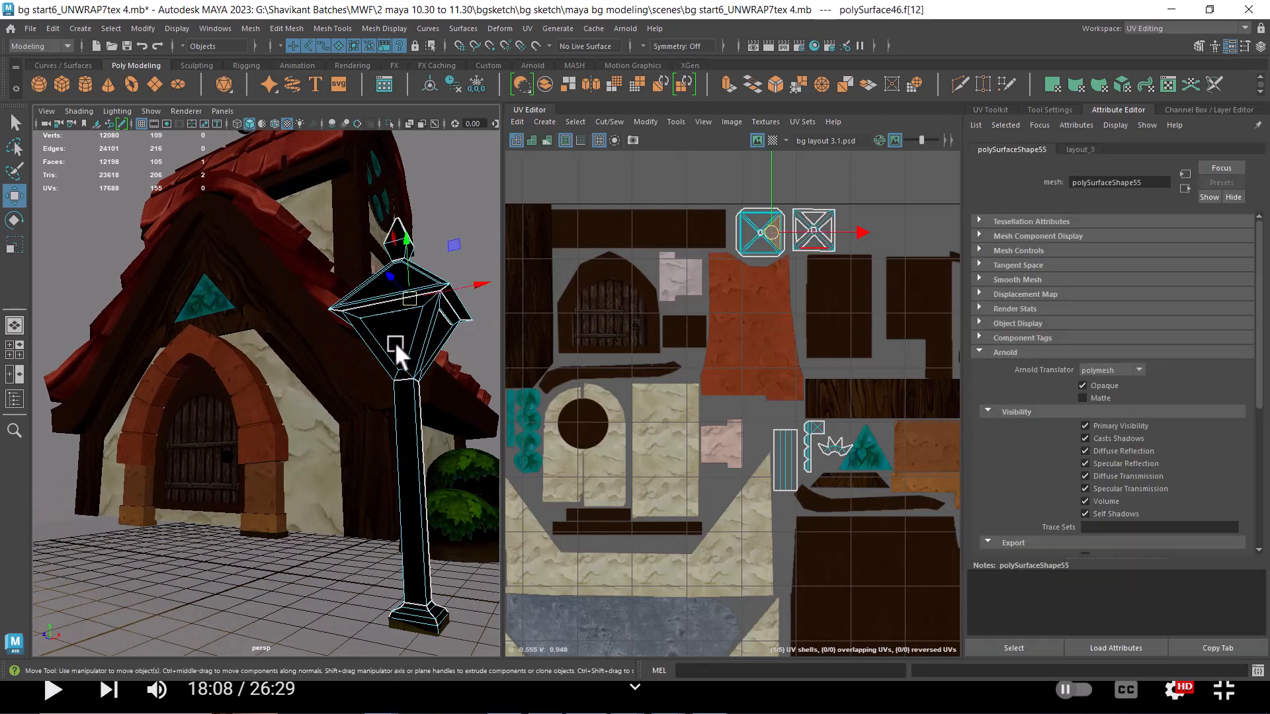
pyautogui.moveTo(394, 341); pyautogui.dragTo(284, 337)
pyautogui.scroll(4, 254, 359)
pyautogui.rightClick(255, 364)
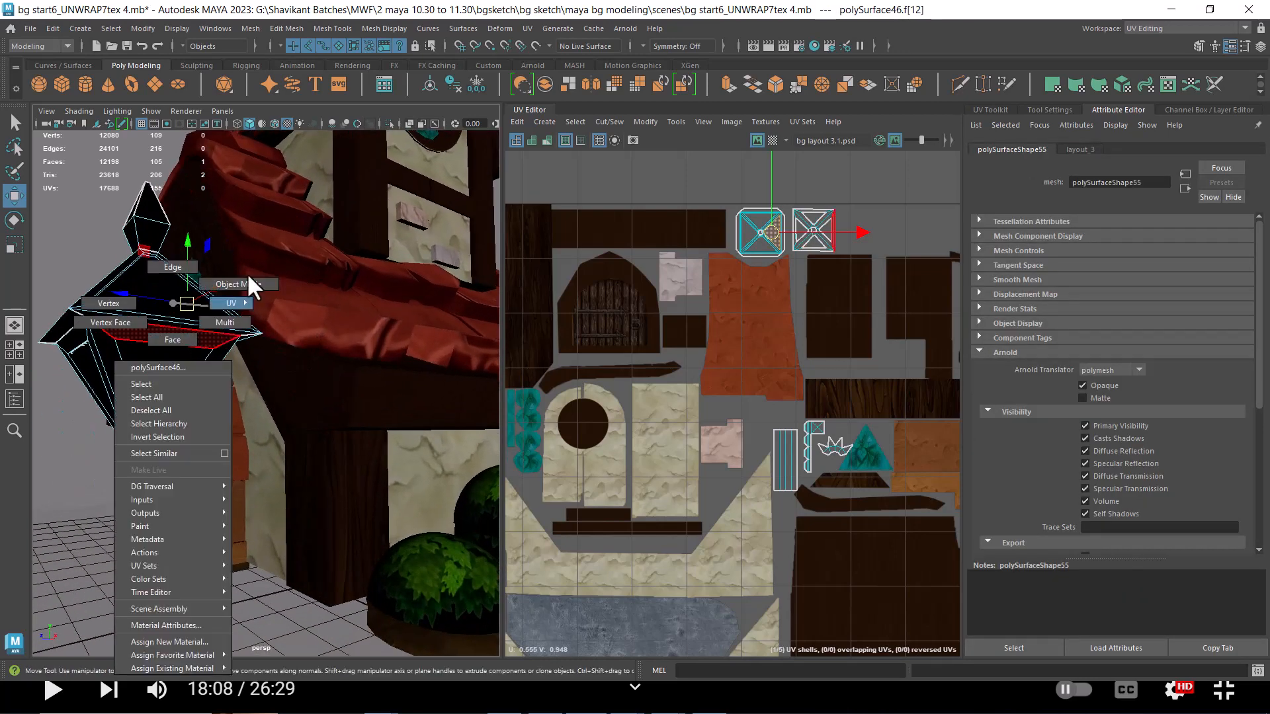
pyautogui.click(249, 274)
# Select the triangular pane in the lamp head and inspect it in wireframe, shaded and textured display
pyautogui.click(166, 357)
pyautogui.press('4')
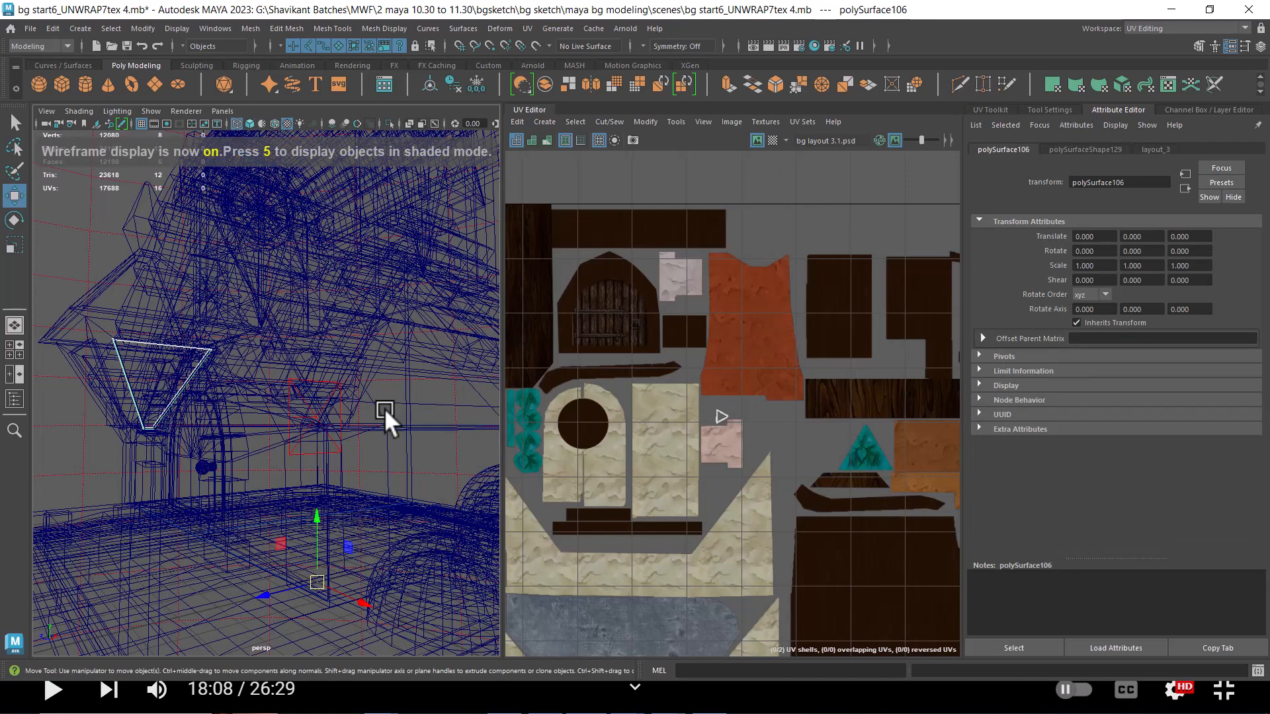
pyautogui.moveTo(122, 362); pyautogui.dragTo(316, 389)
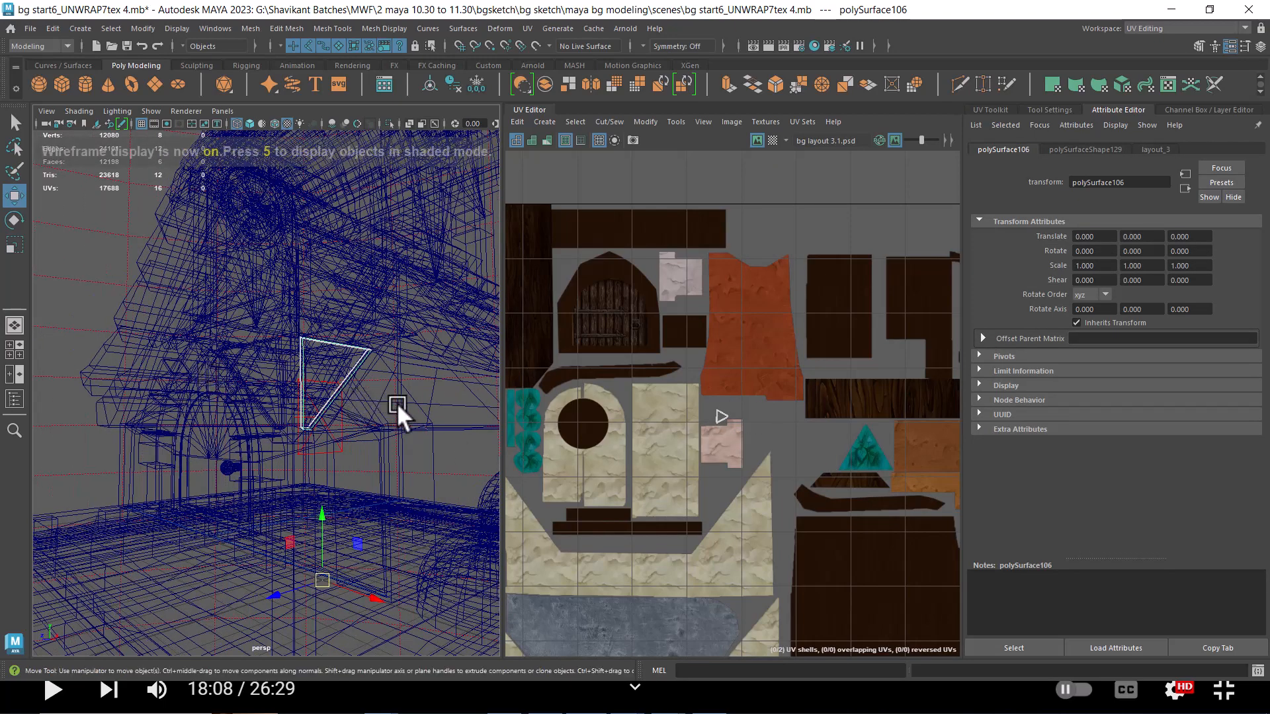
pyautogui.press('5')
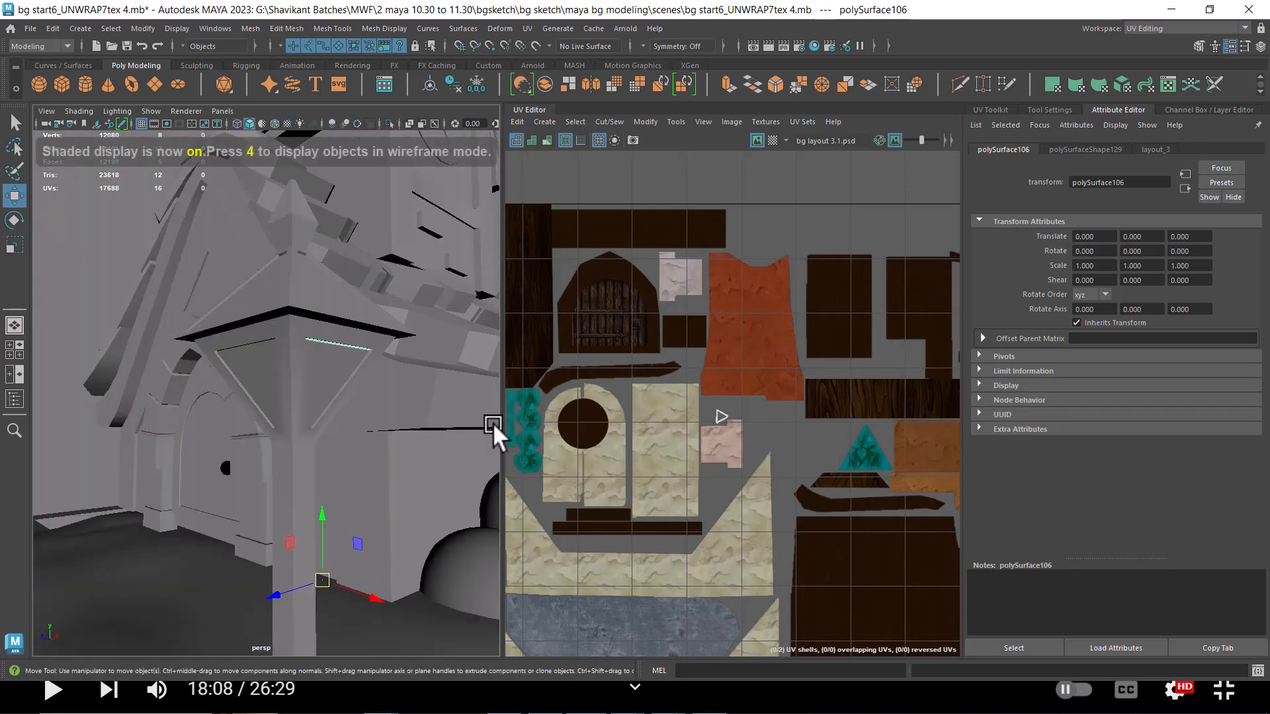
pyautogui.rightClick(289, 355)
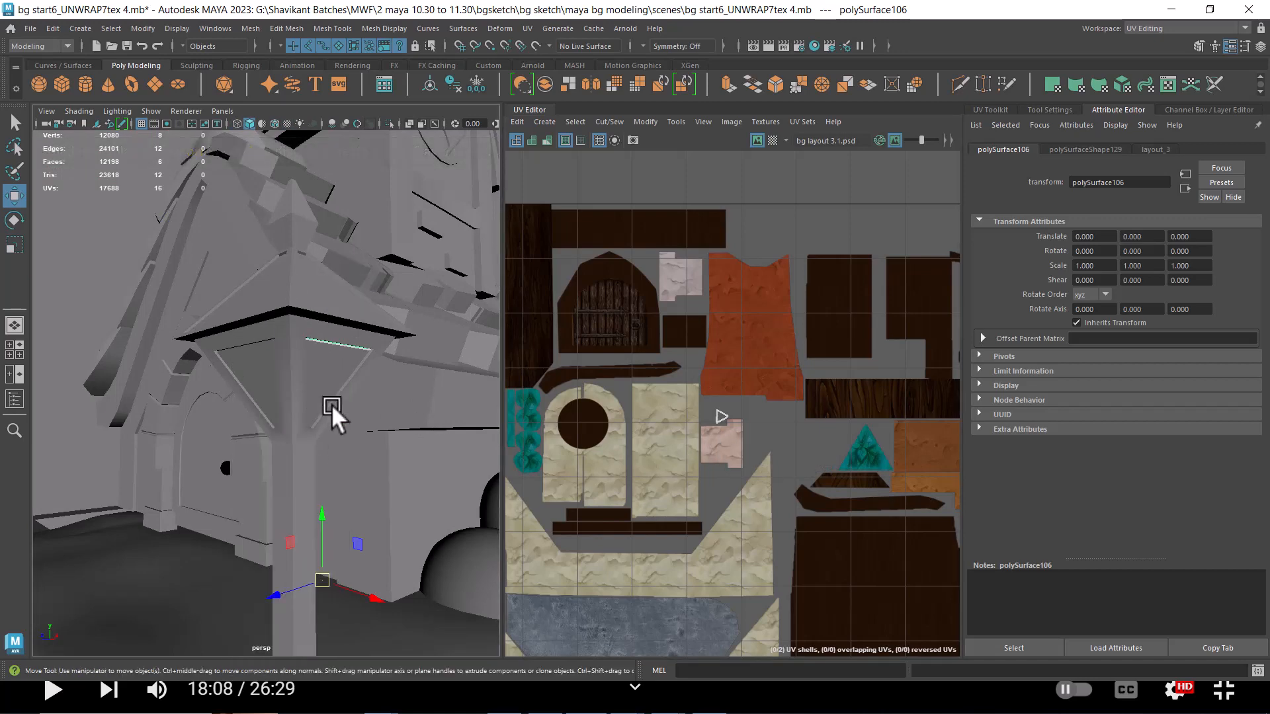
pyautogui.press('6')
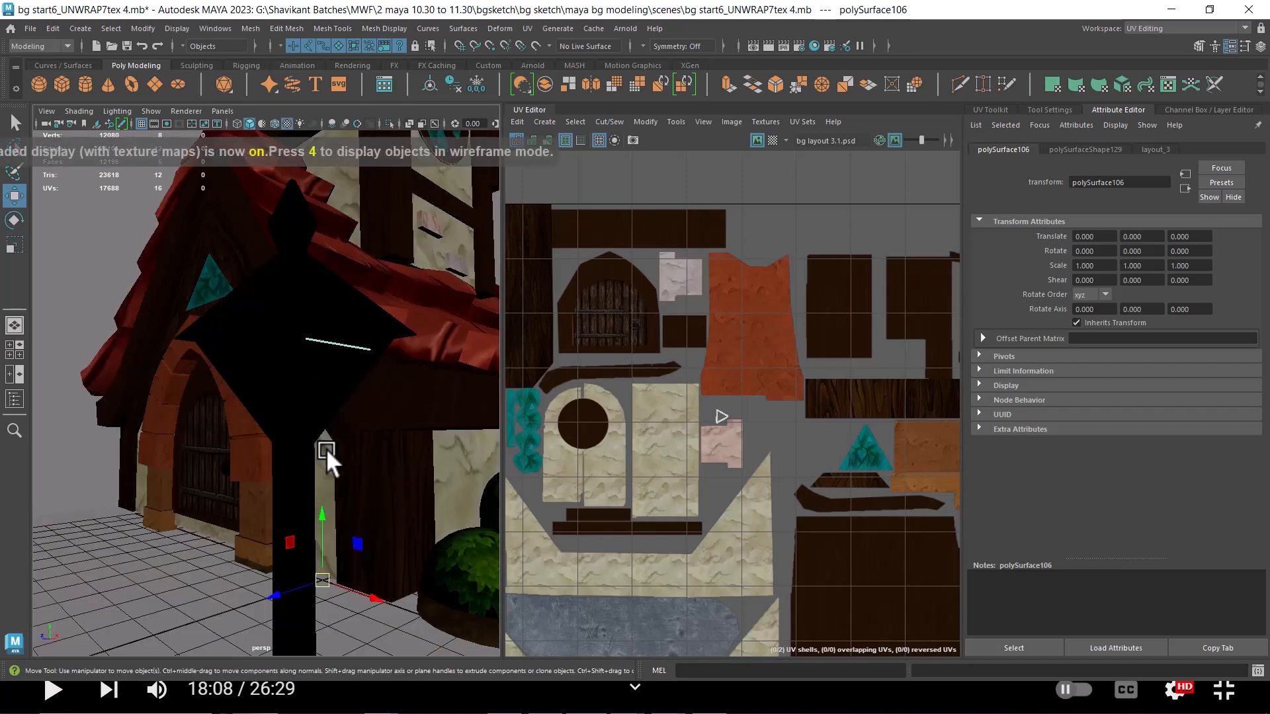
# Select the lamp post together with its triangular pane and examine their combined shells in the UV Editor
pyautogui.click(324, 431)
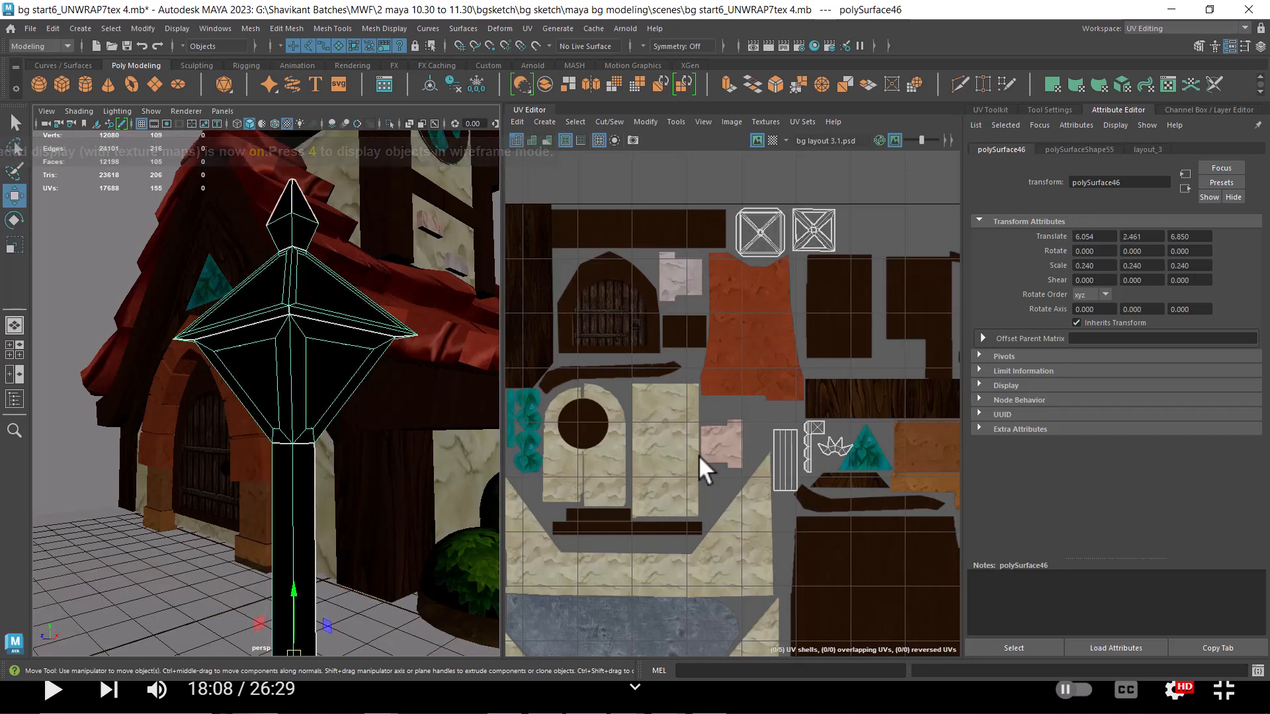
pyautogui.click(333, 362)
pyautogui.scroll(-2, 815, 470)
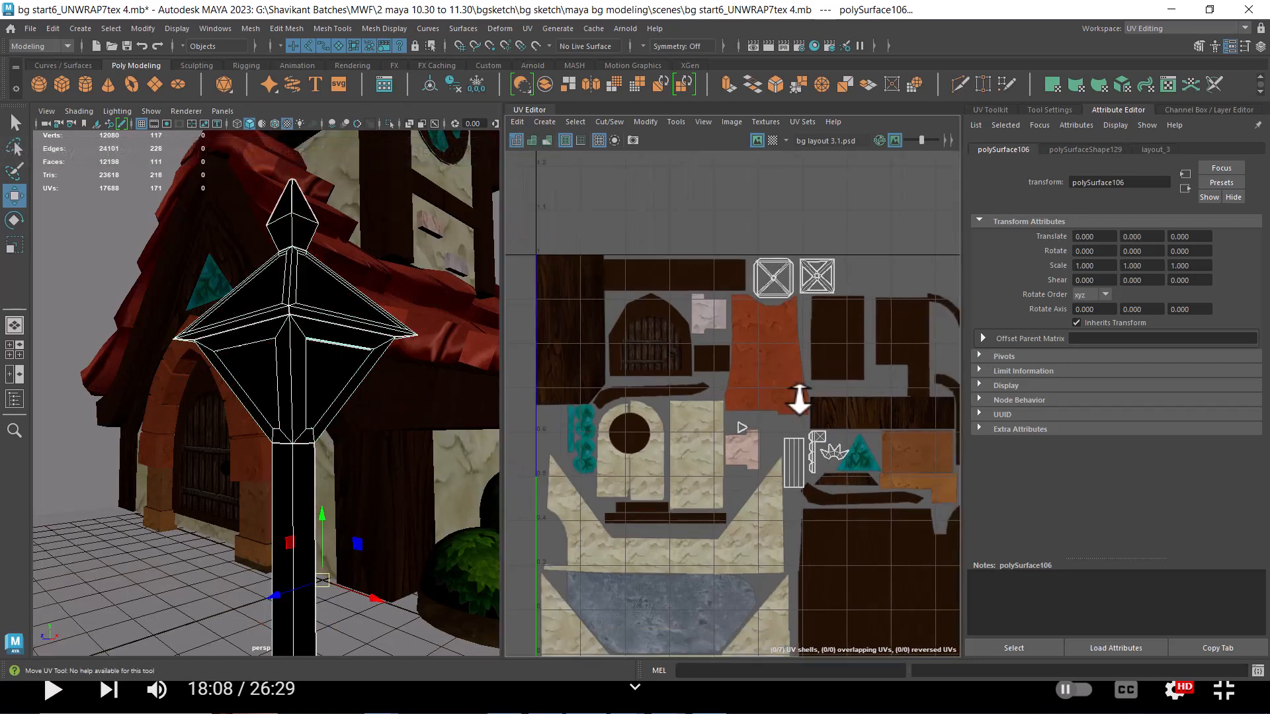
pyautogui.moveTo(832, 406); pyautogui.dragTo(807, 360)
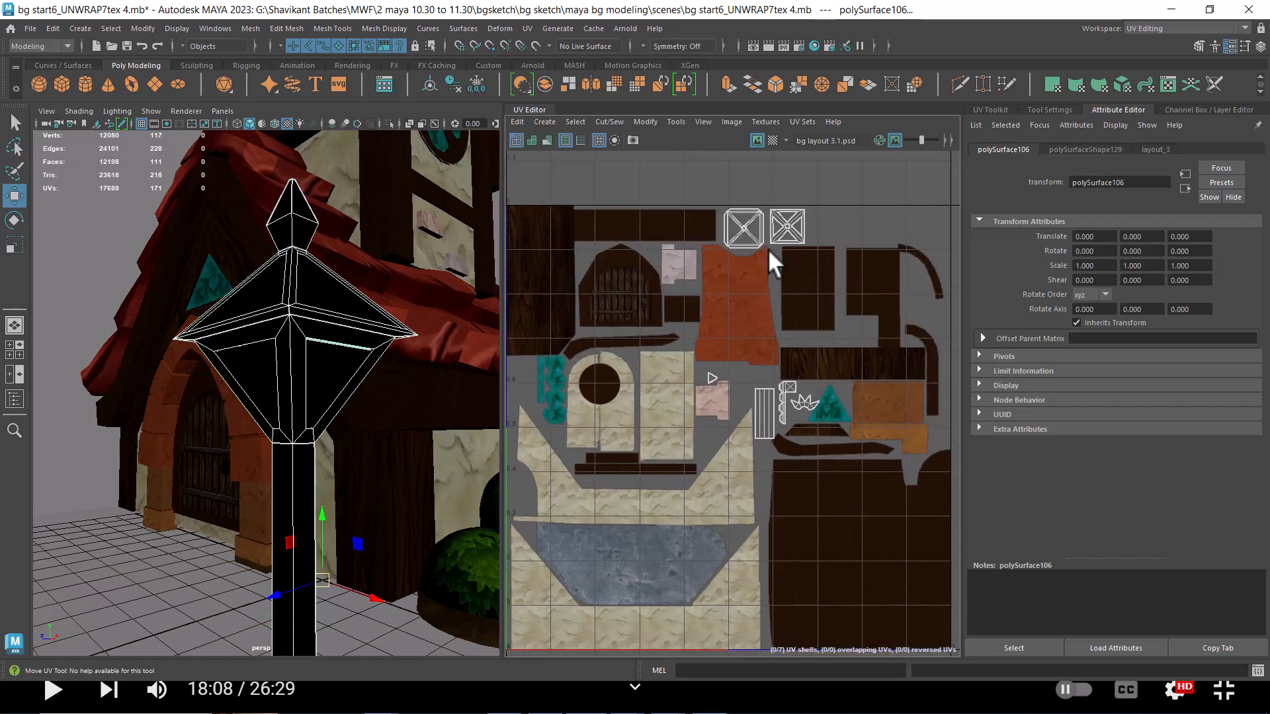
# Switch to Photoshop and show the UV wireframe on Layer 2 again
pyautogui.hotkey('alt', 'Tab')
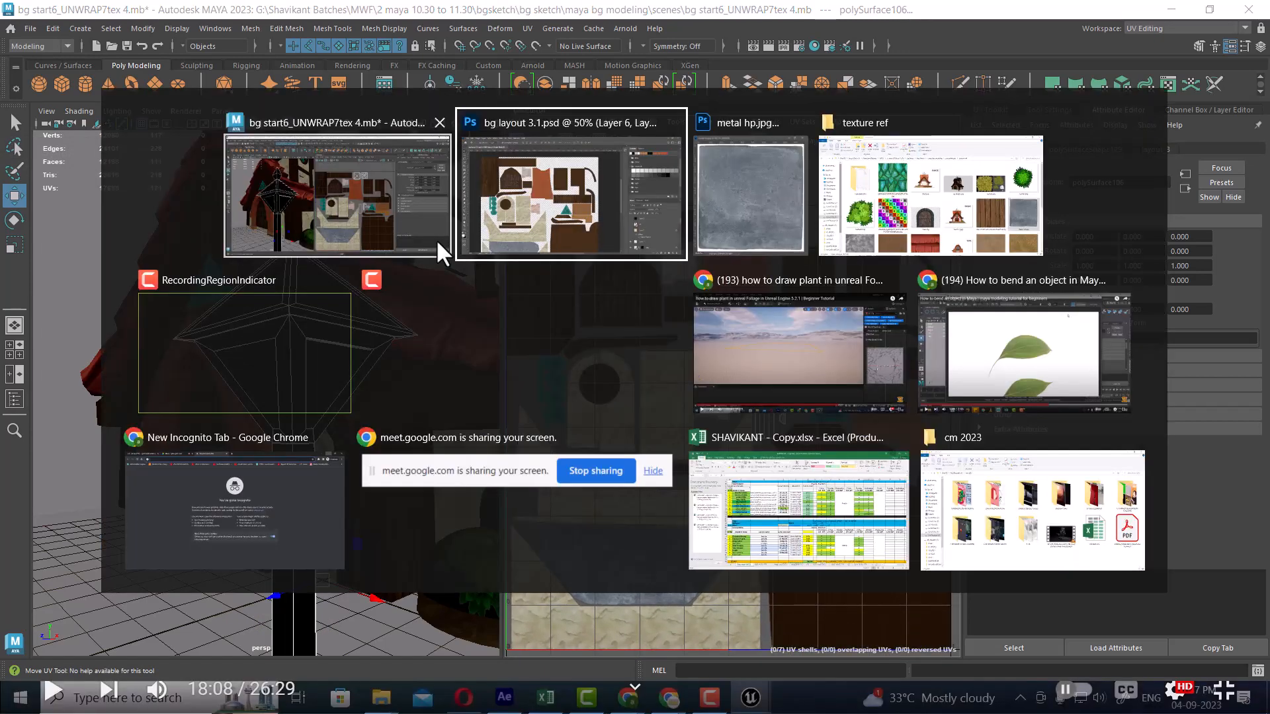
pyautogui.click(542, 203)
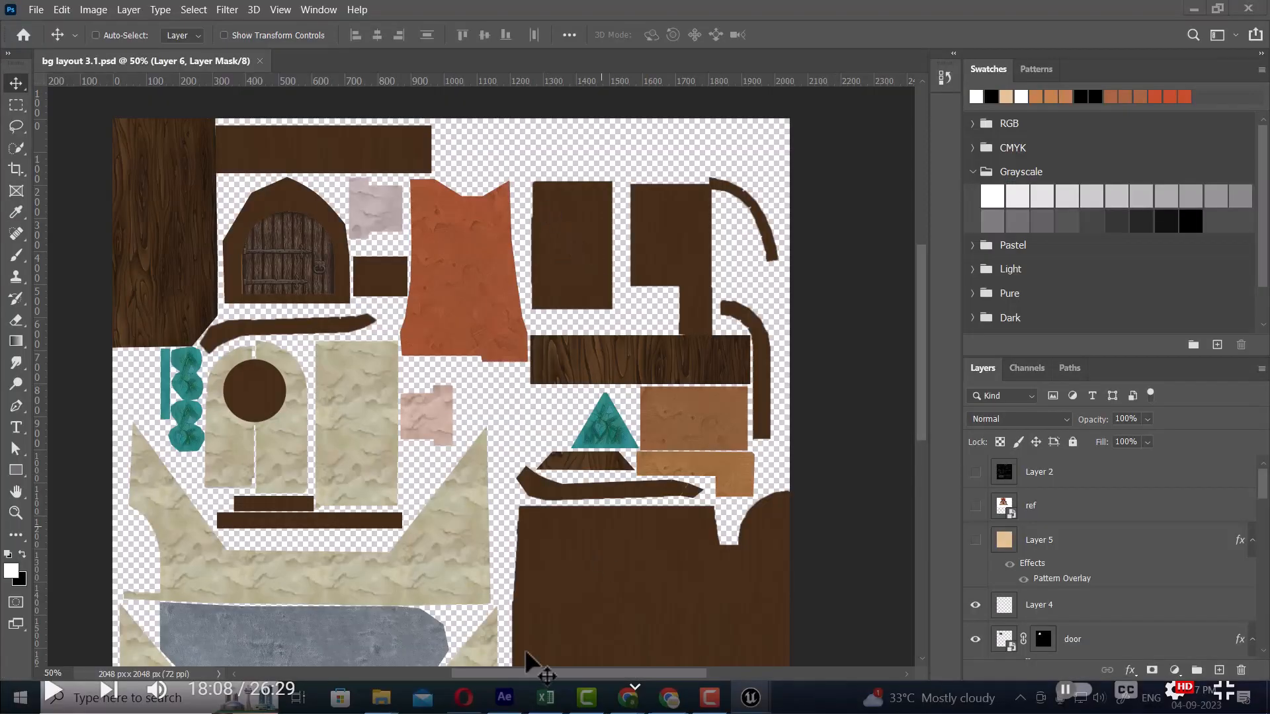
pyautogui.click(976, 472)
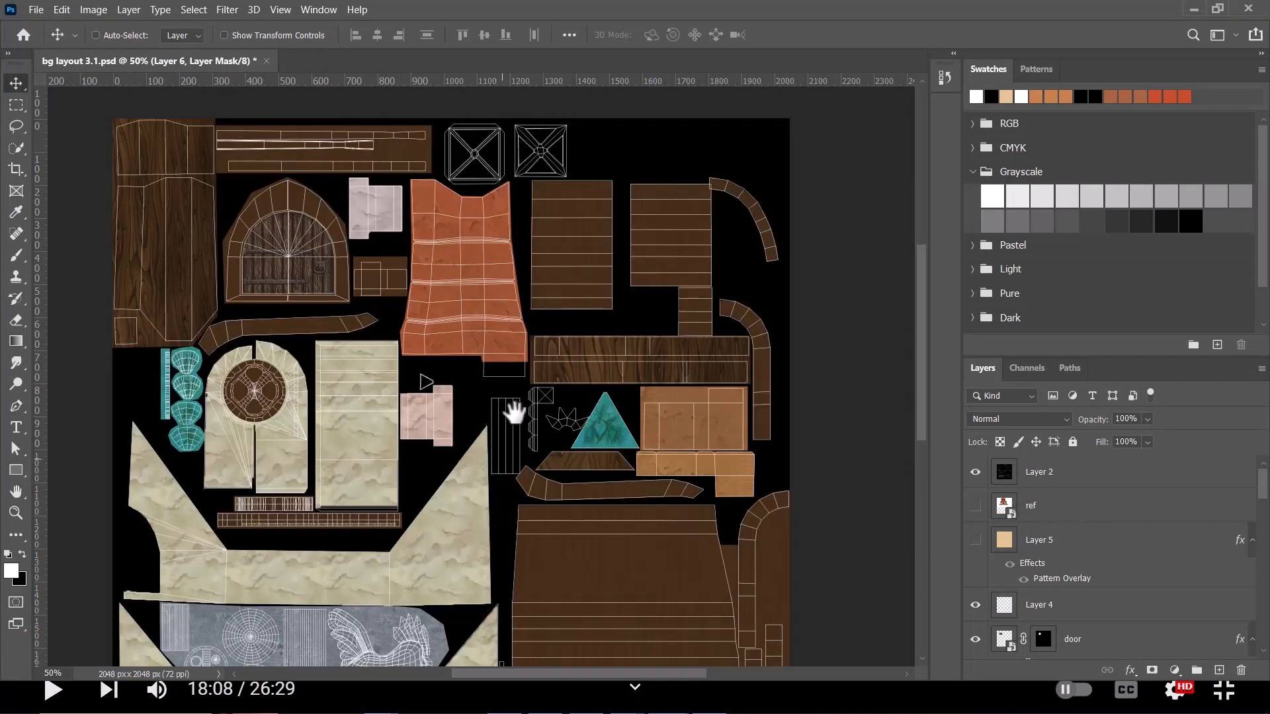
pyautogui.moveTo(507, 417); pyautogui.dragTo(531, 352)
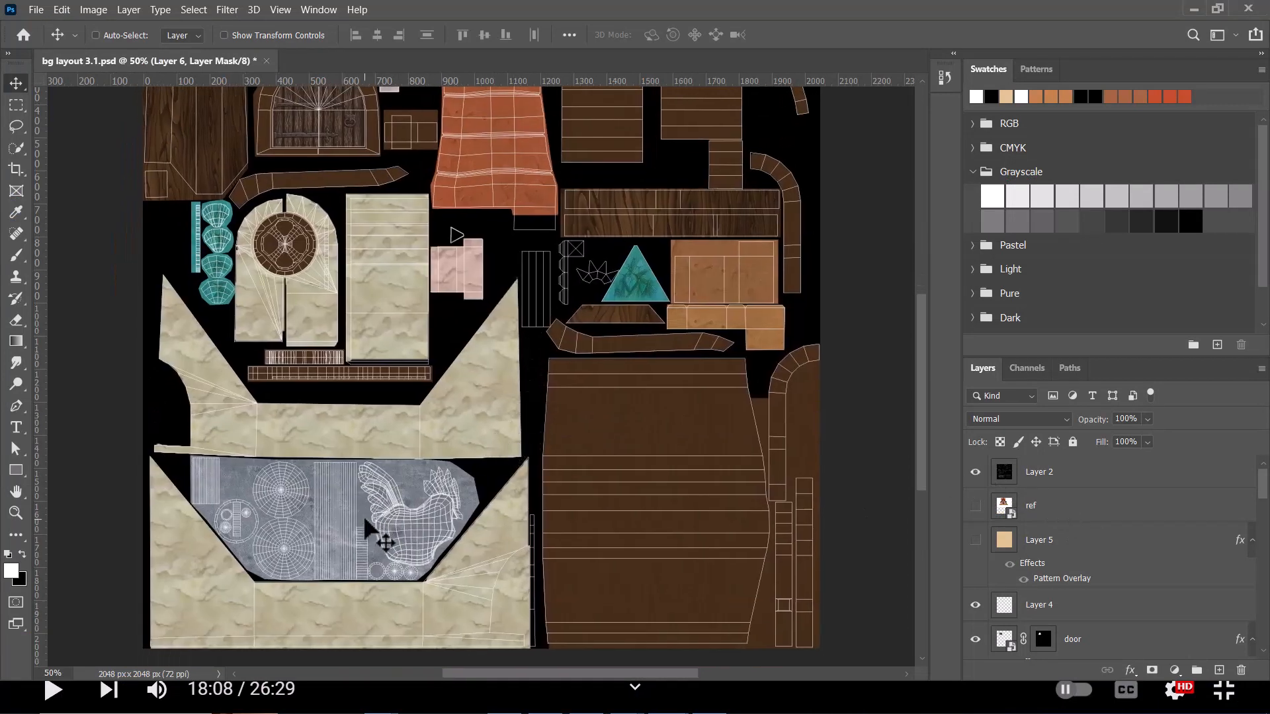
# Duplicate the metal texture on Layer 6 onto the lamp post's UV shells and delete the copy's layer mask
pyautogui.moveTo(367, 529); pyautogui.dragTo(581, 303)
pyautogui.hotkey('ctrl', 'j')
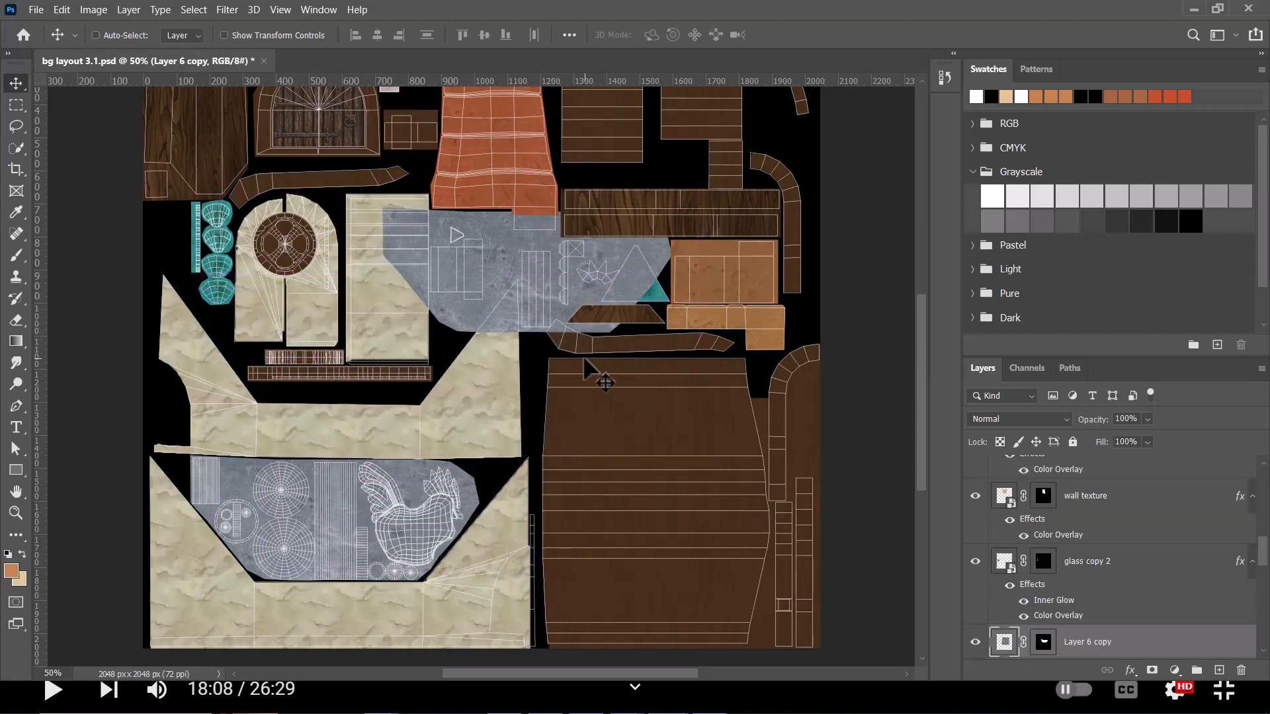
pyautogui.hotkey('ctrl', '+')
pyautogui.hotkey('ctrl', '+')
pyautogui.hotkey('ctrl', '+')
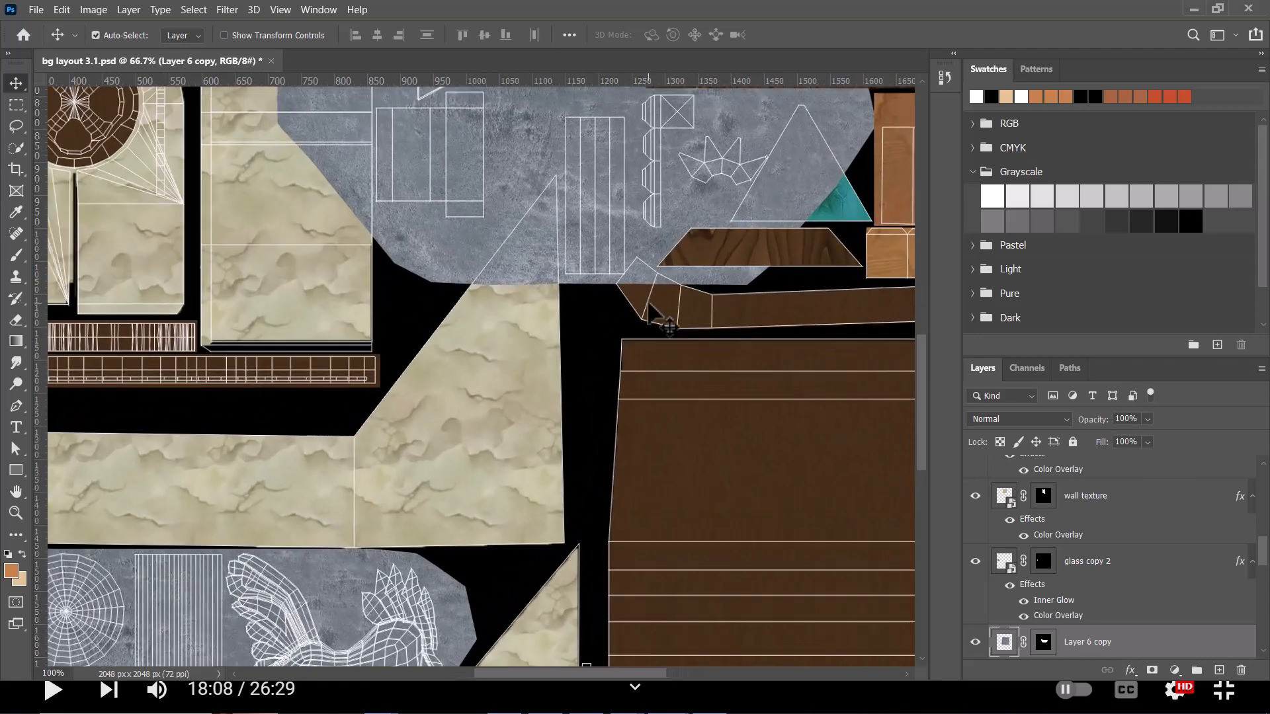
pyautogui.hotkey('ctrl', '+')
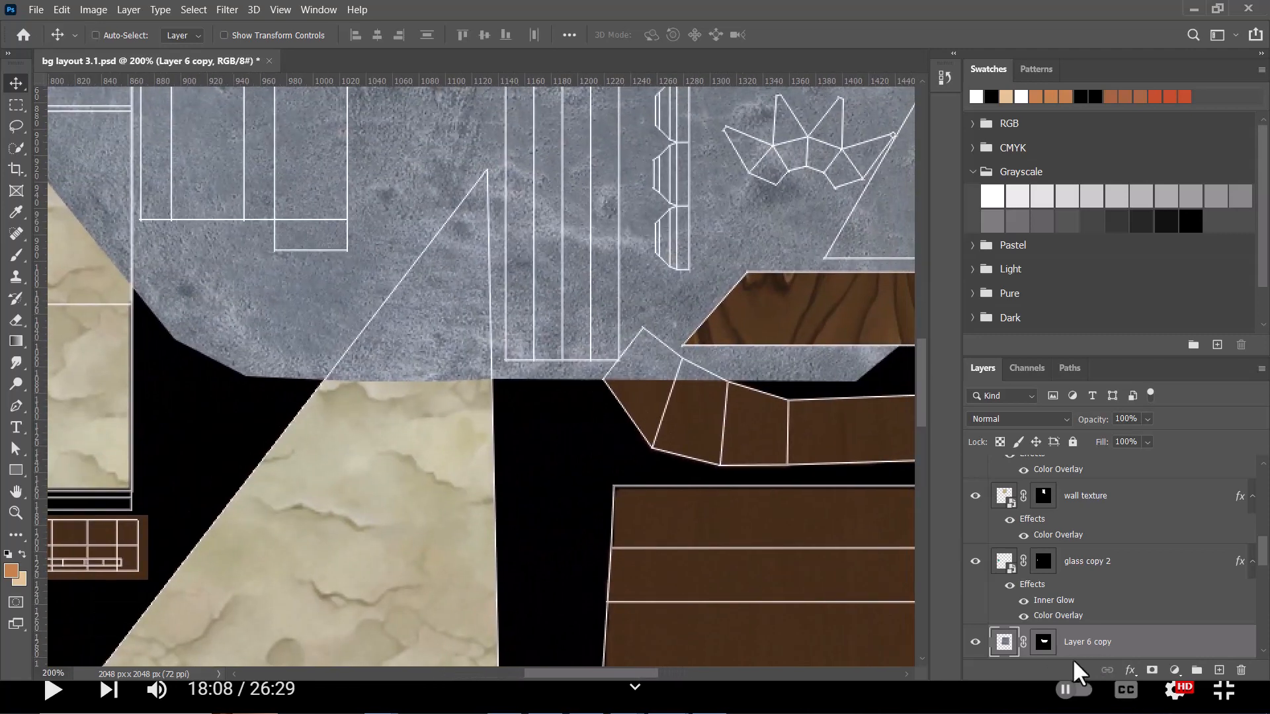
pyautogui.rightClick(1042, 650)
pyautogui.click(1092, 520)
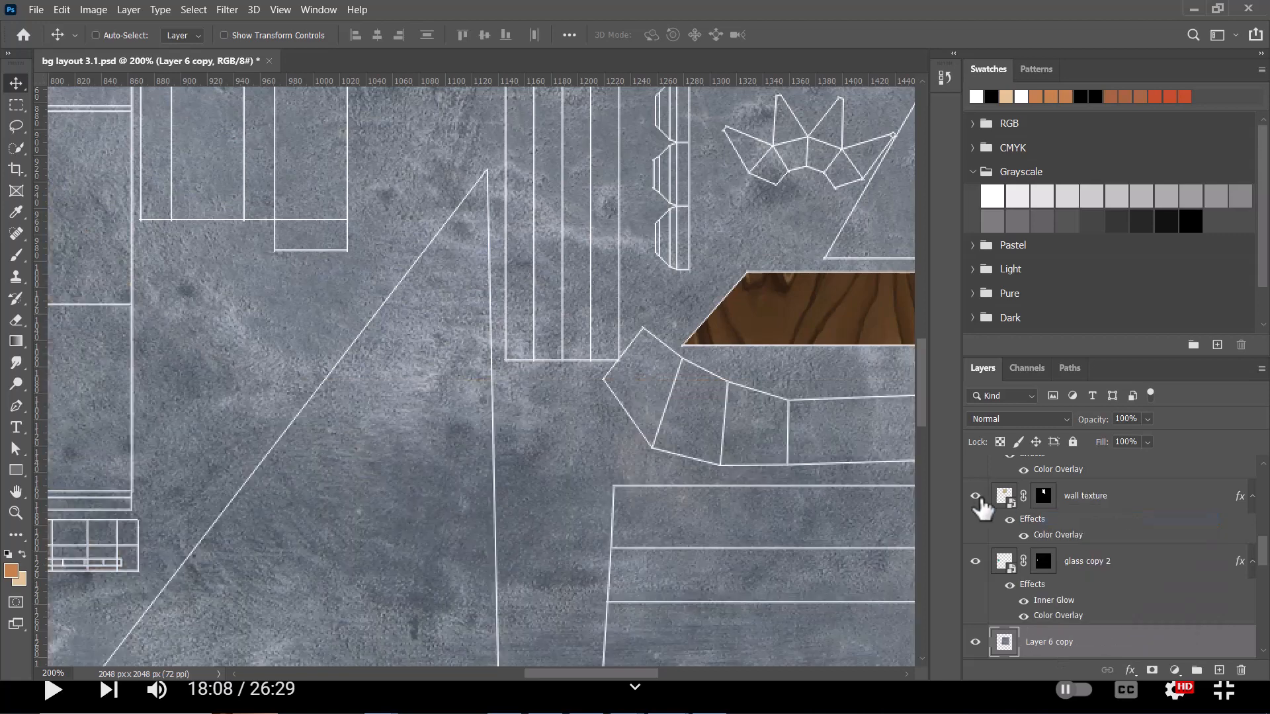
# Start a Pen tool path beside the large triangle and trace it along the outer edge of the fan-shaped UV shell
pyautogui.hotkey('ctrl', '-')
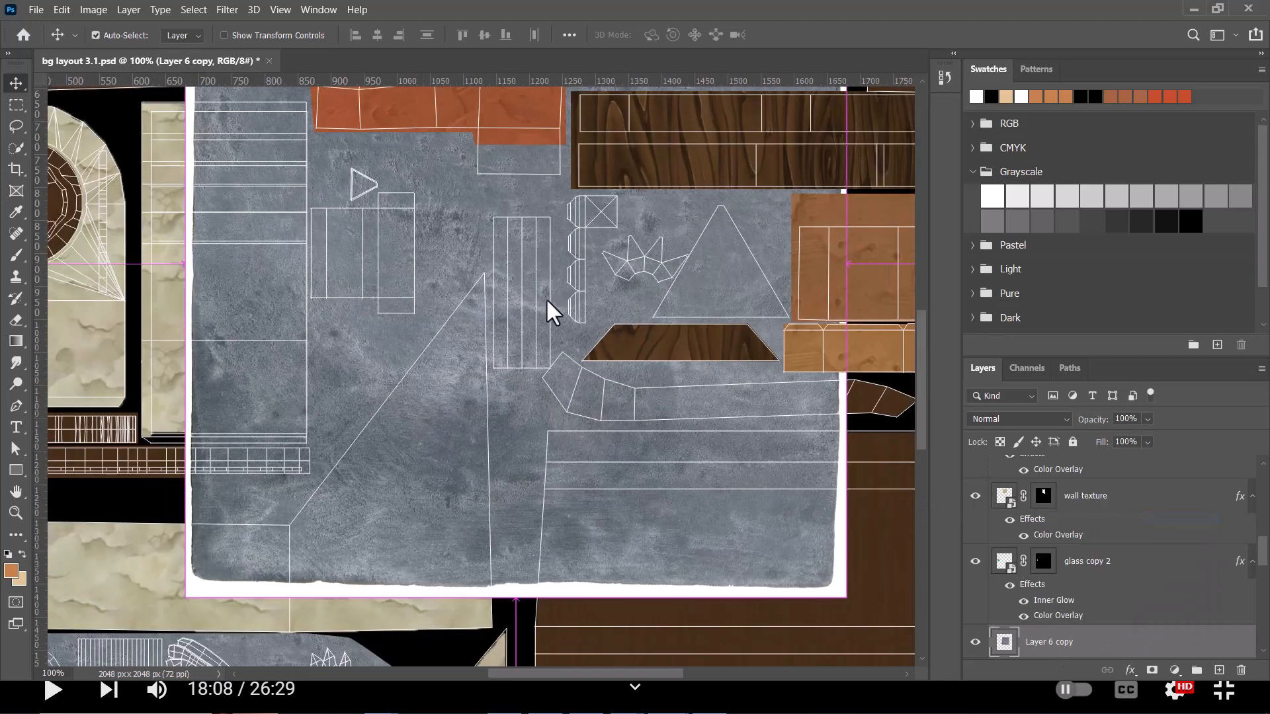
pyautogui.moveTo(547, 304); pyautogui.dragTo(548, 369)
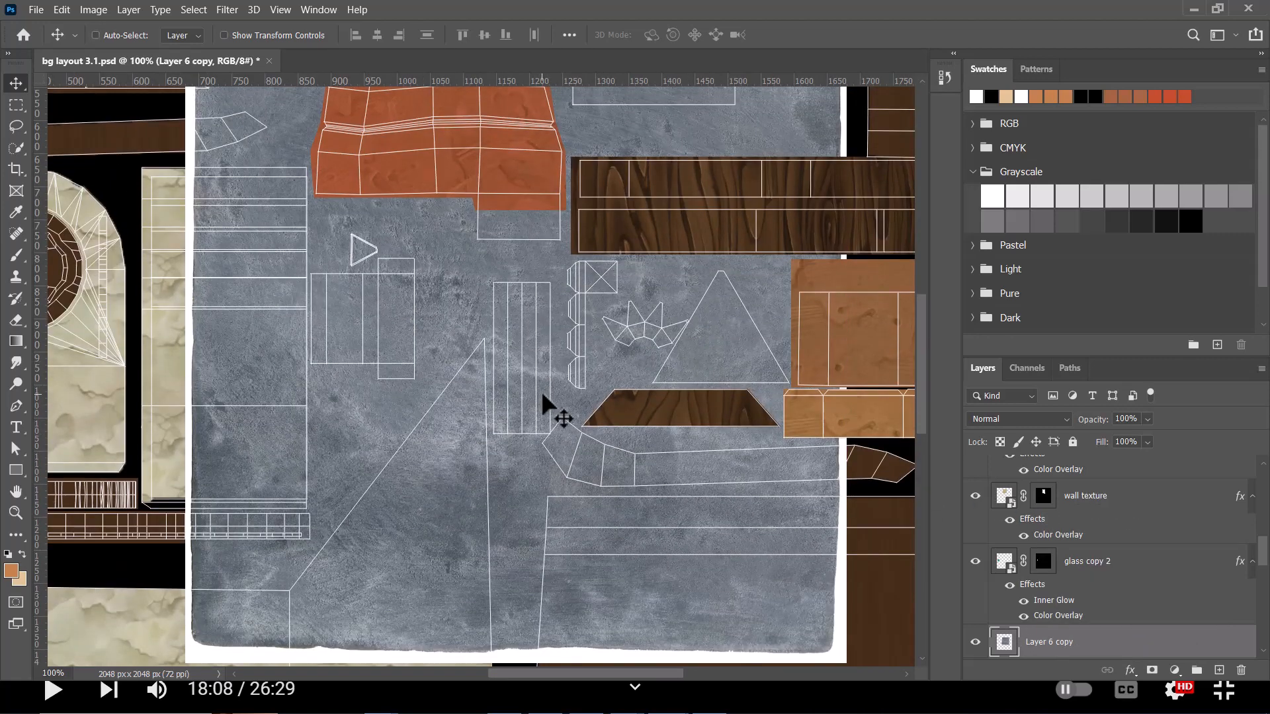
pyautogui.press('m')
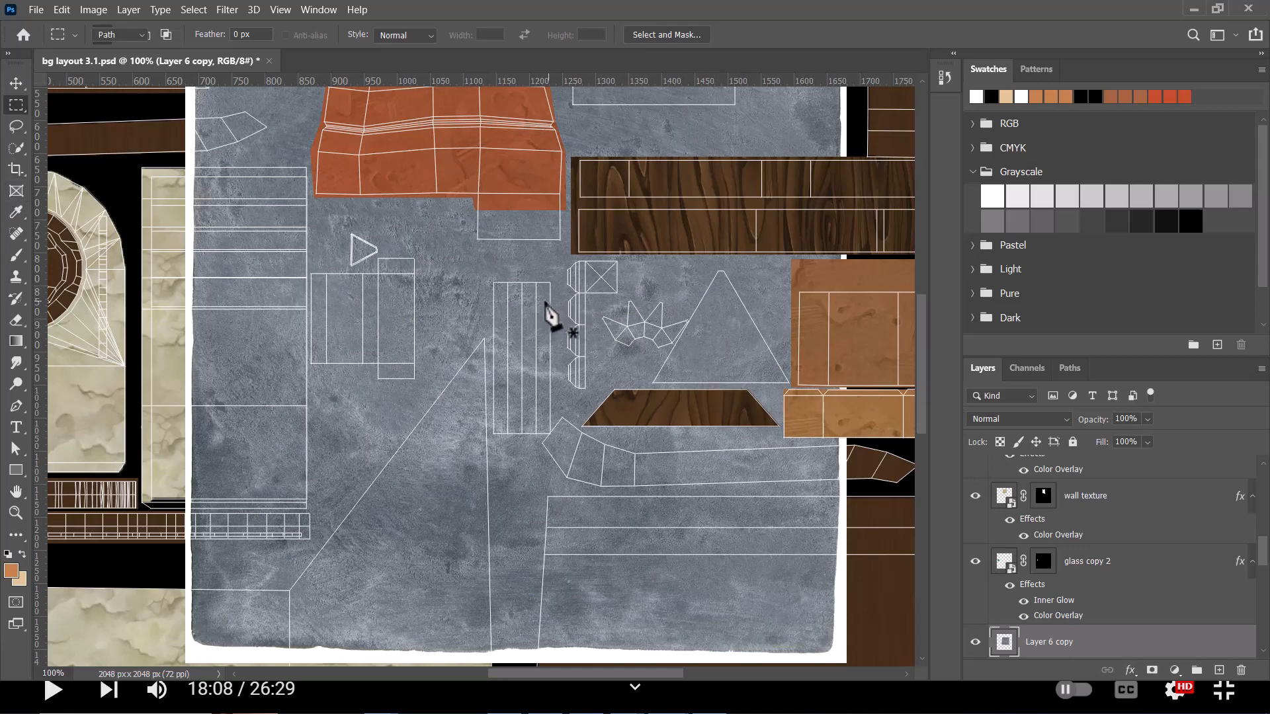
pyautogui.press('p')
pyautogui.hotkey('ctrl', '+')
pyautogui.hotkey('ctrl', '+')
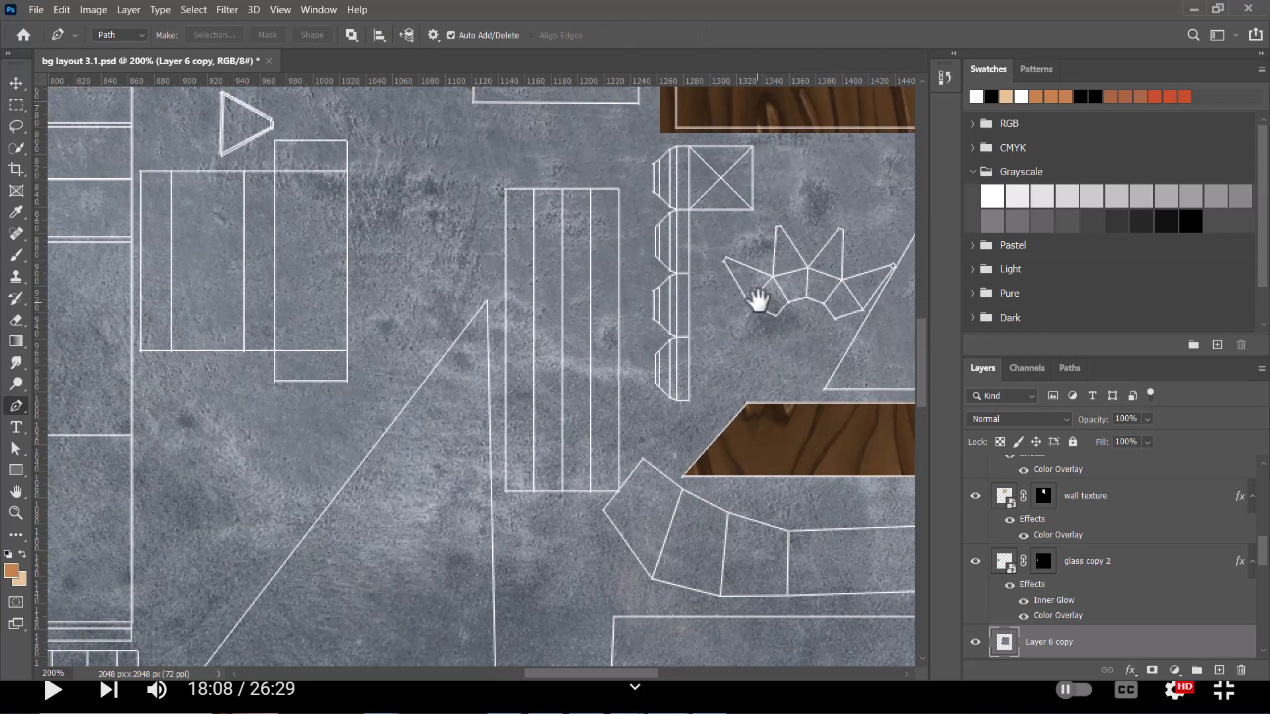
pyautogui.moveTo(756, 299); pyautogui.dragTo(640, 345)
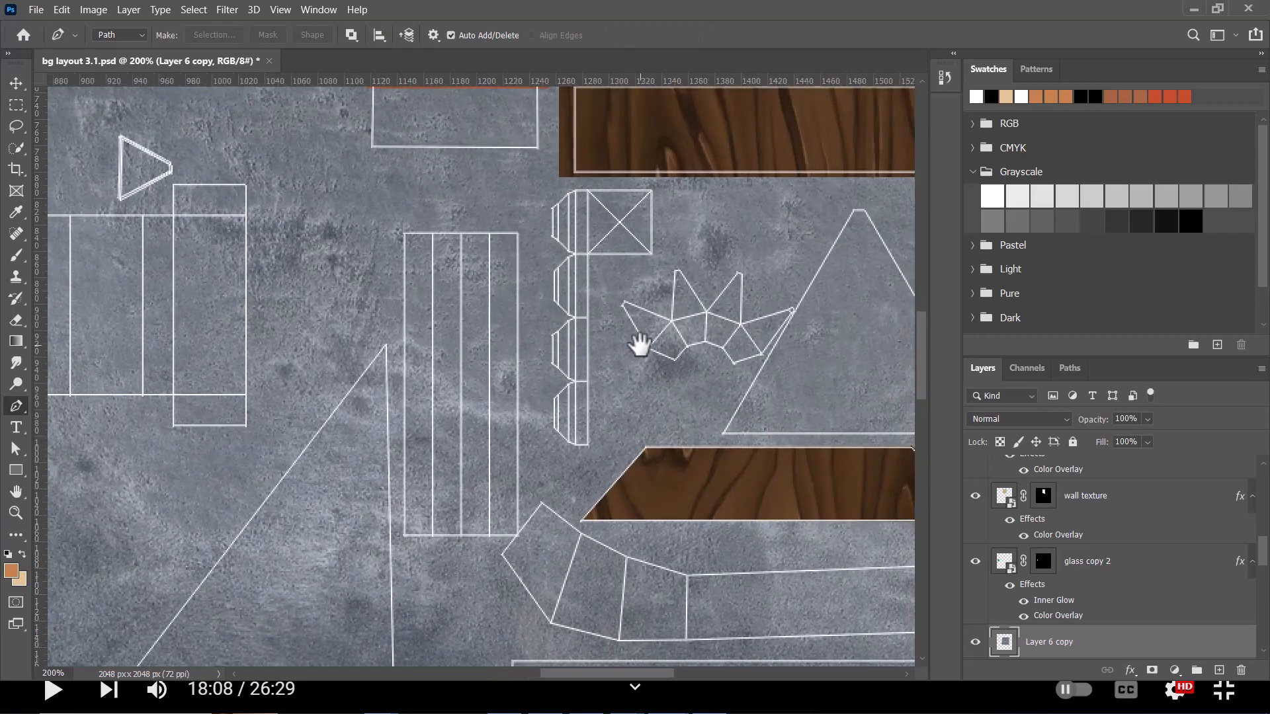
pyautogui.click(833, 219)
pyautogui.hotkey('ctrl', '+')
pyautogui.hotkey('ctrl', '+')
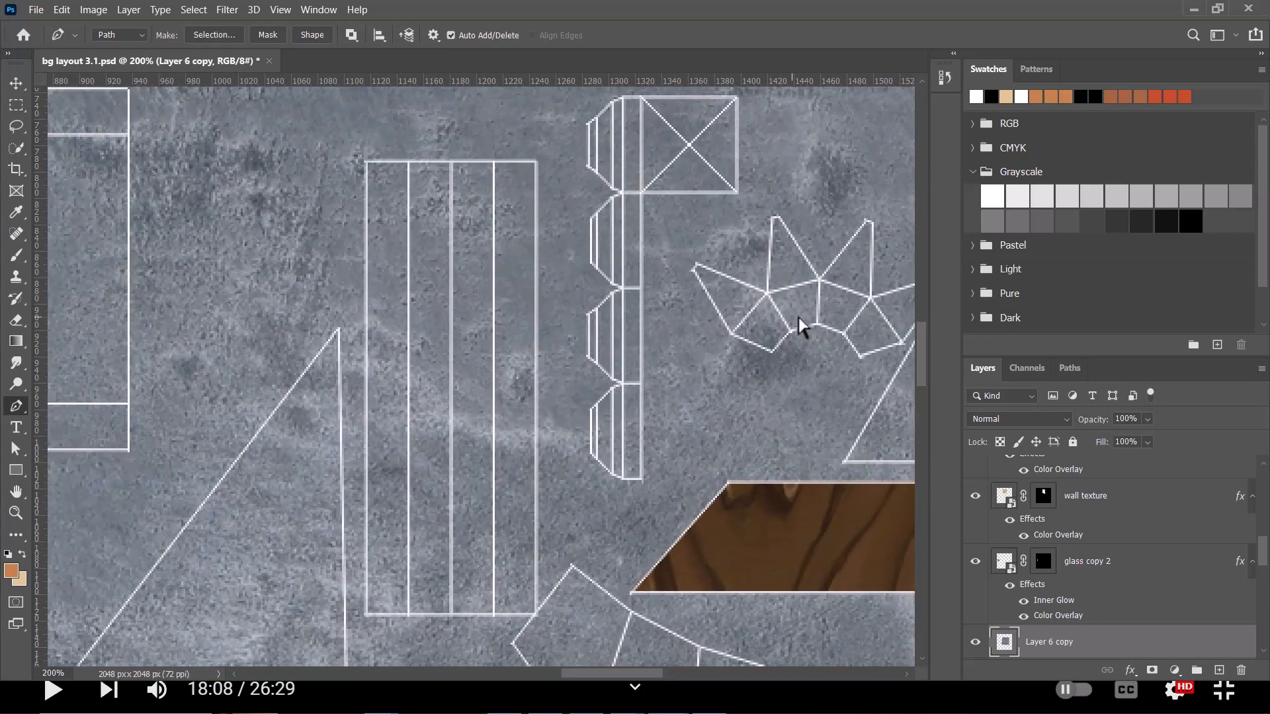
pyautogui.moveTo(787, 306); pyautogui.dragTo(432, 290)
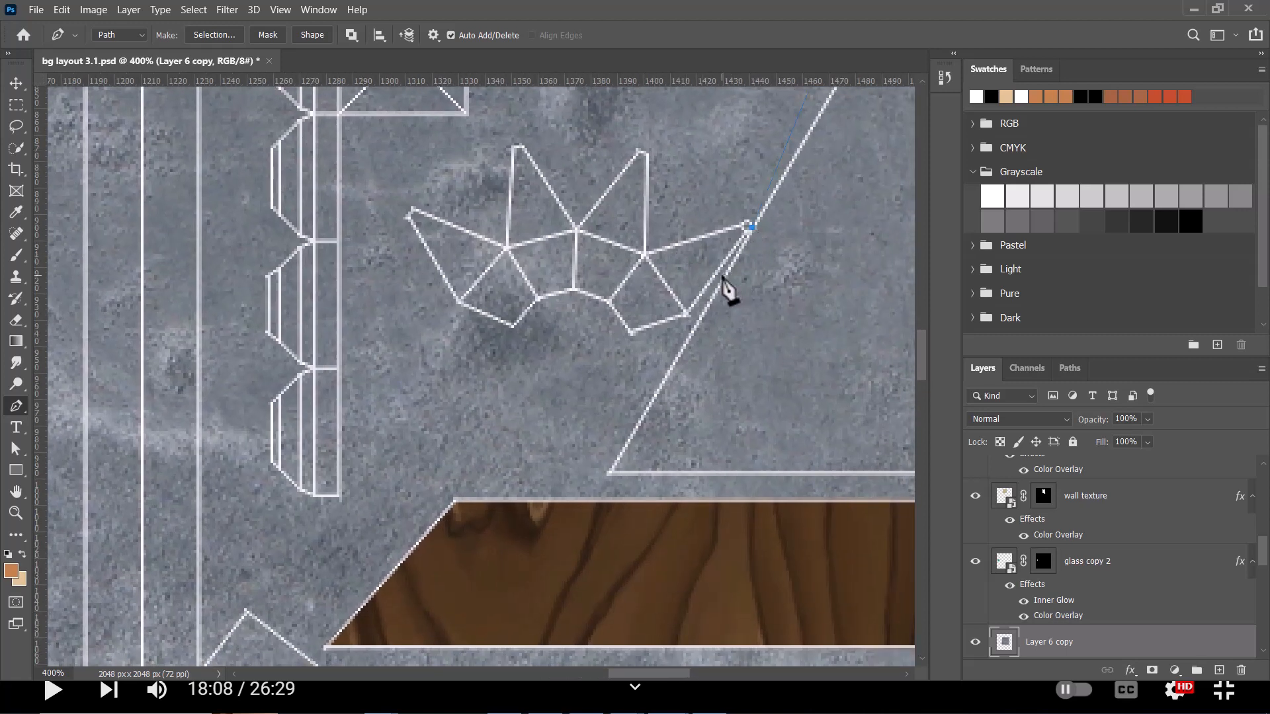
pyautogui.click(669, 341)
pyautogui.click(615, 372)
# Continue the path past the wooden trapezoid and around the bottom edge of the tall striped shell
pyautogui.moveTo(382, 472); pyautogui.dragTo(460, 328)
pyautogui.click(511, 354)
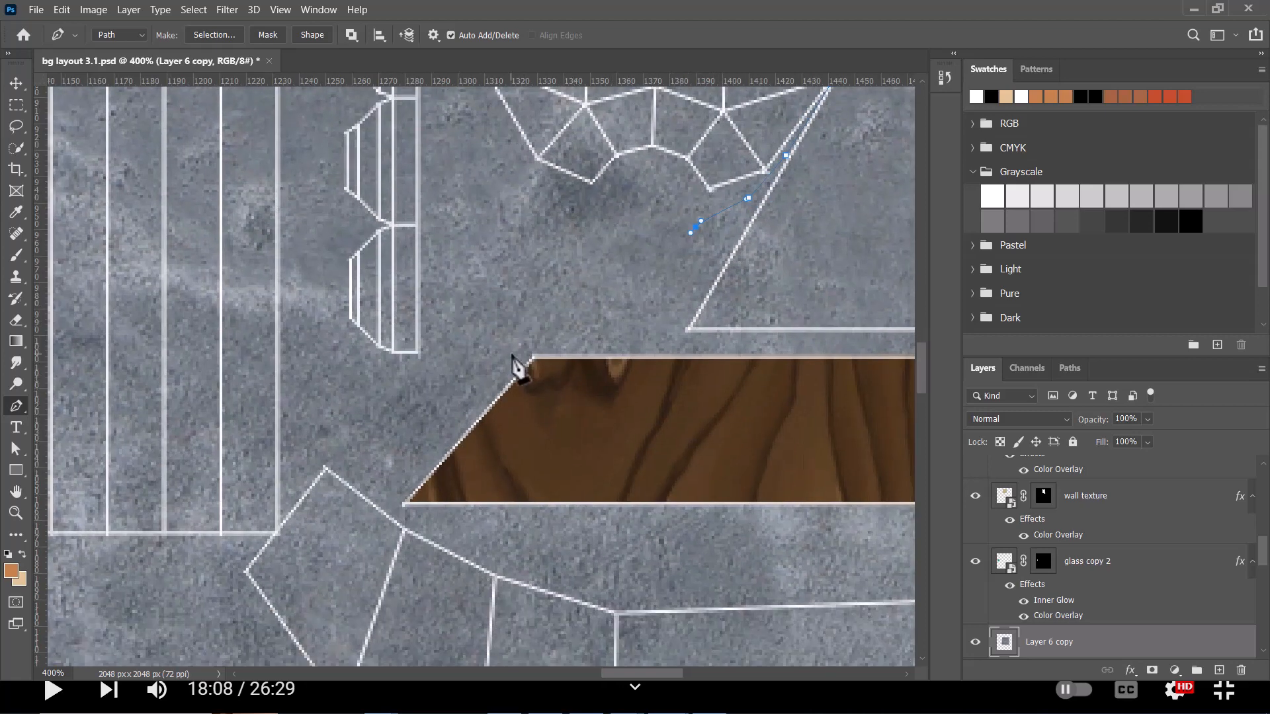
pyautogui.click(426, 396)
pyautogui.click(367, 412)
pyautogui.click(332, 436)
pyautogui.click(309, 470)
pyautogui.moveTo(207, 552); pyautogui.dragTo(665, 378)
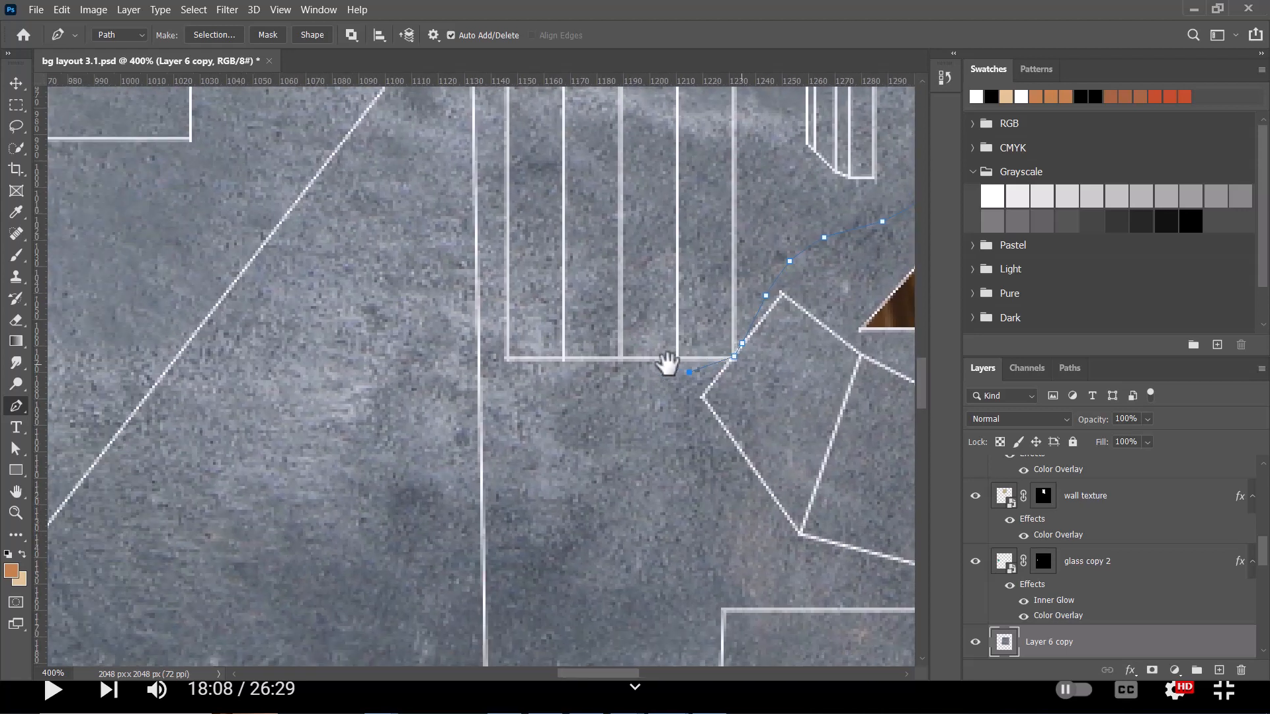
pyautogui.click(503, 373)
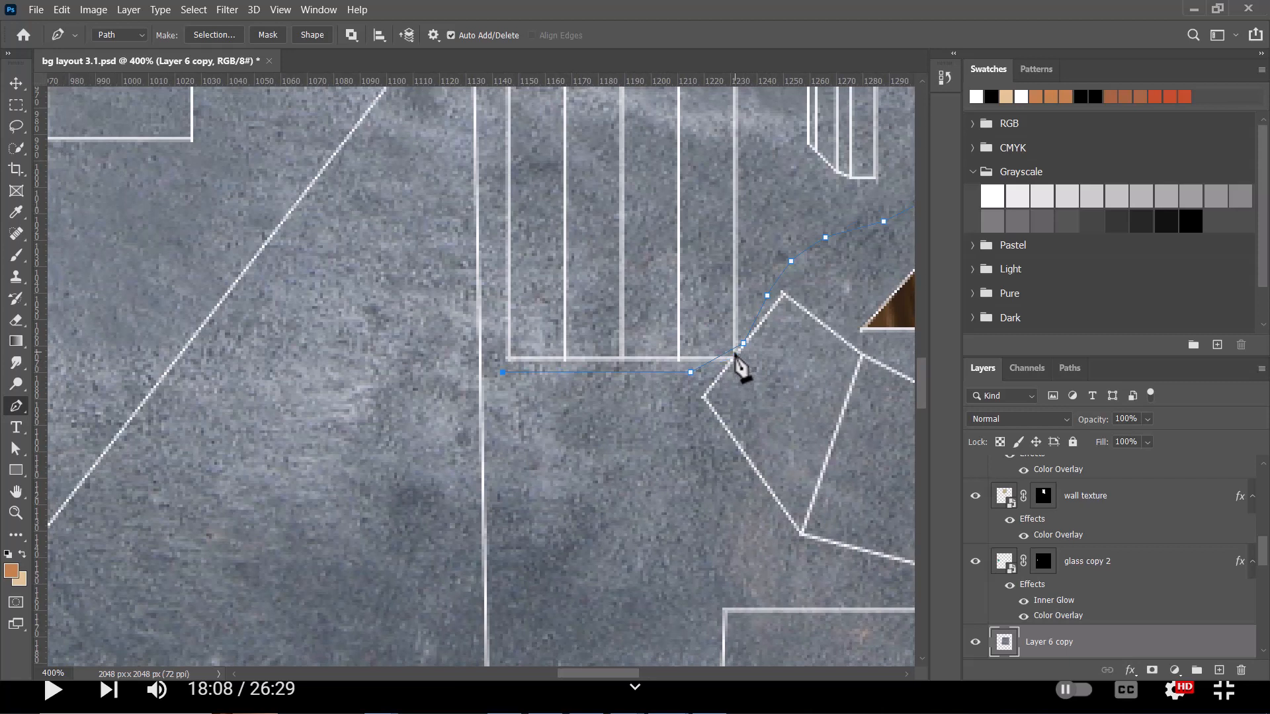
pyautogui.click(730, 351)
# Trace the path up the left side of the tall striped shell and across above the crossed square, closing it around the metal shells
pyautogui.scroll(10, 589, 311)
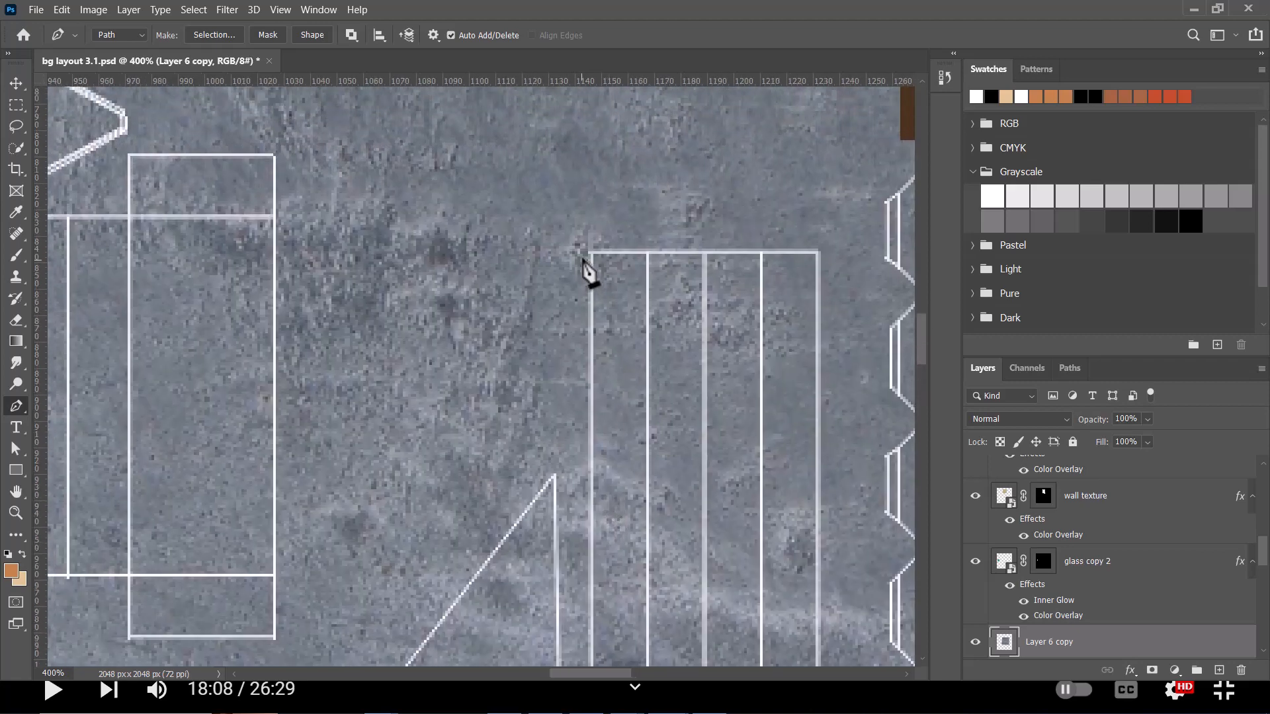
pyautogui.scroll(-3, 584, 265)
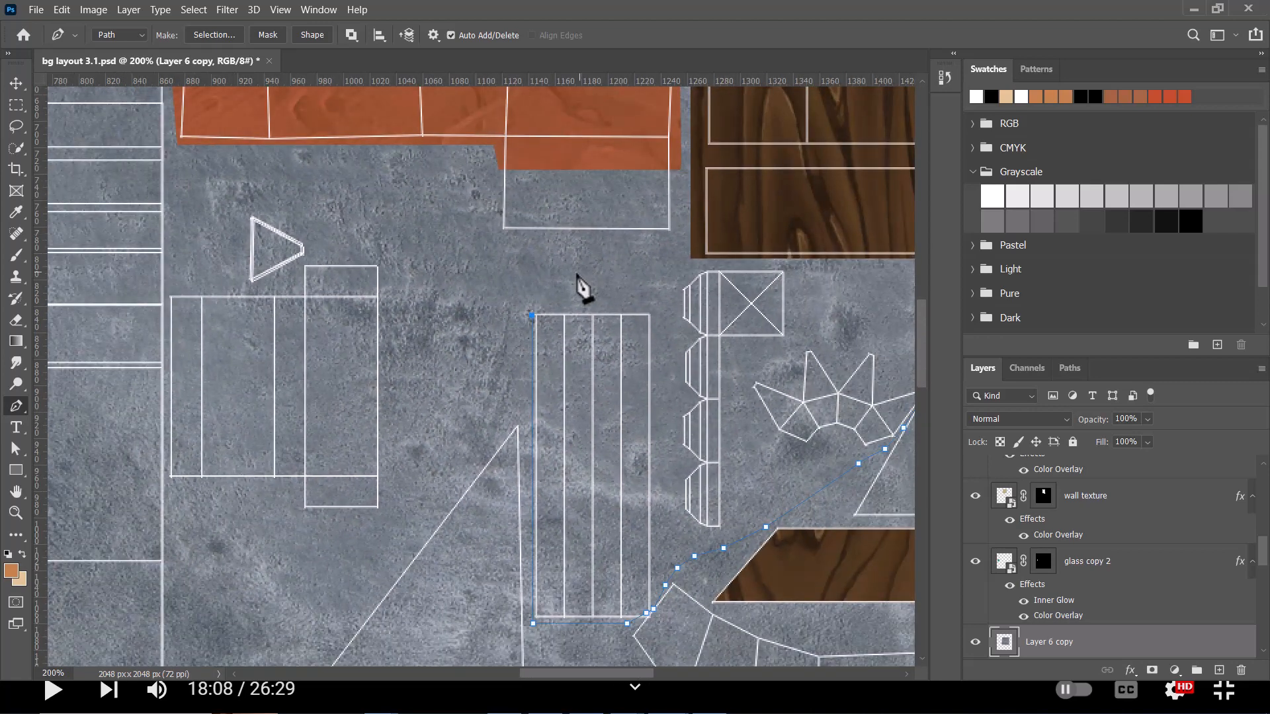
pyautogui.click(527, 249)
pyautogui.click(589, 256)
pyautogui.click(665, 262)
pyautogui.press('b')
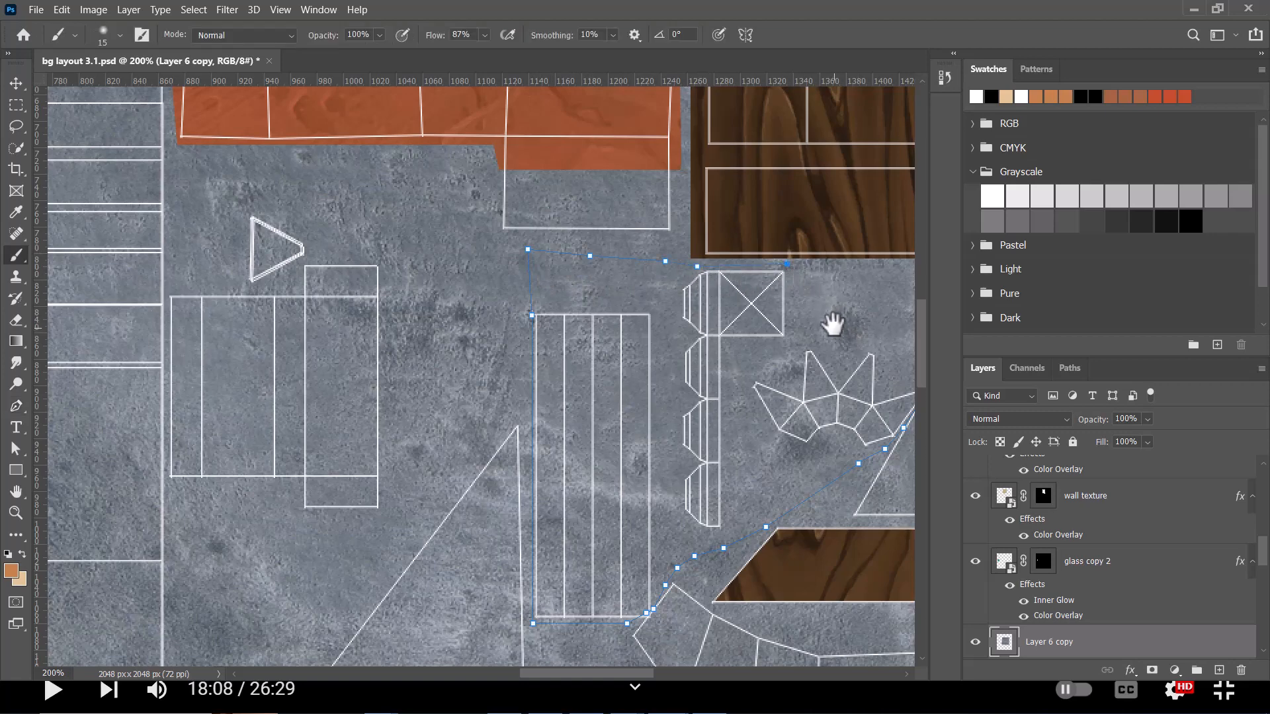
pyautogui.moveTo(831, 324); pyautogui.dragTo(652, 283)
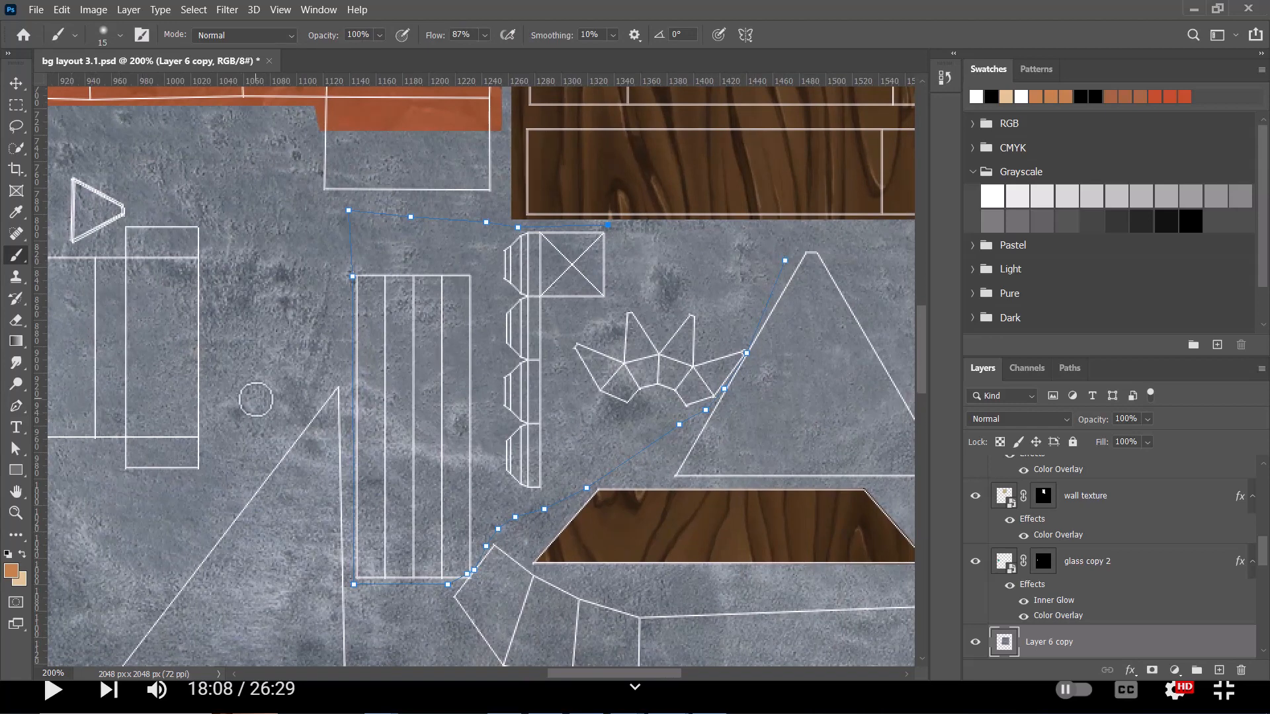
pyautogui.press('p')
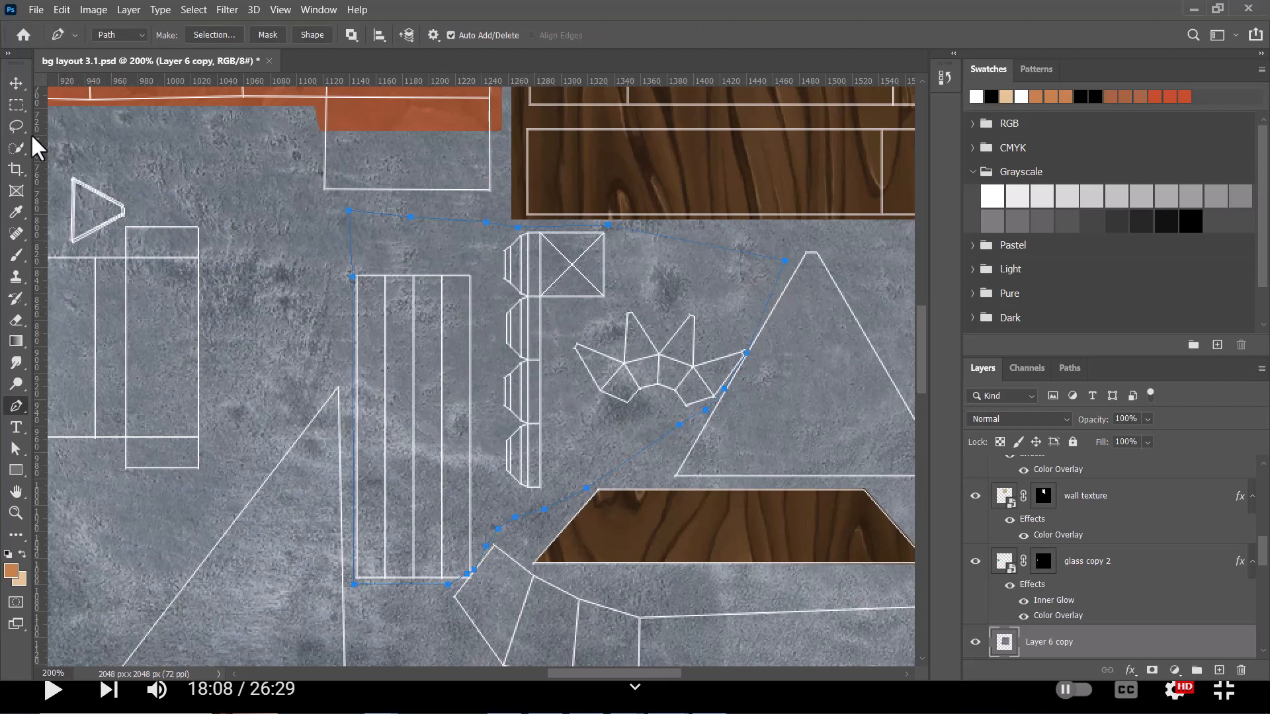
# Adjust the path's anchor points at the tall striped shell's lower right corner, where it meets the curved strip, using Direct Selection
pyautogui.click(16, 450)
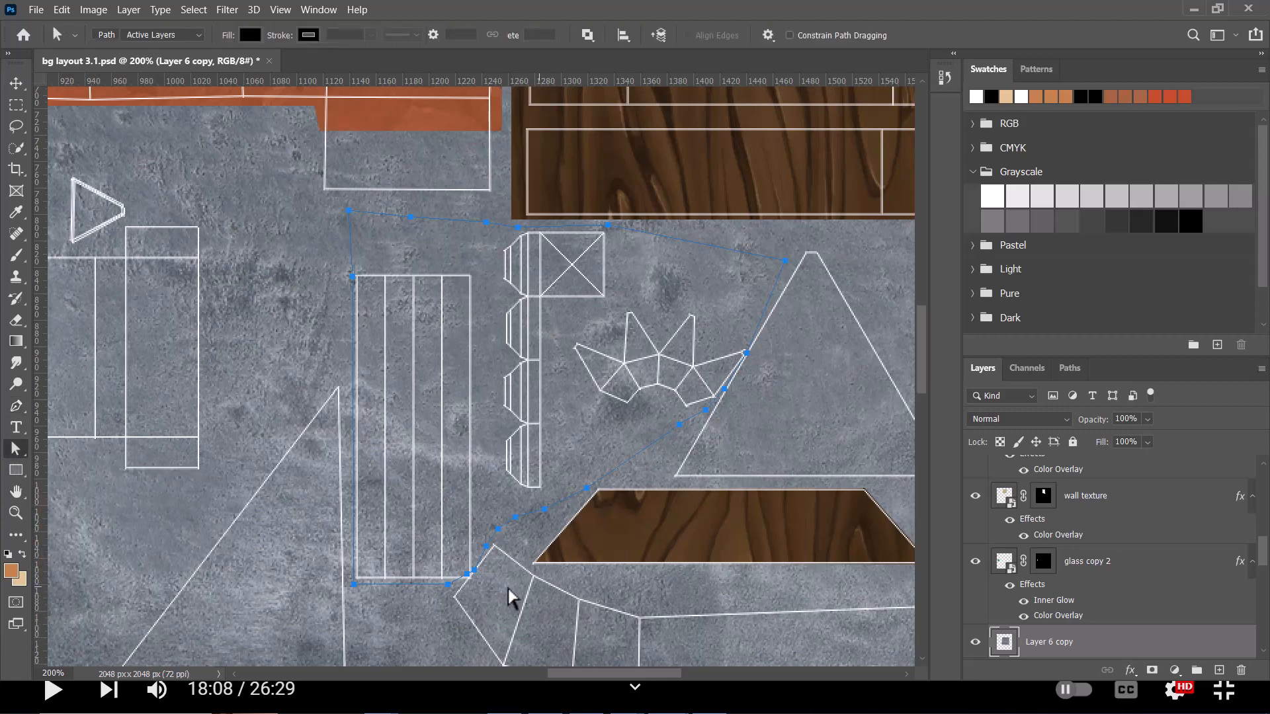
pyautogui.click(467, 574)
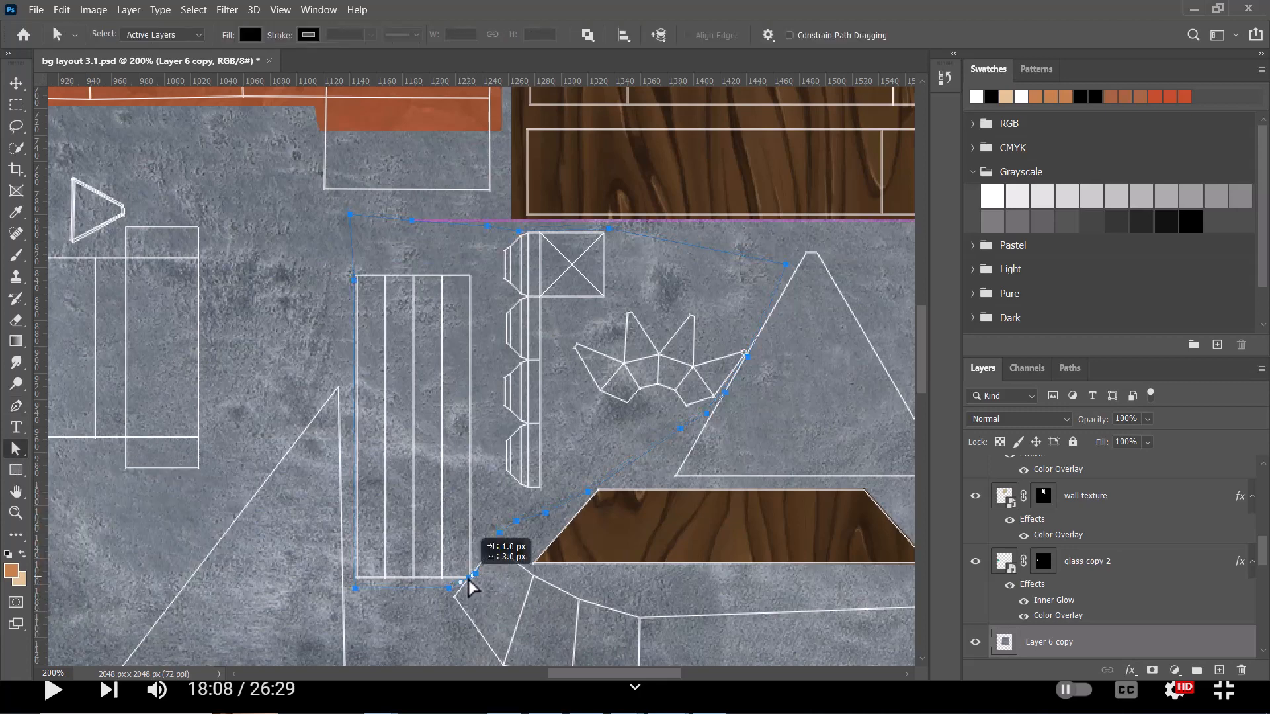
pyautogui.rightClick(16, 453)
pyautogui.click(97, 466)
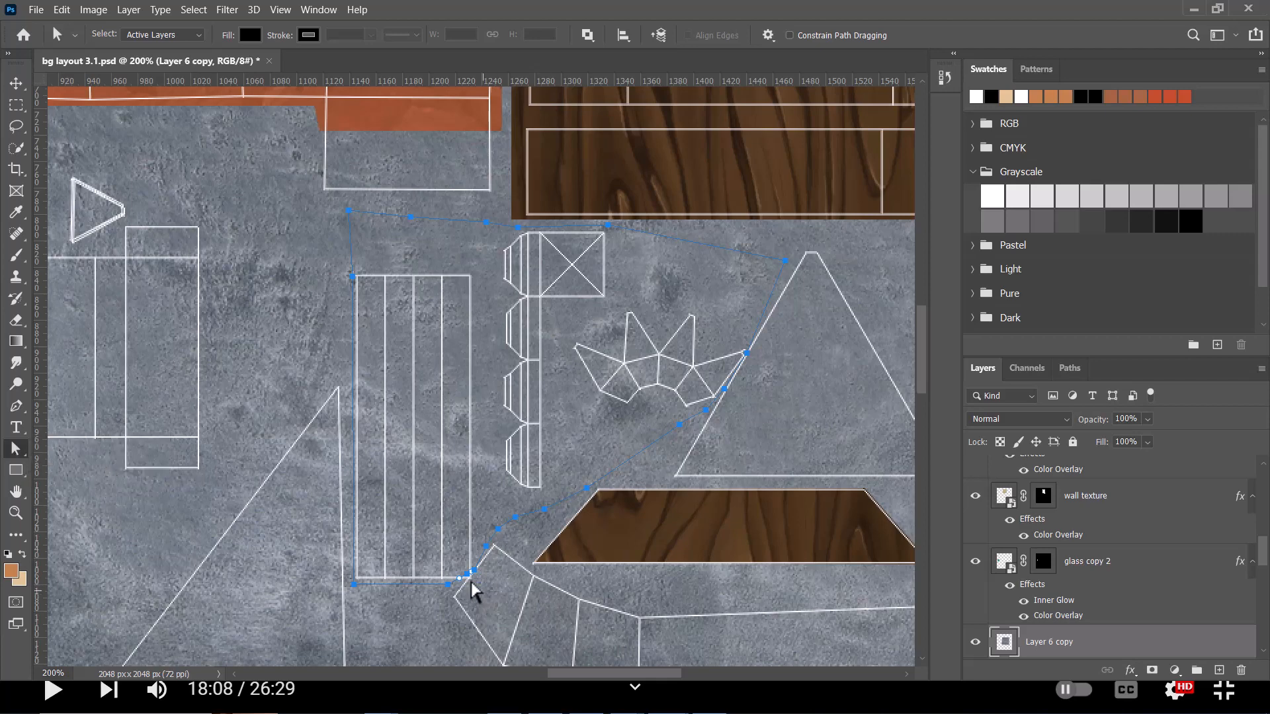
pyautogui.hotkey('ctrl', '+')
pyautogui.hotkey('ctrl', '+')
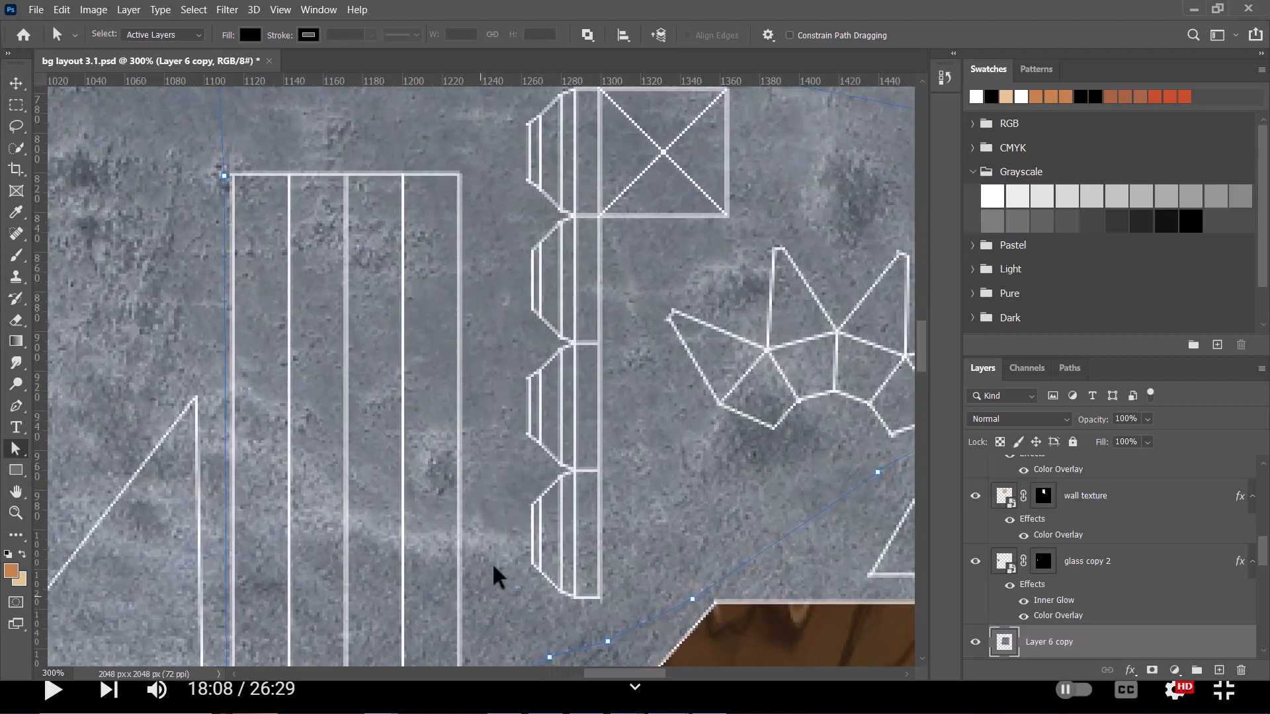
pyautogui.moveTo(487, 563); pyautogui.dragTo(472, 240)
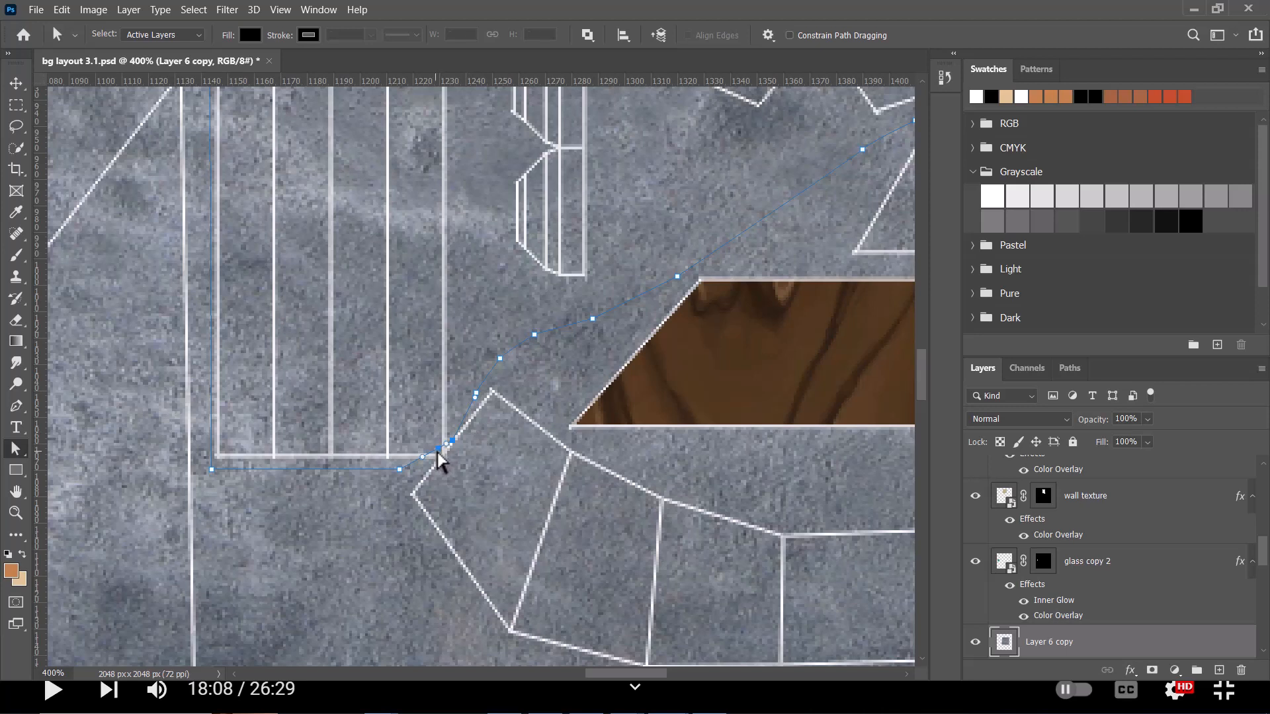
pyautogui.moveTo(438, 451); pyautogui.dragTo(439, 459)
pyautogui.hotkey('ctrl', '+')
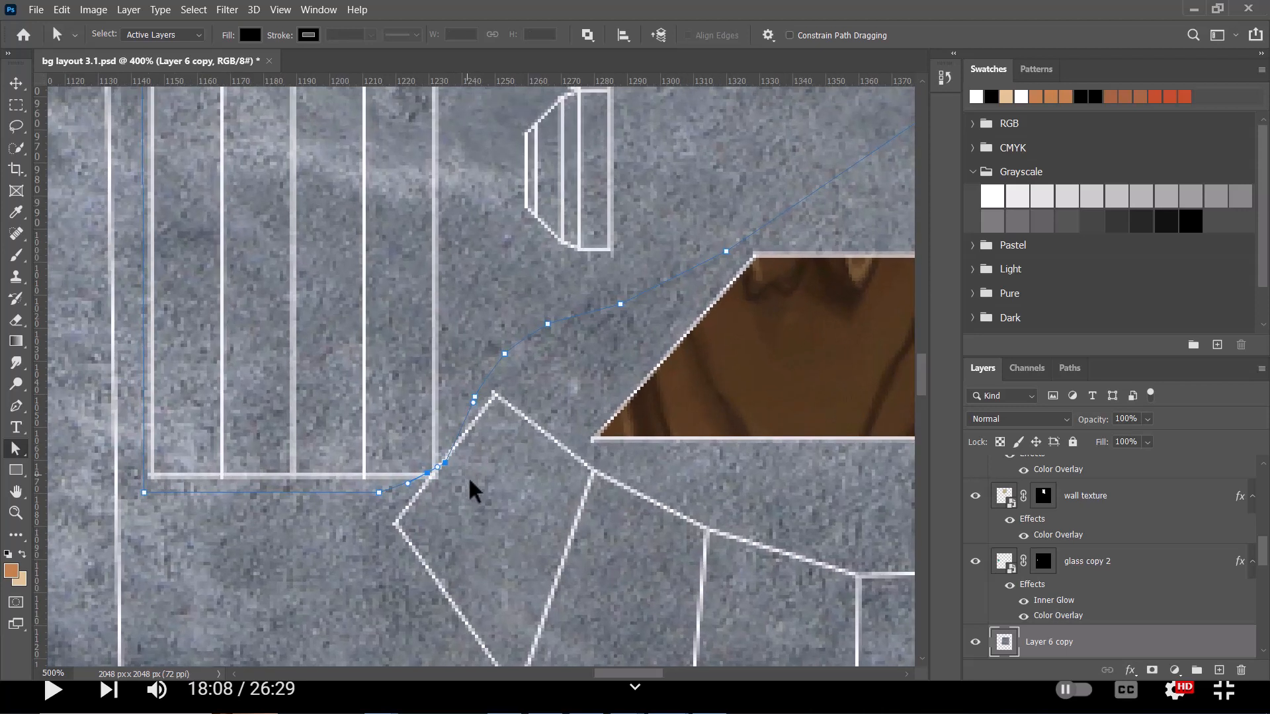
pyautogui.hotkey('ctrl', '+')
pyautogui.moveTo(417, 491); pyautogui.dragTo(416, 500)
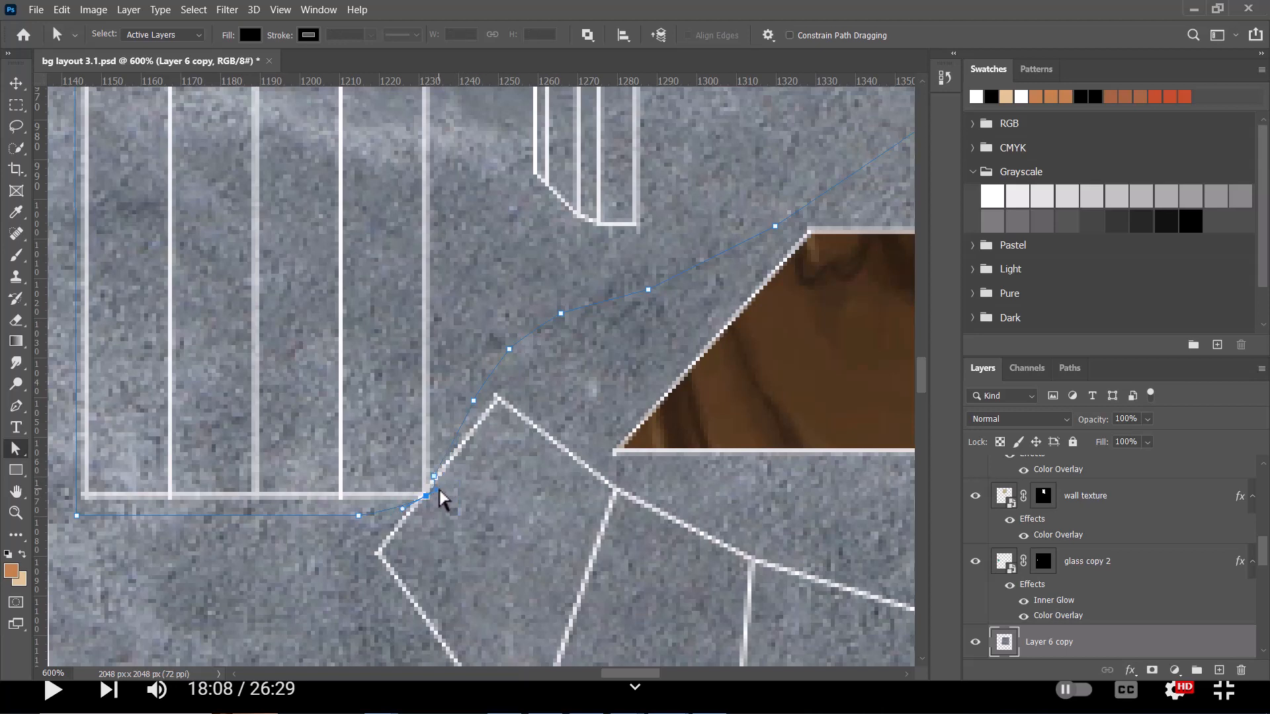
# Convert the path to a new selection with 0 px feather and add it as a layer mask on Layer 6 copy
pyautogui.hotkey('ctrl', '-')
pyautogui.hotkey('ctrl', '-')
pyautogui.hotkey('ctrl', '-')
pyautogui.hotkey('ctrl', '-')
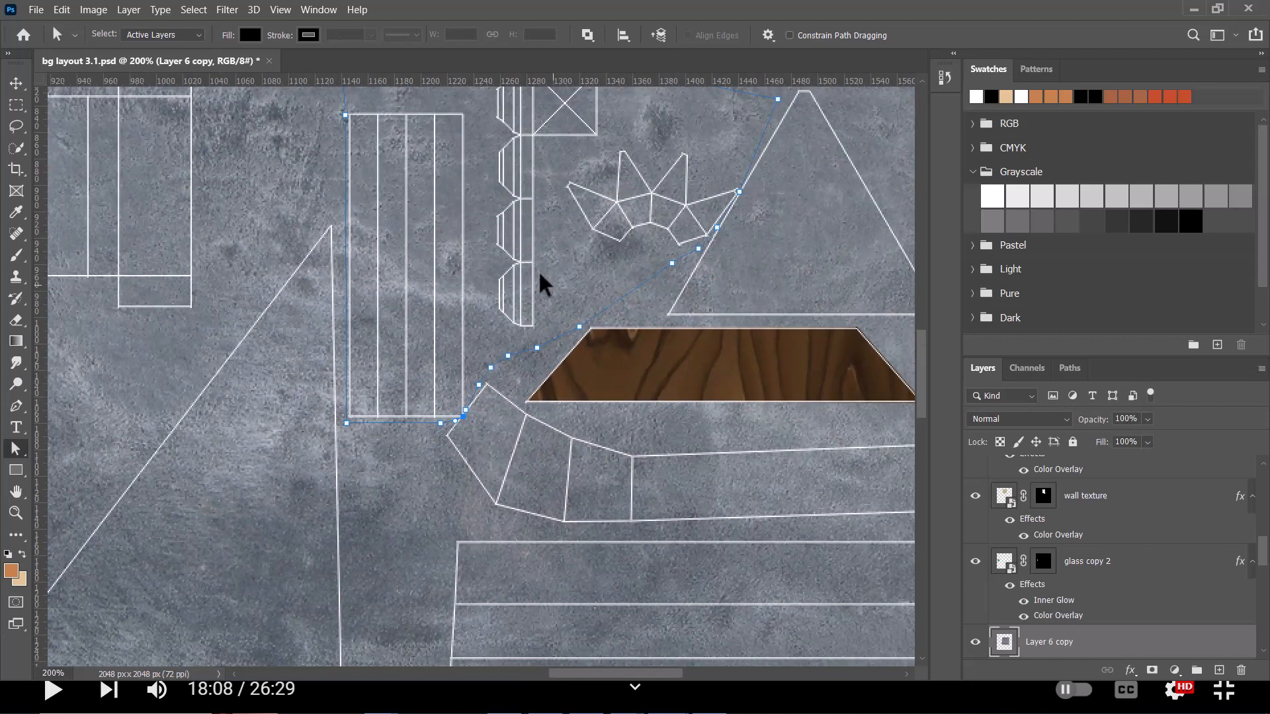
pyautogui.rightClick(513, 199)
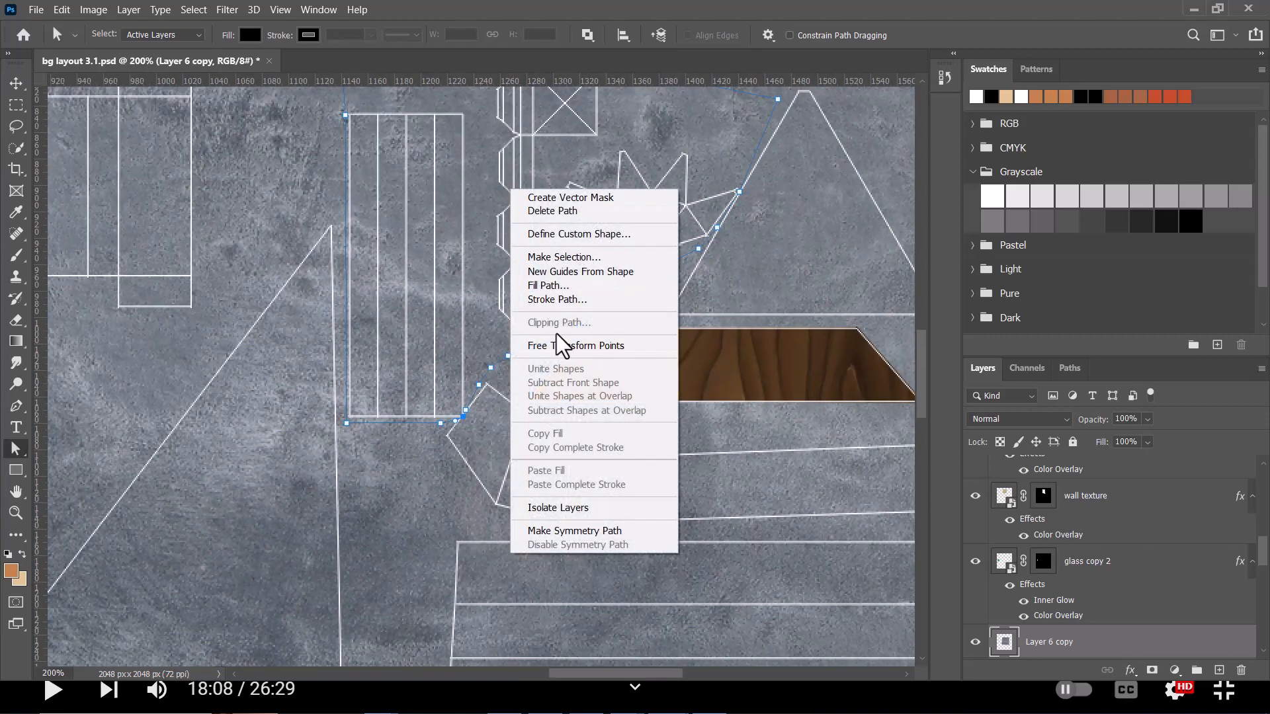
pyautogui.click(580, 258)
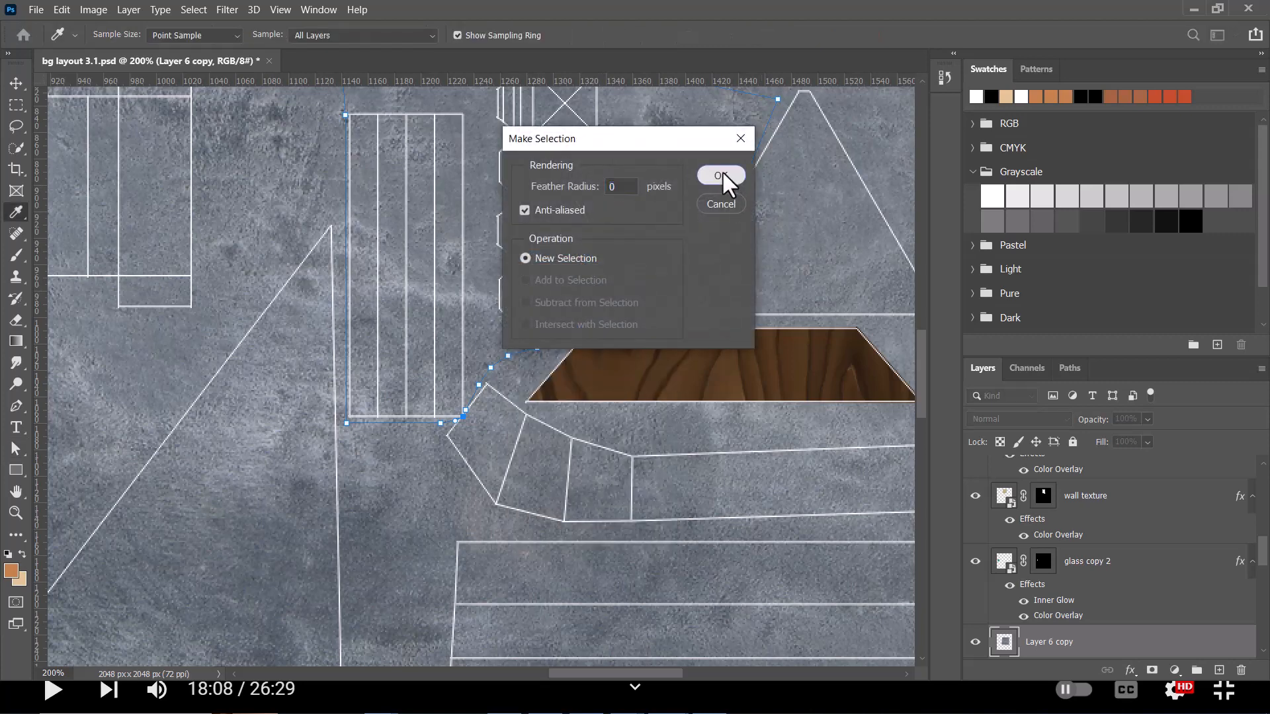
pyautogui.click(722, 173)
pyautogui.click(1151, 670)
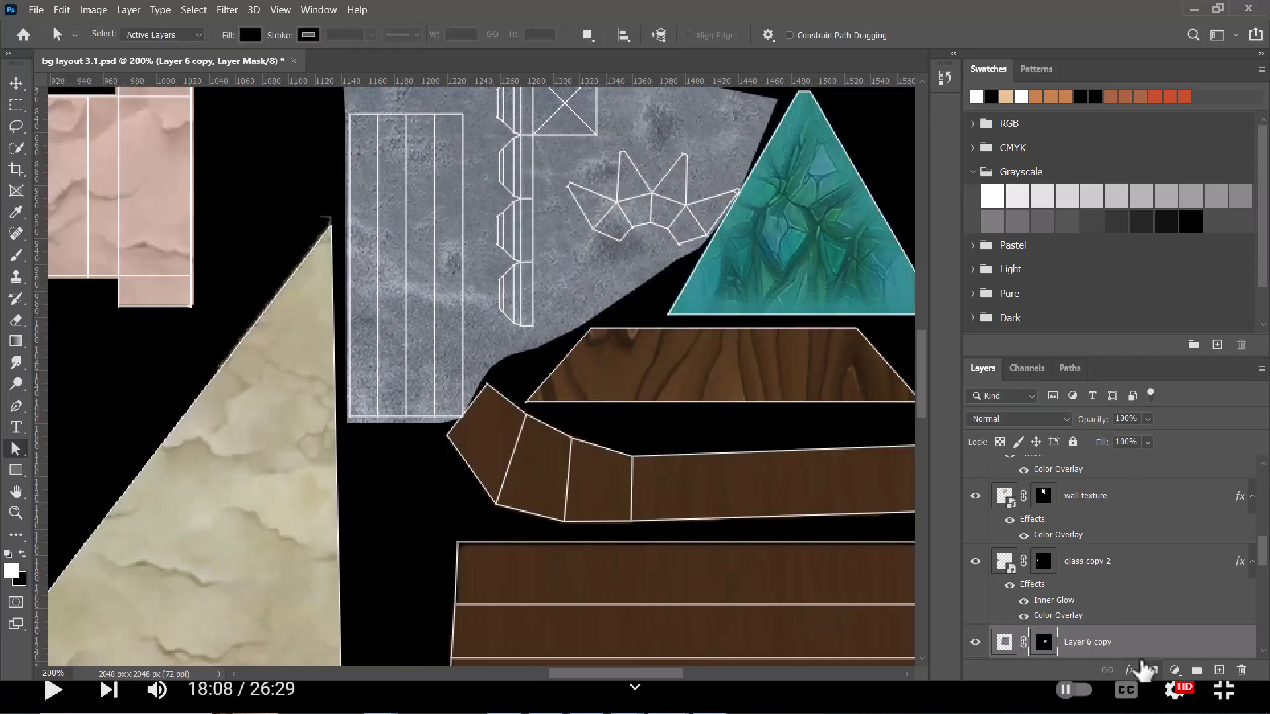
# Duplicate the masked metal texture onto the two square UV shells at the canvas's upper edge and delete the copy's layer mask
pyautogui.hotkey('ctrl', '-')
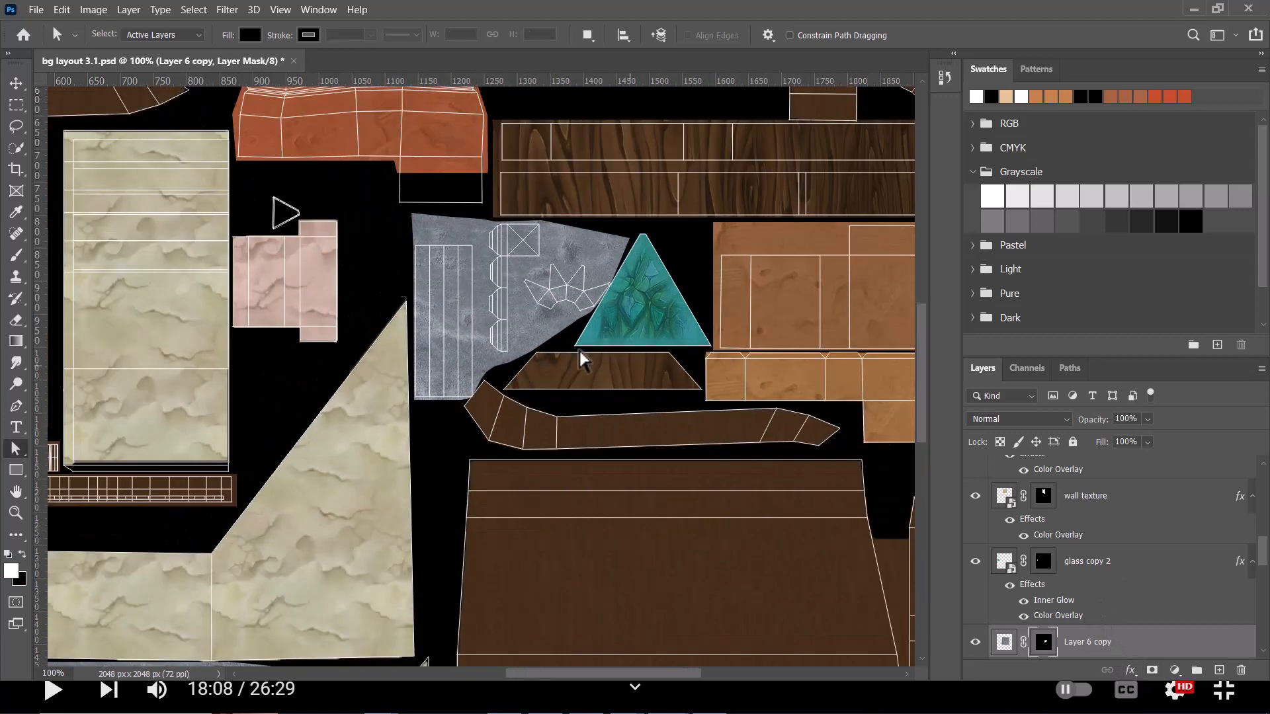
pyautogui.moveTo(552, 274); pyautogui.dragTo(547, 487)
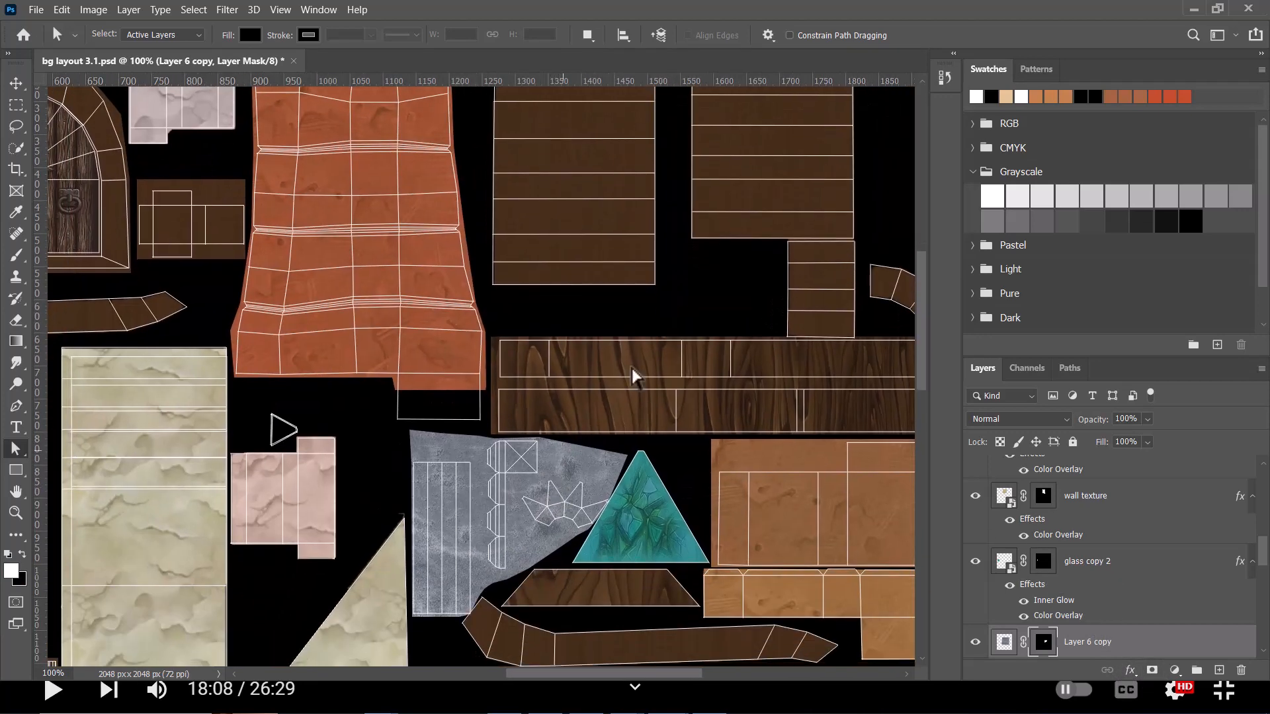
pyautogui.moveTo(643, 206); pyautogui.dragTo(633, 446)
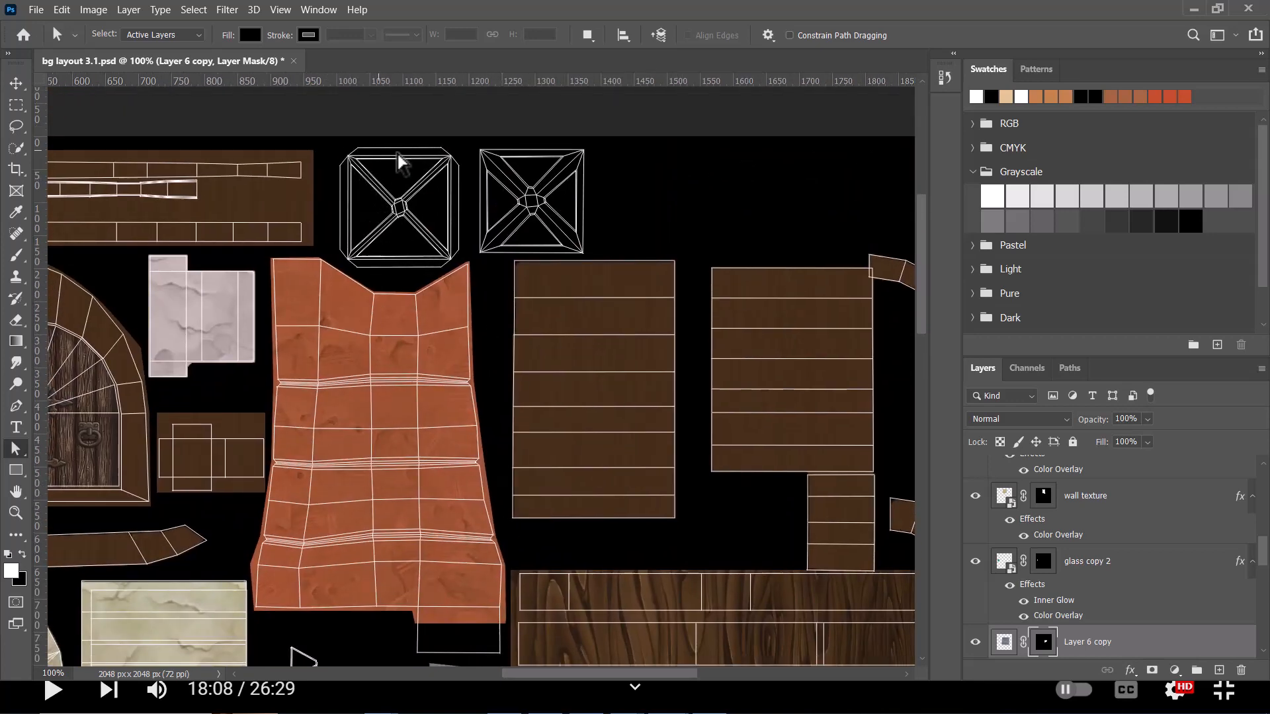
pyautogui.click(14, 86)
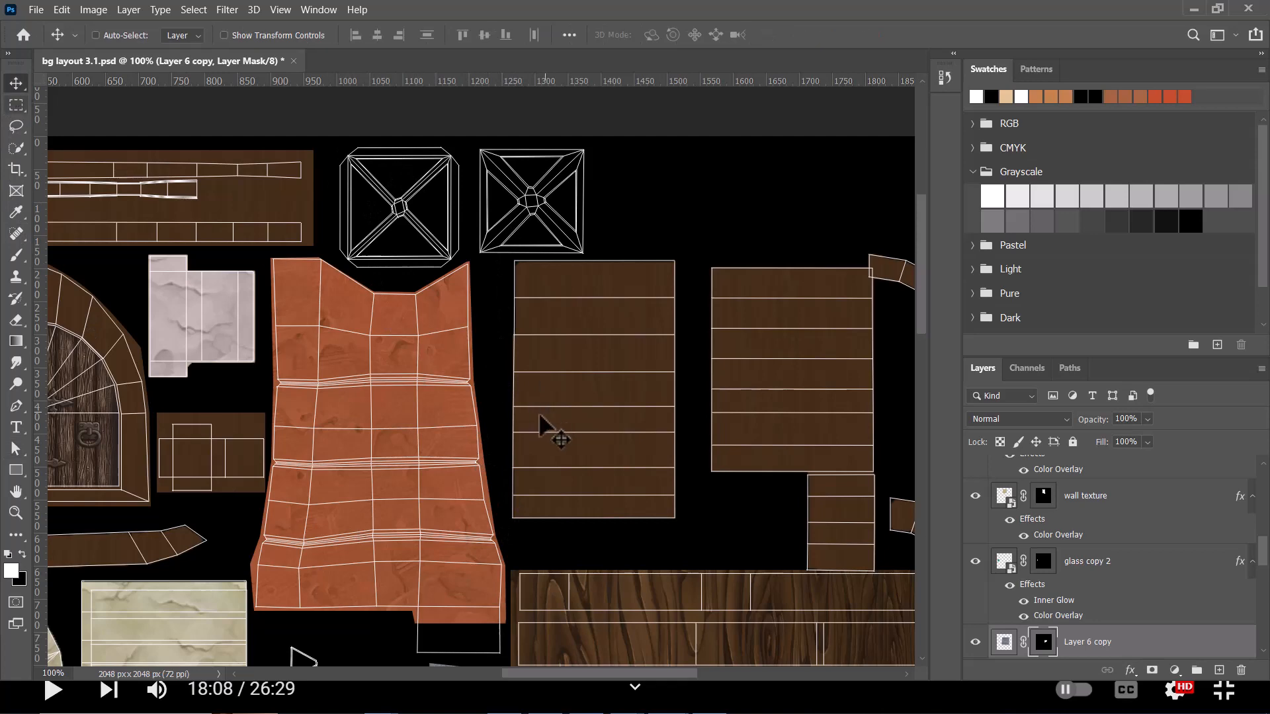
pyautogui.moveTo(547, 428); pyautogui.dragTo(564, 198)
pyautogui.moveTo(514, 391); pyautogui.dragTo(501, 99)
pyautogui.moveTo(520, 340); pyautogui.dragTo(517, 215)
pyautogui.rightClick(1043, 642)
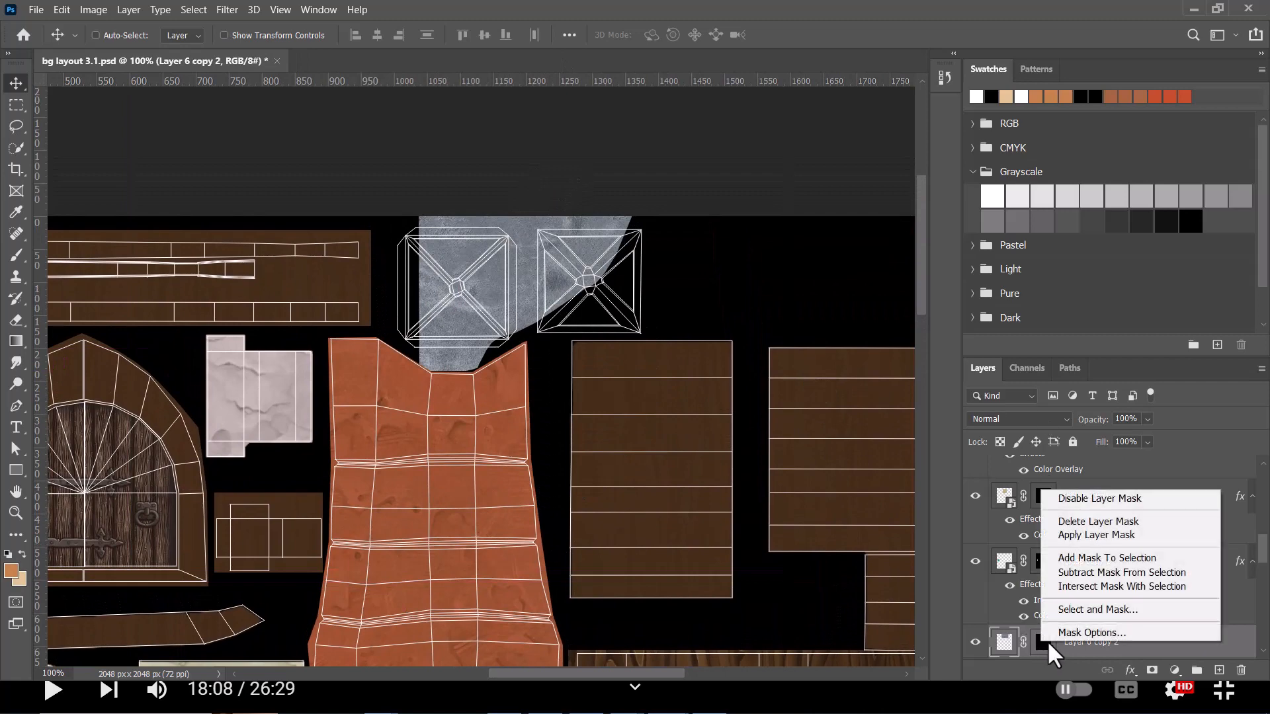
pyautogui.click(1105, 523)
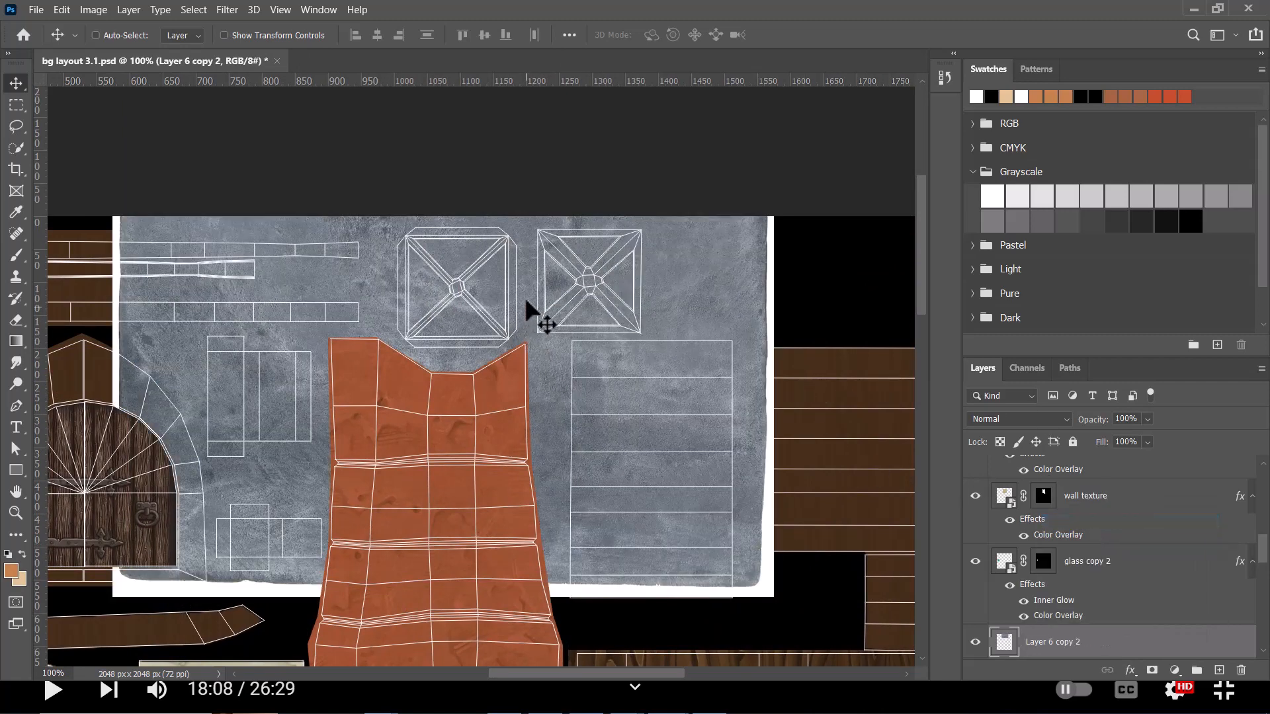
# Marquee-select the left square shell with the cut-corner border and nudge the selection to the right around it
pyautogui.click(15, 106)
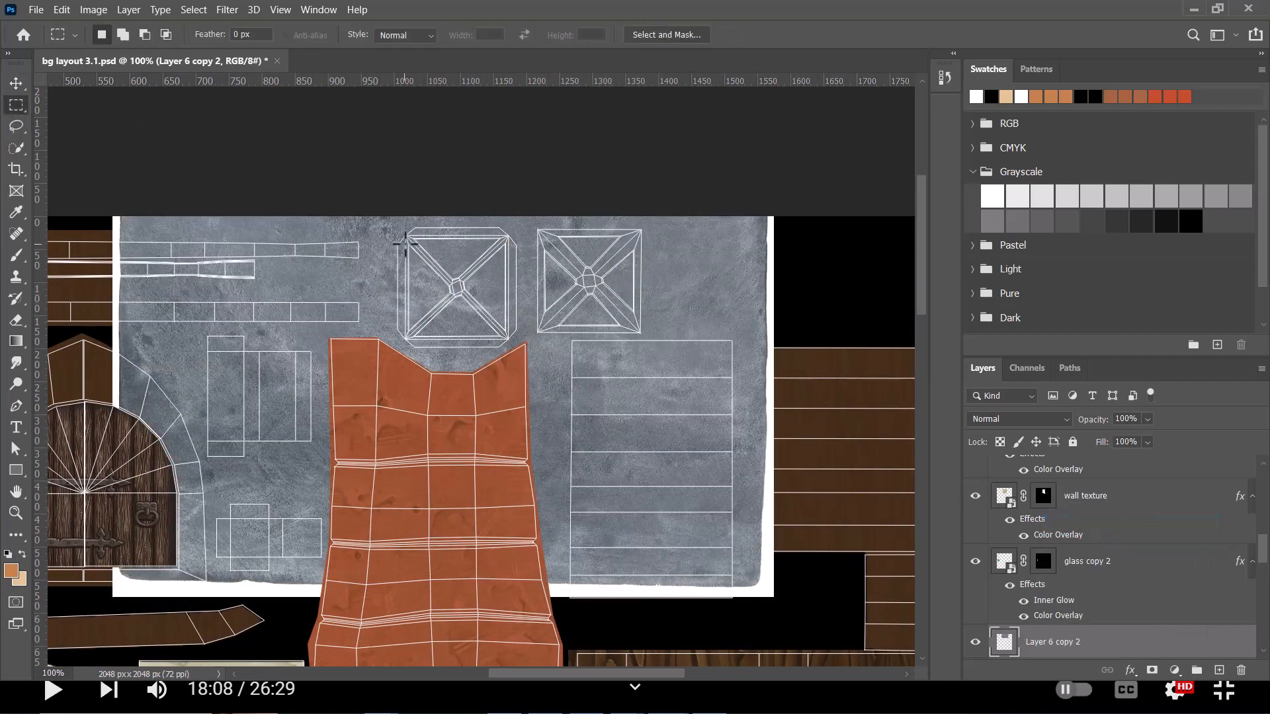
pyautogui.moveTo(389, 220); pyautogui.dragTo(516, 349)
pyautogui.hotkey('ctrl', '+')
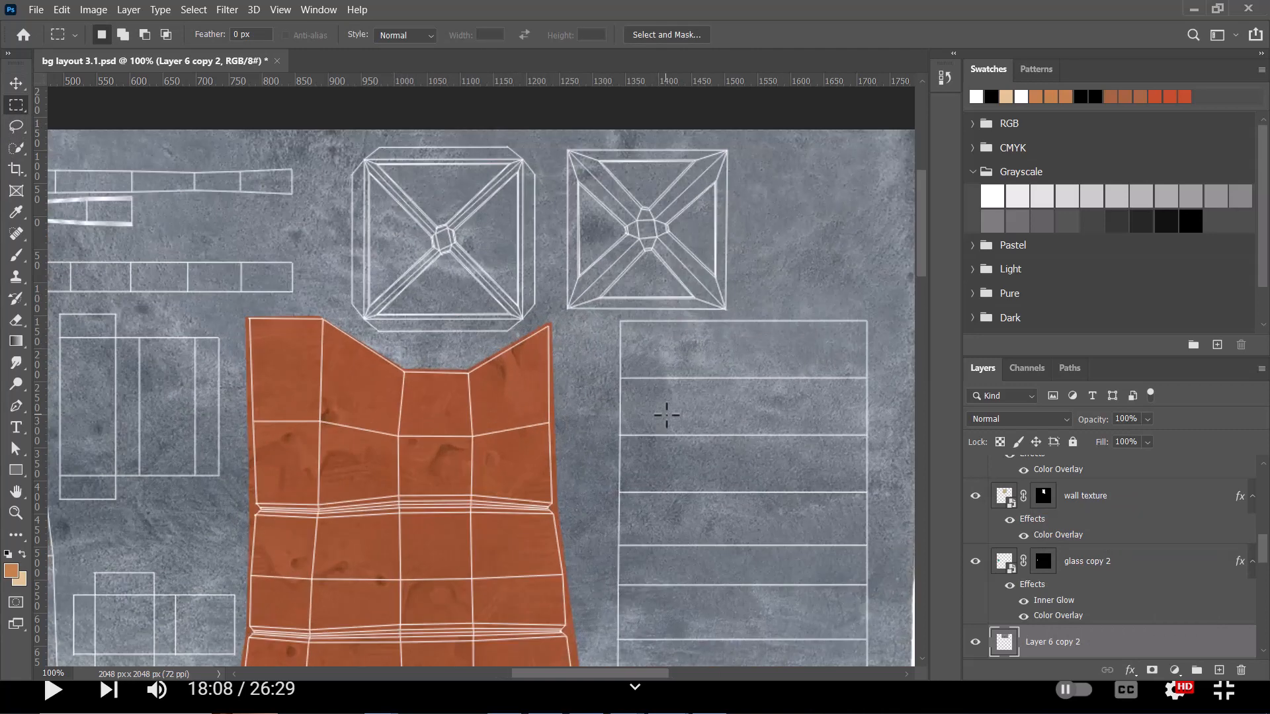
pyautogui.moveTo(610, 257); pyautogui.dragTo(611, 318)
pyautogui.press('Right')
pyautogui.press('Right')
pyautogui.press('Right')
pyautogui.press('Right')
pyautogui.press('Right')
pyautogui.press('Right')
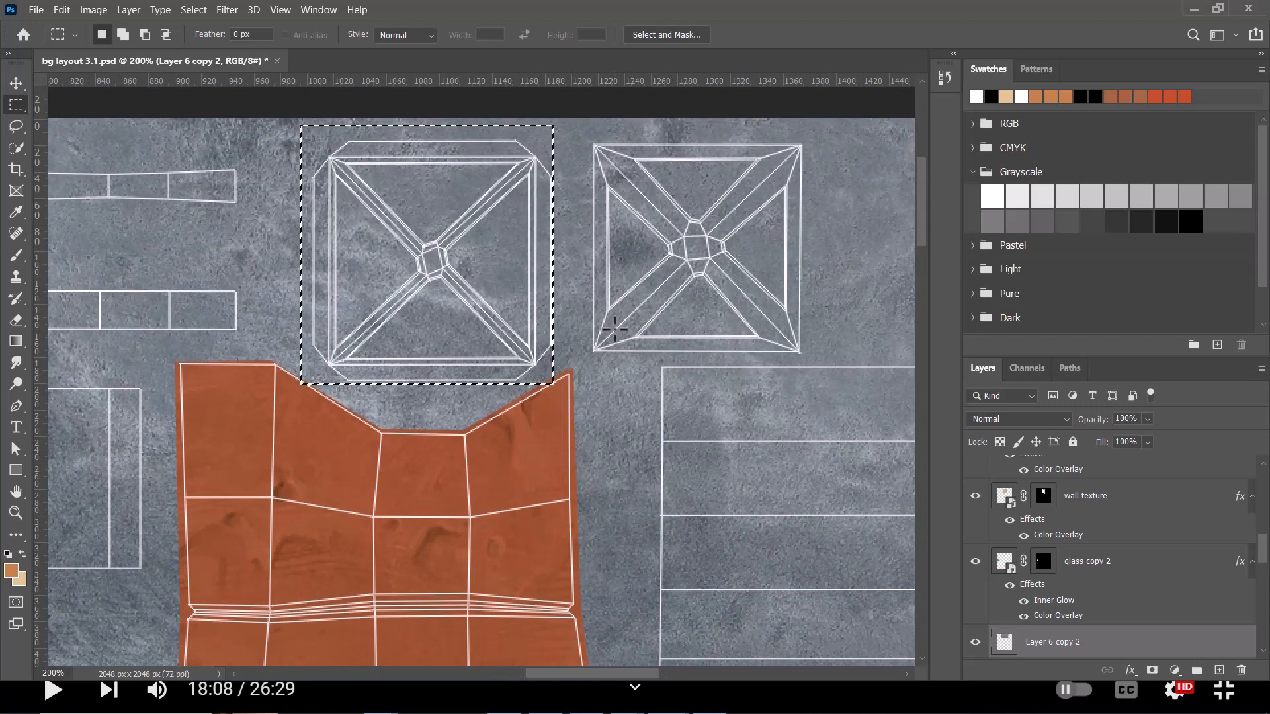
# Nudge the marquee up to frame the cut-corner square shell and add it as a layer mask on Layer 6 copy 2
pyautogui.press('Up')
pyautogui.press('Up')
pyautogui.press('Up')
pyautogui.press('Up')
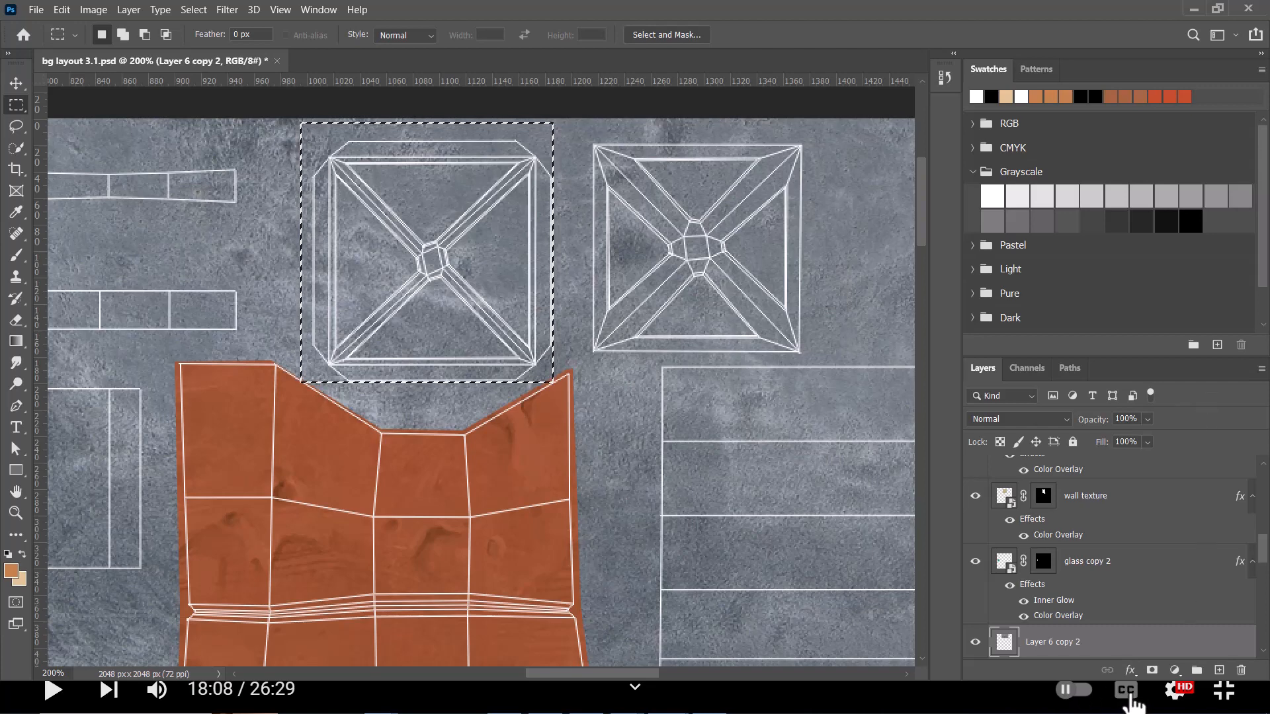
pyautogui.click(1151, 672)
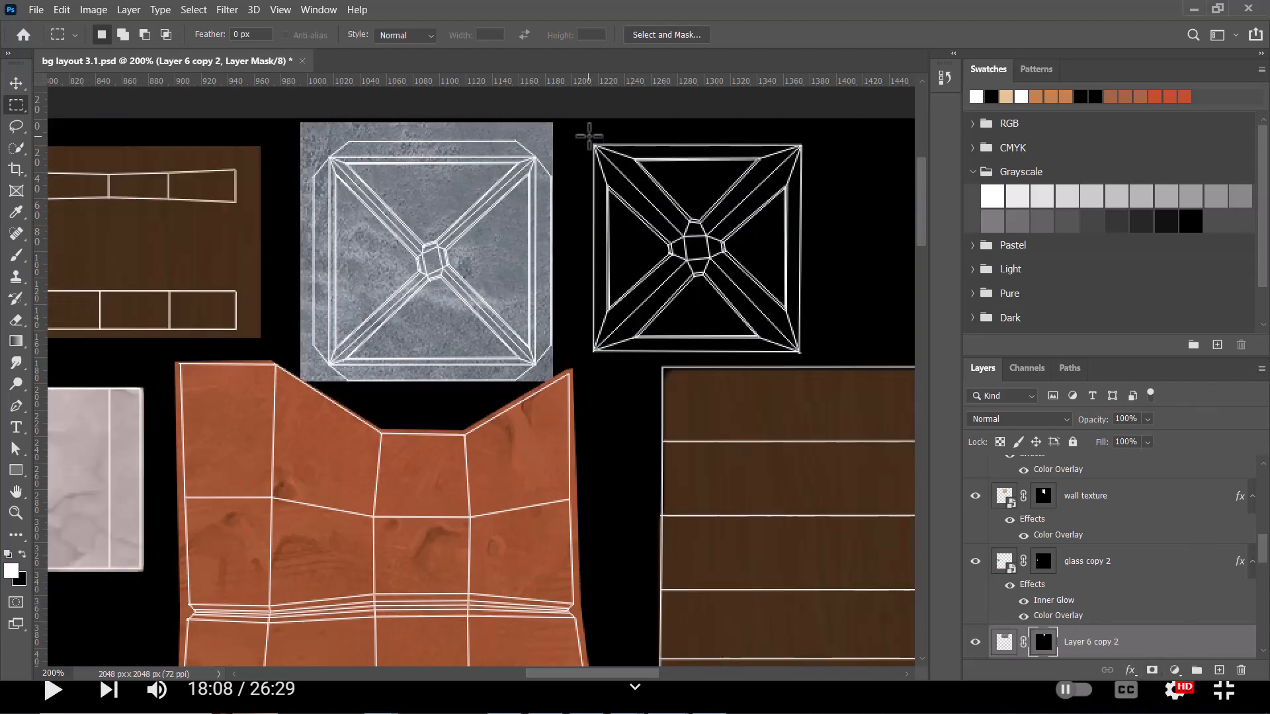
# Marquee-select the right square shell and fill it with white on the Layer 6 copy 2 mask, then deselect
pyautogui.moveTo(815, 360); pyautogui.dragTo(584, 135)
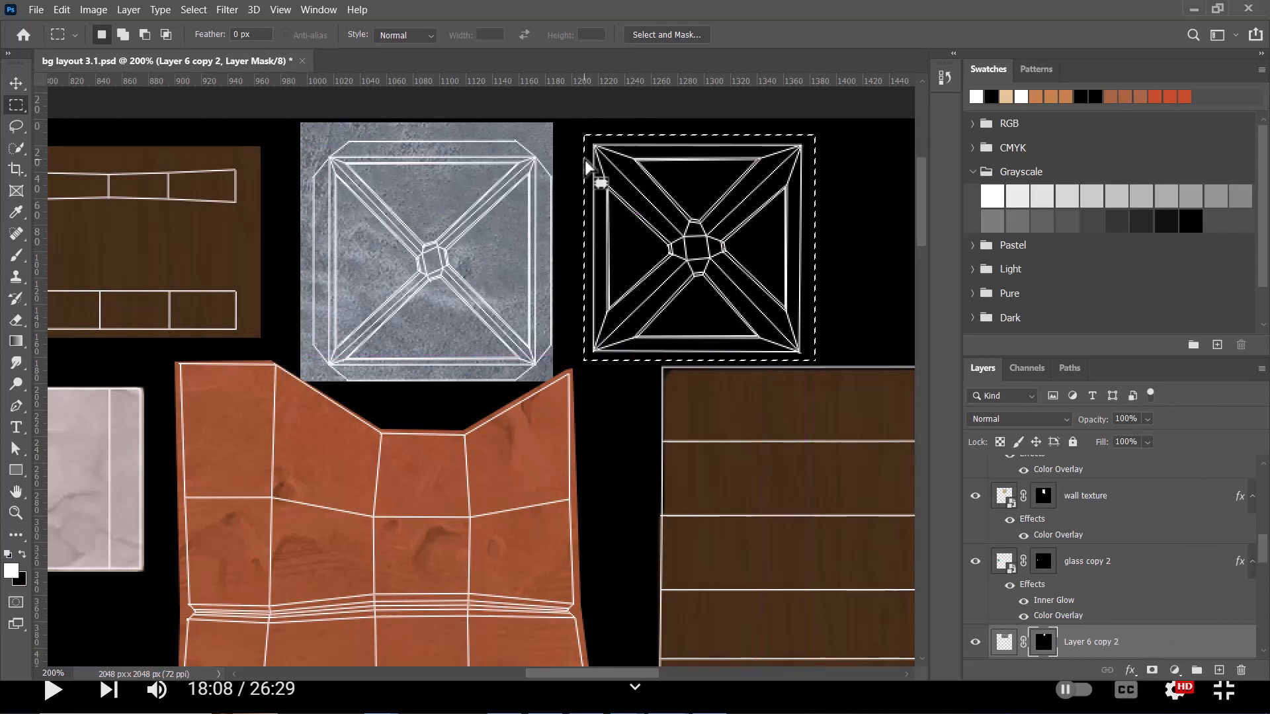
pyautogui.hotkey('alt', 'BackSpace')
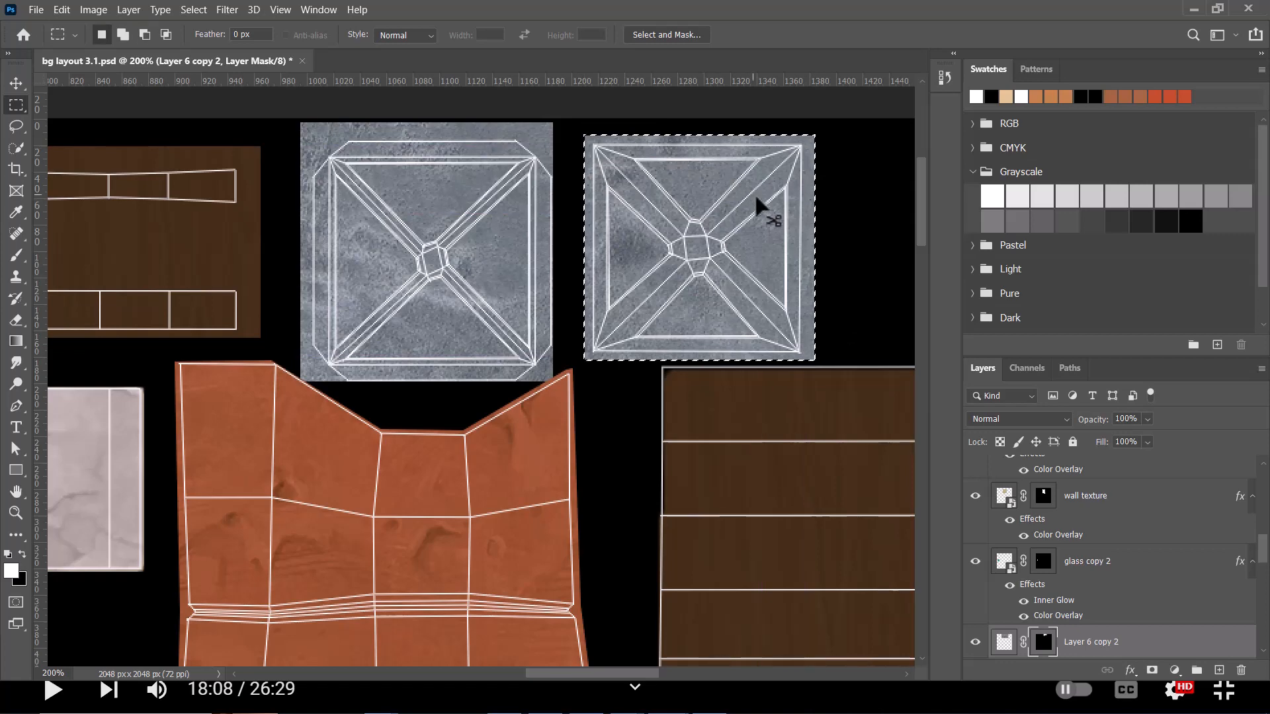
pyautogui.hotkey('ctrl', 'd')
# Examine the front (2).jpg reference image in the texture ref folder and return to bg layout 3.1.psd in Photoshop
pyautogui.scroll(-4, 914, 375)
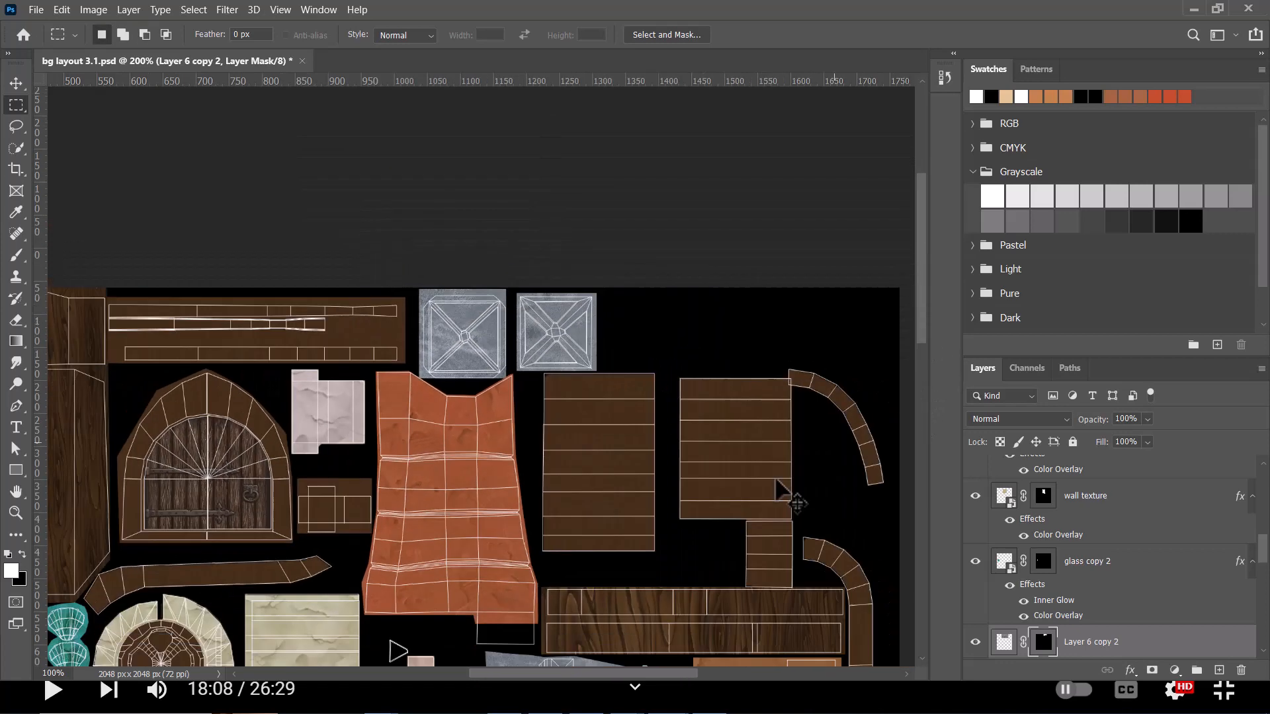
pyautogui.moveTo(504, 572); pyautogui.dragTo(681, 355)
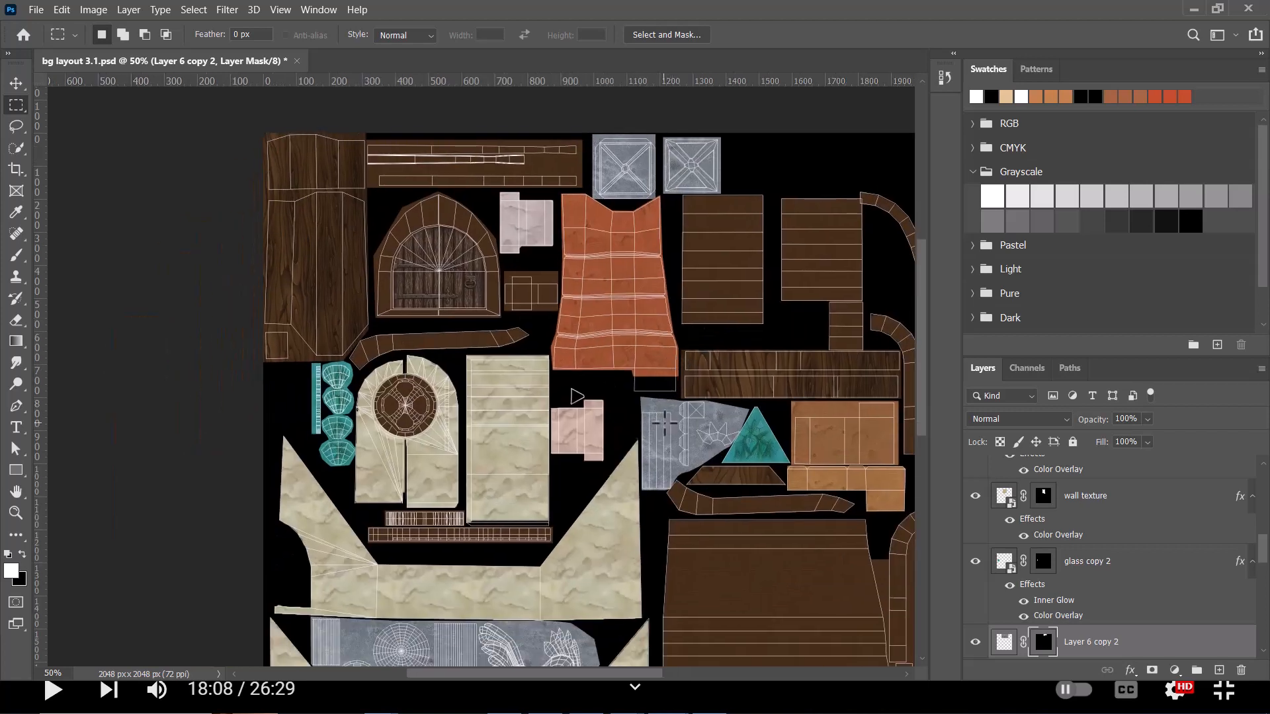
pyautogui.hotkey('alt', 'Tab')
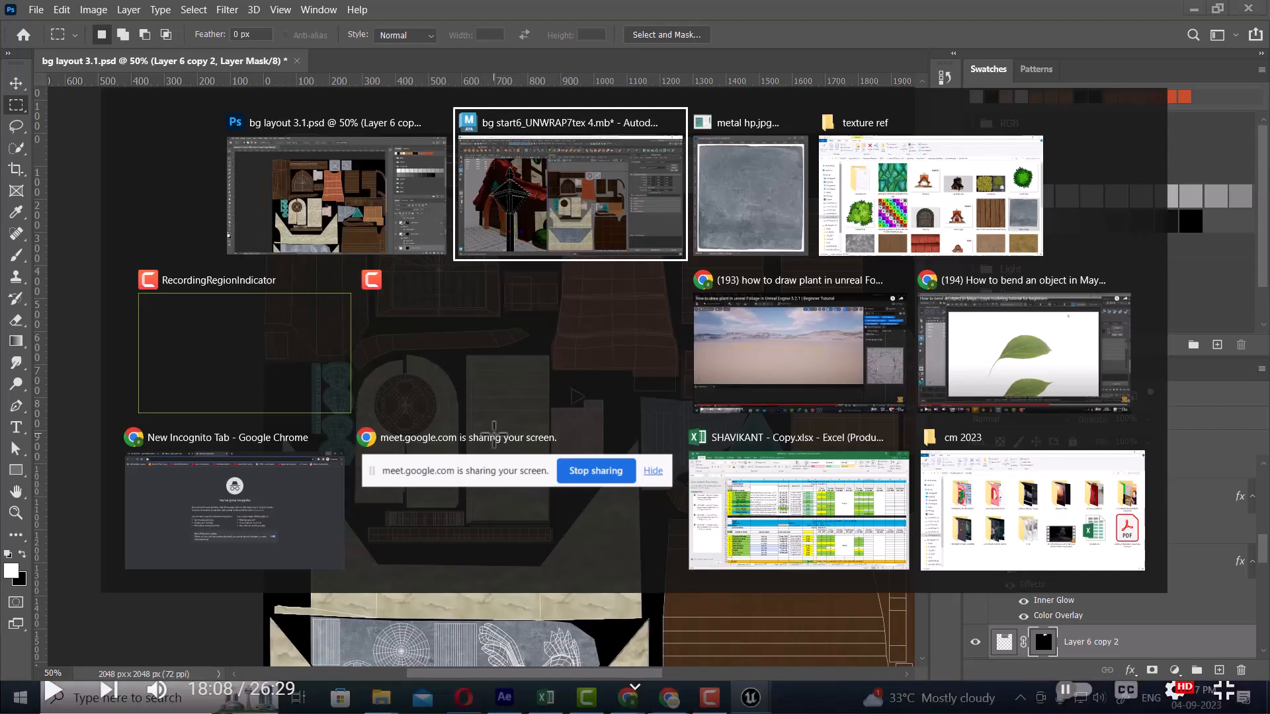
pyautogui.click(903, 214)
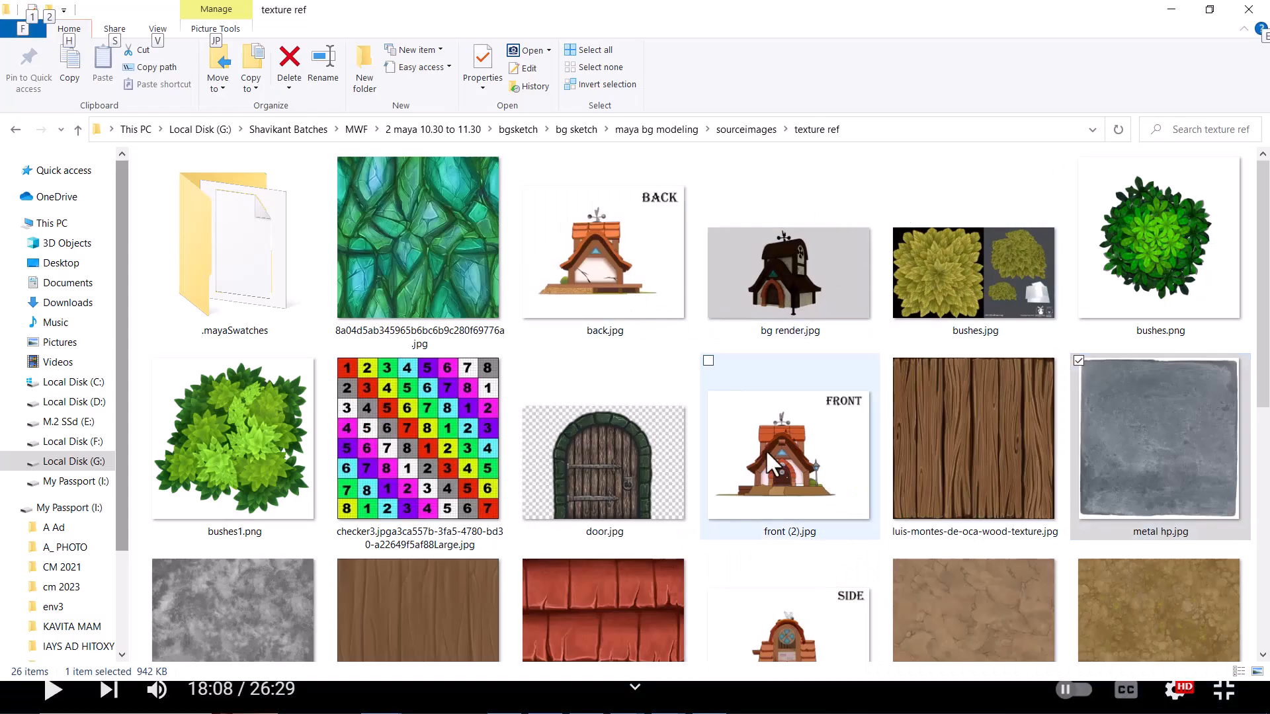
pyautogui.doubleClick(772, 476)
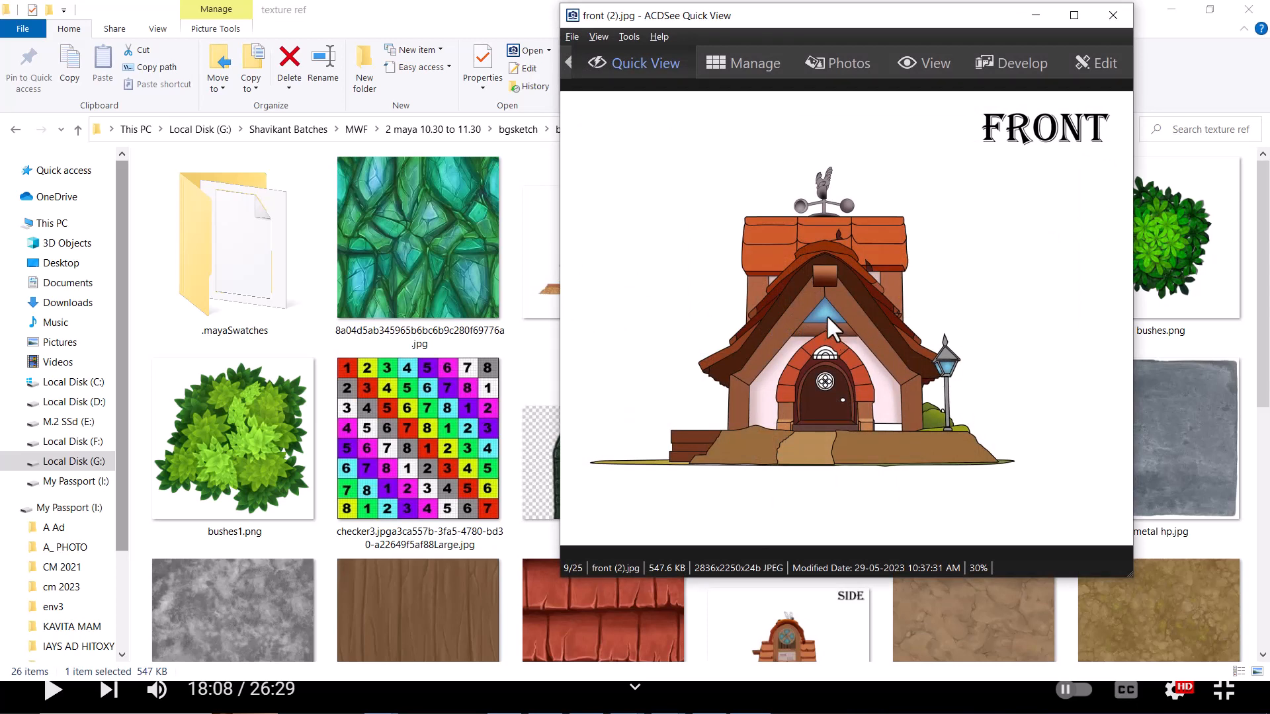
pyautogui.click(1036, 15)
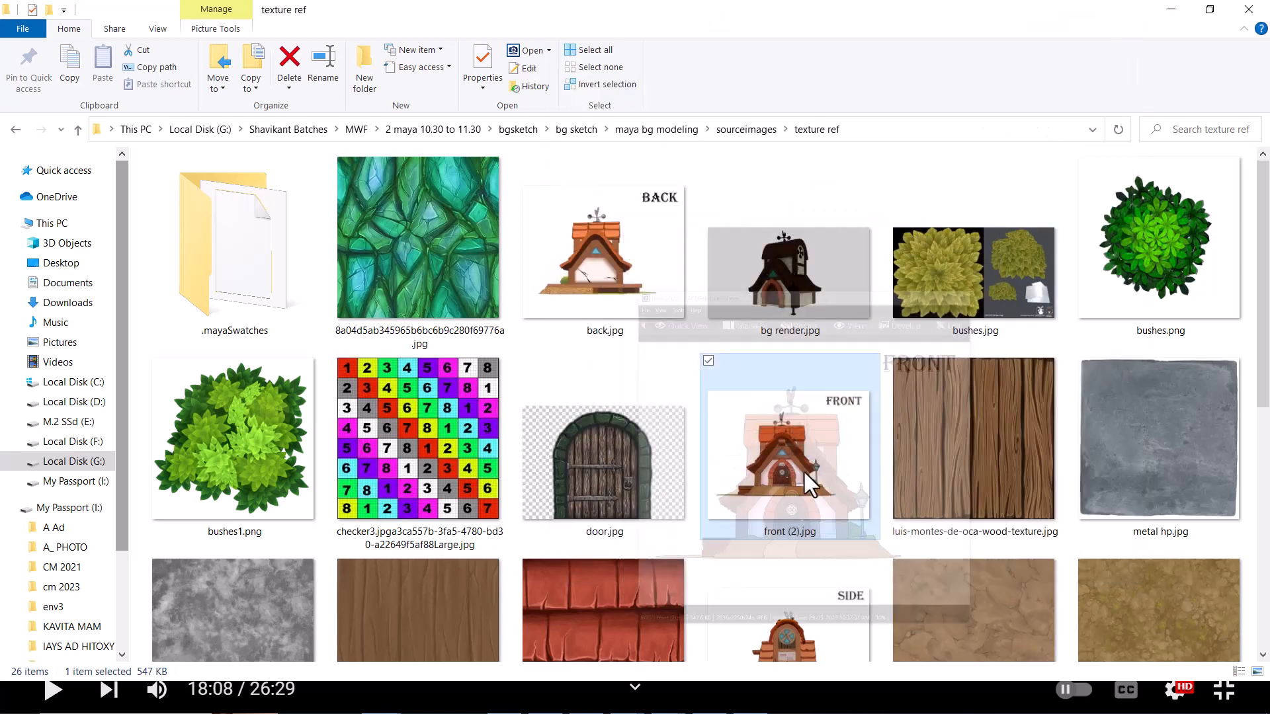
pyautogui.hotkey('alt', 'Tab')
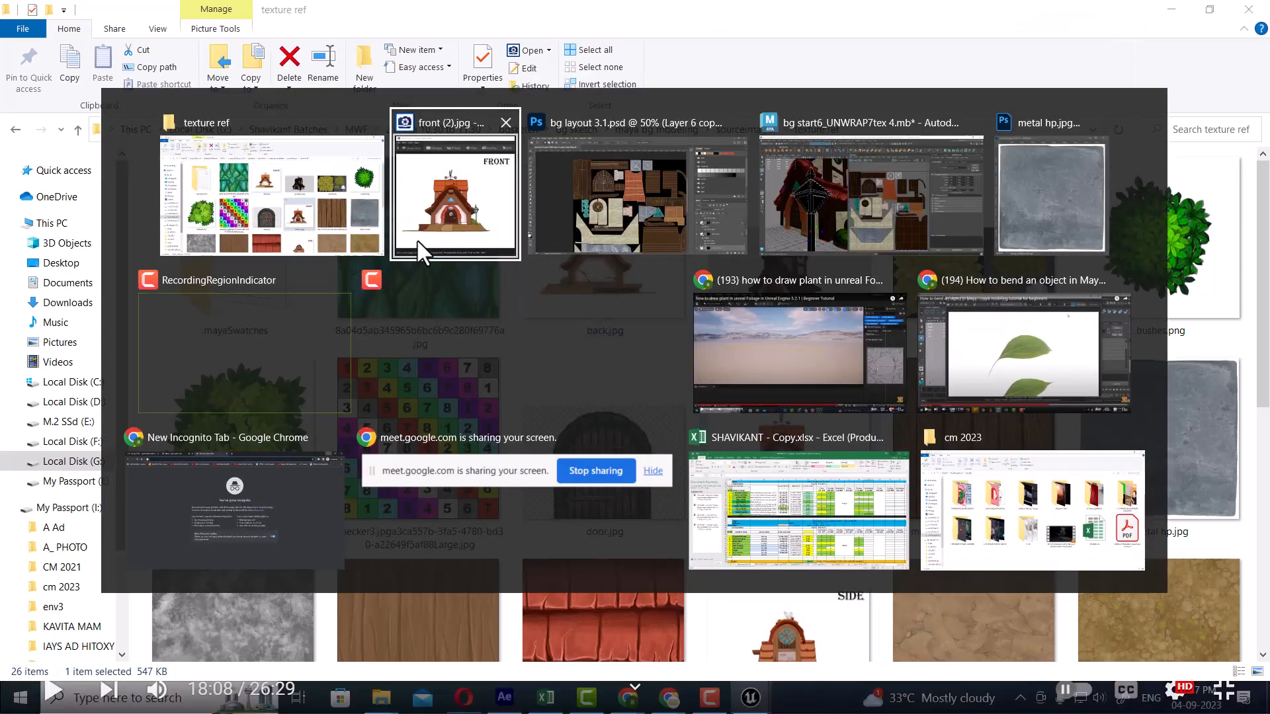
pyautogui.click(717, 208)
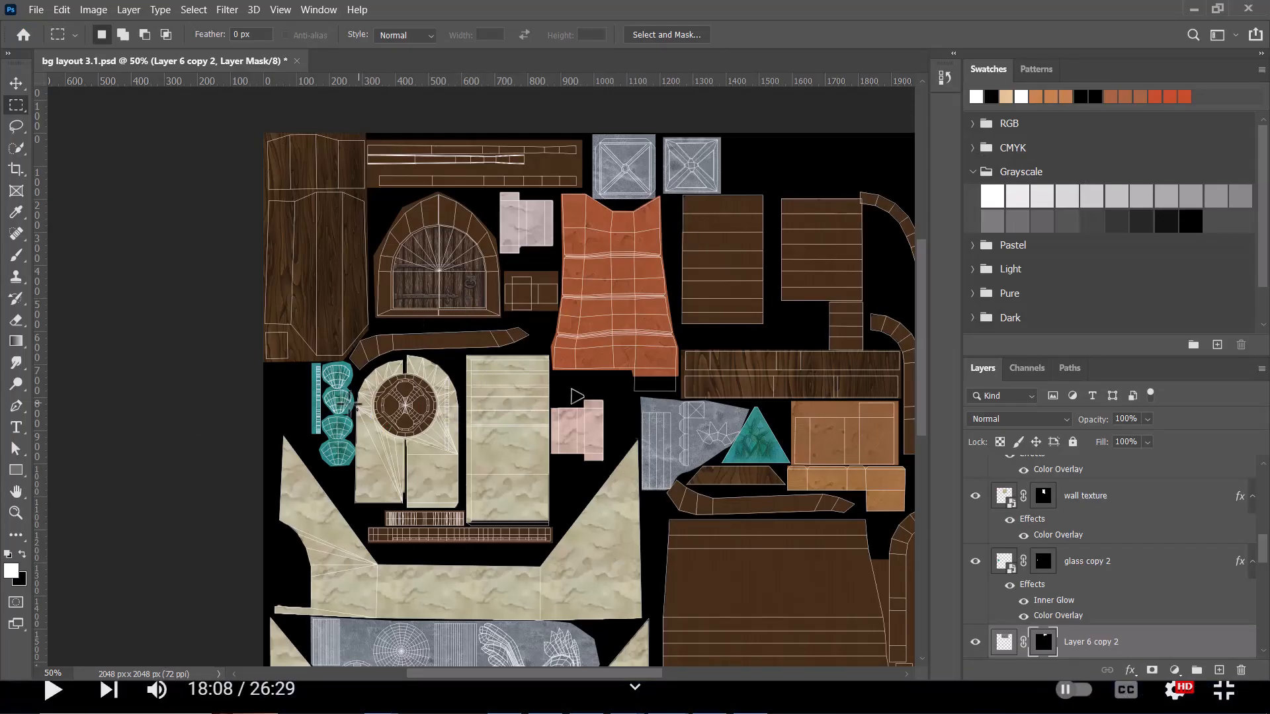
# Pick the glass layer under the large teal triangle and duplicate it over the small triangular shell above the pink wall piece
pyautogui.click(16, 82)
pyautogui.rightClick(762, 442)
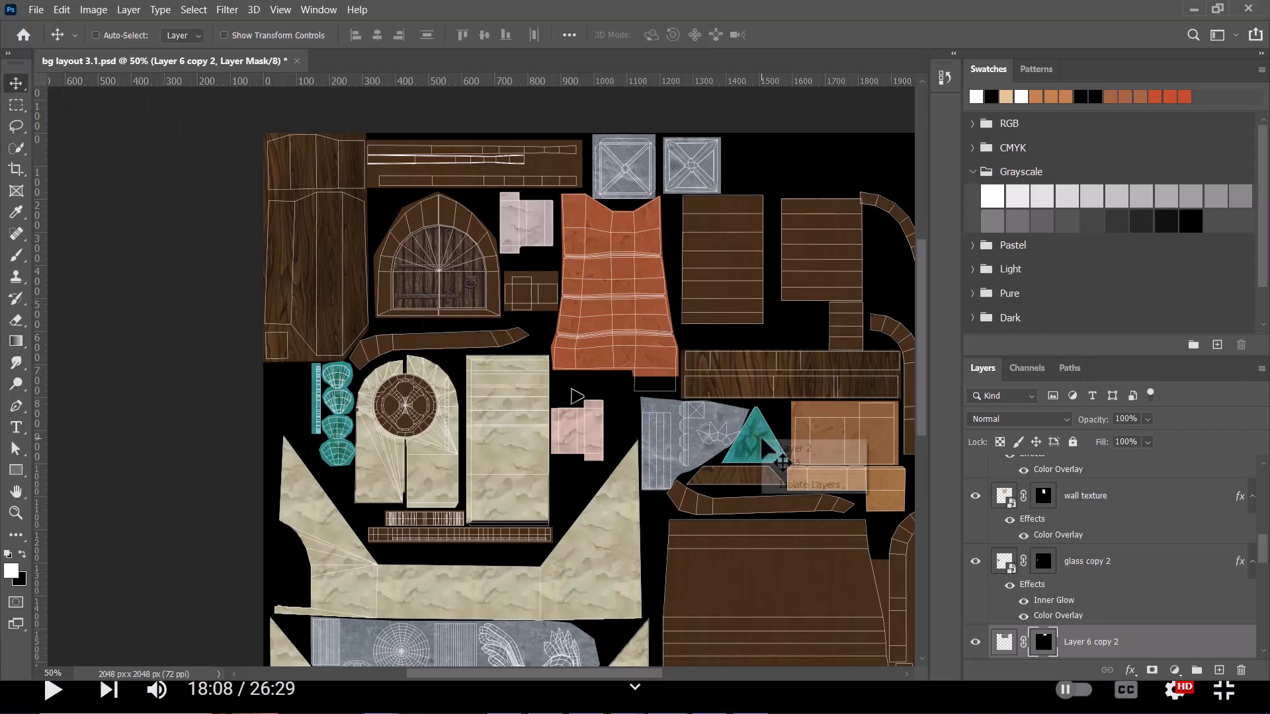
pyautogui.click(802, 451)
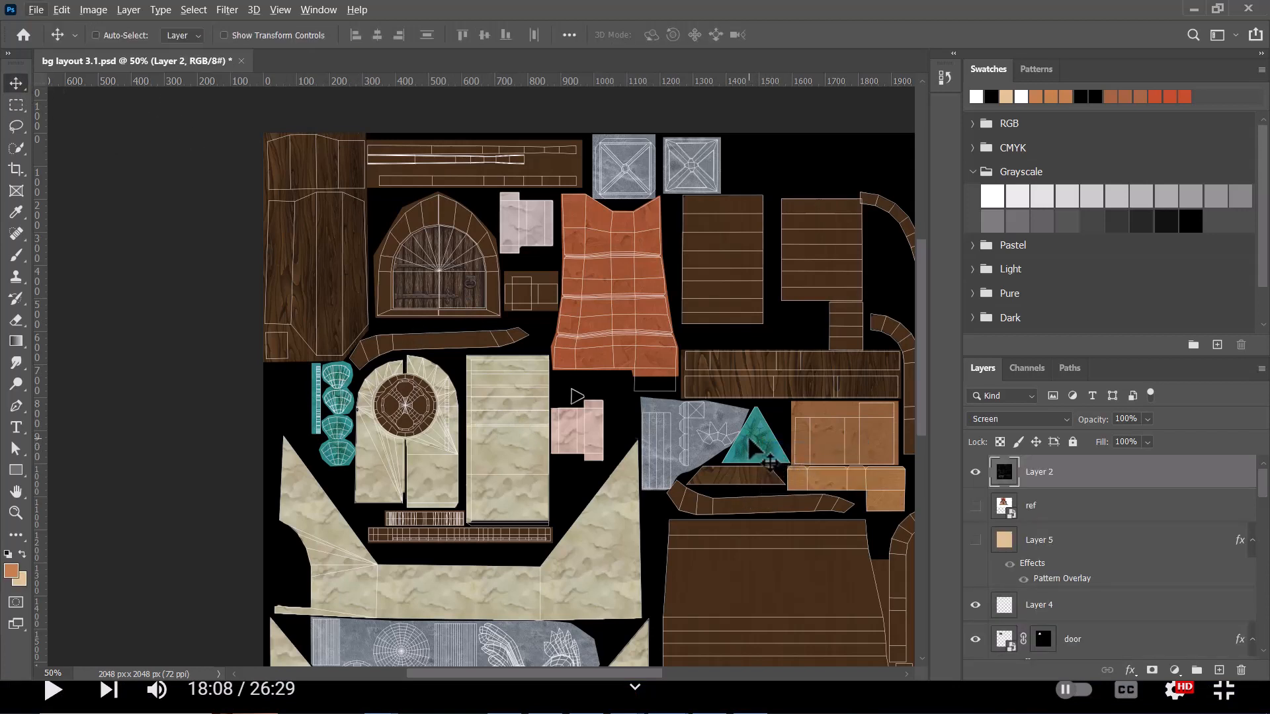
pyautogui.rightClick(753, 448)
pyautogui.click(794, 463)
pyautogui.moveTo(763, 449); pyautogui.dragTo(587, 408)
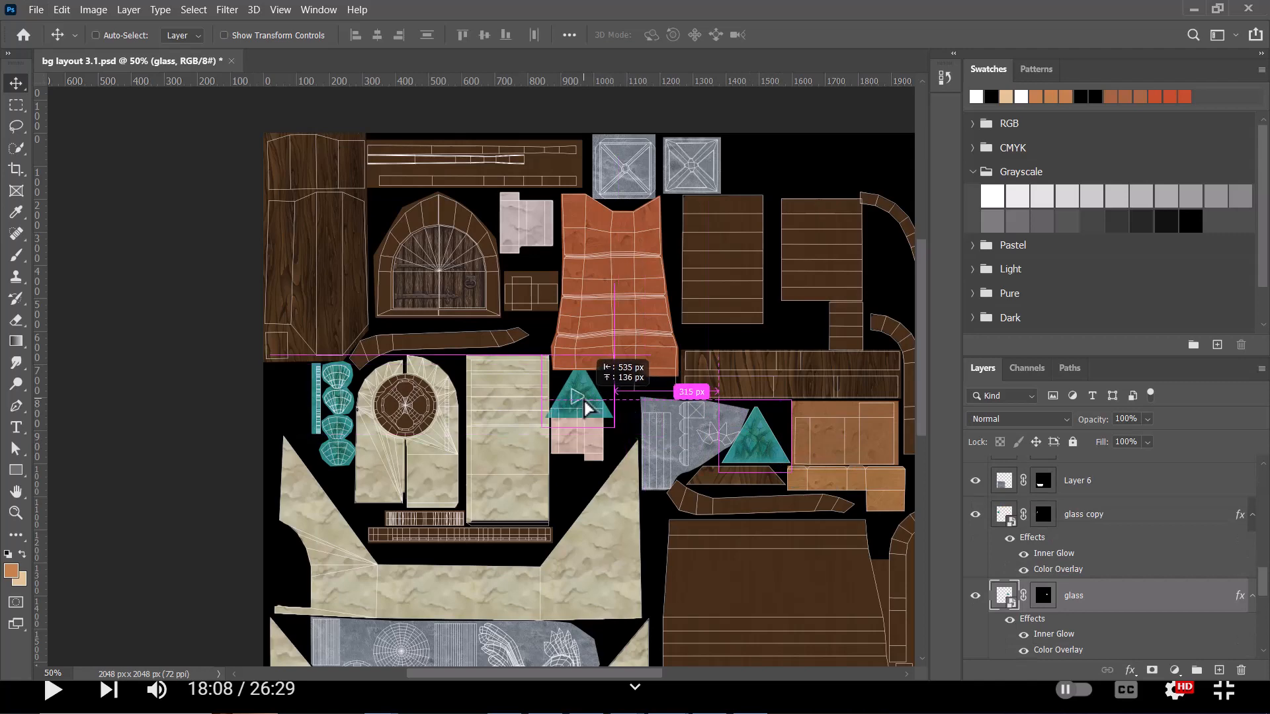
# Free Transform glass copy 3: scale it to 38%, rotate it 92.66 degrees and place it over the small triangular shell
pyautogui.hotkey('ctrl', '+')
pyautogui.hotkey('ctrl', '+')
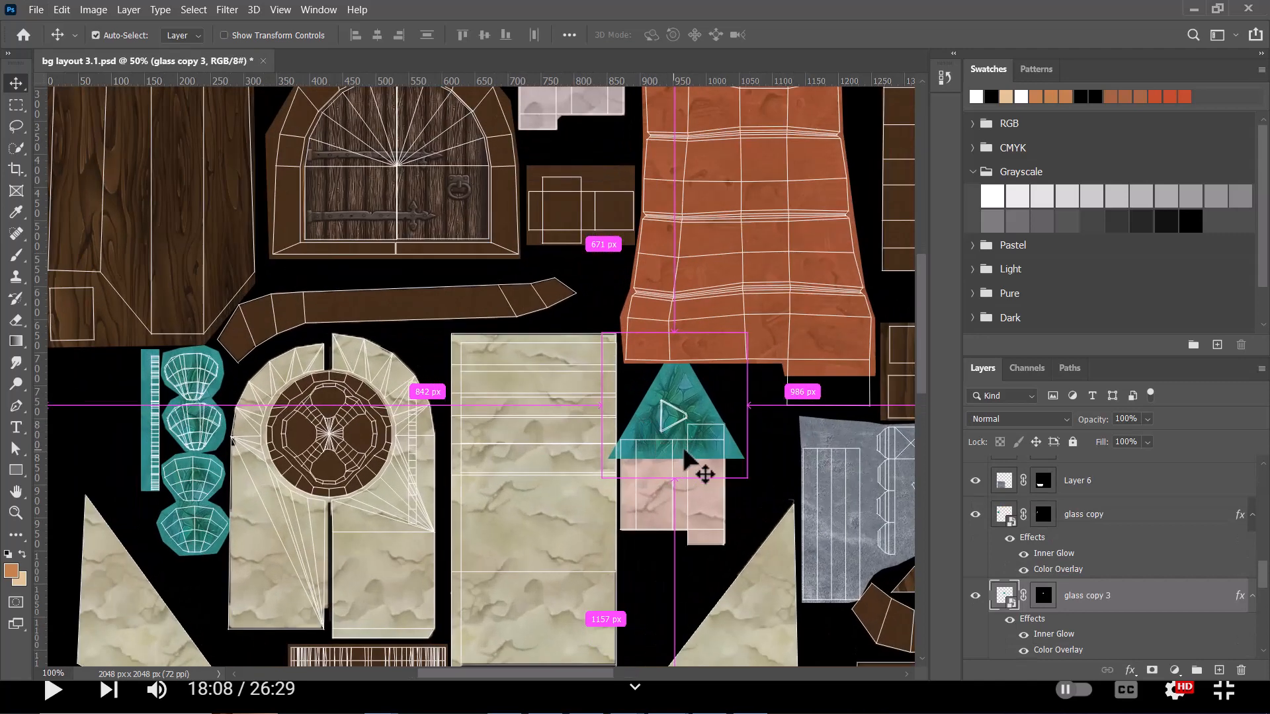
pyautogui.hotkey('ctrl', '+')
pyautogui.moveTo(835, 488); pyautogui.dragTo(720, 419)
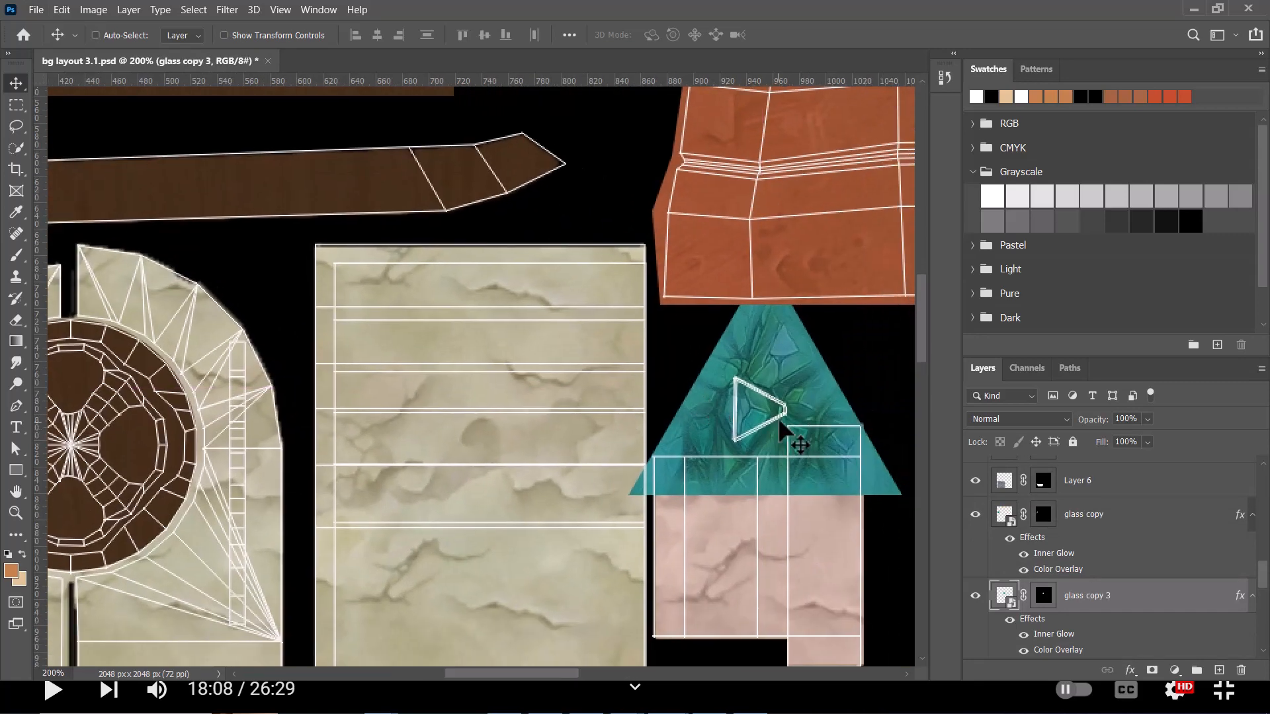
pyautogui.hotkey('ctrl', 't')
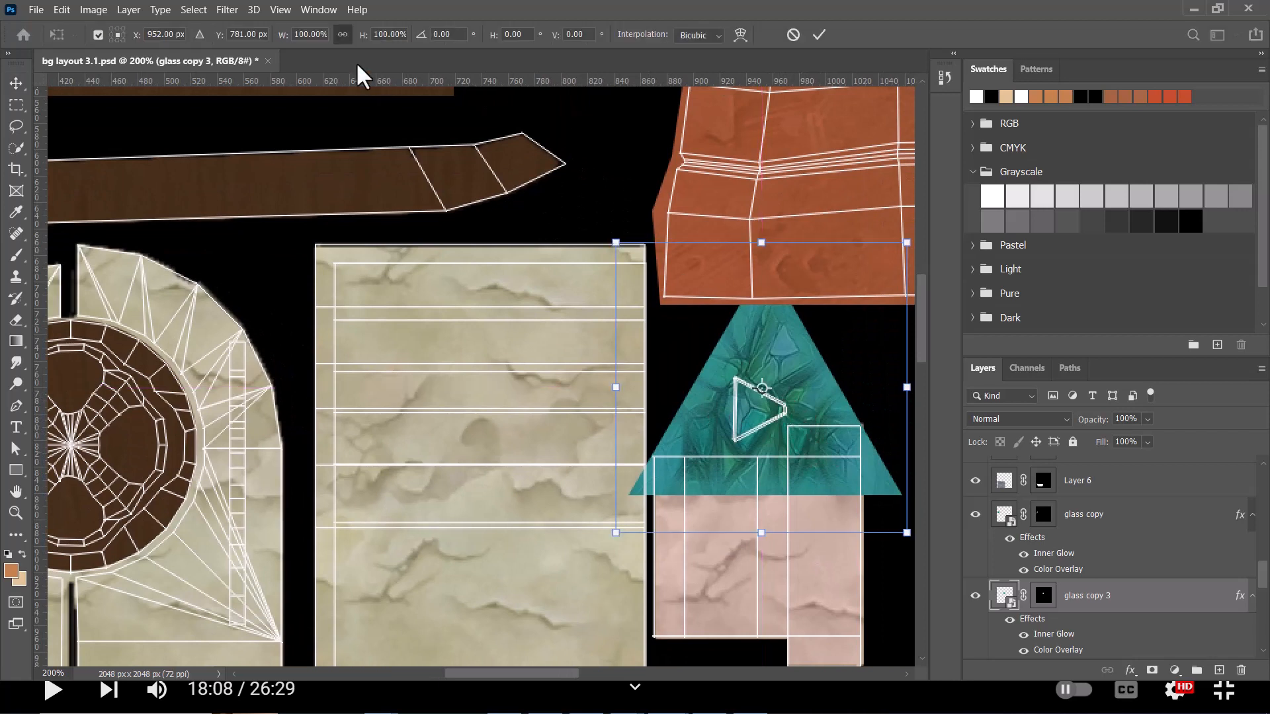
pyautogui.moveTo(365, 45); pyautogui.dragTo(329, 53)
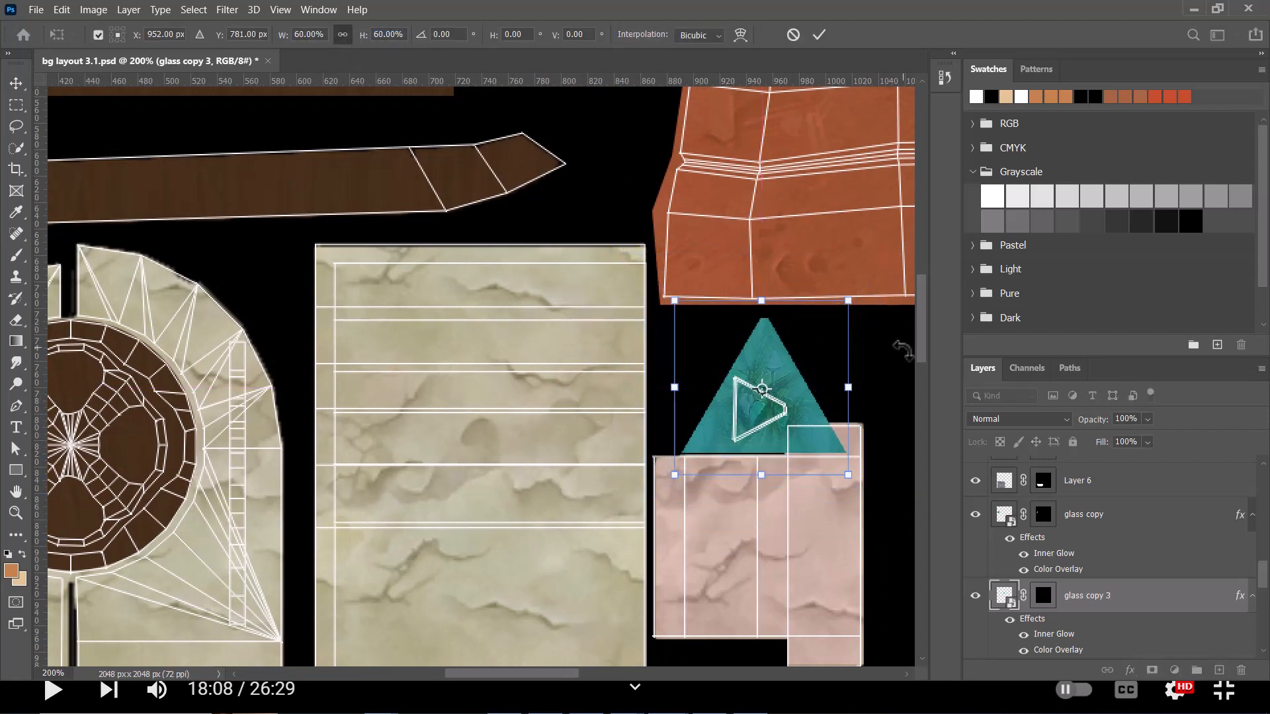
pyautogui.moveTo(751, 320); pyautogui.dragTo(674, 212)
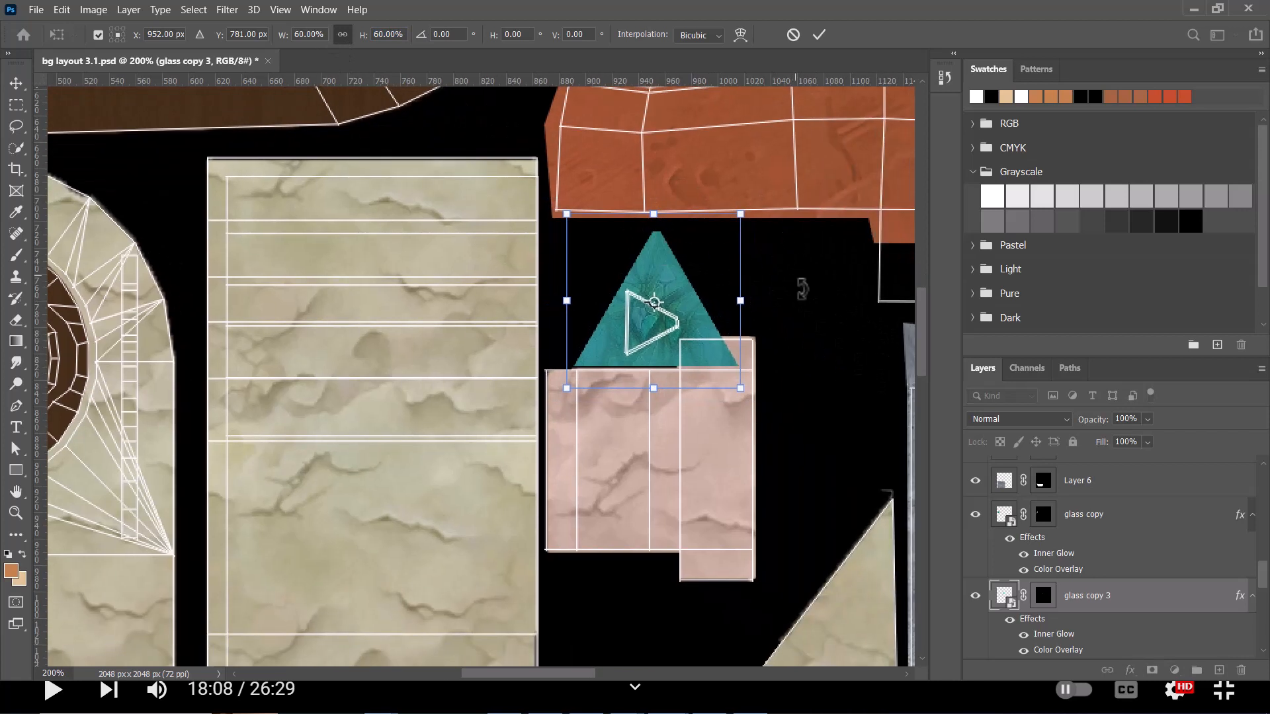
pyautogui.moveTo(803, 289); pyautogui.dragTo(692, 467)
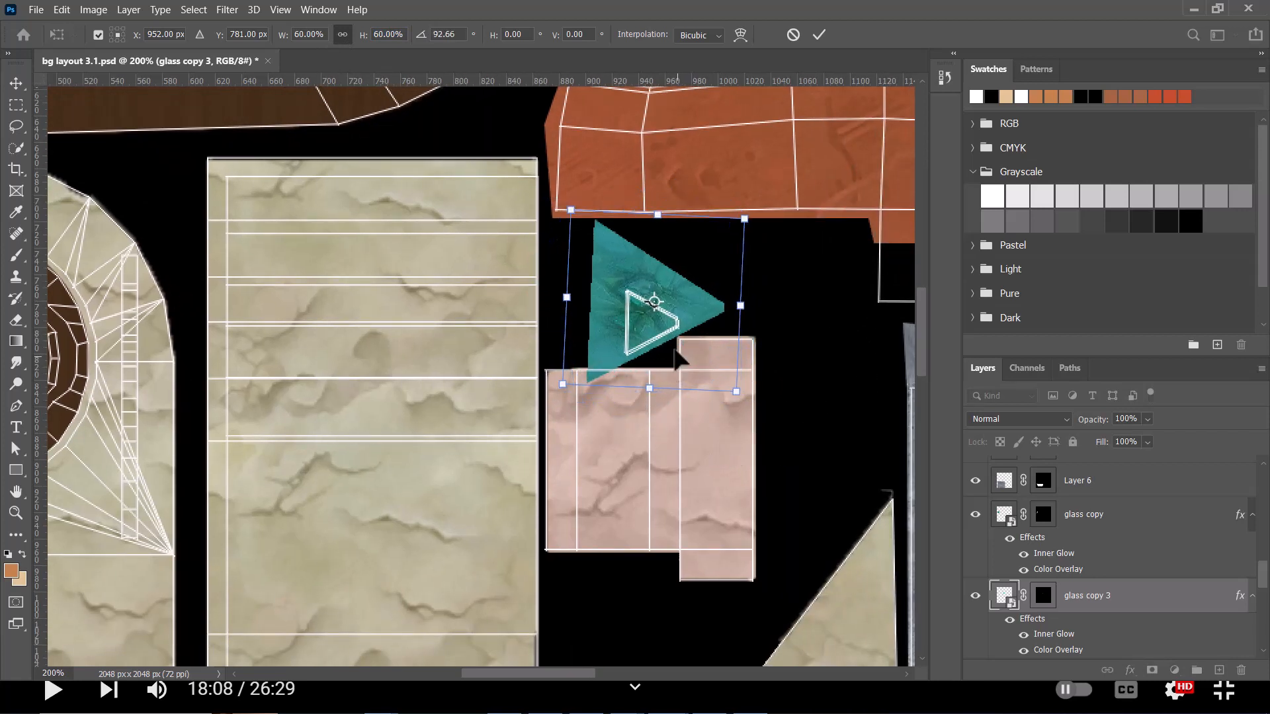
pyautogui.moveTo(705, 299)
pyautogui.mouseDown()
pyautogui.moveTo(719, 336)
pyautogui.moveTo(706, 323)
pyautogui.mouseUp()
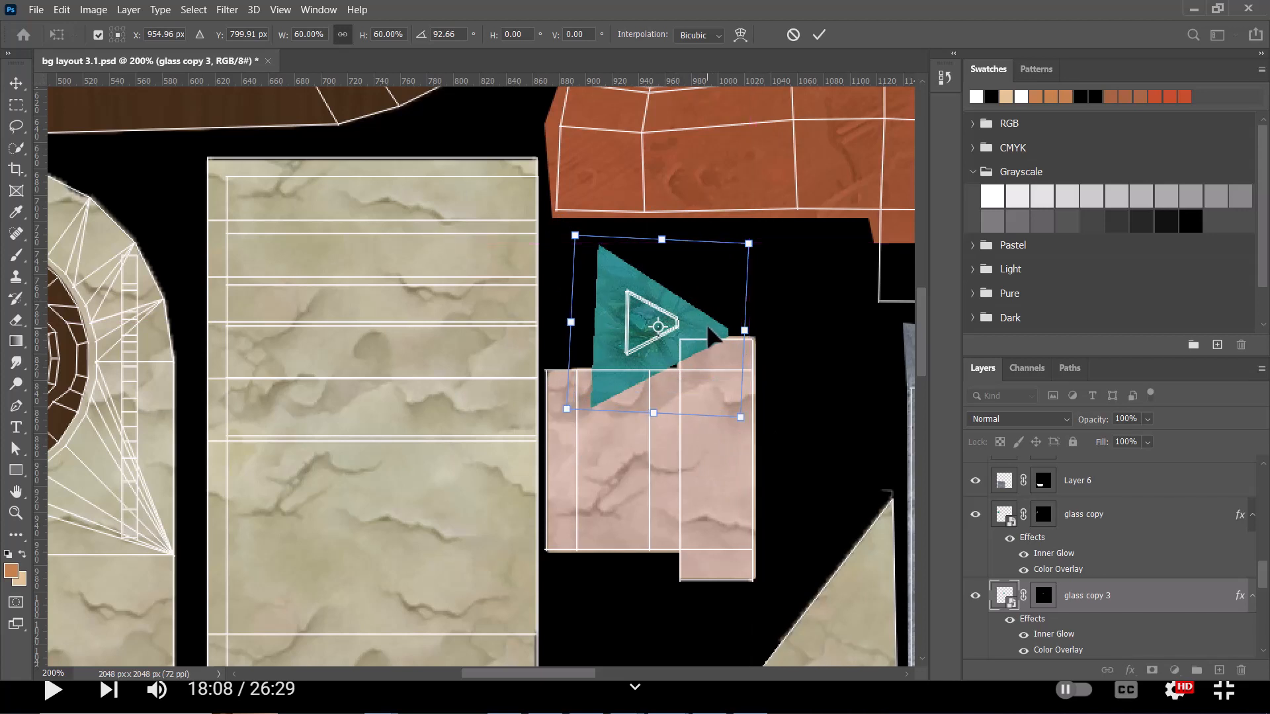
pyautogui.moveTo(366, 40); pyautogui.dragTo(345, 39)
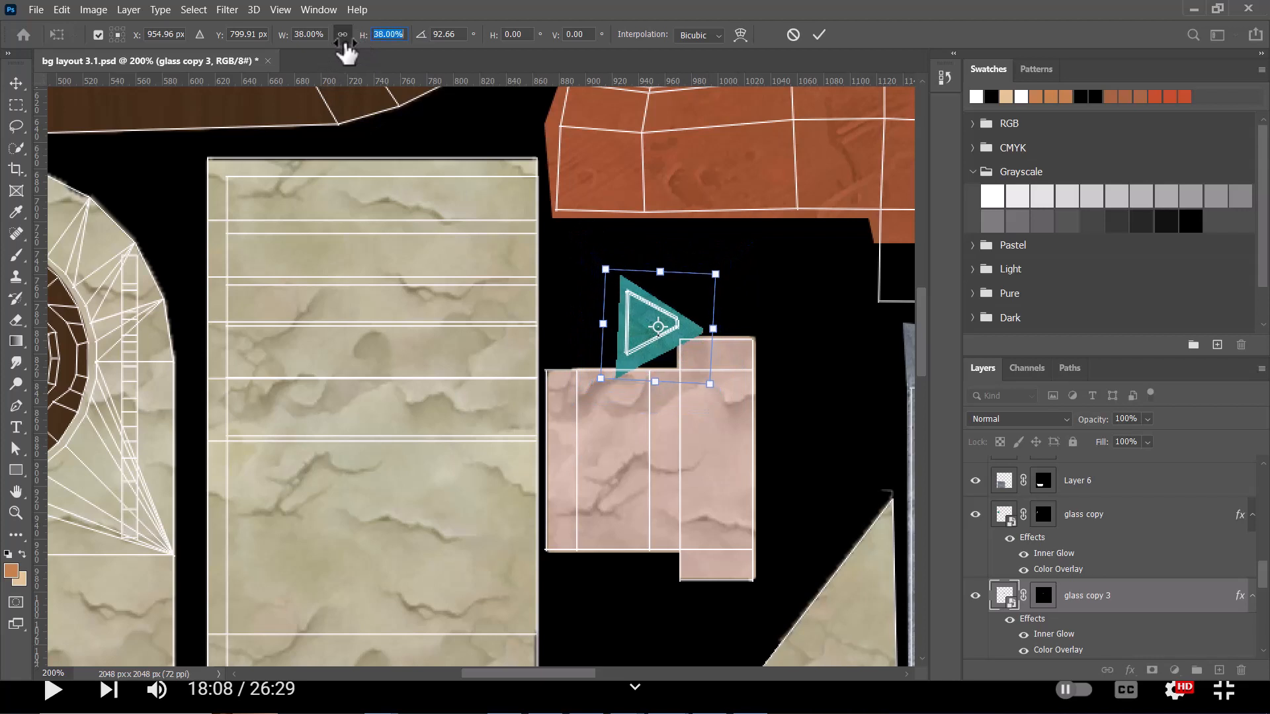
pyautogui.press('Return')
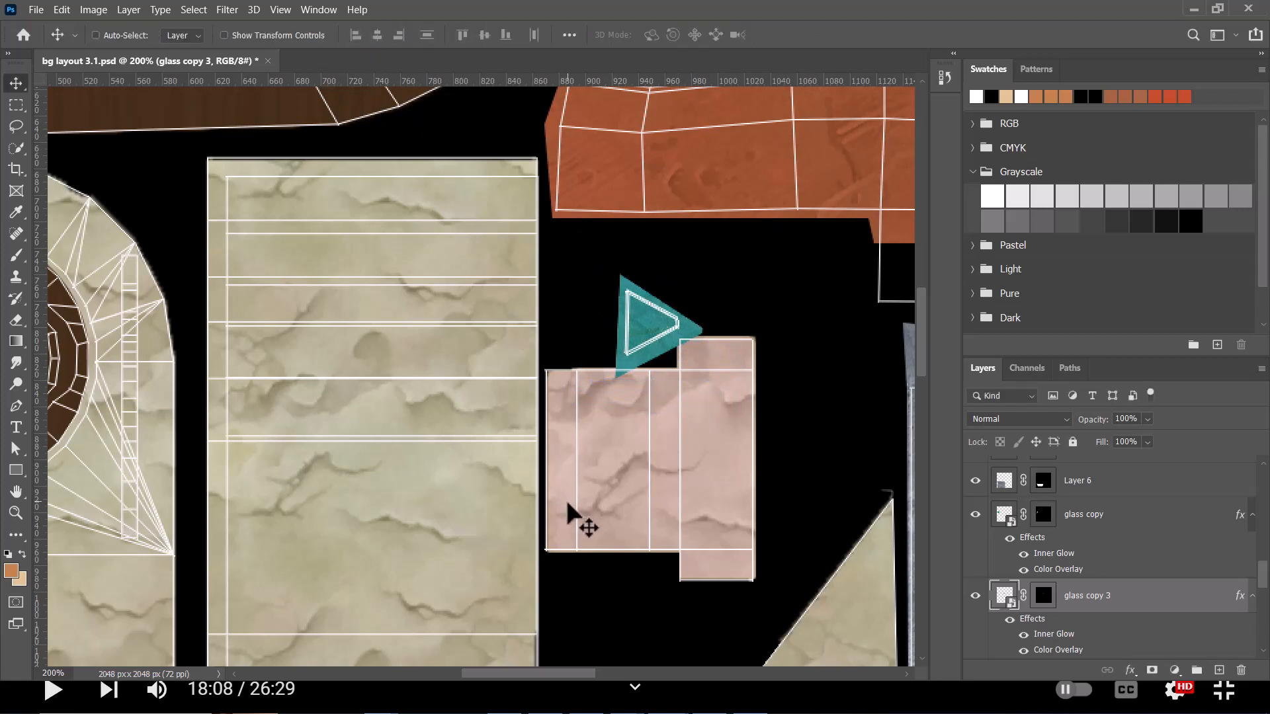
# Check glass copy 3 by toggling its visibility, and shift it slightly upward to centre it on the small triangular shell
pyautogui.hotkey('alt', 'Tab')
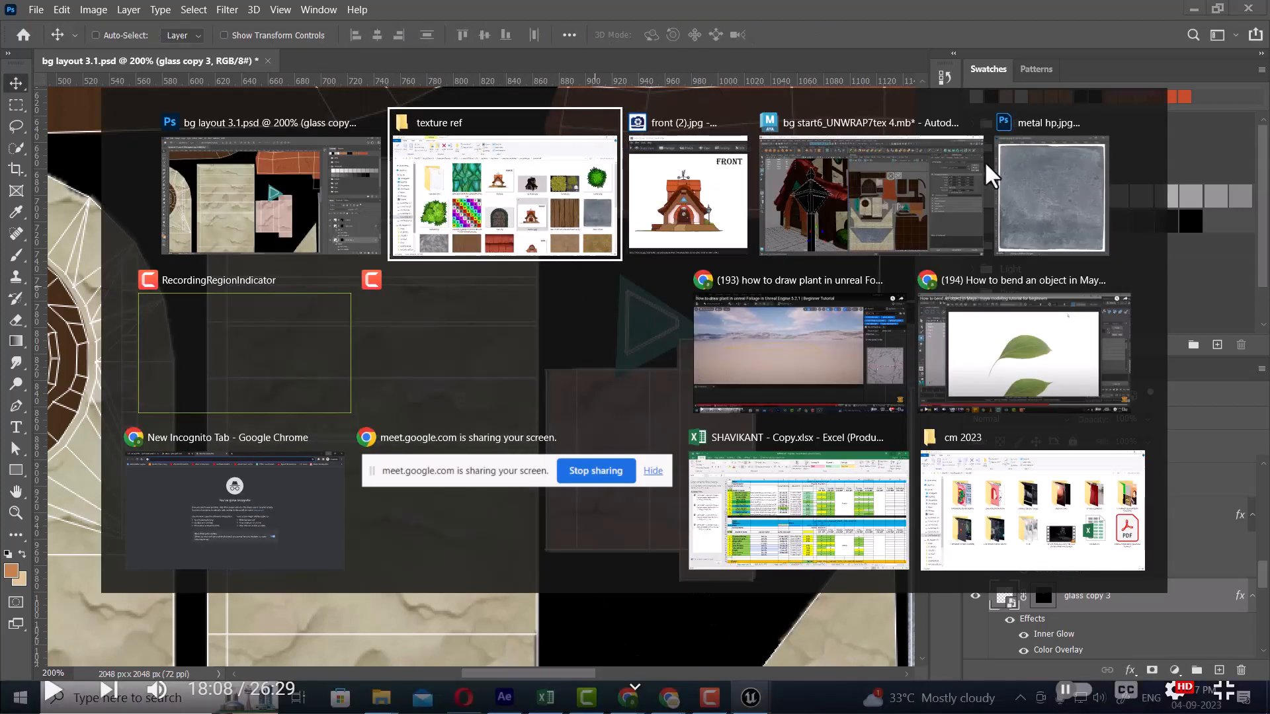
pyautogui.click(483, 305)
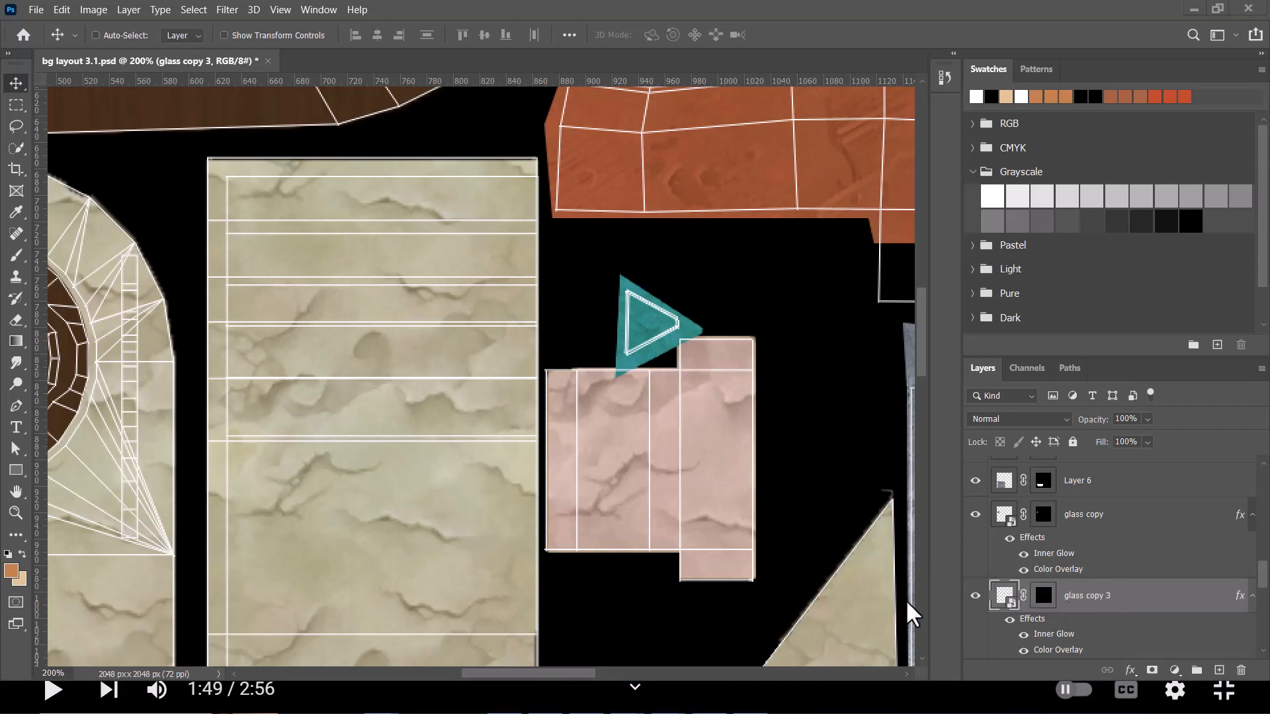
pyautogui.click(975, 596)
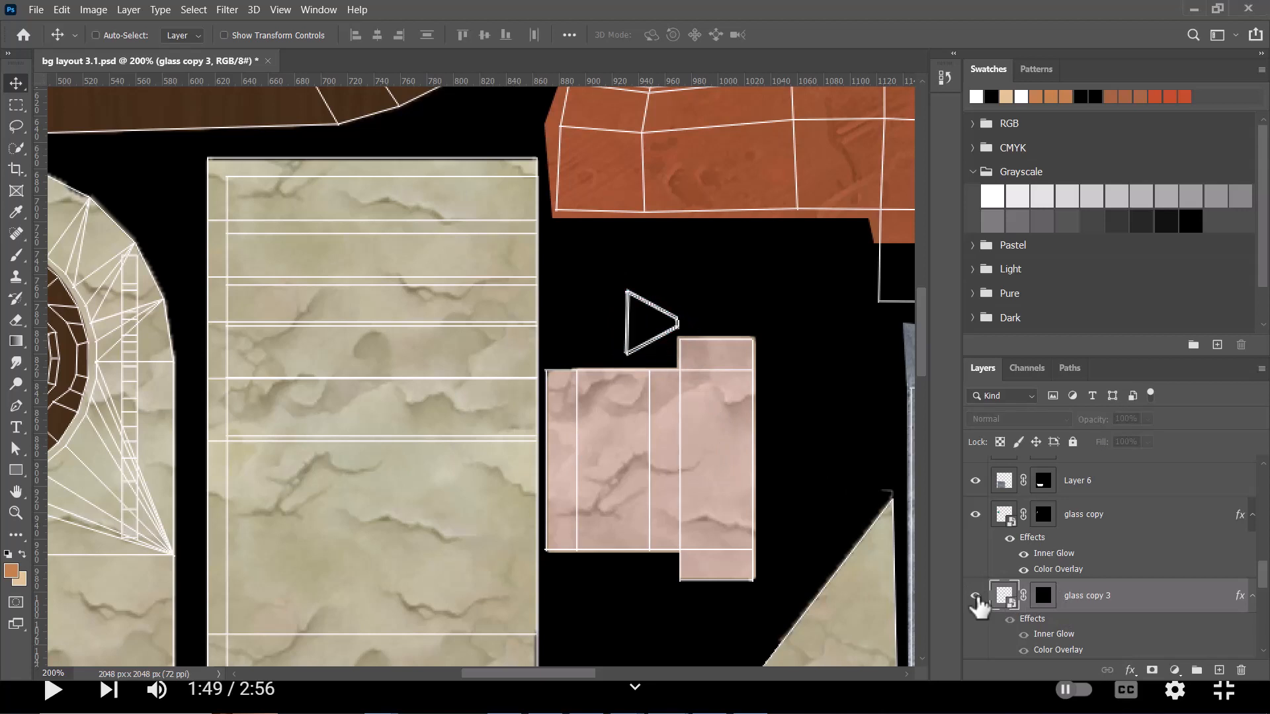
pyautogui.click(975, 596)
pyautogui.hotkey('alt', 'Tab')
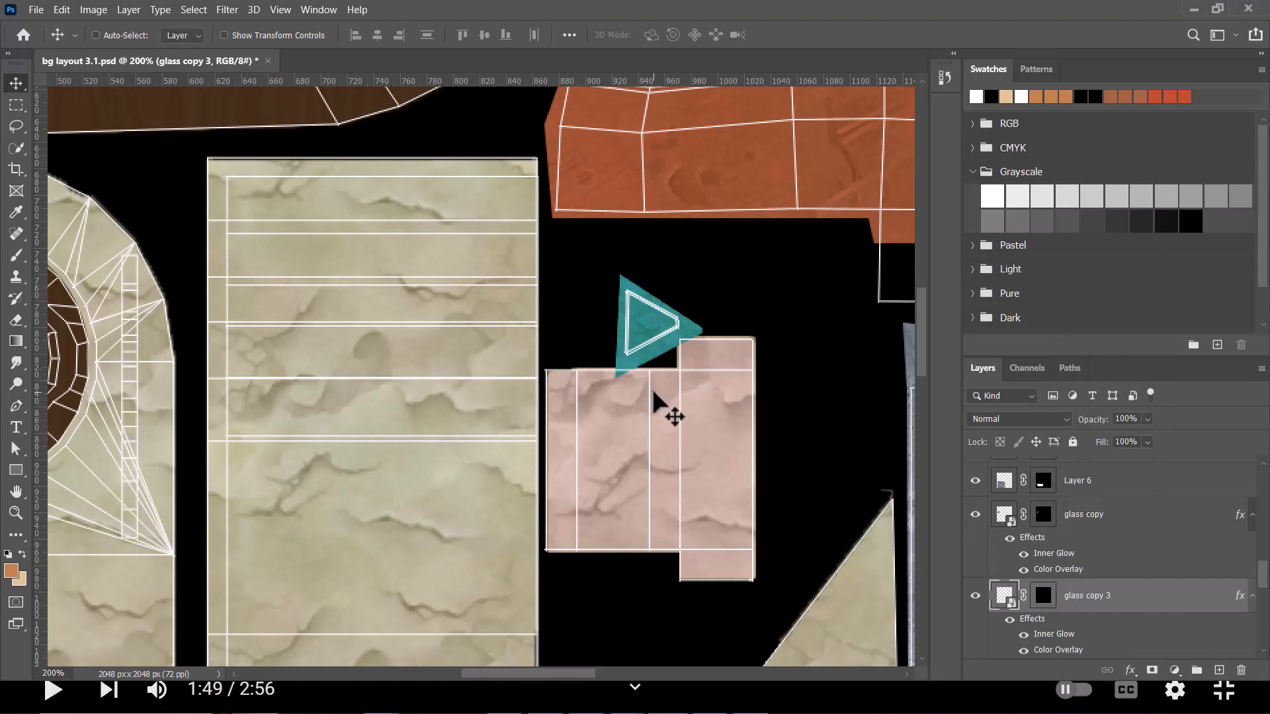
pyautogui.moveTo(657, 347); pyautogui.dragTo(657, 337)
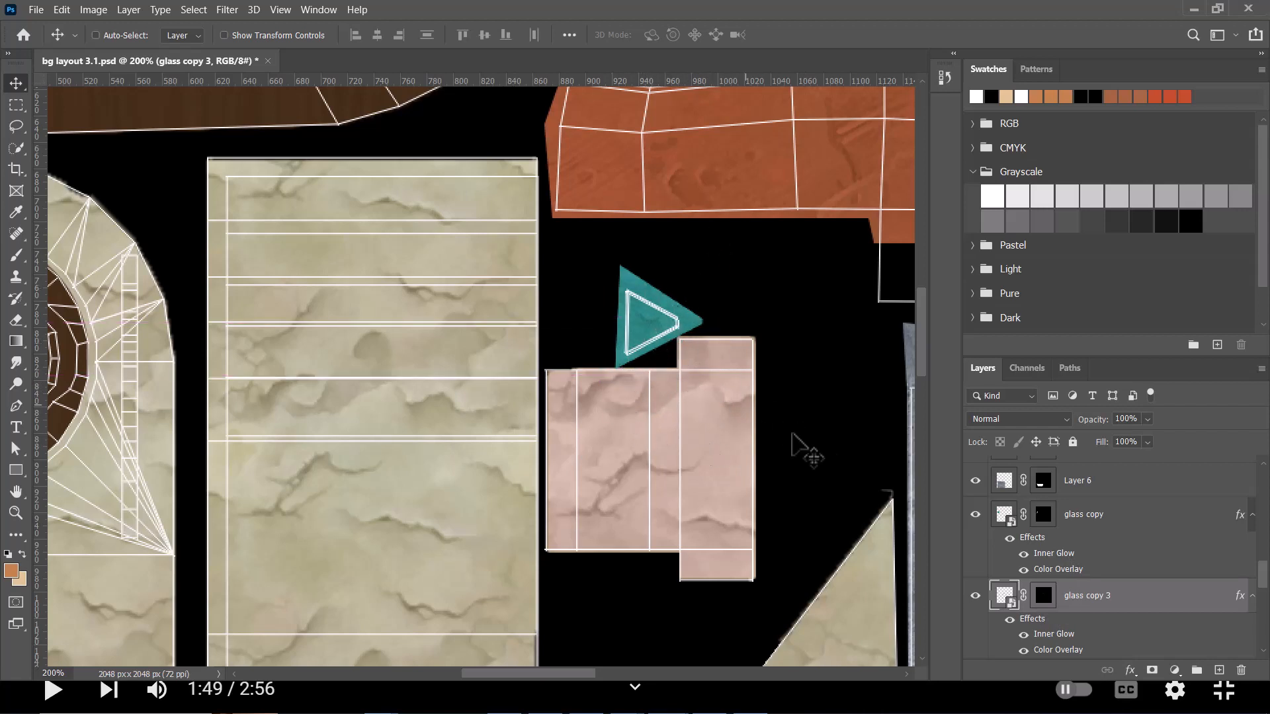
# Hide the UV wireframe on Layer 2 and save the document
pyautogui.hotkey('ctrl', '-')
pyautogui.hotkey('ctrl', '-')
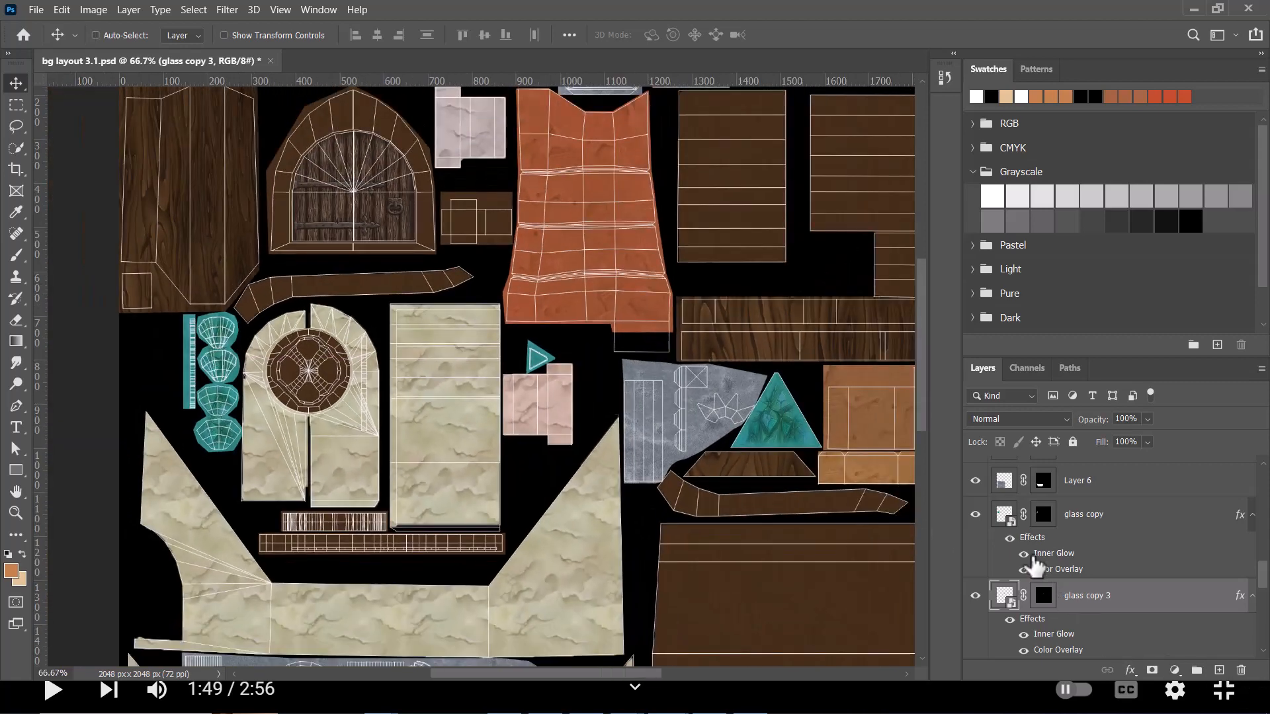
pyautogui.scroll(2, 1075, 560)
pyautogui.scroll(5, 1075, 561)
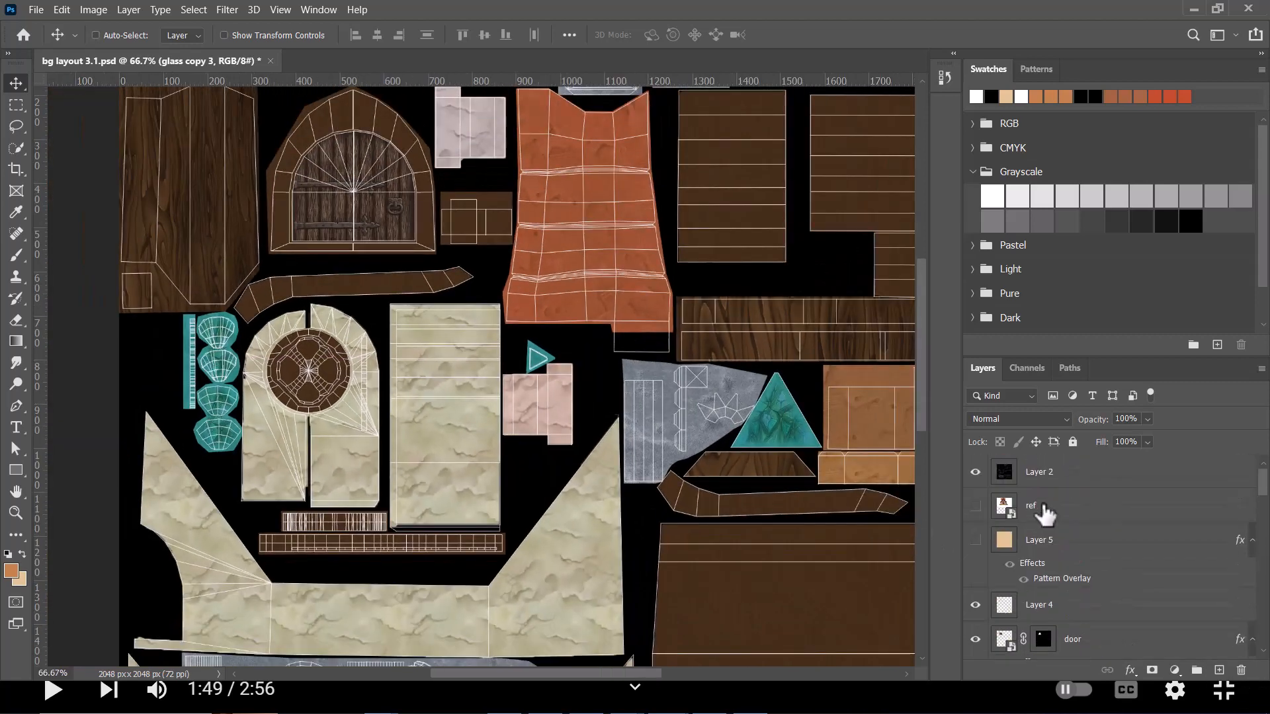
pyautogui.click(975, 472)
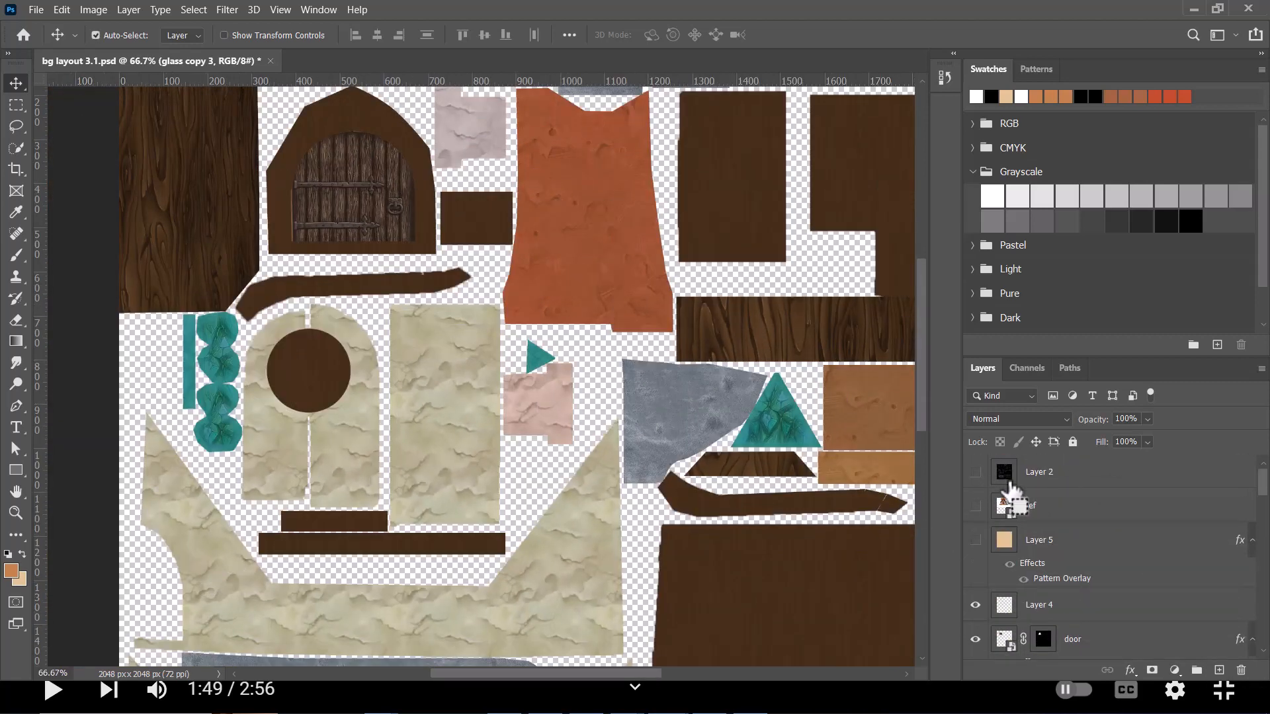
pyautogui.hotkey('ctrl', 's')
# Switch to Maya, deselect the lamp post and inspect its updated glass and metal textures beside the house
pyautogui.hotkey('alt', 'Tab')
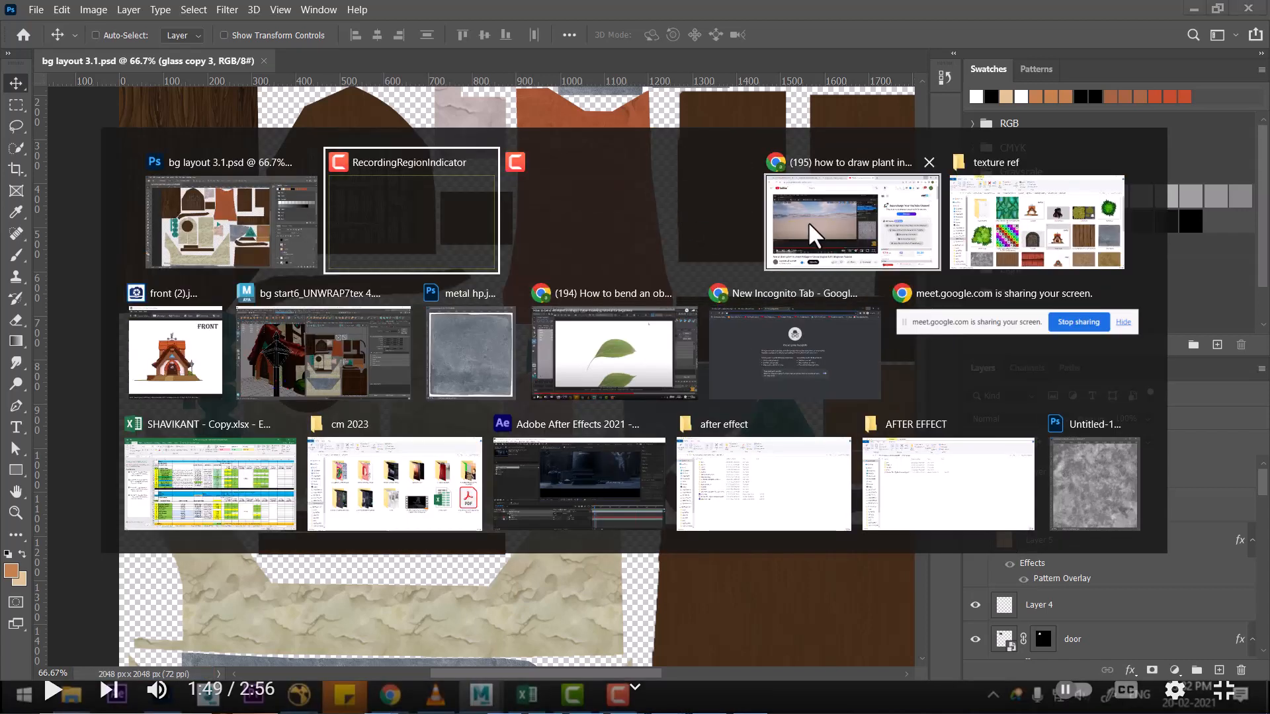
pyautogui.click(334, 347)
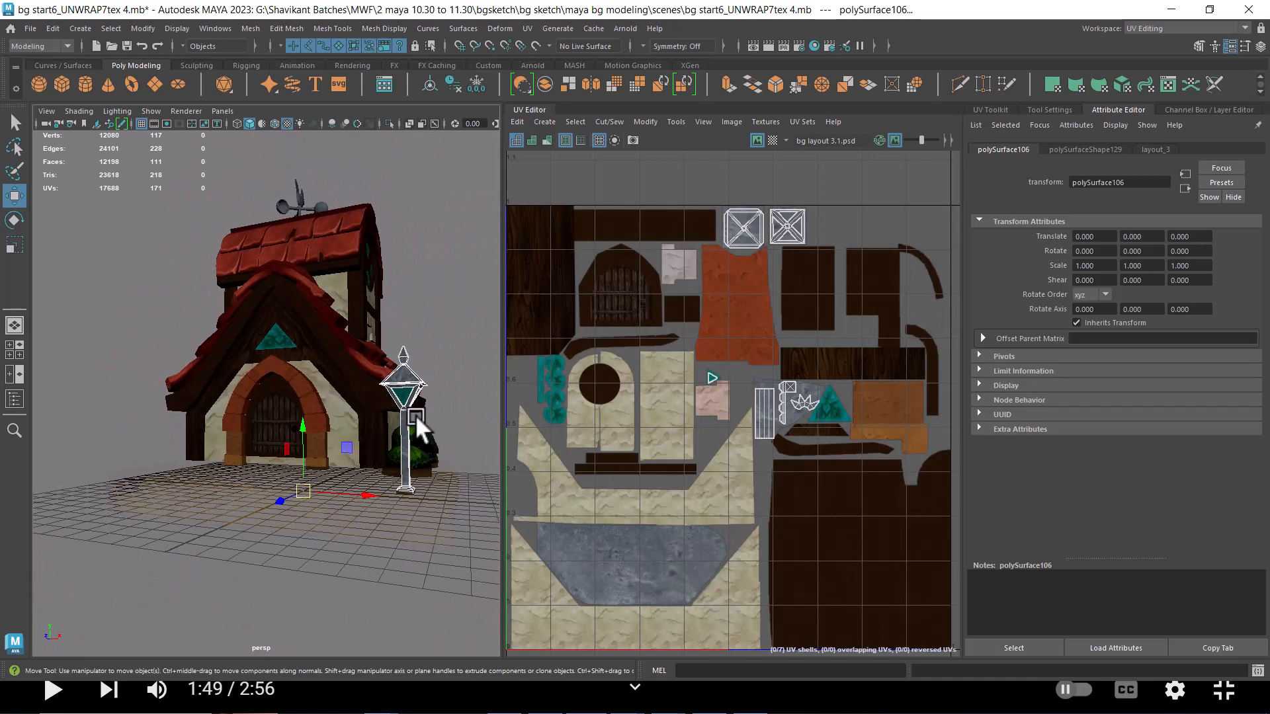
pyautogui.moveTo(416, 414); pyautogui.dragTo(423, 450)
pyautogui.click(430, 320)
pyautogui.moveTo(430, 319); pyautogui.dragTo(379, 350)
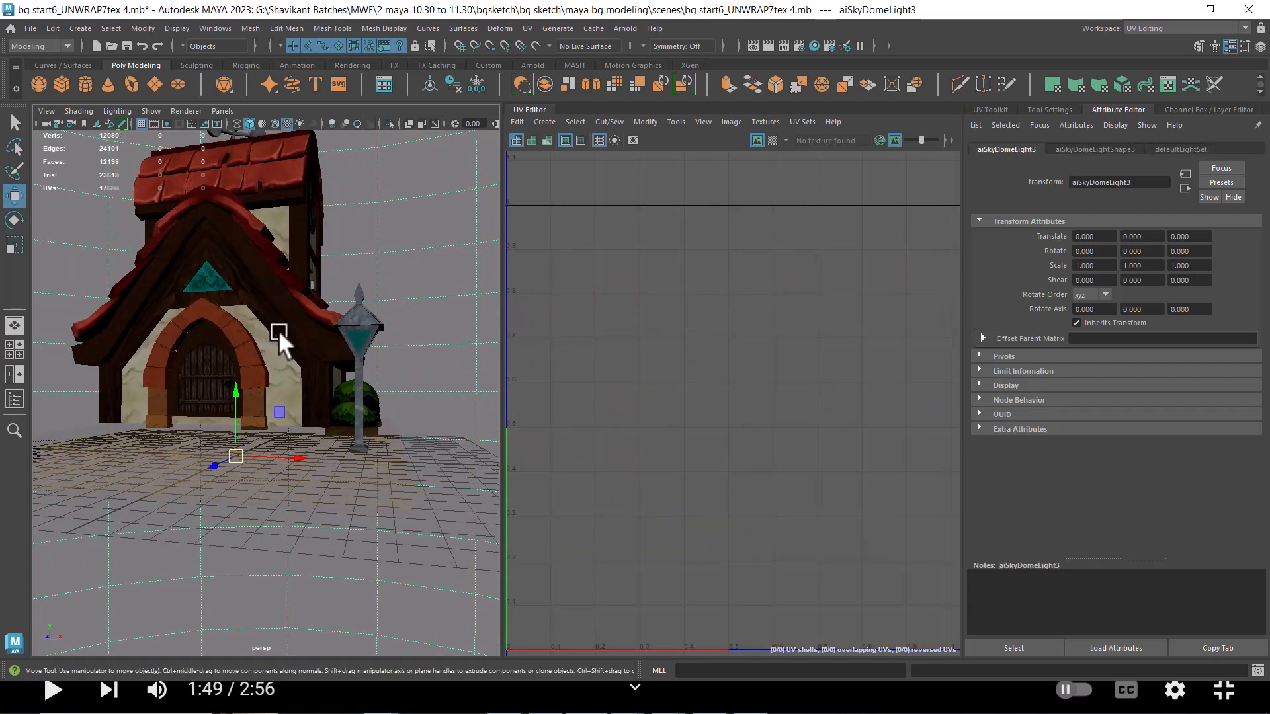
# Break the transparency connection on the ground mesh's bg_layout_1 material
pyautogui.moveTo(279, 331); pyautogui.dragTo(379, 419)
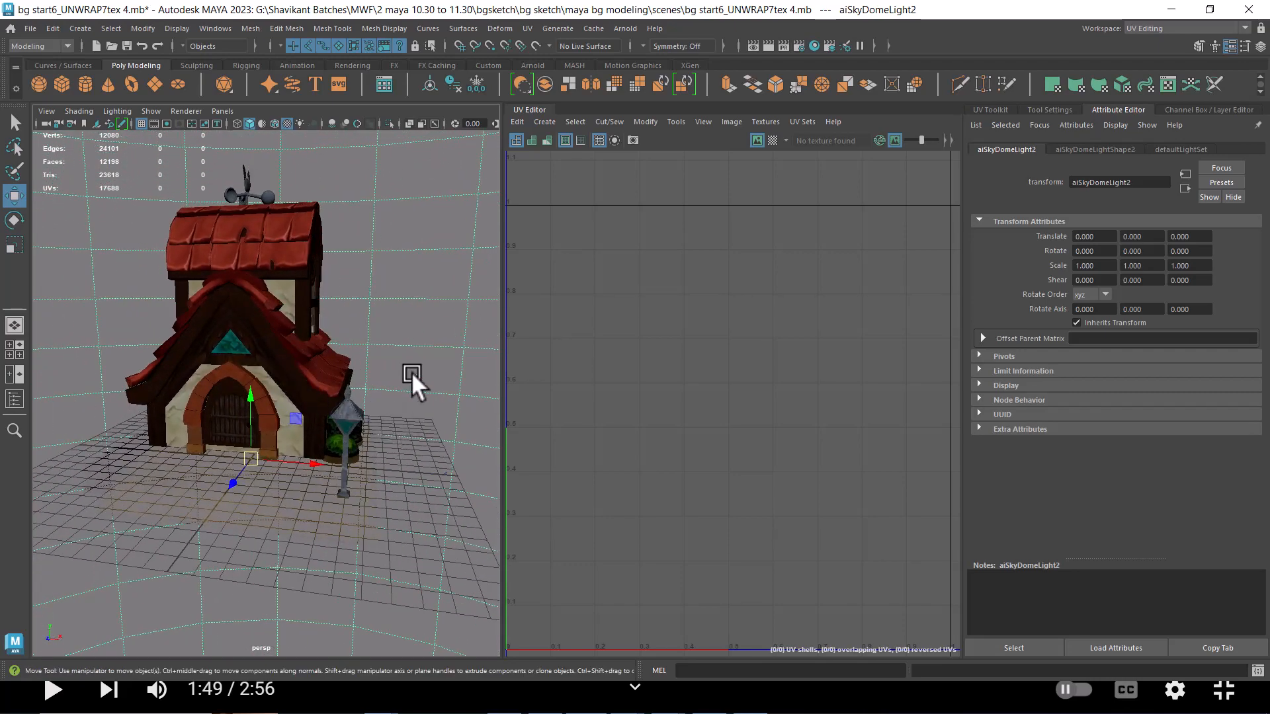
pyautogui.click(276, 501)
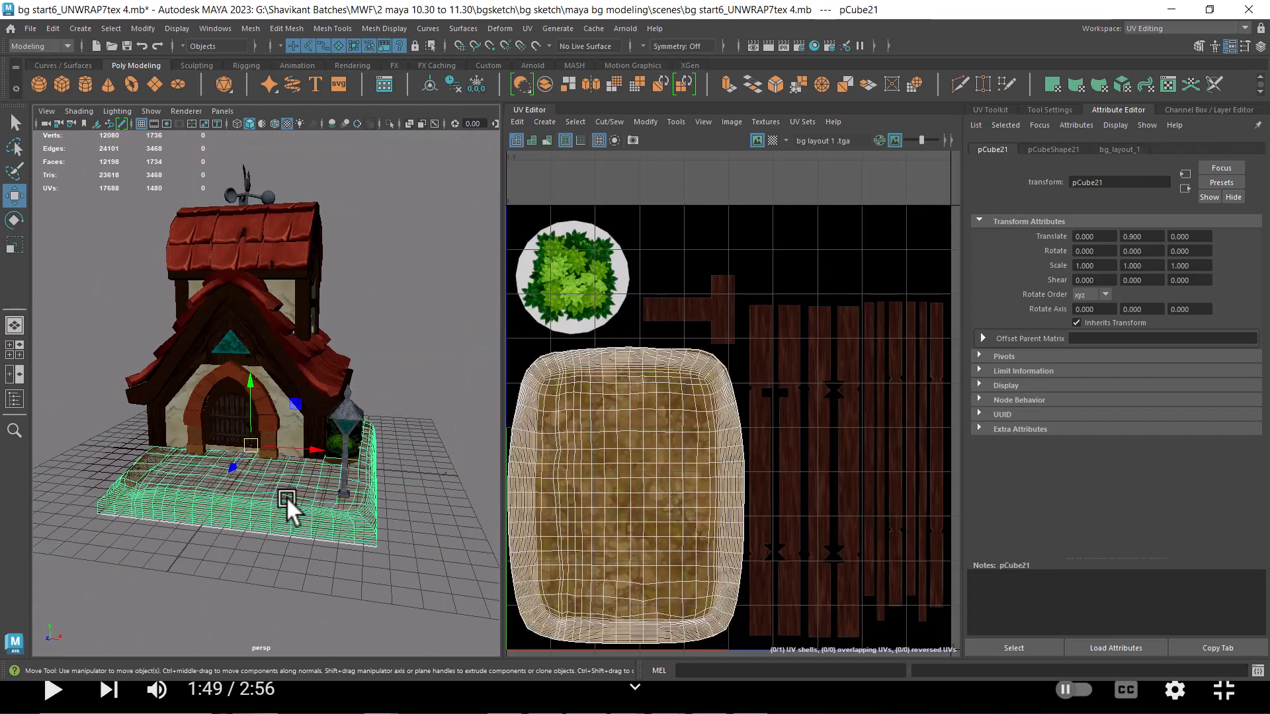
pyautogui.rightClick(286, 496)
pyautogui.click(287, 626)
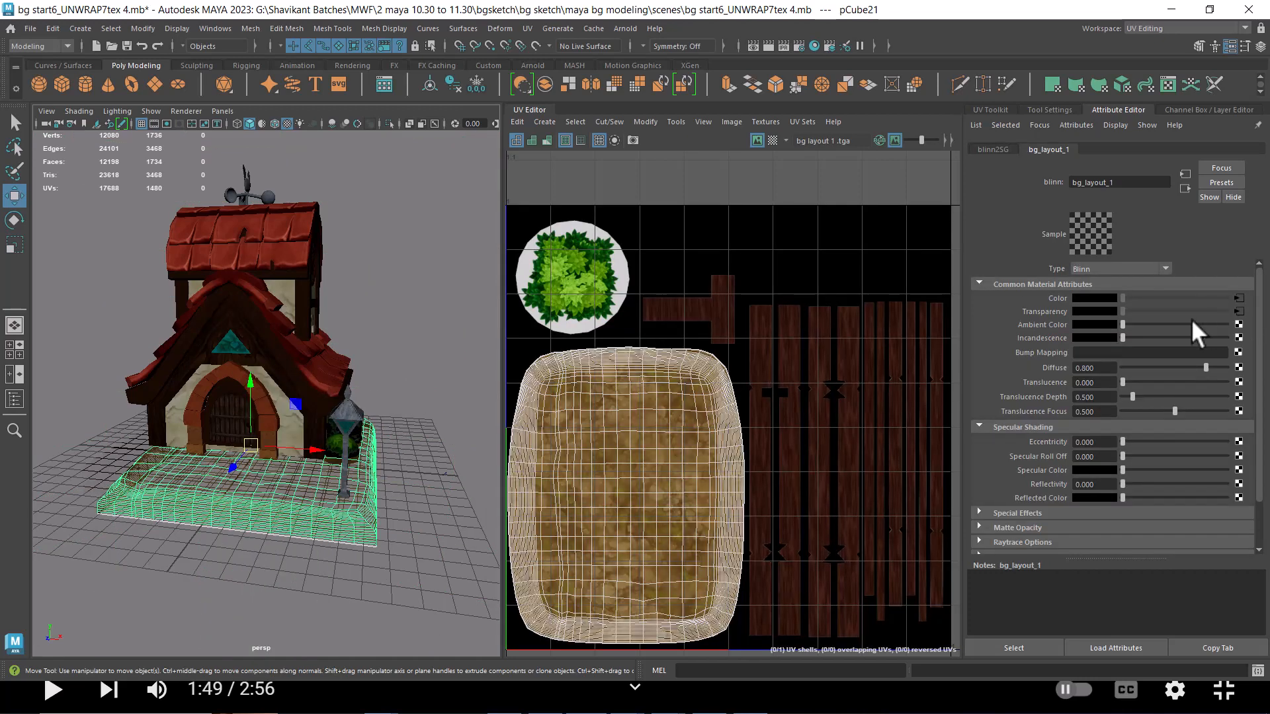
pyautogui.rightClick(1049, 309)
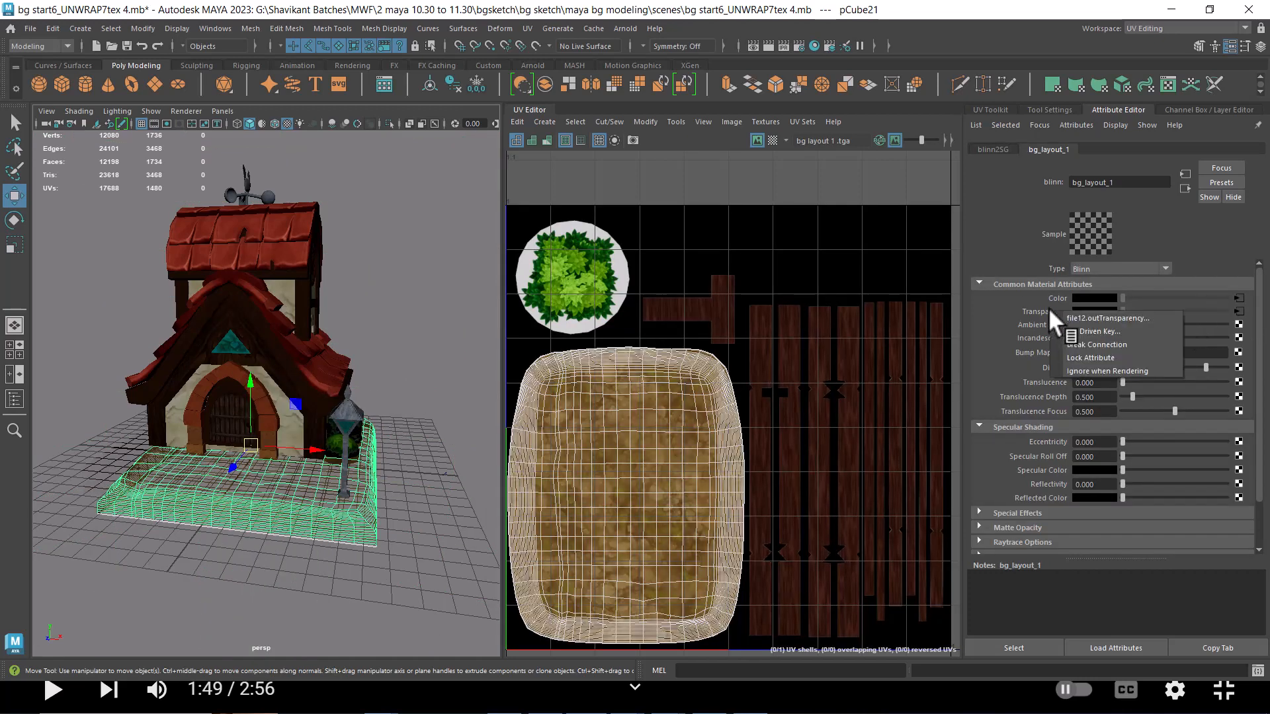
pyautogui.click(1103, 338)
pyautogui.click(376, 409)
pyautogui.moveTo(390, 403); pyautogui.dragTo(438, 450)
# Switch the workspace to Modeling - Standard and frame the whole house
pyautogui.click(1155, 29)
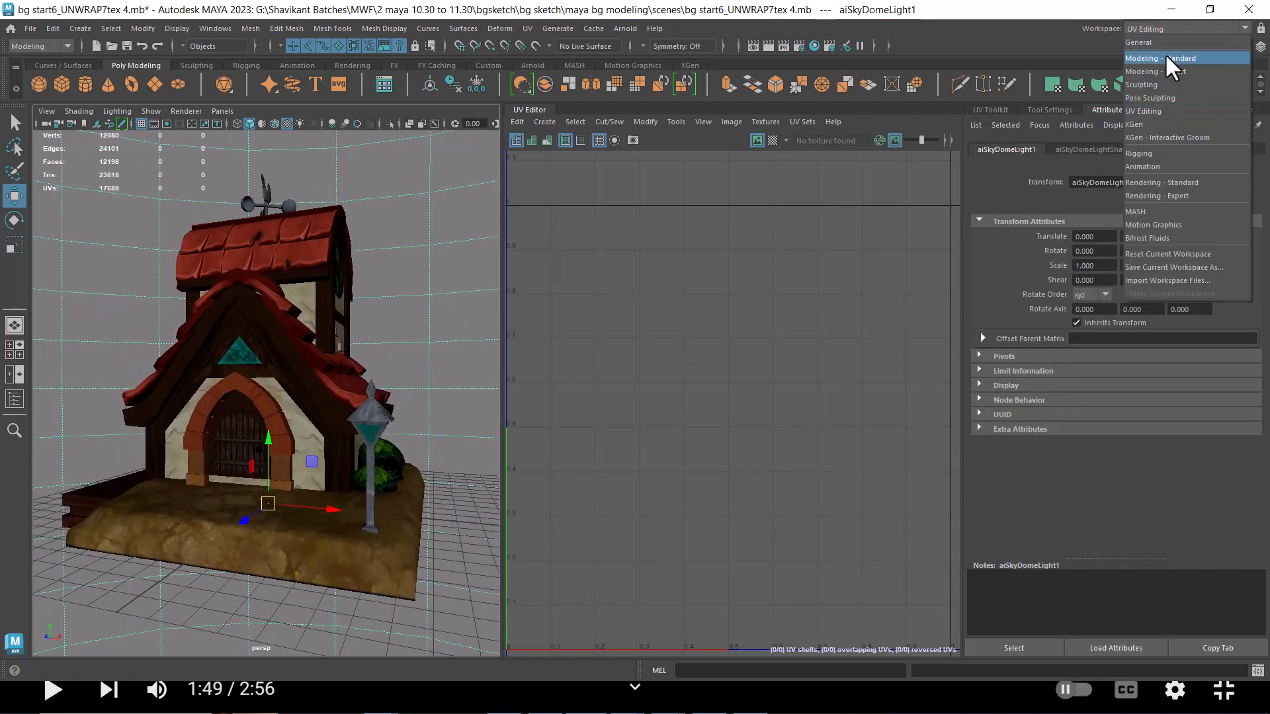
pyautogui.click(1165, 53)
pyautogui.moveTo(835, 390); pyautogui.dragTo(772, 397)
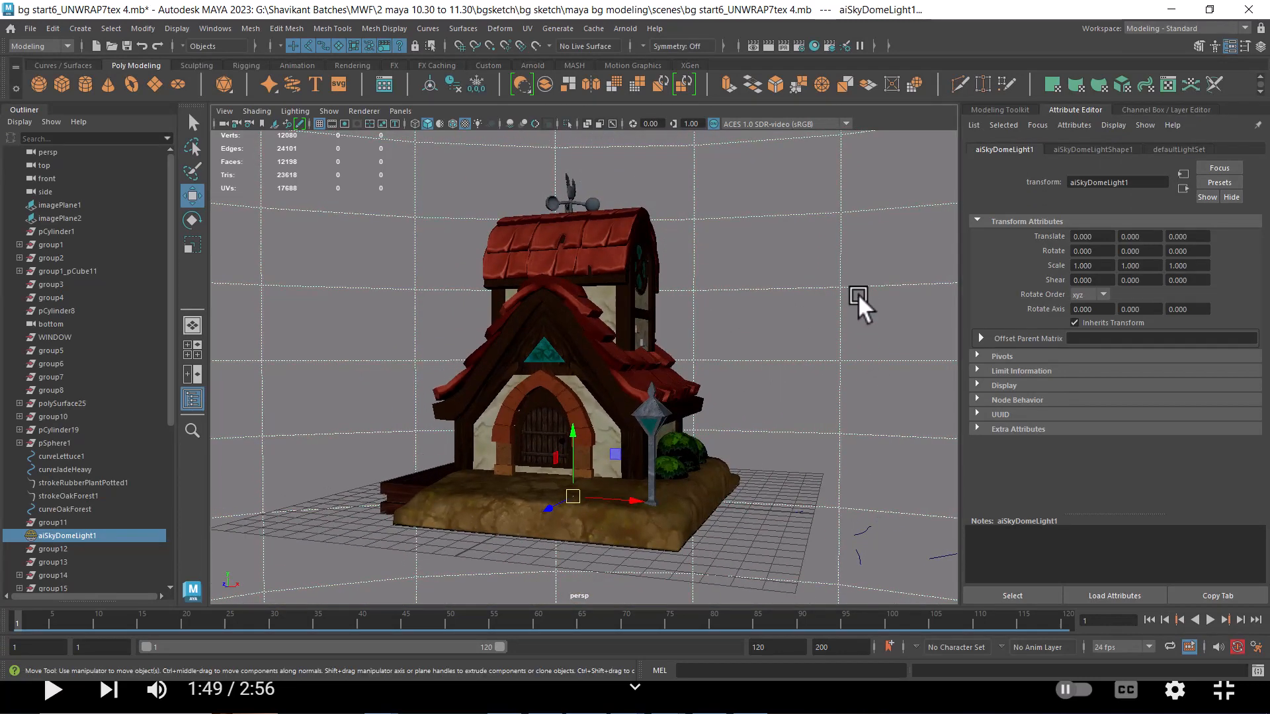
# Open the shape attributes of aiSkyDomeLight1 and set its intensity to 3
pyautogui.hotkey('ctrl', 'a')
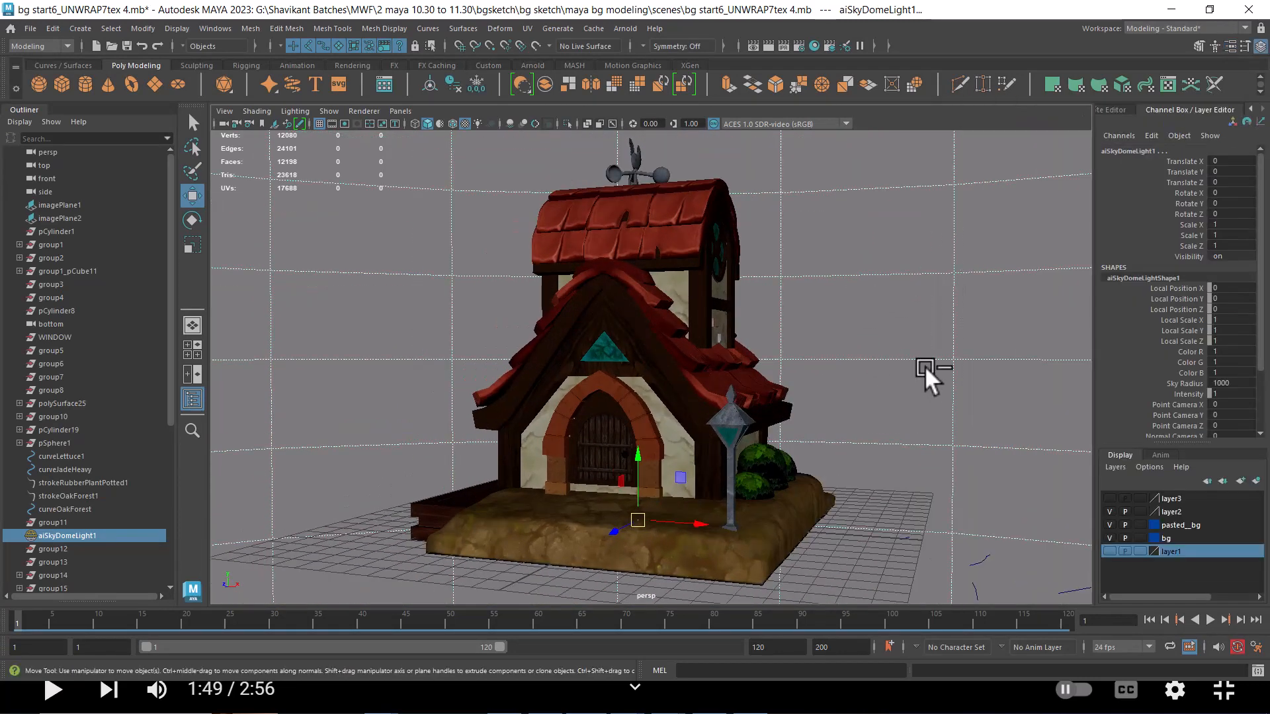
pyautogui.hotkey('ctrl', 'a')
pyautogui.hotkey('ctrl', 'a')
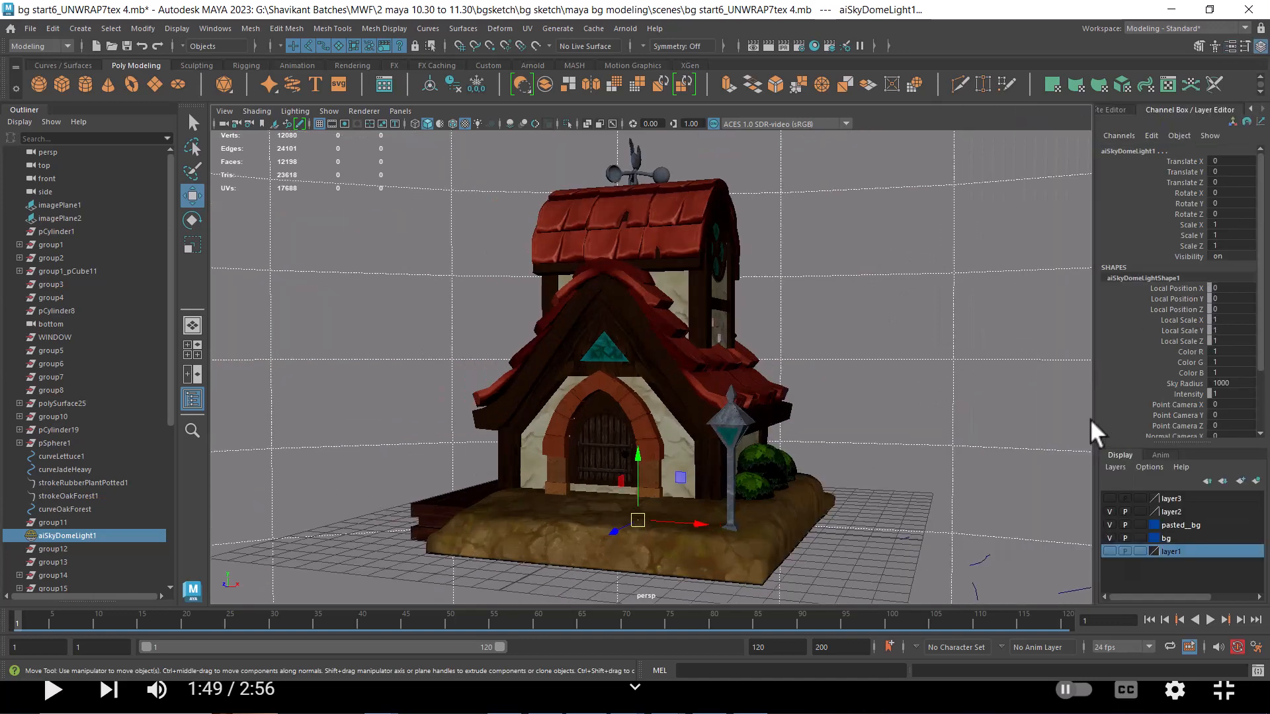
pyautogui.hotkey('ctrl', 'a')
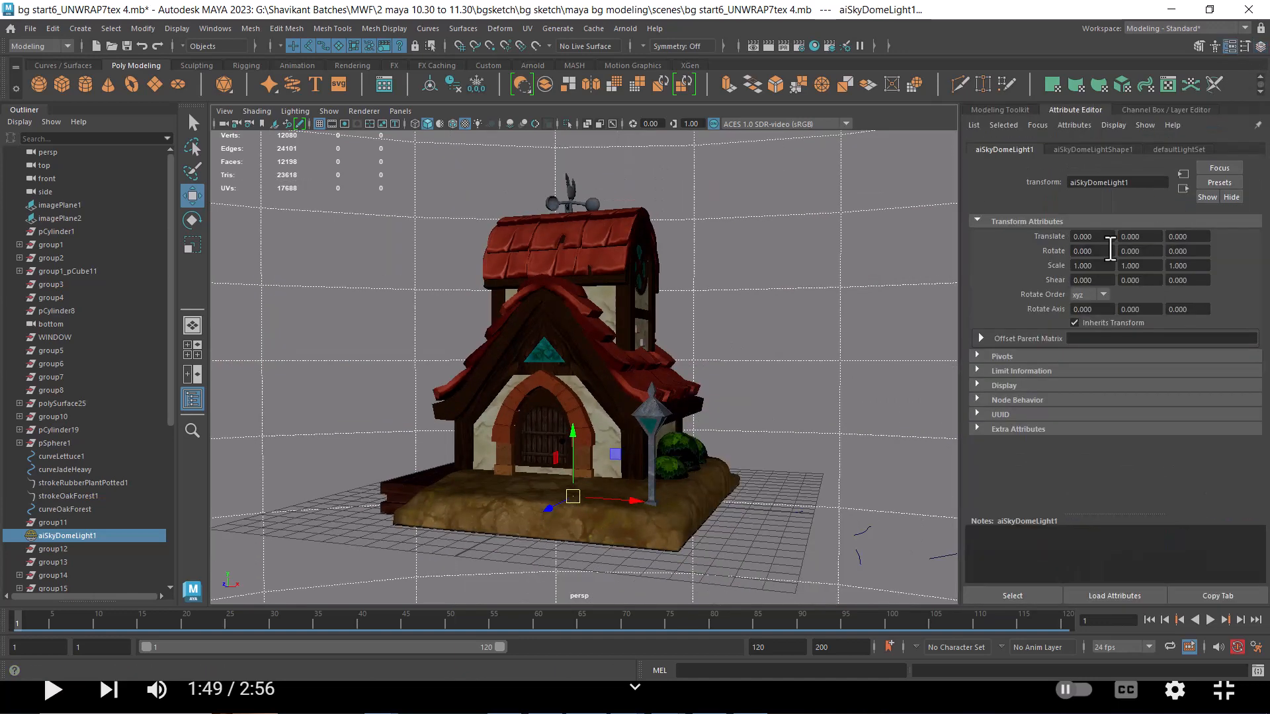
pyautogui.click(1097, 151)
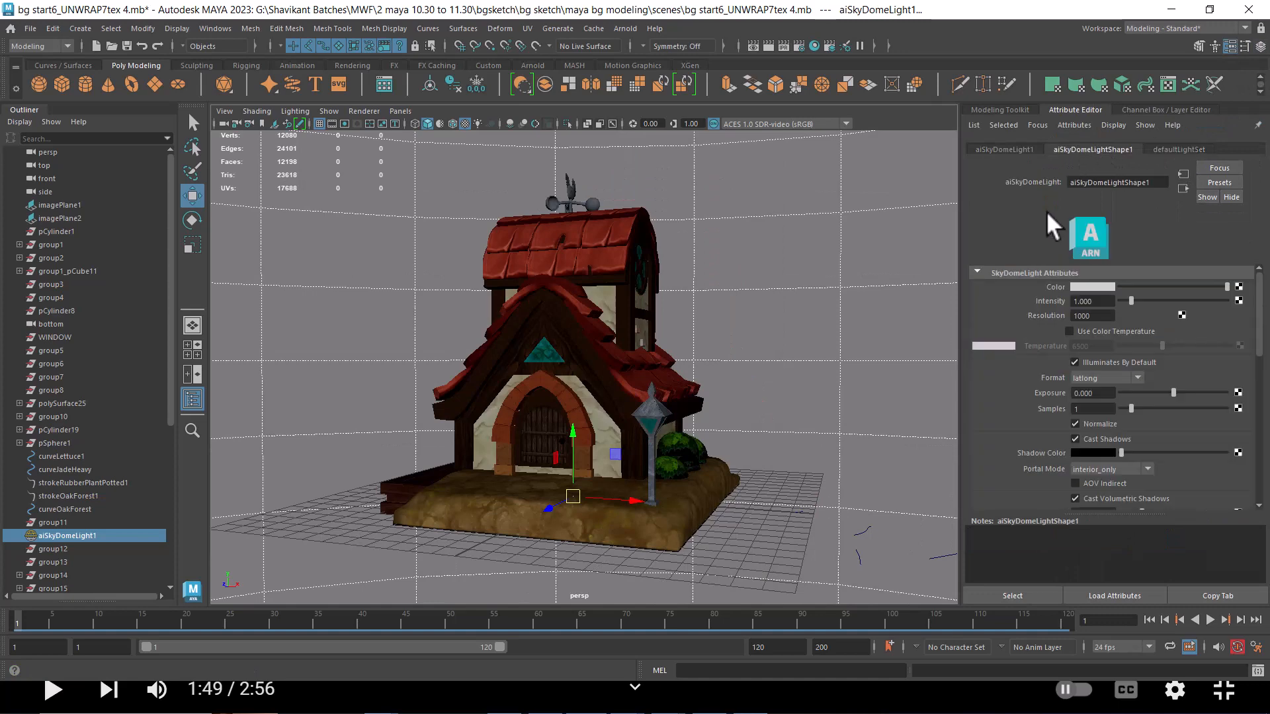
pyautogui.click(1103, 303)
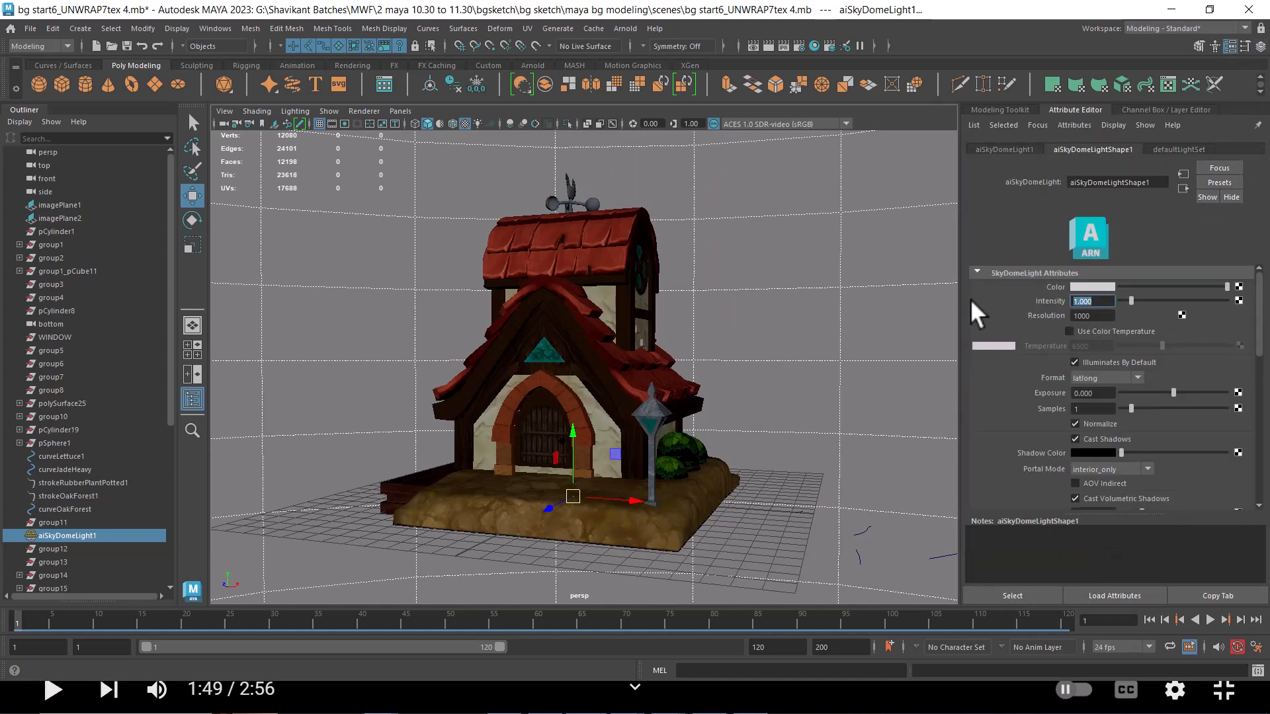
# Render the current frame of the house in the perspective view with the Arnold Renderer
pyautogui.click(768, 45)
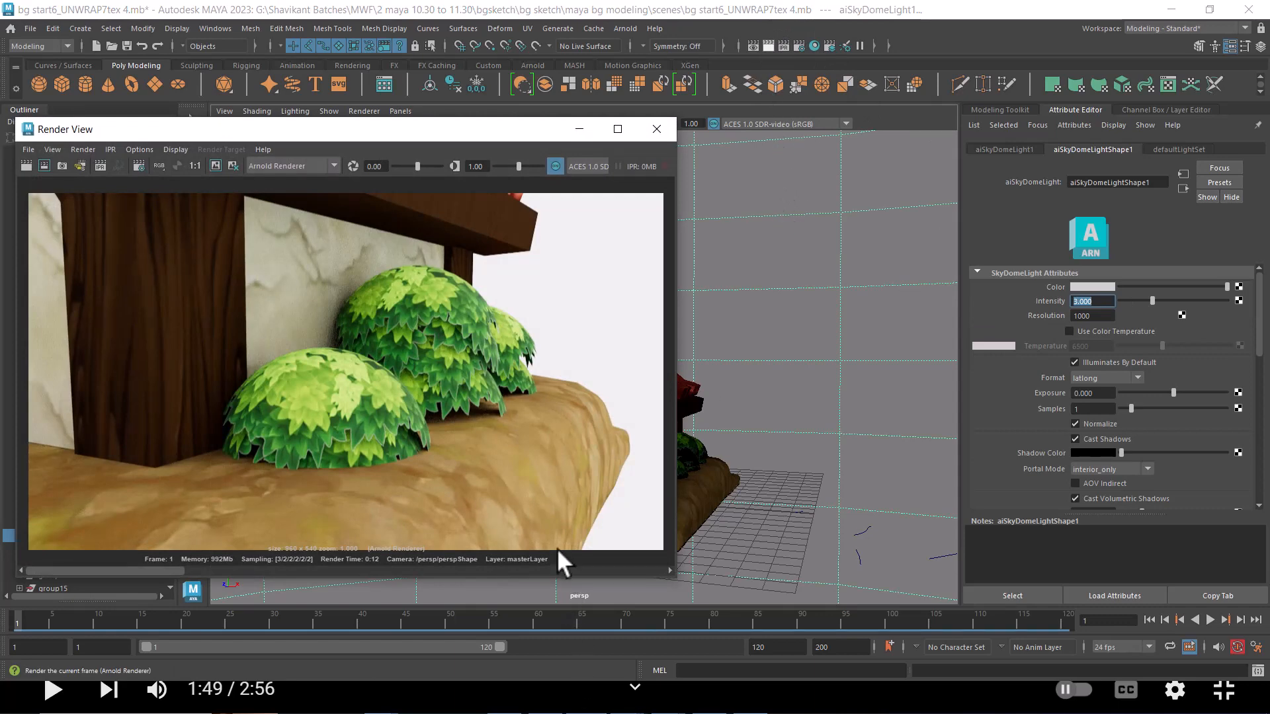
pyautogui.hotkey('alt', 'Tab')
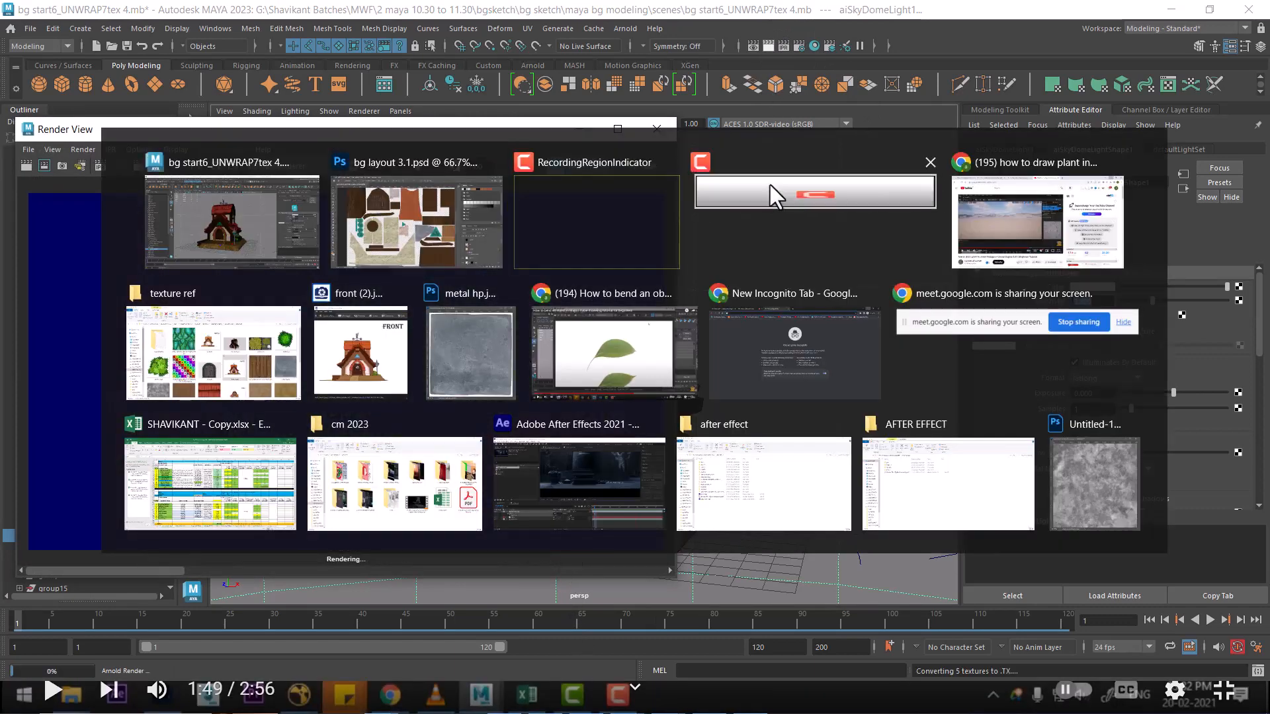
pyautogui.click(769, 185)
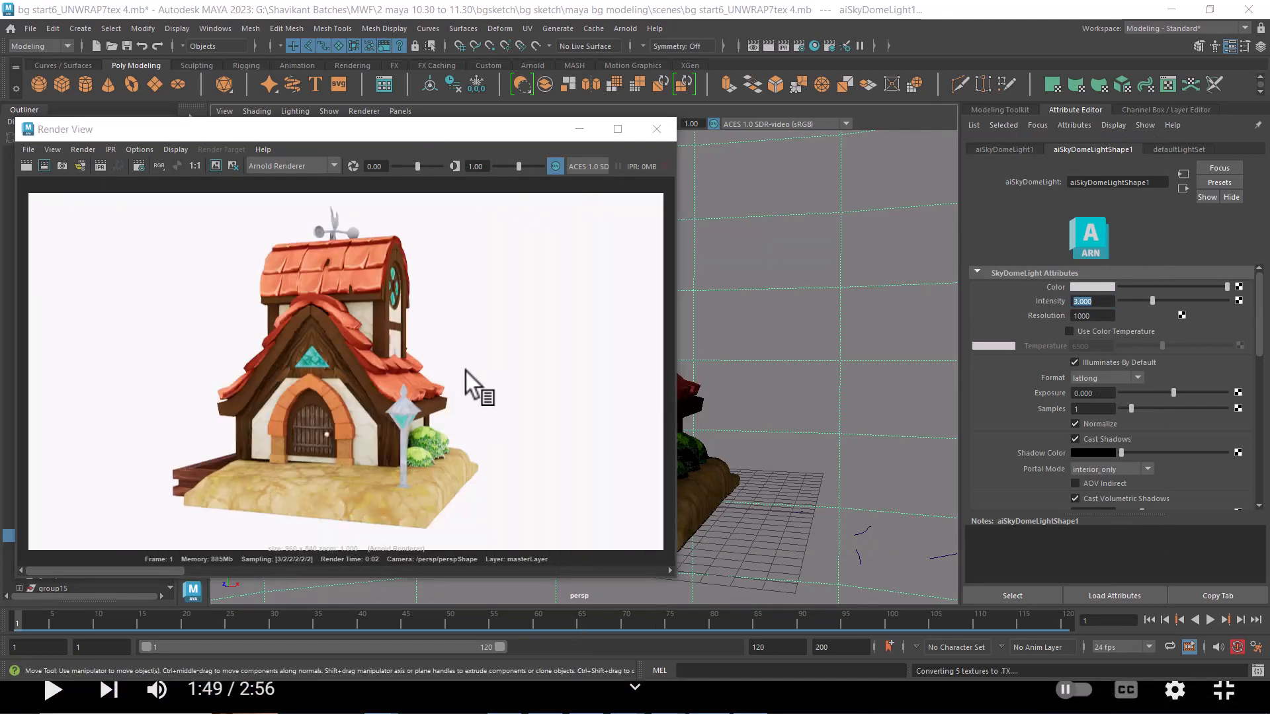